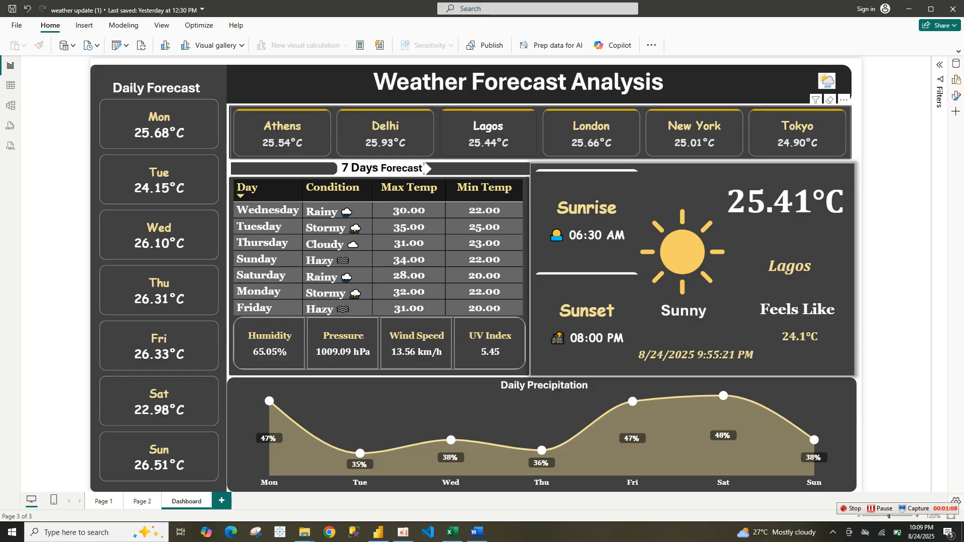
Select each city card in turn to preview how the finished weather dashboard updates per city
{"action": "left_click", "coordinate": [282, 133]}
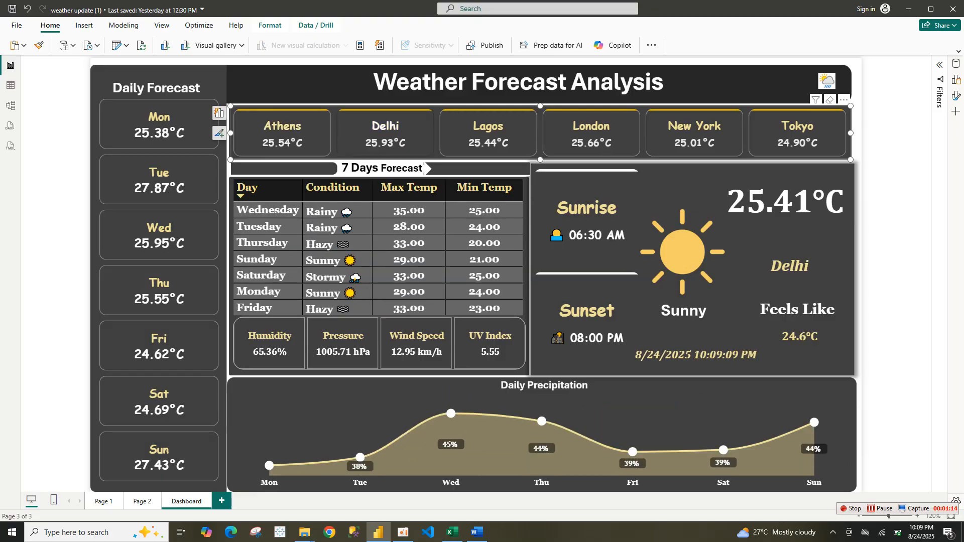
{"action": "left_click", "coordinate": [488, 133]}
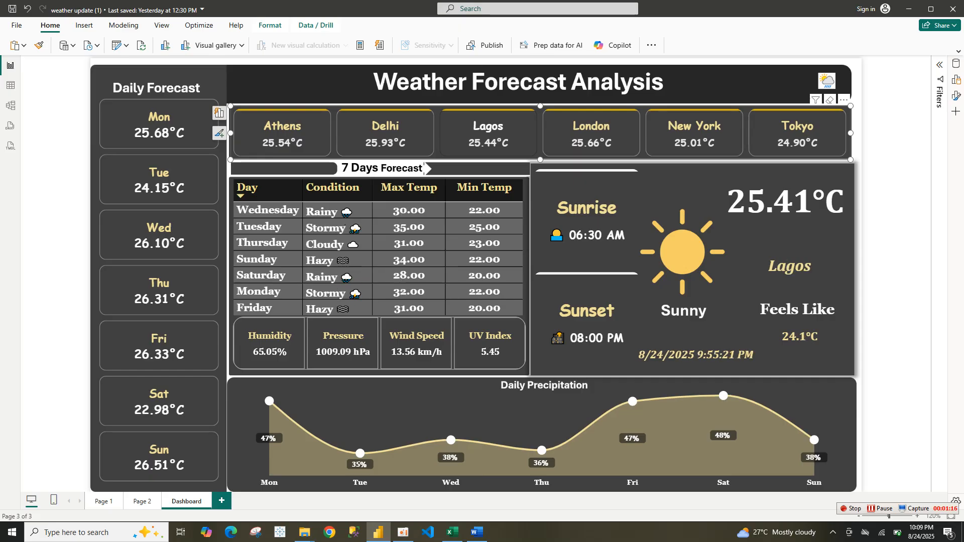
{"action": "left_click", "coordinate": [591, 133]}
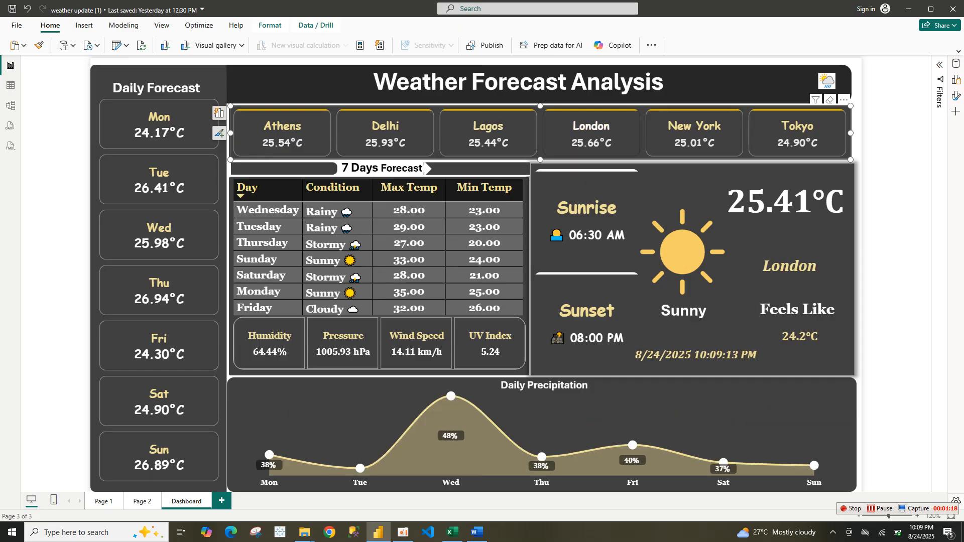
{"action": "left_click", "coordinate": [694, 133]}
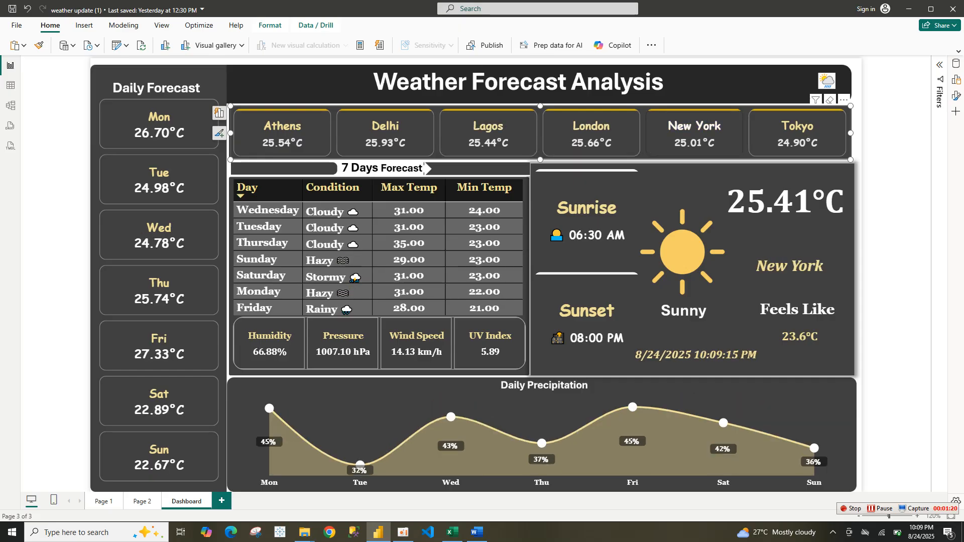
{"action": "left_click", "coordinate": [798, 133]}
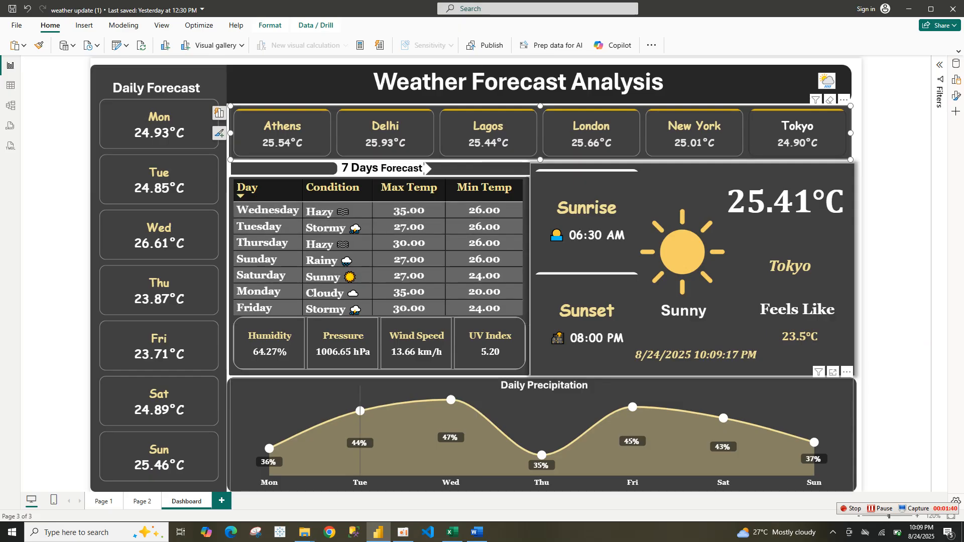
{"action": "mouse_move", "coordinate": [332, 389]}
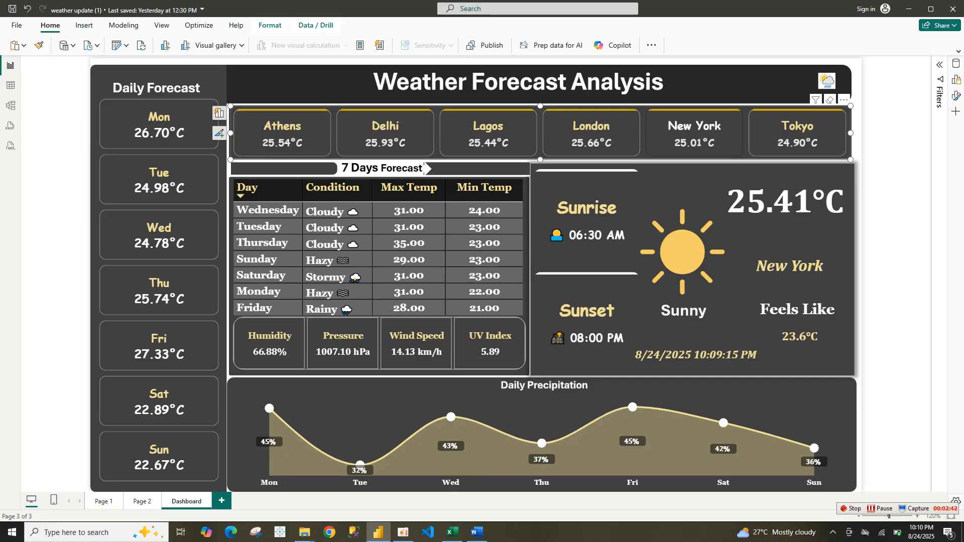
{"action": "mouse_move", "coordinate": [452, 533]}
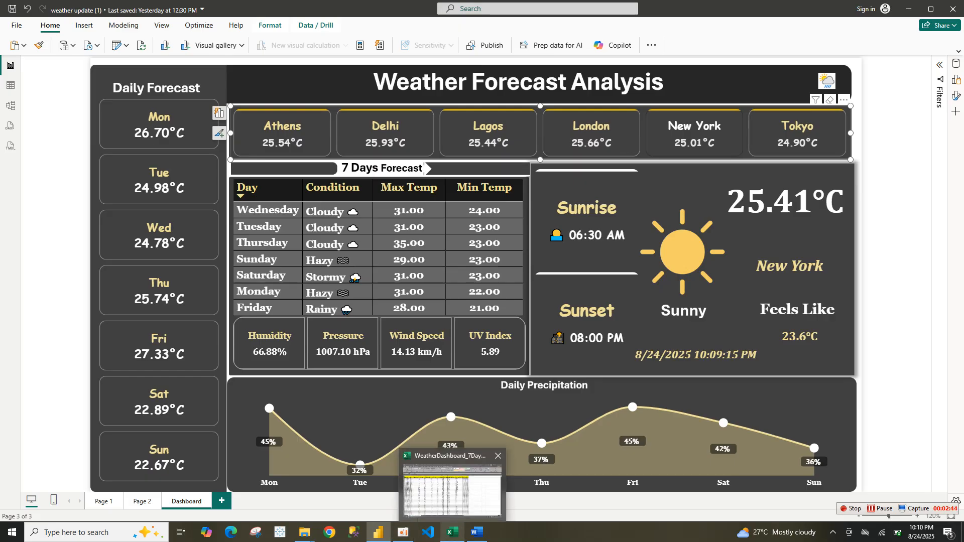
{"action": "mouse_move", "coordinate": [452, 490]}
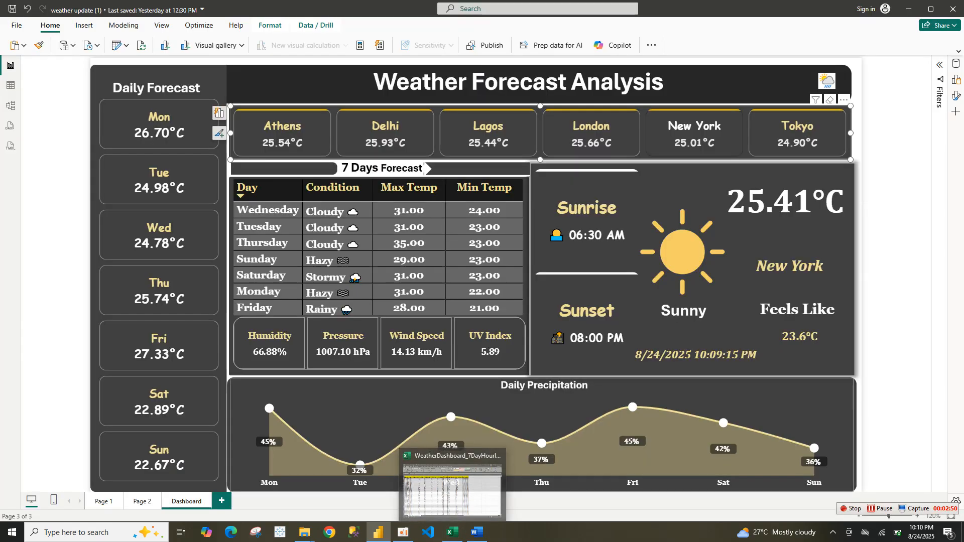
{"action": "left_click", "coordinate": [542, 432]}
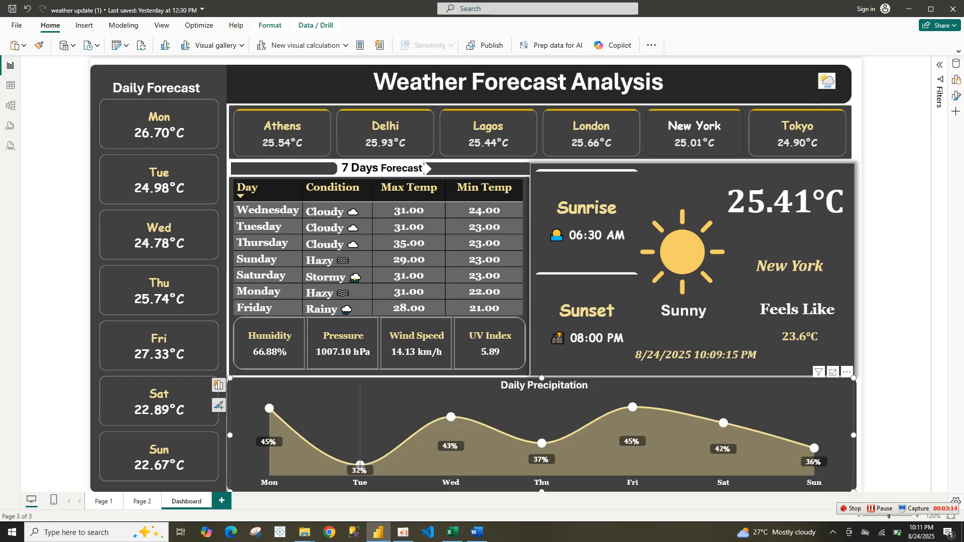
Start a new blank report
{"action": "mouse_move", "coordinate": [378, 532]}
{"action": "left_click", "coordinate": [17, 25]}
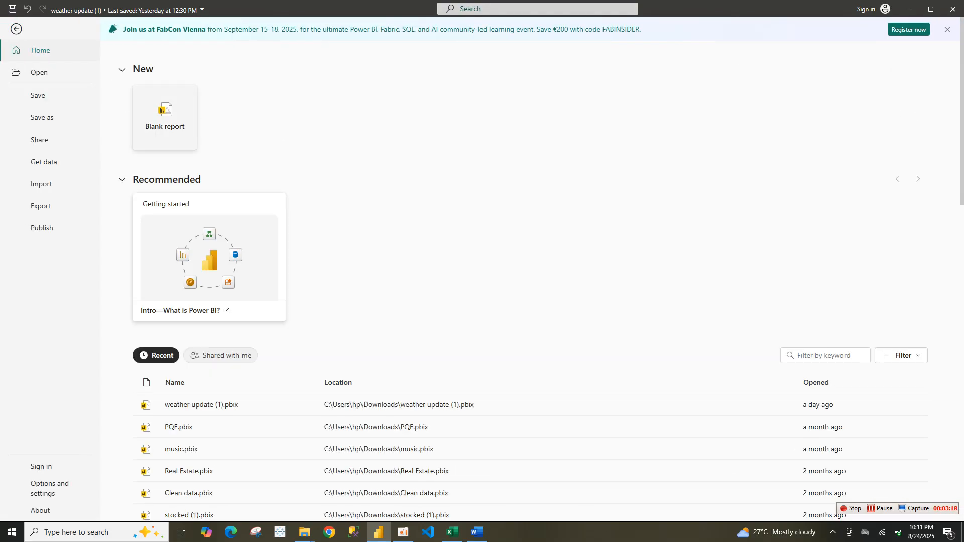
{"action": "left_click", "coordinate": [165, 118]}
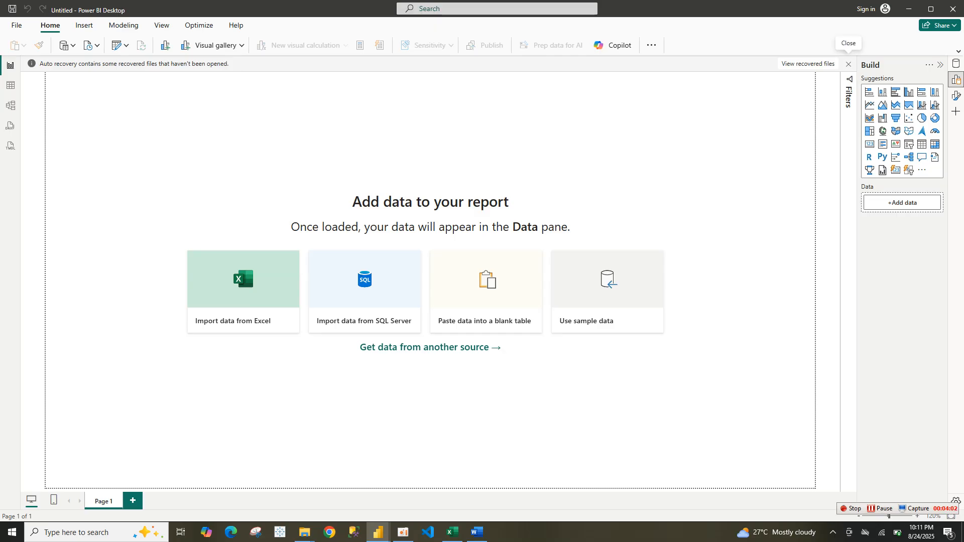
Dismiss the auto-recovery notice, choosing to remove the recovered files
{"action": "left_click", "coordinate": [848, 64]}
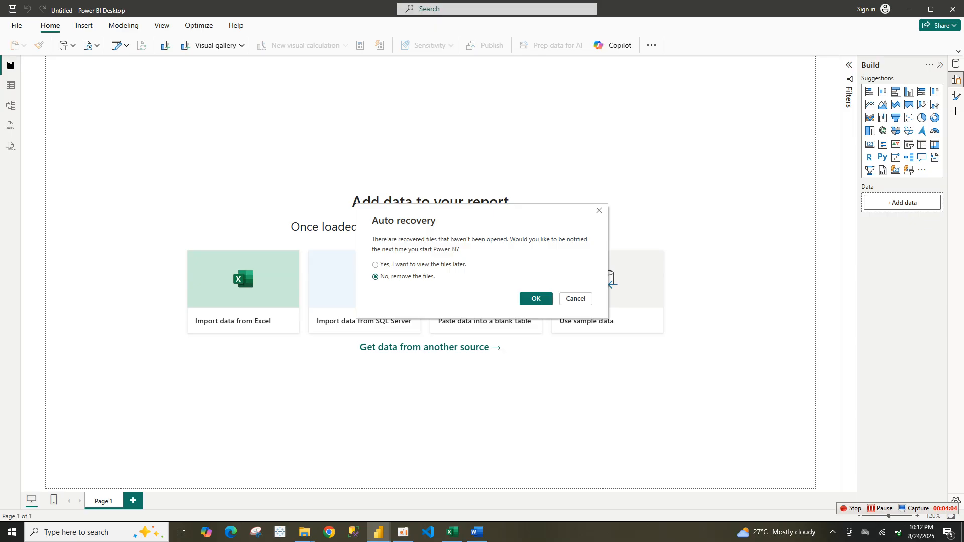
{"action": "left_click", "coordinate": [536, 299]}
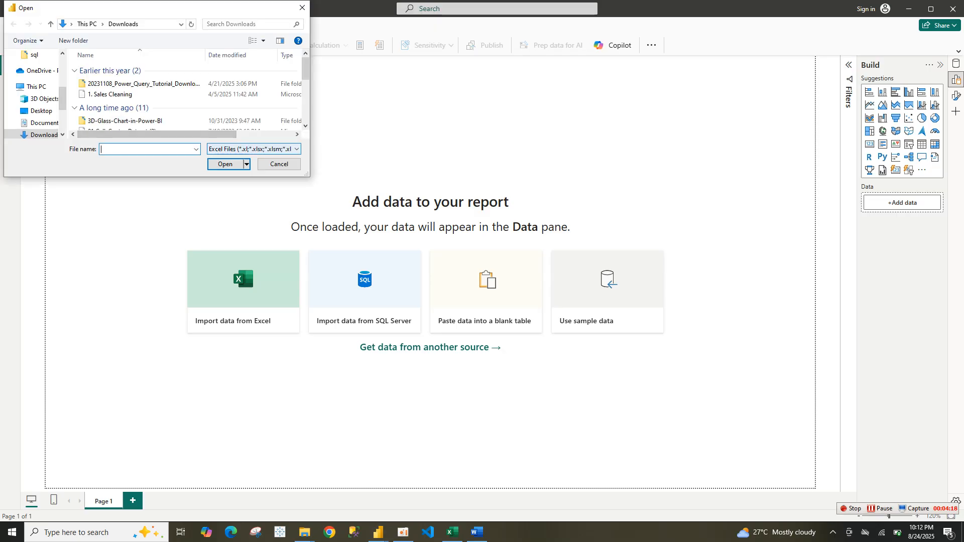
Import the WeatherDashboard_7DayHourlyForecast CSV file from Downloads and load it into the report
{"action": "left_click", "coordinate": [253, 150]}
{"action": "left_click", "coordinate": [254, 157]}
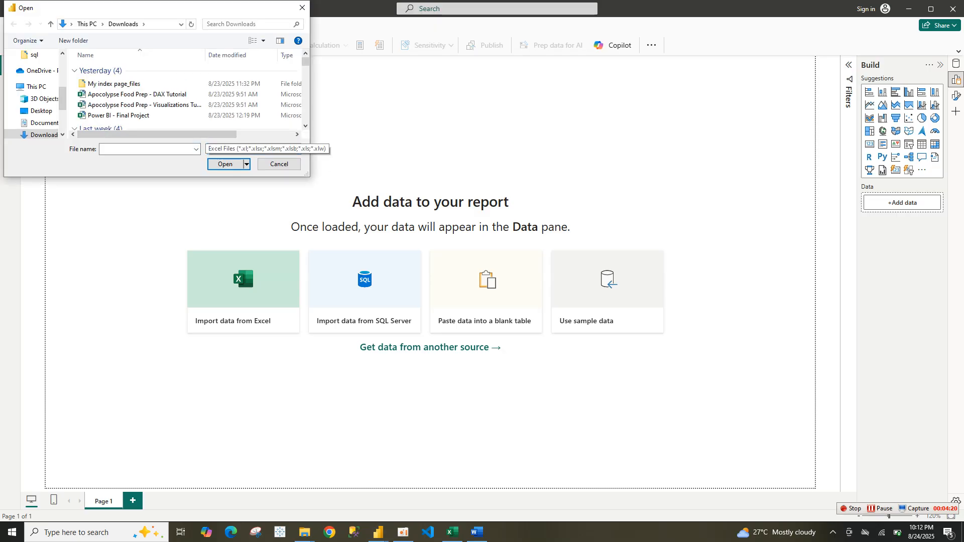
{"action": "left_click", "coordinate": [254, 149]}
{"action": "left_click", "coordinate": [251, 166]}
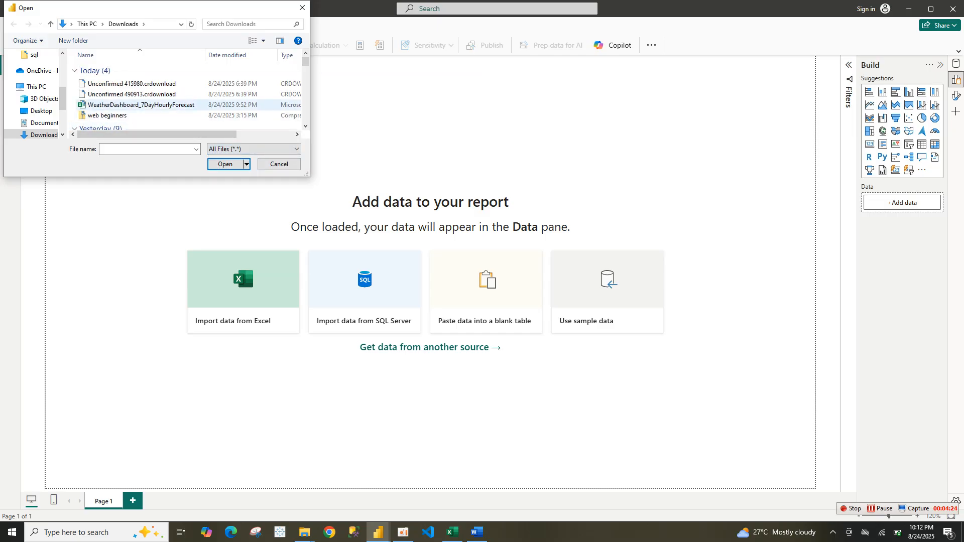
{"action": "double_click", "coordinate": [140, 104]}
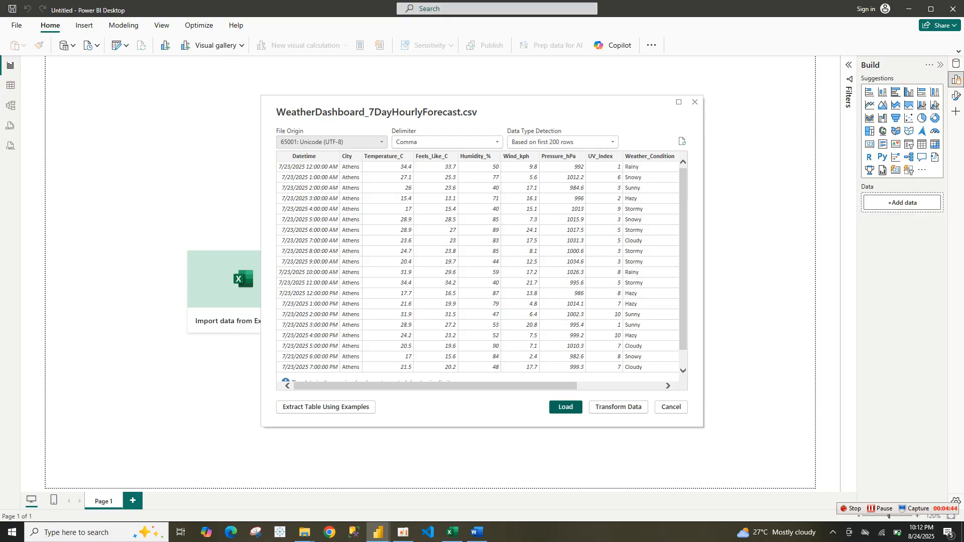
{"action": "left_click", "coordinate": [566, 408]}
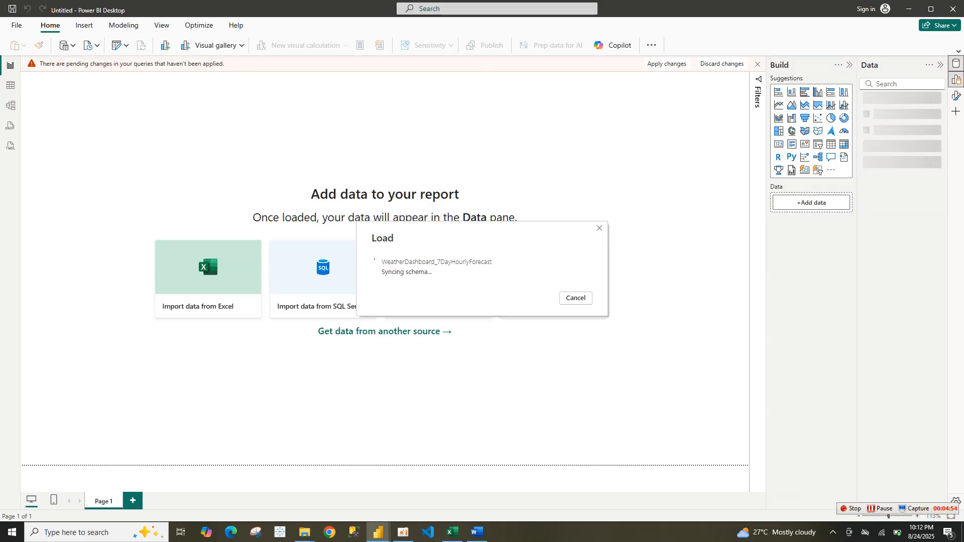
Review the Forecast7Days DAX code in the MEASURE Word document, then return to the new report
{"action": "mouse_move", "coordinate": [478, 532]}
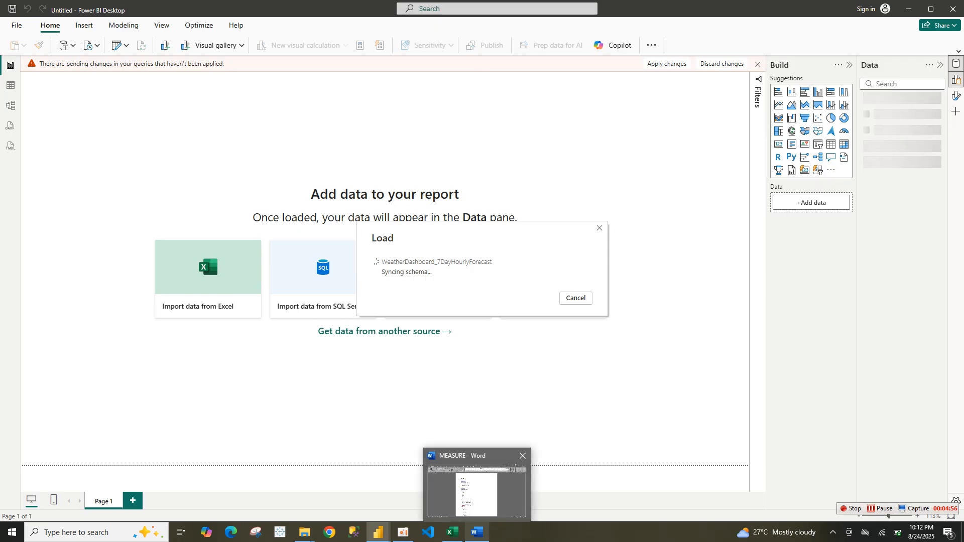
{"action": "left_click", "coordinate": [476, 487]}
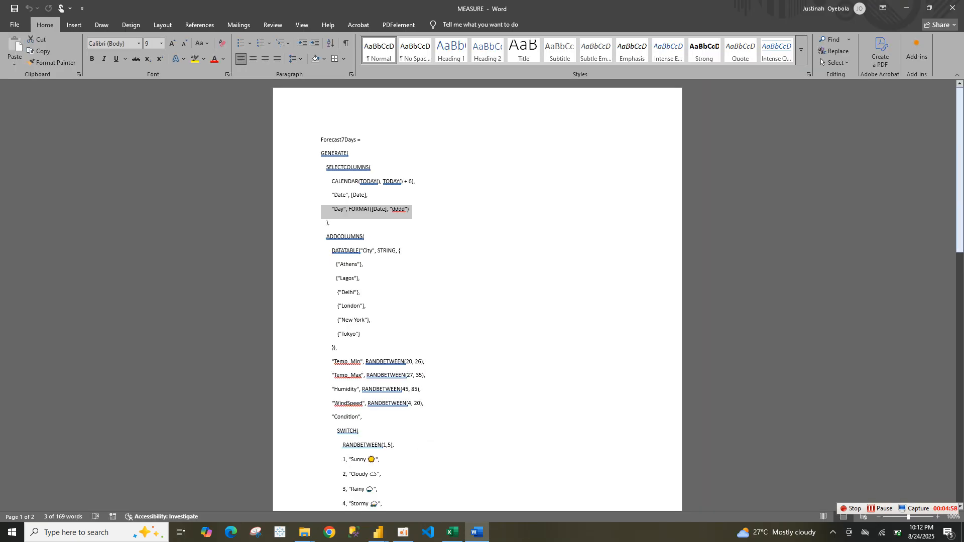
{"action": "mouse_move", "coordinate": [960, 171]}
{"action": "left_mouse_down"}
{"action": "mouse_move", "coordinate": [960, 422]}
{"action": "mouse_move", "coordinate": [960, 169]}
{"action": "left_mouse_up"}
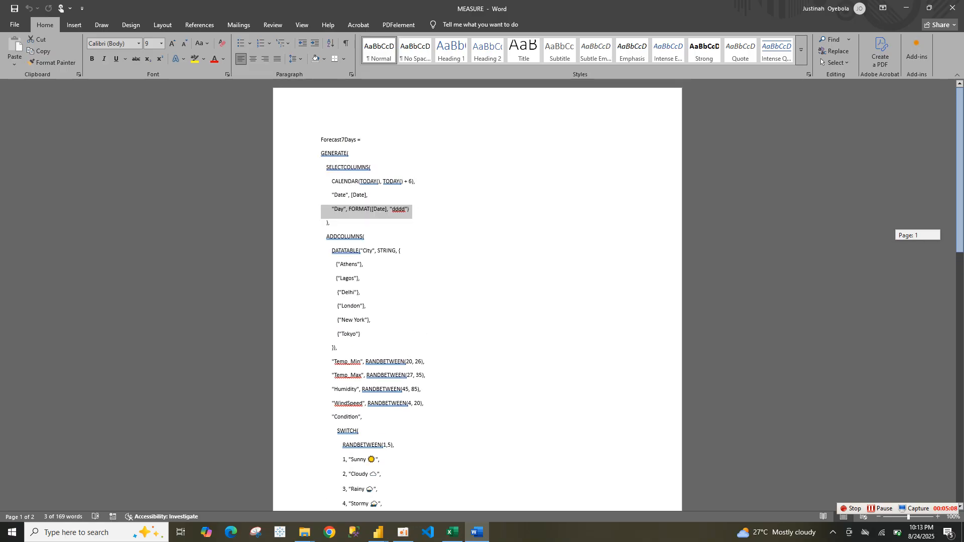
{"action": "mouse_move", "coordinate": [960, 168]}
{"action": "left_mouse_down"}
{"action": "mouse_move", "coordinate": [960, 424]}
{"action": "mouse_move", "coordinate": [960, 169]}
{"action": "left_mouse_up"}
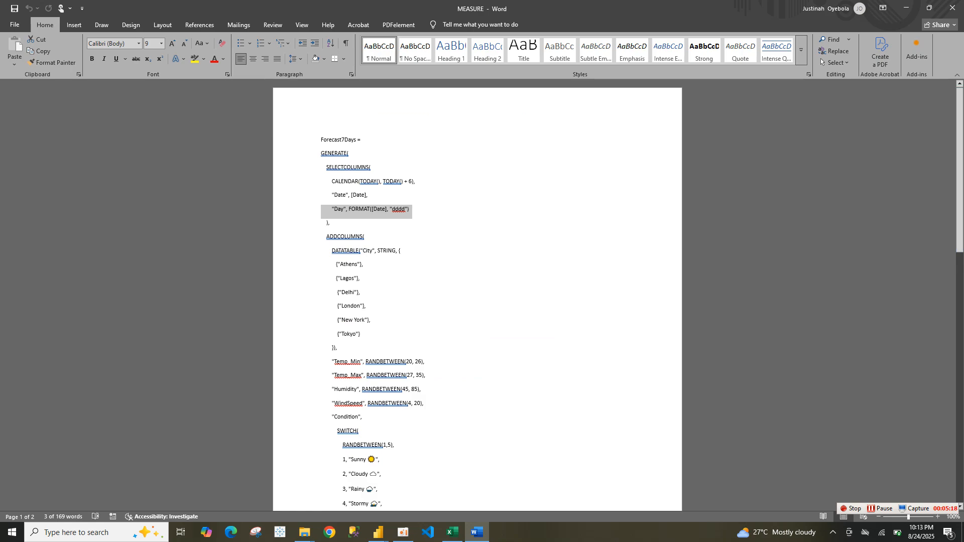
{"action": "mouse_move", "coordinate": [960, 213]}
{"action": "left_mouse_down"}
{"action": "mouse_move", "coordinate": [960, 256]}
{"action": "mouse_move", "coordinate": [960, 213]}
{"action": "left_mouse_up"}
{"action": "mouse_move", "coordinate": [379, 532]}
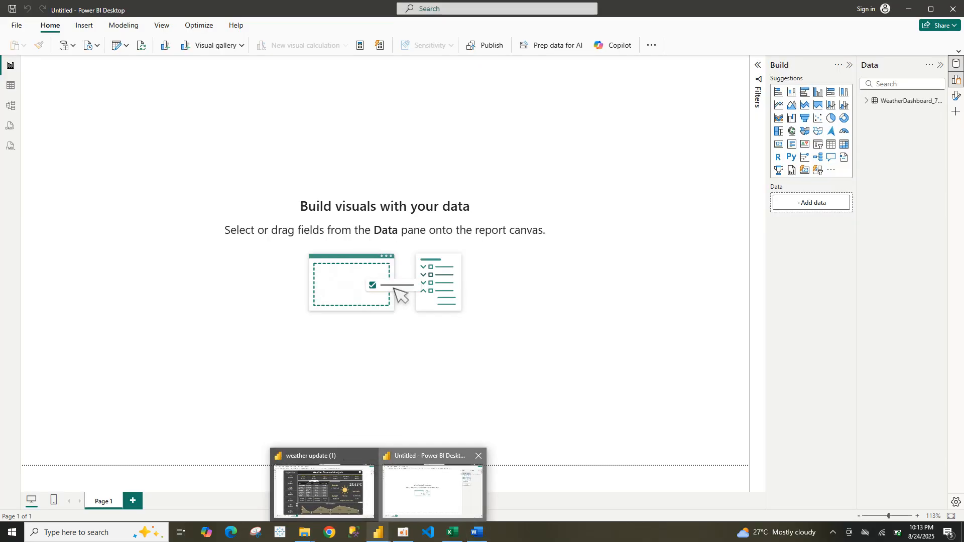
{"action": "left_click", "coordinate": [429, 490]}
Rename the imported data table to Weather
{"action": "left_click", "coordinate": [866, 101]}
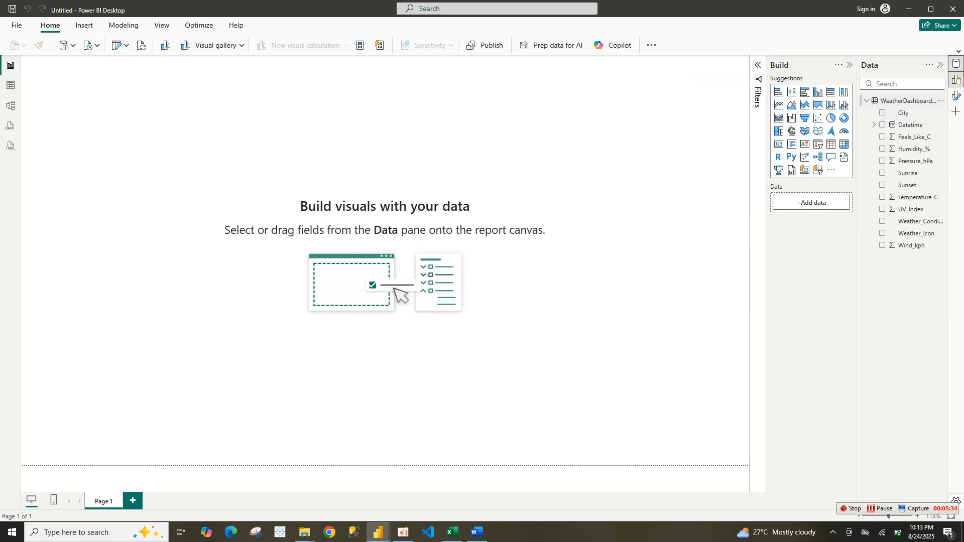
{"action": "right_click", "coordinate": [899, 100]}
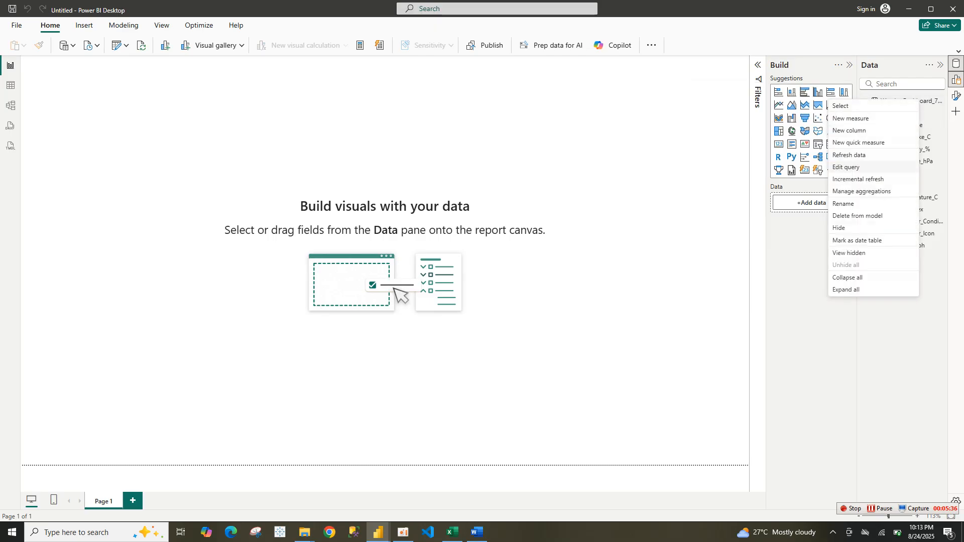
{"action": "left_click", "coordinate": [849, 204]}
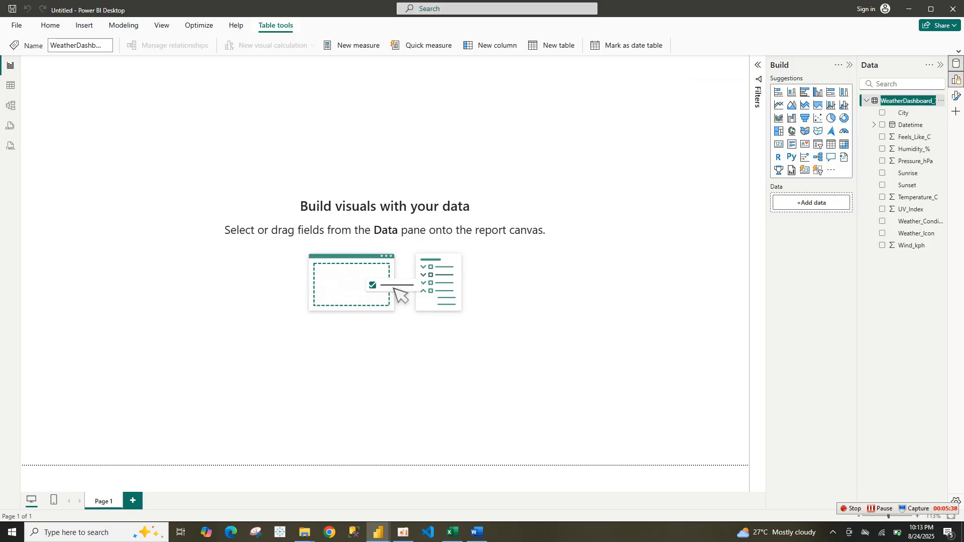
{"action": "type", "text": "W"}
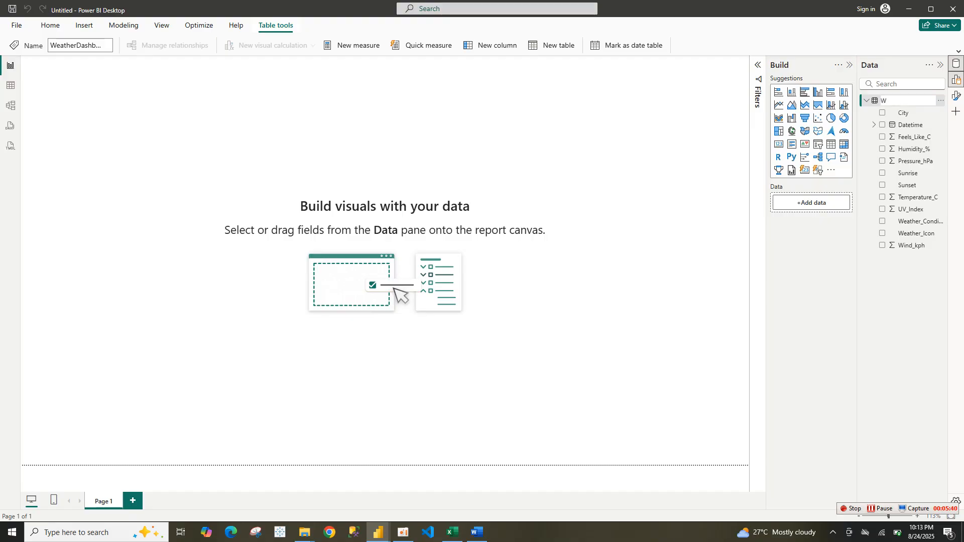
{"action": "type", "text": "eather"}
{"action": "key", "text": "Return"}
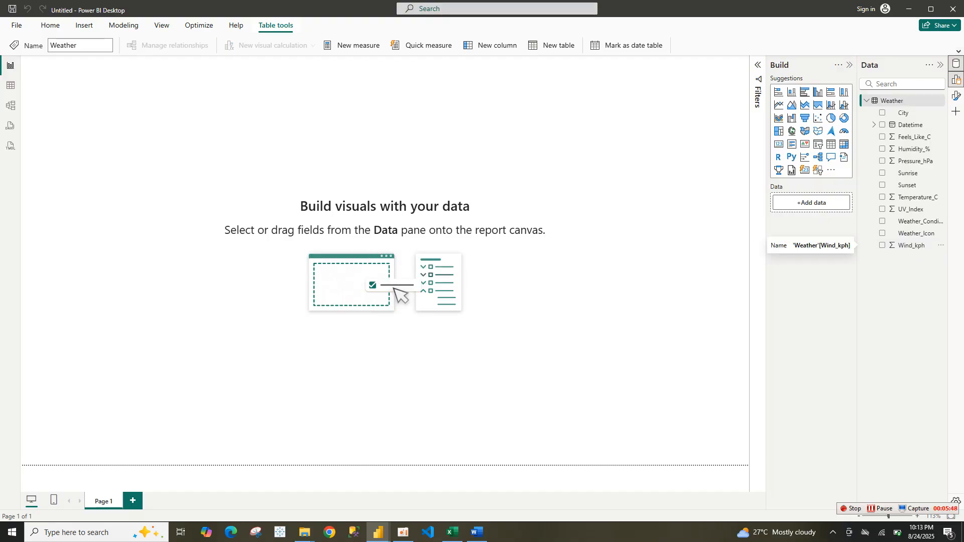
Create an empty table named All DAX with Enter data and load it
{"action": "left_click", "coordinate": [960, 51]}
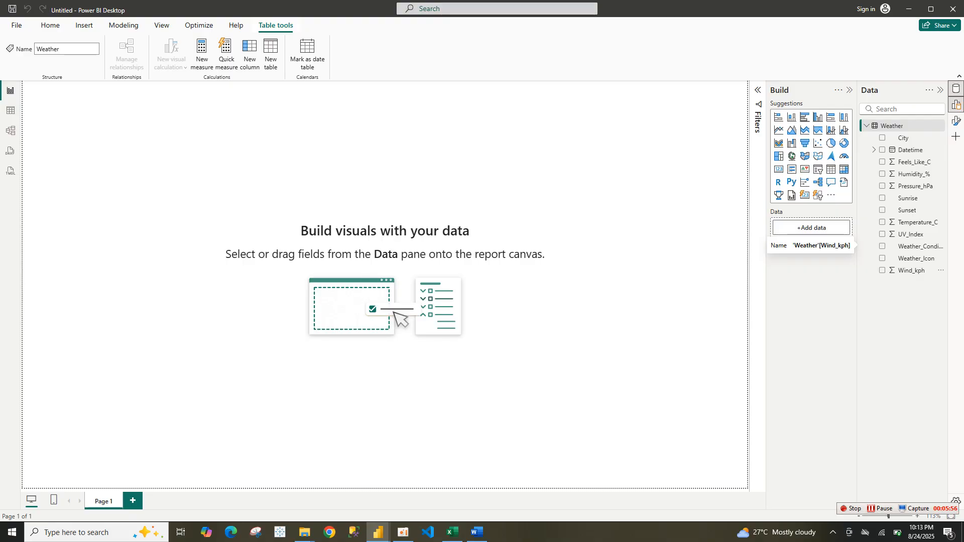
{"action": "left_click", "coordinate": [50, 26]}
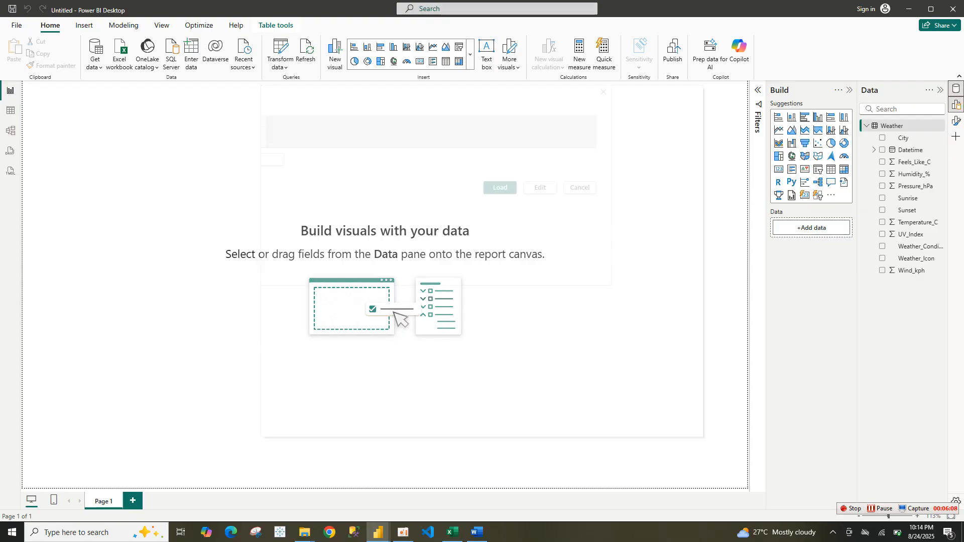
{"action": "left_click", "coordinate": [337, 387]}
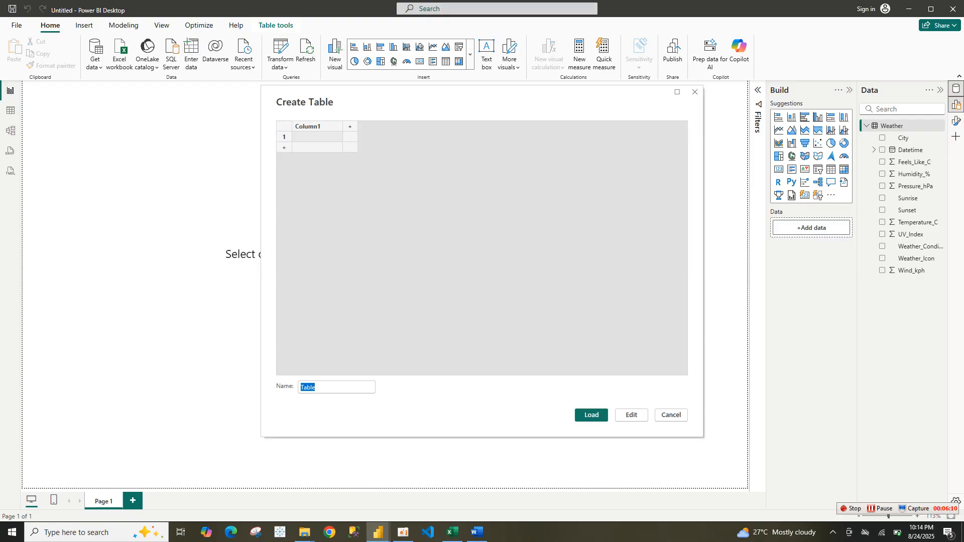
{"action": "type", "text": "All Dax"}
{"action": "key", "text": "BackSpace"}
{"action": "key", "text": "BackSpace"}
{"action": "type", "text": "AX"}
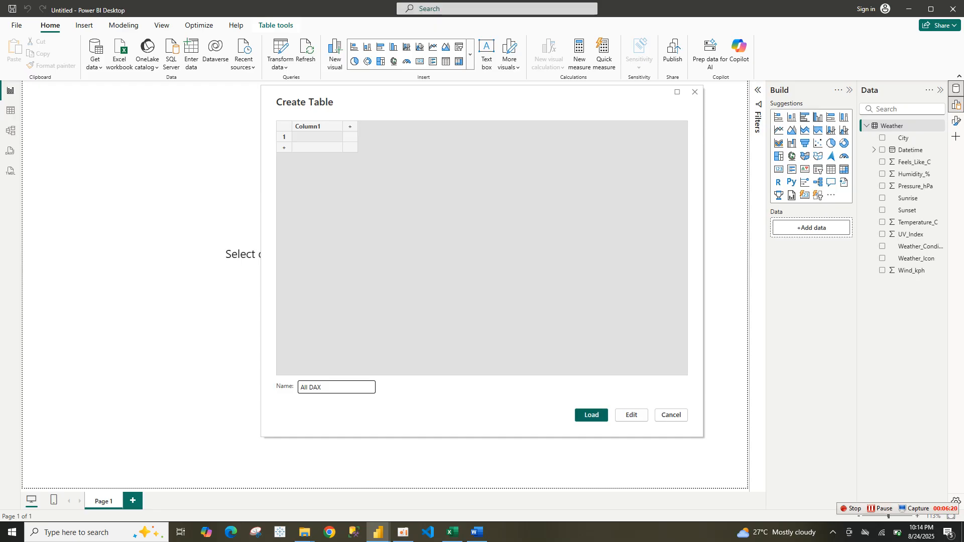
{"action": "key", "text": "Return"}
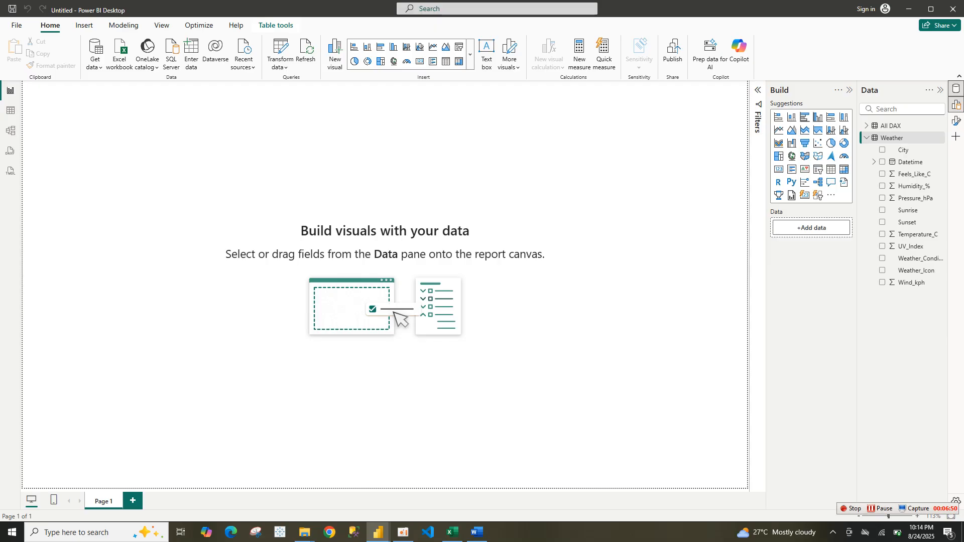
Copy the full Forecast7Days DAX table code from the MEASURE Word document
{"action": "left_click", "coordinate": [478, 533]}
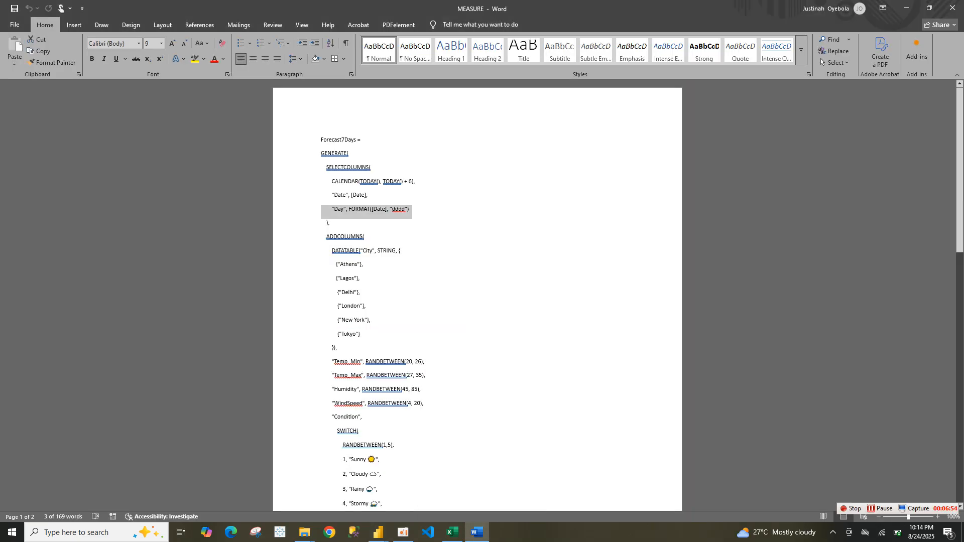
{"action": "left_click_drag", "start_coordinate": [322, 140], "coordinate": [352, 329]}
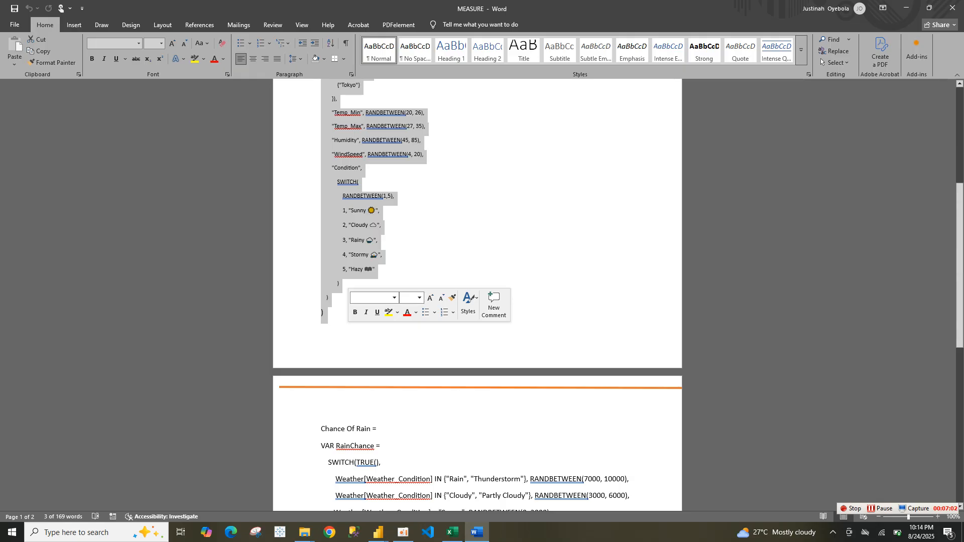
{"action": "right_click", "coordinate": [353, 272]}
{"action": "left_click", "coordinate": [374, 309]}
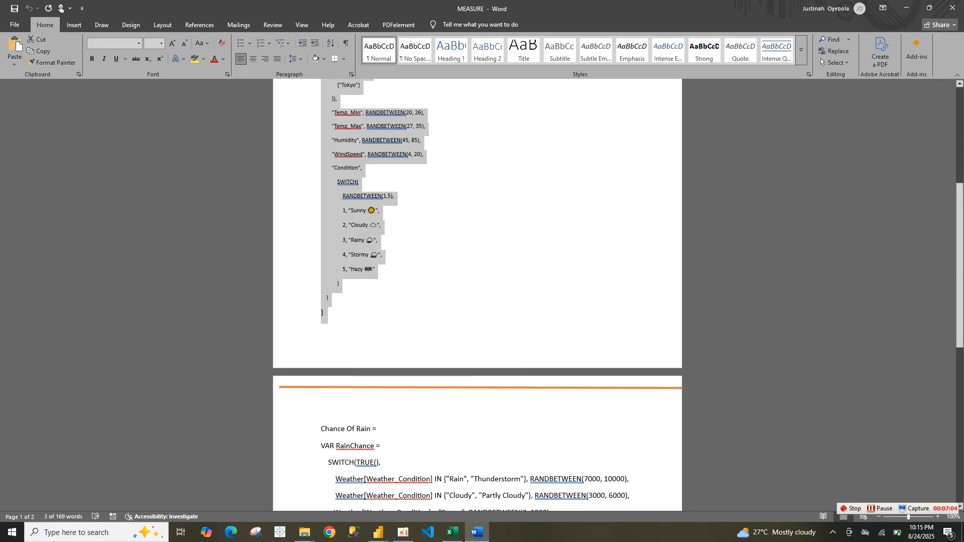
Switch back to the new report and create the Forecast7Days calculated table by pasting the copied DAX code, then review its rows
{"action": "left_click", "coordinate": [378, 533]}
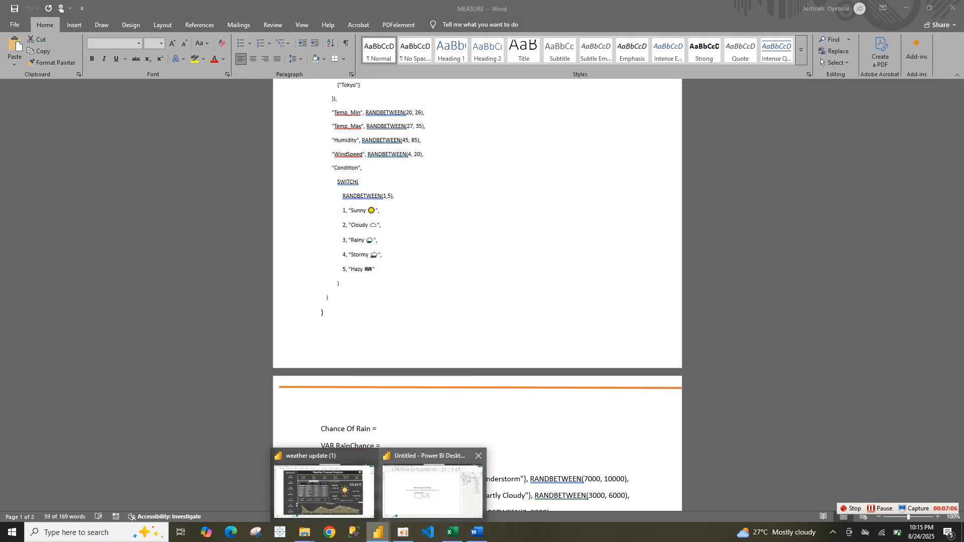
{"action": "left_click", "coordinate": [432, 490]}
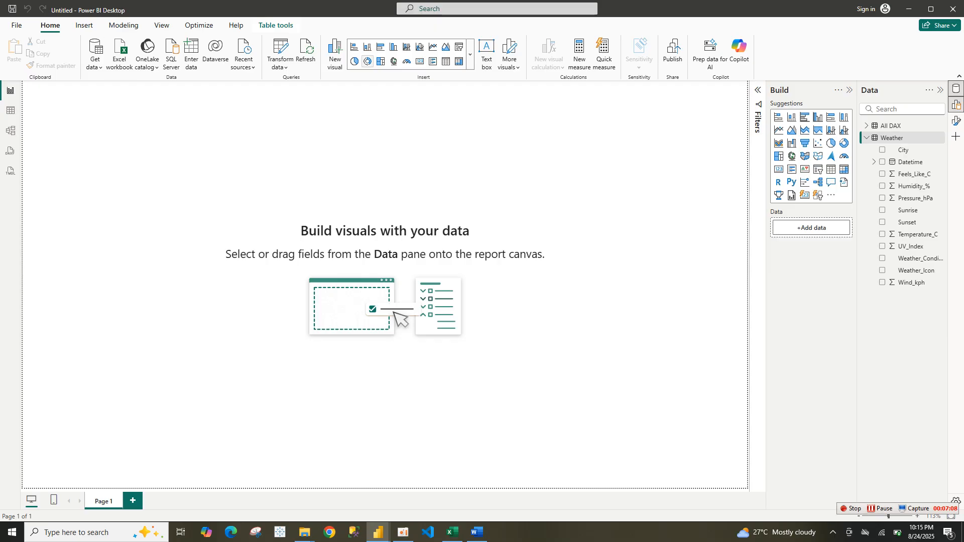
{"action": "left_click", "coordinate": [83, 25]}
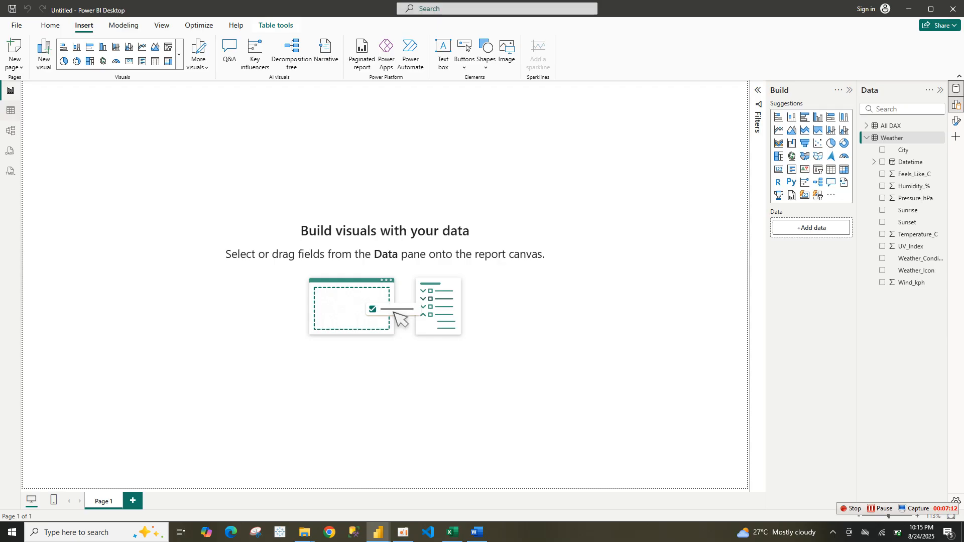
{"action": "left_click", "coordinate": [11, 110]}
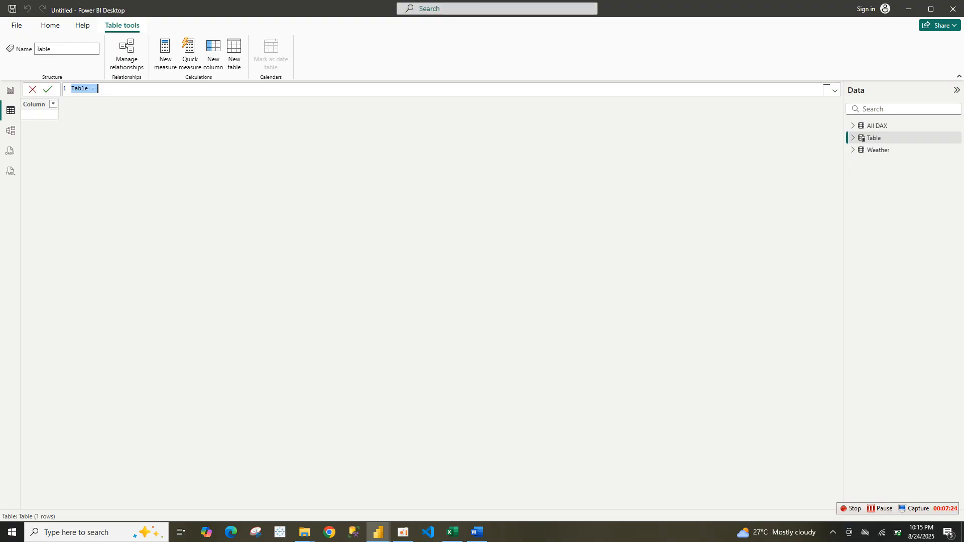
{"action": "key", "text": "ctrl+v"}
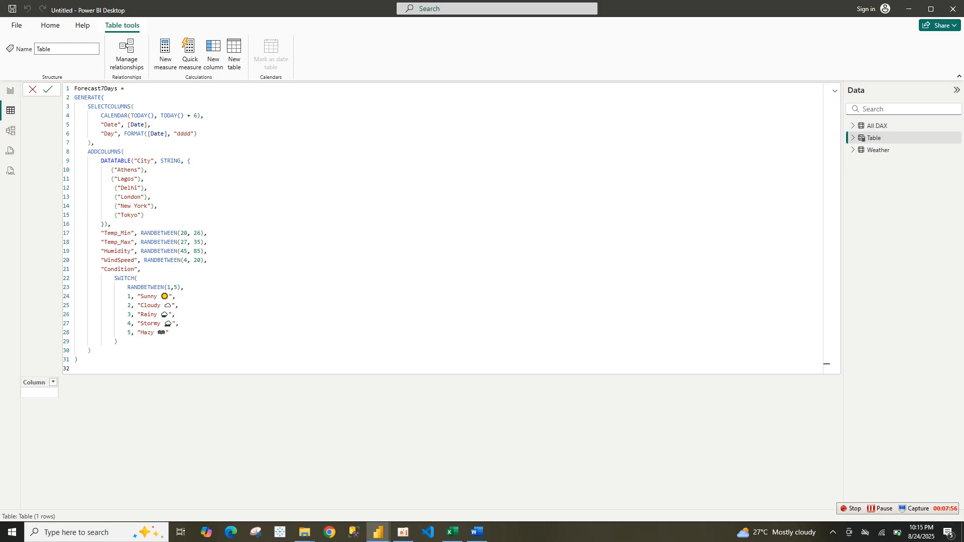
{"action": "left_click", "coordinate": [48, 90]}
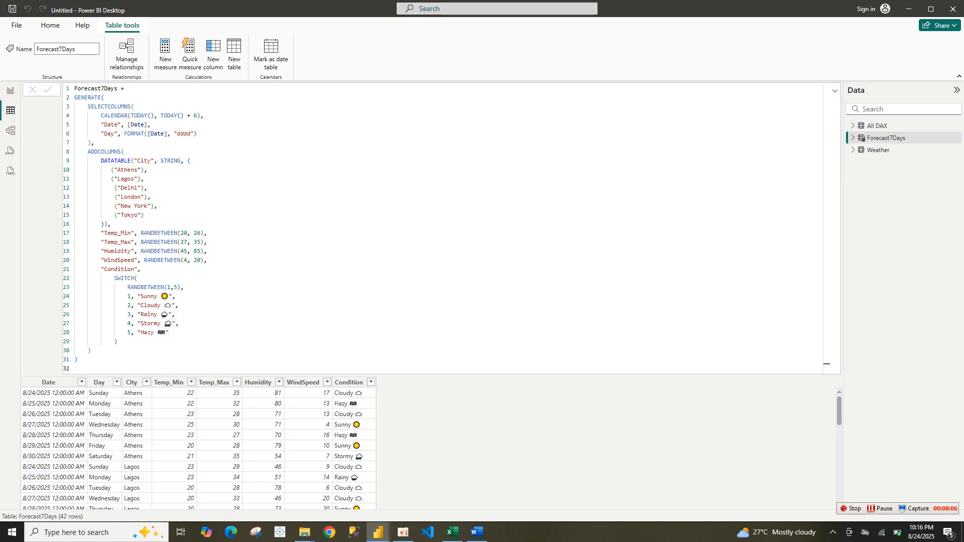
{"action": "left_click", "coordinate": [835, 91]}
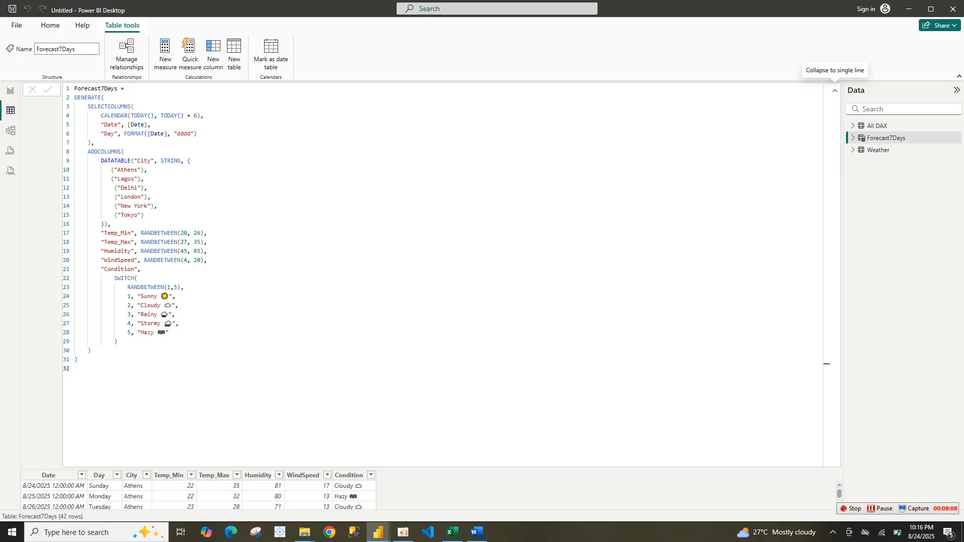
{"action": "left_click", "coordinate": [835, 91]}
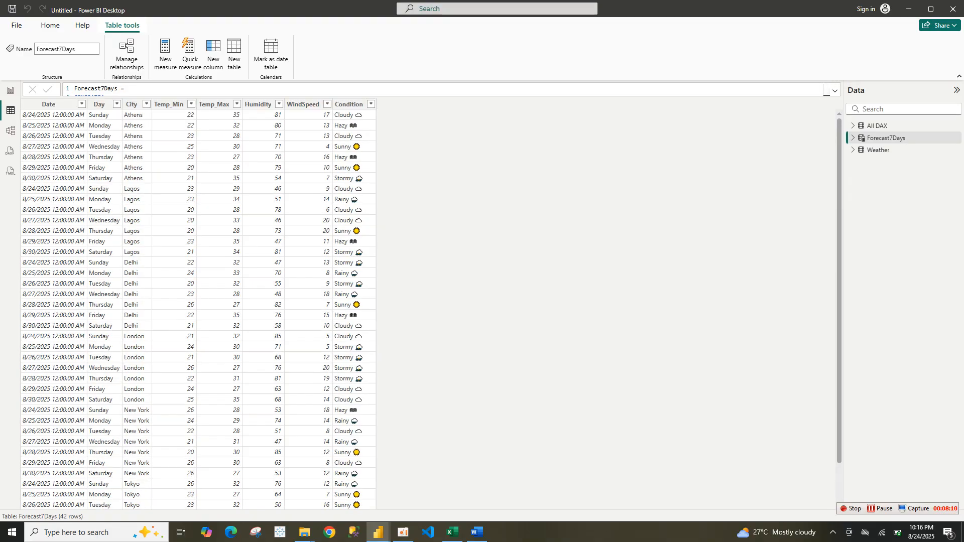
{"action": "scroll", "coordinate": [198, 307], "scroll_direction": "down", "scroll_amount": 3}
{"action": "scroll", "coordinate": [199, 306], "scroll_direction": "up", "scroll_amount": 3}
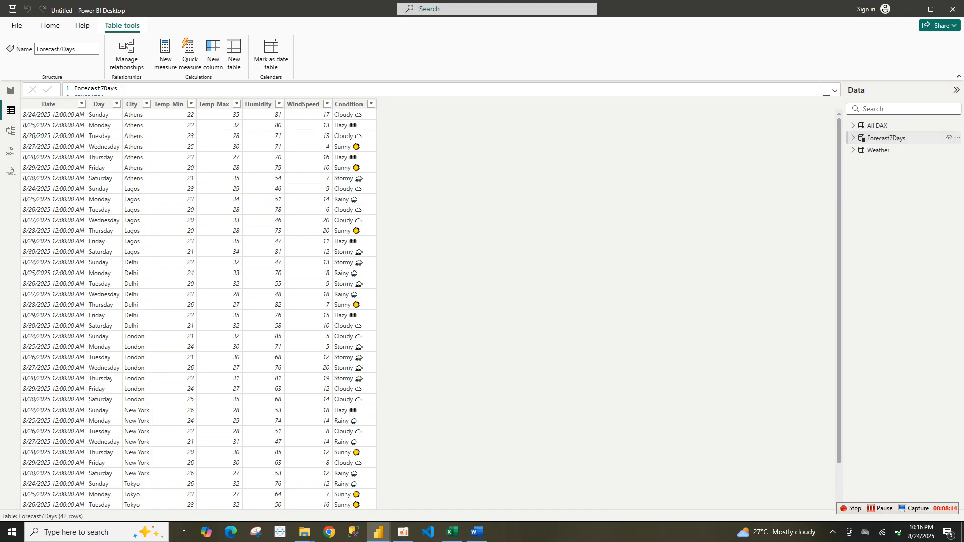
In model view, move the All DAX table card below the Forecast7Days table
{"action": "left_click", "coordinate": [11, 130]}
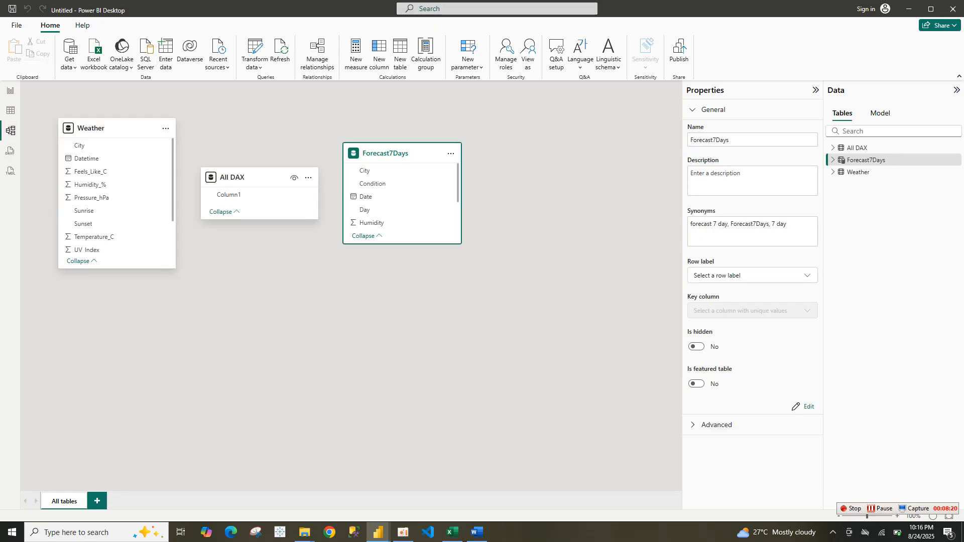
{"action": "left_click_drag", "start_coordinate": [282, 177], "coordinate": [489, 317]}
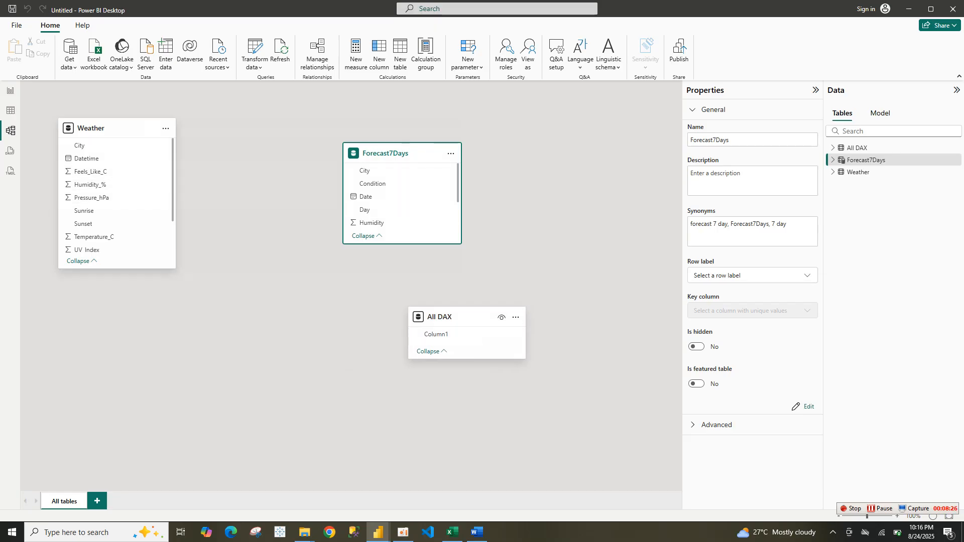
Relate Forecast7Days Date to Weather Datetime, trying Many to one, Many to many and One to many cardinalities and the security filter option
{"action": "left_click_drag", "start_coordinate": [387, 196], "coordinate": [120, 158]}
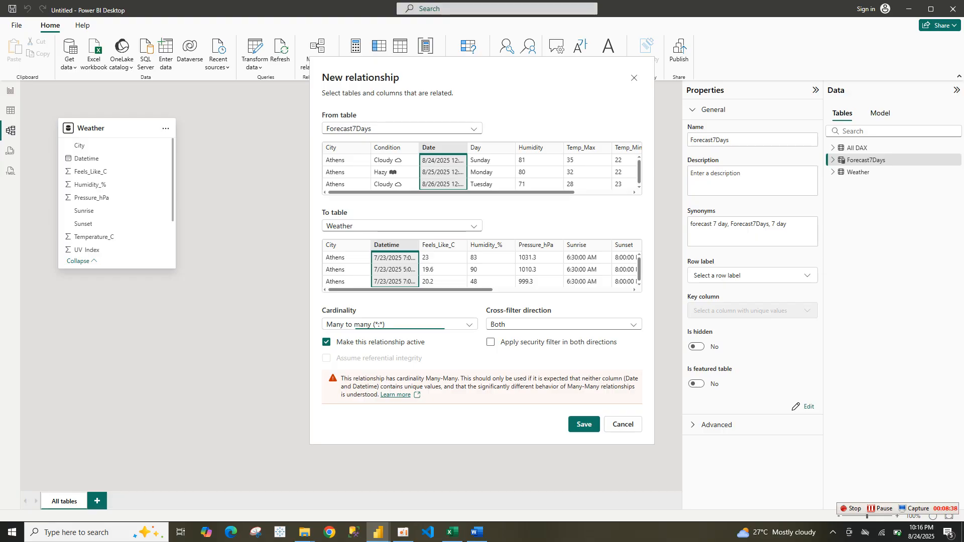
{"action": "left_click", "coordinate": [399, 324]}
{"action": "left_click", "coordinate": [367, 338]}
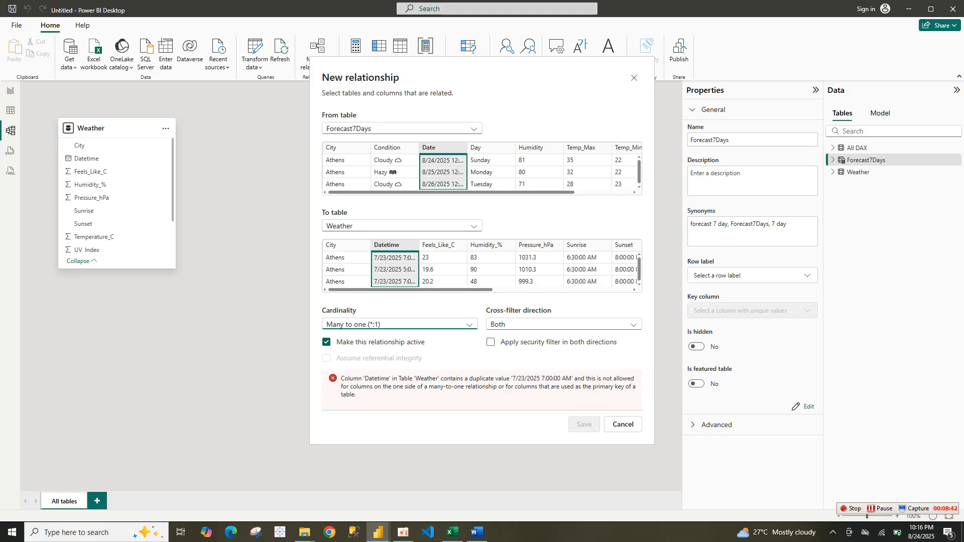
{"action": "left_click", "coordinate": [400, 324]}
{"action": "left_click", "coordinate": [370, 374]}
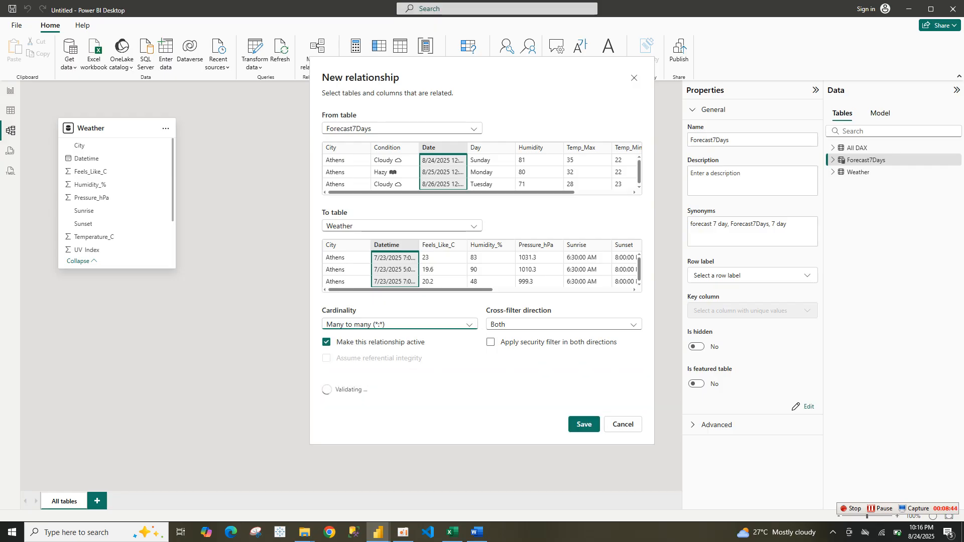
{"action": "left_click", "coordinate": [490, 342]}
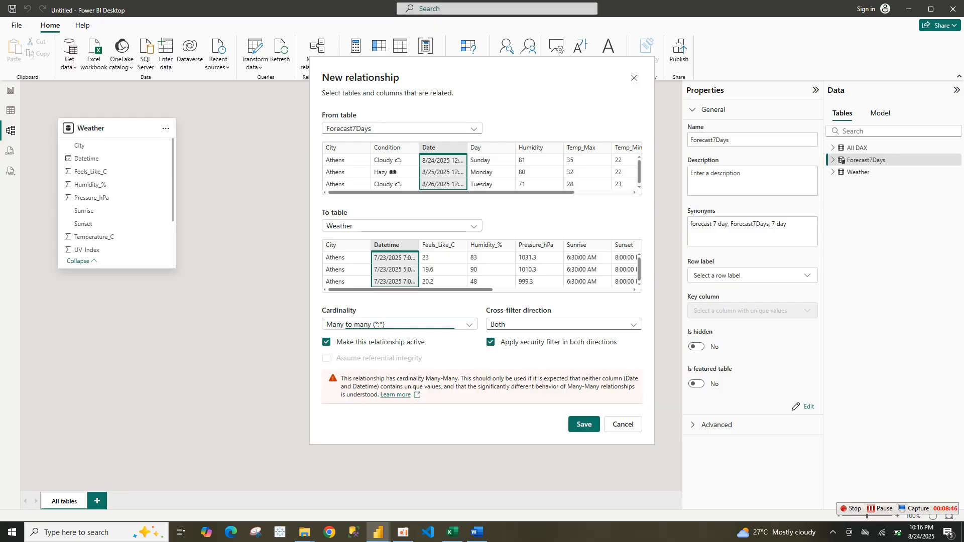
{"action": "left_click", "coordinate": [400, 325]}
{"action": "left_click", "coordinate": [369, 362]}
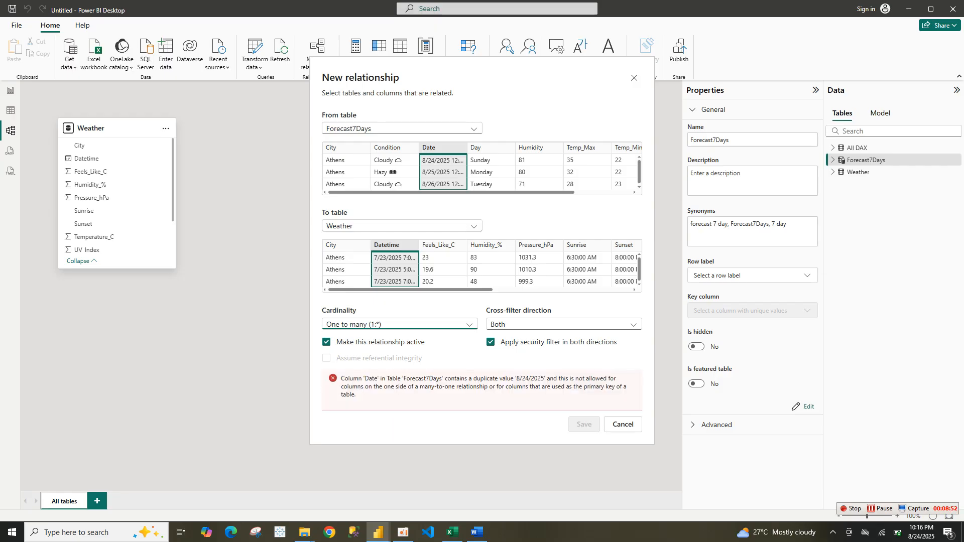
Set the relationship to Many to many cardinality with Both cross-filter direction and save it
{"action": "key", "text": "Tab"}
{"action": "key", "text": "space"}
{"action": "key", "text": "Up"}
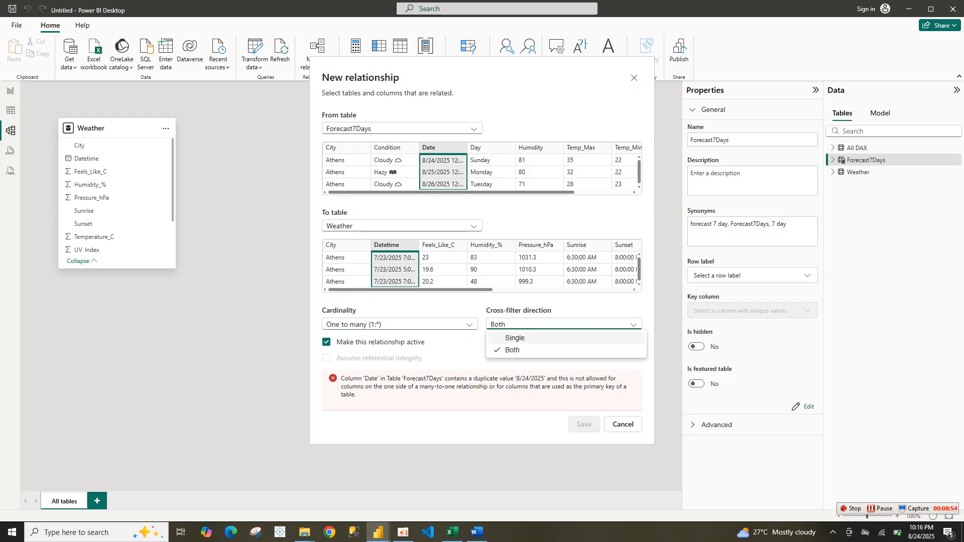
{"action": "key", "text": "Return"}
{"action": "key", "text": "shift+Tab"}
{"action": "key", "text": "space"}
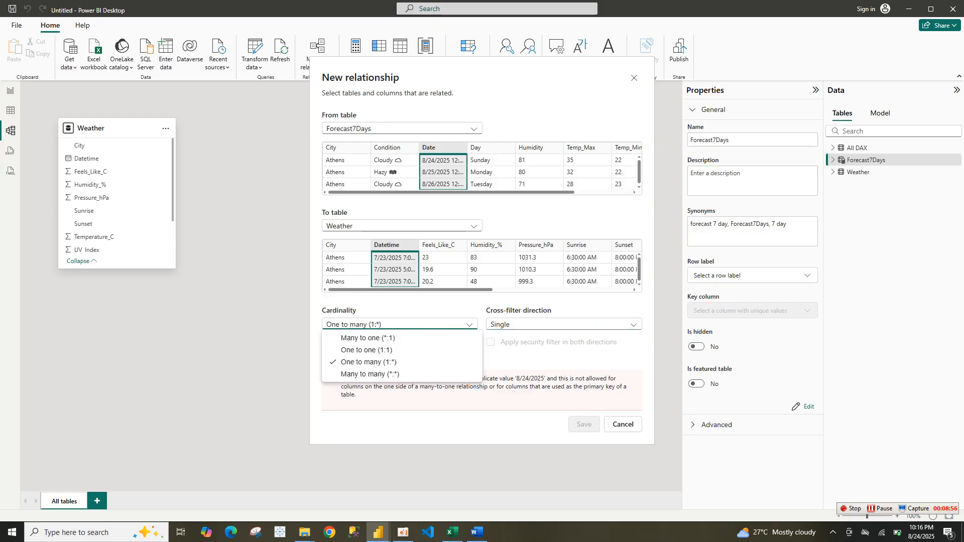
{"action": "key", "text": "Down"}
{"action": "key", "text": "Down"}
{"action": "key", "text": "Down"}
{"action": "key", "text": "Return"}
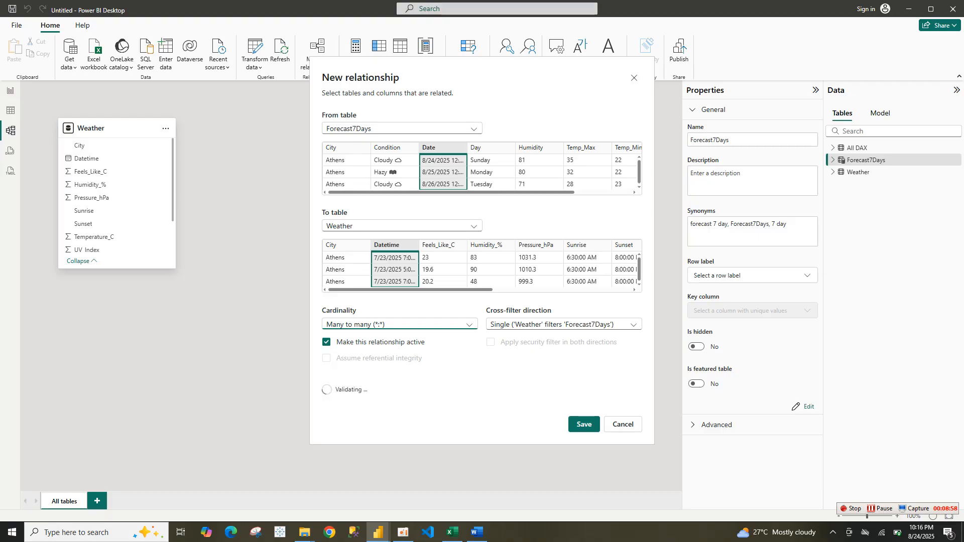
{"action": "key", "text": "Tab"}
{"action": "key", "text": "space"}
{"action": "key", "text": "Down"}
{"action": "key", "text": "Down"}
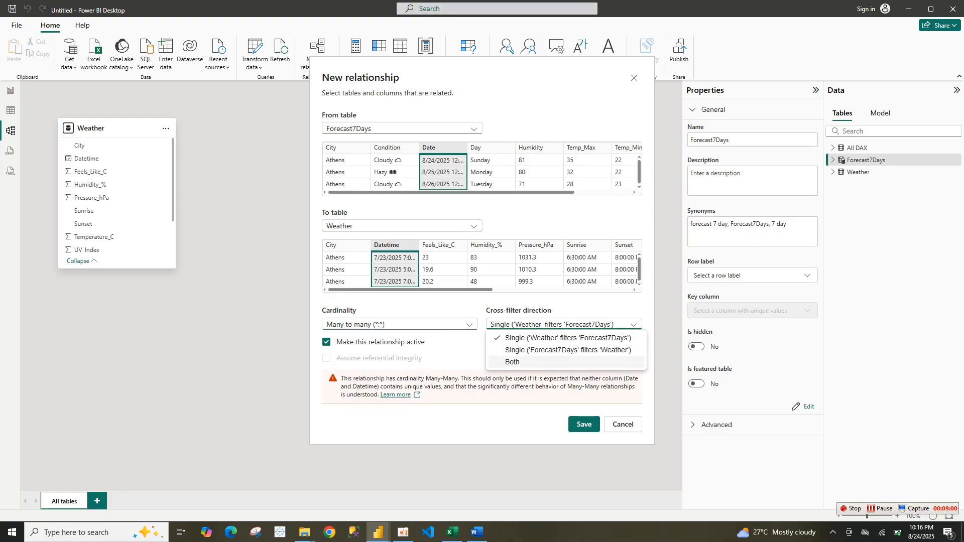
{"action": "key", "text": "Return"}
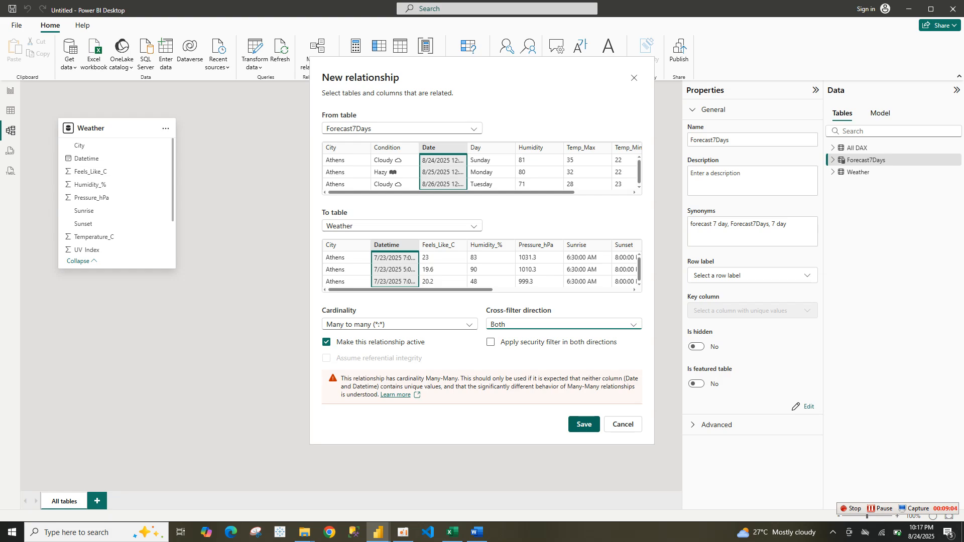
{"action": "key", "text": "Return"}
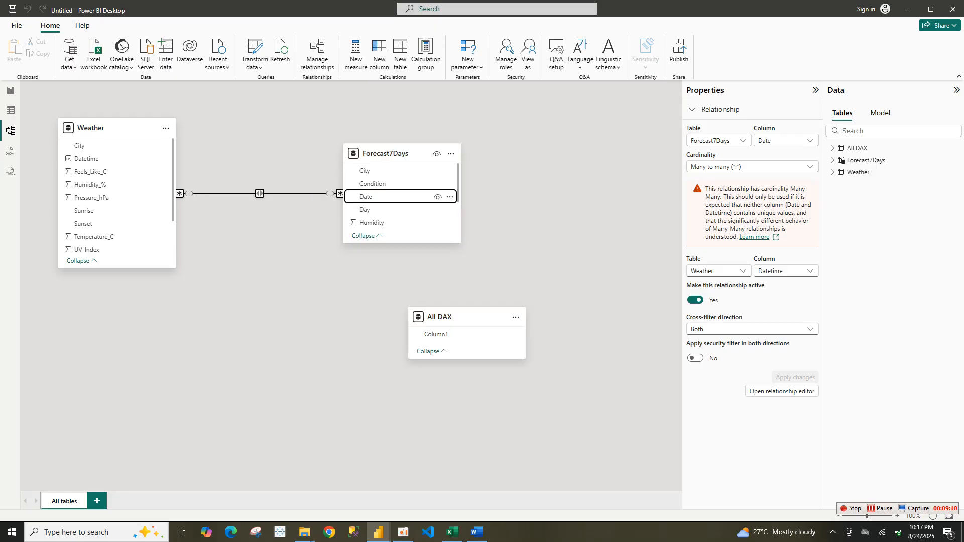
Examine the relationship settings between Weather and Forecast7Days in the original weather update report's model
{"action": "left_click", "coordinate": [749, 166]}
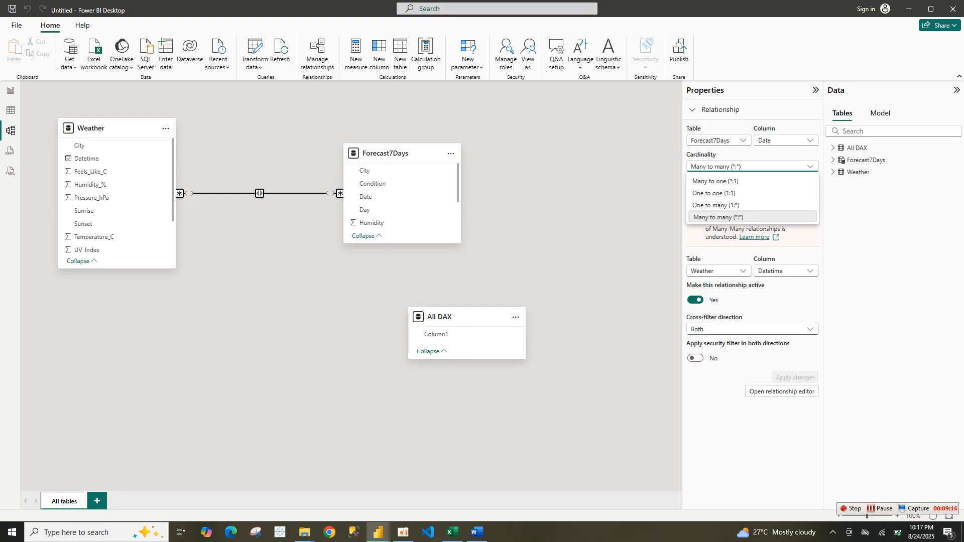
{"action": "key", "text": "Escape"}
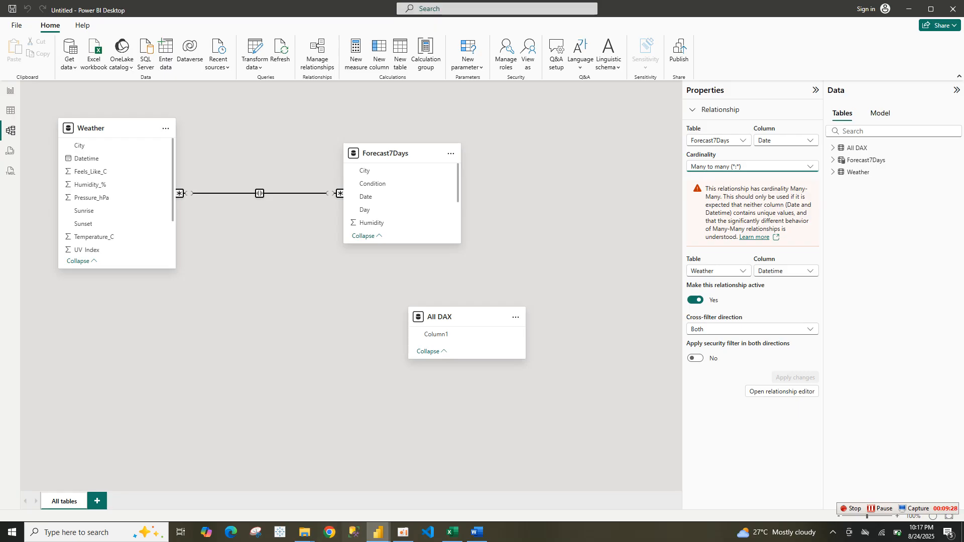
{"action": "mouse_move", "coordinate": [378, 532]}
{"action": "left_click", "coordinate": [326, 490]}
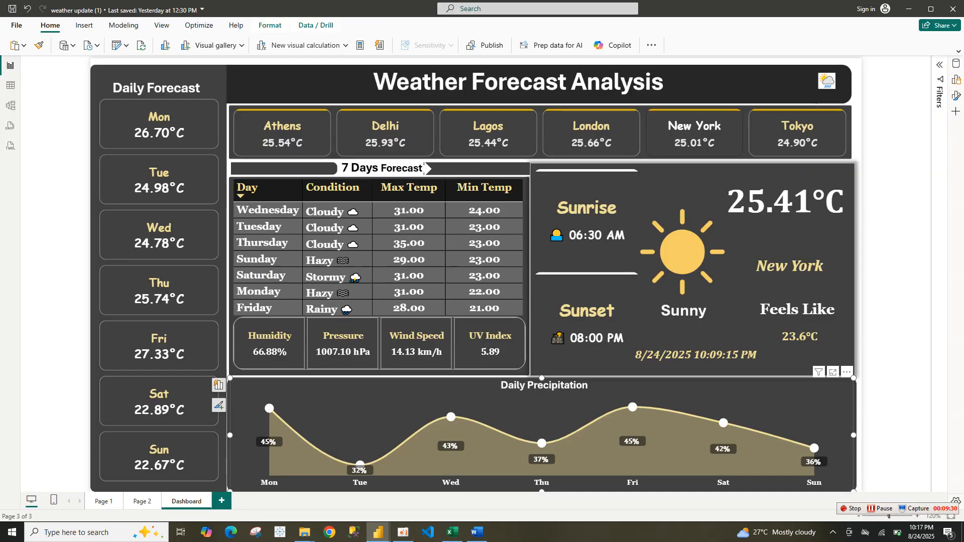
{"action": "left_click", "coordinate": [11, 106]}
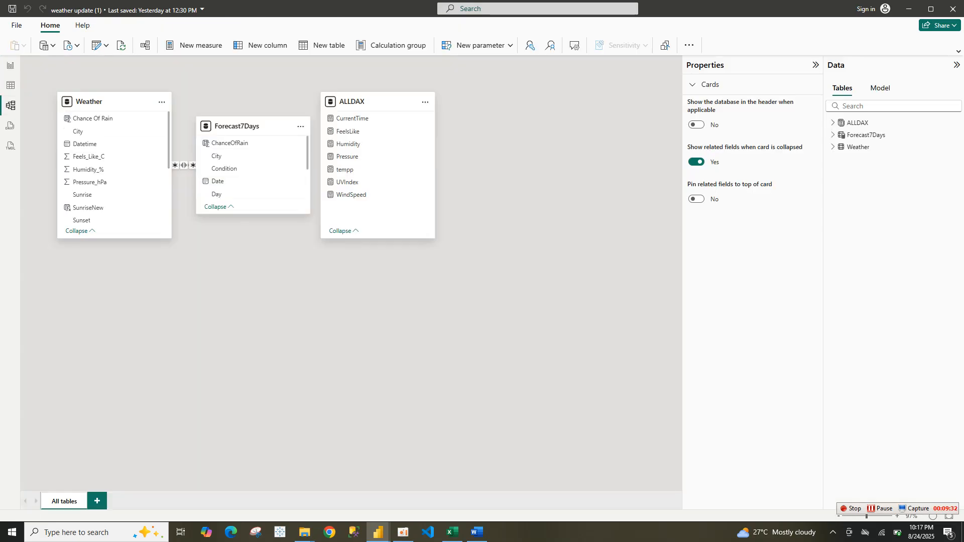
{"action": "left_click", "coordinate": [184, 166]}
{"action": "double_click", "coordinate": [184, 165]}
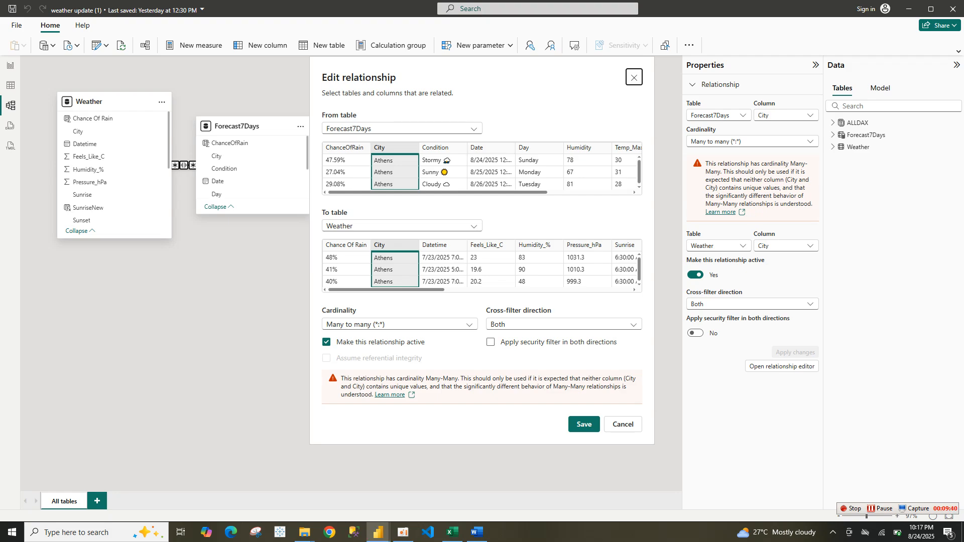
{"action": "key", "text": "Escape"}
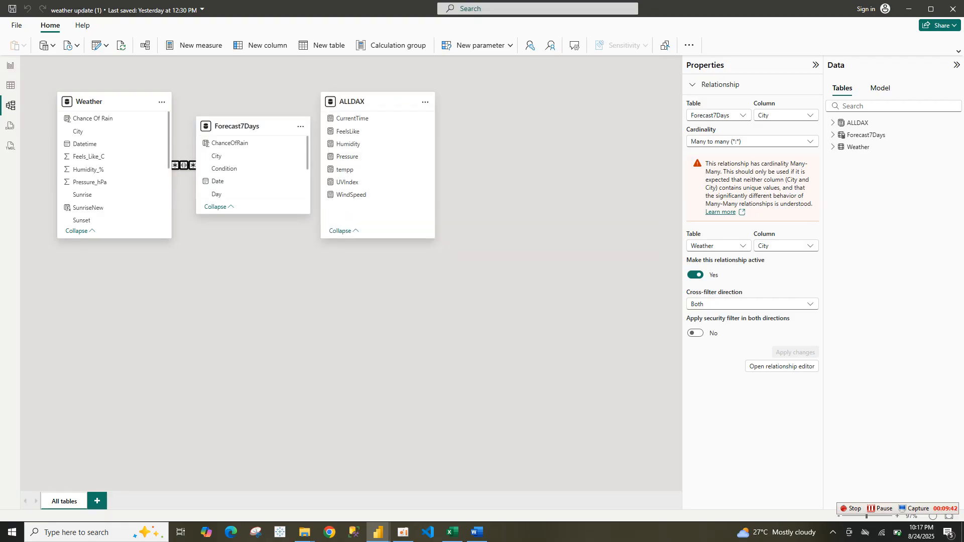
Return to the new report and delete the relationship between Forecast7Days Date and Weather Datetime
{"action": "mouse_move", "coordinate": [378, 531]}
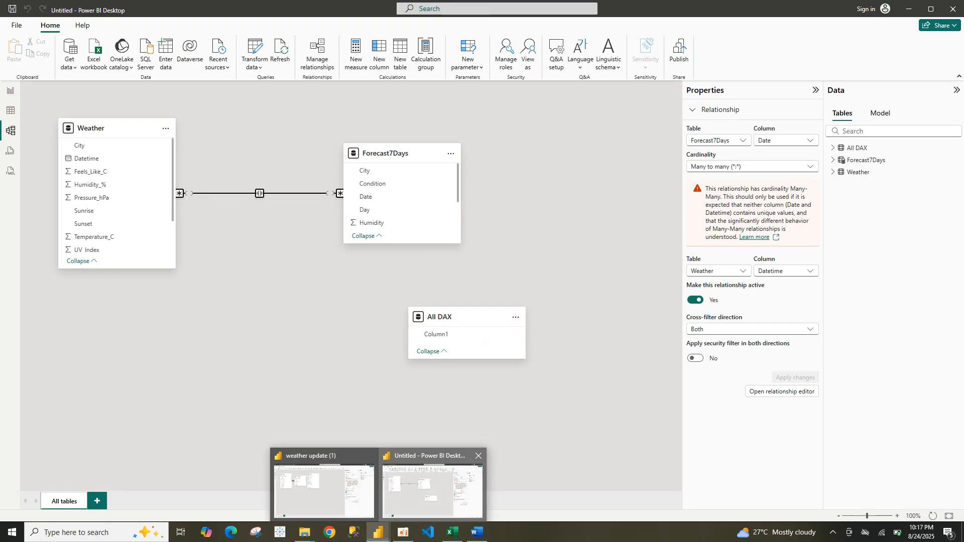
{"action": "left_click", "coordinate": [432, 490]}
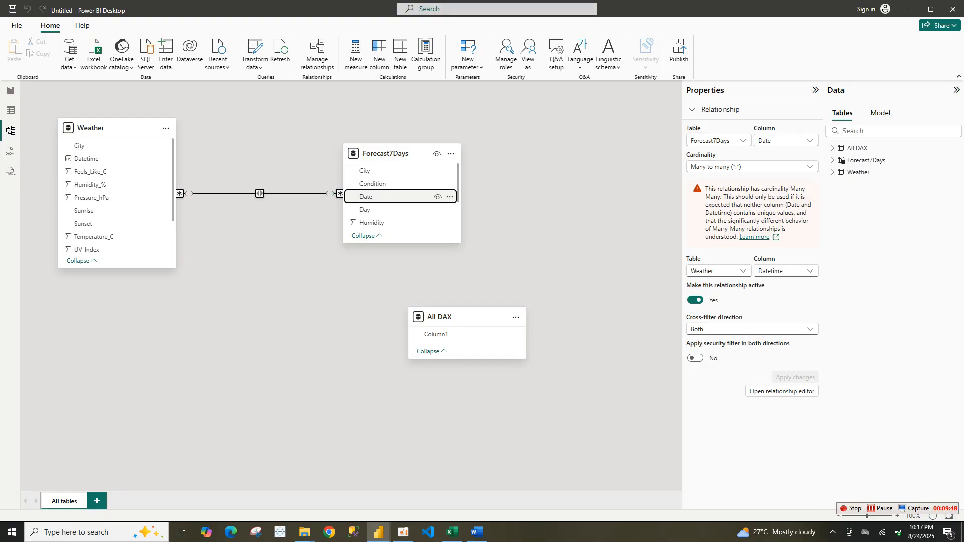
{"action": "left_click", "coordinate": [382, 197]}
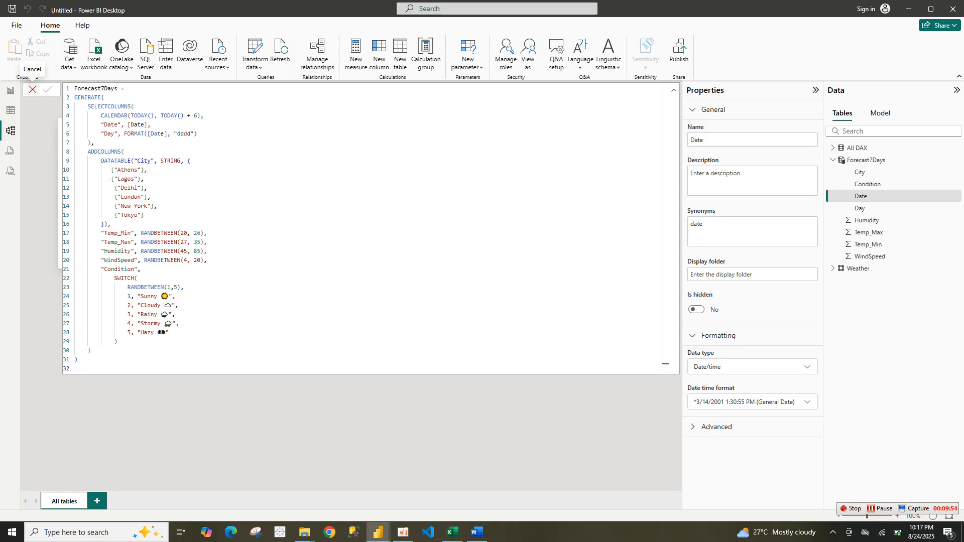
{"action": "key", "text": "Escape"}
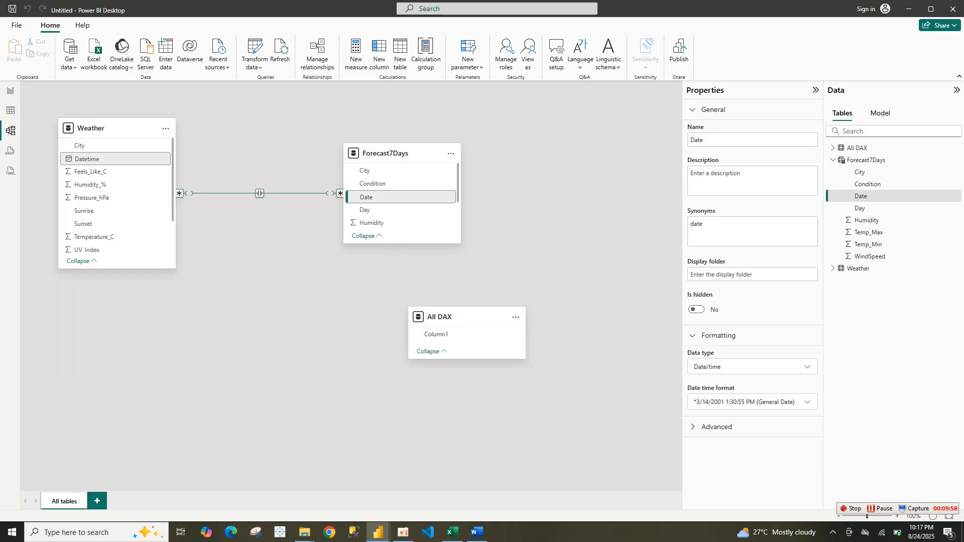
{"action": "right_click", "coordinate": [290, 193]}
{"action": "left_click", "coordinate": [302, 199]}
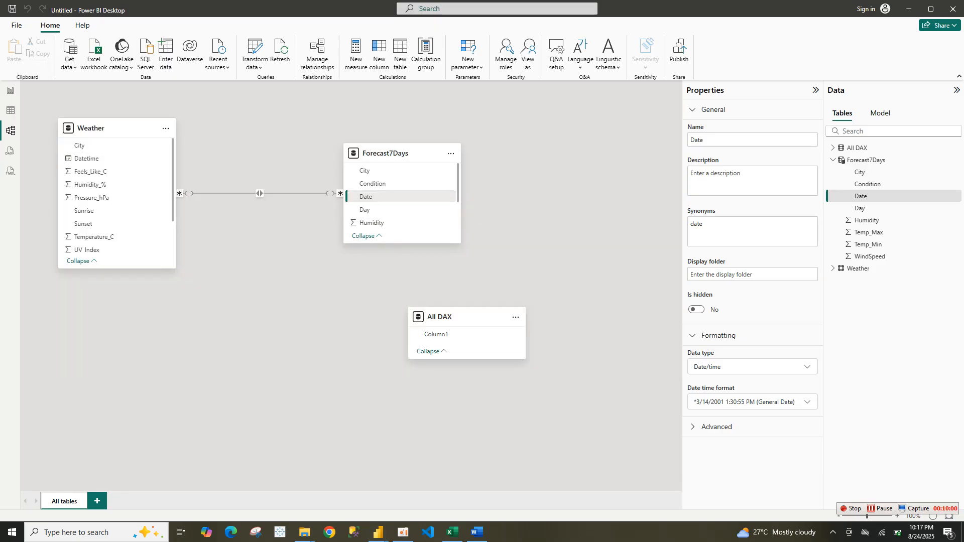
{"action": "left_click", "coordinate": [538, 306]}
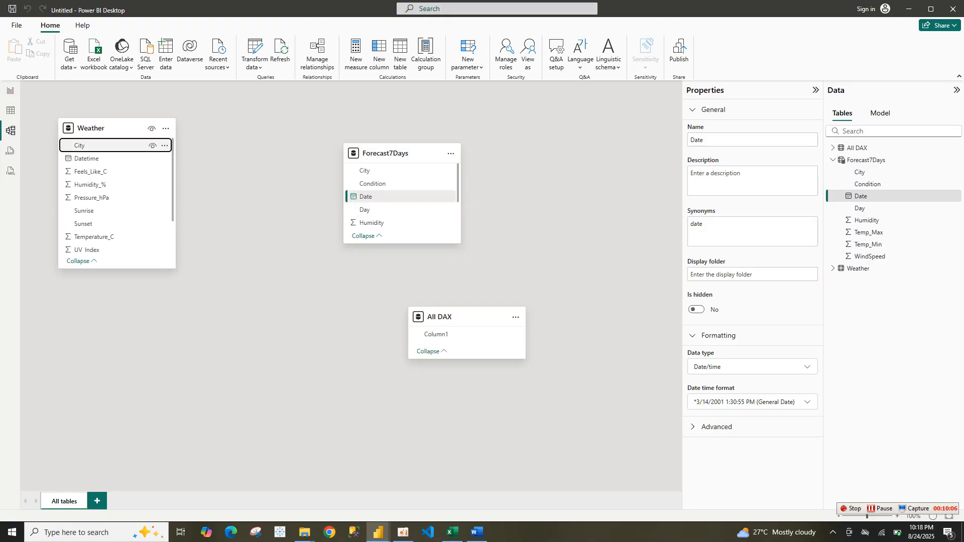
Relate Weather City to Forecast7Days City with Many to many cardinality and Both cross-filter direction, and save it
{"action": "left_click_drag", "start_coordinate": [95, 145], "coordinate": [351, 174]}
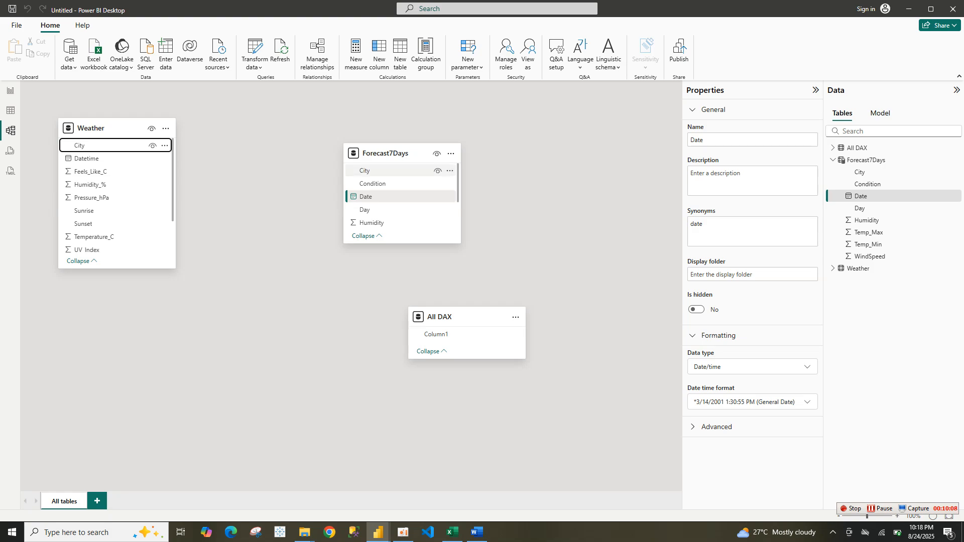
{"action": "left_click", "coordinate": [382, 171]}
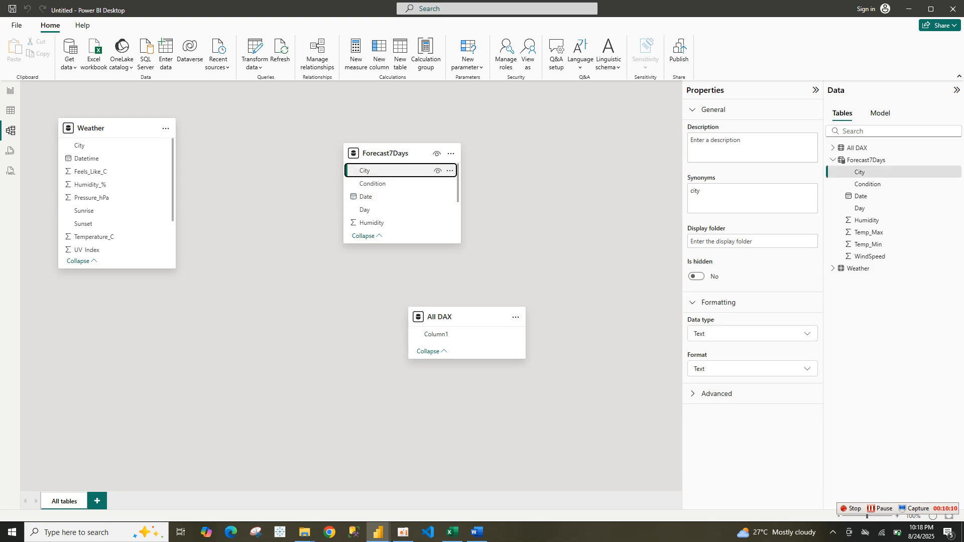
{"action": "left_click", "coordinate": [32, 89]}
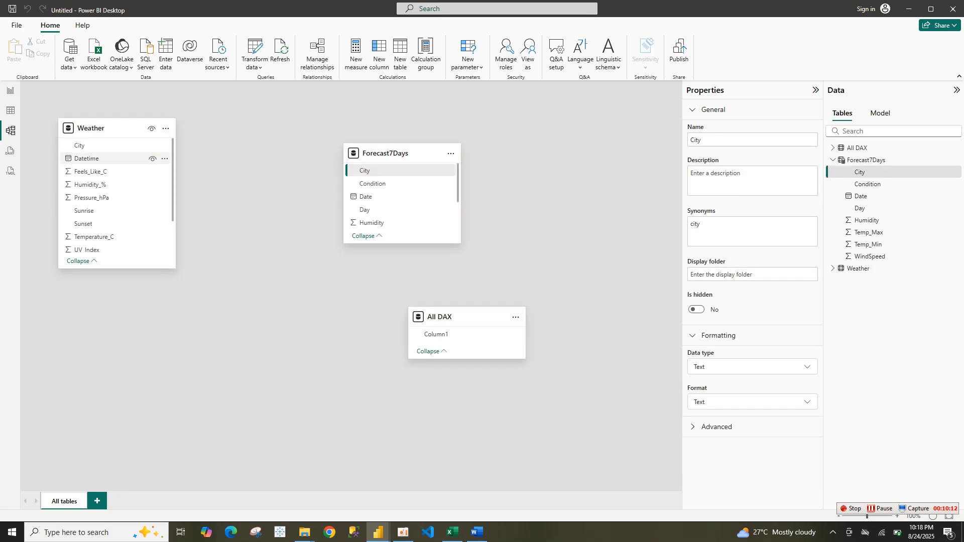
{"action": "left_click_drag", "start_coordinate": [113, 146], "coordinate": [368, 169]}
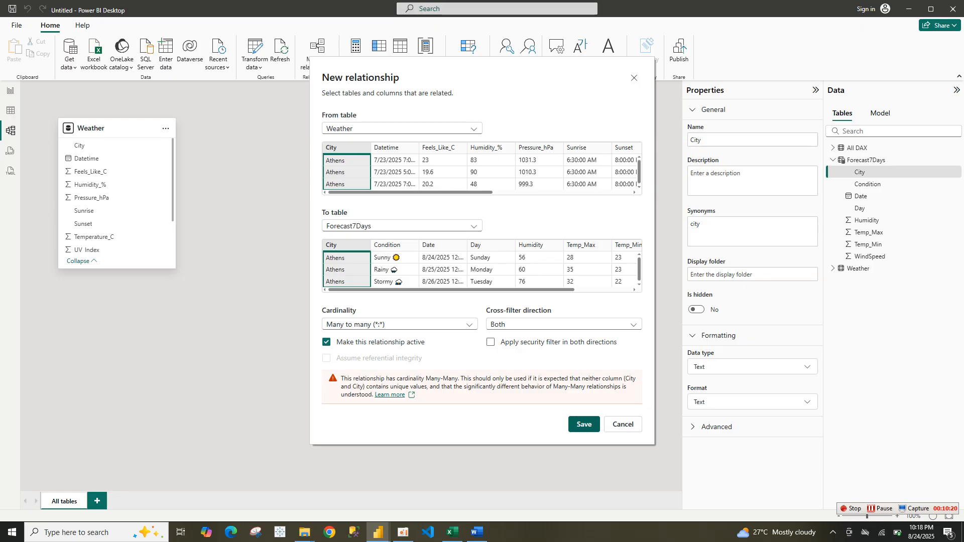
{"action": "left_click", "coordinate": [584, 425]}
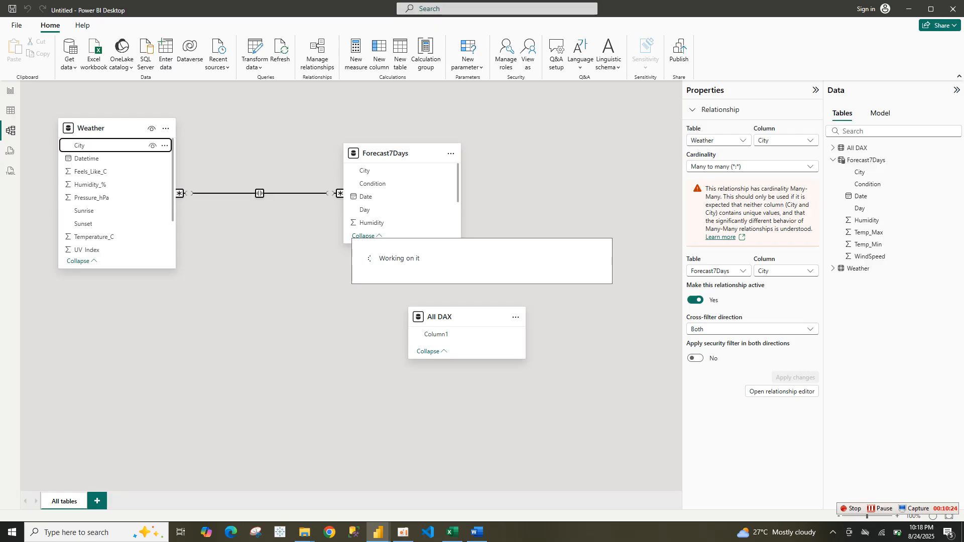
Copy the Chance Of Rain DAX code from the MEASURE Word document
{"action": "left_click", "coordinate": [11, 91]}
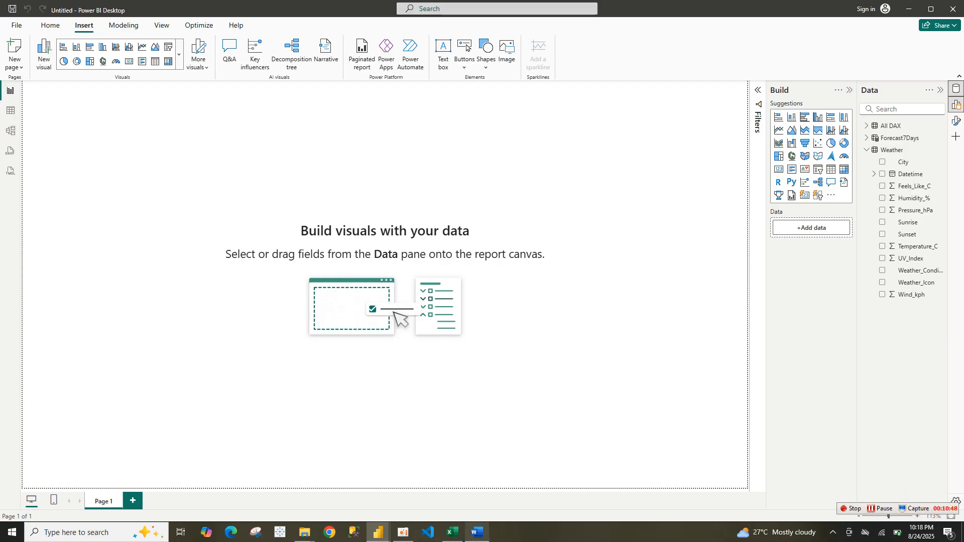
{"action": "left_click", "coordinate": [478, 533]}
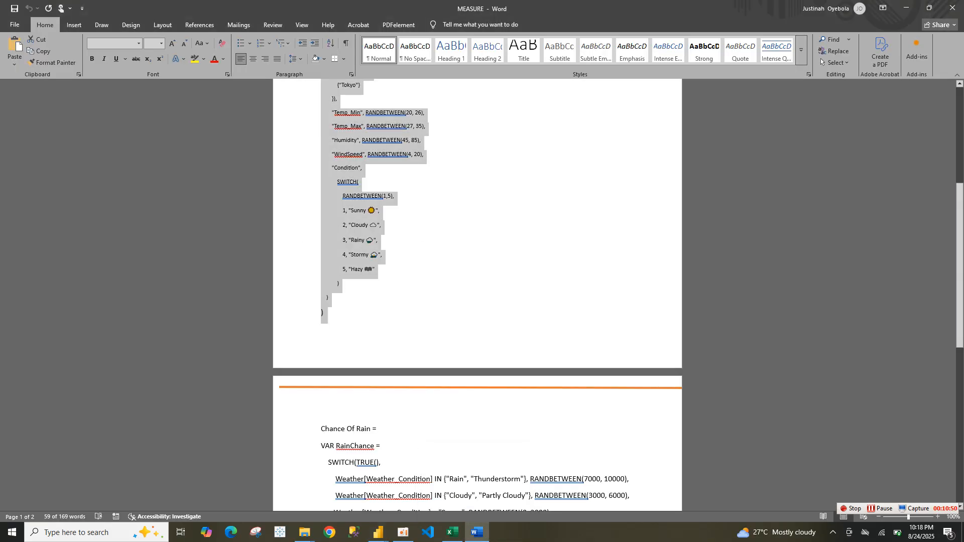
{"action": "left_click_drag", "start_coordinate": [960, 278], "coordinate": [960, 342]}
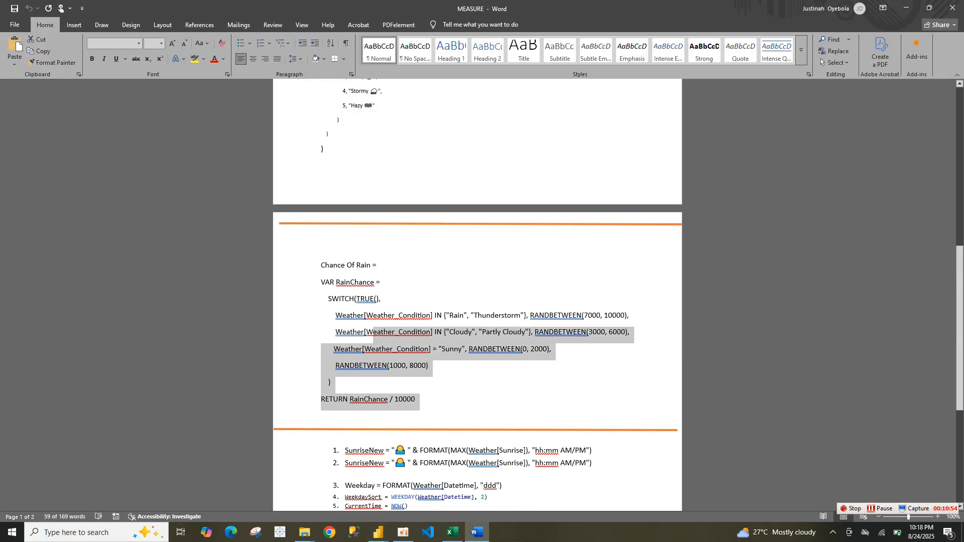
{"action": "left_click_drag", "start_coordinate": [422, 404], "coordinate": [311, 224]}
{"action": "right_click", "coordinate": [320, 265]}
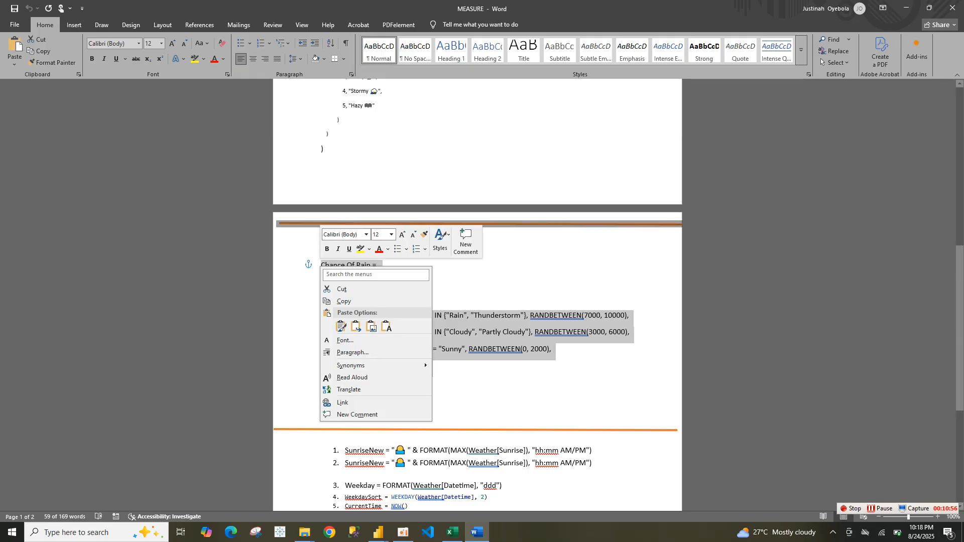
{"action": "left_click", "coordinate": [336, 294]}
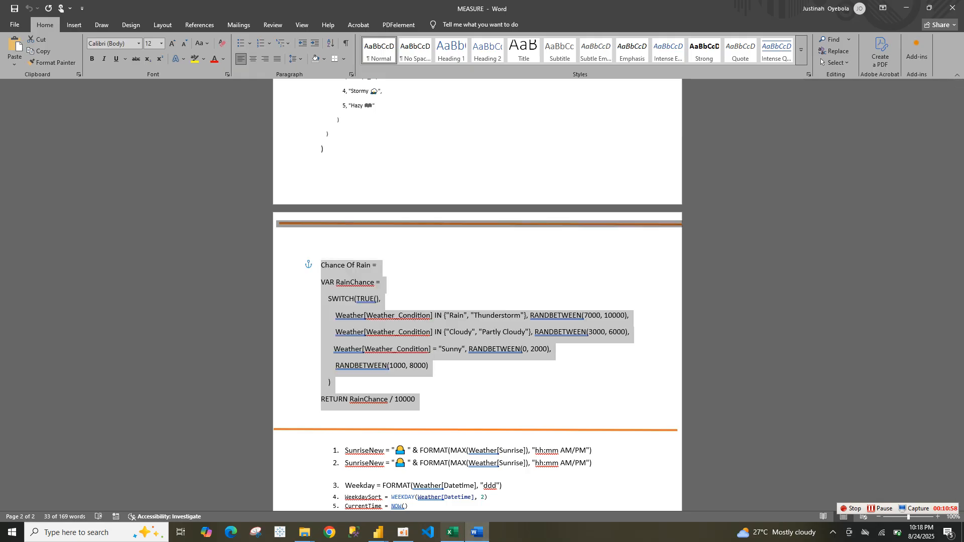
Add a new calculated column to the Weather table by pasting and committing the Chance Of Rain formula
{"action": "mouse_move", "coordinate": [380, 534]}
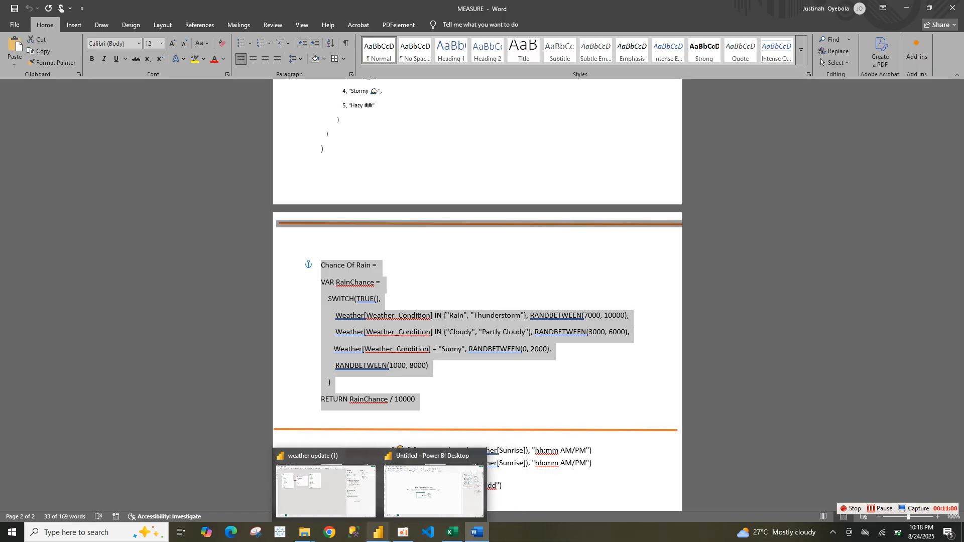
{"action": "left_click", "coordinate": [432, 489]}
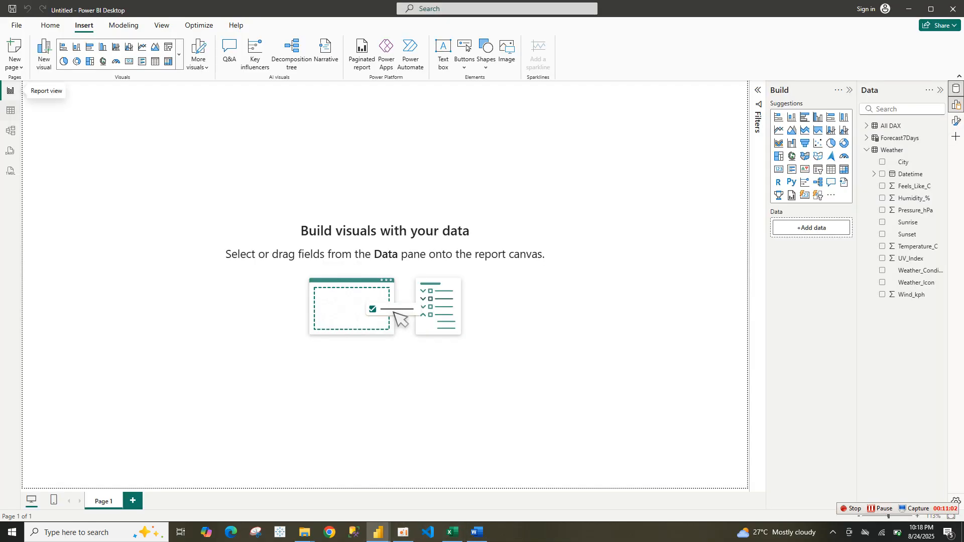
{"action": "left_click", "coordinate": [11, 111]}
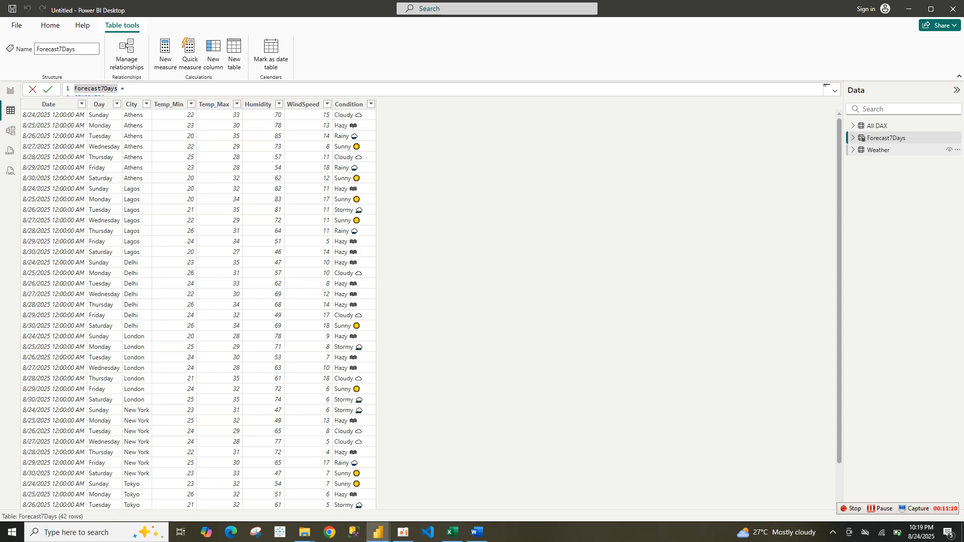
{"action": "left_click", "coordinate": [879, 150]}
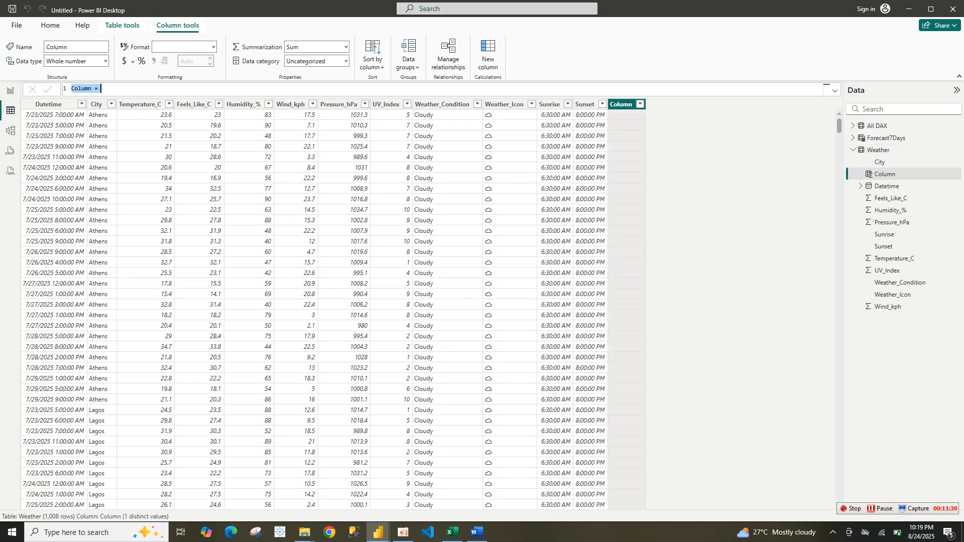
{"action": "key", "text": "ctrl+v"}
{"action": "left_click", "coordinate": [835, 90]}
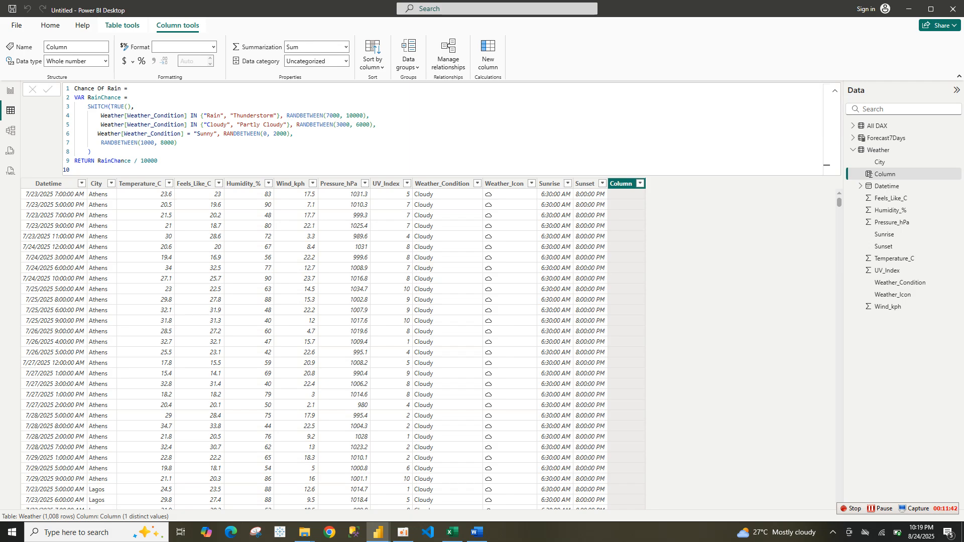
{"action": "left_click", "coordinate": [10, 91]}
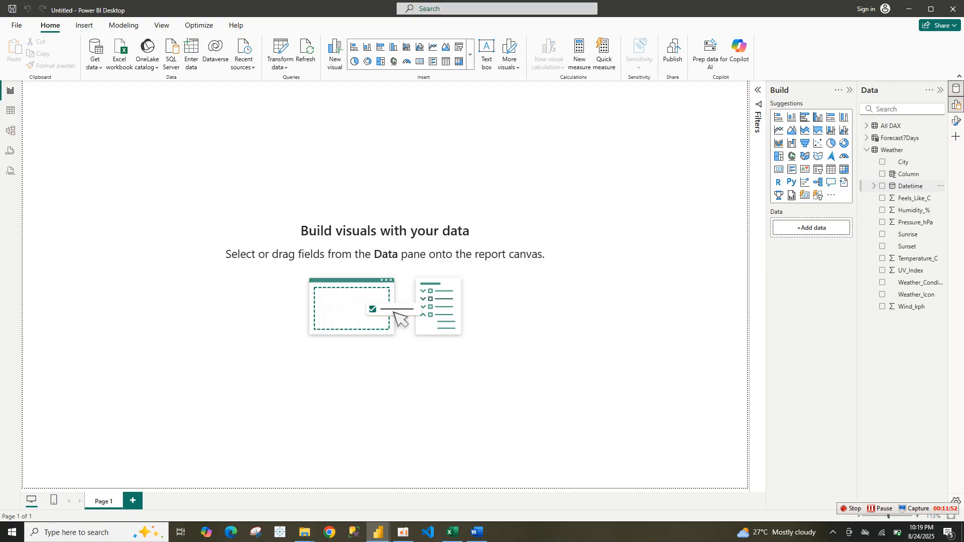
{"action": "right_click", "coordinate": [908, 186]}
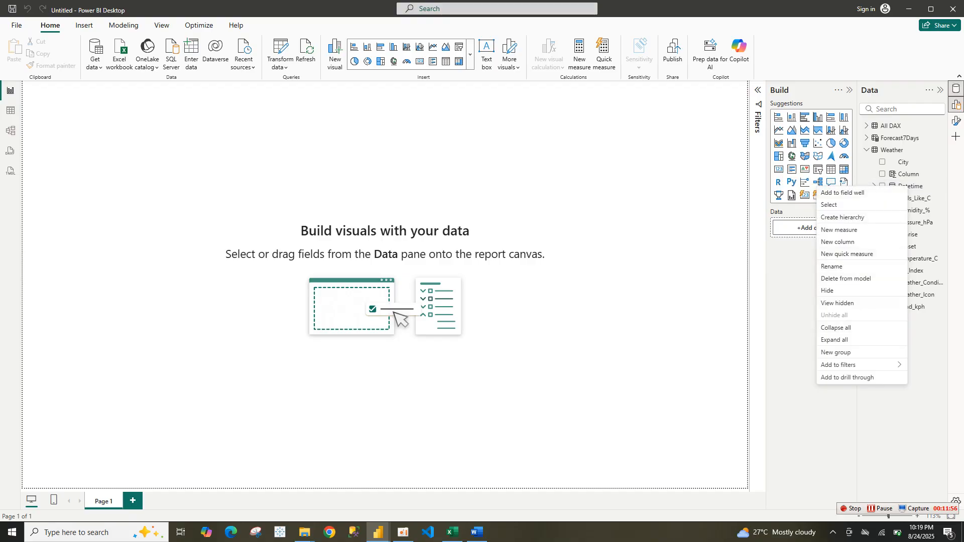
{"action": "left_click", "coordinate": [11, 111]}
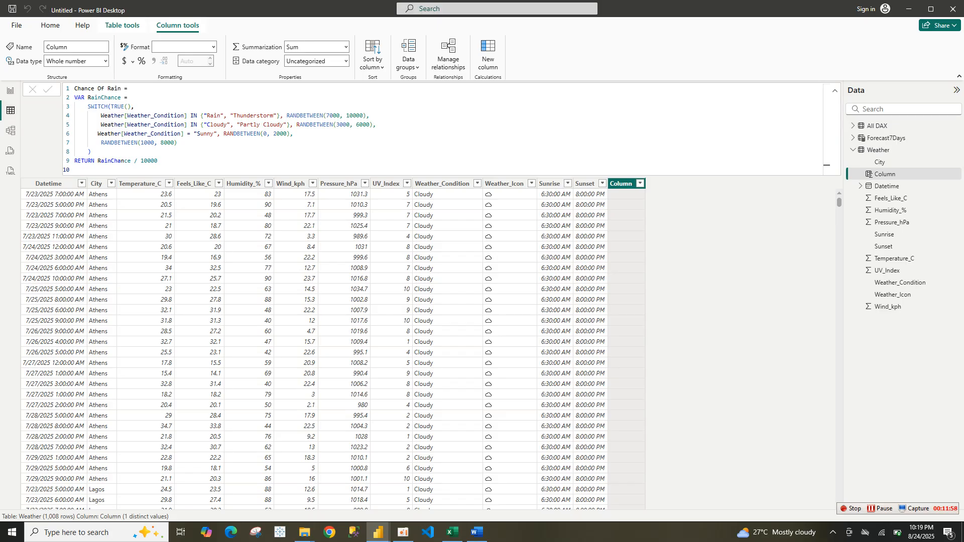
{"action": "left_click", "coordinate": [149, 161]}
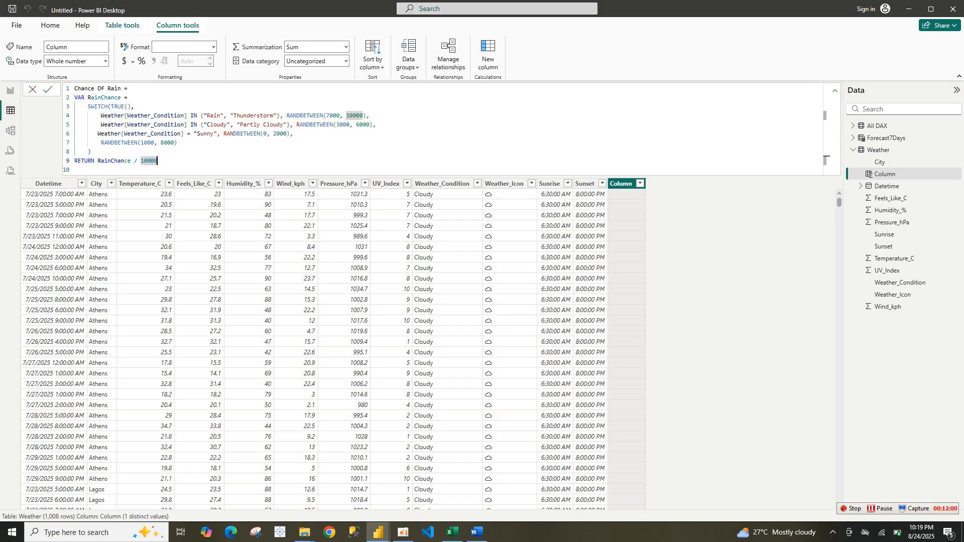
{"action": "key", "text": "Return"}
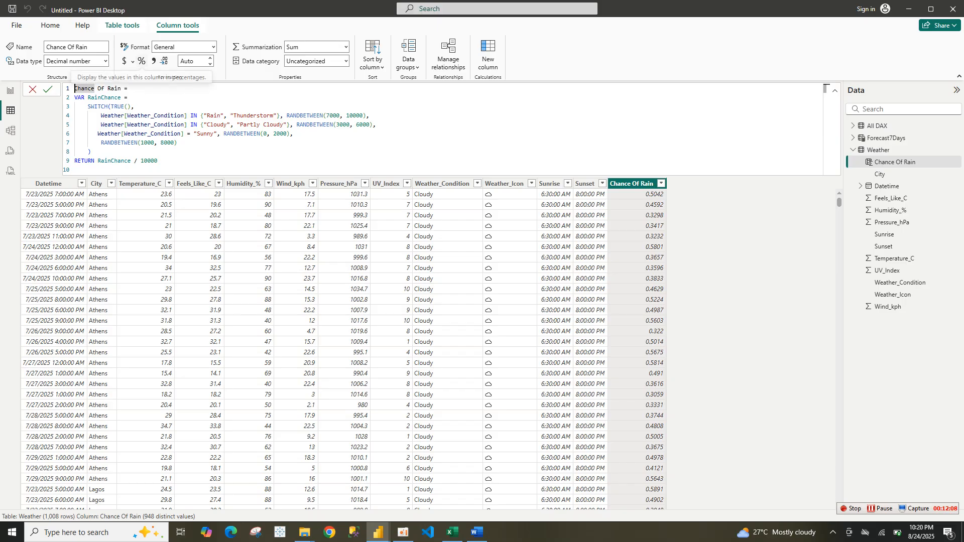
Format the Chance Of Rain column as a percentage with 0 decimal places
{"action": "left_click", "coordinate": [142, 61]}
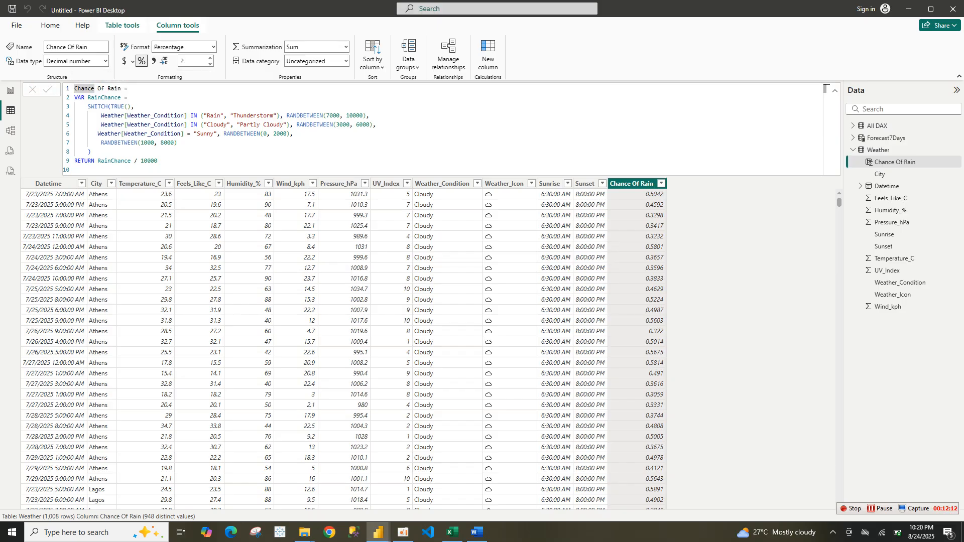
{"action": "left_click", "coordinate": [210, 63]}
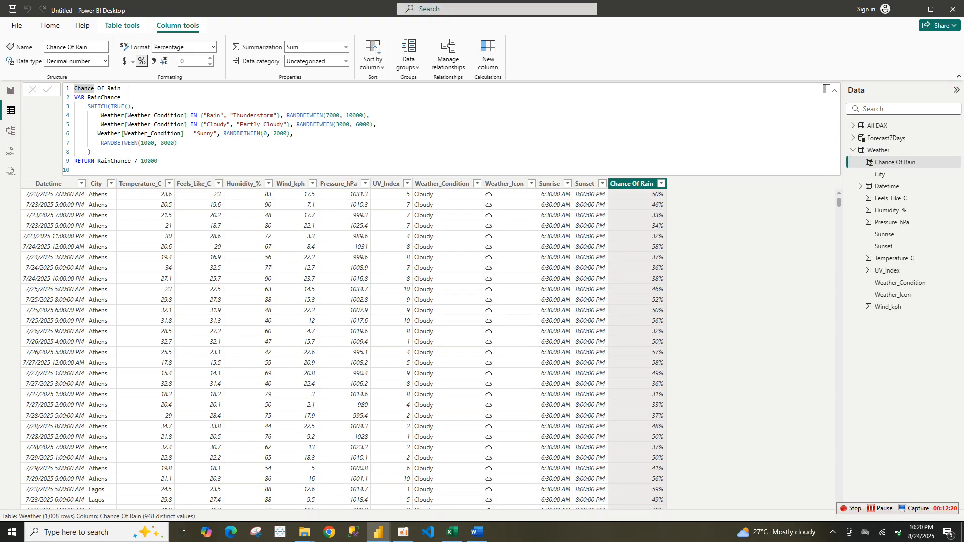
{"action": "left_click", "coordinate": [10, 90]}
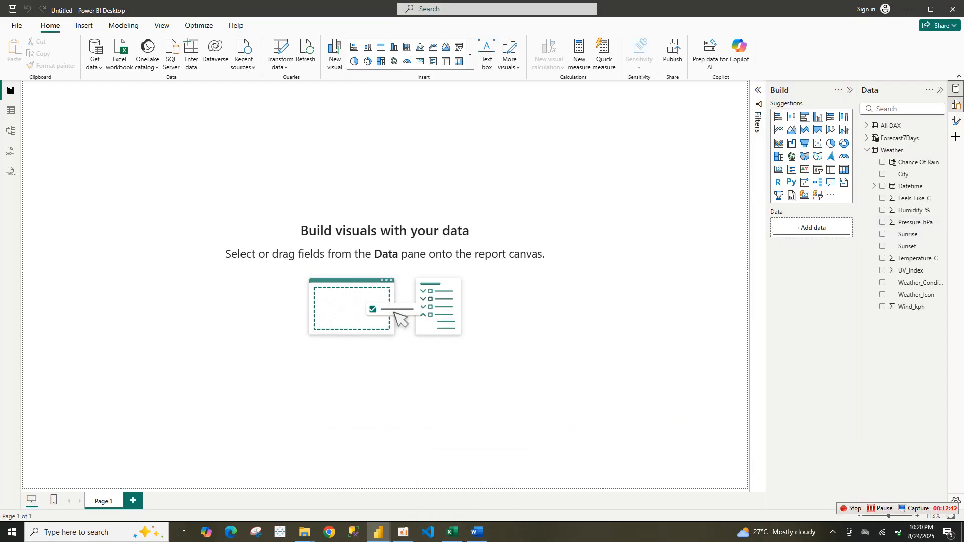
{"action": "left_click", "coordinate": [11, 110]}
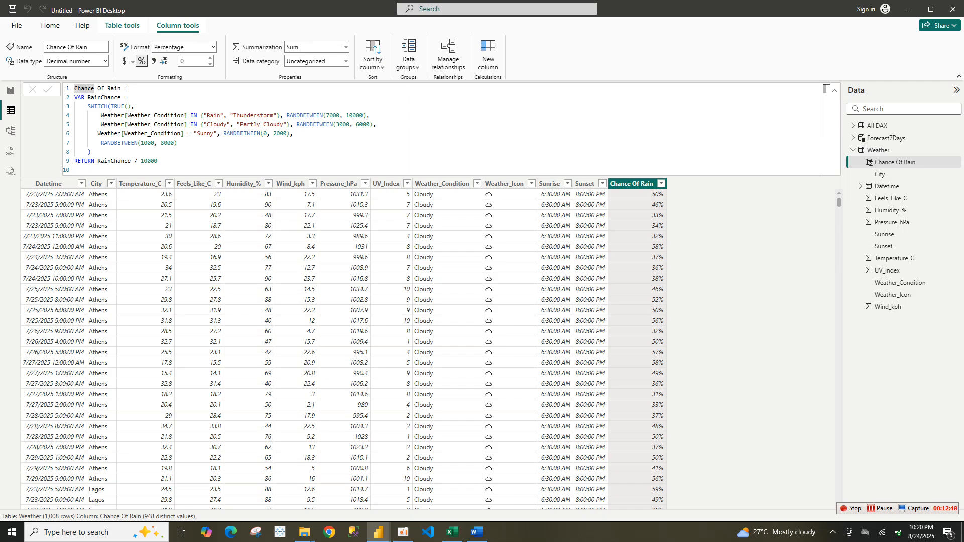
Examine the Forecast7Days and Weather tables and the dashboard page in the original weather update report
{"action": "mouse_move", "coordinate": [378, 532]}
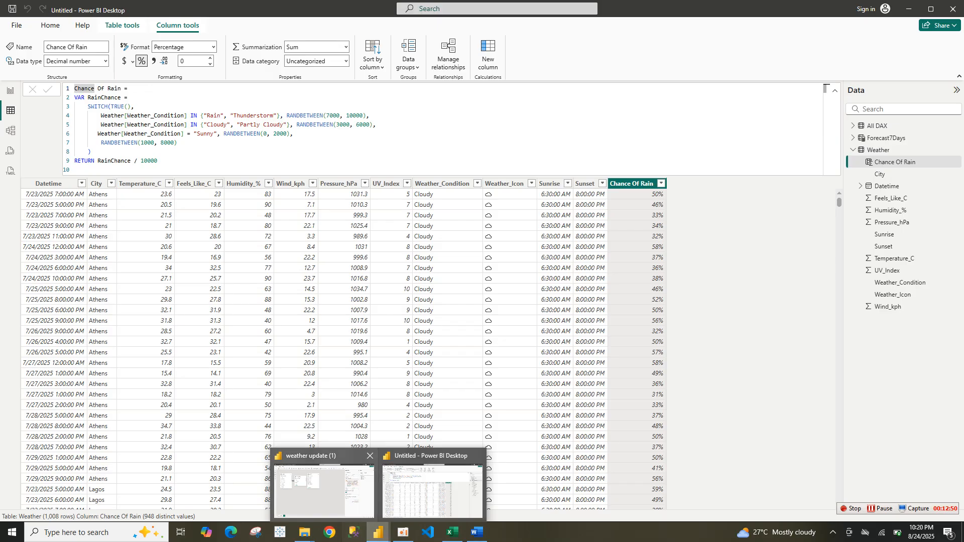
{"action": "left_click", "coordinate": [325, 480]}
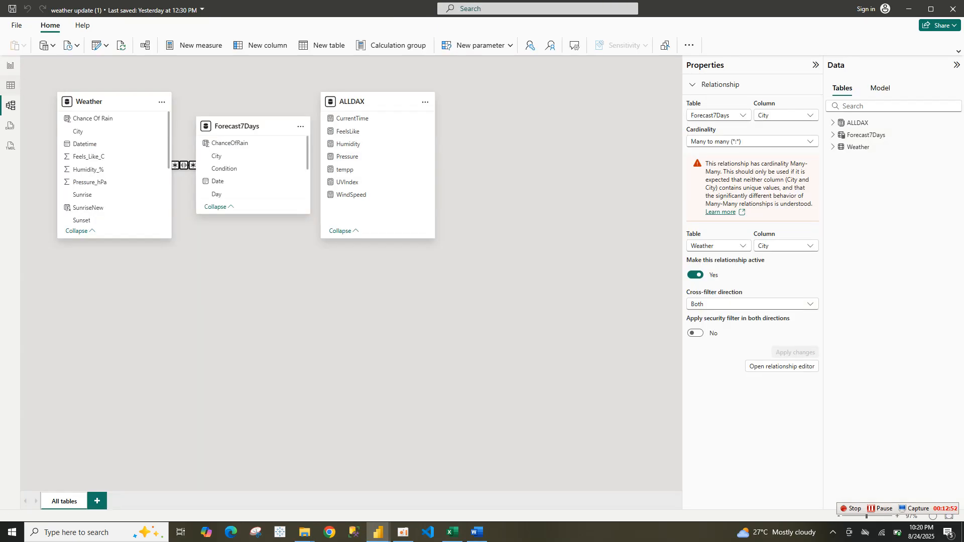
{"action": "left_click", "coordinate": [10, 86]}
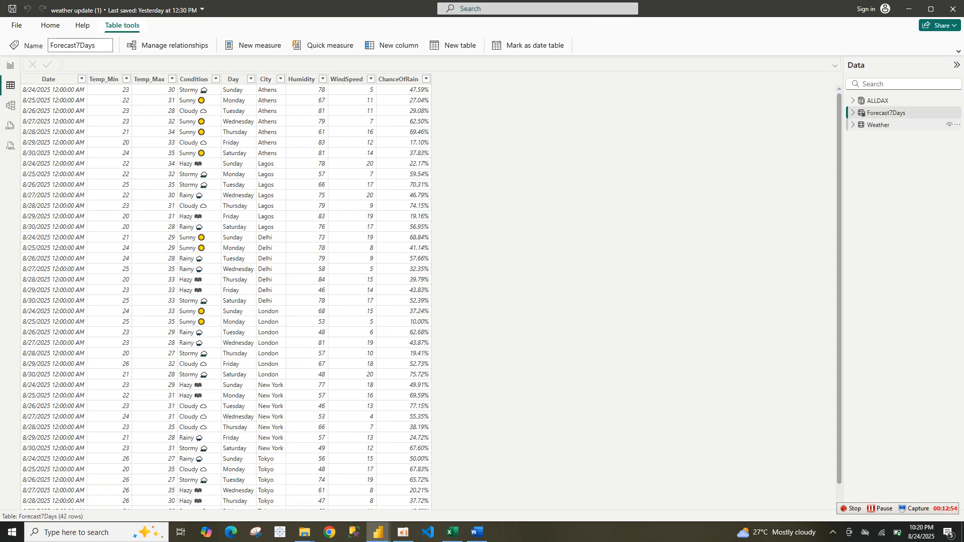
{"action": "left_click", "coordinate": [878, 125]}
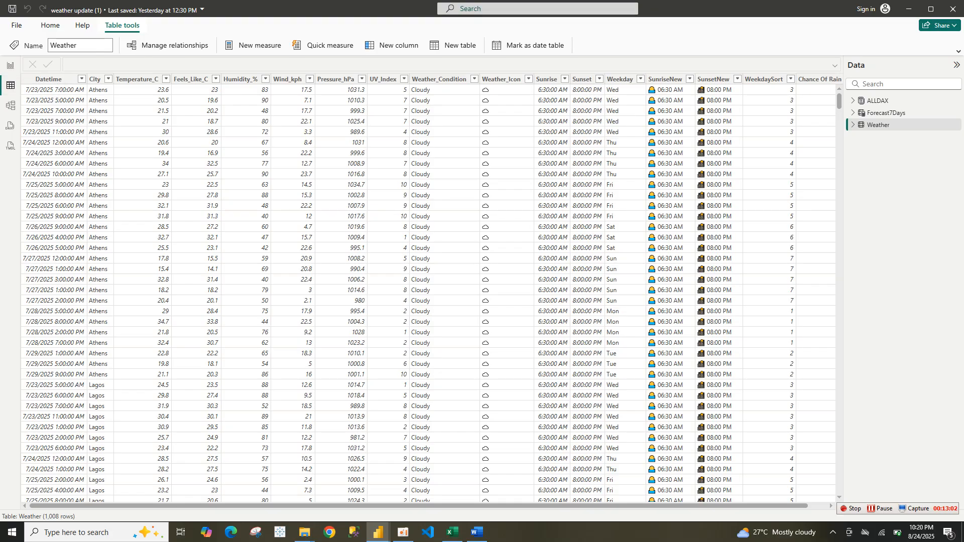
{"action": "left_click", "coordinate": [10, 65]}
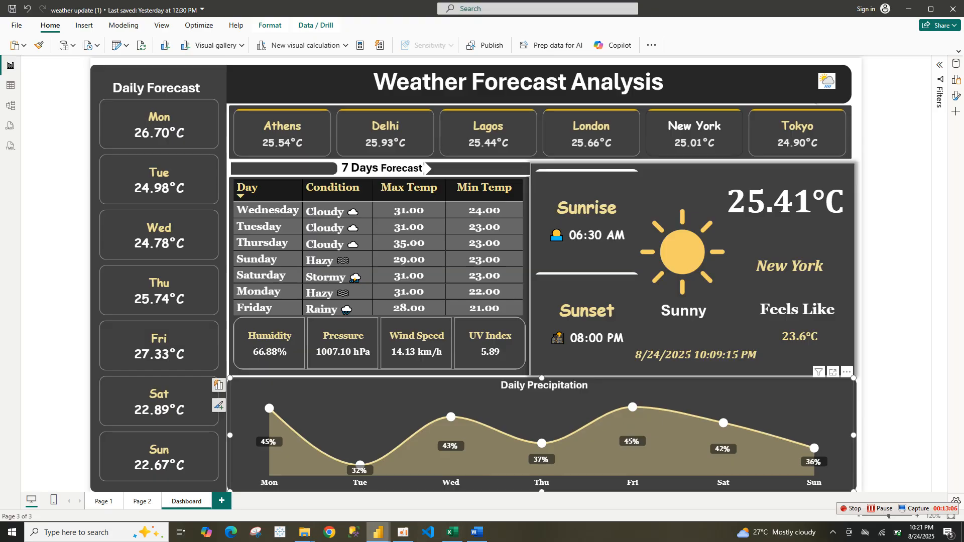
Copy the SunriseNew measure code from the MEASURE Word document
{"action": "mouse_move", "coordinate": [378, 533]}
{"action": "left_click", "coordinate": [430, 477]}
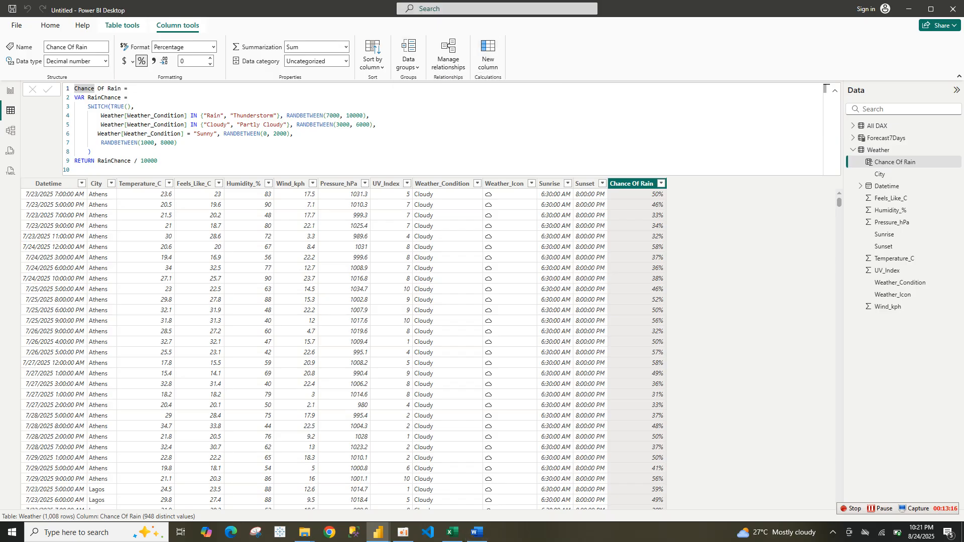
{"action": "left_click", "coordinate": [478, 533]}
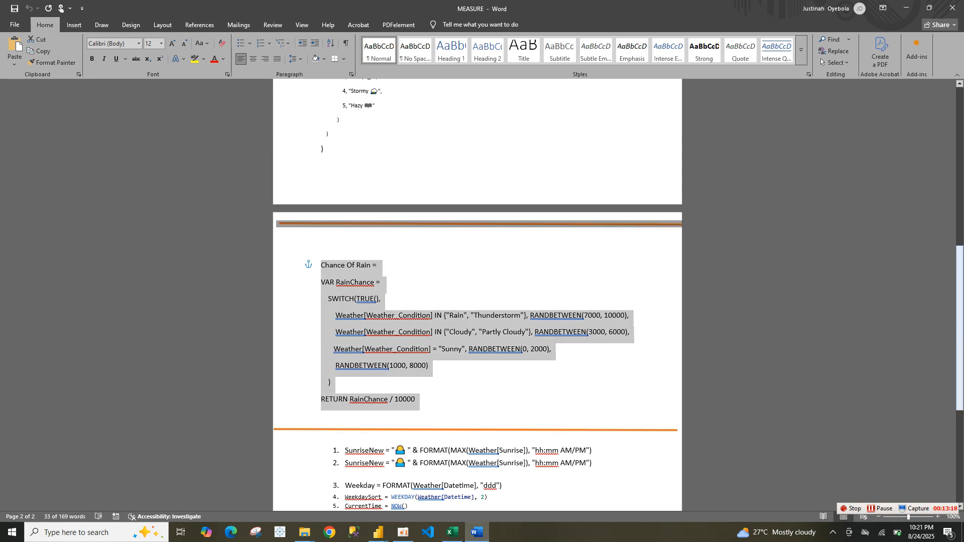
{"action": "left_click_drag", "start_coordinate": [960, 327], "coordinate": [959, 401]}
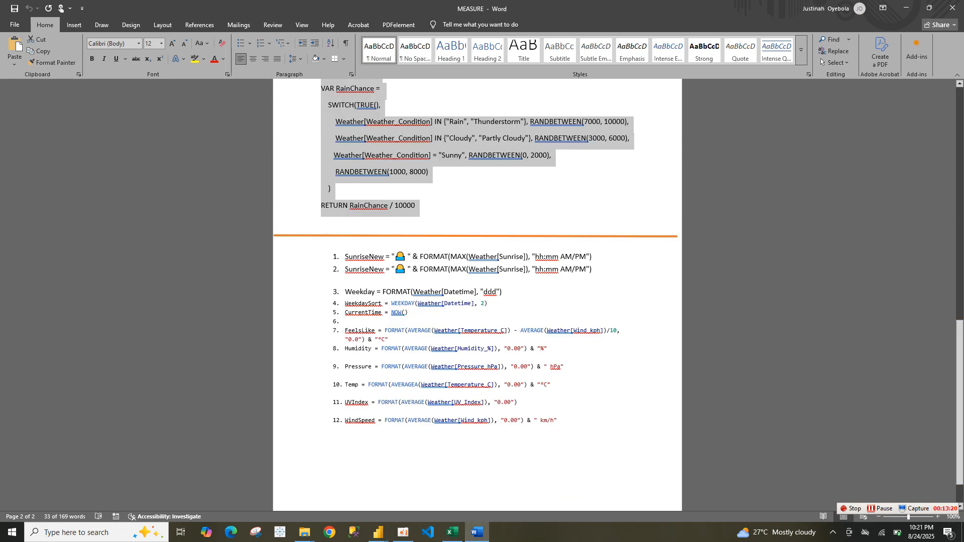
{"action": "left_click_drag", "start_coordinate": [594, 270], "coordinate": [346, 257]}
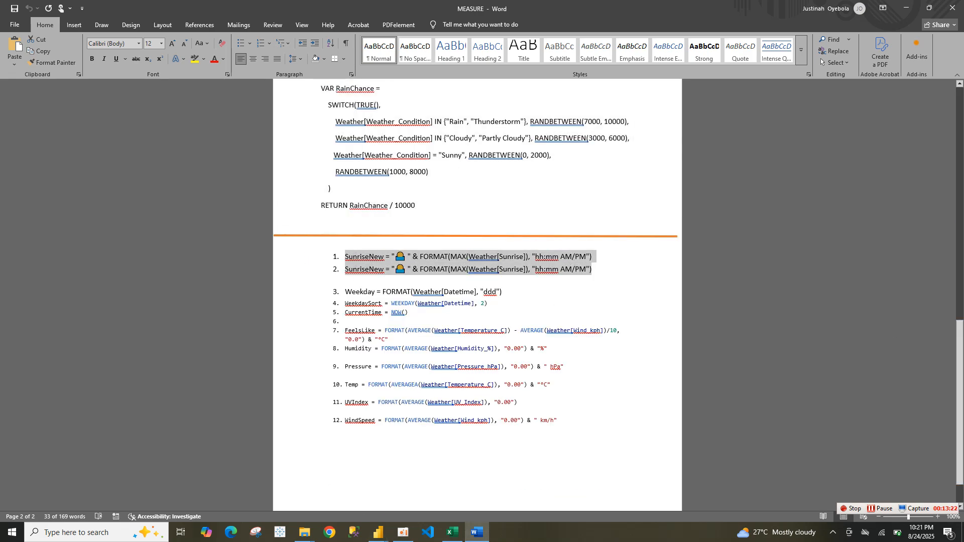
{"action": "key", "text": "ctrl+c"}
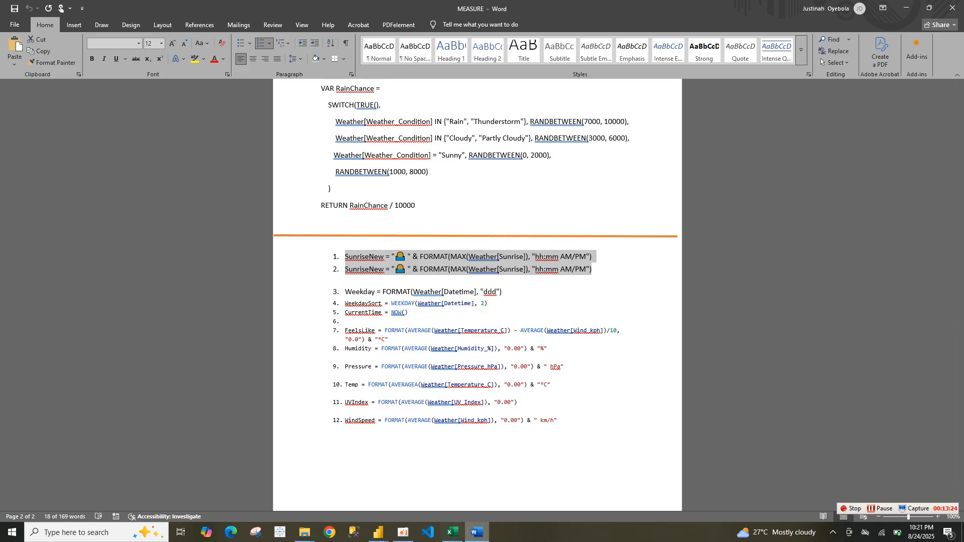
{"action": "mouse_move", "coordinate": [378, 533]}
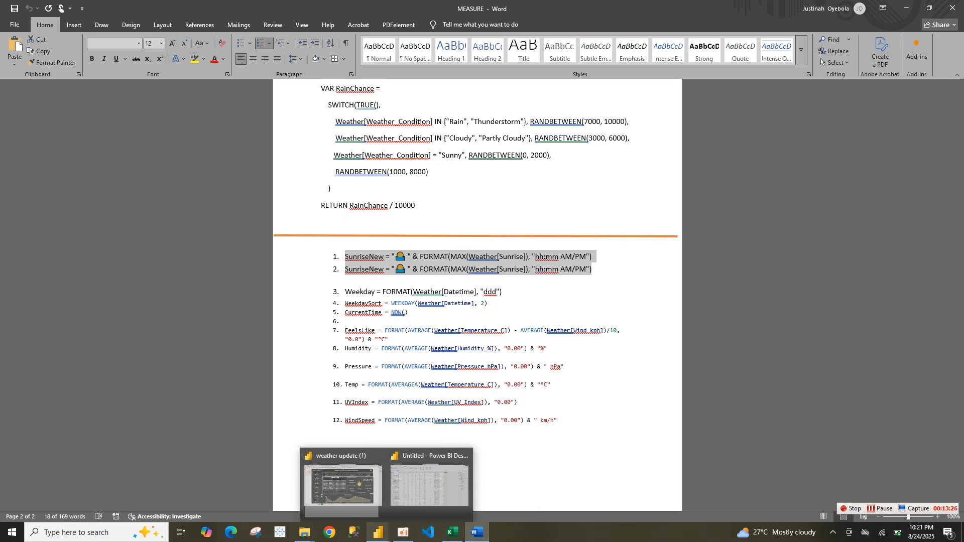
Paste the SunriseNew formula into the new Weather column, trim it to a single line ending with a closing parenthesis, and commit it
{"action": "left_click", "coordinate": [432, 485]}
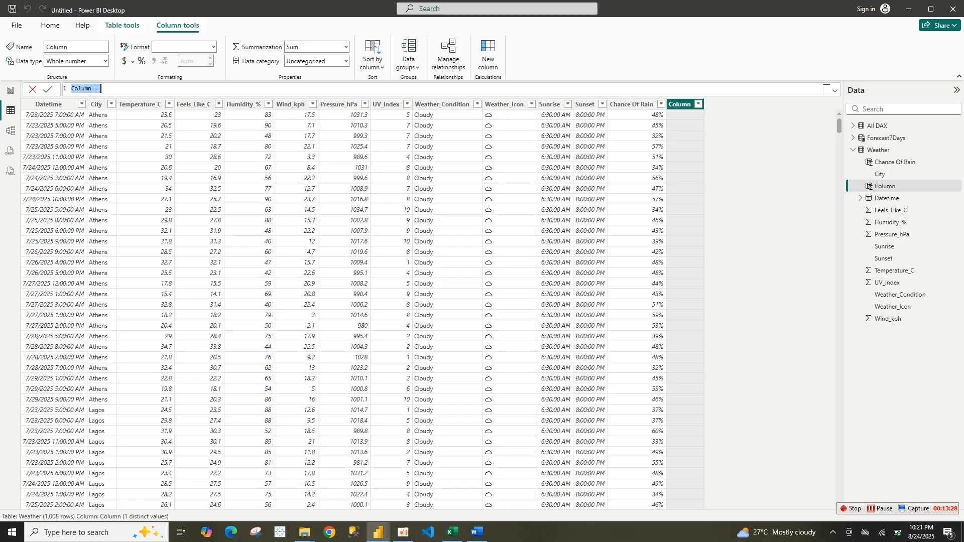
{"action": "key", "text": "ctrl+v"}
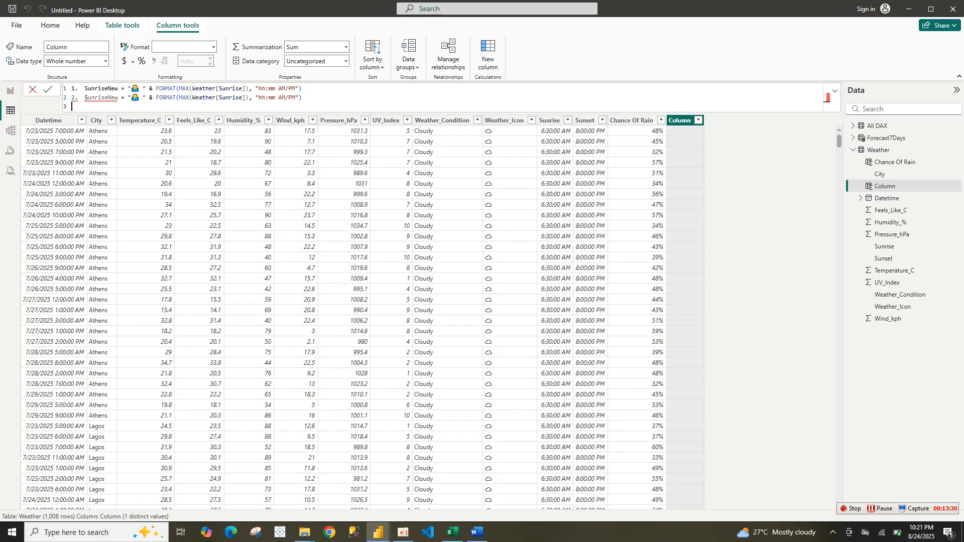
{"action": "left_click_drag", "start_coordinate": [84, 97], "coordinate": [85, 106]}
{"action": "key", "text": "BackSpace"}
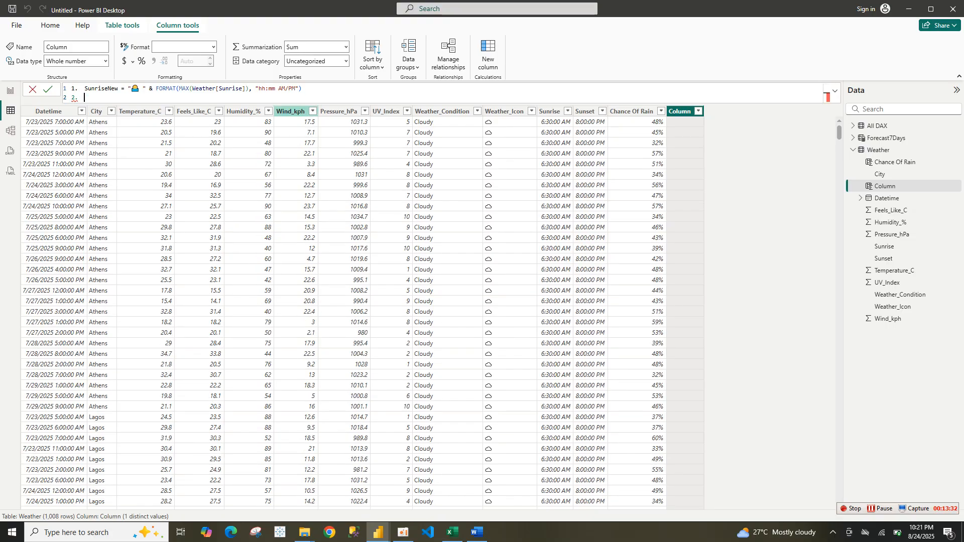
{"action": "key", "text": "BackSpace"}
{"action": "key", "text": "BackSpace"}
{"action": "key", "text": "BackSpace"}
{"action": "key", "text": "BackSpace"}
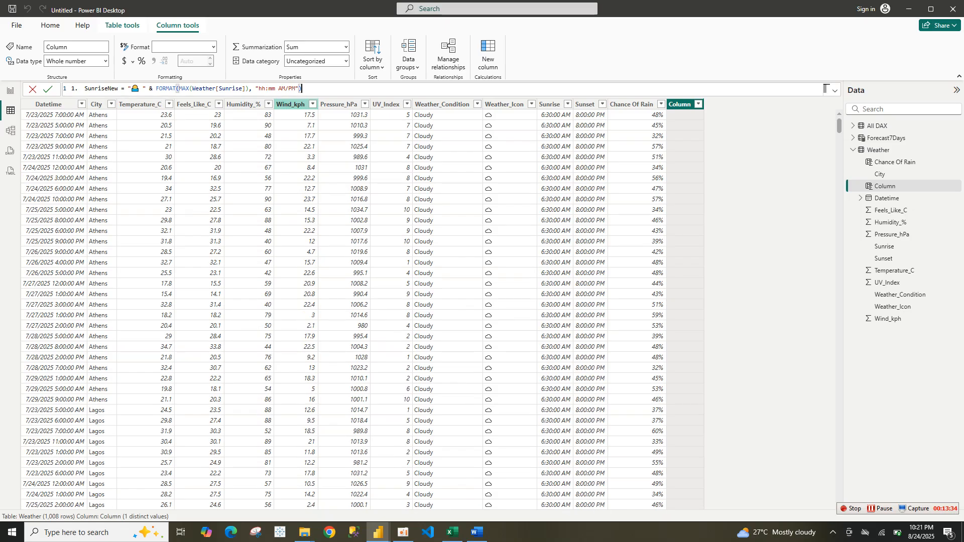
{"action": "type", "text": ")"}
{"action": "key", "text": "shift+Return"}
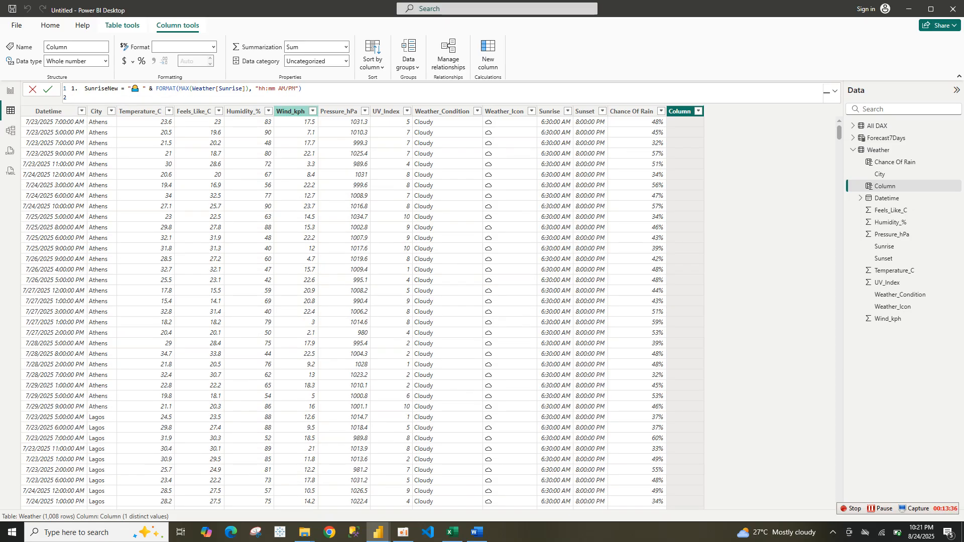
{"action": "key", "text": "BackSpace"}
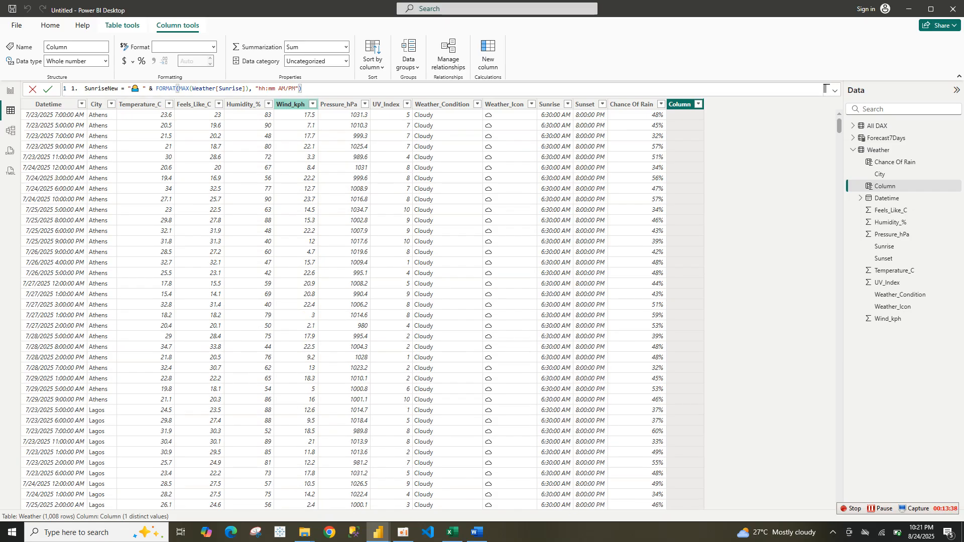
{"action": "key", "text": "Return"}
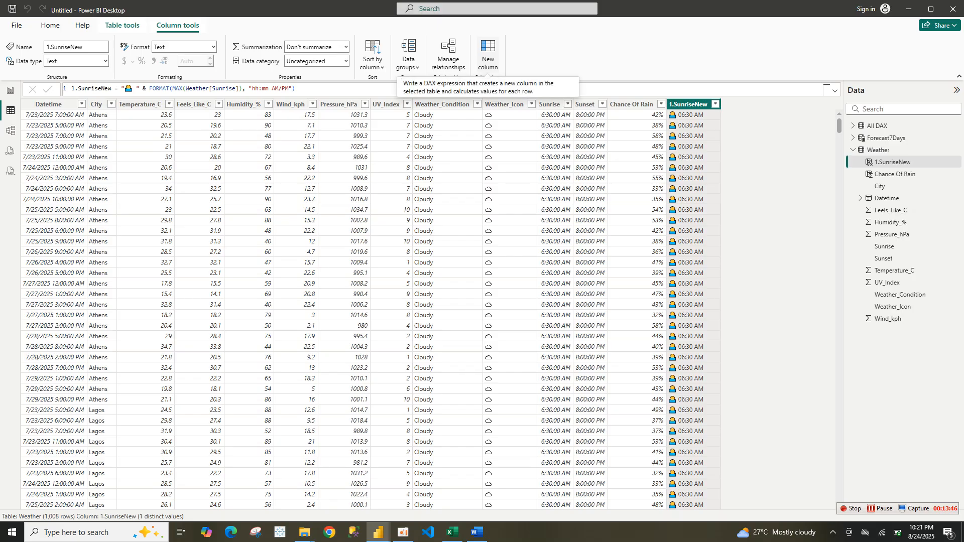
Start another new calculated column in the Weather table and open the original weather update report's table view
{"action": "left_click", "coordinate": [488, 53]}
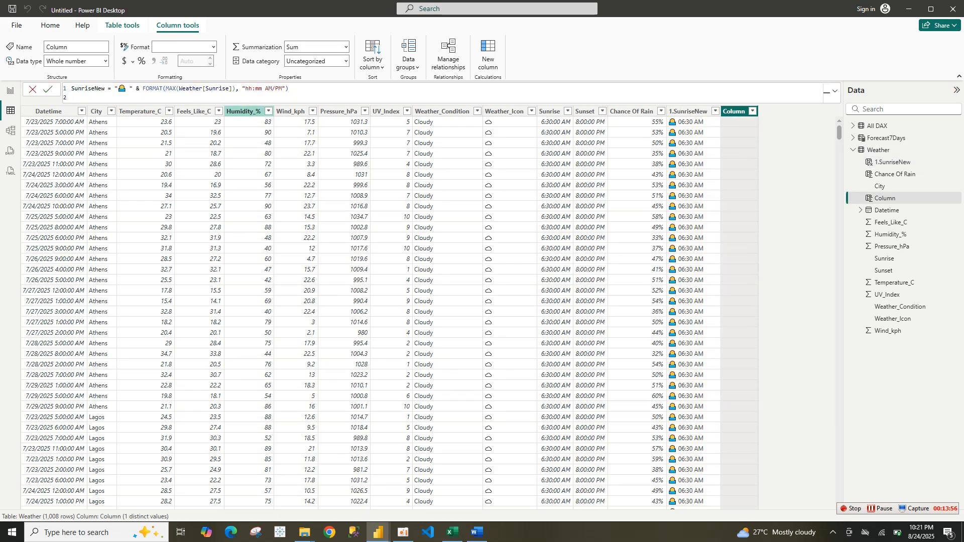
{"action": "key", "text": "BackSpace"}
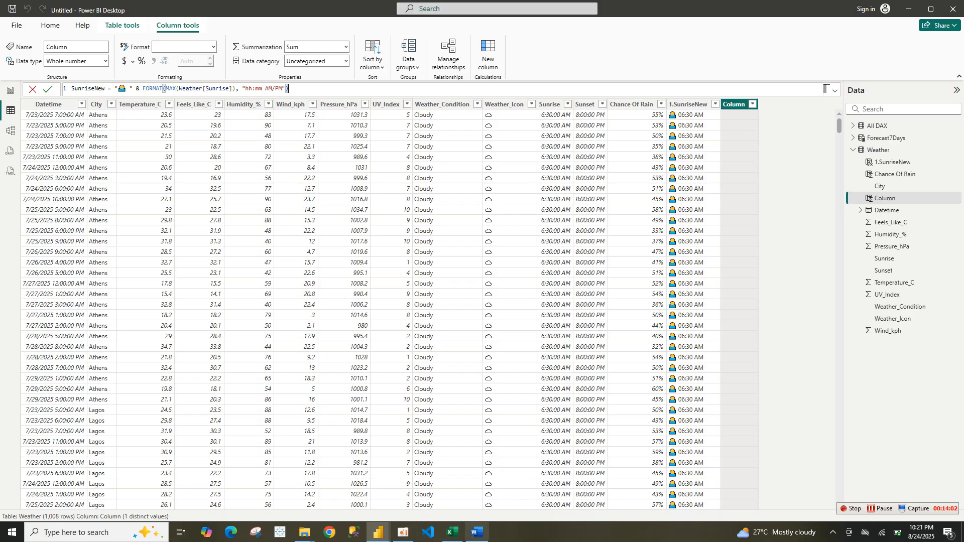
{"action": "mouse_move", "coordinate": [452, 532]}
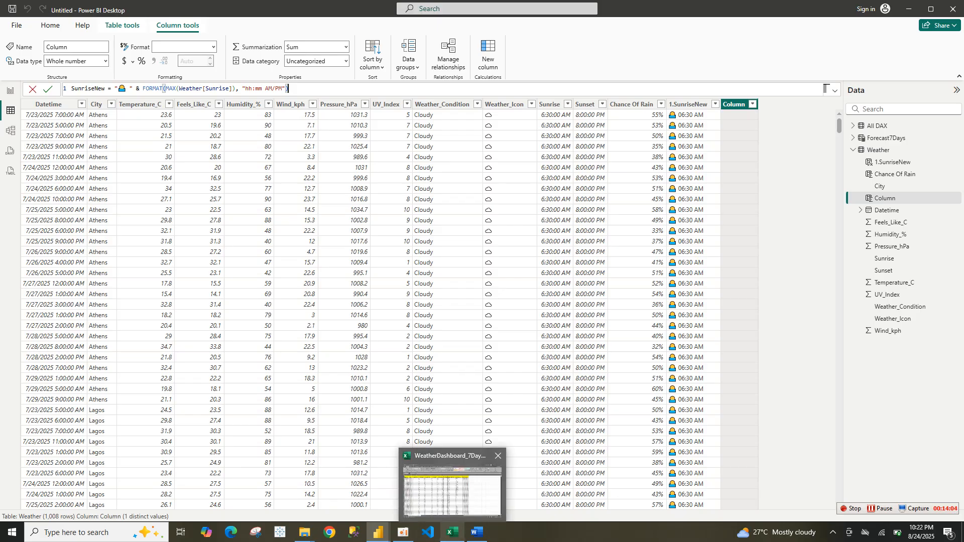
{"action": "left_click", "coordinate": [477, 533]}
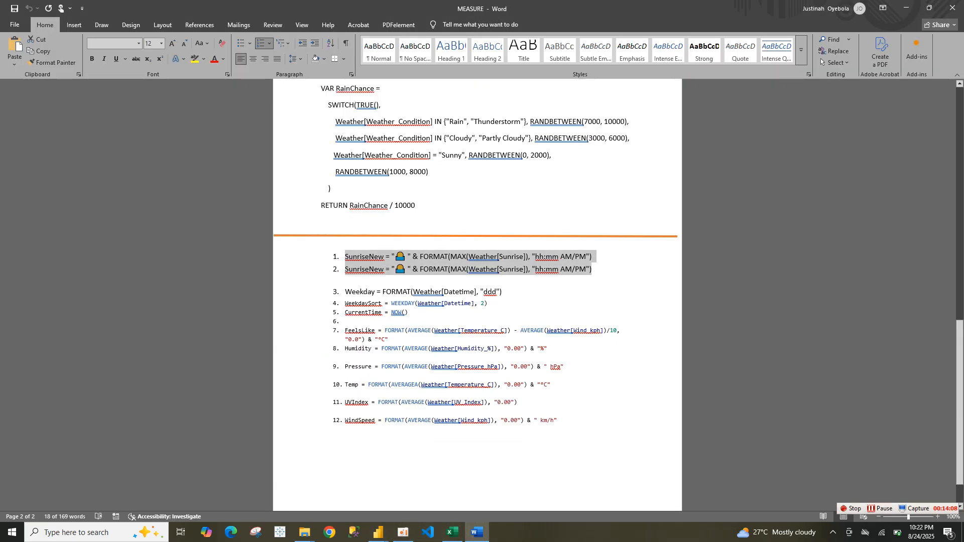
{"action": "mouse_move", "coordinate": [477, 533]}
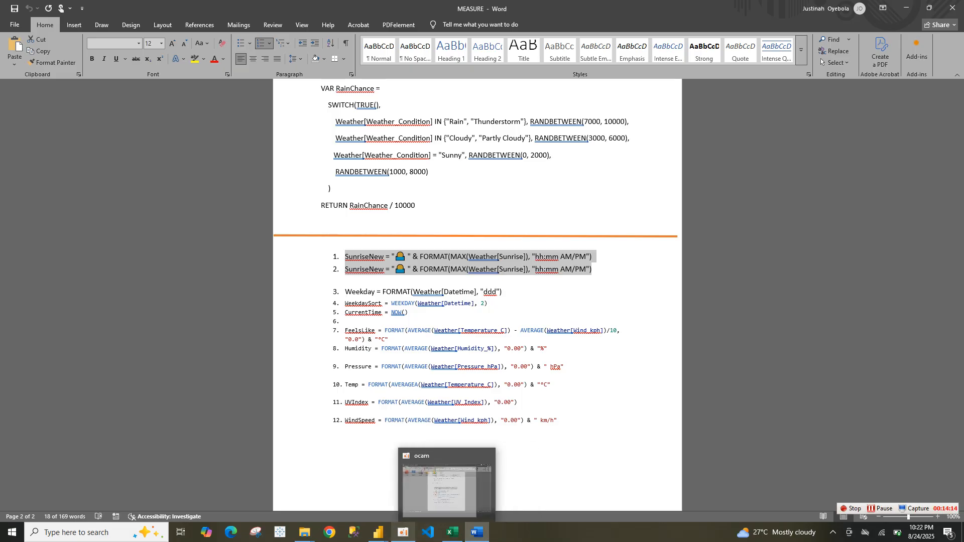
{"action": "mouse_move", "coordinate": [403, 532]}
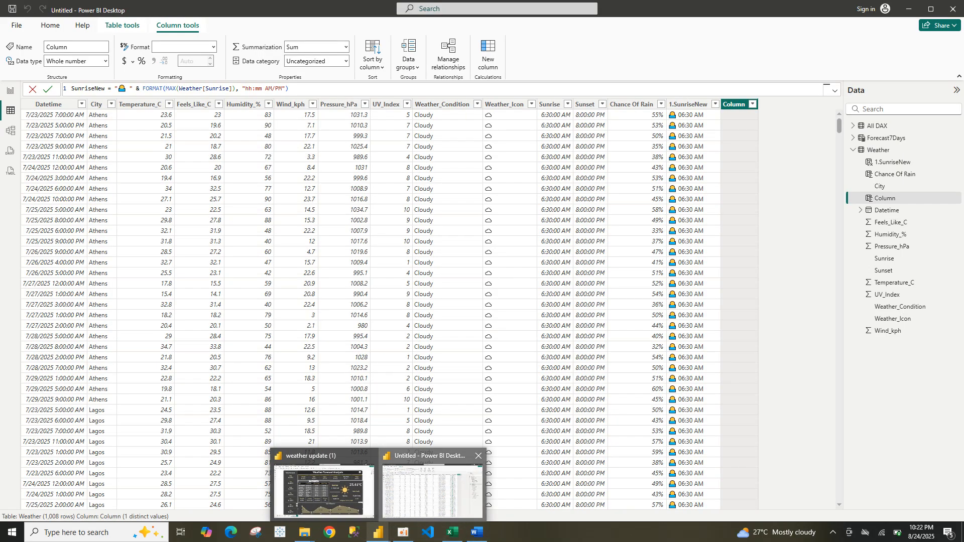
{"action": "left_click", "coordinate": [437, 490]}
{"action": "left_click", "coordinate": [288, 88]}
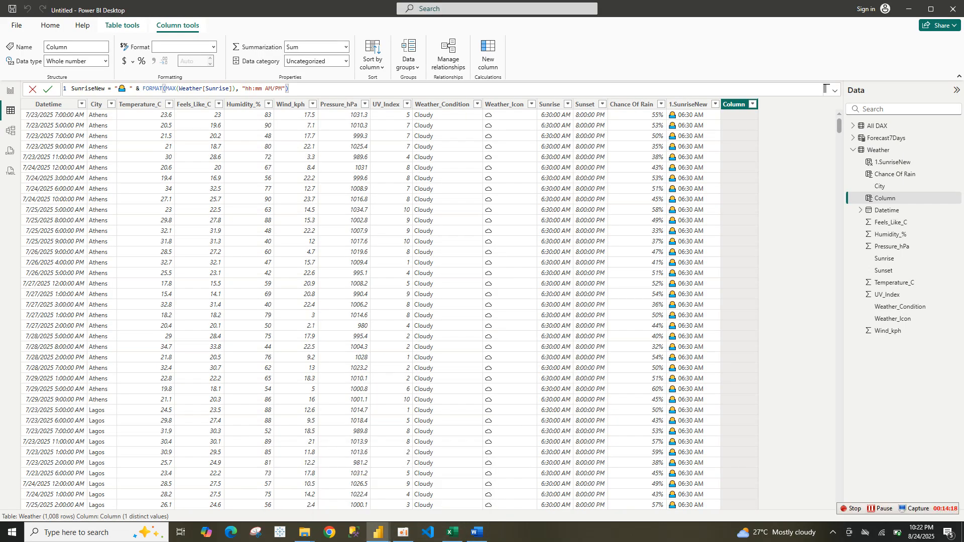
{"action": "mouse_move", "coordinate": [378, 533]}
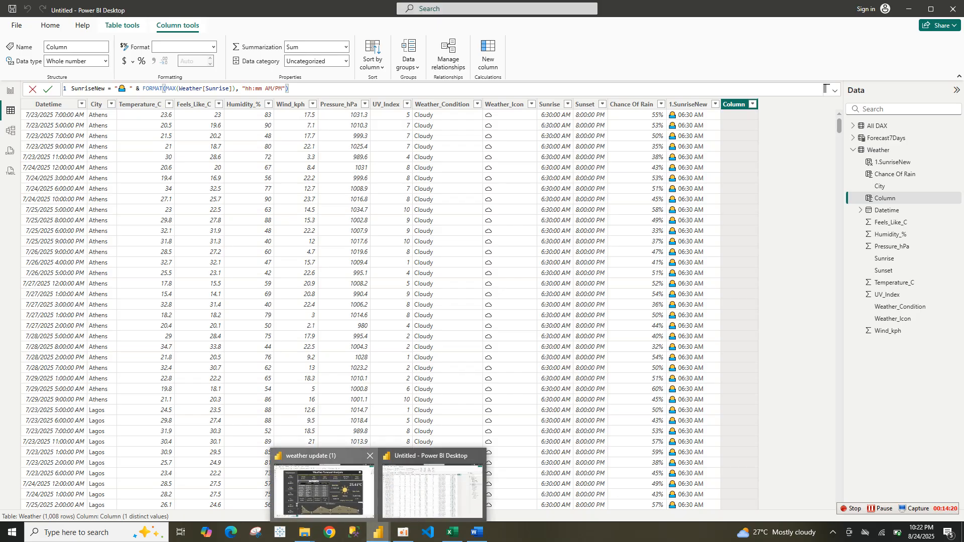
{"action": "left_click", "coordinate": [322, 490]}
{"action": "left_click", "coordinate": [10, 85]}
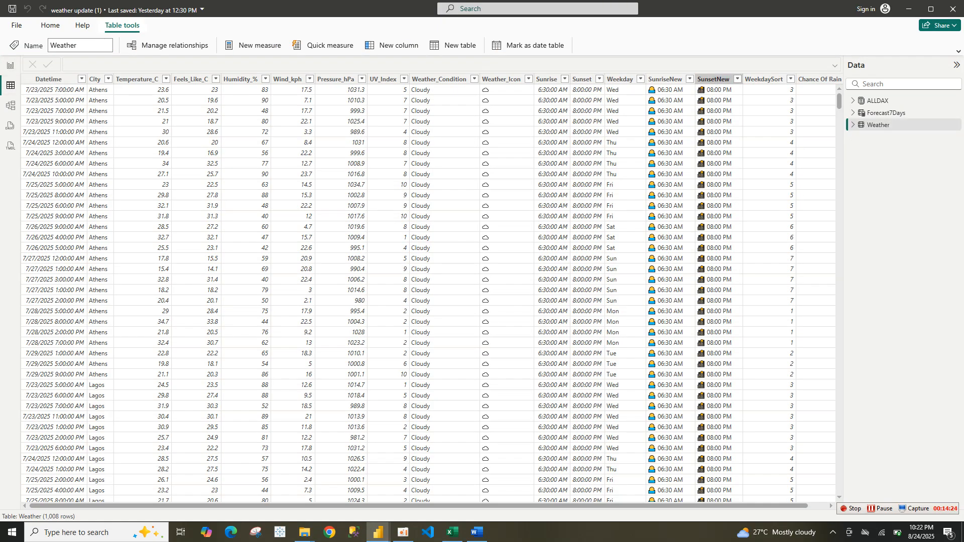
Copy the SunsetNew column formula from the original report and paste it as line 2 in the MEASURE document
{"action": "left_click", "coordinate": [714, 79]}
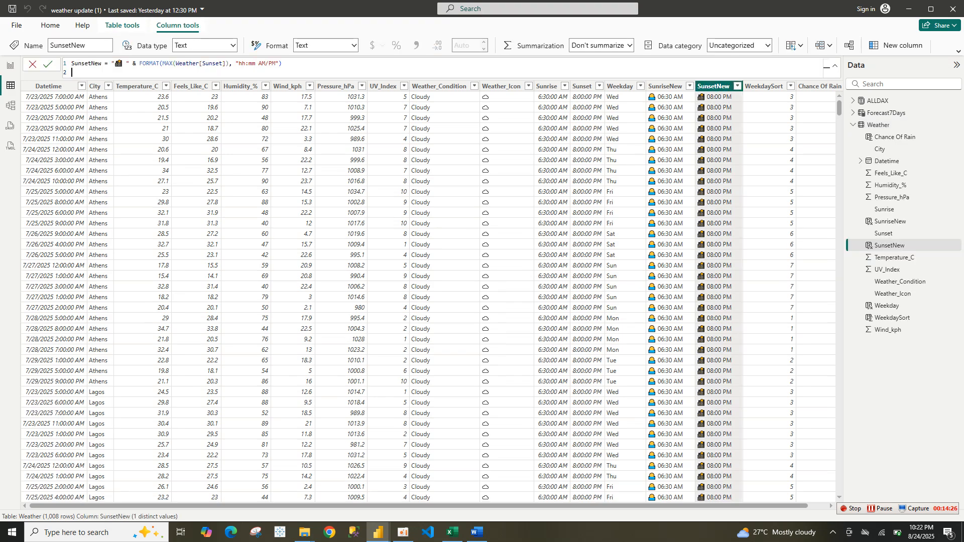
{"action": "left_click_drag", "start_coordinate": [292, 72], "coordinate": [72, 64]}
{"action": "key", "text": "ctrl+c"}
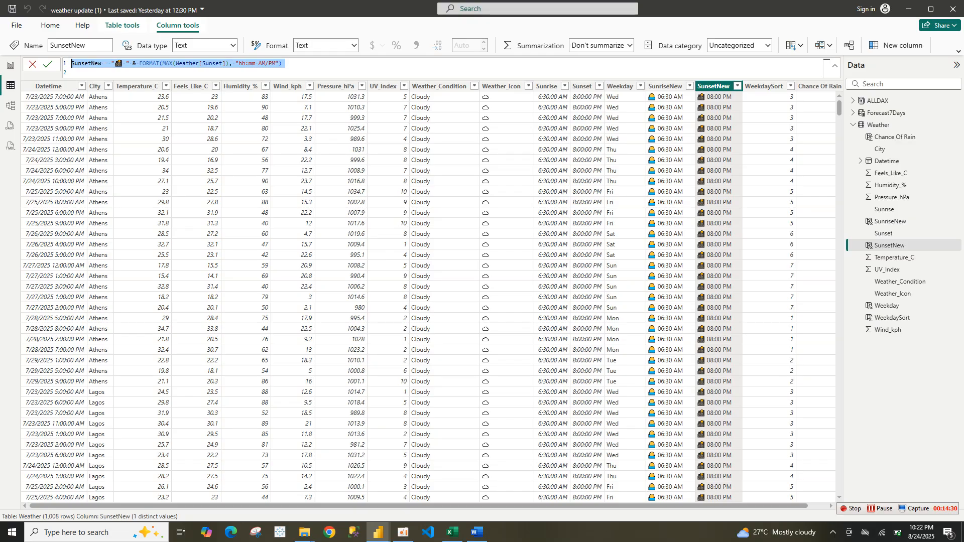
{"action": "left_click", "coordinate": [477, 532]}
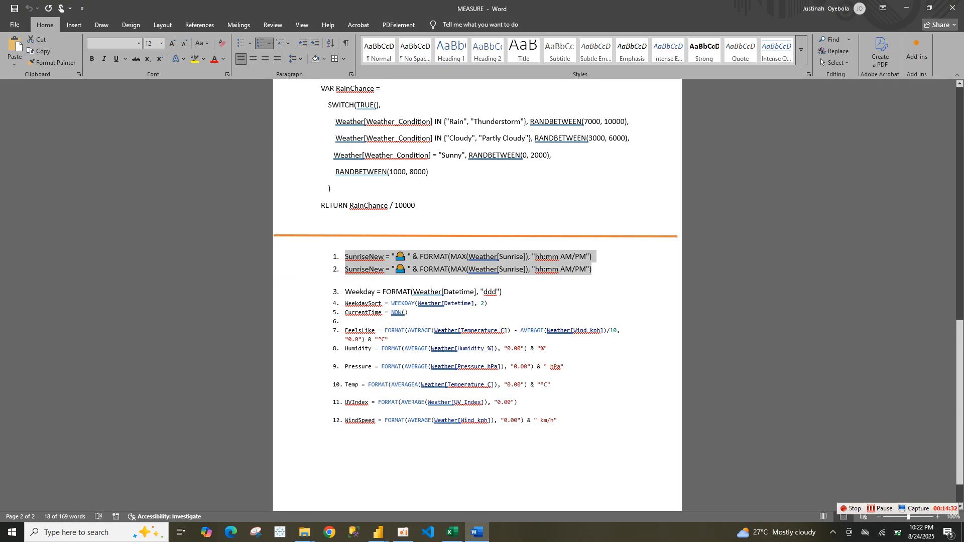
{"action": "left_click", "coordinate": [589, 270]}
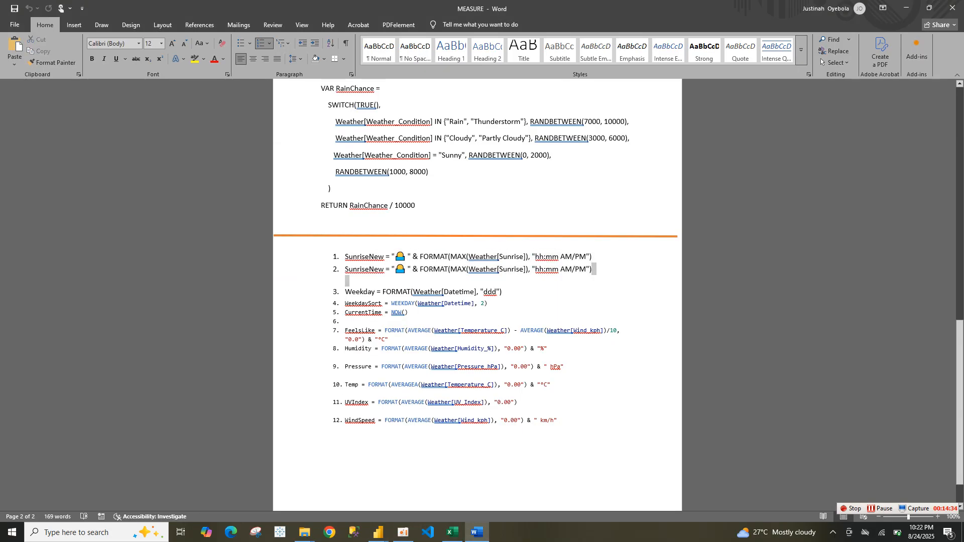
{"action": "key", "text": "shift+Home"}
{"action": "key", "text": "ctrl+v"}
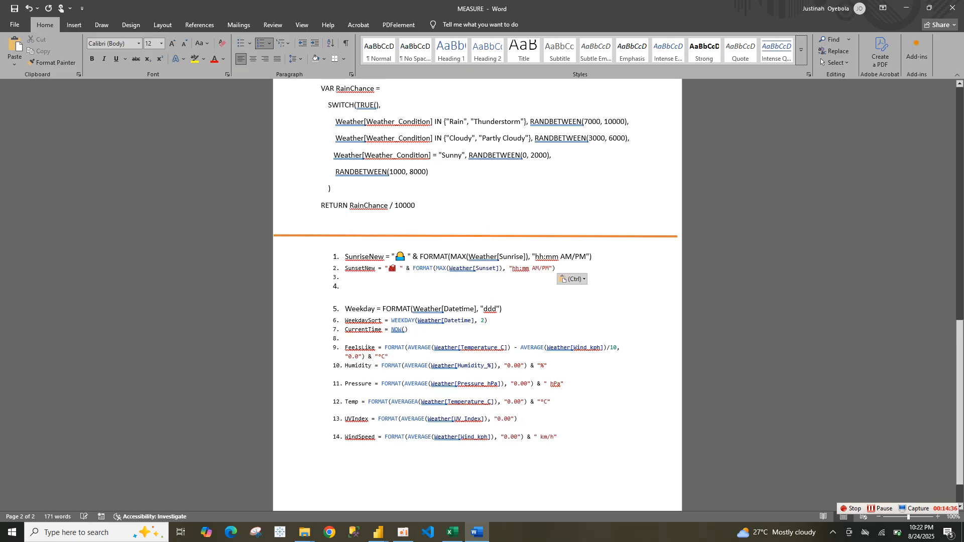
{"action": "key", "text": "BackSpace"}
{"action": "key", "text": "BackSpace"}
{"action": "key", "text": "BackSpace"}
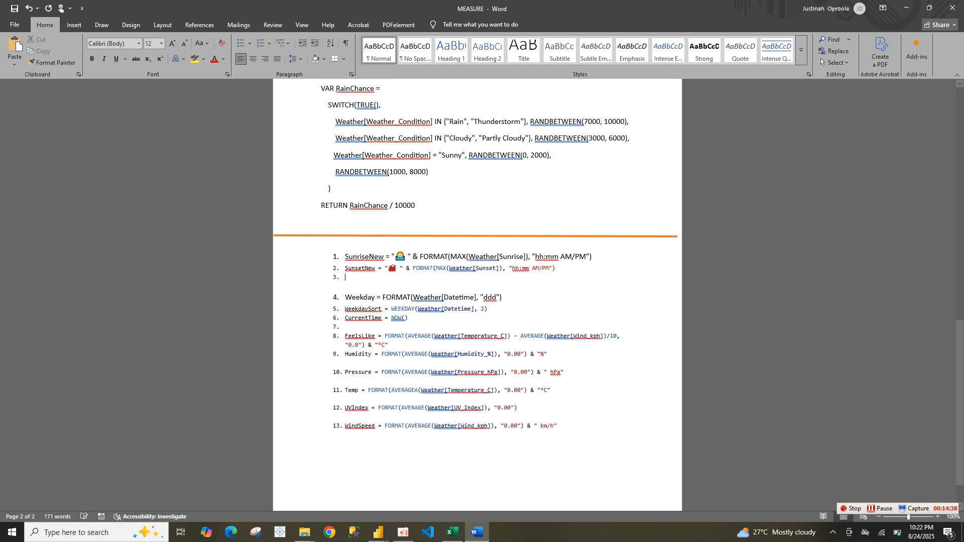
{"action": "key", "text": "BackSpace"}
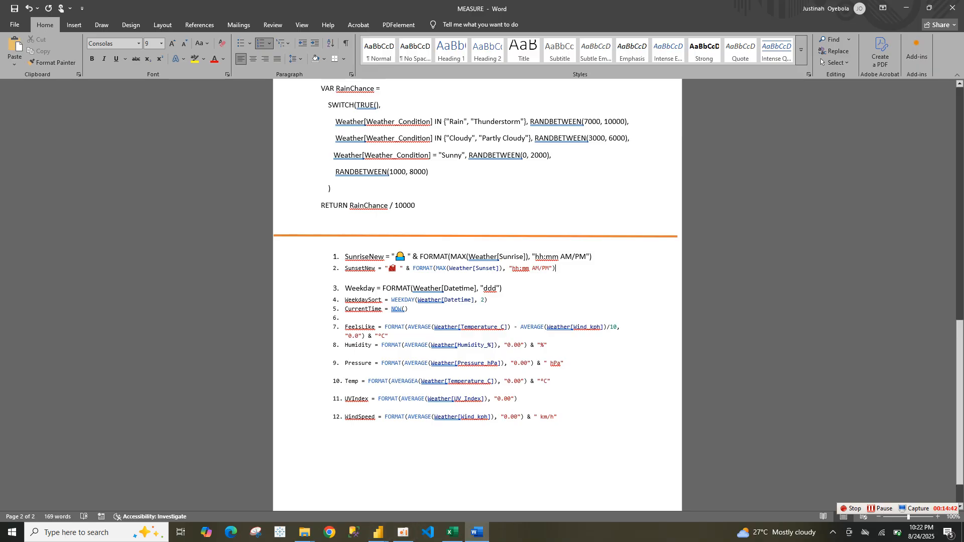
Replace the new column's formula with the pasted SunsetNew code and commit it
{"action": "mouse_move", "coordinate": [379, 533]}
{"action": "left_click", "coordinate": [437, 482]}
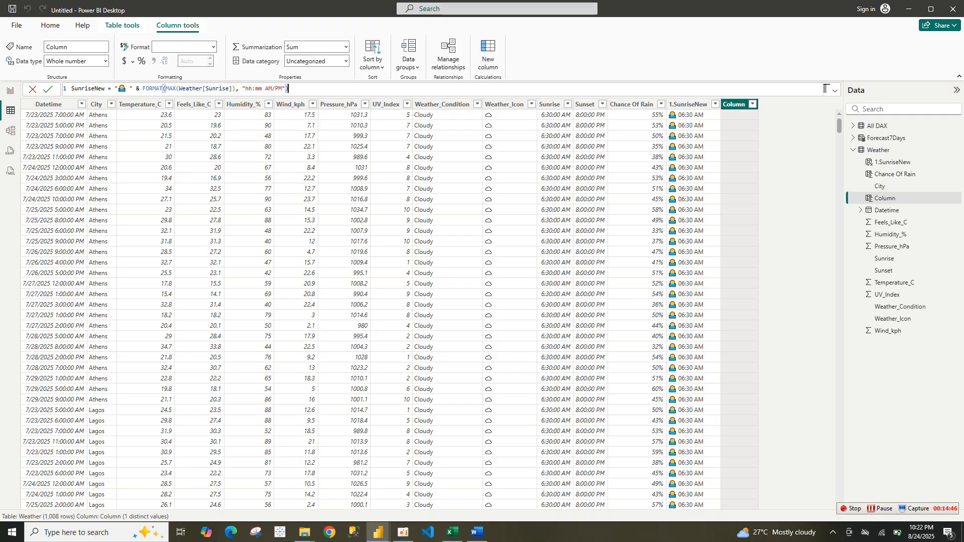
{"action": "key", "text": "ctrl+a"}
{"action": "key", "text": "ctrl+v"}
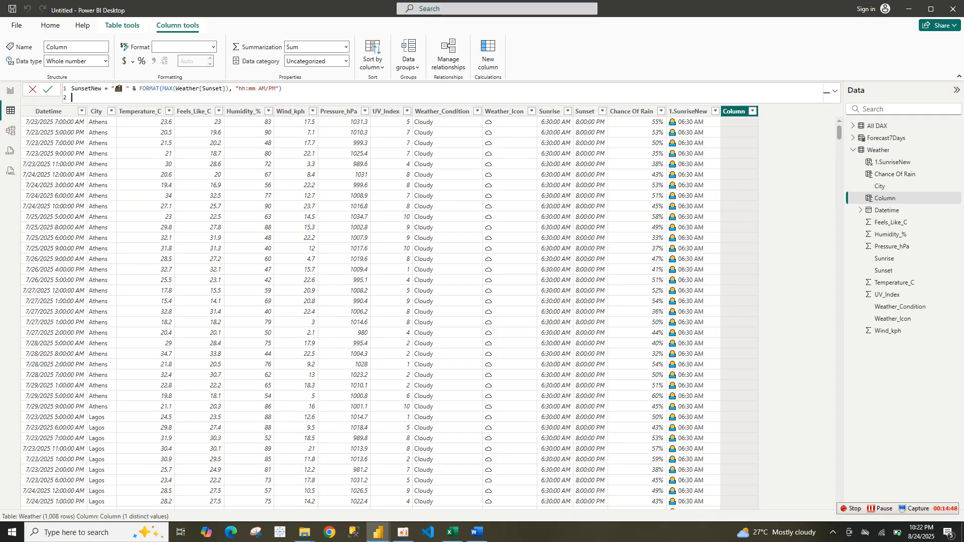
{"action": "key", "text": "BackSpace"}
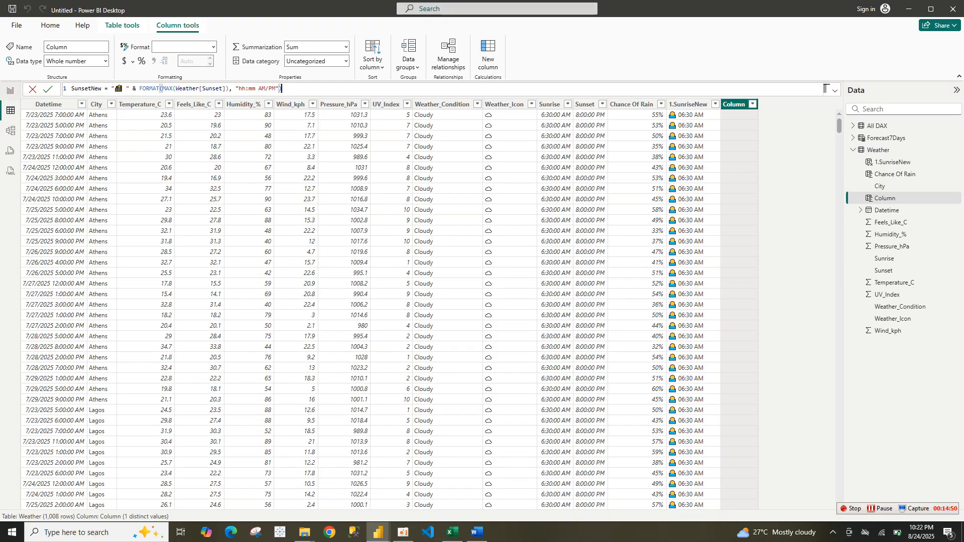
{"action": "key", "text": "Return"}
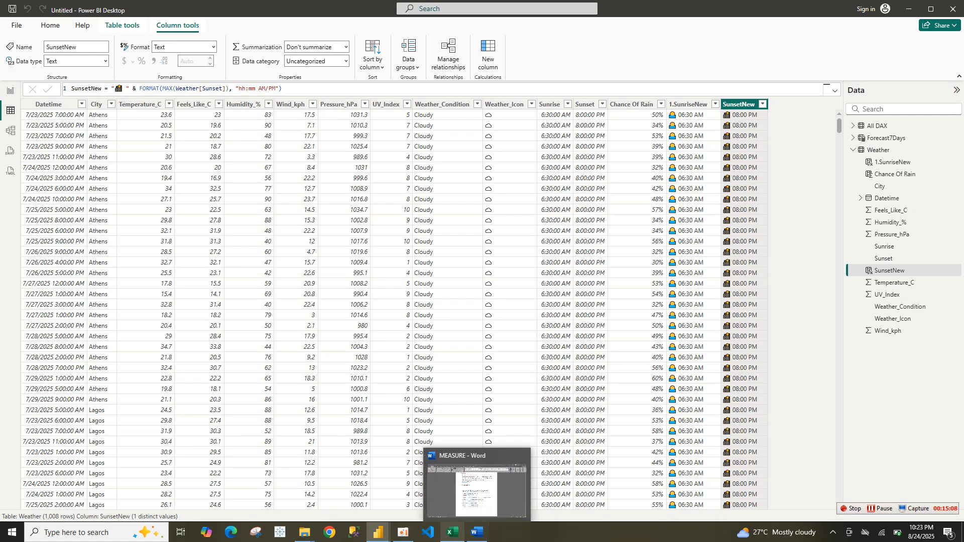
Copy the Weekday formula line from the MEASURE Word document
{"action": "left_click", "coordinate": [452, 533]}
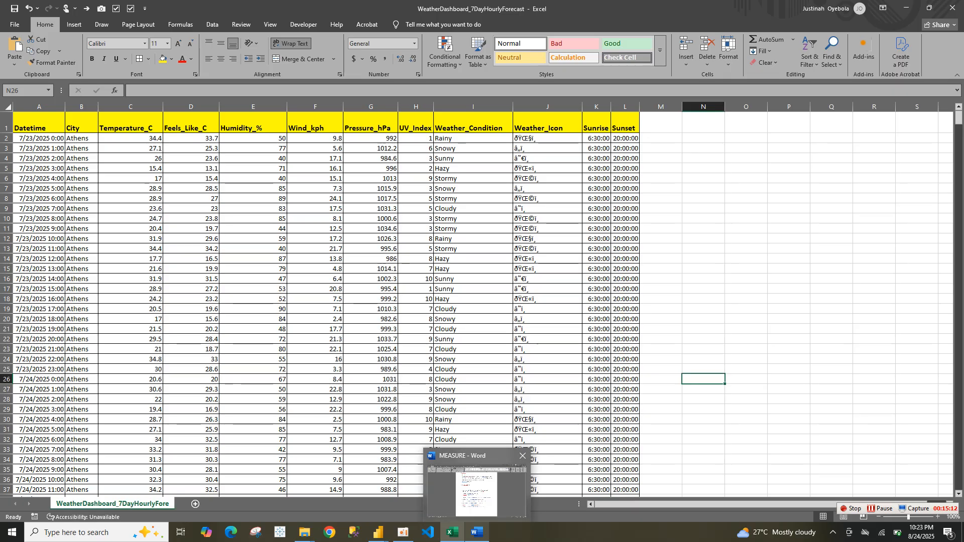
{"action": "left_click", "coordinate": [477, 532]}
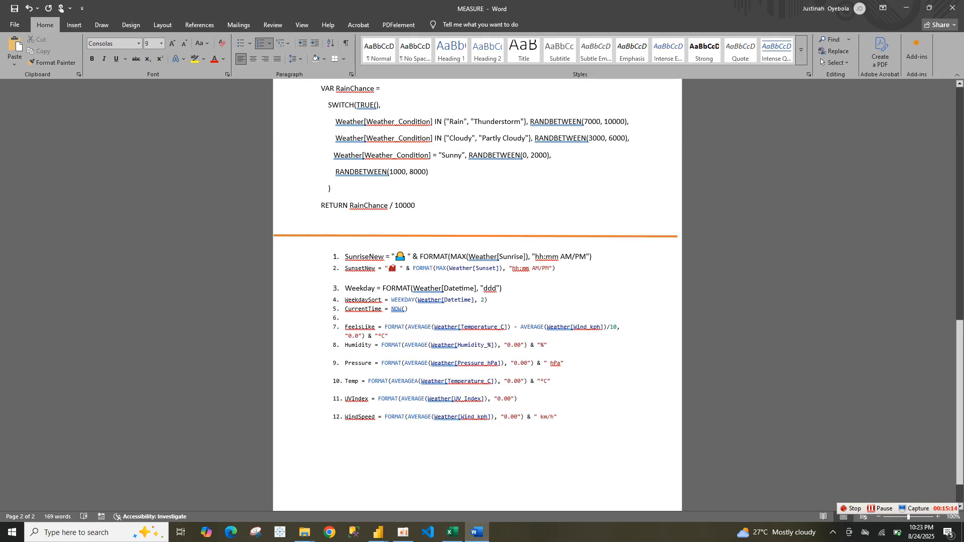
{"action": "left_click_drag", "start_coordinate": [505, 289], "coordinate": [345, 289]}
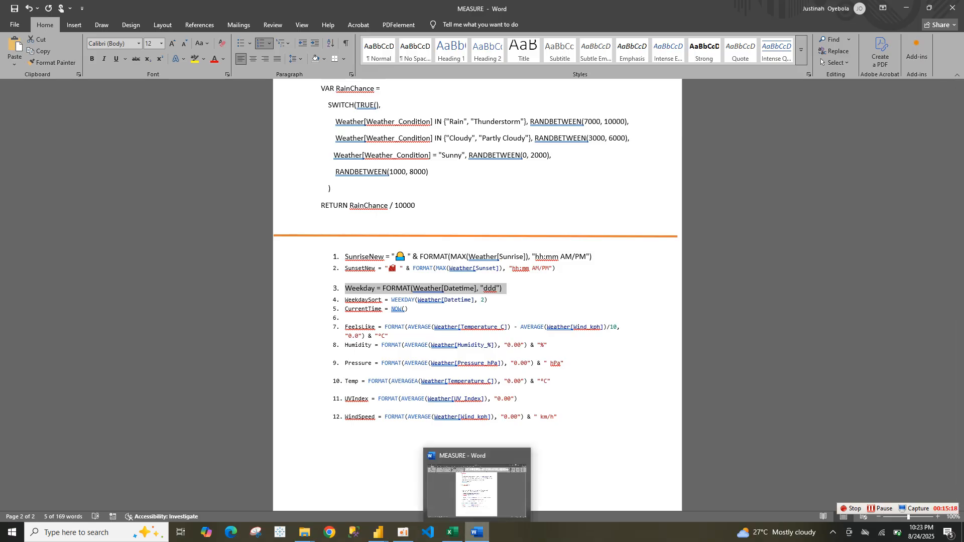
Add a Weekday calculated column to the Weather table by pasting the copied formula and committing it
{"action": "mouse_move", "coordinate": [378, 533]}
{"action": "left_click", "coordinate": [432, 482]}
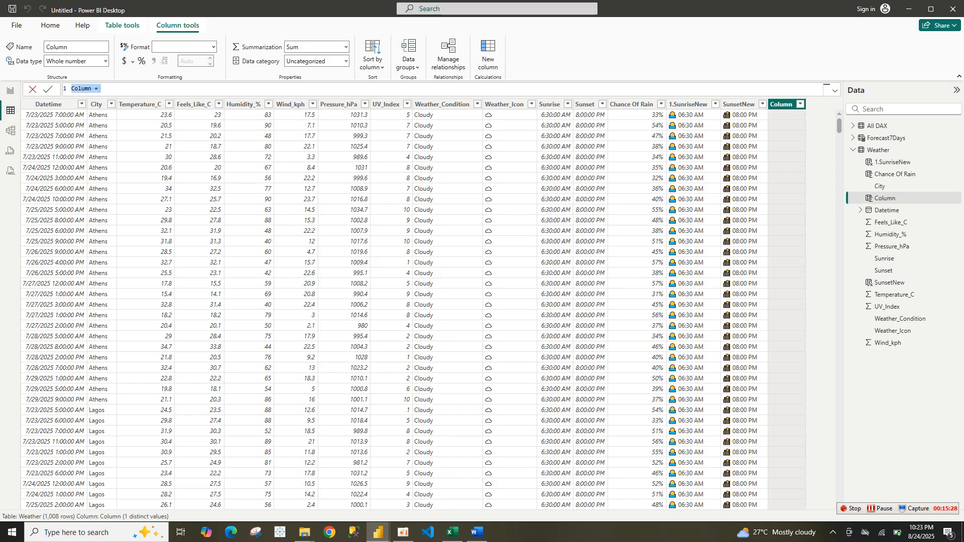
{"action": "key", "text": "ctrl+a"}
{"action": "type", "text": "3.  Weekday = FORMAT(Weather[Datetime], \"ddd\")"}
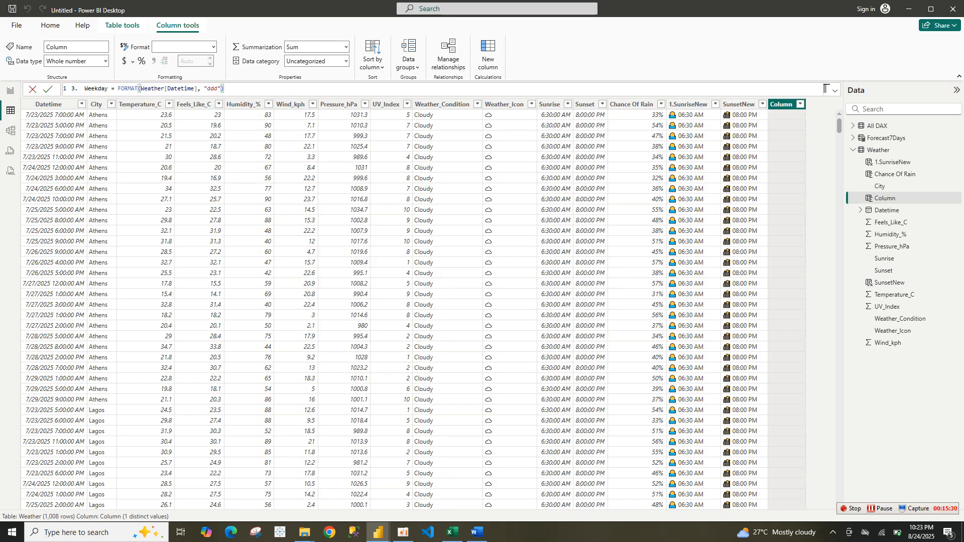
{"action": "left_click", "coordinate": [47, 89]}
Copy the WeekdaySort formula line (line 4) from the MEASURE Word document
{"action": "mouse_move", "coordinate": [452, 532]}
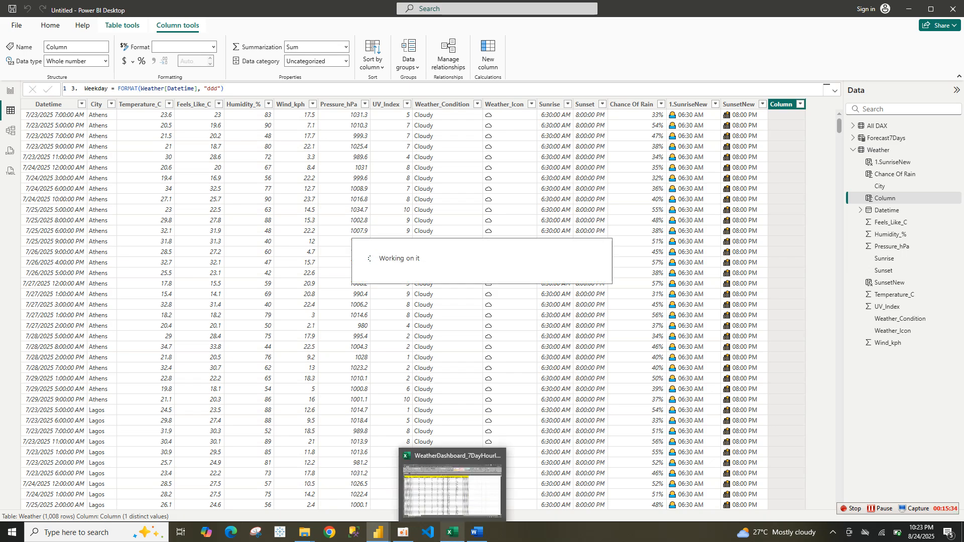
{"action": "left_click", "coordinate": [477, 532]}
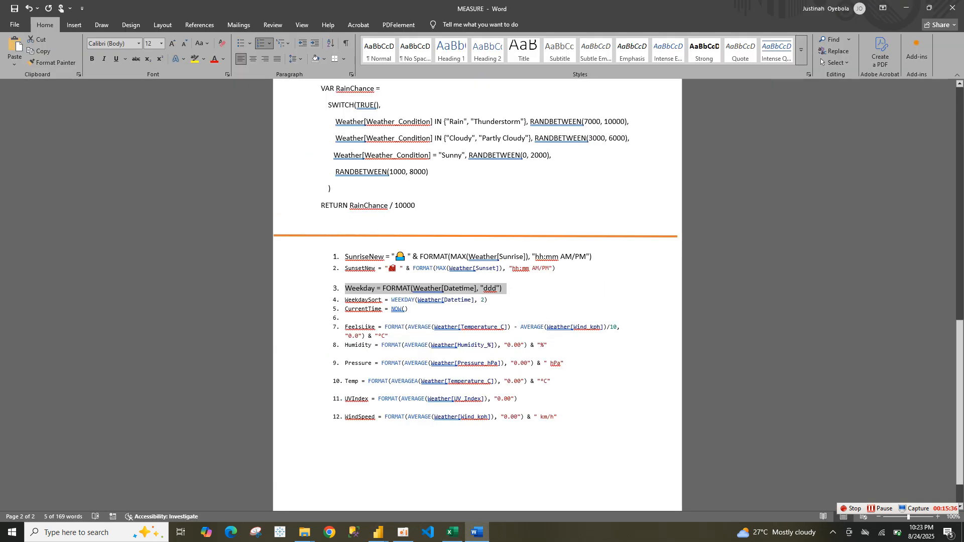
{"action": "left_click_drag", "start_coordinate": [409, 309], "coordinate": [484, 300]}
{"action": "key", "text": "ctrl+c"}
{"action": "left_click", "coordinate": [345, 300]}
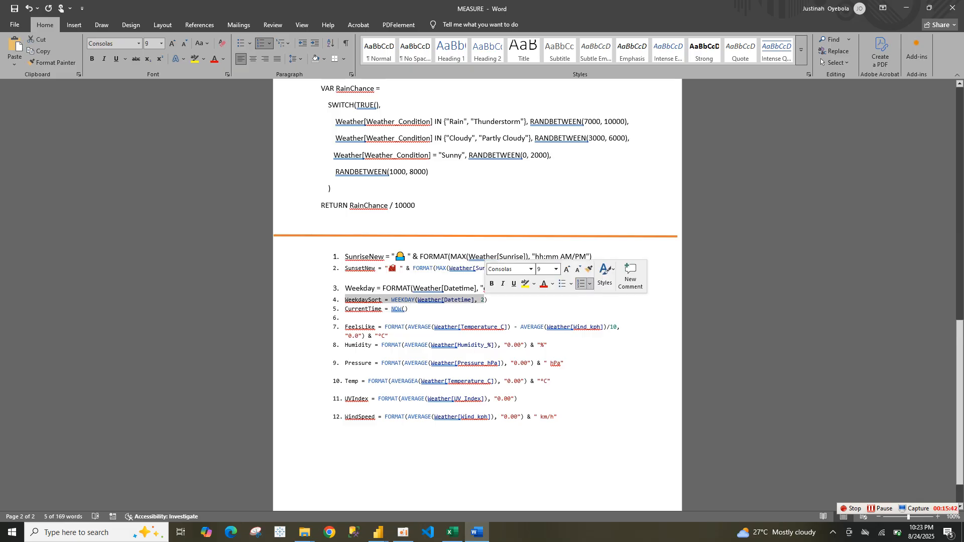
{"action": "key", "text": "ctrl+v"}
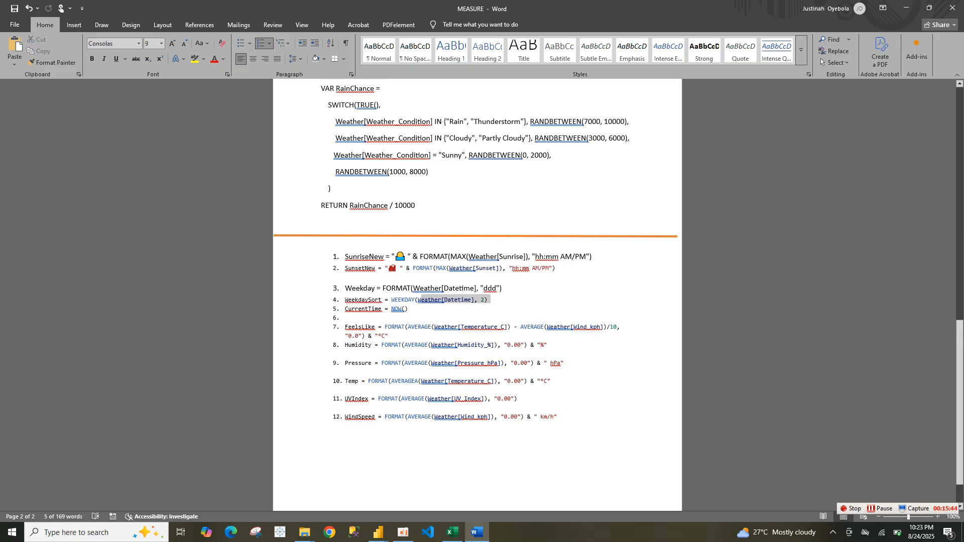
{"action": "key", "text": "ctrl+z"}
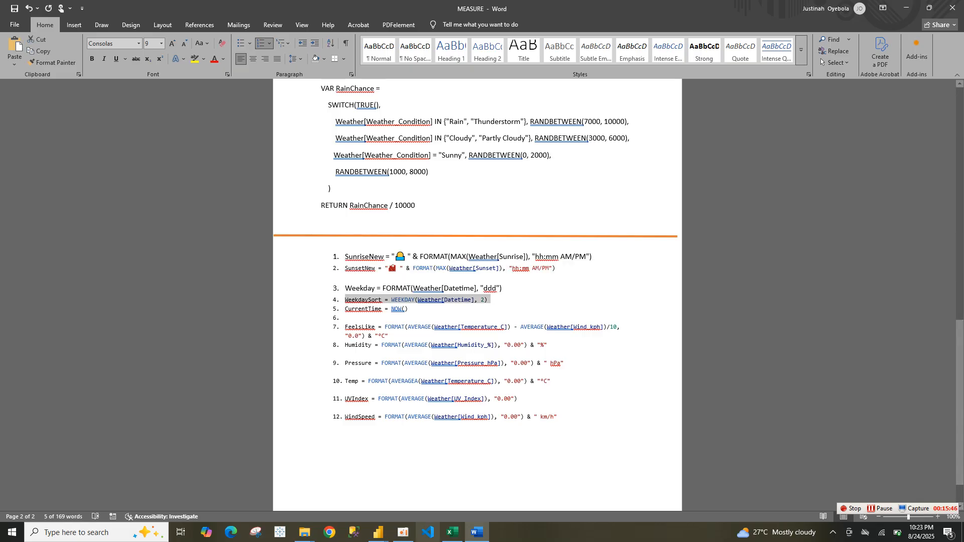
Add a WeekdaySort calculated column to the Weather table by pasting the copied formula and committing it
{"action": "mouse_move", "coordinate": [380, 534]}
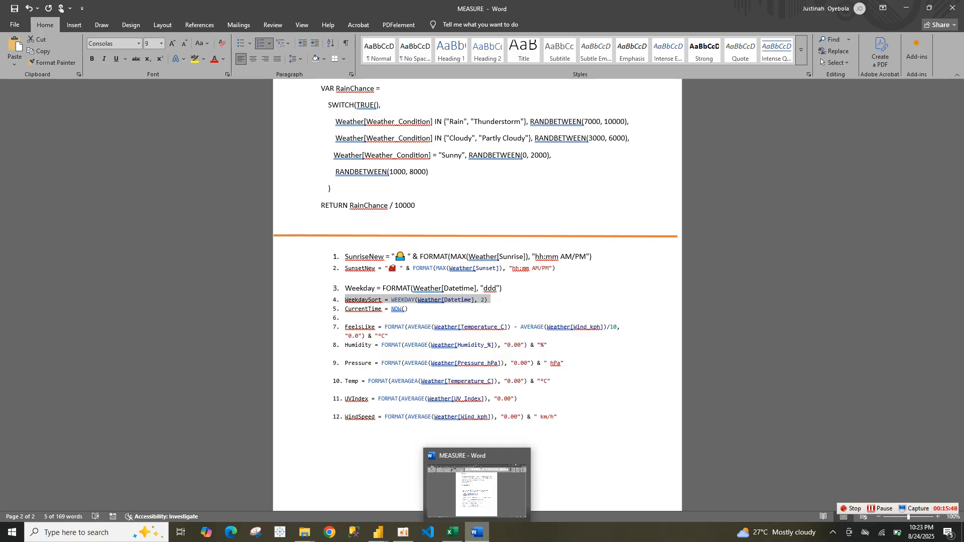
{"action": "left_click", "coordinate": [477, 482]}
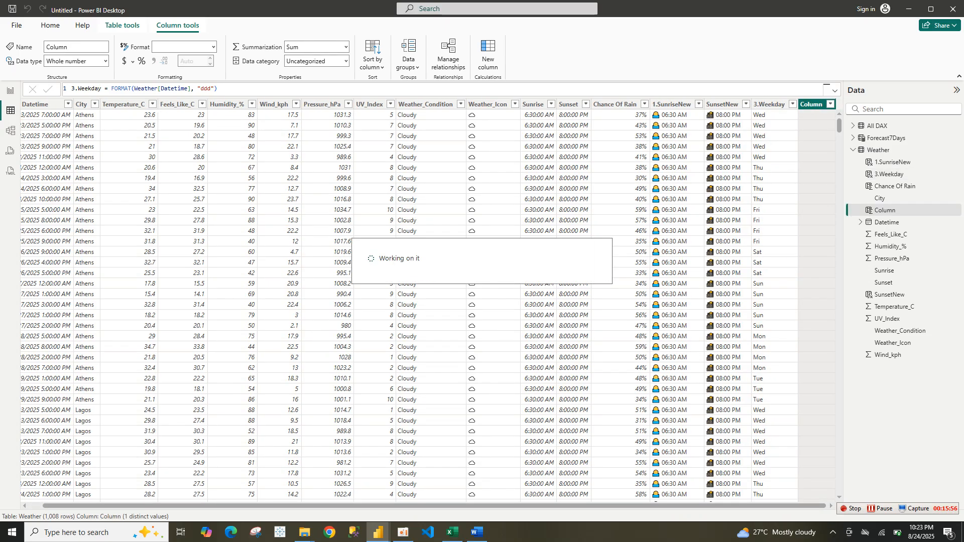
{"action": "type", "text": "4.  WeekdaySort = WEEKDAY(Weather[Datetime], 2)"}
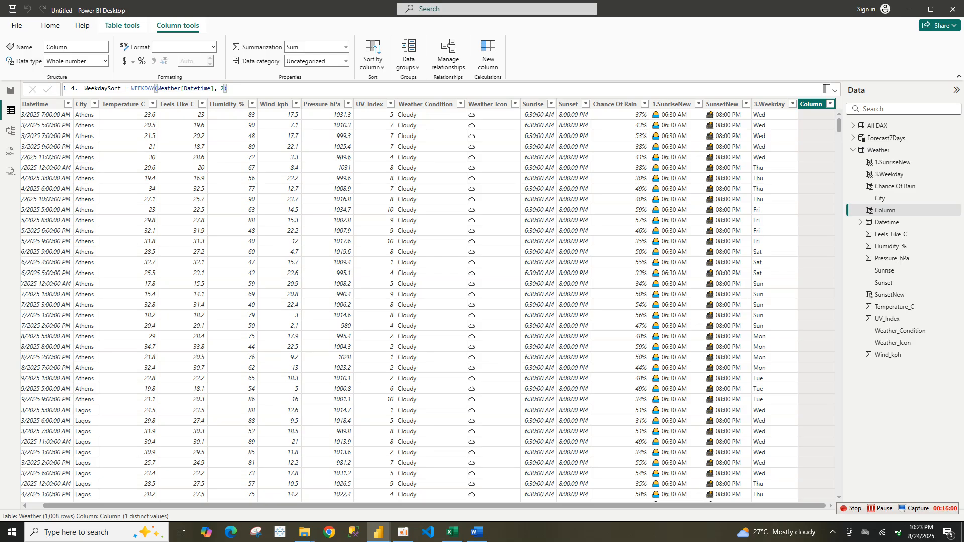
{"action": "key", "text": "Return"}
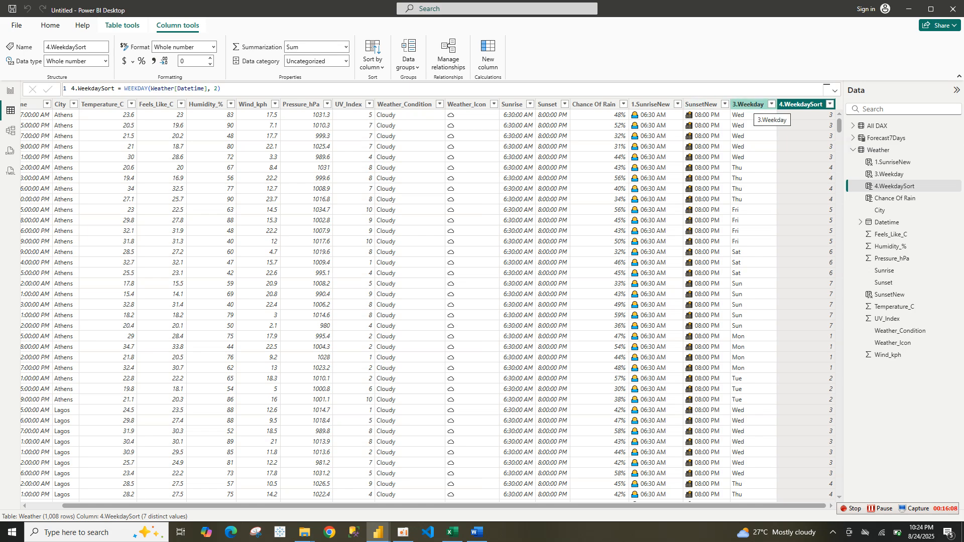
Sort the Weekday column by the WeekdaySort column
{"action": "left_click", "coordinate": [751, 104]}
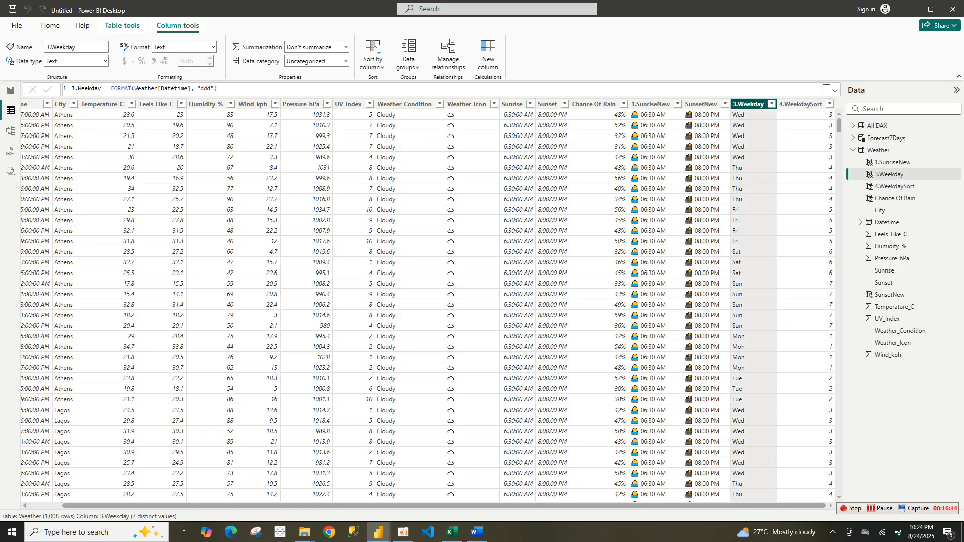
{"action": "left_click", "coordinate": [373, 60]}
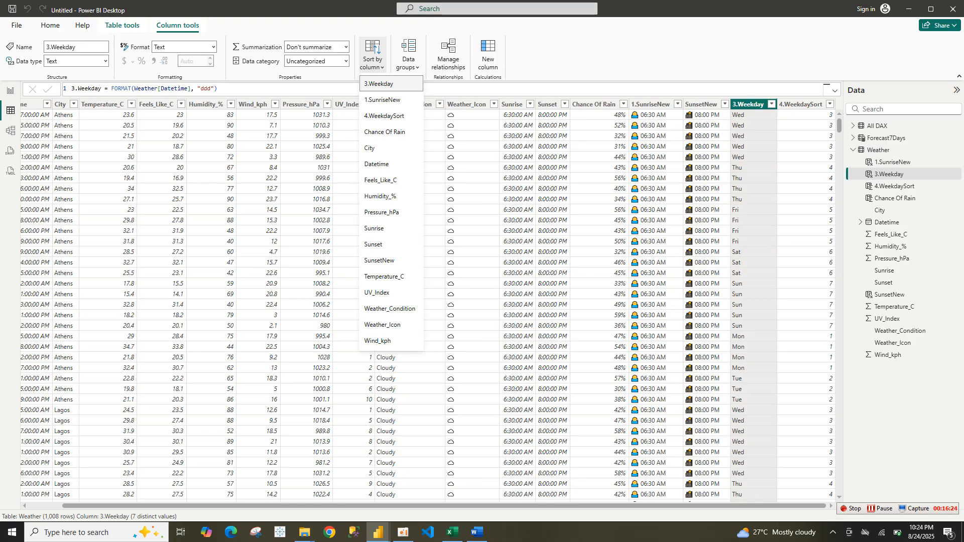
{"action": "left_click", "coordinate": [802, 105]}
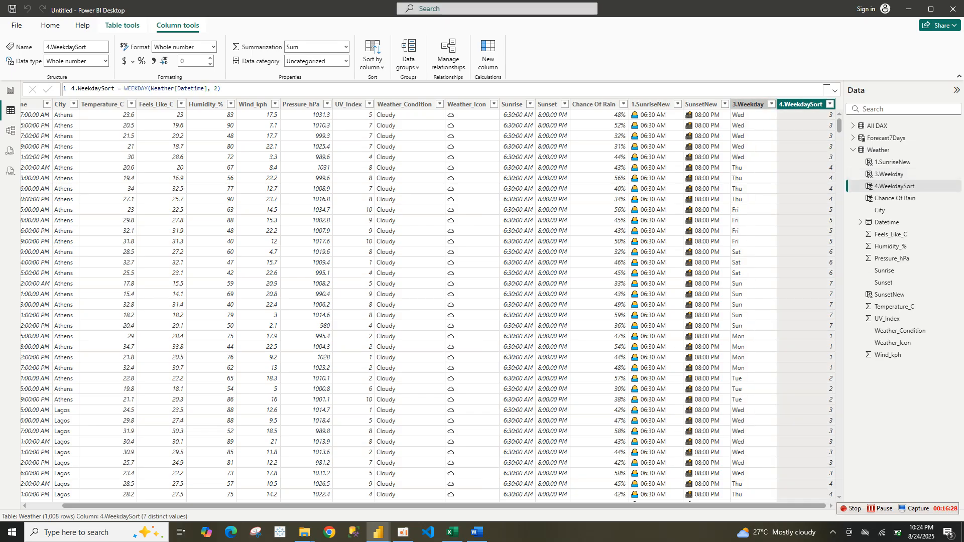
{"action": "left_click", "coordinate": [749, 104]}
{"action": "left_click", "coordinate": [373, 56]}
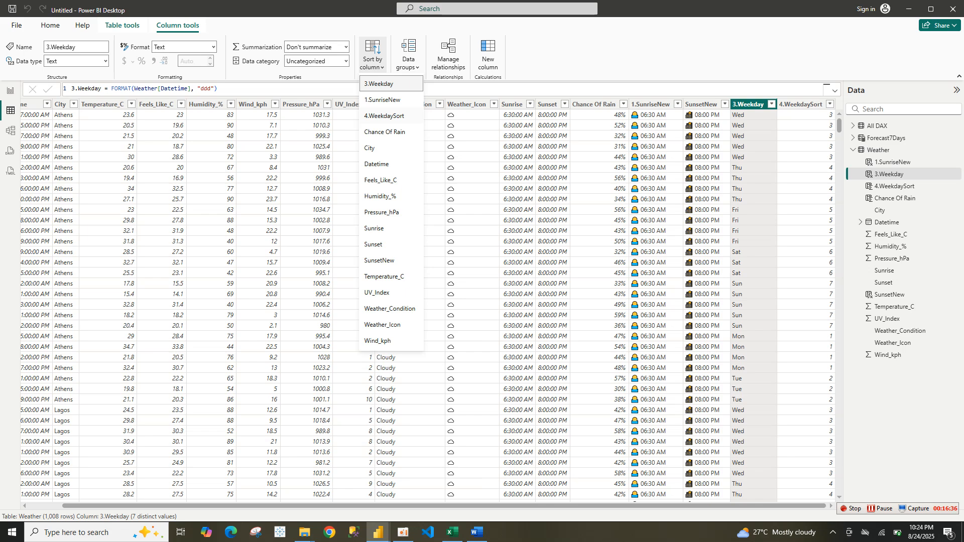
{"action": "left_click", "coordinate": [385, 116]}
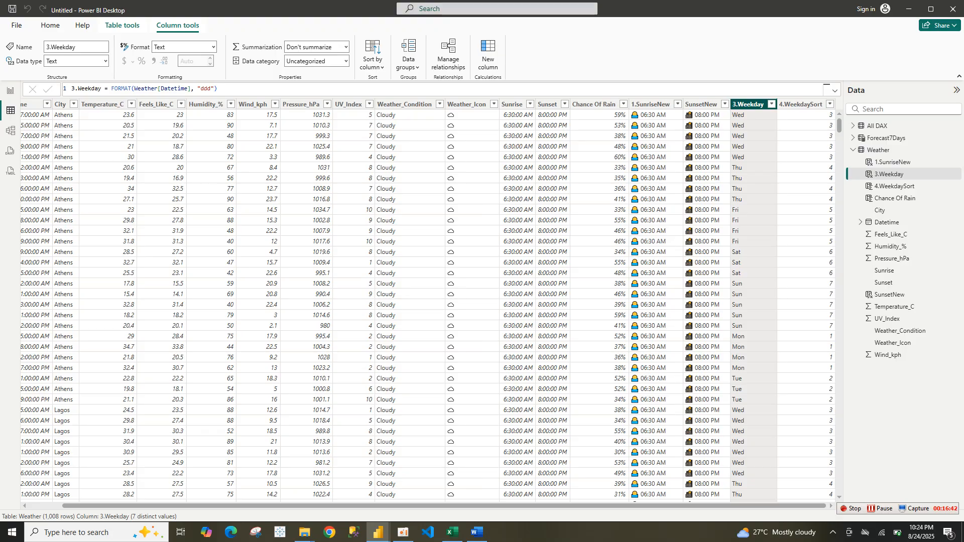
Rename the 3.Weekday column to Weekday by removing the number prefix in its formula
{"action": "left_click", "coordinate": [89, 89]}
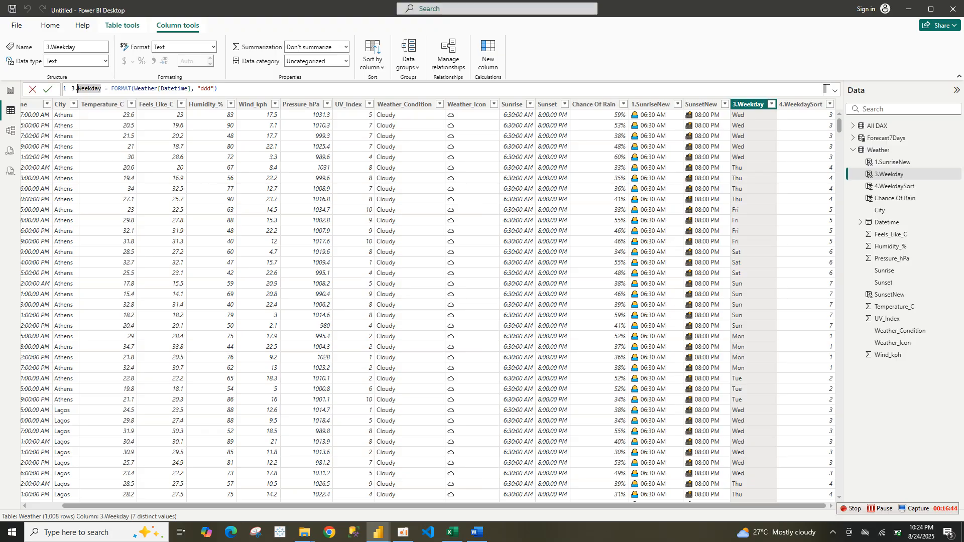
{"action": "key", "text": "BackSpace"}
{"action": "key", "text": "BackSpace"}
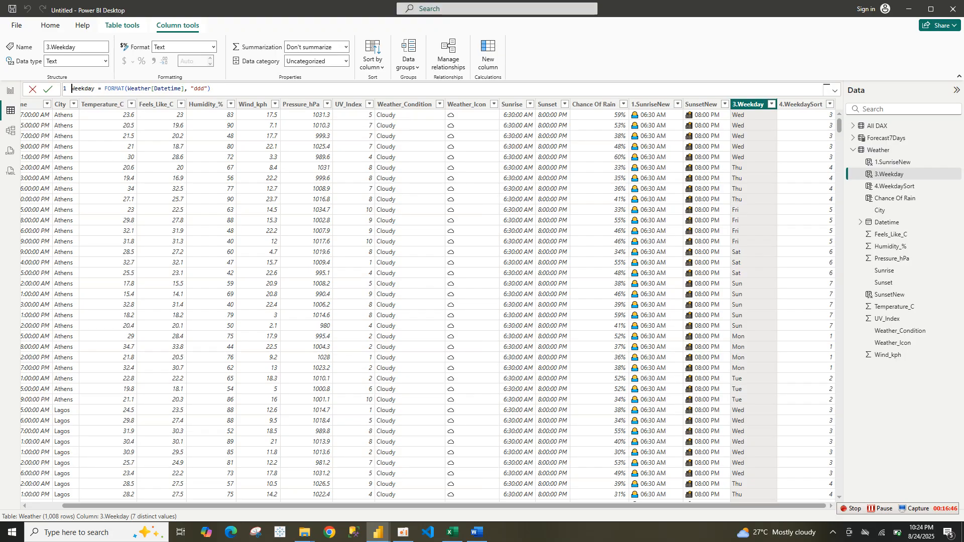
{"action": "key", "text": "Return"}
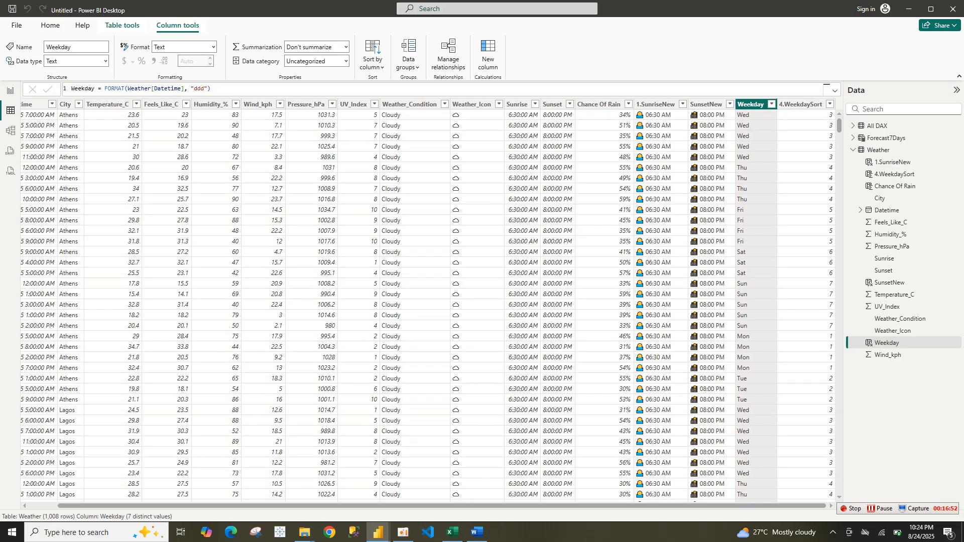
Rename the 4.WeekdaySort column to WeekdaySort by removing the number prefix in its formula
{"action": "left_click", "coordinate": [802, 104]}
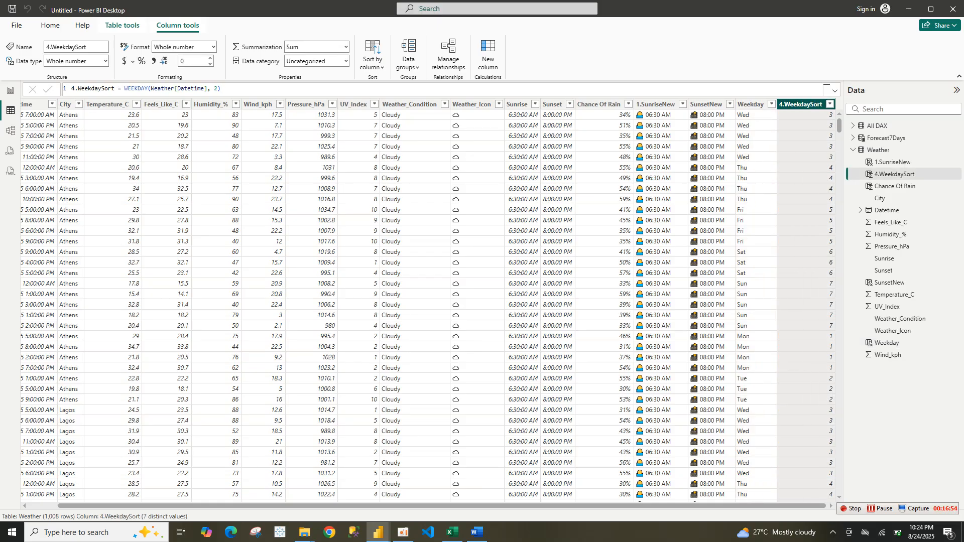
{"action": "left_click", "coordinate": [78, 89]}
{"action": "key", "text": "BackSpace"}
{"action": "key", "text": "BackSpace"}
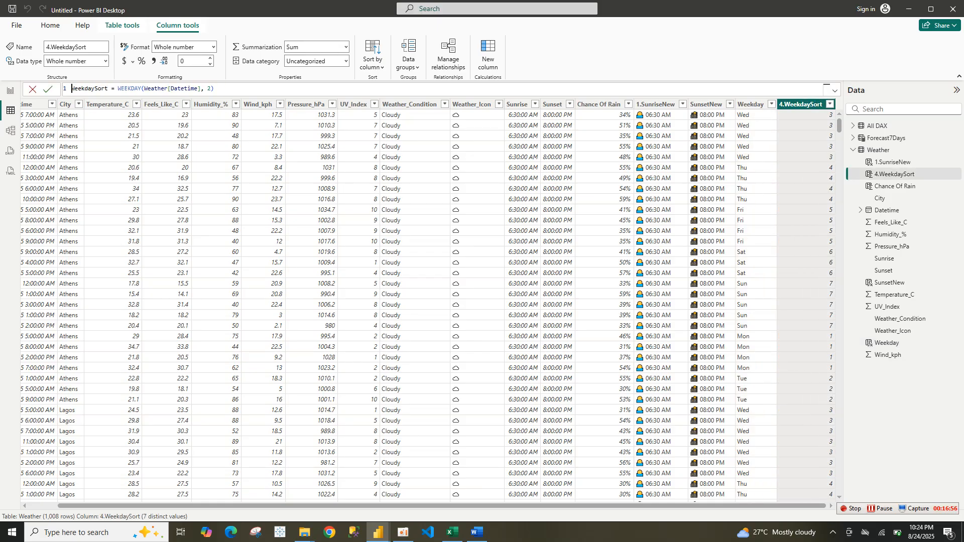
{"action": "key", "text": "Return"}
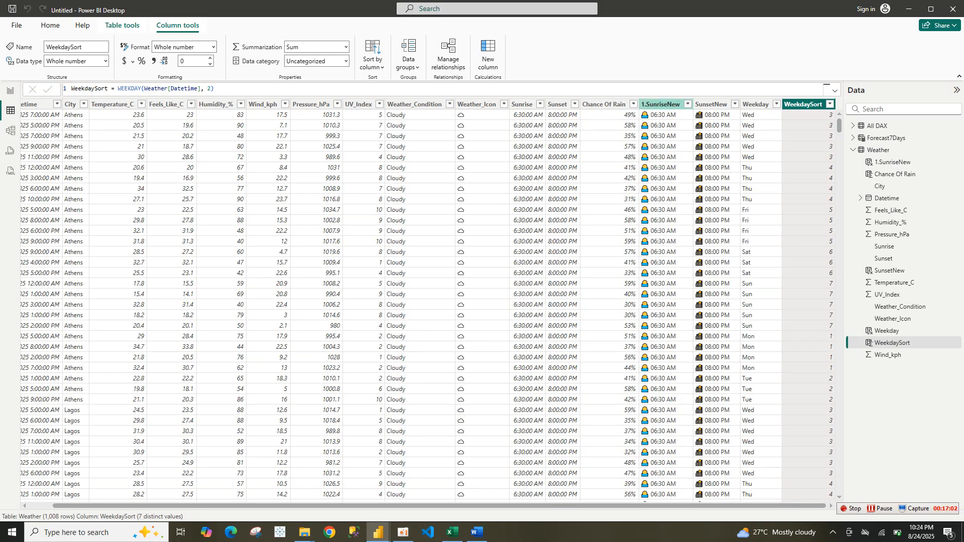
Rename the 1.SunriseNew column to SunriseNew by removing the number prefix in its formula
{"action": "left_click", "coordinate": [661, 105]}
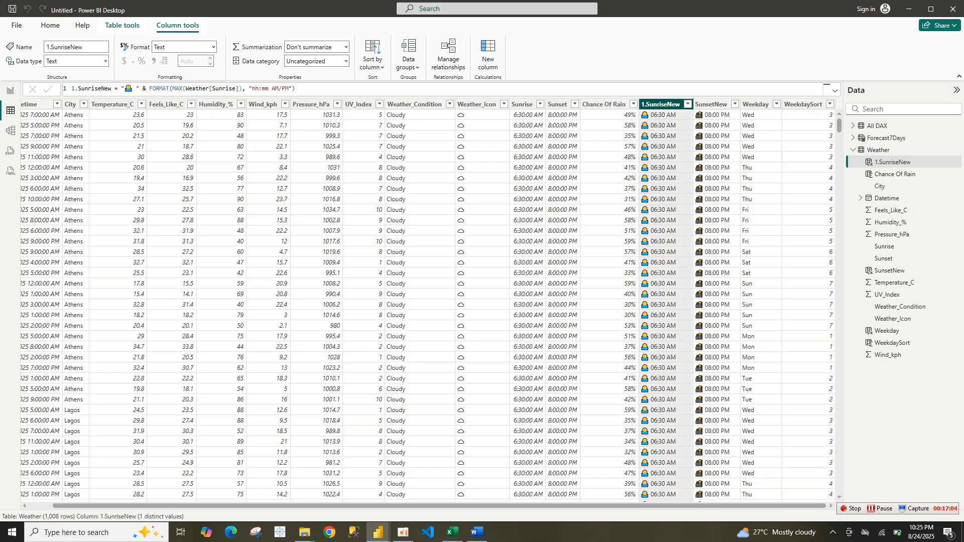
{"action": "left_click", "coordinate": [74, 88]}
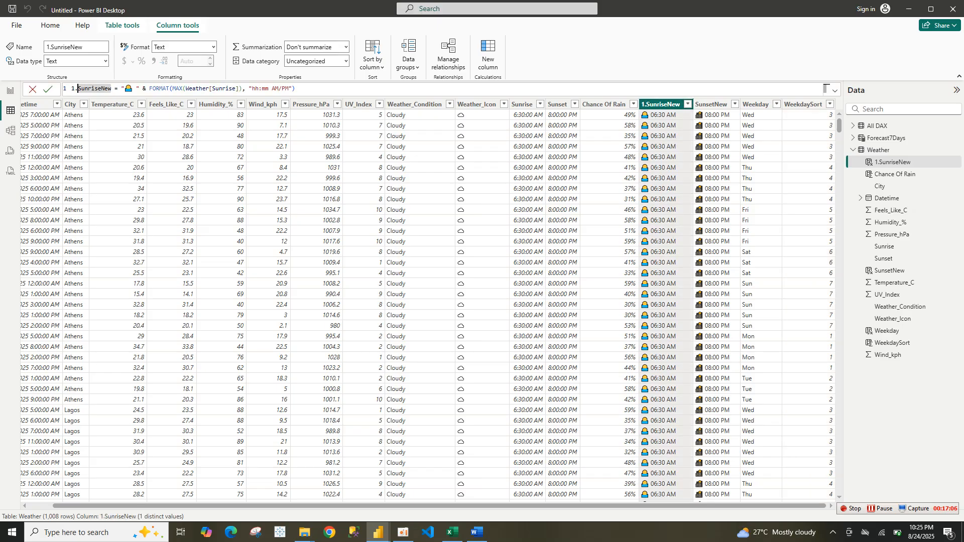
{"action": "key", "text": "Delete"}
{"action": "key", "text": "BackSpace"}
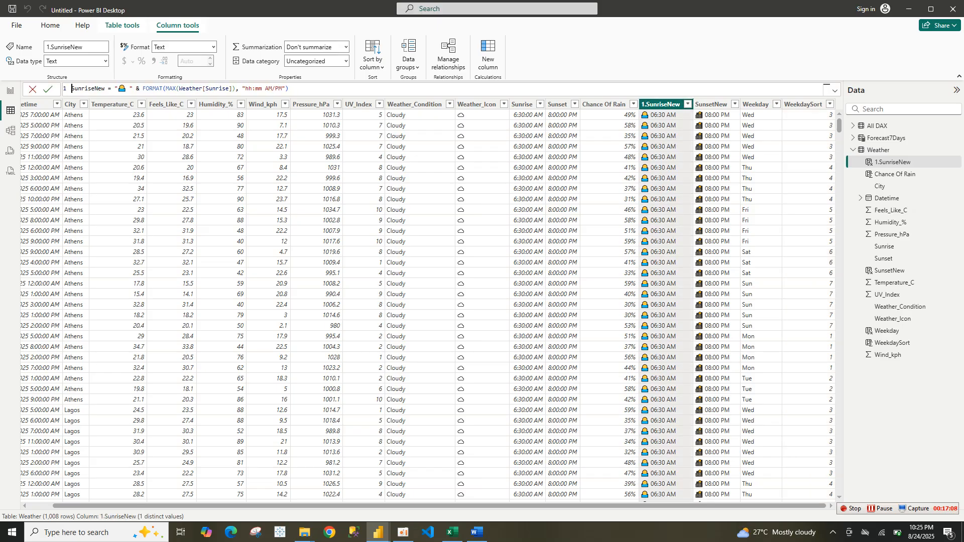
{"action": "key", "text": "Return"}
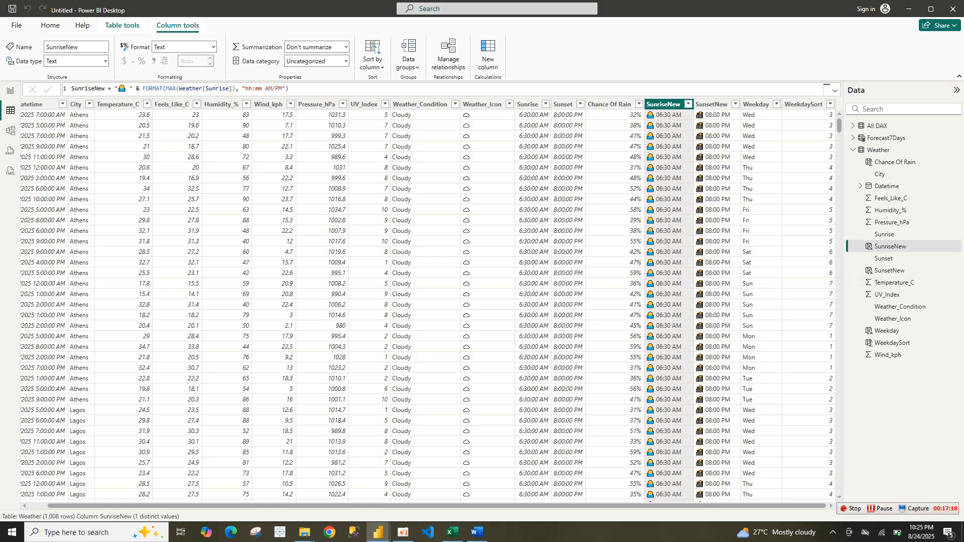
Add a new measure to the All DAX table from report view
{"action": "left_click", "coordinate": [10, 90]}
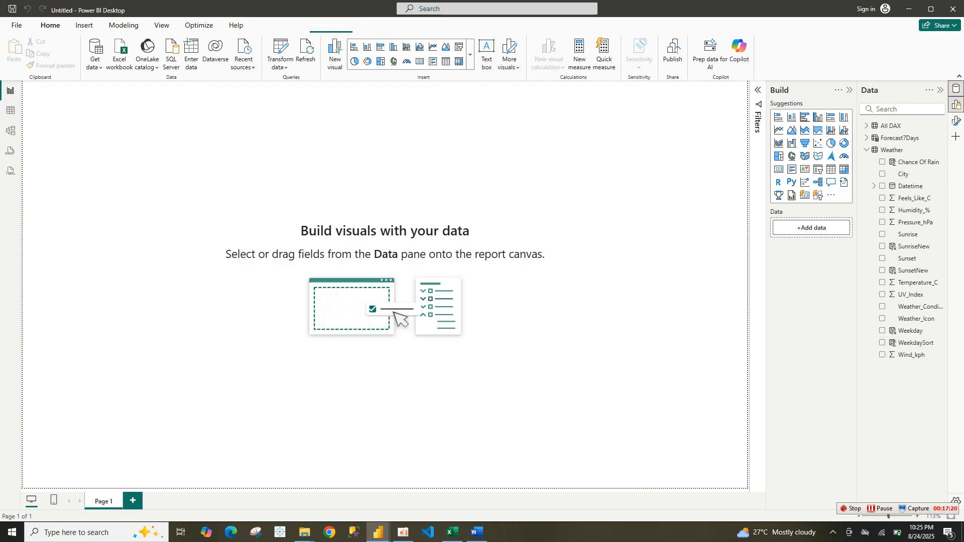
{"action": "right_click", "coordinate": [899, 126]}
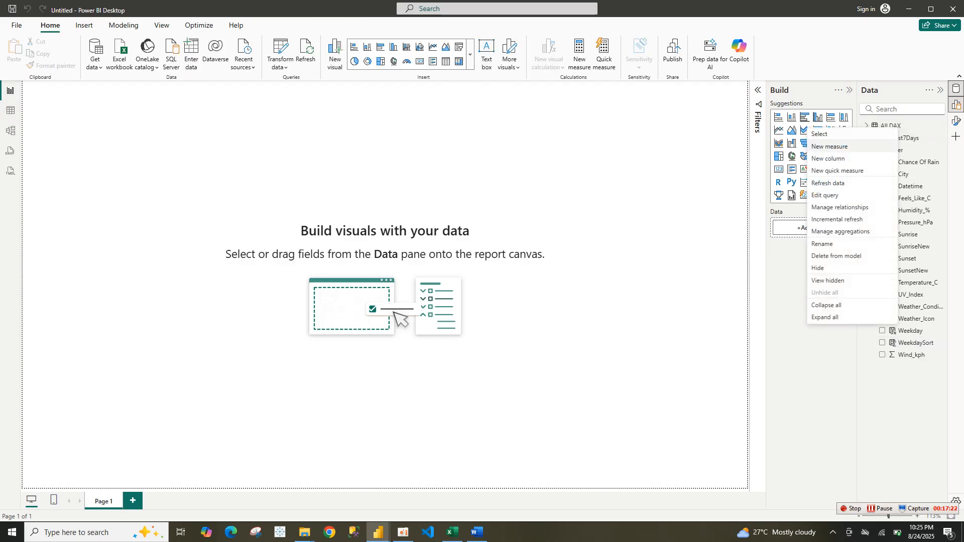
{"action": "left_click", "coordinate": [831, 146]}
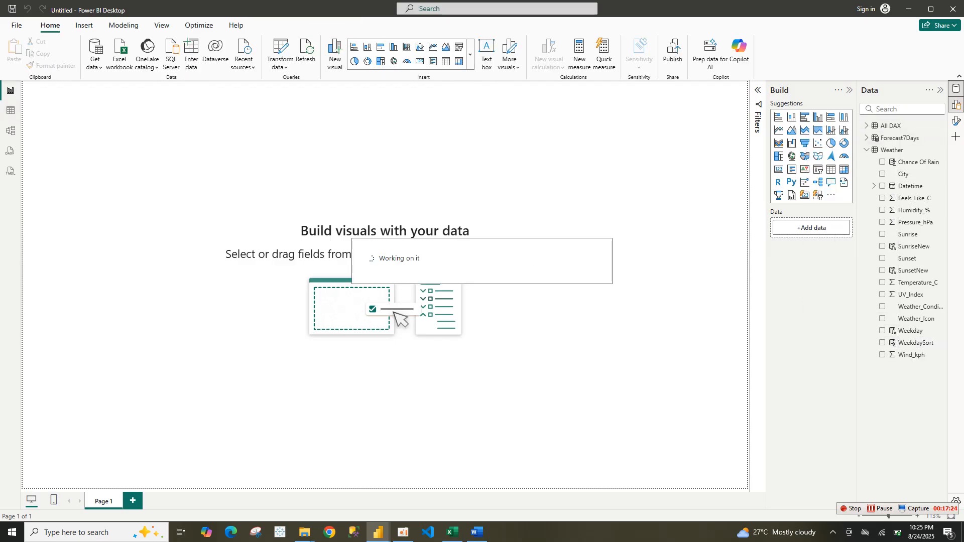
{"action": "left_click", "coordinate": [477, 533]}
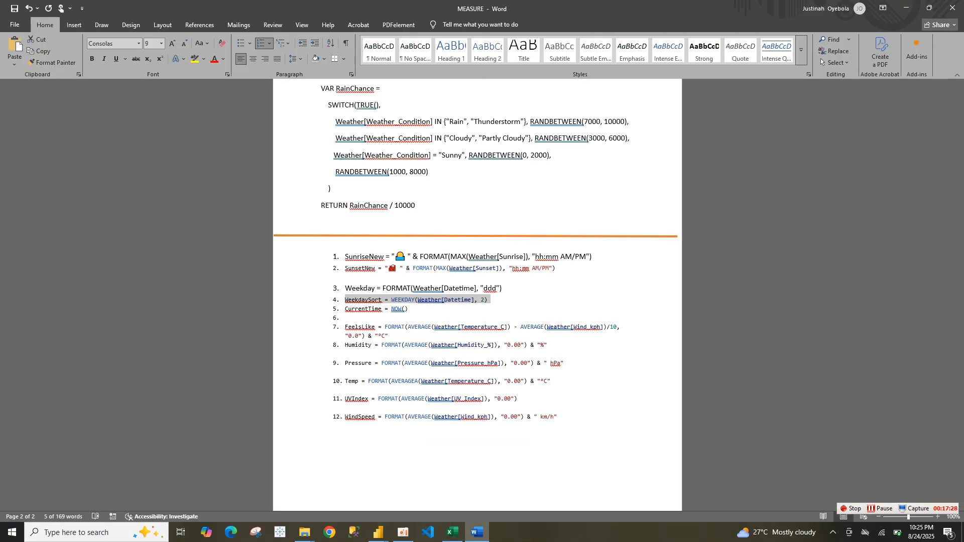
{"action": "left_click", "coordinate": [378, 533]}
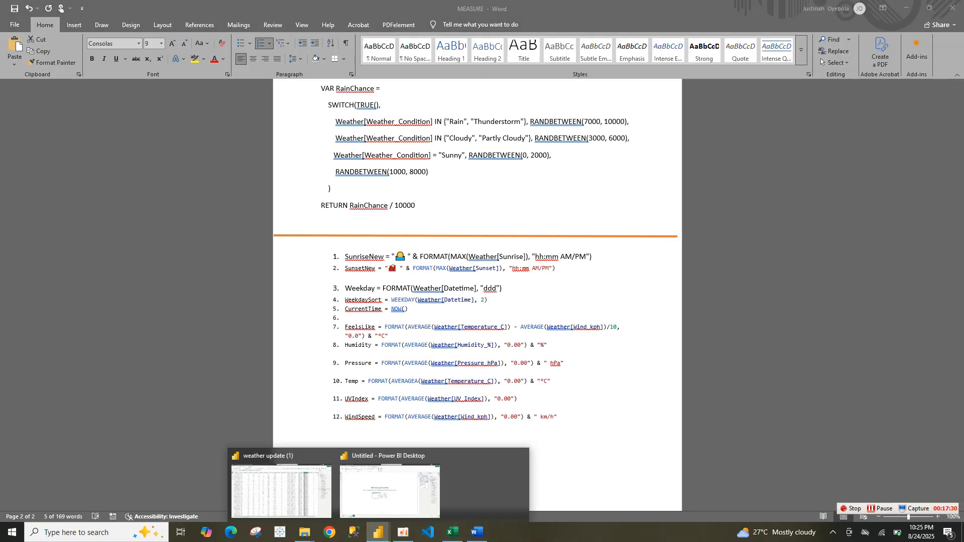
{"action": "left_click", "coordinate": [432, 490]}
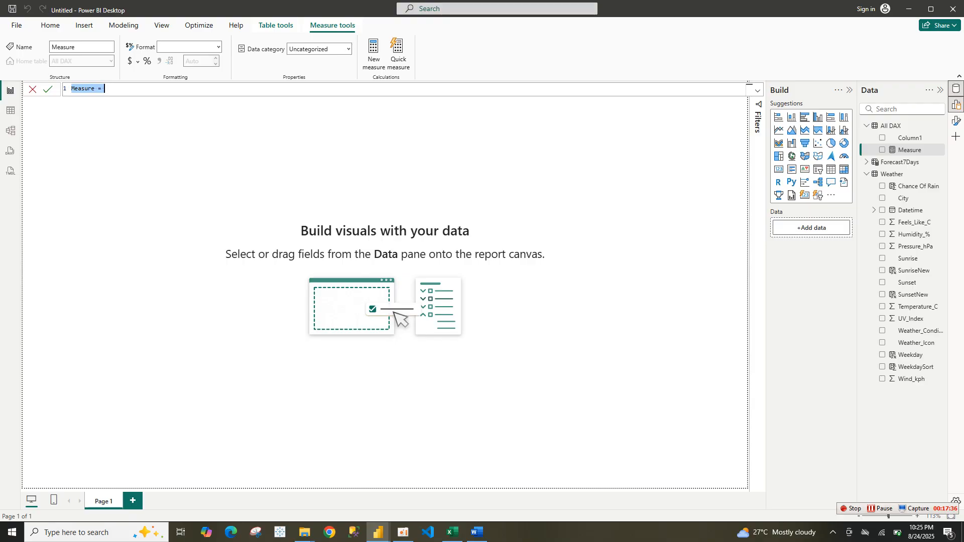
Copy the CurrentTime = NOW() line from the MEASURE document and paste it as the new measure's formula, committing it
{"action": "left_click", "coordinate": [477, 532]}
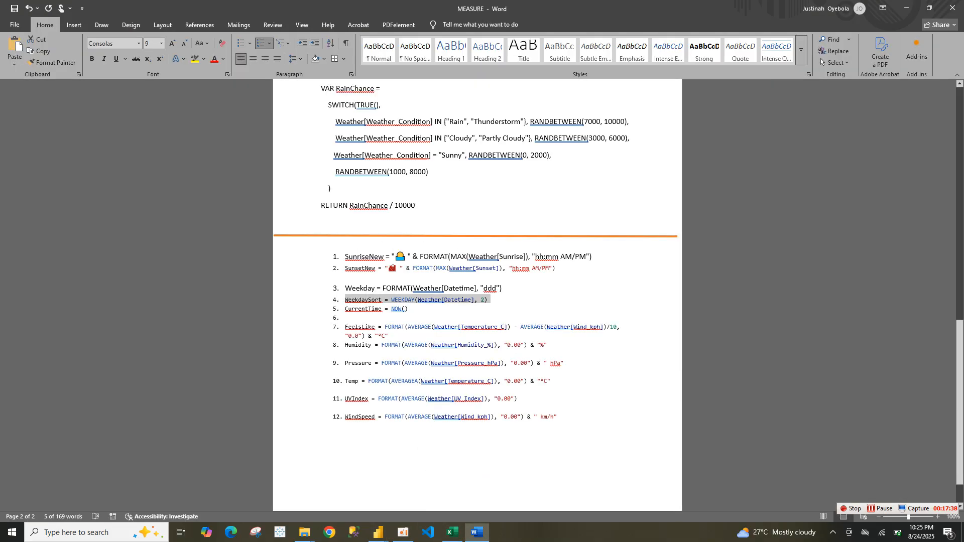
{"action": "triple_click", "coordinate": [376, 309]}
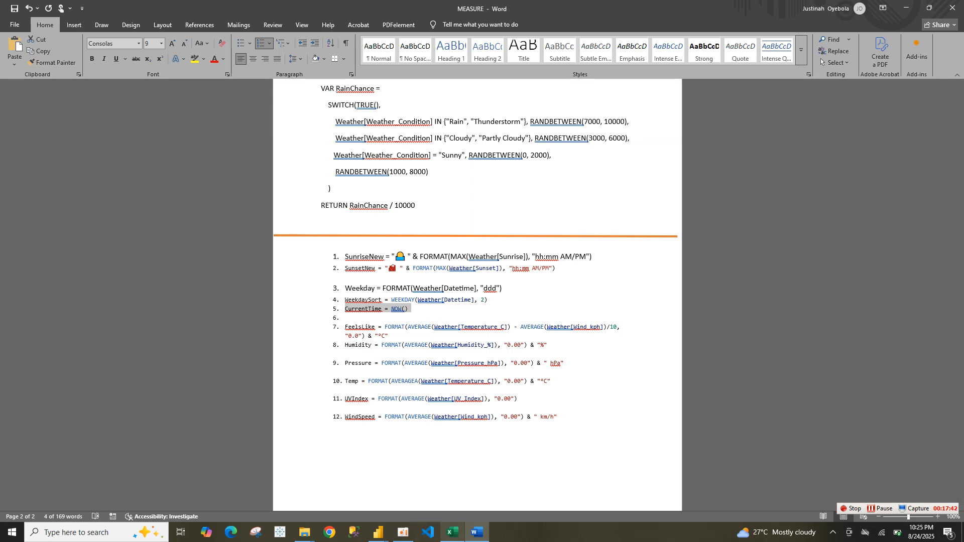
{"action": "left_click", "coordinate": [378, 532]}
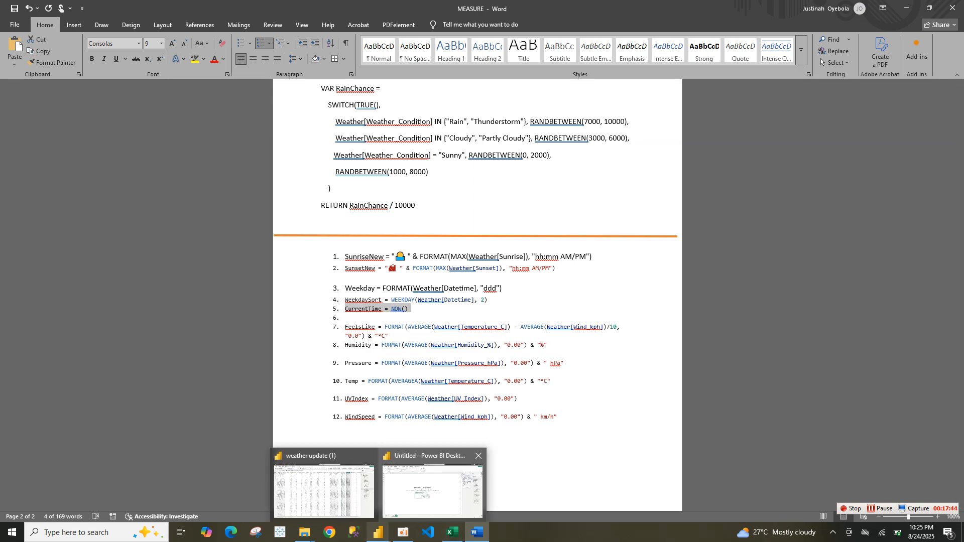
{"action": "left_click", "coordinate": [430, 487]}
{"action": "type", "text": "5.\tCurrentTime = NOW()"}
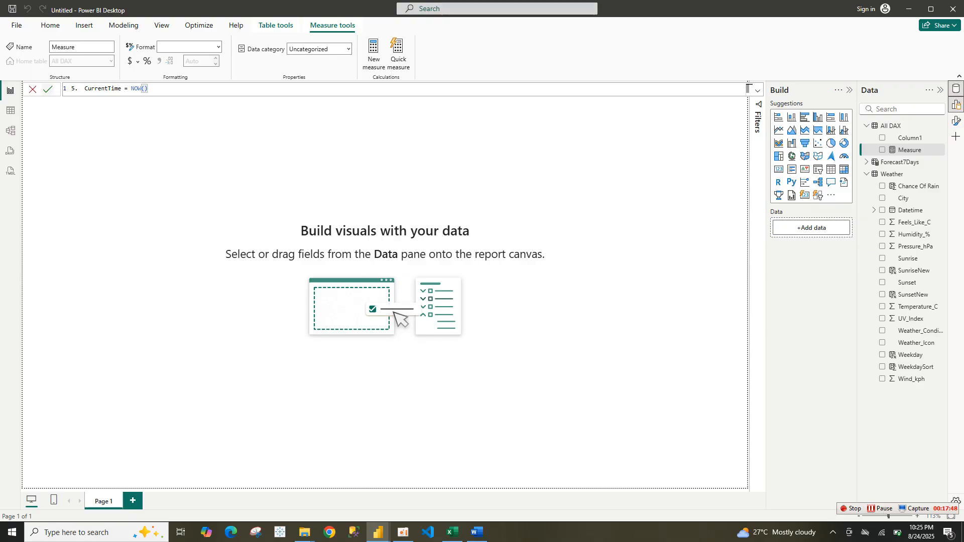
{"action": "key", "text": "Return"}
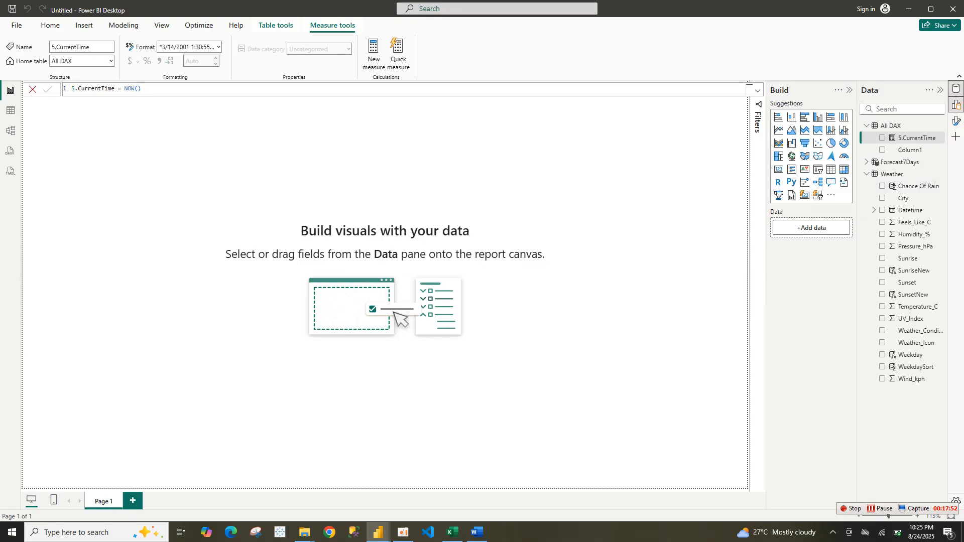
Remove the 5. prefix from the new measure's name in the formula bar
{"action": "key", "text": "BackSpace"}
{"action": "key", "text": "BackSpace"}
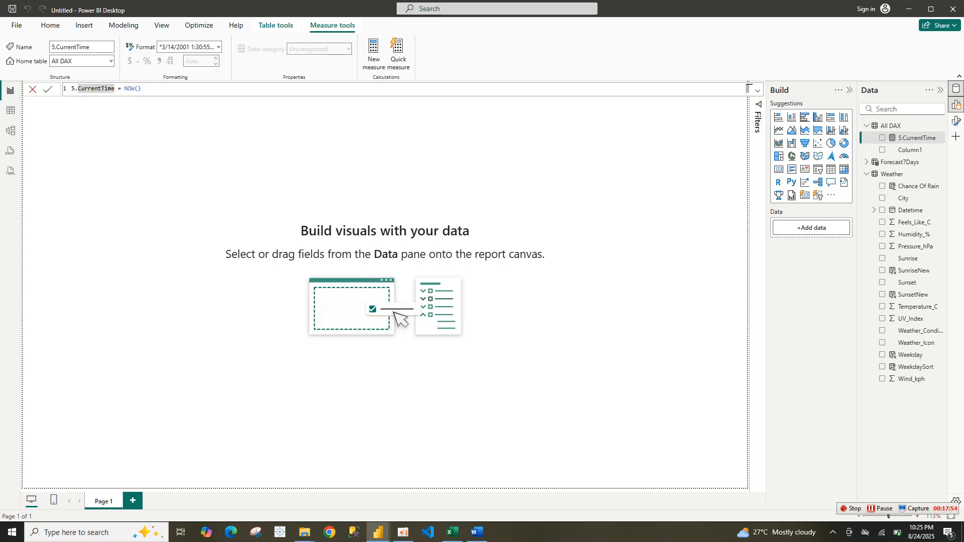
{"action": "key", "text": "End"}
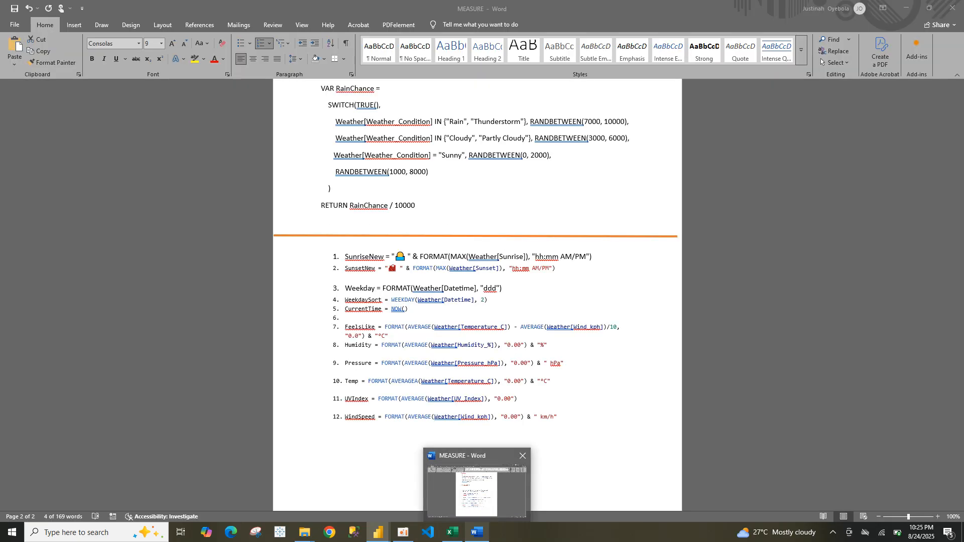
Copy the FeelsLike formula line from the MEASURE document and commit the CurrentTime measure
{"action": "left_click", "coordinate": [462, 482]}
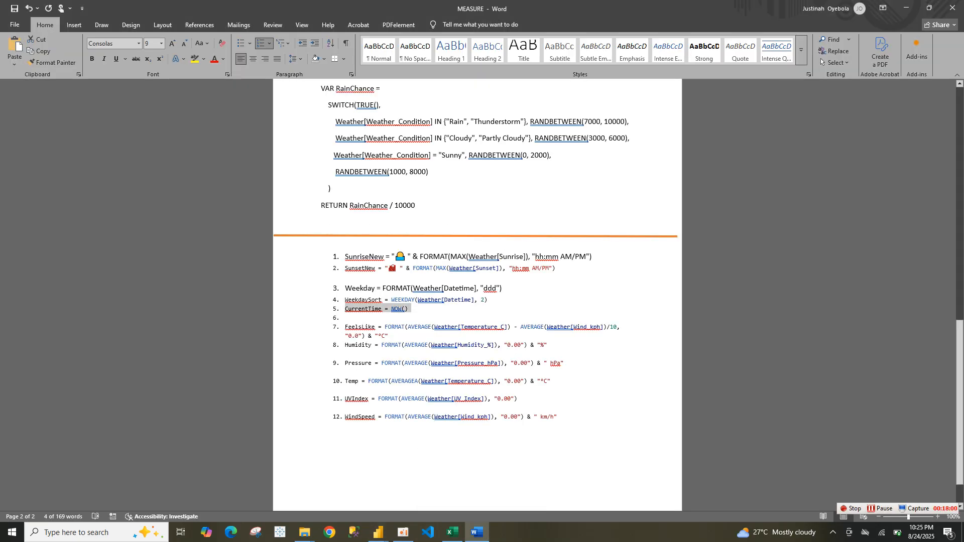
{"action": "triple_click", "coordinate": [452, 328]}
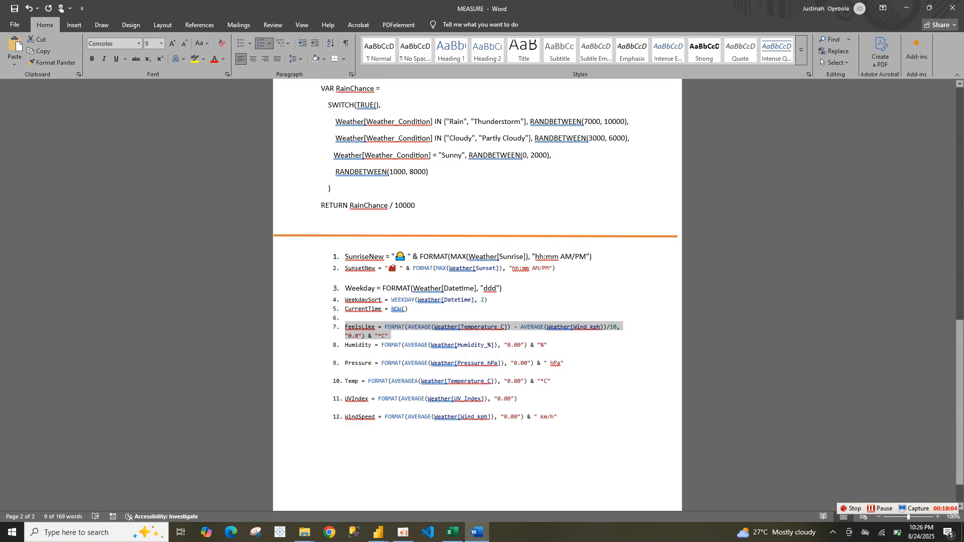
{"action": "mouse_move", "coordinate": [378, 532]}
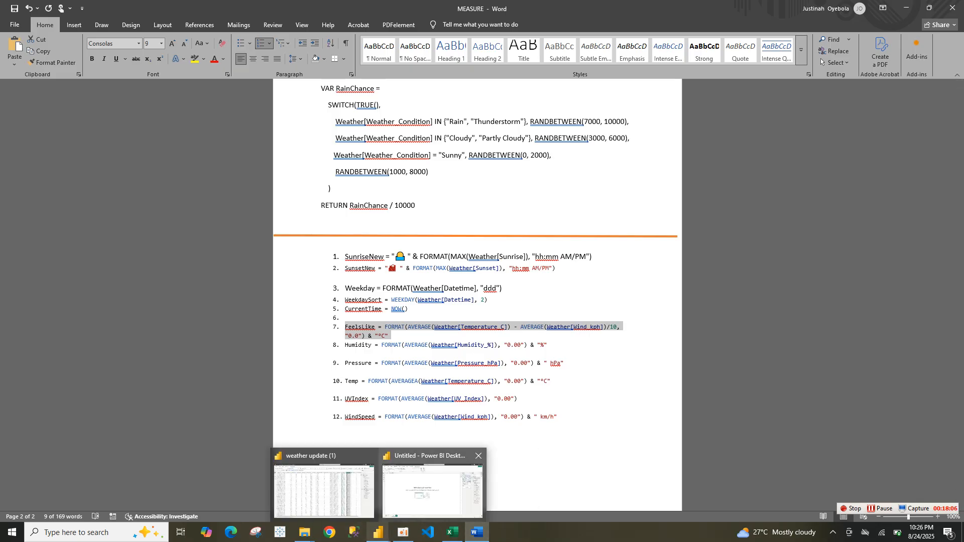
{"action": "left_click", "coordinate": [432, 485]}
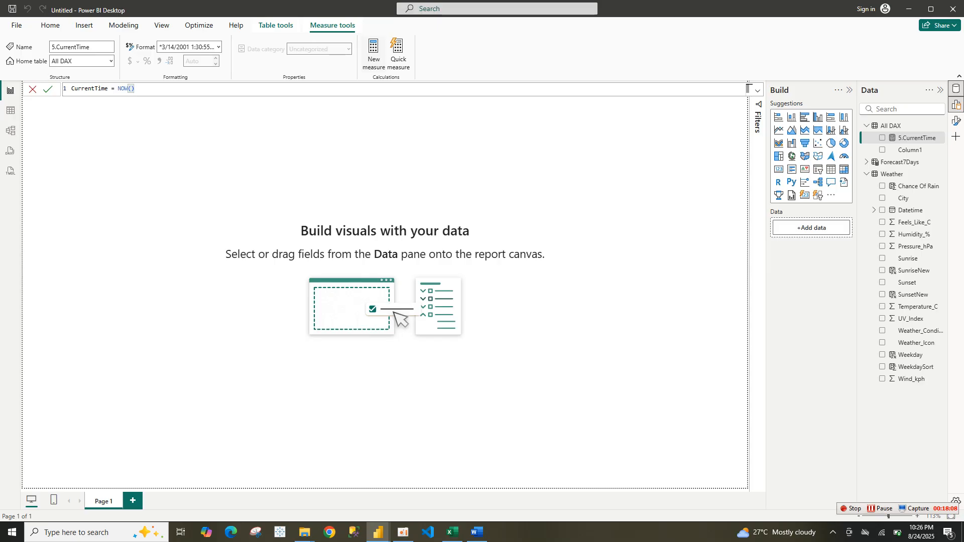
{"action": "key", "text": "Return"}
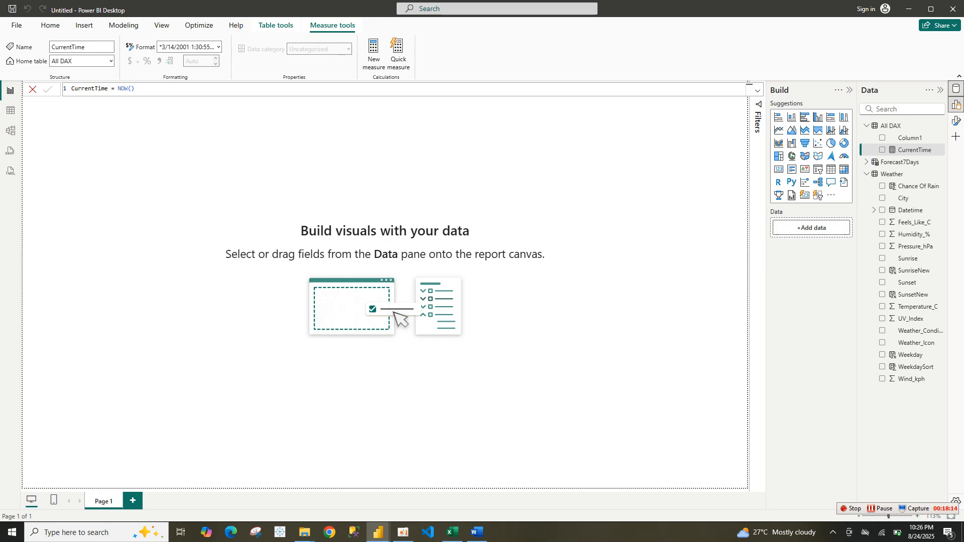
Add another measure to All DAX with the pasted FeelsLike formula and commit it
{"action": "key", "text": "ctrl+a"}
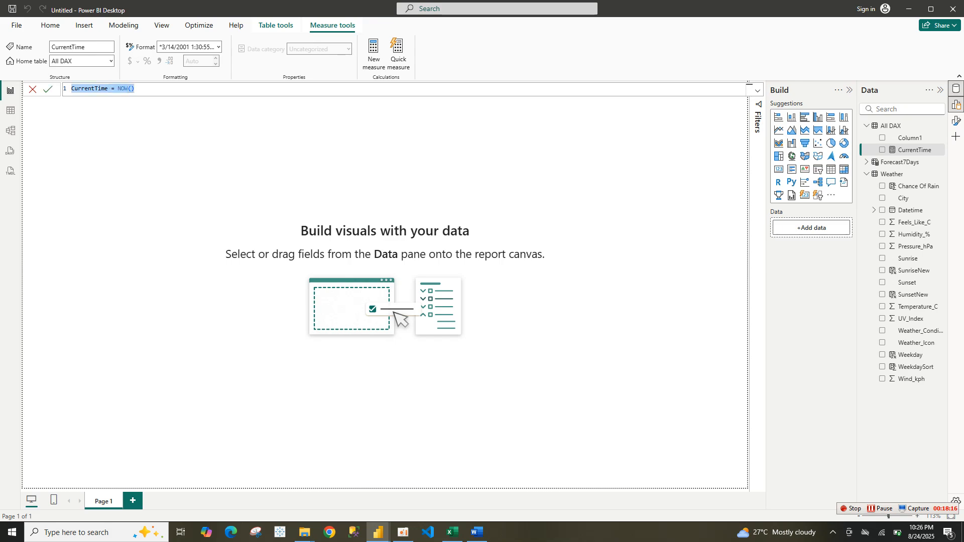
{"action": "left_click", "coordinate": [374, 54]}
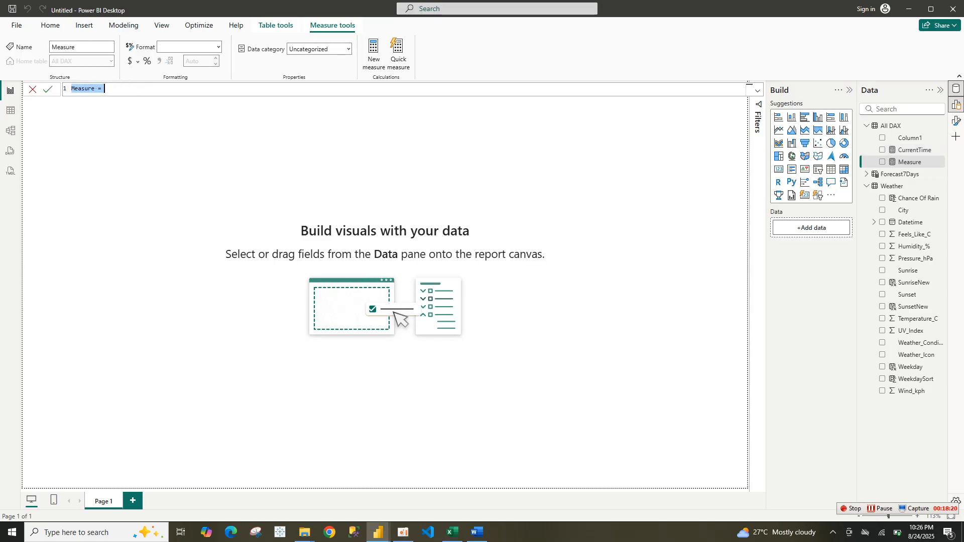
{"action": "type", "text": "7.  FeelsLike = FORMAT(AVERAGE(Weather[Temperature_C]) - AVERAGE(Weather[Wind_kph])/10, \"0.0\") & \"°C\""}
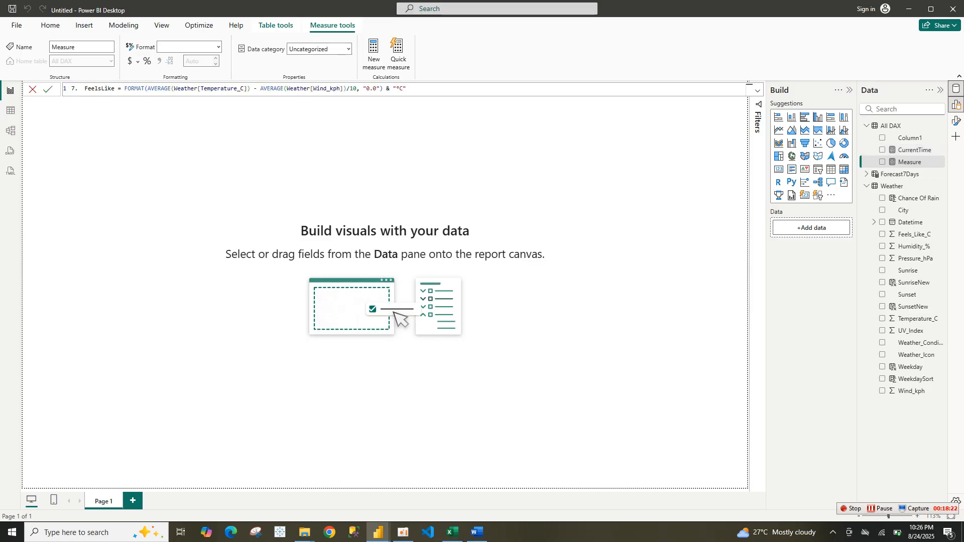
{"action": "key", "text": "Return"}
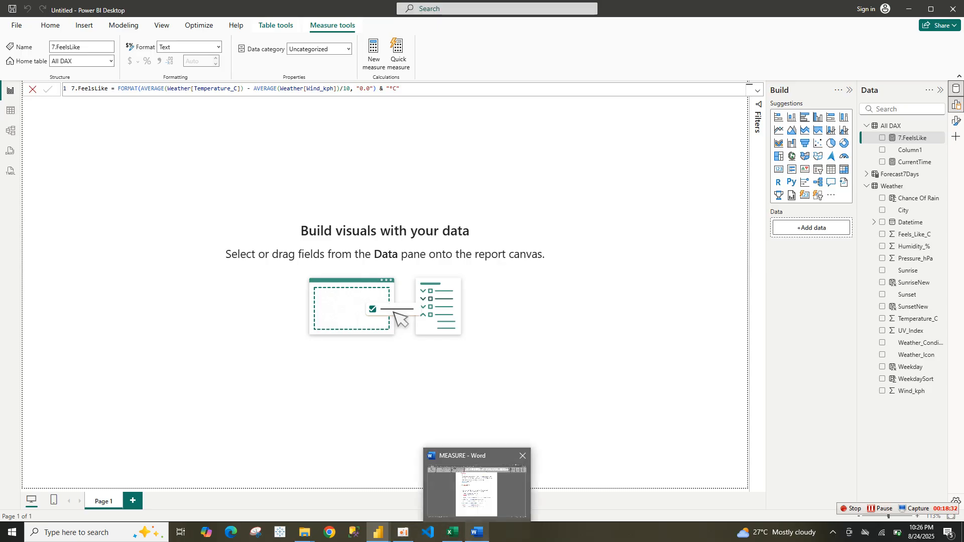
Copy the Humidity formula line from the MEASURE document
{"action": "left_click", "coordinate": [478, 532]}
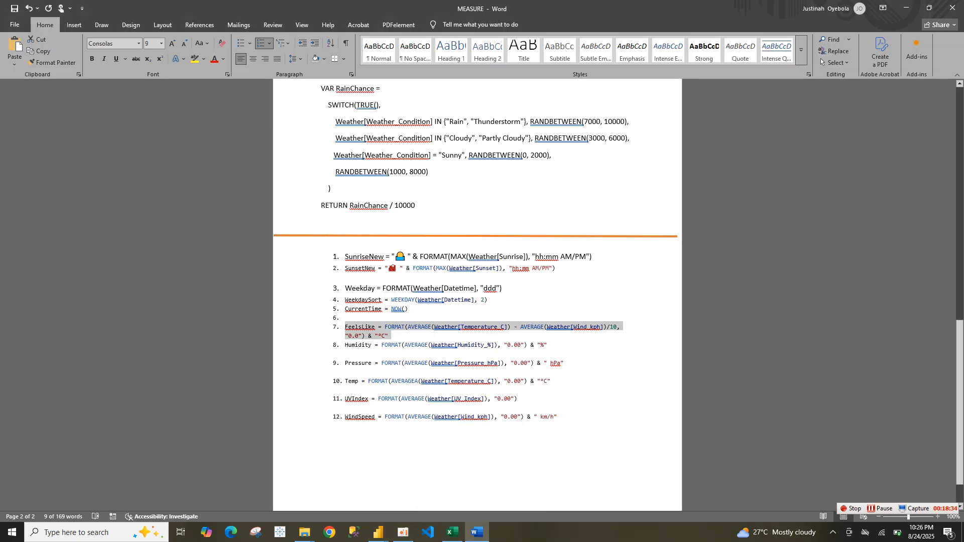
{"action": "left_click_drag", "start_coordinate": [555, 353], "coordinate": [345, 346]}
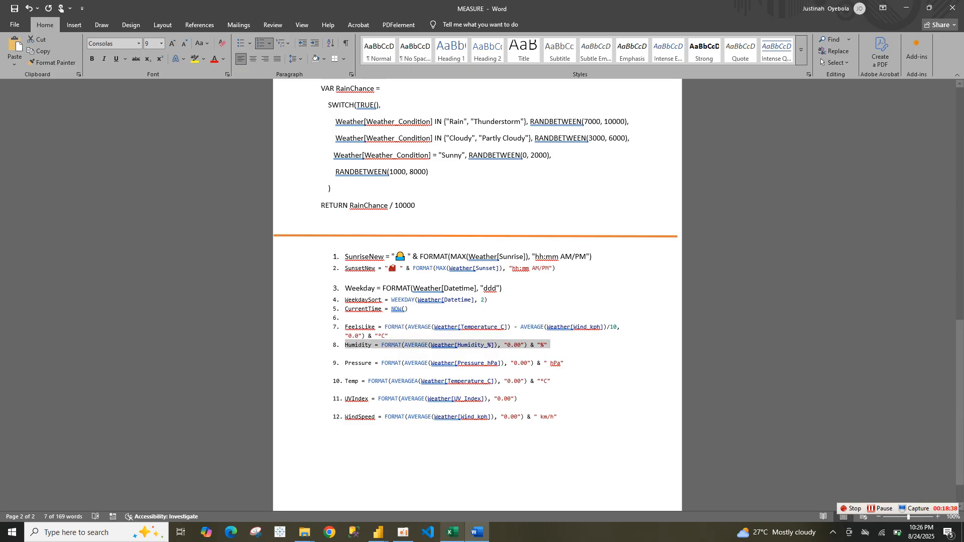
{"action": "mouse_move", "coordinate": [453, 532]}
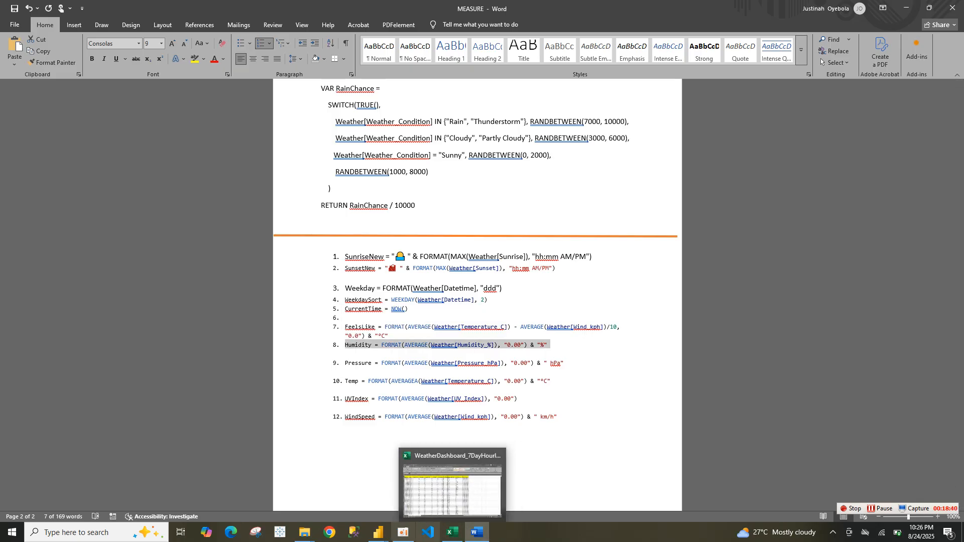
{"action": "mouse_move", "coordinate": [379, 533]}
{"action": "left_click", "coordinate": [435, 487]}
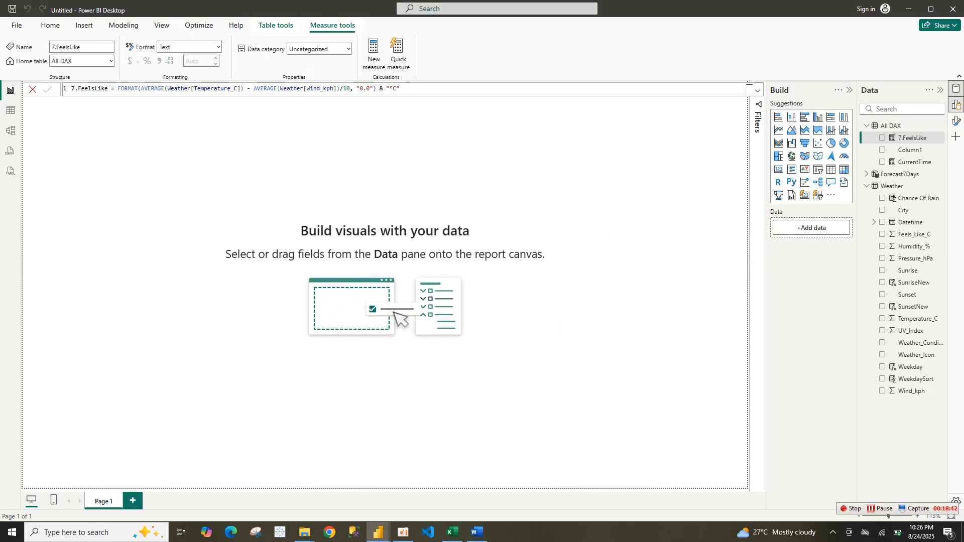
Rename the measure to FeelsLike by deleting the 7. prefix in its formula and commit it
{"action": "double_click", "coordinate": [78, 88]}
{"action": "key", "text": "BackSpace"}
{"action": "key", "text": "BackSpace"}
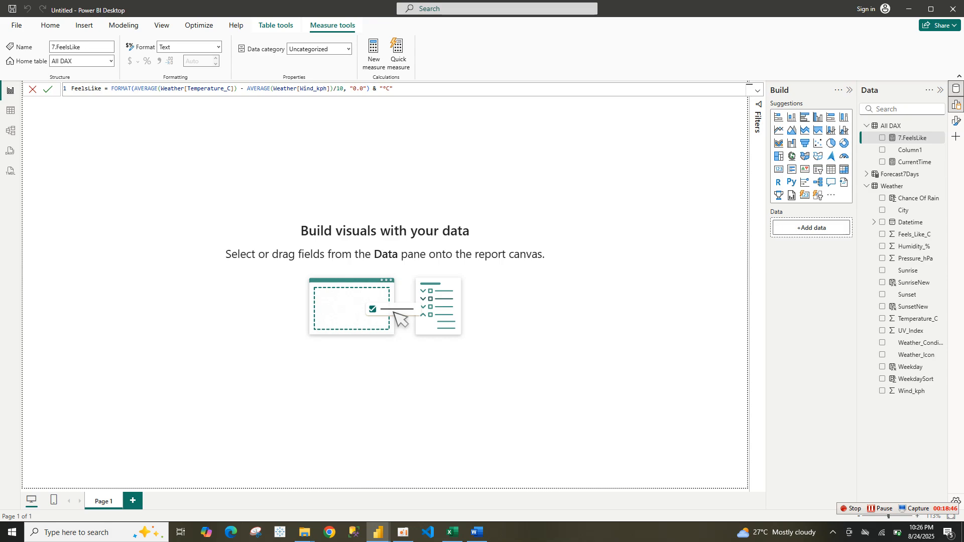
{"action": "key", "text": "Return"}
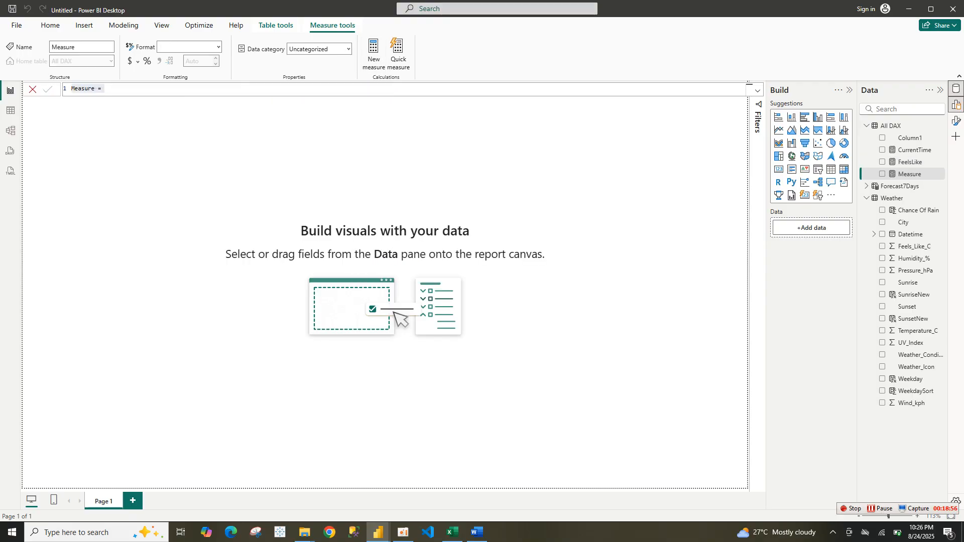
Paste the Humidity formula into the new measure, delete its 8. prefix, and commit it as Humidity
{"action": "type", "text": "8.  Humidity = FORMAT(AVERAGE(Weather[Humidity_%]), \"0.00\") & \"%\""}
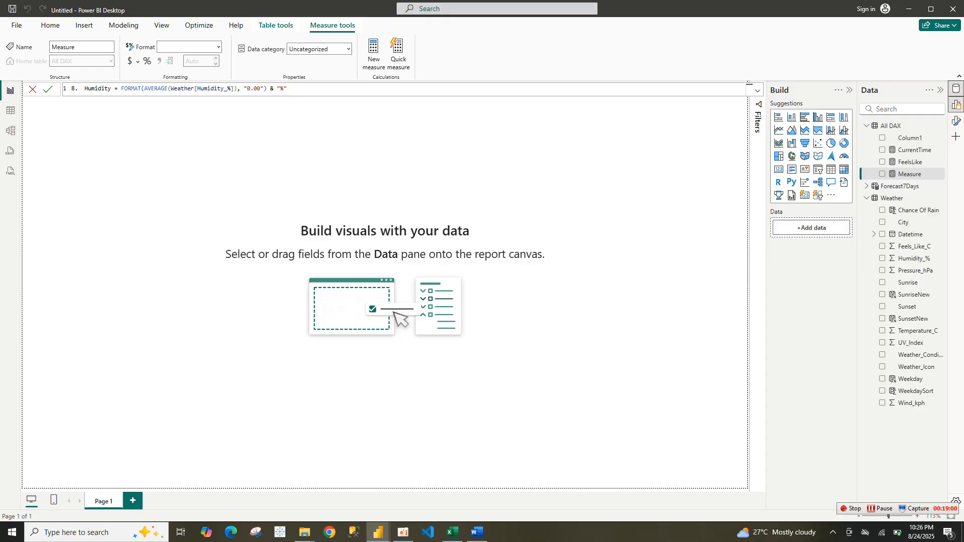
{"action": "double_click", "coordinate": [98, 89]}
{"action": "key", "text": "BackSpace"}
{"action": "key", "text": "BackSpace"}
{"action": "key", "text": "BackSpace"}
{"action": "key", "text": "BackSpace"}
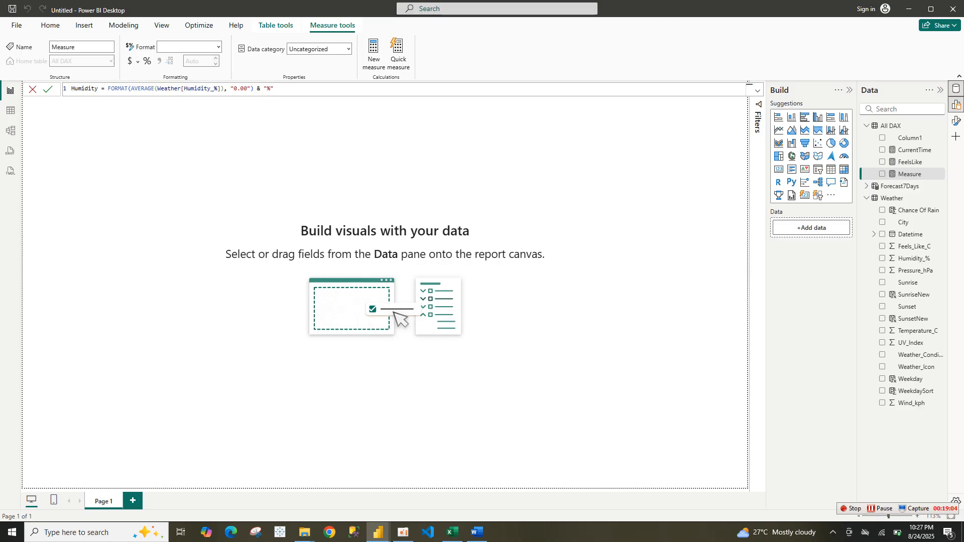
{"action": "key", "text": "Return"}
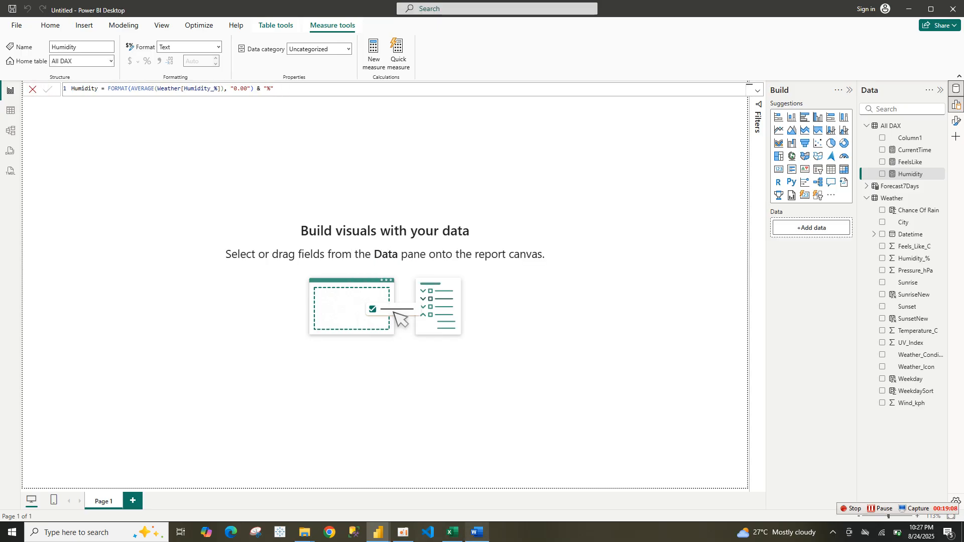
Copy the Pressure formula line from the MEASURE document
{"action": "left_click", "coordinate": [478, 533]}
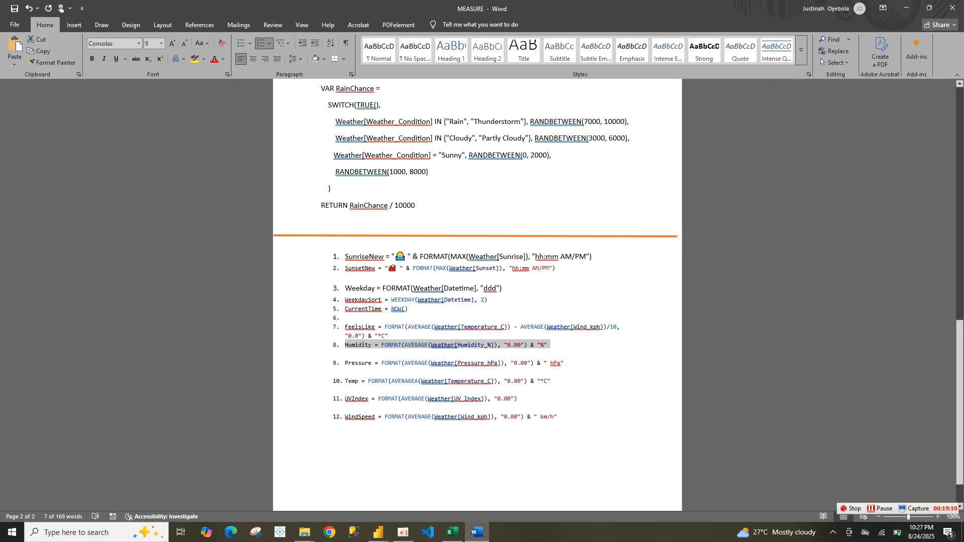
{"action": "left_click_drag", "start_coordinate": [345, 363], "coordinate": [568, 363]}
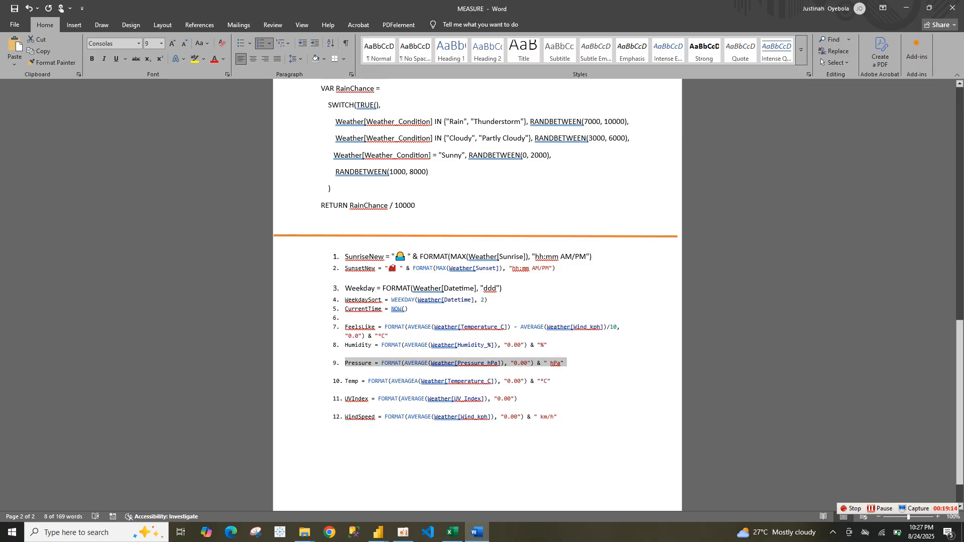
{"action": "mouse_move", "coordinate": [477, 533]}
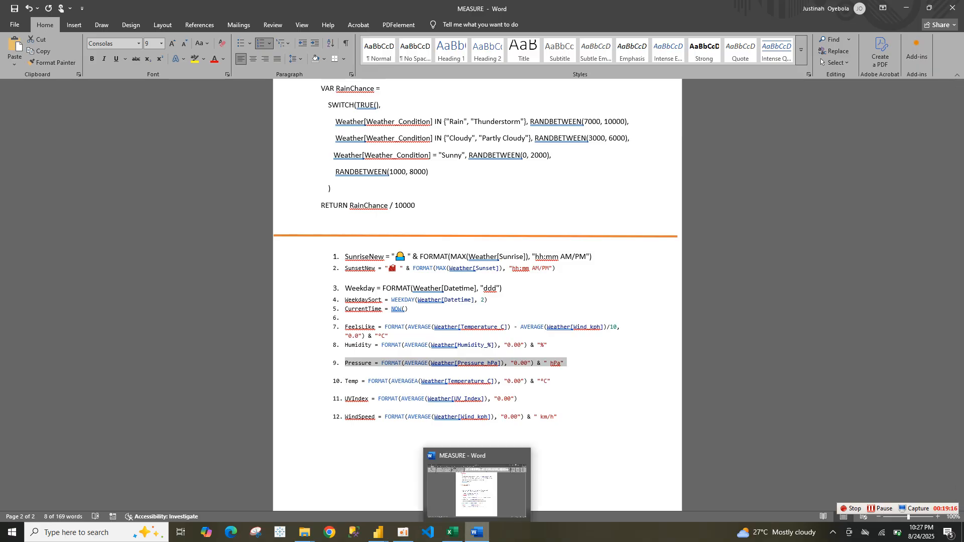
{"action": "mouse_move", "coordinate": [378, 533]}
{"action": "left_click", "coordinate": [430, 484]}
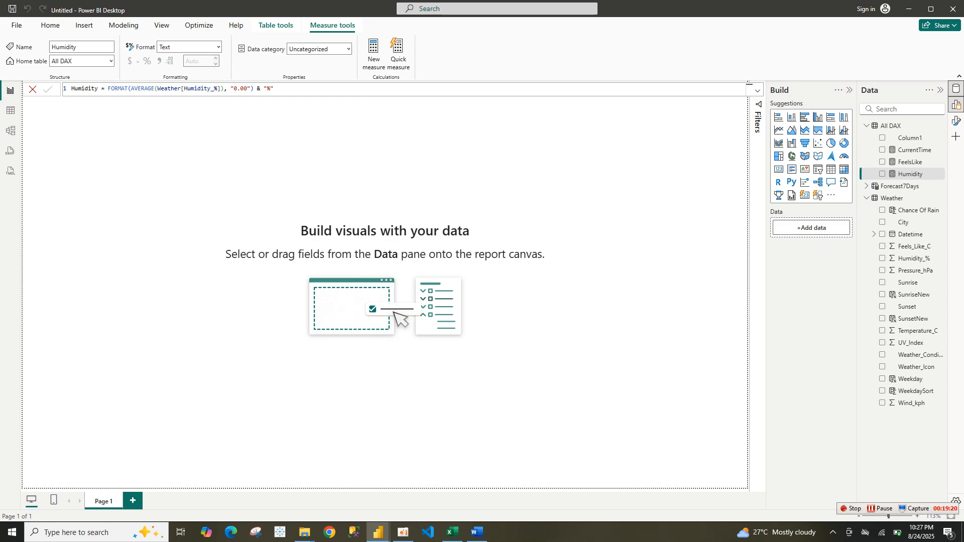
Add a new measure with the pasted Pressure formula, deleting its 9. prefix together with the name's first letter, and commit it
{"action": "left_click", "coordinate": [374, 52]}
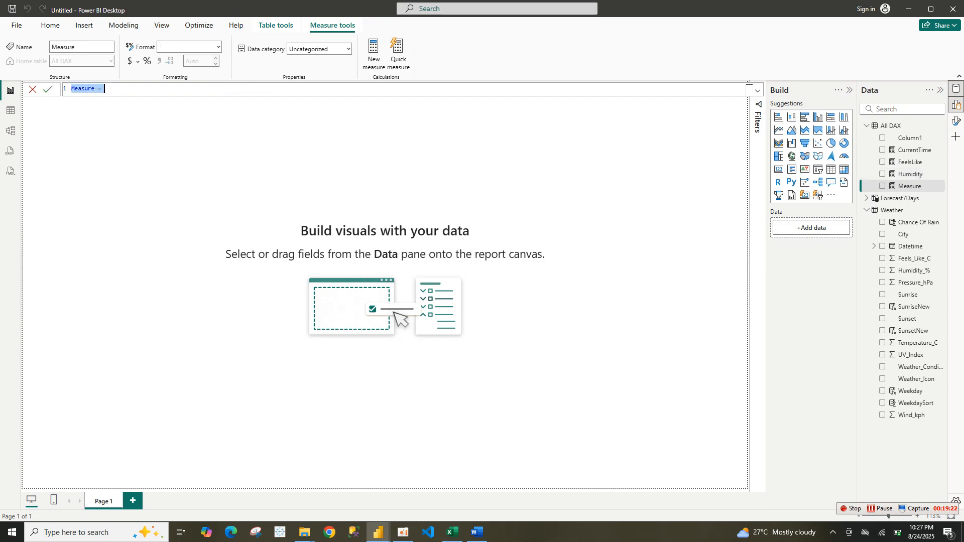
{"action": "type", "text": "9.  Pressure = FORMAT(AVERAGE(Weather[Pressure_hPa]), \"0.00\") & \" hPa\""}
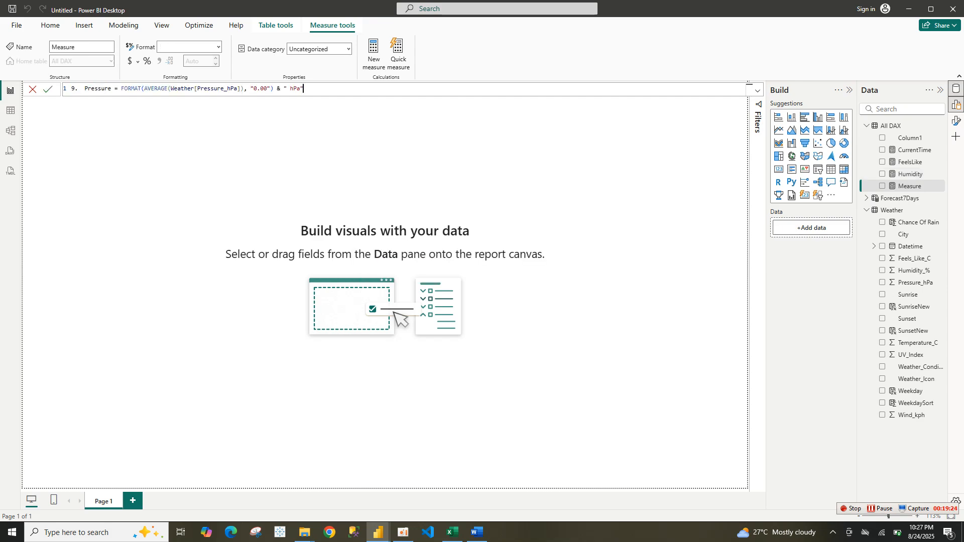
{"action": "double_click", "coordinate": [87, 89]}
{"action": "key", "text": "Left"}
{"action": "key", "text": "BackSpace"}
{"action": "key", "text": "BackSpace"}
{"action": "key", "text": "BackSpace"}
{"action": "key", "text": "BackSpace"}
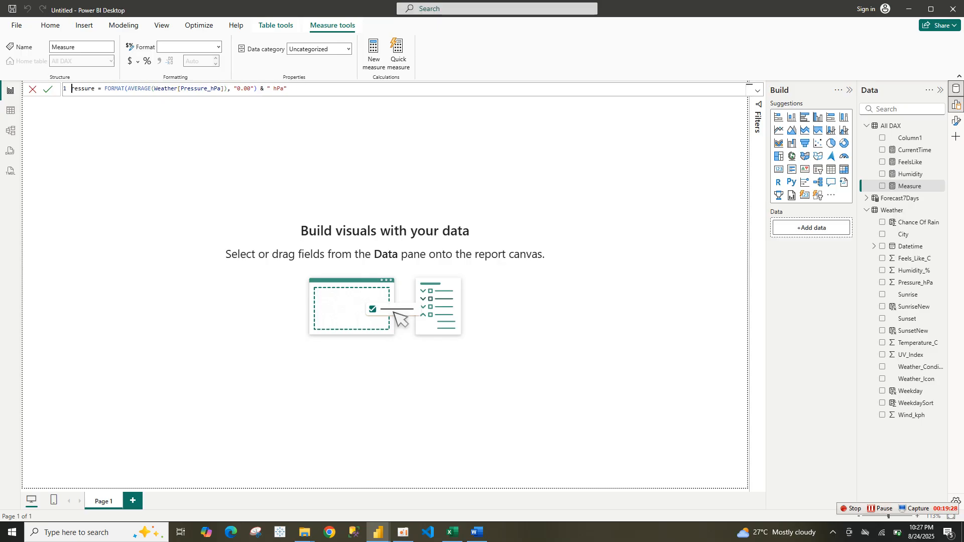
{"action": "key", "text": "Return"}
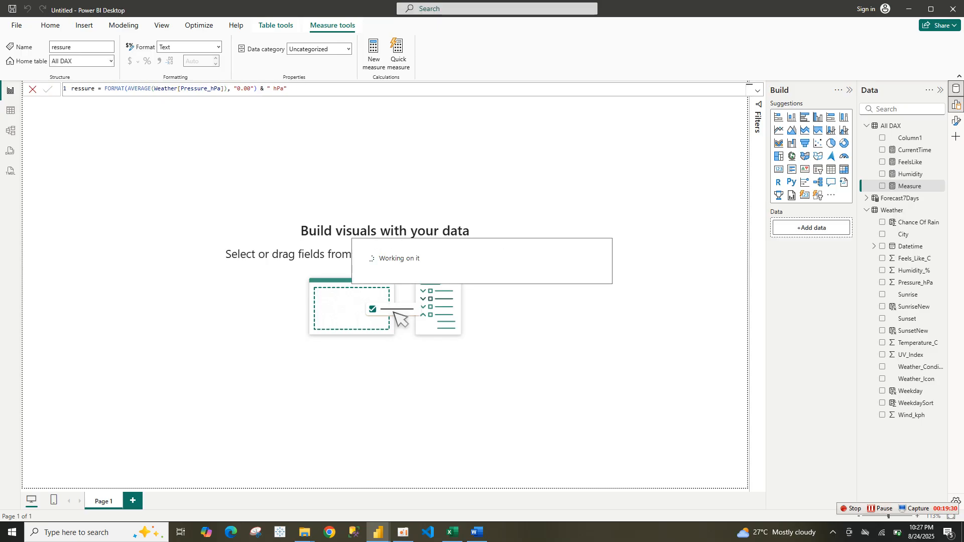
Copy the Temp, UVIndex and WindSpeed formula lines together from the MEASURE document
{"action": "mouse_move", "coordinate": [379, 532]}
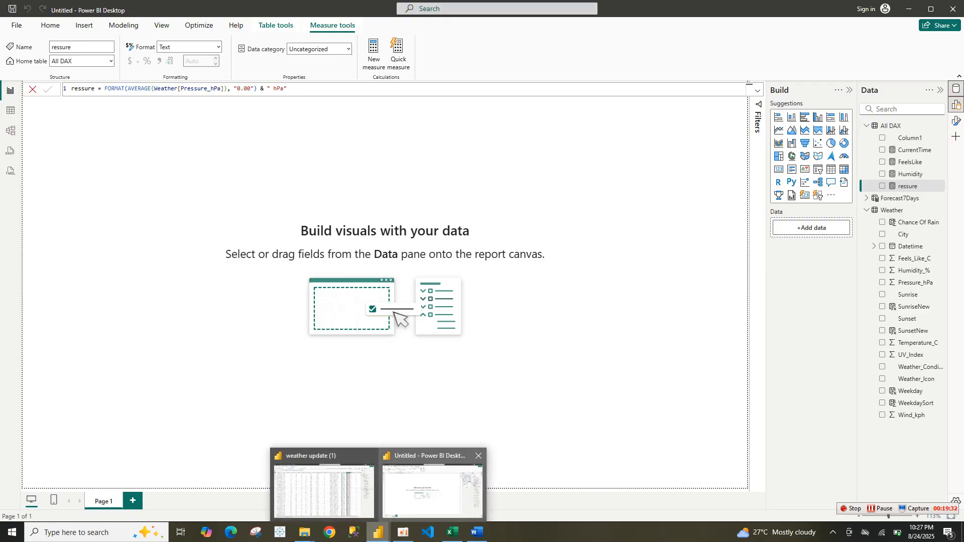
{"action": "left_click", "coordinate": [477, 532]}
{"action": "triple_click", "coordinate": [452, 363]}
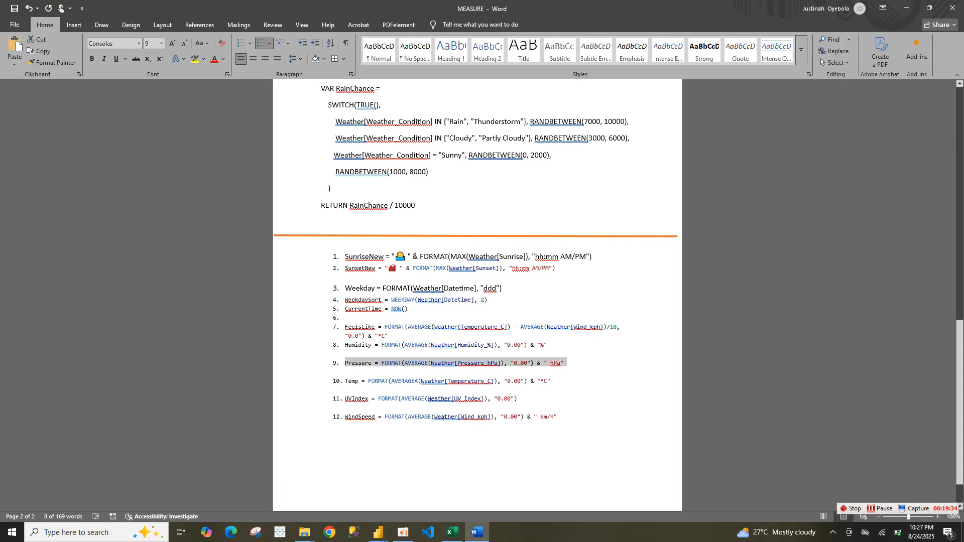
{"action": "triple_click", "coordinate": [452, 381]}
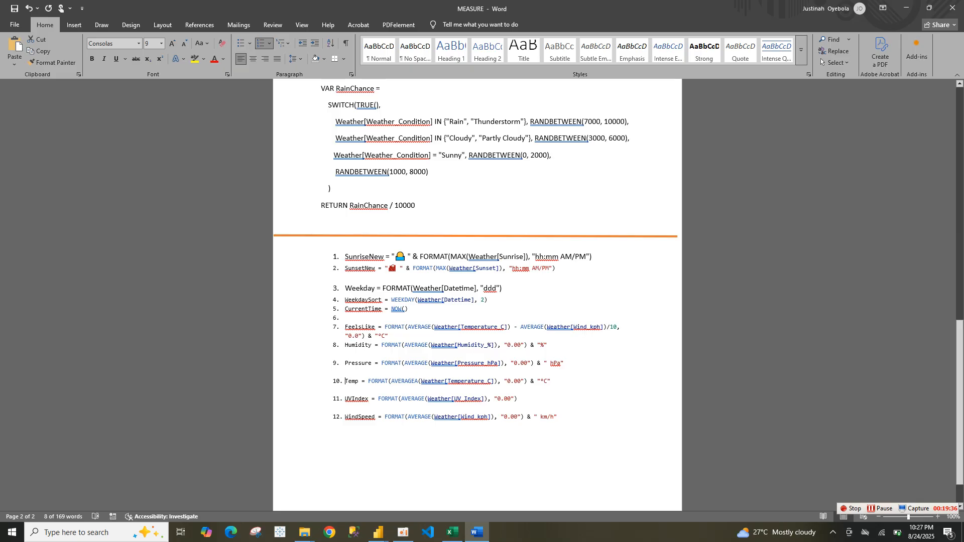
{"action": "left_click", "coordinate": [351, 429], "text": "shift"}
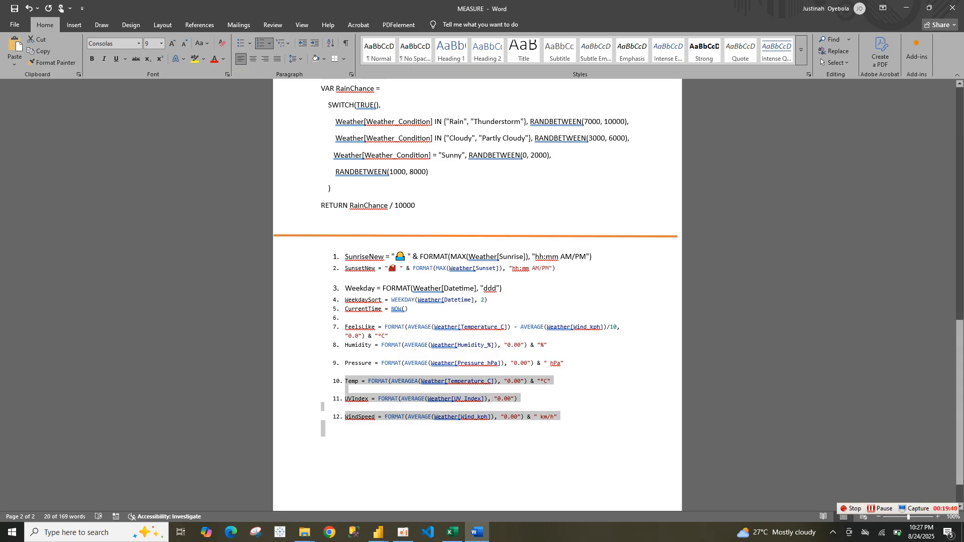
{"action": "mouse_move", "coordinate": [379, 534]}
{"action": "left_click", "coordinate": [432, 482]}
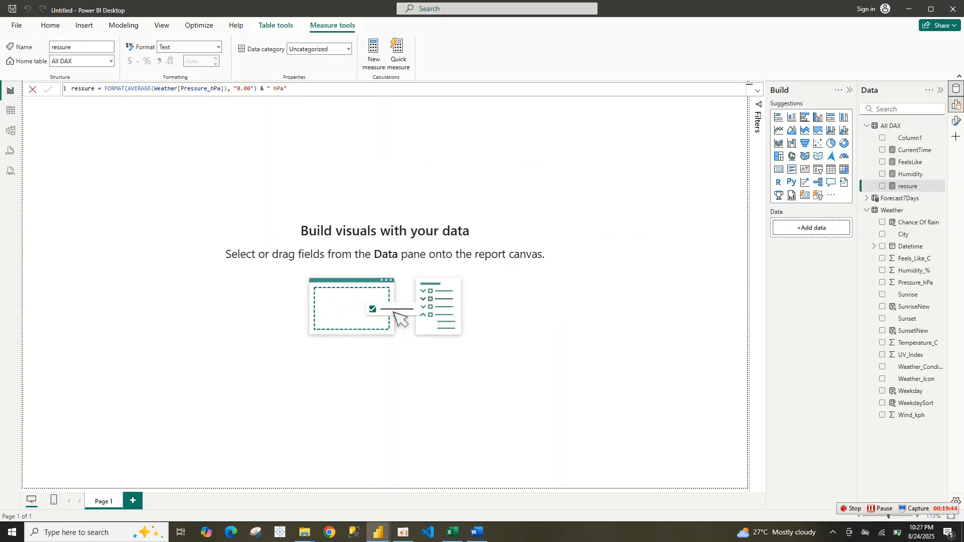
Create a new measure from the pasted formulas, keeping only the Temp line, removing its 10. prefix, and commit it
{"action": "left_click", "coordinate": [374, 52]}
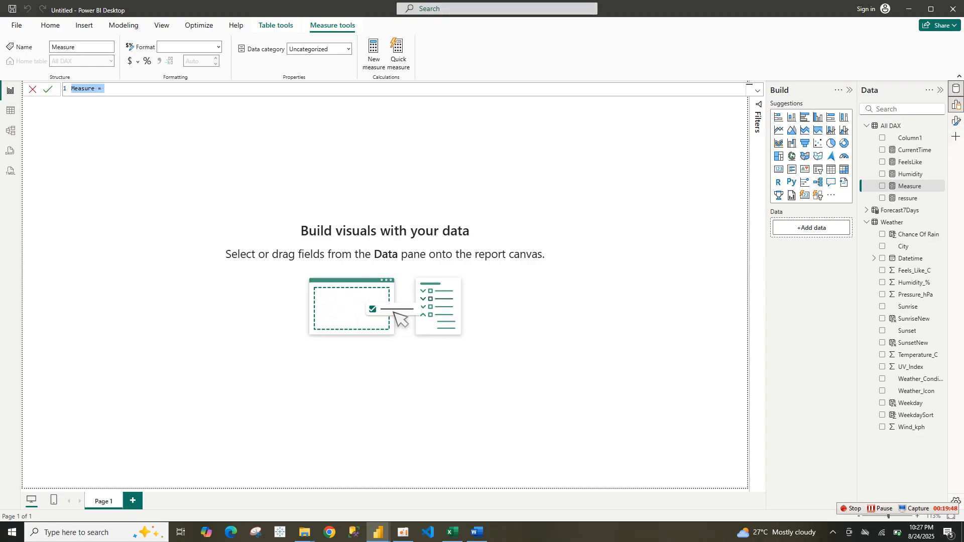
{"action": "type", "text": "10. Temp = FORMAT(AVERAGEA(Weather[Temperature_C]), \"0.00\") & \"°C\"  11. UVIndex = FORMAT(AVERAGE(Weather[UV_Index]), \"0.00\")  12. WindSpeed = FORMAT(AVERAGE(Weather[Wind_kph]), \"0.00\") & \" km/h\""}
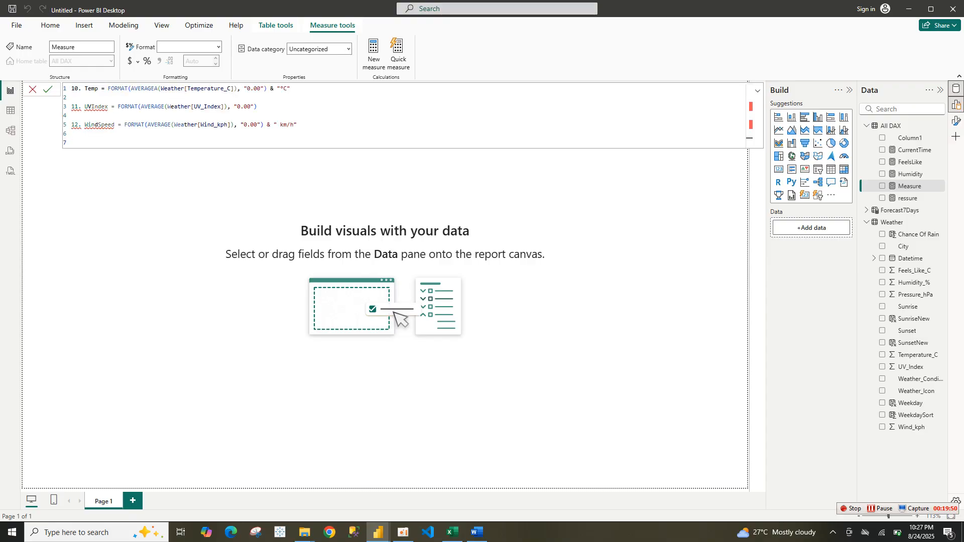
{"action": "left_click_drag", "start_coordinate": [297, 125], "coordinate": [71, 107]}
{"action": "key", "text": "ctrl+c"}
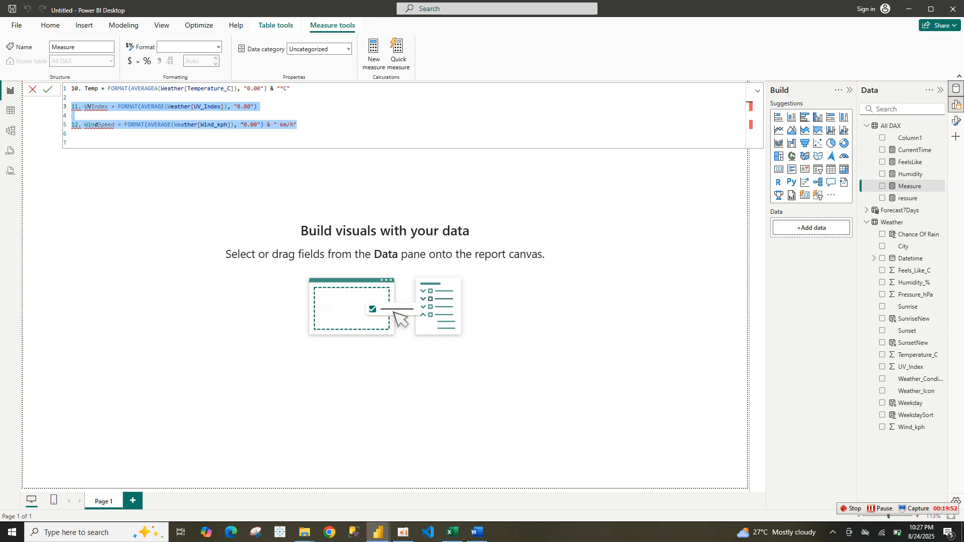
{"action": "key", "text": "Delete"}
{"action": "key", "text": "BackSpace"}
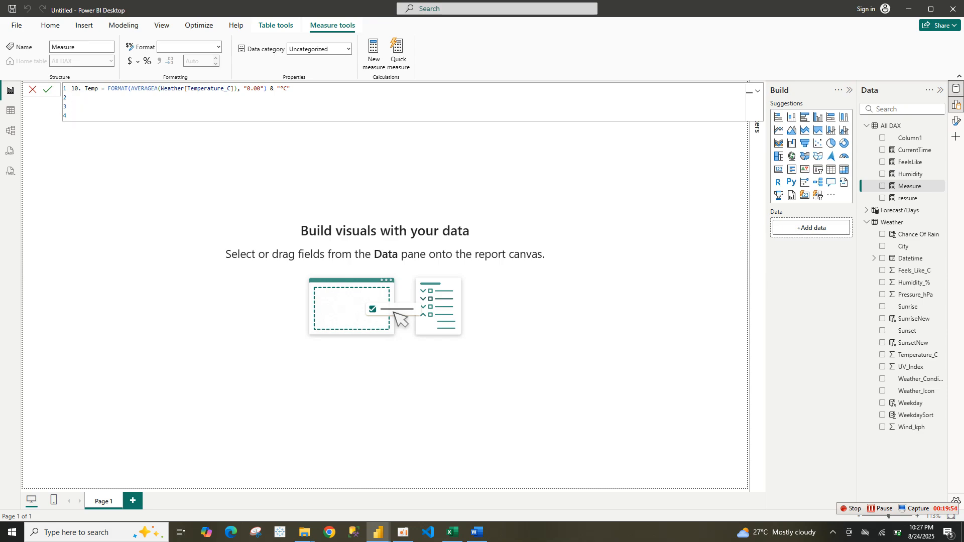
{"action": "left_click", "coordinate": [84, 89]}
{"action": "key", "text": "BackSpace"}
{"action": "key", "text": "BackSpace"}
{"action": "key", "text": "BackSpace"}
{"action": "key", "text": "BackSpace"}
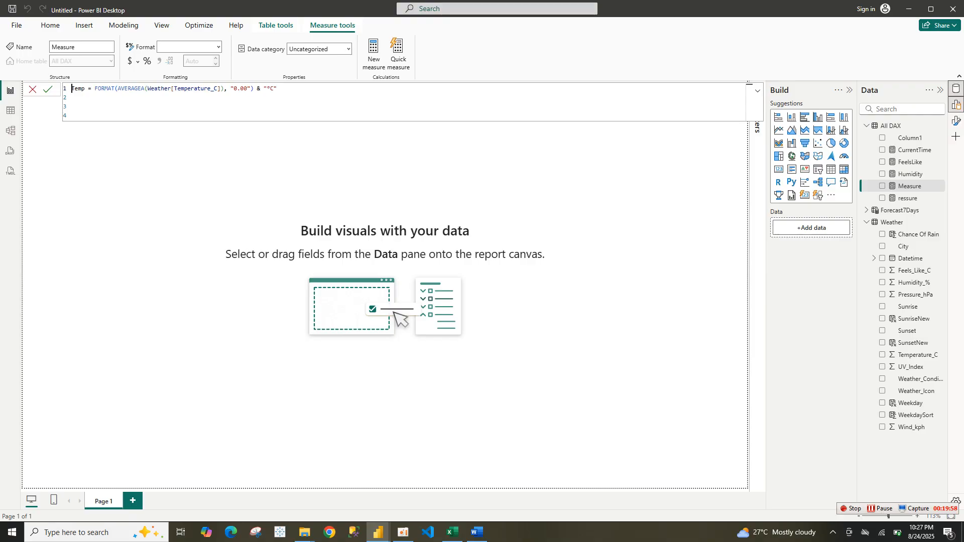
{"action": "key", "text": "Return"}
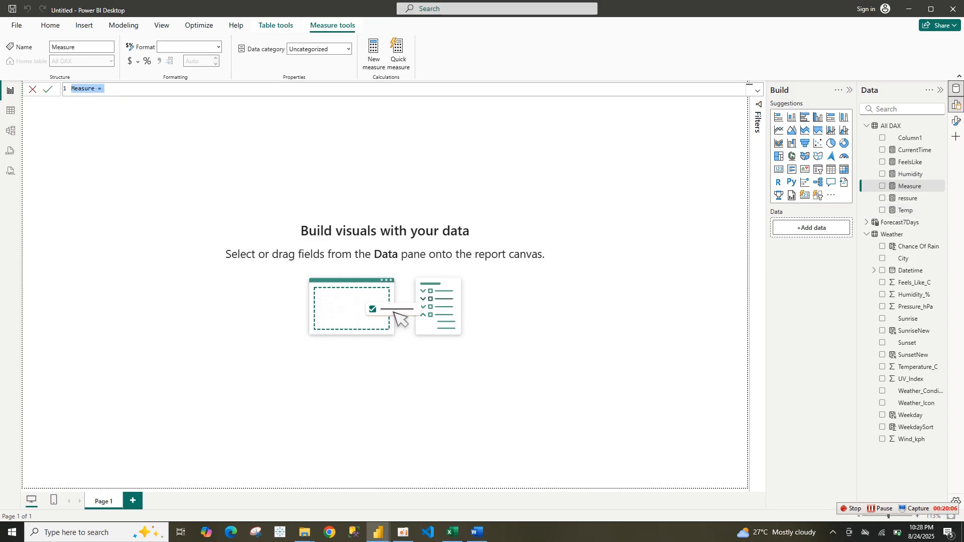
Paste the remaining formulas into a new measure, keep only the UVIndex line without its 11. prefix, and commit it
{"action": "key", "text": "ctrl+v"}
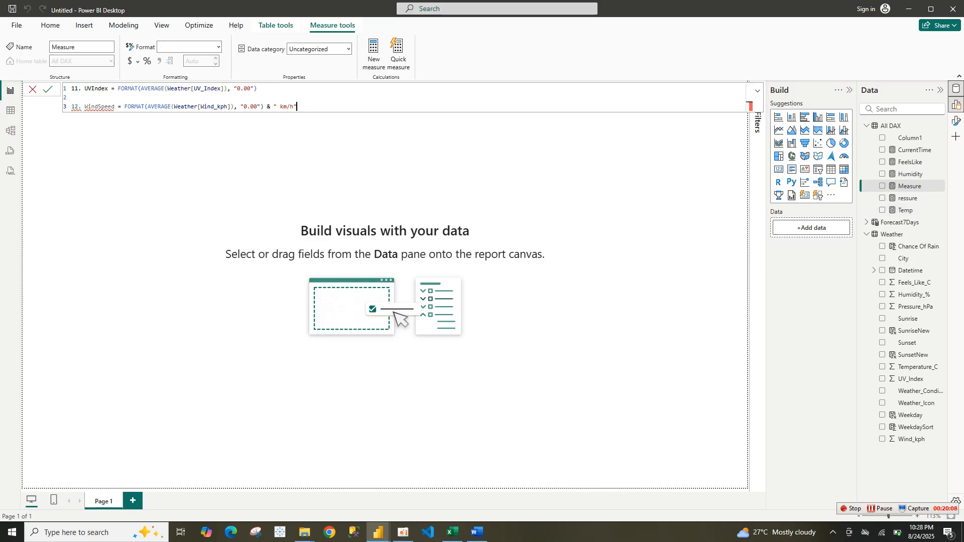
{"action": "key", "text": "shift+Home"}
{"action": "key", "text": "ctrl+c"}
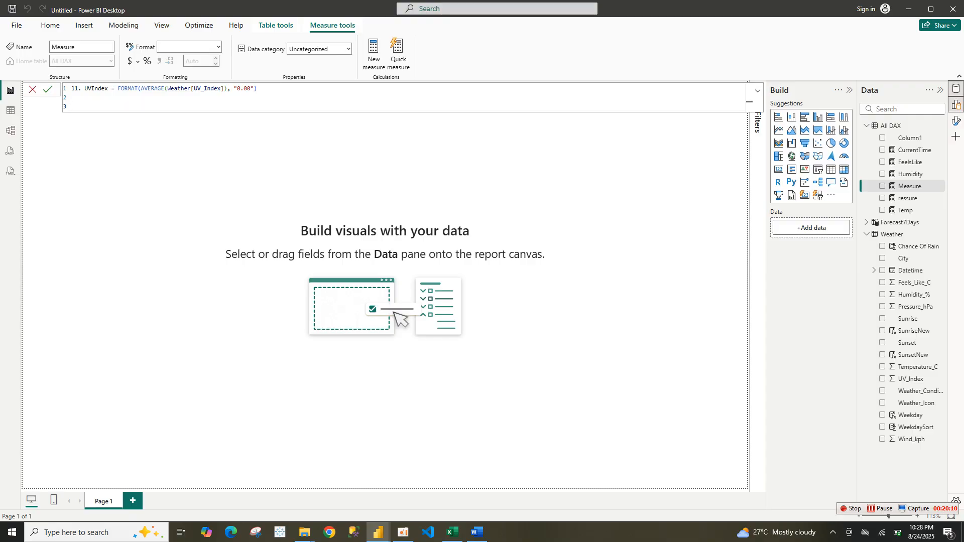
{"action": "left_click", "coordinate": [84, 89]}
{"action": "key", "text": "BackSpace"}
{"action": "key", "text": "BackSpace"}
{"action": "key", "text": "BackSpace"}
{"action": "key", "text": "BackSpace"}
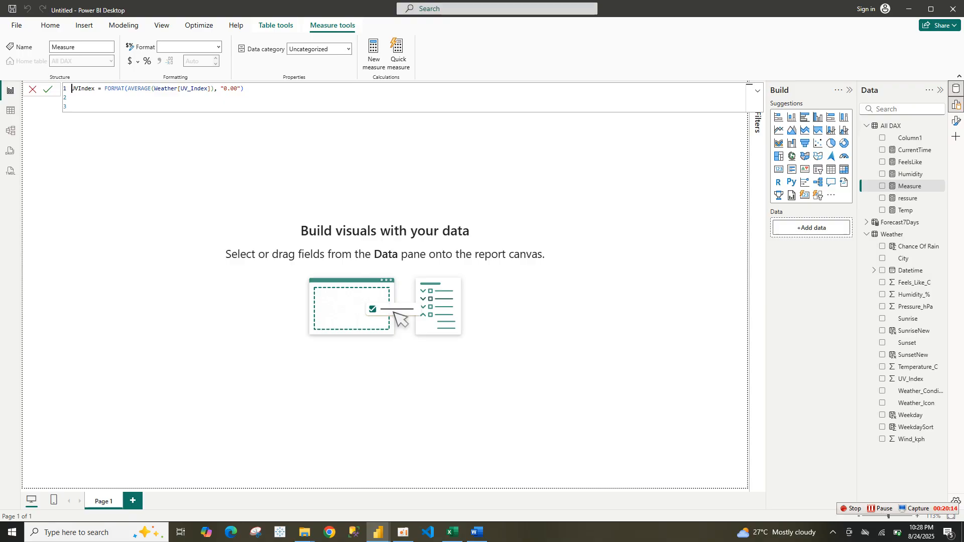
{"action": "key", "text": "Return"}
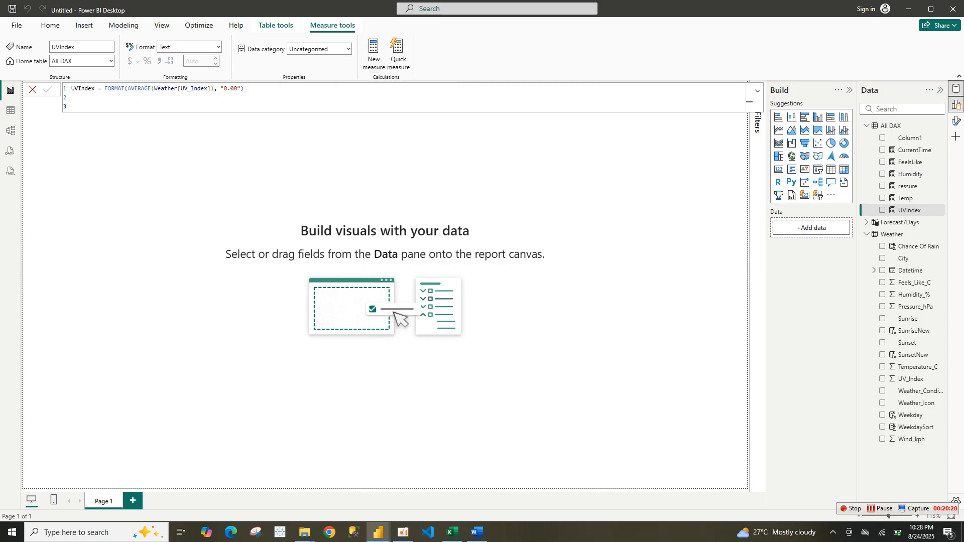
Add a new measure with the pasted WindSpeed formula, delete its 12. prefix, commit it and close the formula bar
{"action": "left_click", "coordinate": [374, 54]}
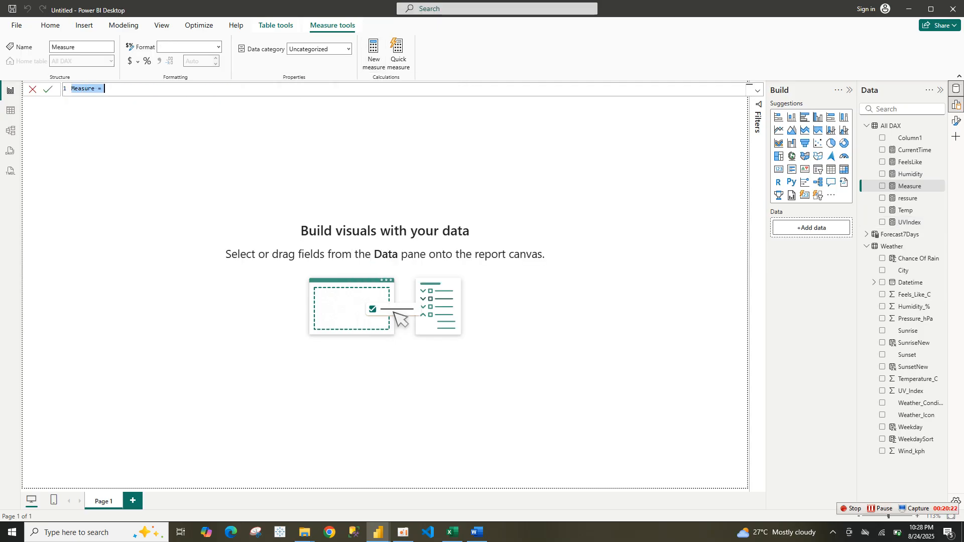
{"action": "key", "text": "ctrl+v"}
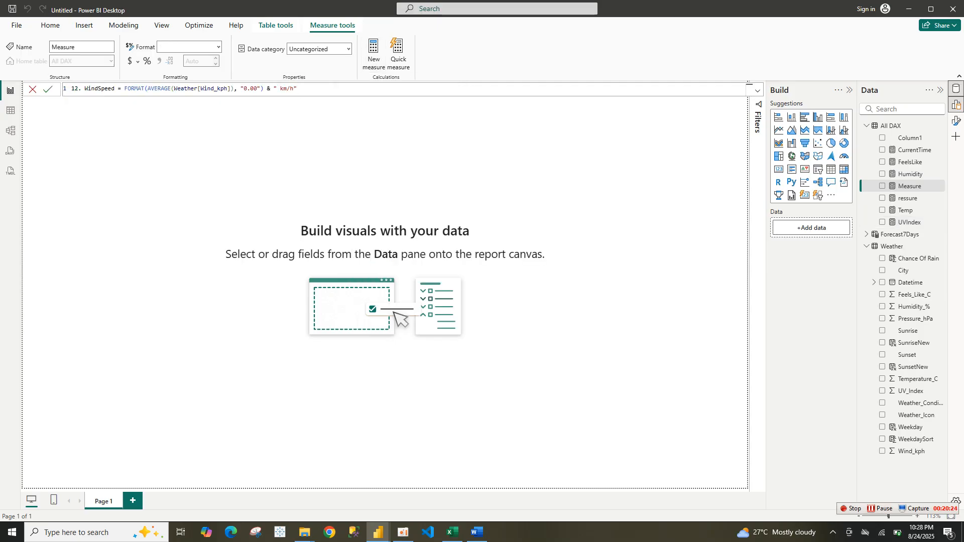
{"action": "left_click", "coordinate": [85, 88]}
{"action": "key", "text": "BackSpace"}
{"action": "key", "text": "BackSpace"}
{"action": "key", "text": "BackSpace"}
{"action": "key", "text": "BackSpace"}
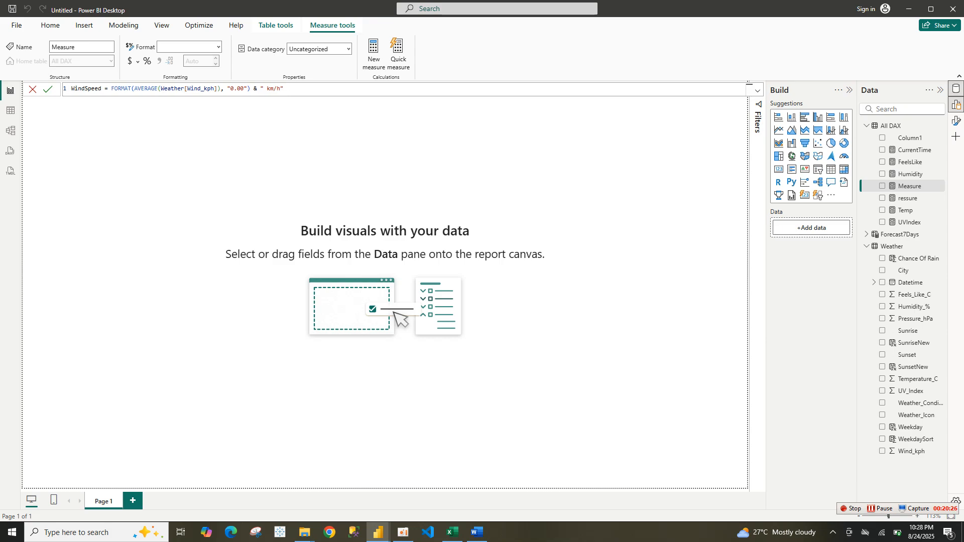
{"action": "key", "text": "Return"}
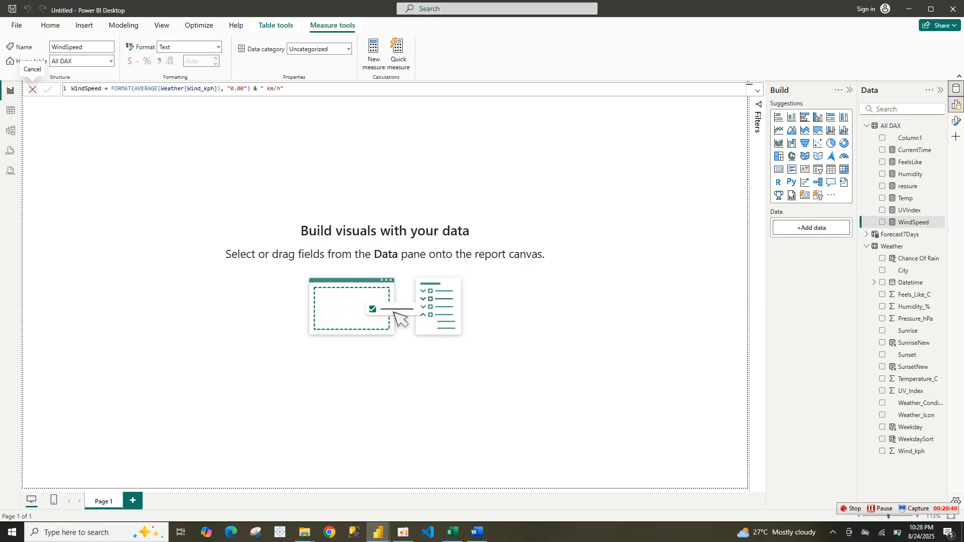
{"action": "left_click", "coordinate": [32, 89]}
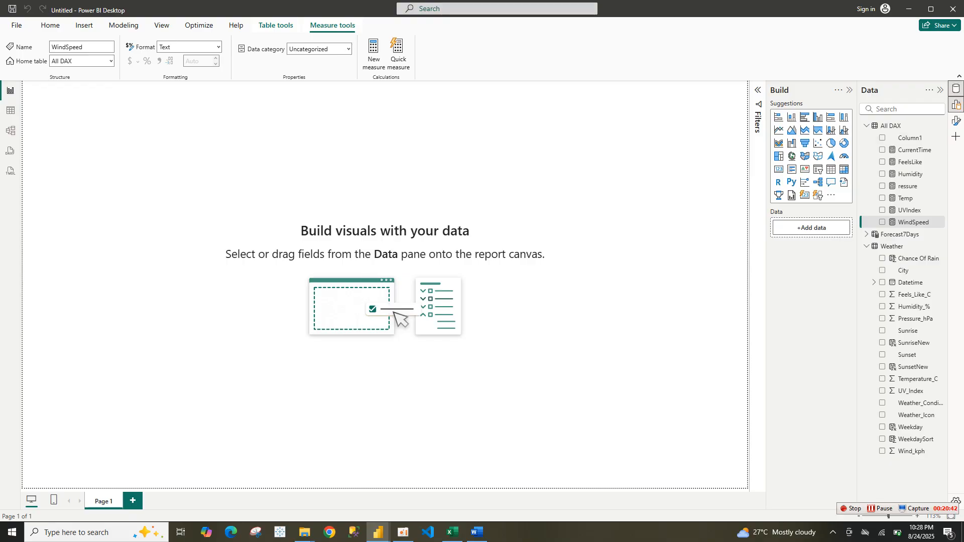
Delete Column1 from the All DAX table in the model
{"action": "left_click", "coordinate": [941, 137]}
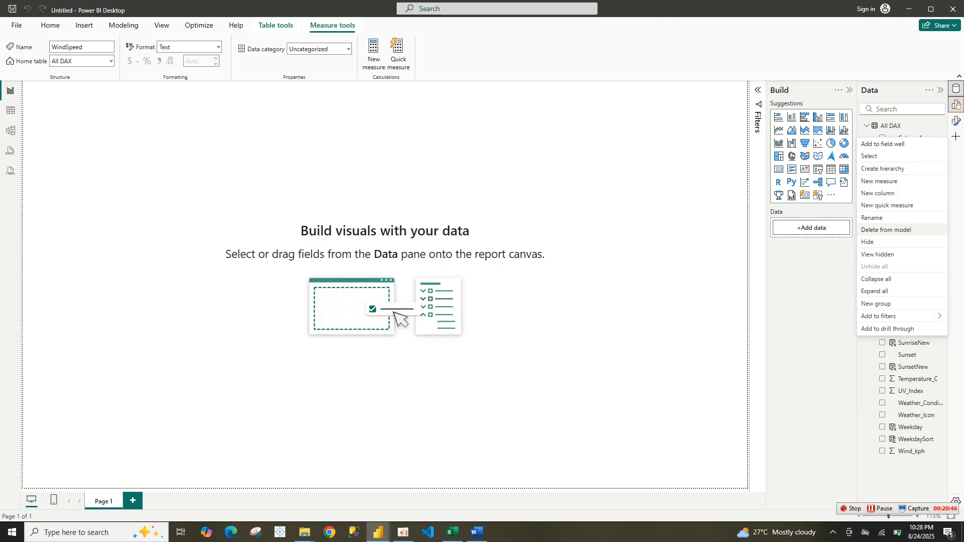
{"action": "left_click", "coordinate": [886, 230]}
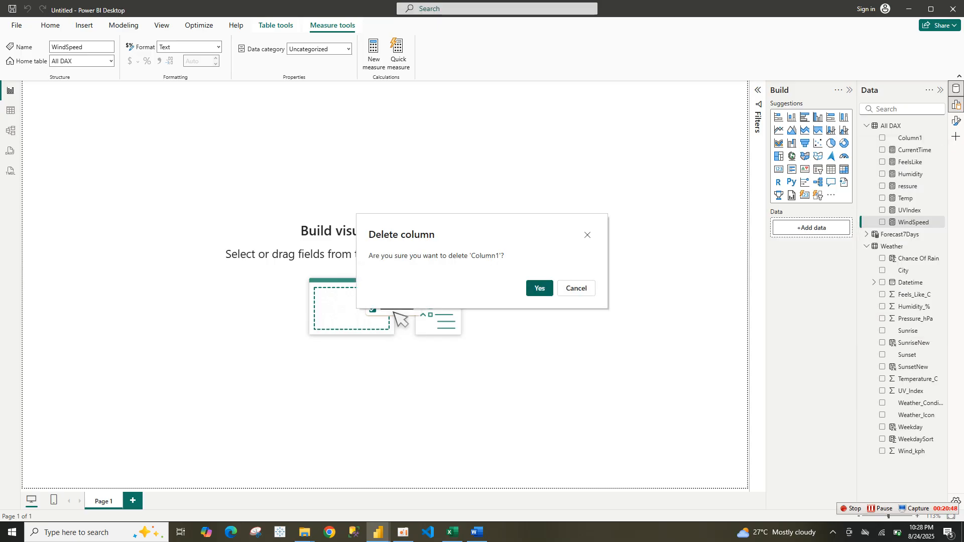
{"action": "left_click", "coordinate": [539, 288]}
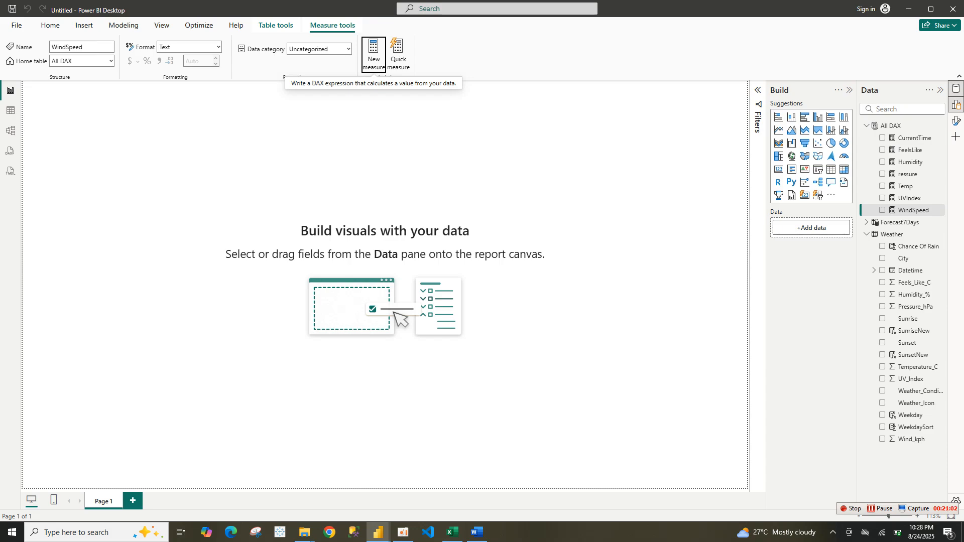
Set the report canvas background image to Picture1.png from the Downloads folder
{"action": "right_click", "coordinate": [628, 161]}
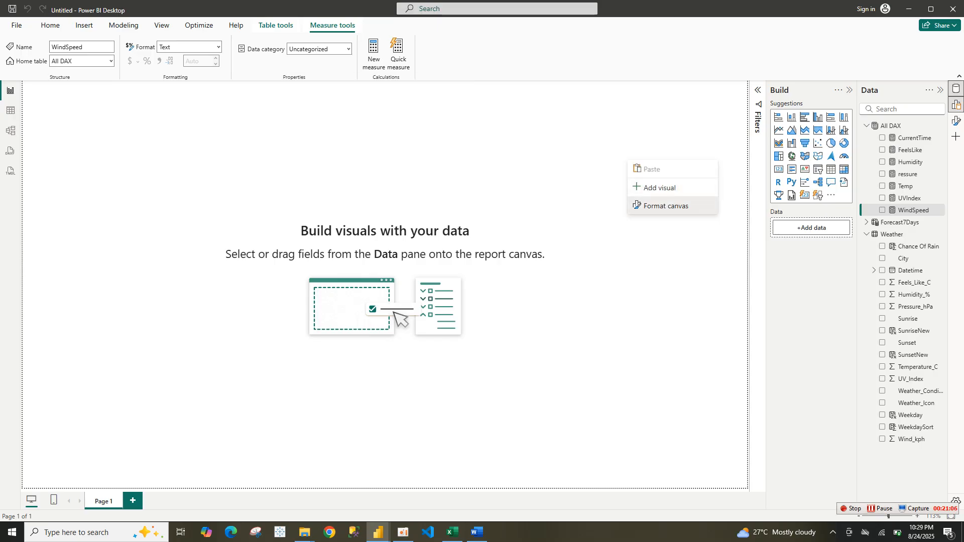
{"action": "left_click", "coordinate": [667, 206]}
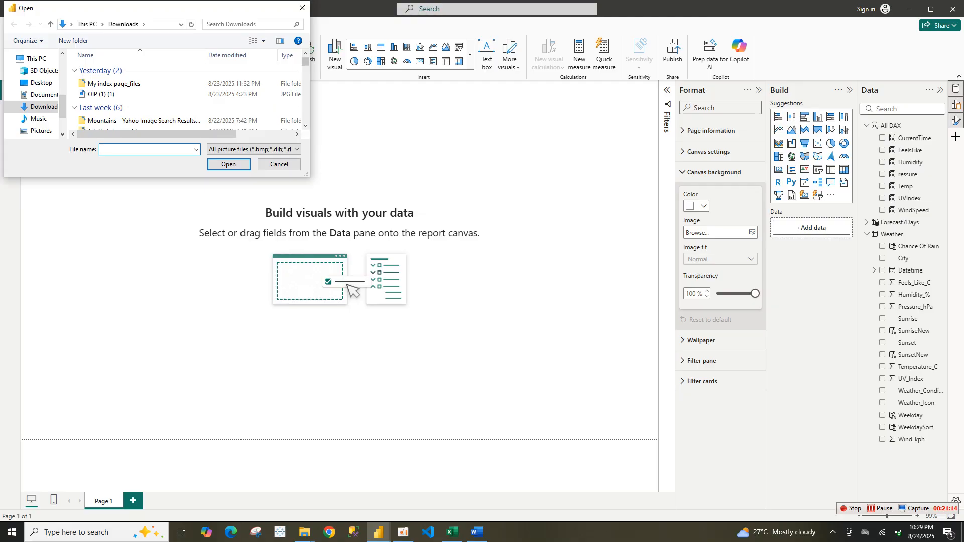
{"action": "scroll", "coordinate": [186, 96], "scroll_direction": "down", "scroll_amount": 1}
{"action": "scroll", "coordinate": [185, 100], "scroll_direction": "down", "scroll_amount": 1}
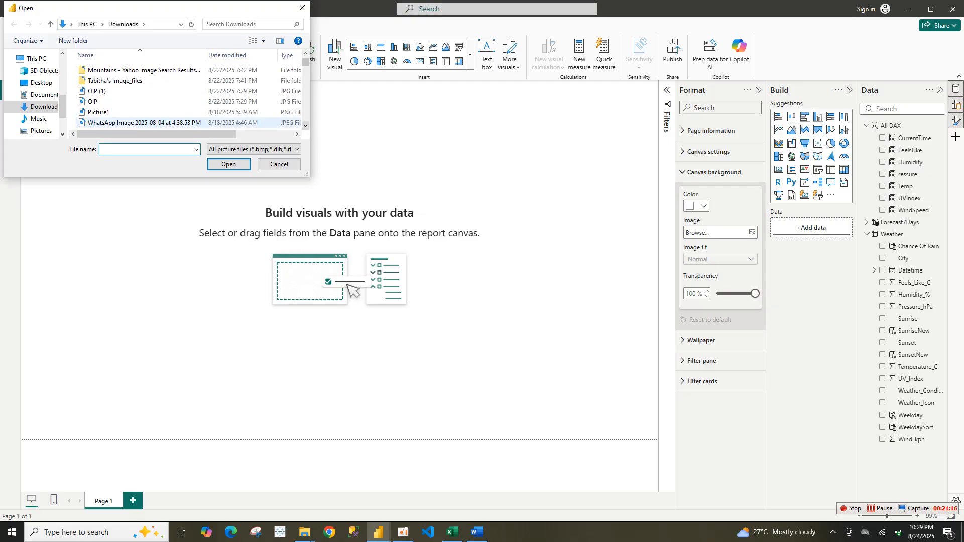
{"action": "double_click", "coordinate": [99, 114]}
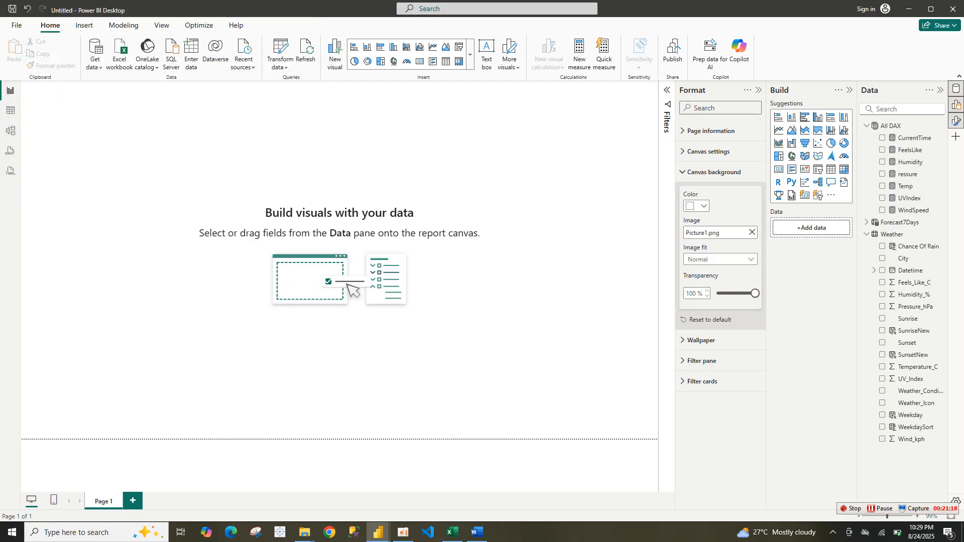
Set the canvas background image fit to Fit and its transparency to 0%
{"action": "left_click", "coordinate": [722, 260]}
{"action": "left_click", "coordinate": [716, 284]}
{"action": "left_click_drag", "start_coordinate": [755, 293], "coordinate": [718, 293]}
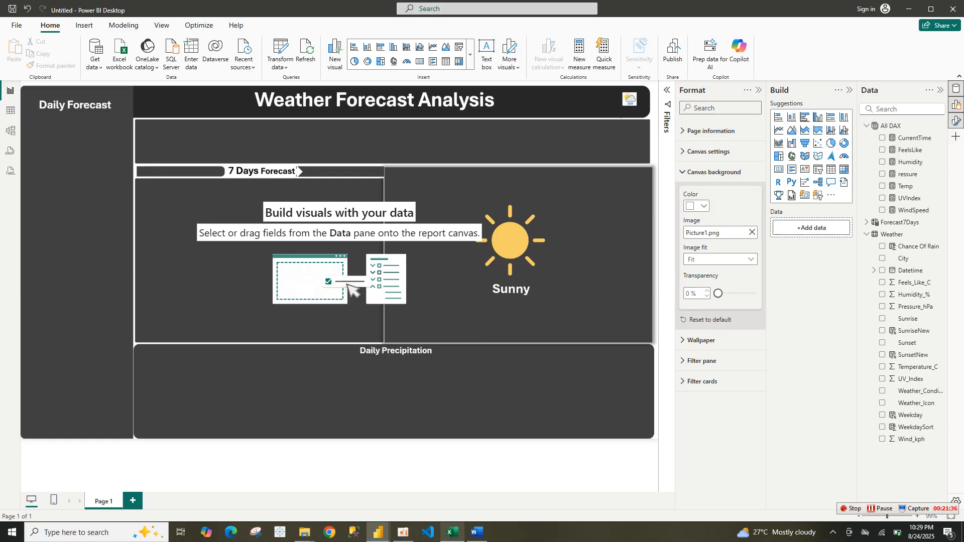
Switch to the original weather update report, view its Dashboard page for reference, then return to the new report
{"action": "mouse_move", "coordinate": [379, 532]}
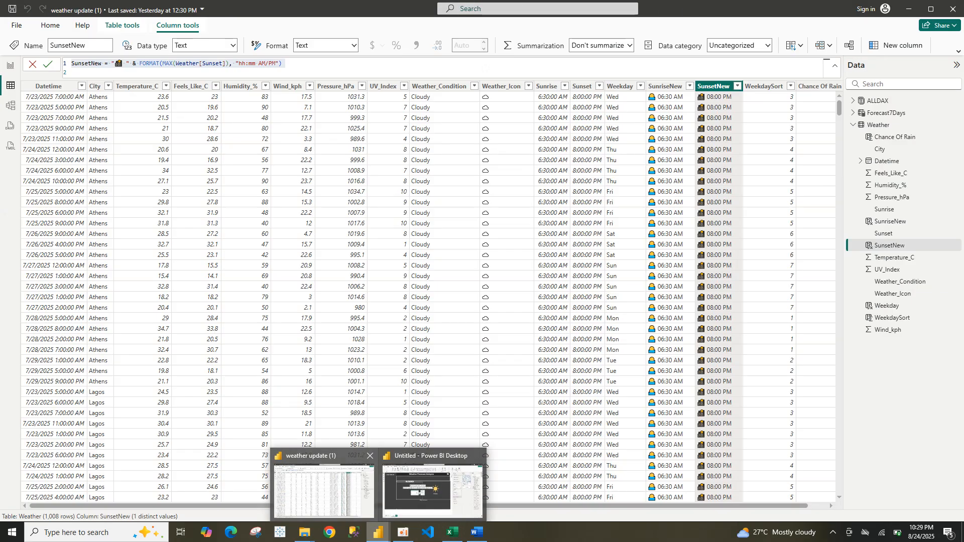
{"action": "left_click", "coordinate": [324, 490]}
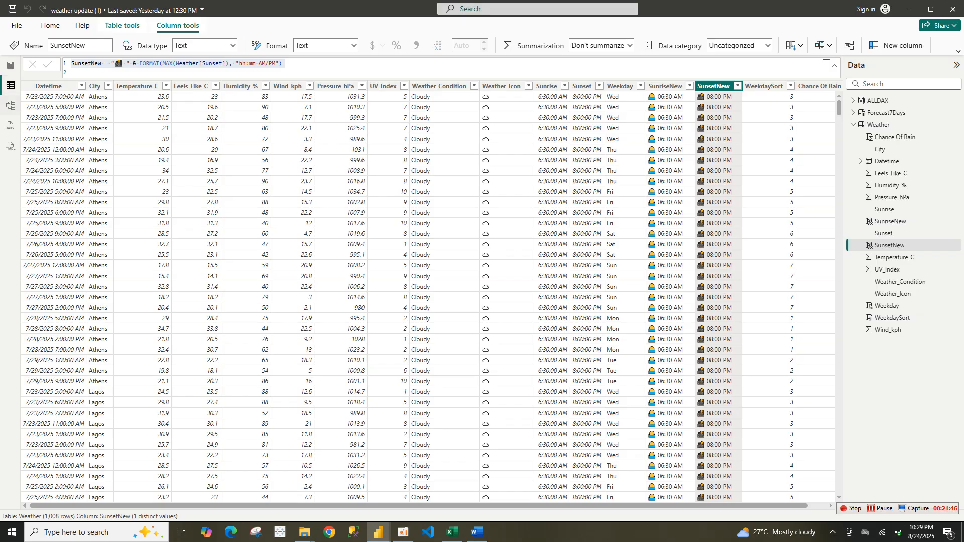
{"action": "left_click", "coordinate": [10, 105]}
{"action": "left_click", "coordinate": [10, 85]}
{"action": "left_click", "coordinate": [10, 65]}
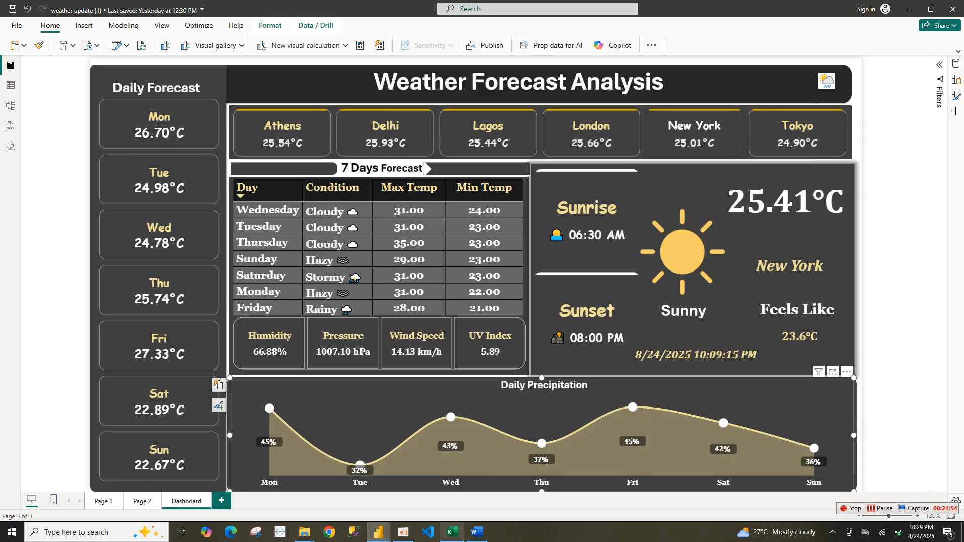
{"action": "mouse_move", "coordinate": [378, 532]}
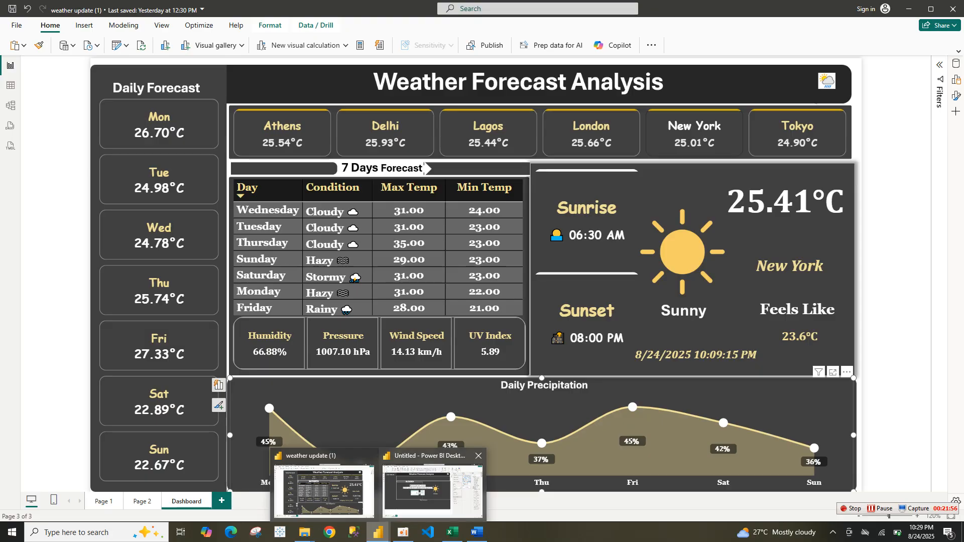
{"action": "left_click", "coordinate": [432, 490]}
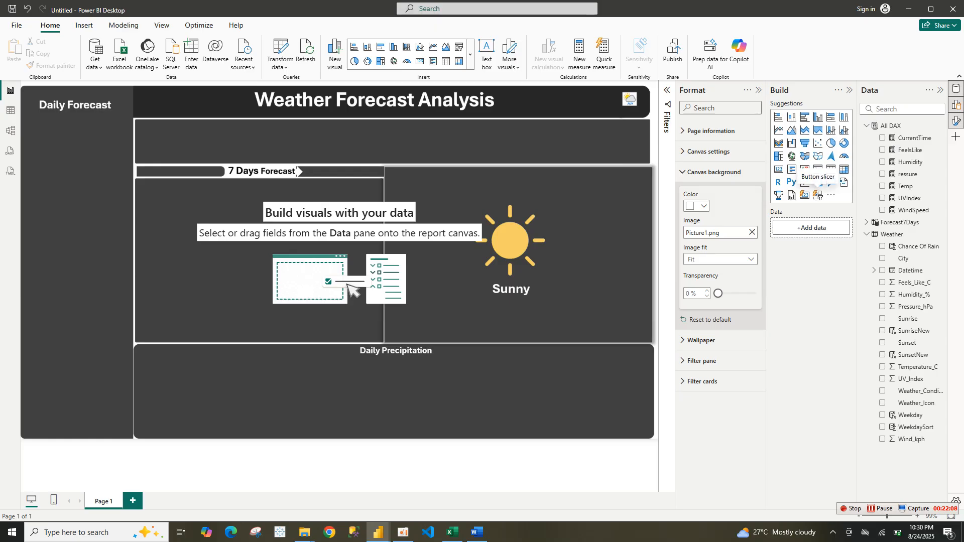
Insert a button slicer across the top band of the canvas and add the Weather City field to it
{"action": "left_click", "coordinate": [818, 195]}
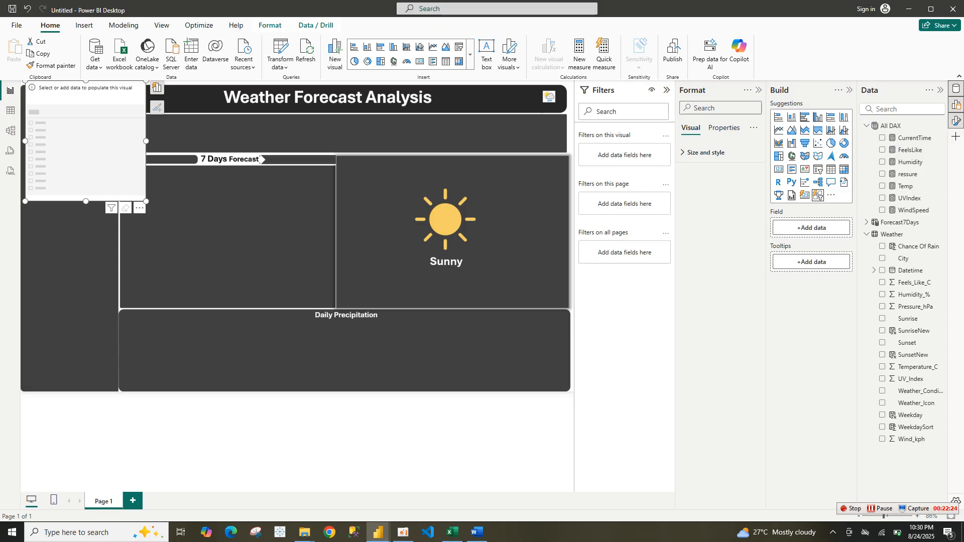
{"action": "left_click_drag", "start_coordinate": [146, 200], "coordinate": [378, 147]}
{"action": "left_click_drag", "start_coordinate": [201, 126], "coordinate": [308, 167]}
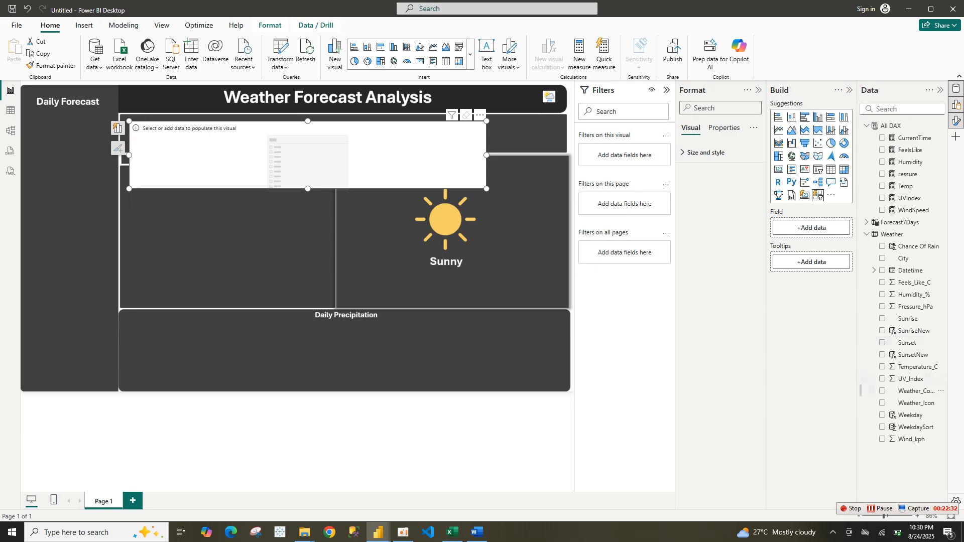
{"action": "left_click_drag", "start_coordinate": [862, 259], "coordinate": [804, 230]}
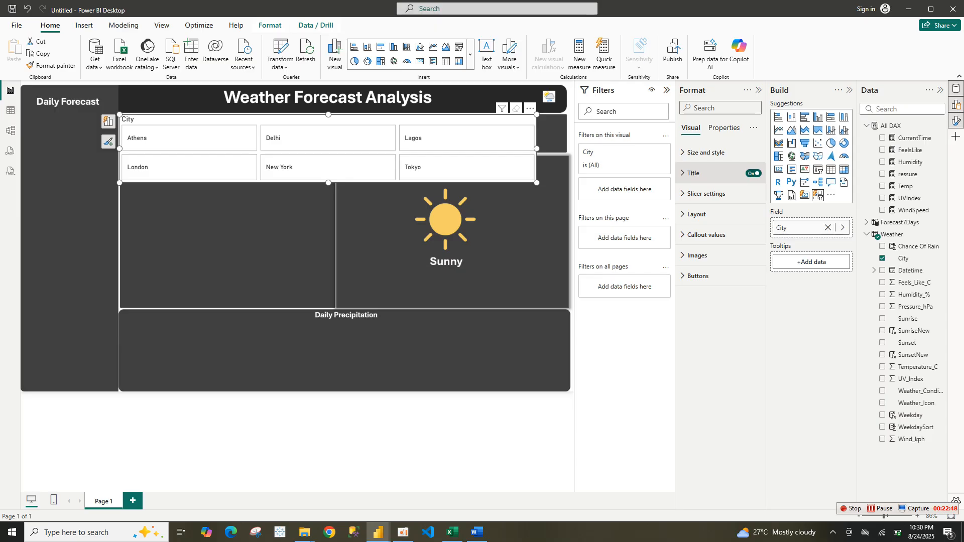
Turn off the City slicer's title
{"action": "left_click", "coordinate": [753, 173]}
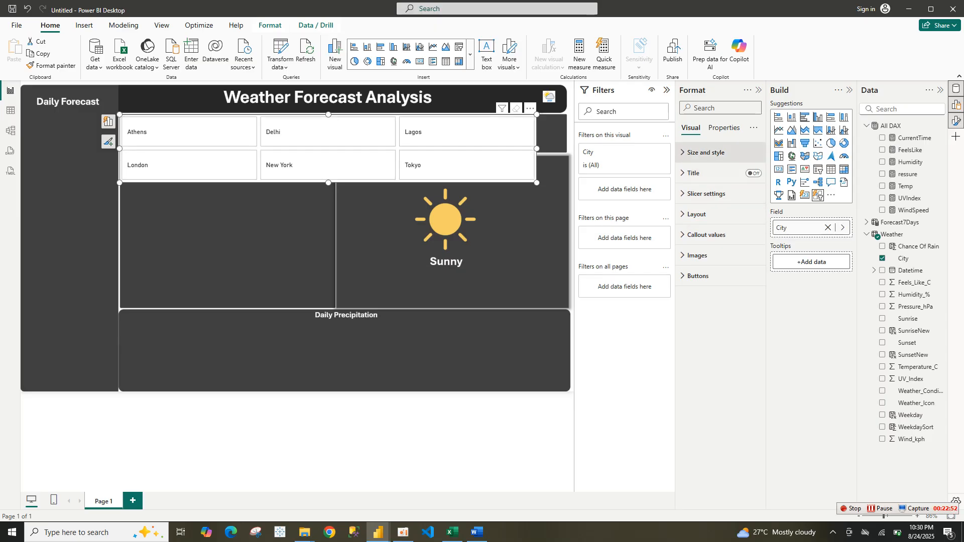
{"action": "left_click", "coordinate": [724, 128]}
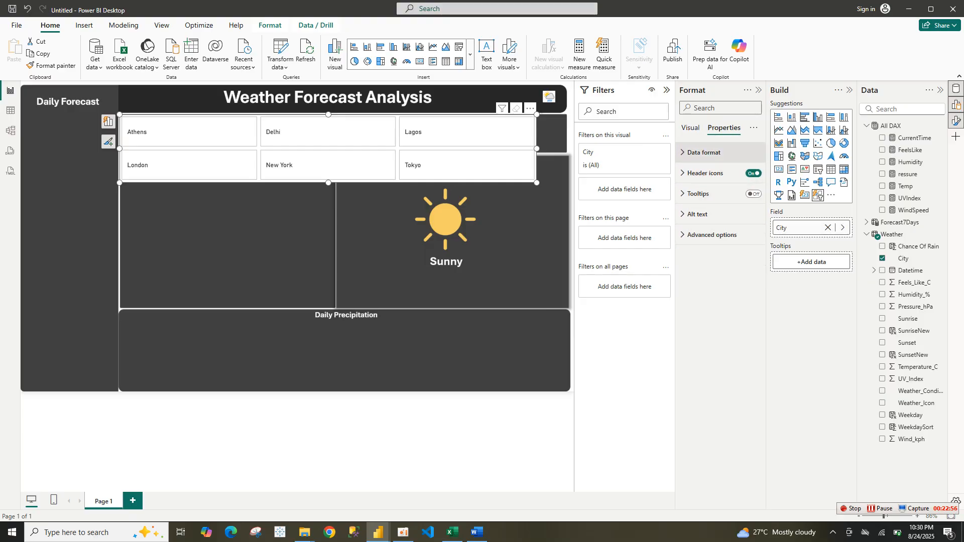
{"action": "left_click", "coordinate": [704, 152]}
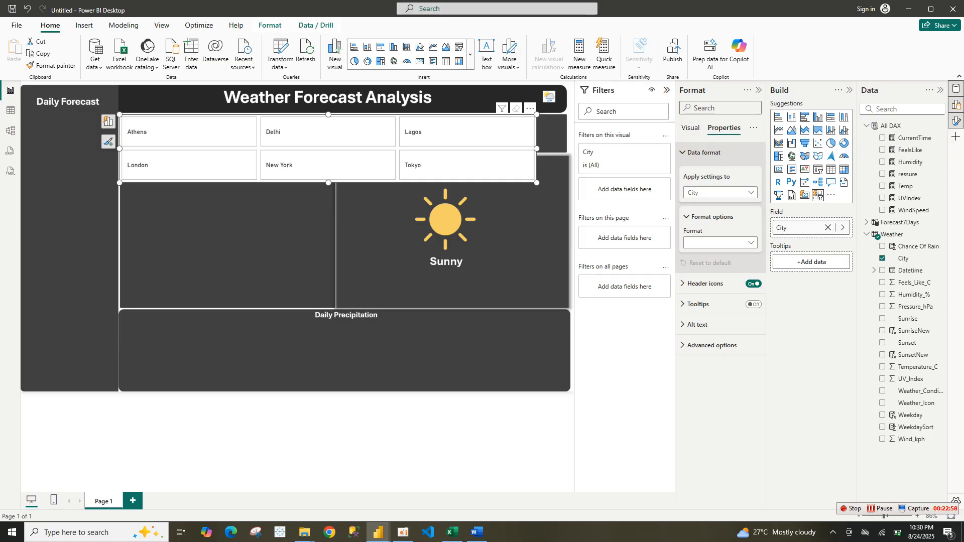
{"action": "left_click", "coordinate": [704, 153]}
{"action": "left_click", "coordinate": [690, 128]}
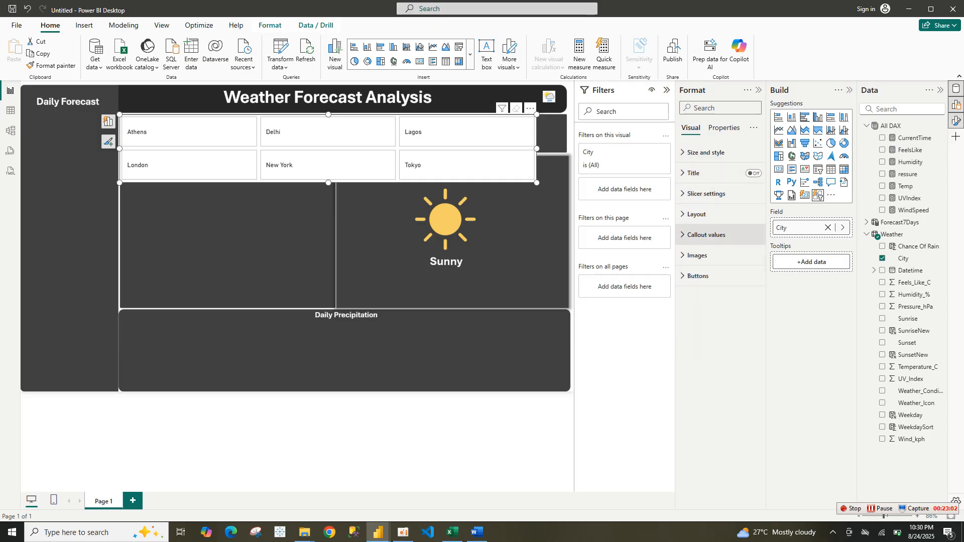
Set the City slicer's grid layout to 5 max rows and 6 columns so the cities line up in one row
{"action": "left_click", "coordinate": [697, 214]}
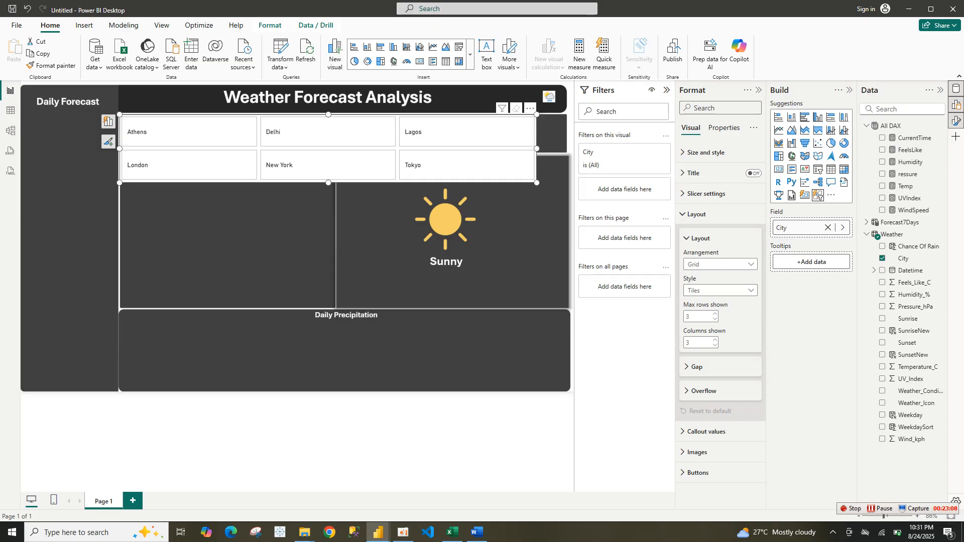
{"action": "left_click", "coordinate": [720, 264]}
{"action": "key", "text": "Escape"}
{"action": "left_click", "coordinate": [716, 319]}
{"action": "left_click", "coordinate": [715, 340]}
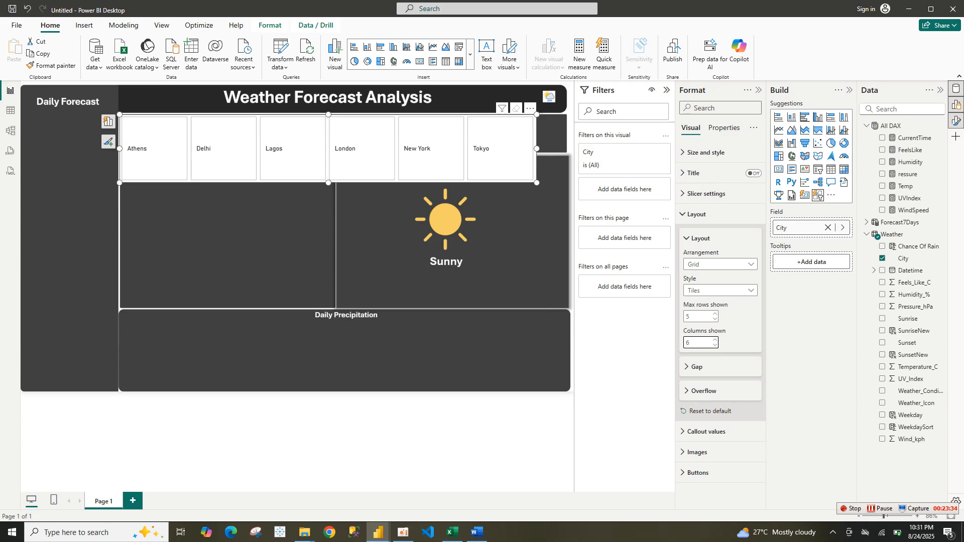
Resize the City slicer to stretch across the top band, about 1030 wide and 83 high
{"action": "left_click_drag", "start_coordinate": [537, 183], "coordinate": [567, 152]}
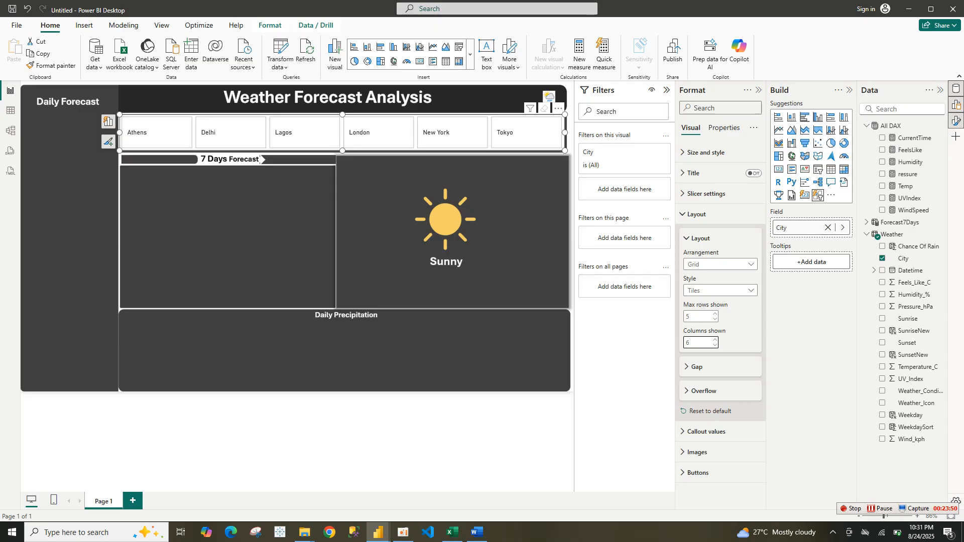
{"action": "left_click", "coordinate": [700, 239]}
{"action": "left_click", "coordinate": [706, 153]}
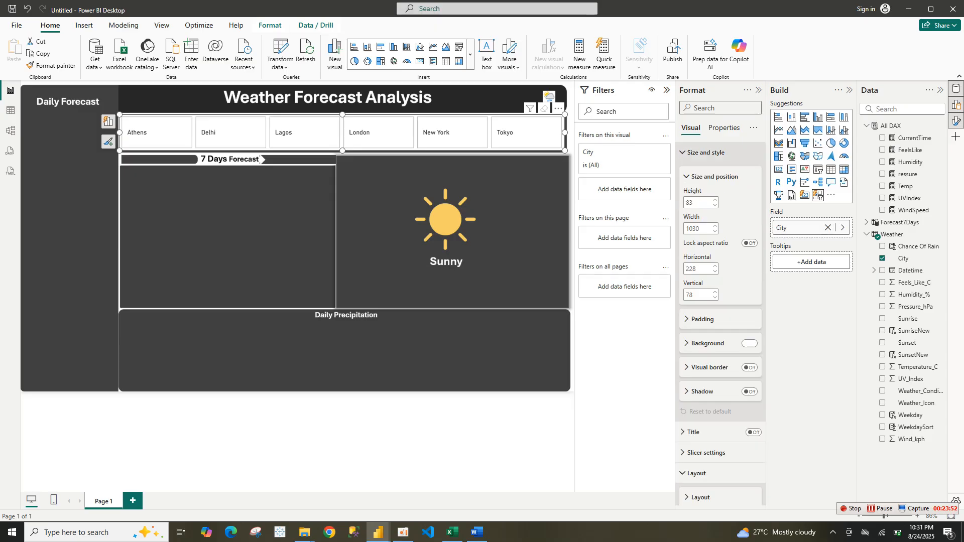
{"action": "left_click", "coordinate": [705, 152]}
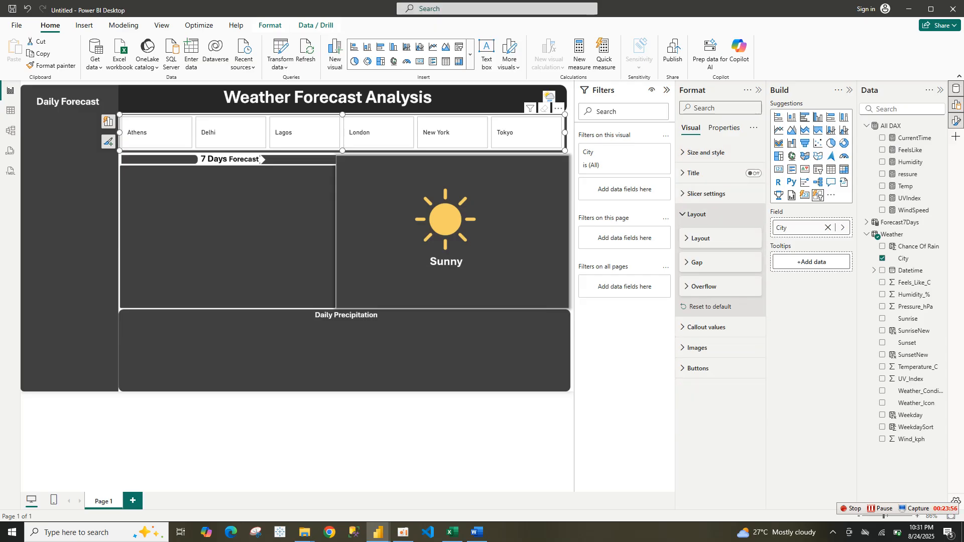
Change the slicer buttons' shape to Rounded Rectangle with 26 px rounded corners
{"action": "left_click", "coordinate": [698, 369]}
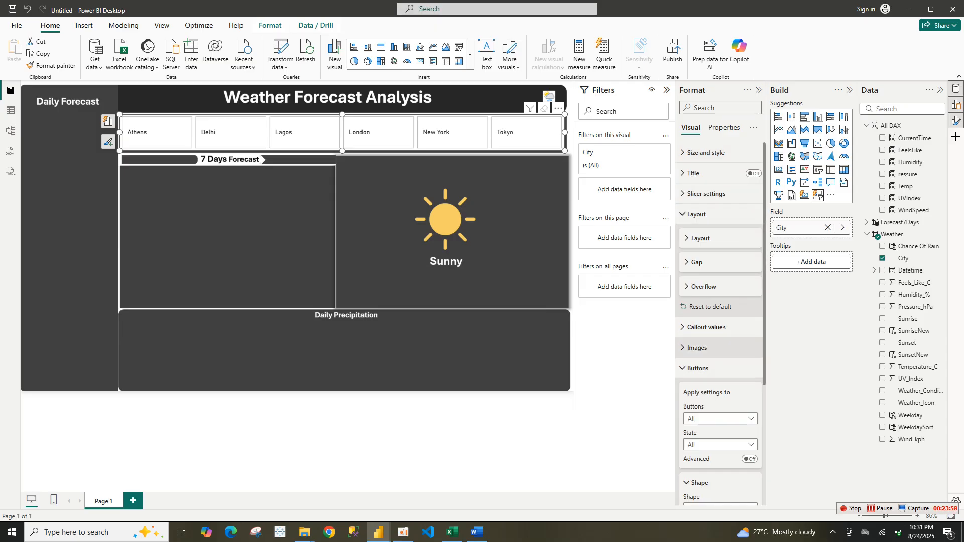
{"action": "scroll", "coordinate": [720, 302], "scroll_direction": "down", "scroll_amount": 4}
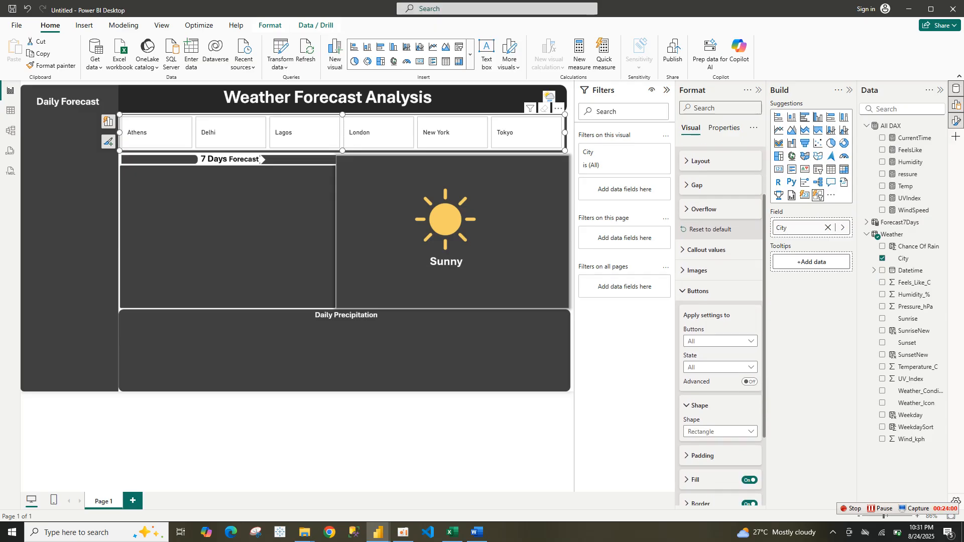
{"action": "left_click", "coordinate": [718, 331]}
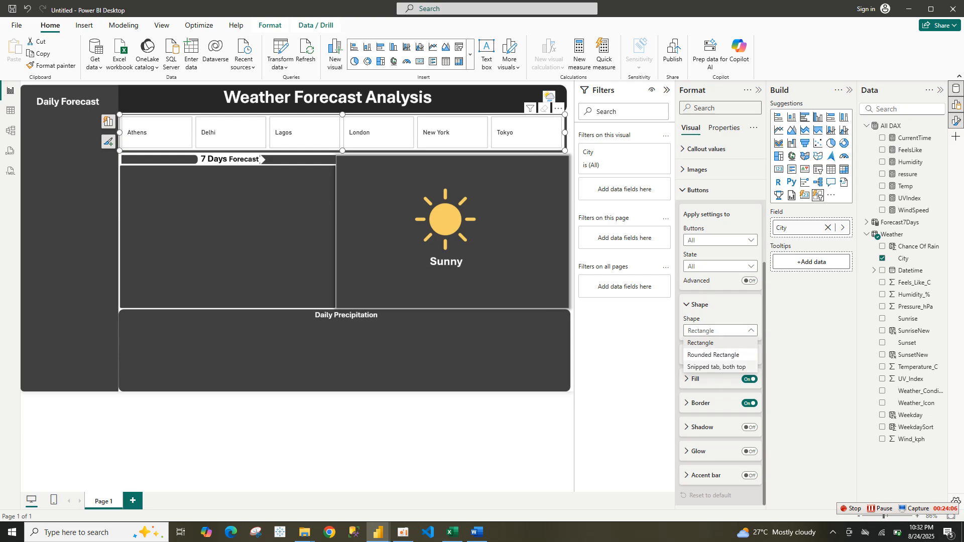
{"action": "key", "text": "Return"}
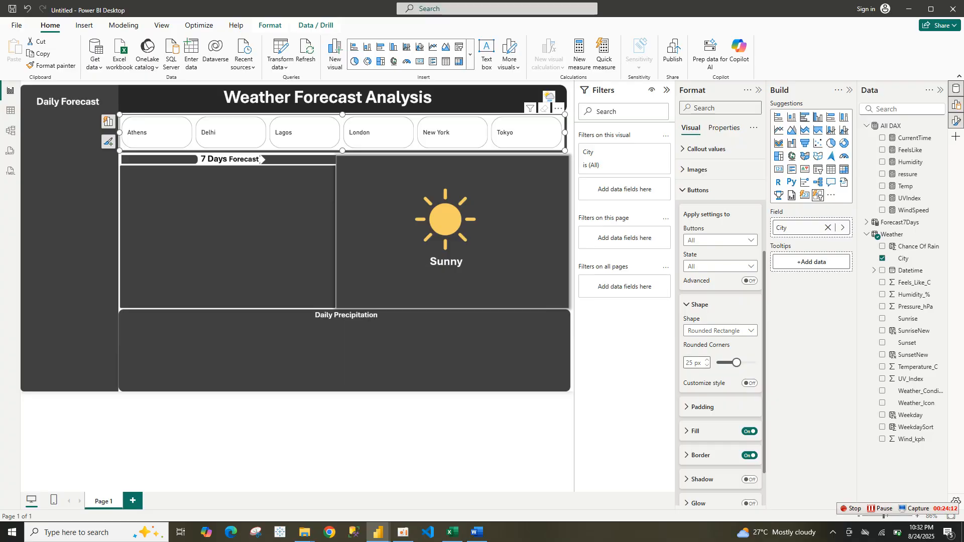
{"action": "key", "text": "Tab"}
{"action": "type", "text": "11"}
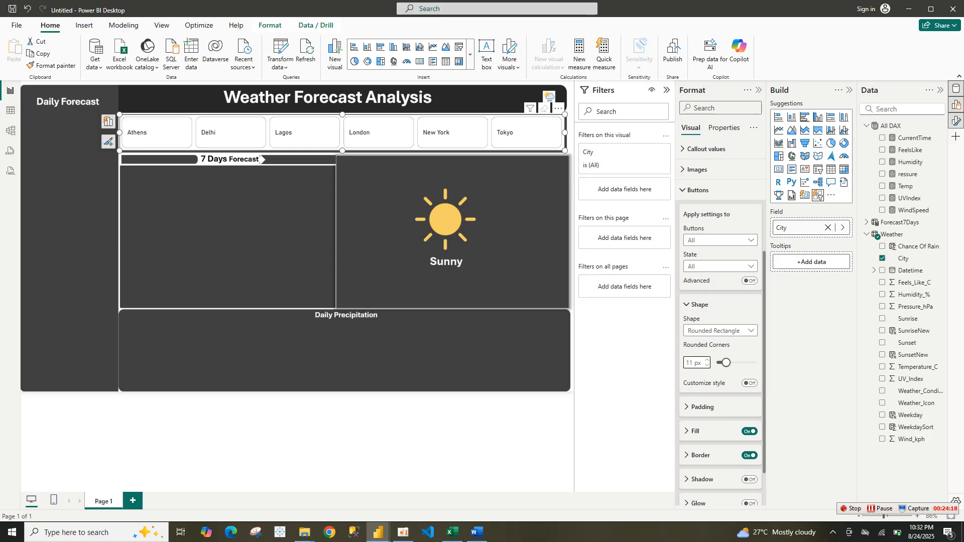
{"action": "key", "text": "BackSpace"}
{"action": "key", "text": "BackSpace"}
{"action": "type", "text": "26"}
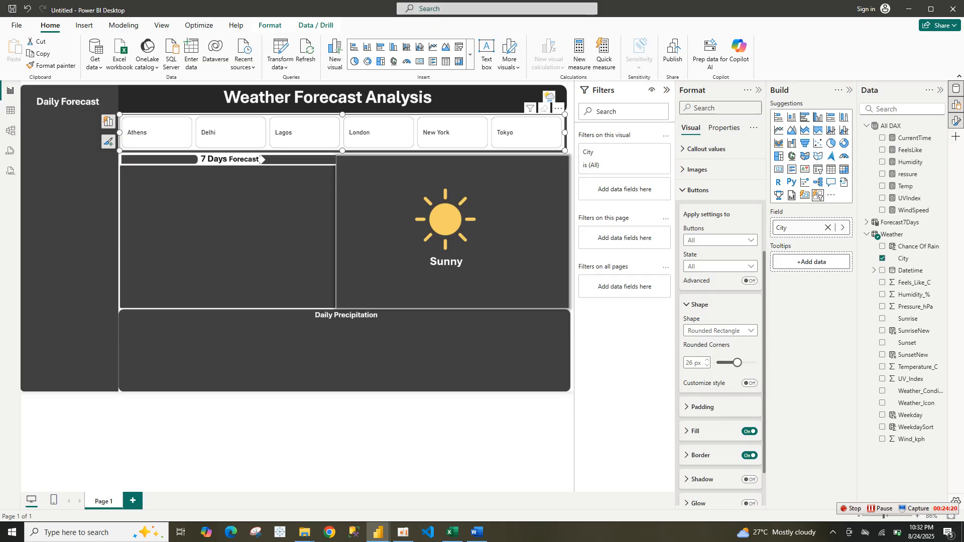
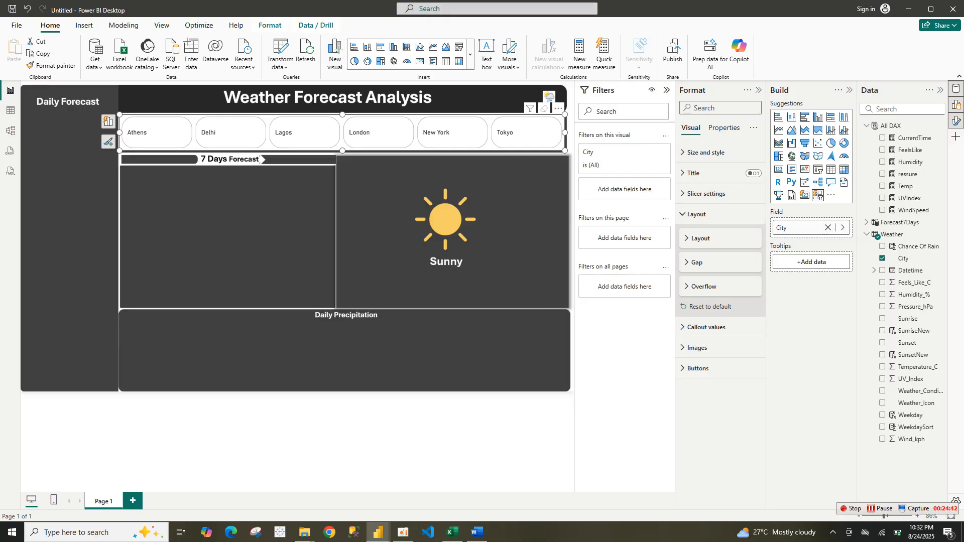
Turn on the City slicer's callout label and add the Temp measure as the label field
{"action": "left_click", "coordinate": [698, 214]}
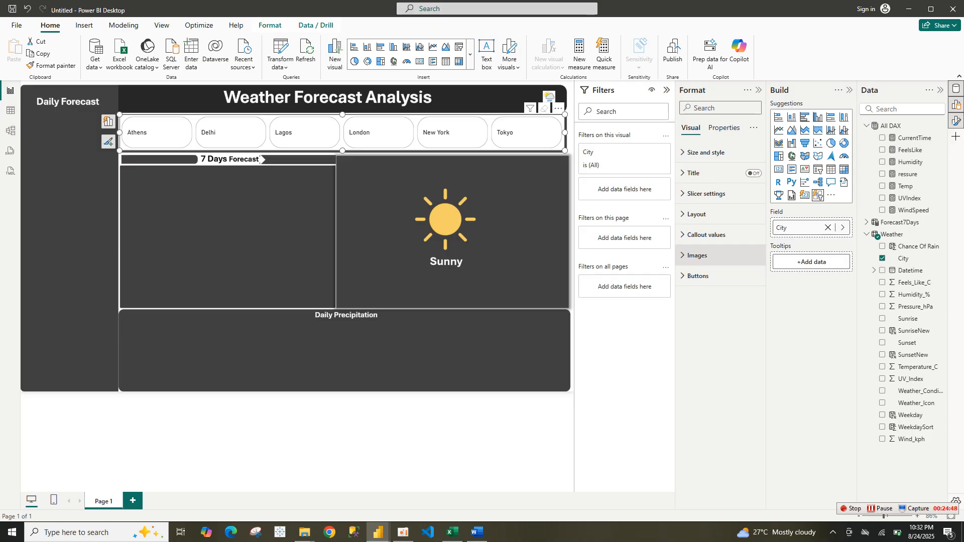
{"action": "left_click", "coordinate": [706, 234]}
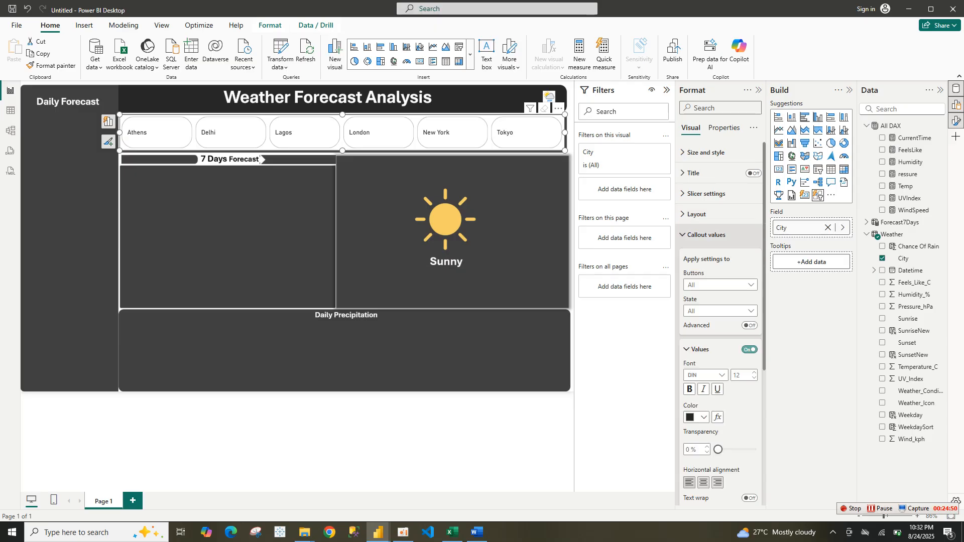
{"action": "left_click", "coordinate": [706, 234]}
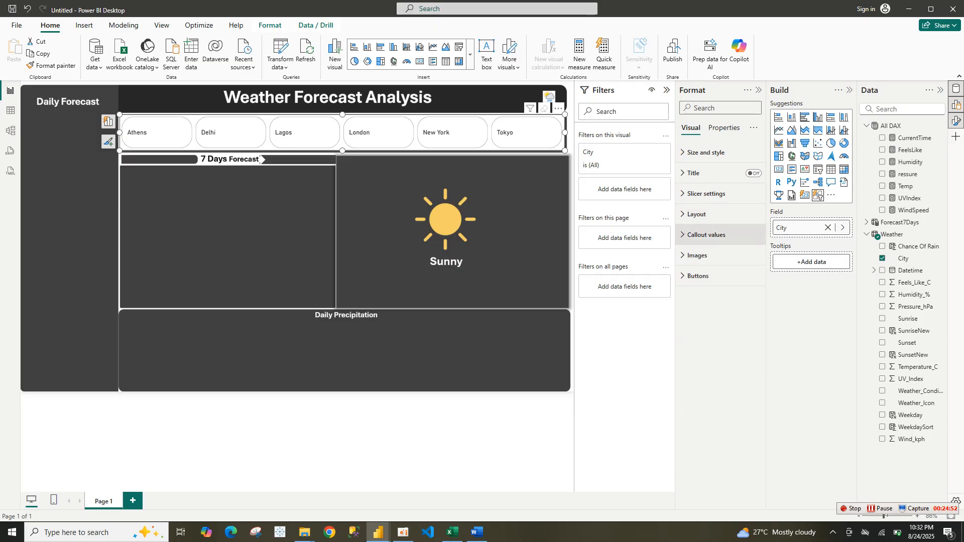
{"action": "left_click", "coordinate": [706, 235]}
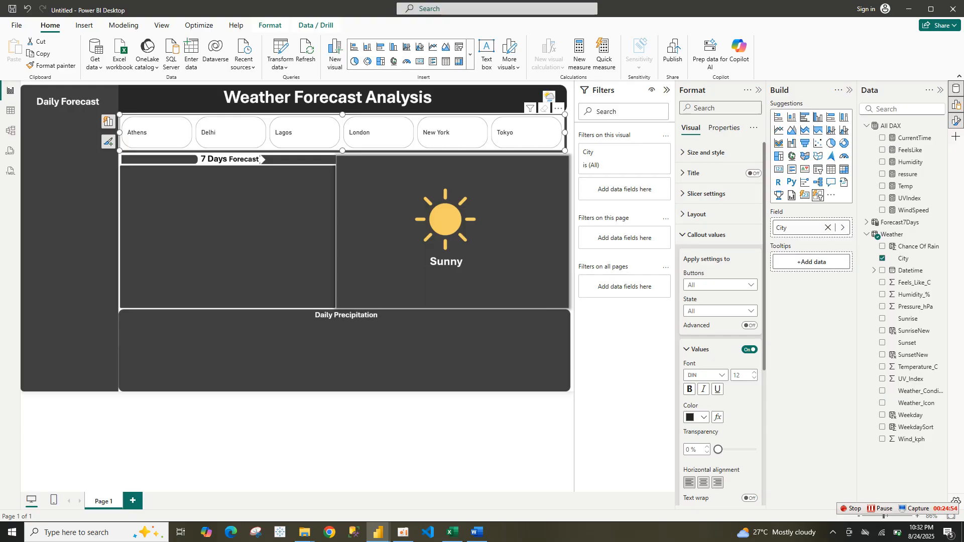
{"action": "scroll", "coordinate": [706, 235], "scroll_direction": "down", "scroll_amount": 4}
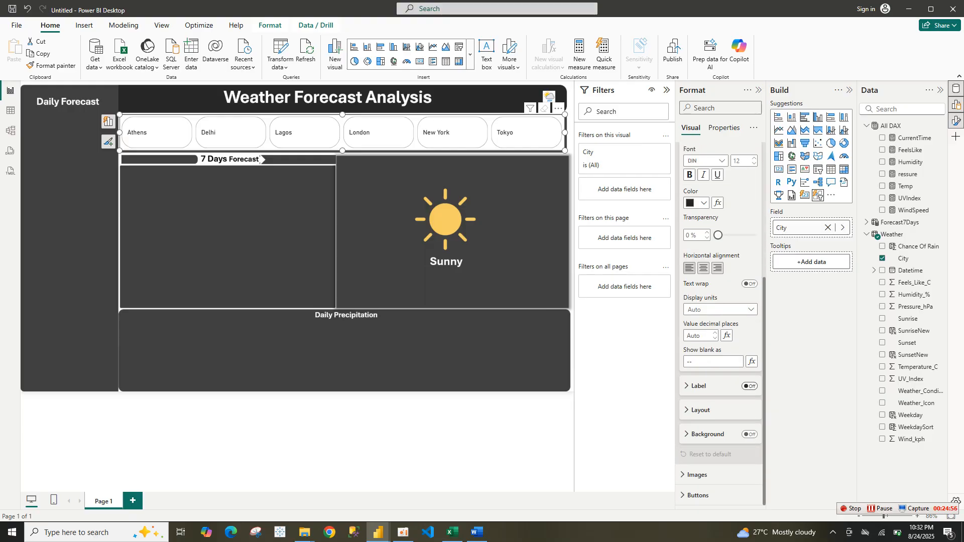
{"action": "left_click", "coordinate": [749, 387]}
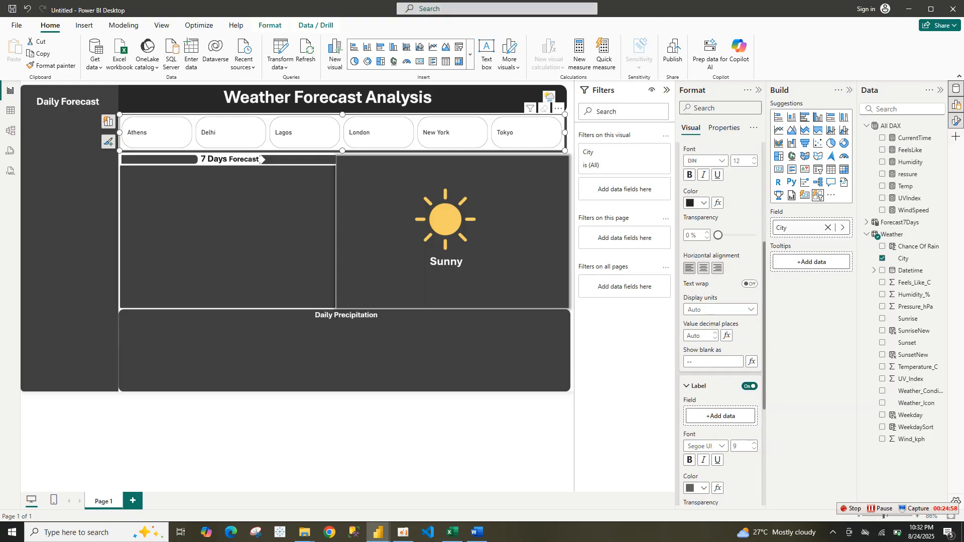
{"action": "scroll", "coordinate": [703, 363], "scroll_direction": "down", "scroll_amount": 4}
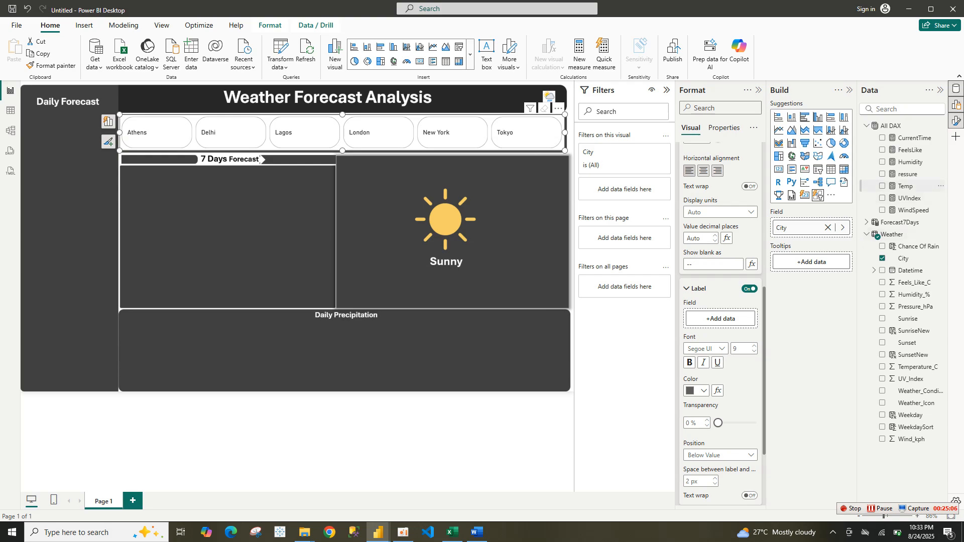
{"action": "left_click_drag", "start_coordinate": [905, 186], "coordinate": [721, 319]}
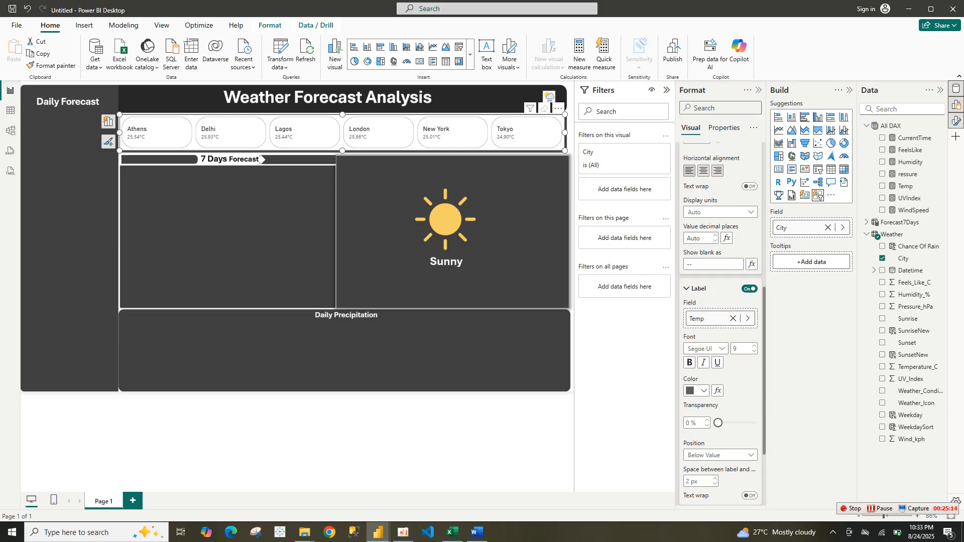
Format the slicer's callout values as centred, bold Comic Sans MS at size 14
{"action": "left_click", "coordinate": [704, 171]}
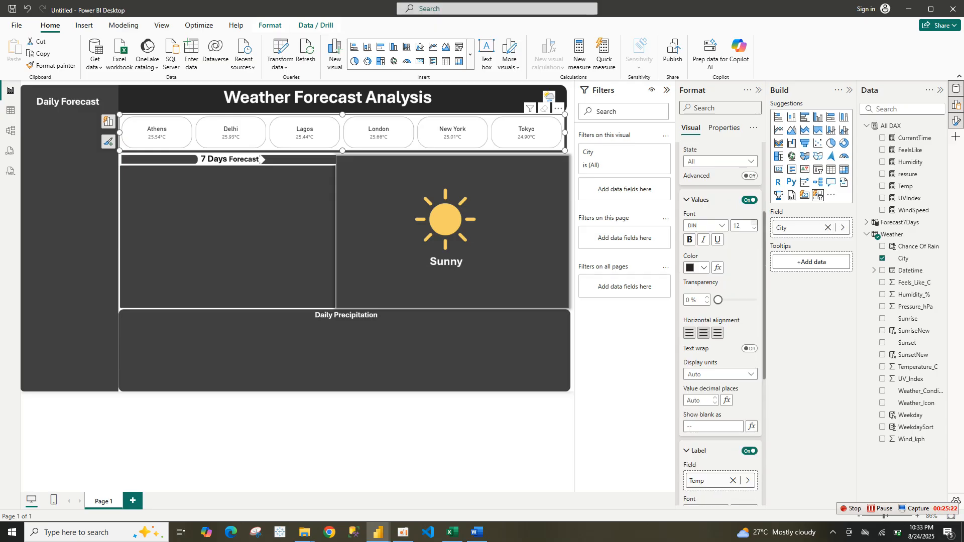
{"action": "left_click", "coordinate": [706, 225]}
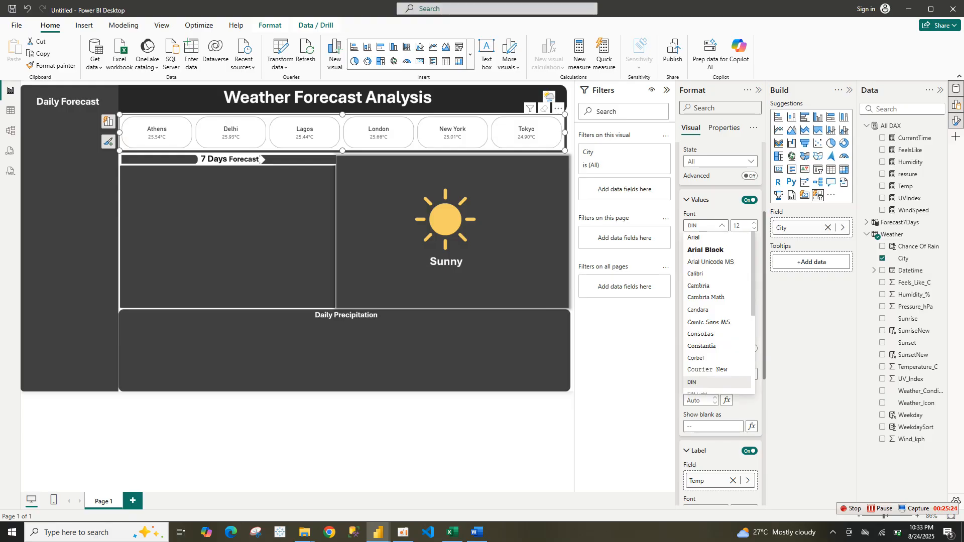
{"action": "left_click", "coordinate": [709, 322]}
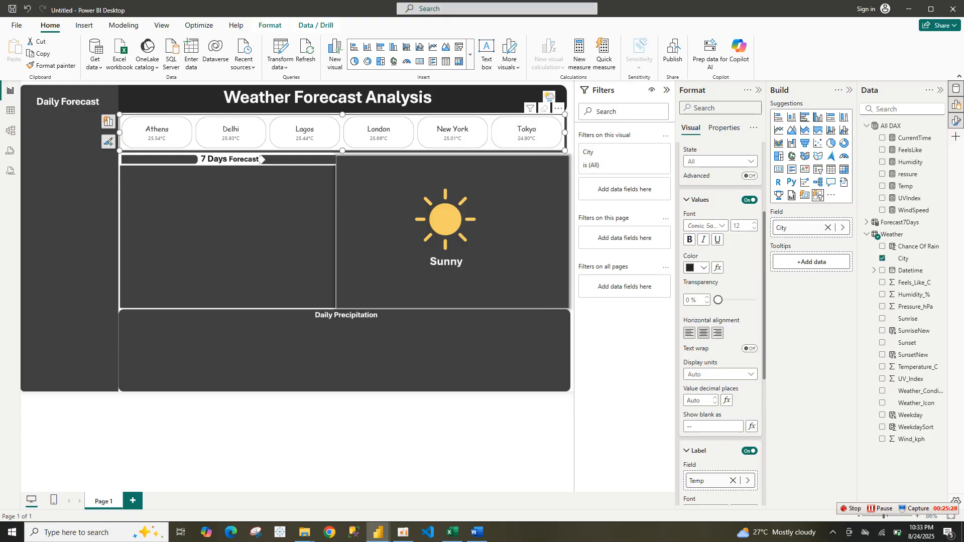
{"action": "key", "text": "Up"}
{"action": "key", "text": "Up"}
{"action": "key", "text": "Up"}
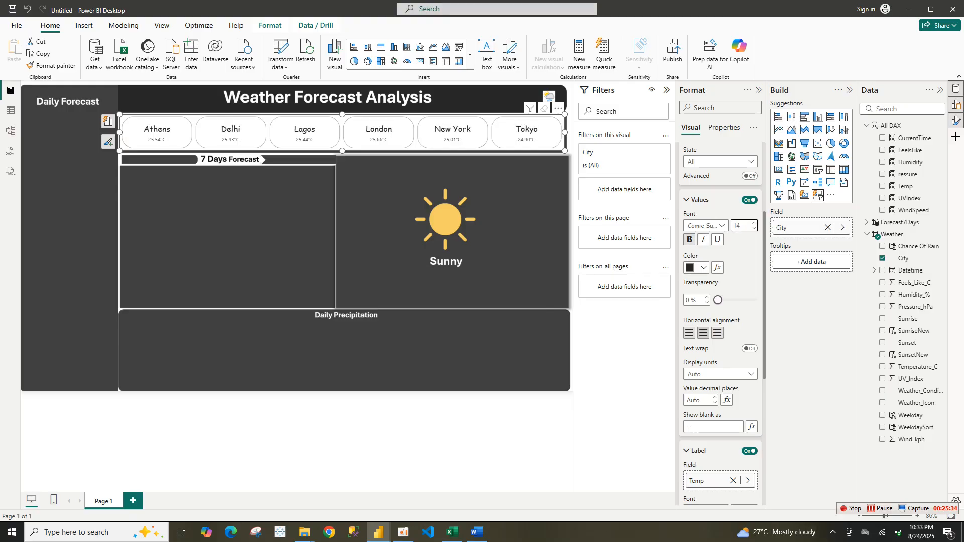
{"action": "left_click", "coordinate": [690, 240]}
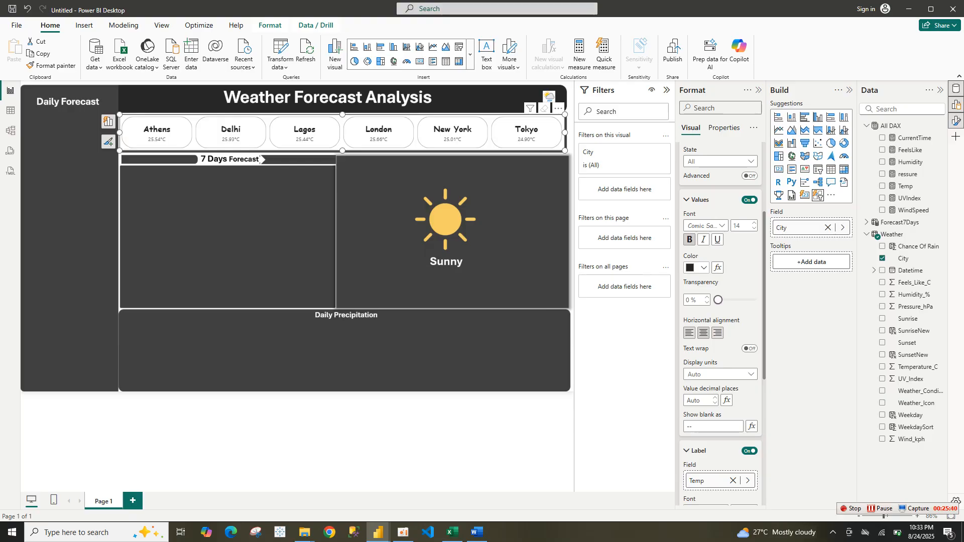
Try to set the callout values' font colour to hex F0E199 through the custom colour picker
{"action": "left_click", "coordinate": [698, 268]}
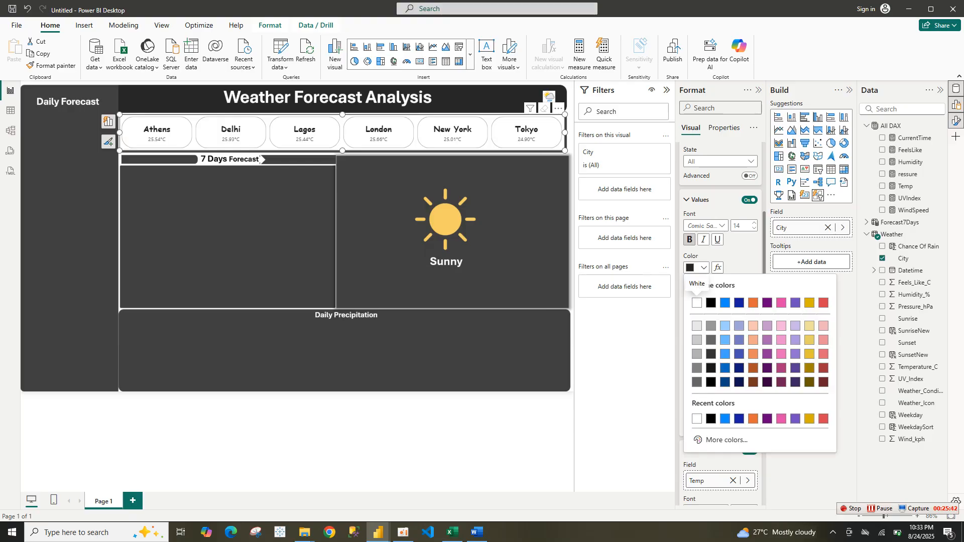
{"action": "left_click", "coordinate": [727, 440]}
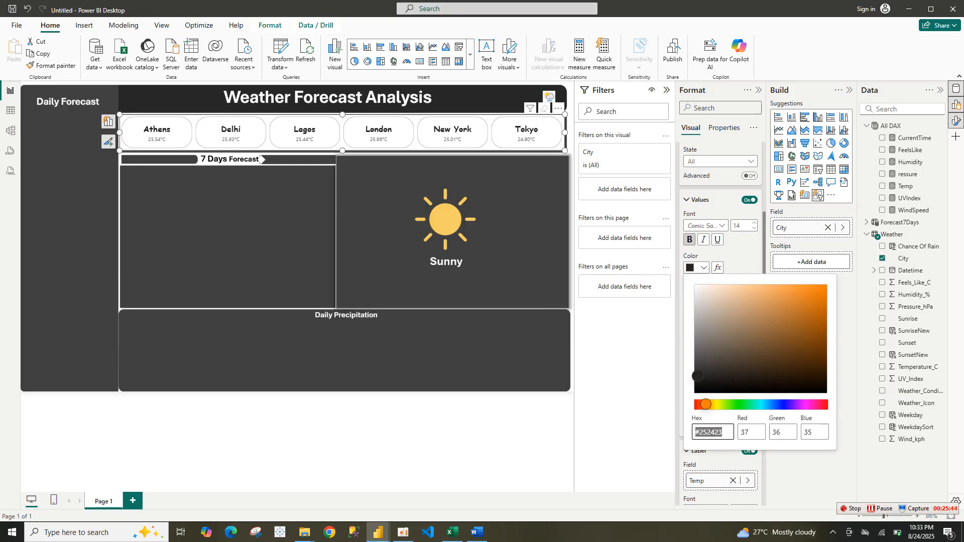
{"action": "double_click", "coordinate": [724, 433]}
{"action": "type", "text": "F0E199"}
{"action": "key", "text": "Tab"}
{"action": "key", "text": "shift+Tab"}
{"action": "type", "text": "FOE199"}
{"action": "key", "text": "Return"}
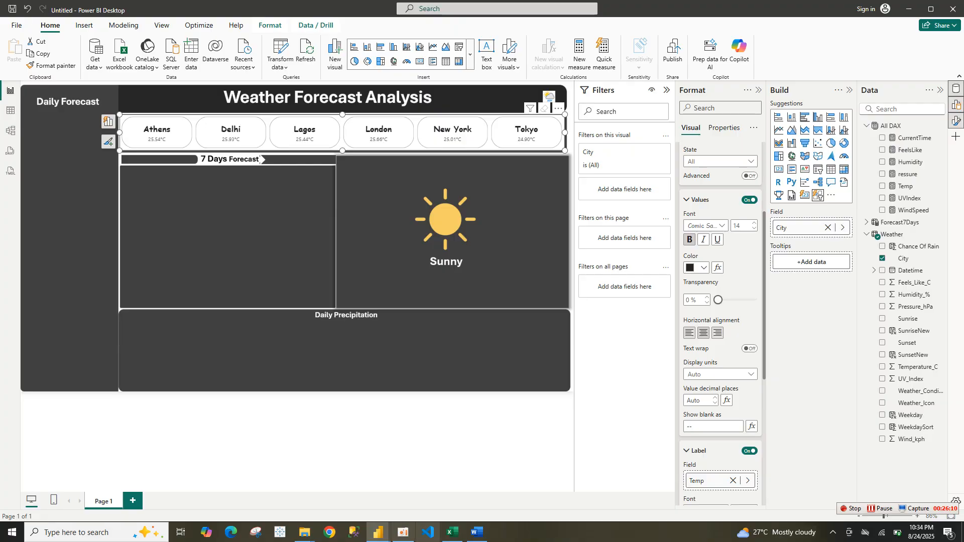
Switch to the reference weather update report and inspect its city slicer's callout value colour
{"action": "mouse_move", "coordinate": [378, 532]}
{"action": "left_click", "coordinate": [324, 490]}
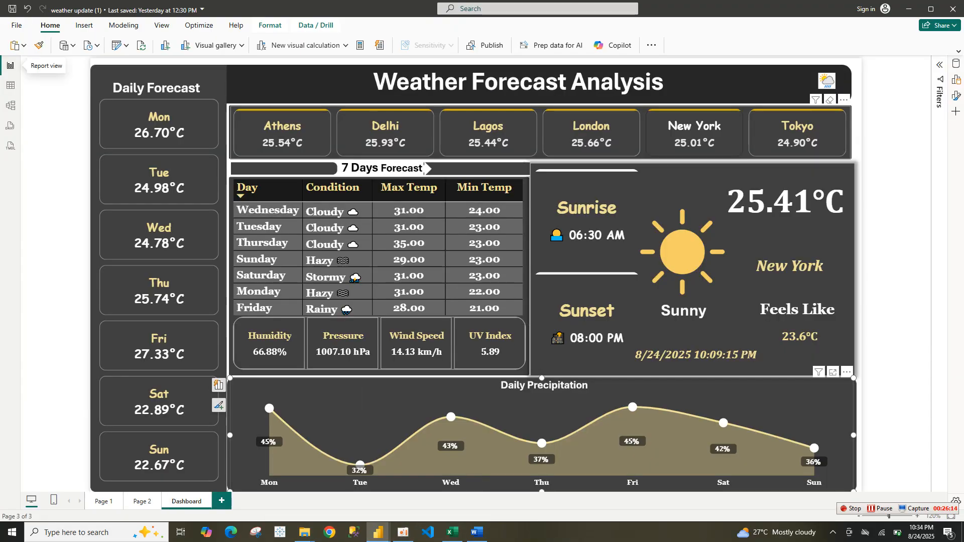
{"action": "left_click", "coordinate": [322, 146]}
{"action": "right_click", "coordinate": [326, 147]}
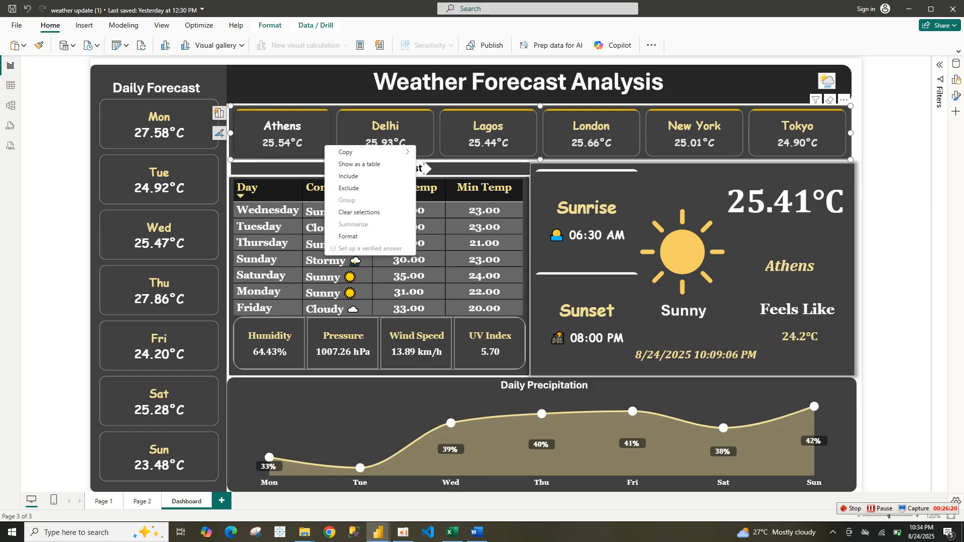
{"action": "left_click", "coordinate": [956, 64]}
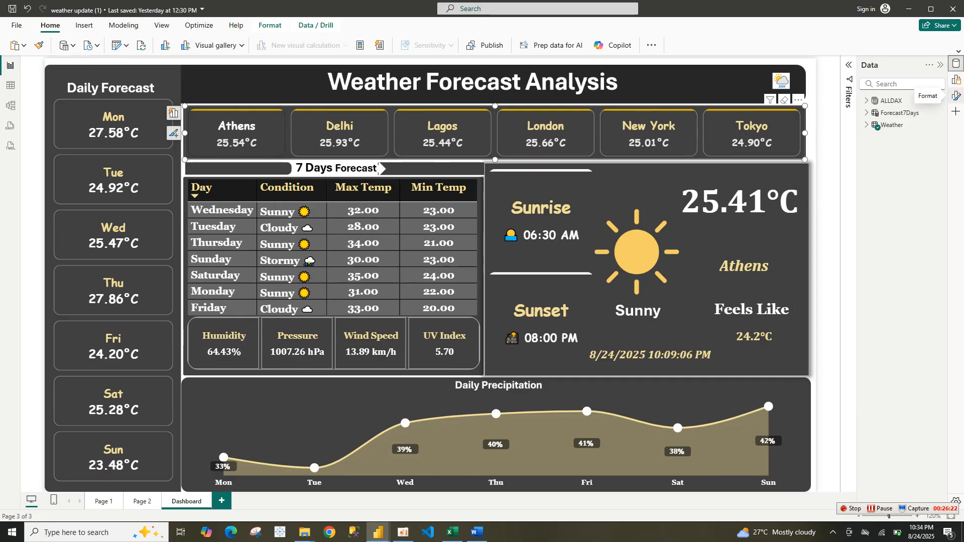
{"action": "left_click", "coordinate": [957, 95]}
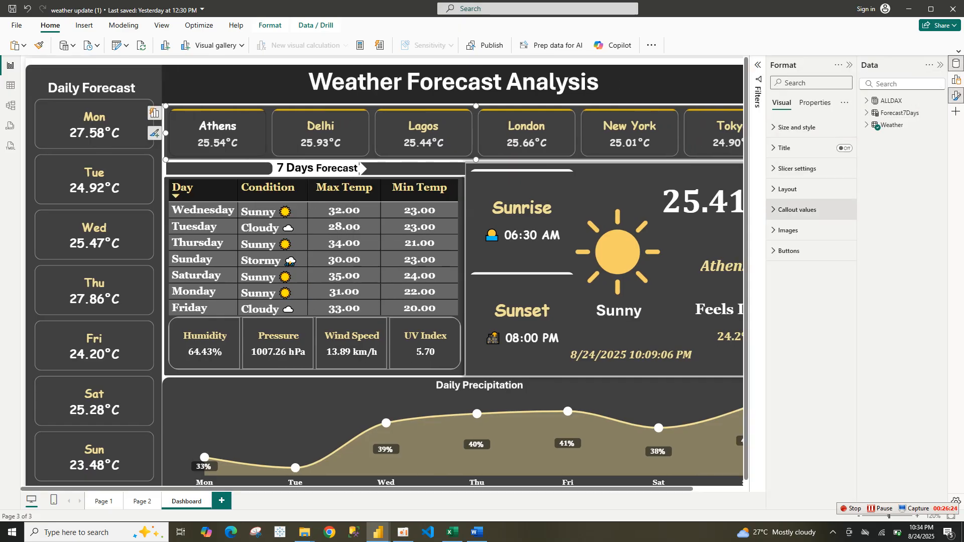
{"action": "left_click", "coordinate": [798, 210]}
{"action": "left_click", "coordinate": [787, 392]}
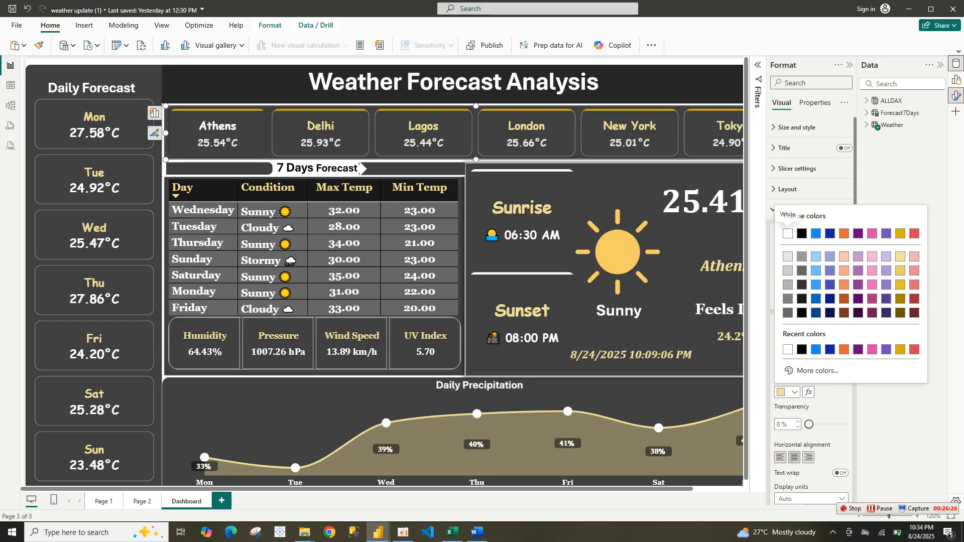
{"action": "left_click", "coordinate": [817, 371]}
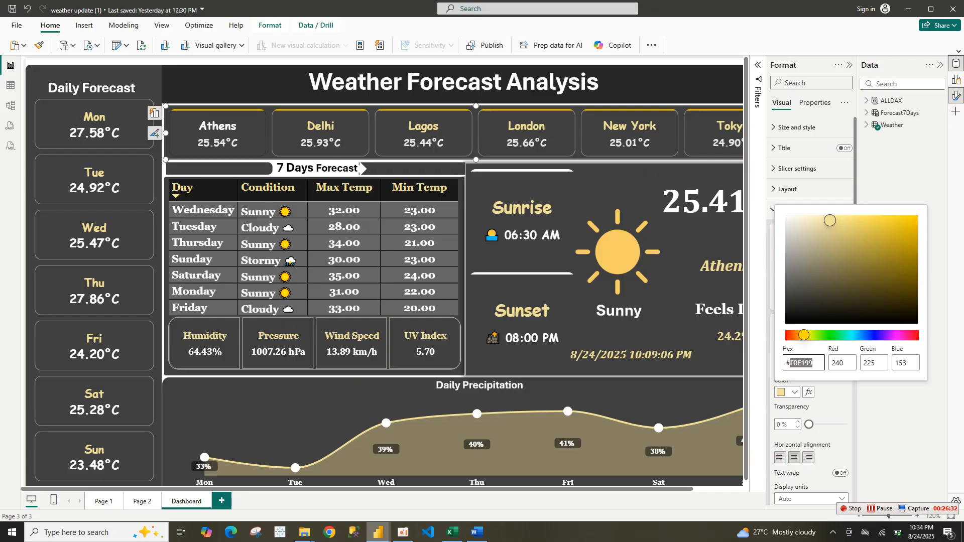
Set the callout values' font colour to hex F0E199 in the new report
{"action": "mouse_move", "coordinate": [378, 532]}
{"action": "left_click", "coordinate": [433, 483]}
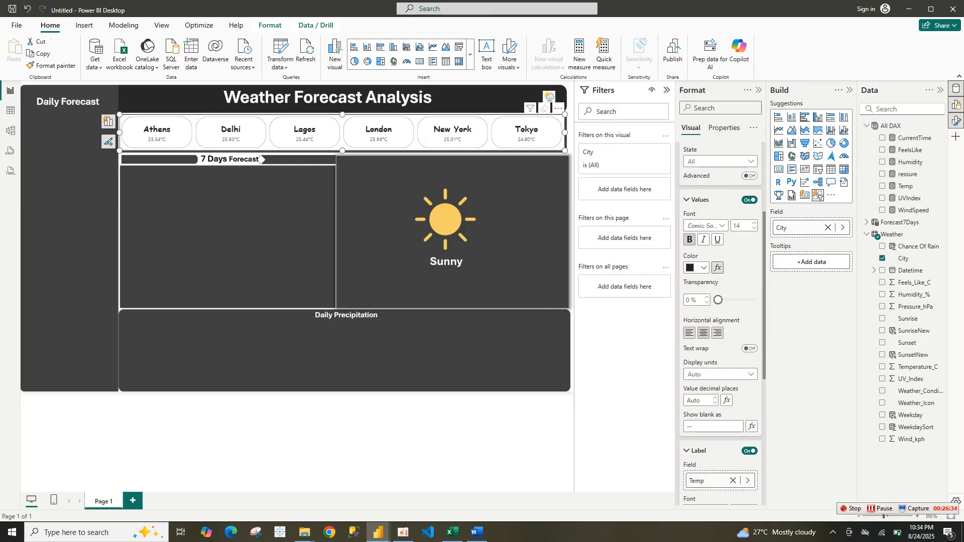
{"action": "left_click", "coordinate": [703, 267]}
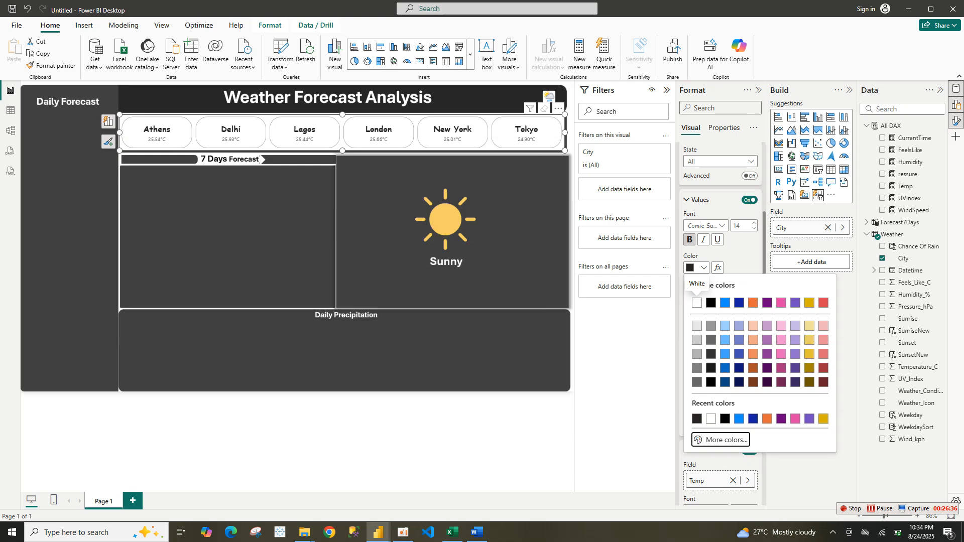
{"action": "left_click", "coordinate": [723, 440]}
{"action": "double_click", "coordinate": [711, 432]}
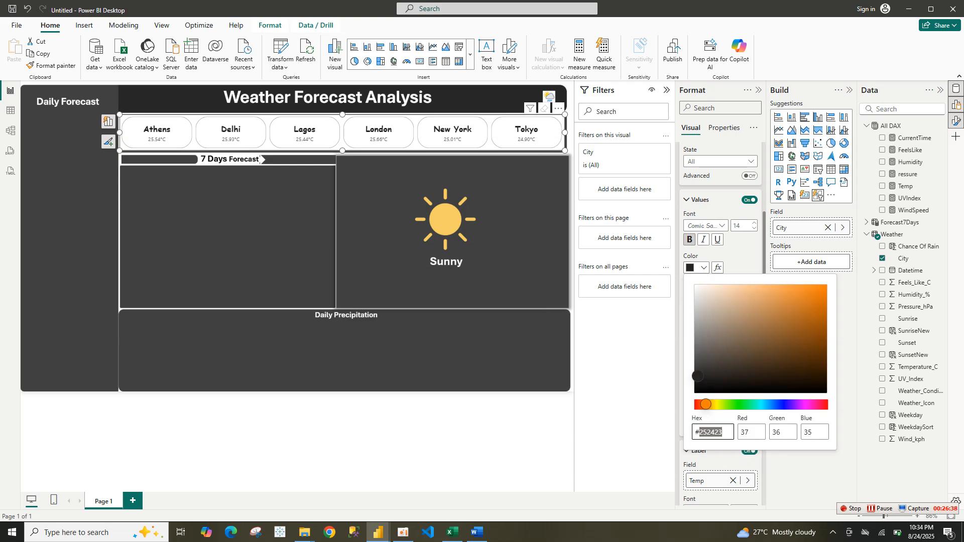
{"action": "type", "text": "F0E199"}
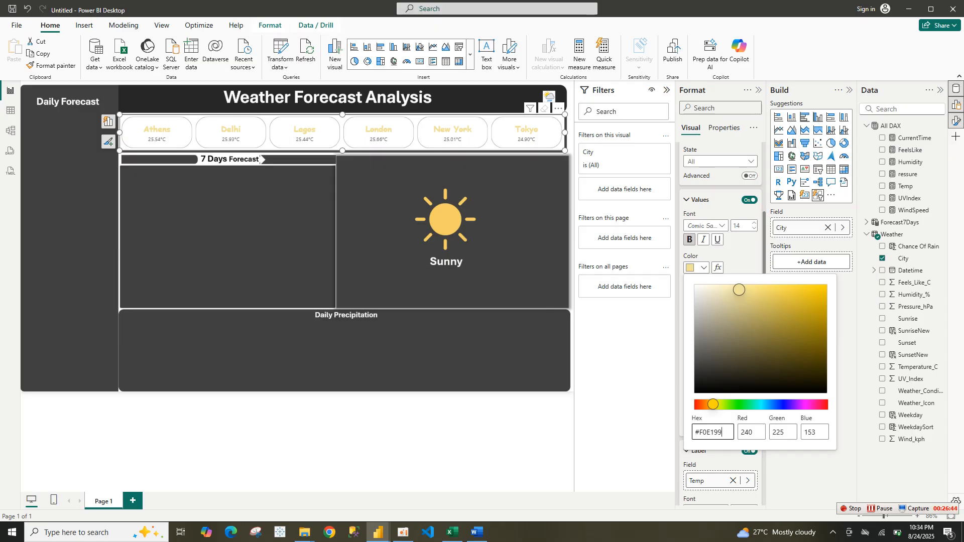
{"action": "key", "text": "Escape"}
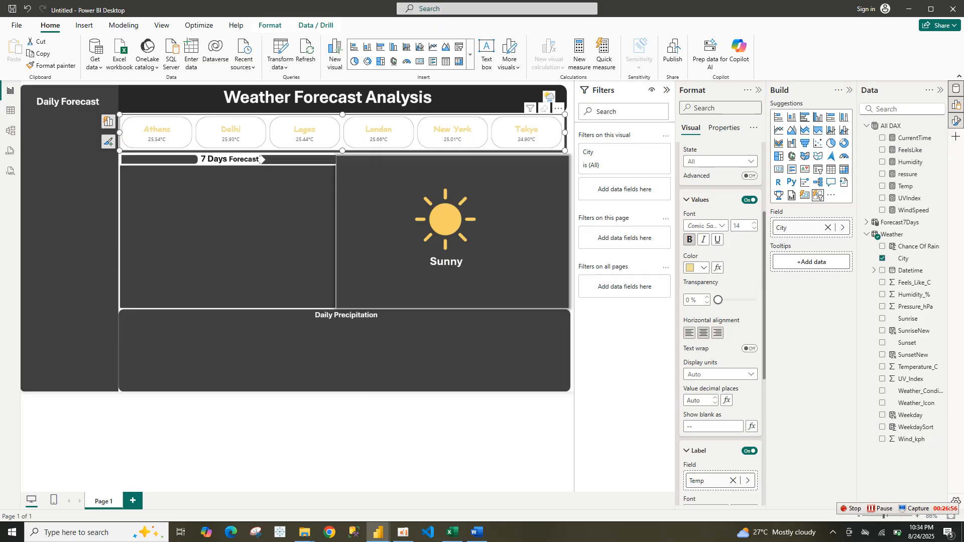
{"action": "left_click", "coordinate": [687, 200]}
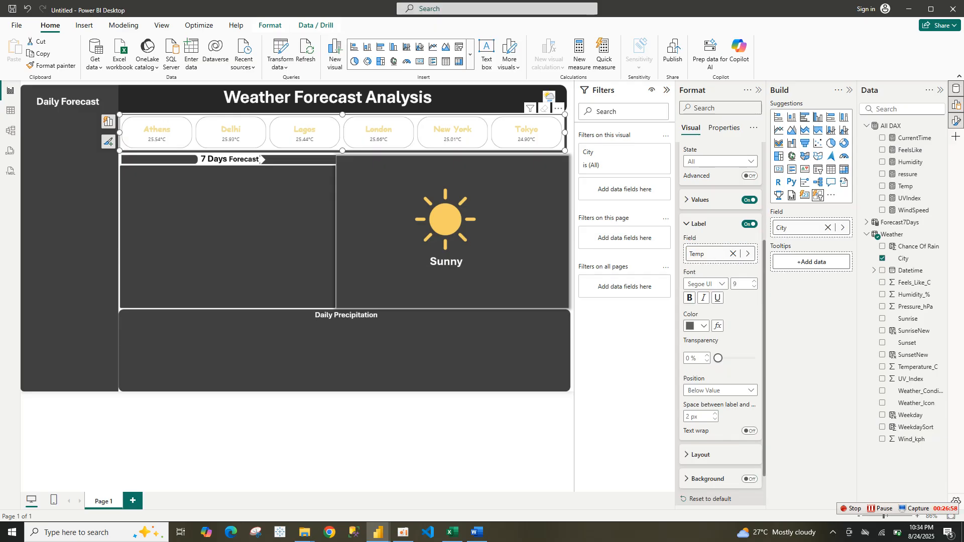
Inspect the callout label font colour settings of the city slicer in the reference report
{"action": "mouse_move", "coordinate": [378, 533]}
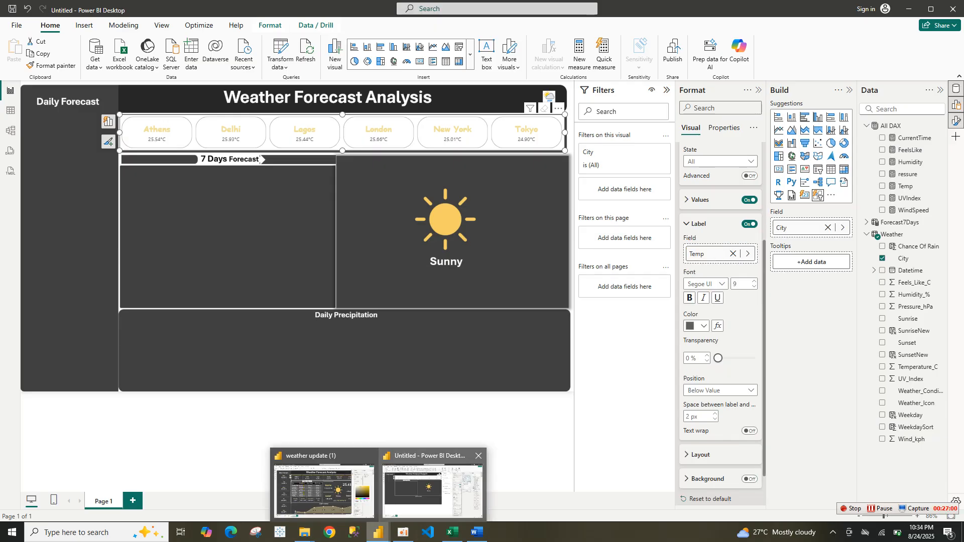
{"action": "left_click", "coordinate": [324, 490]}
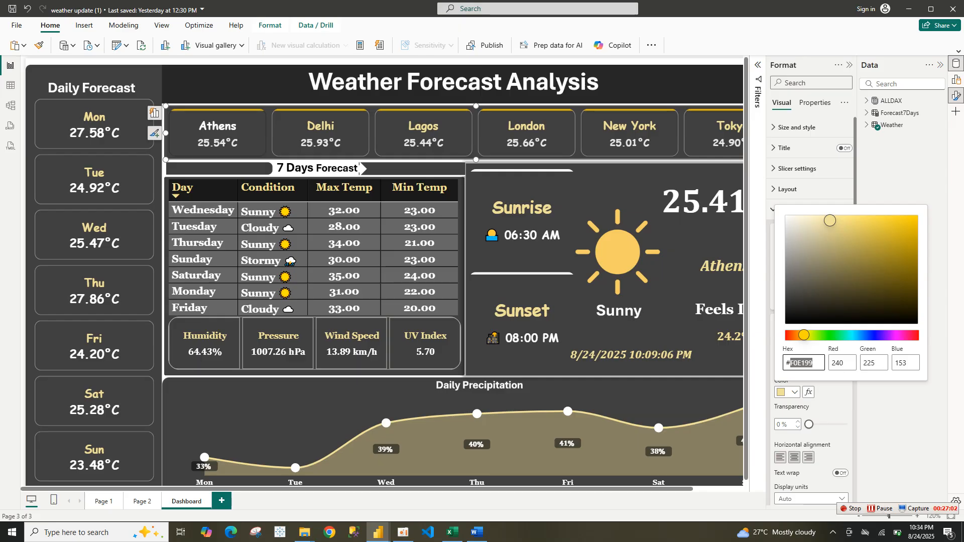
{"action": "left_click", "coordinate": [816, 190]}
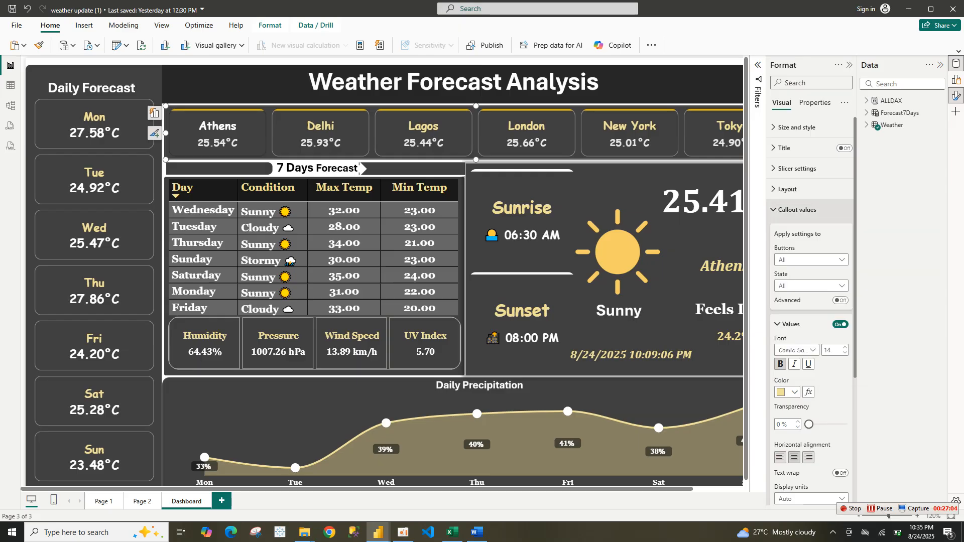
{"action": "left_click", "coordinate": [798, 210]}
{"action": "left_click", "coordinate": [798, 210]}
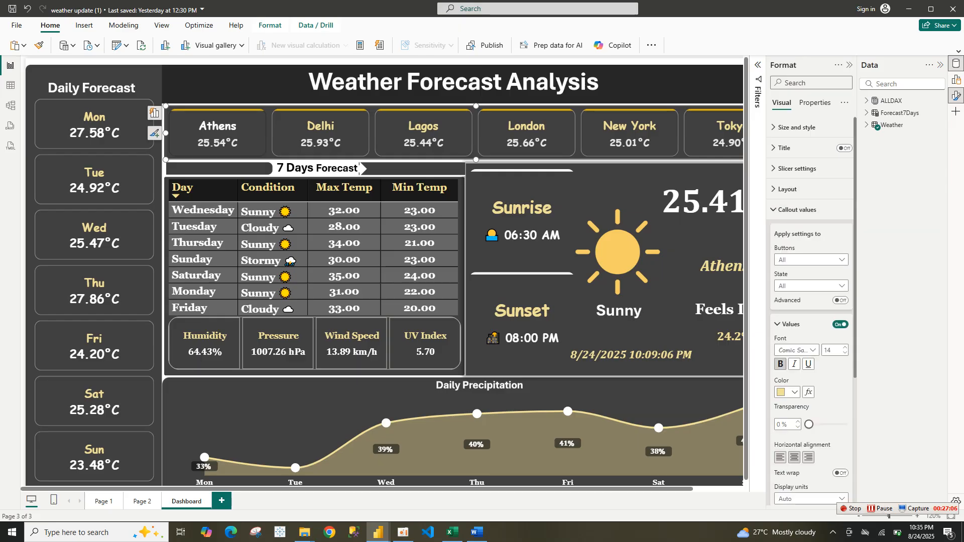
{"action": "left_click", "coordinate": [790, 349]}
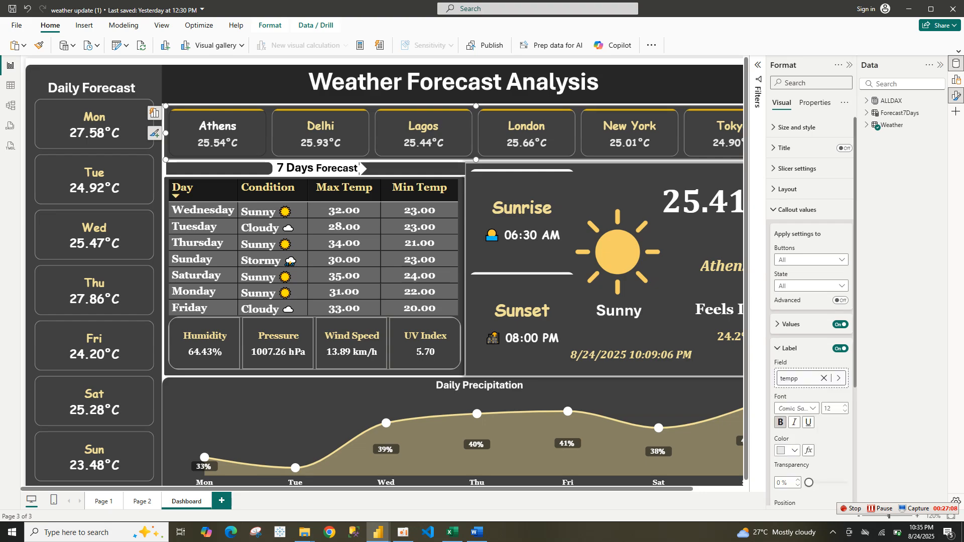
{"action": "left_click", "coordinate": [795, 450]}
{"action": "left_click", "coordinate": [799, 427]}
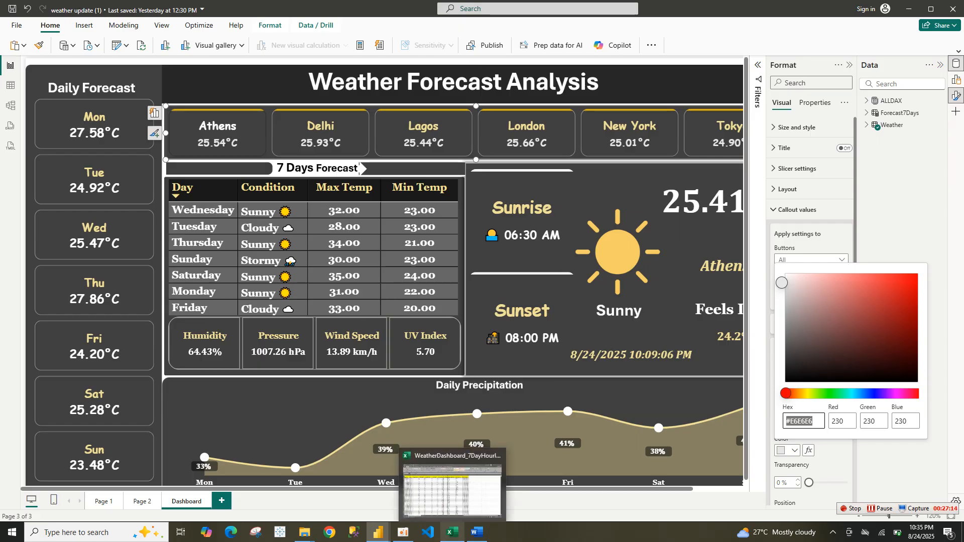
{"action": "mouse_move", "coordinate": [378, 533]}
{"action": "left_click", "coordinate": [446, 485]}
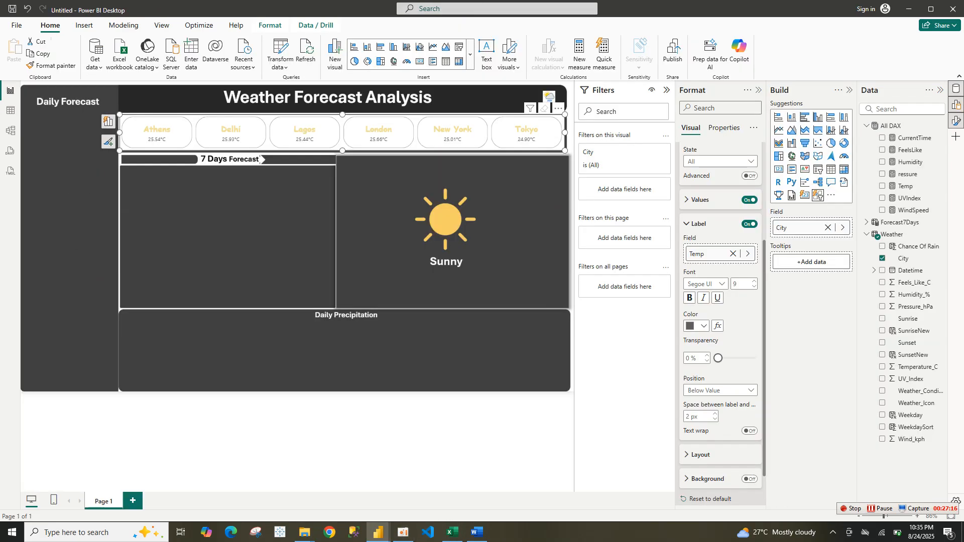
Set the callout label font colour to hex E6E6E6 through the custom colour picker
{"action": "left_click", "coordinate": [697, 326]}
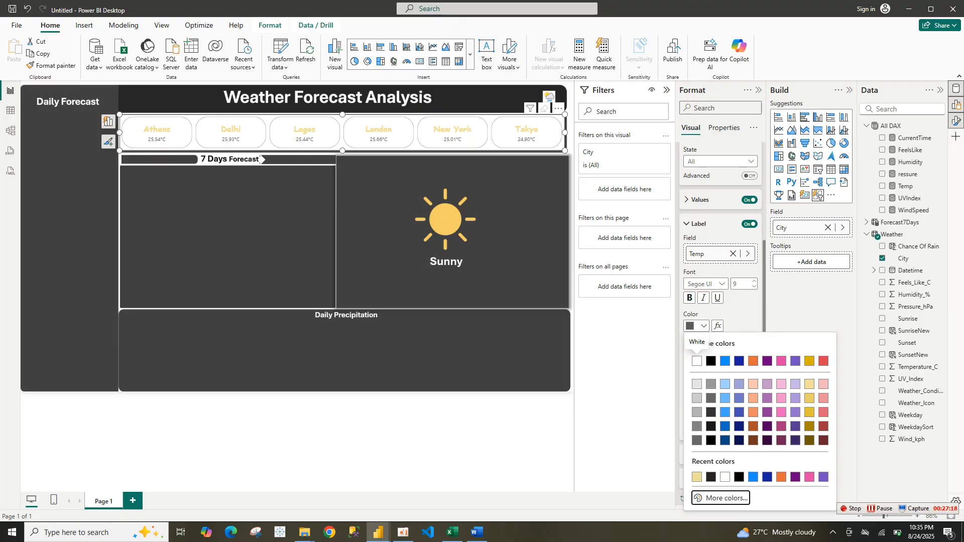
{"action": "left_click", "coordinate": [723, 498]}
{"action": "double_click", "coordinate": [716, 490]}
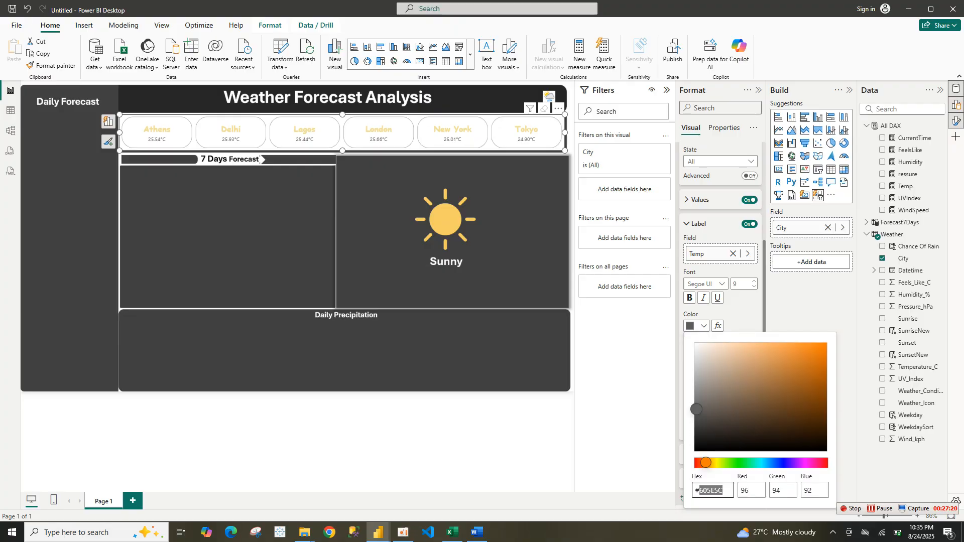
{"action": "type", "text": "#E6E6E"}
{"action": "key", "text": "Home"}
{"action": "key", "text": "Delete"}
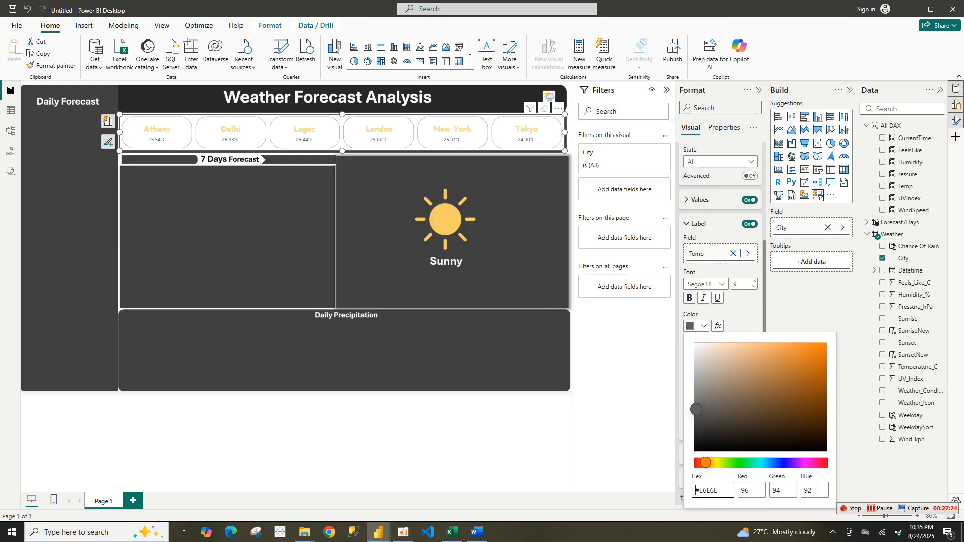
{"action": "left_click", "coordinate": [724, 491]}
{"action": "left_click", "coordinate": [724, 491]}
Make the callout label text bold and change its font to Comic Sans
{"action": "left_click", "coordinate": [690, 298]}
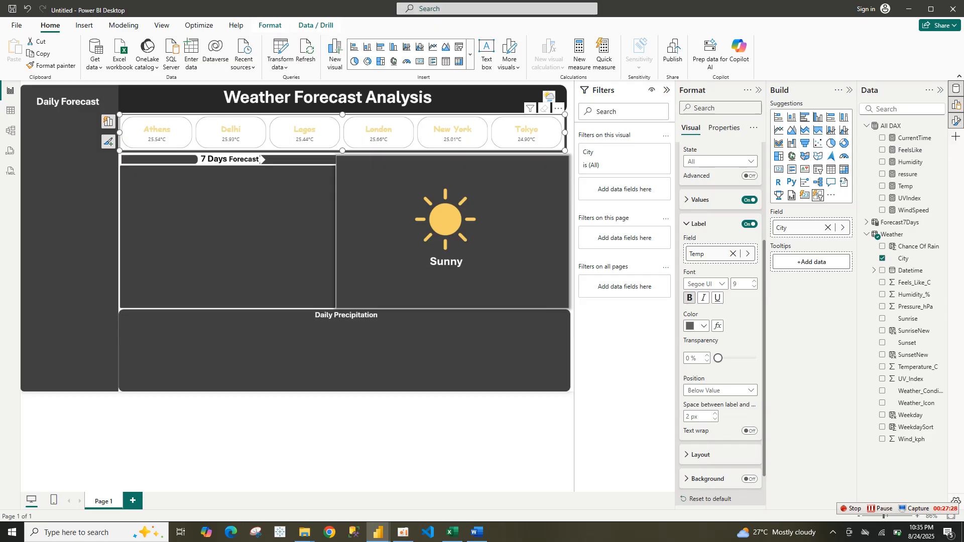
{"action": "left_click", "coordinate": [689, 298]}
{"action": "left_click", "coordinate": [706, 284]}
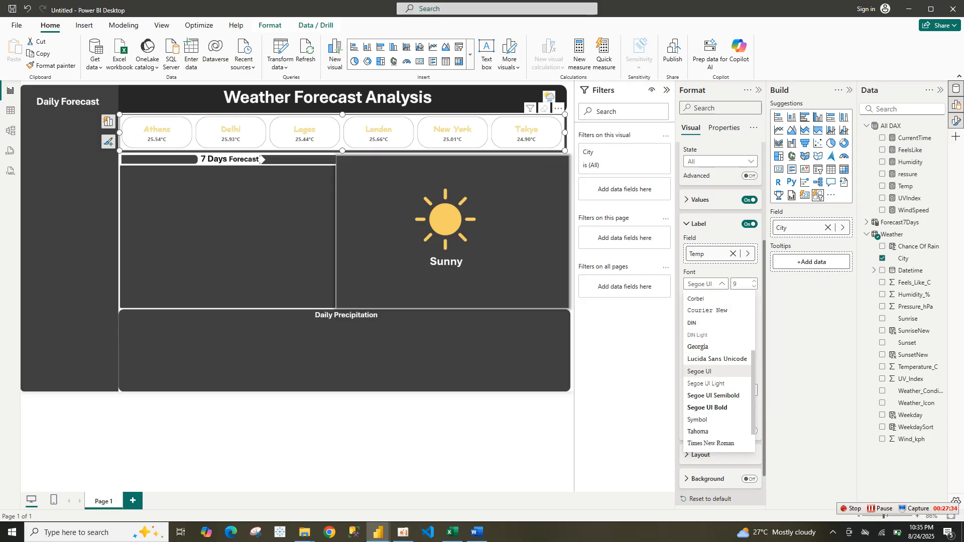
{"action": "key", "text": "Up"}
{"action": "key", "text": "Up"}
{"action": "key", "text": "Up"}
{"action": "key", "text": "Up"}
{"action": "key", "text": "Up"}
{"action": "key", "text": "Up"}
{"action": "key", "text": "Up"}
{"action": "key", "text": "Up"}
{"action": "key", "text": "Up"}
{"action": "key", "text": "Return"}
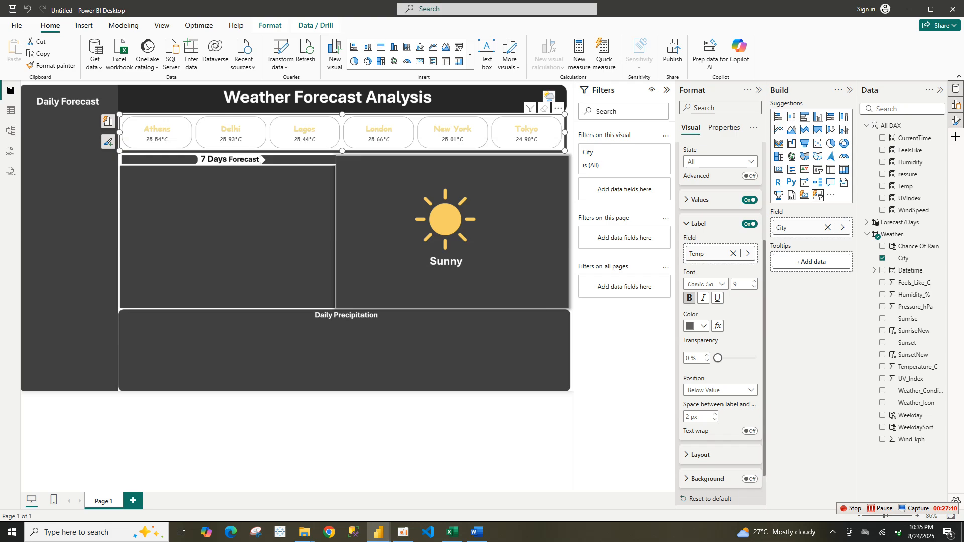
Turn off the button fill and turn on the accent bar for the city slicer buttons
{"action": "key", "text": "shift+Tab"}
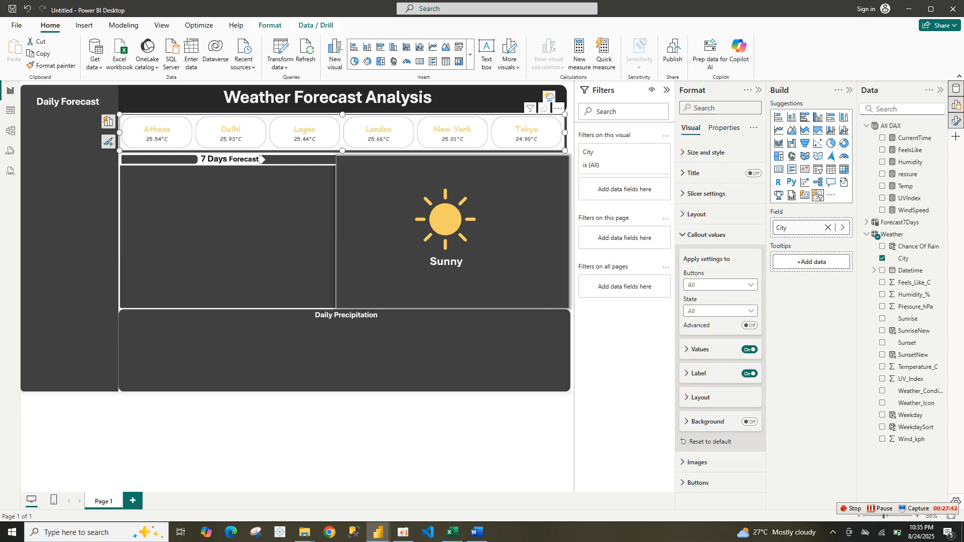
{"action": "key", "text": "Down"}
{"action": "key", "text": "Return"}
{"action": "key", "text": "Down"}
{"action": "key", "text": "Down"}
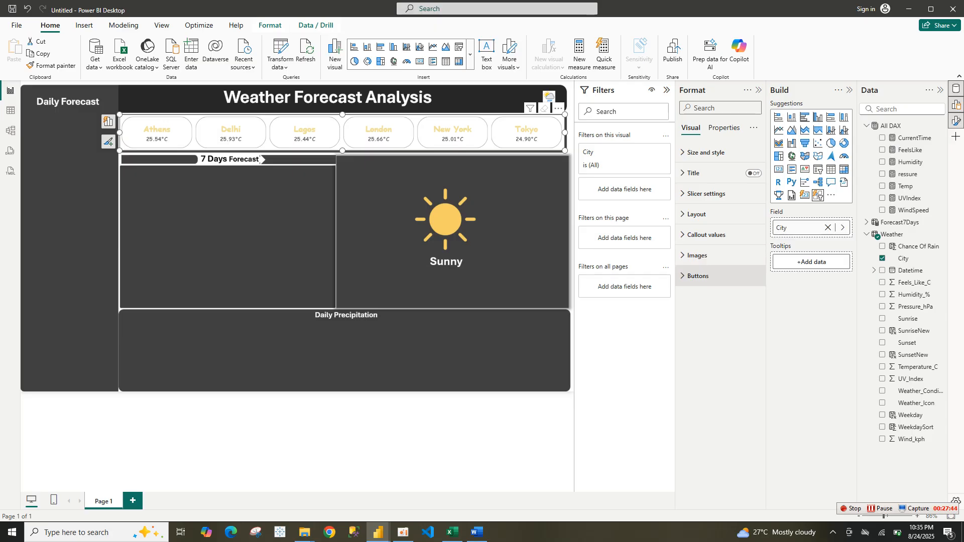
{"action": "key", "text": "Return"}
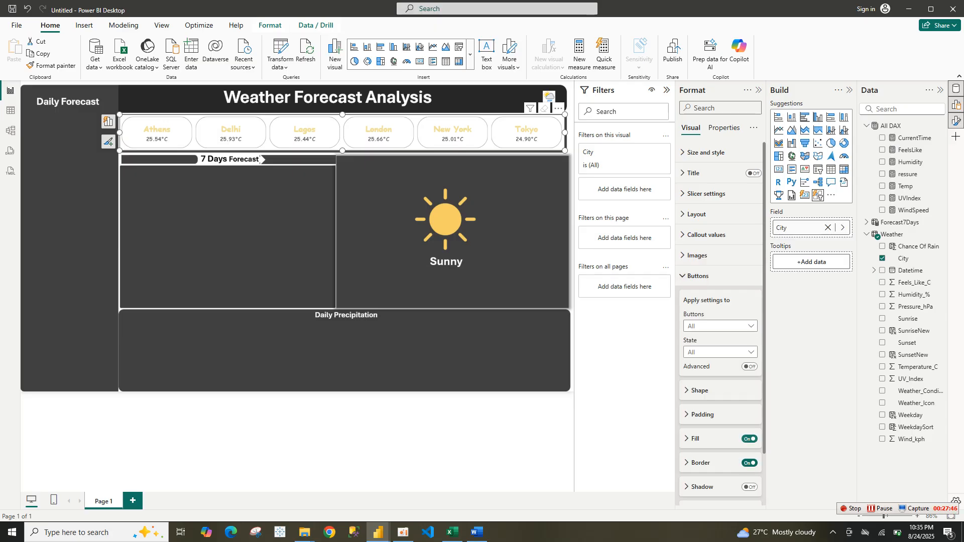
{"action": "key", "text": "space"}
{"action": "key", "text": "Tab"}
{"action": "key", "text": "Tab"}
{"action": "key", "text": "Tab"}
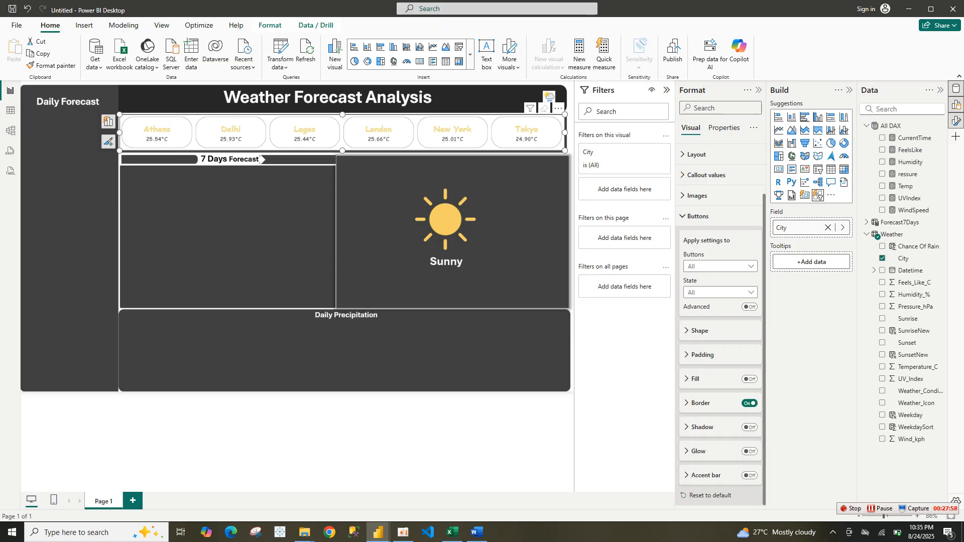
{"action": "key", "text": "shift+Tab"}
{"action": "key", "text": "space"}
{"action": "key", "text": "space"}
{"action": "key", "text": "Tab"}
{"action": "key", "text": "Tab"}
{"action": "key", "text": "Tab"}
{"action": "key", "text": "space"}
{"action": "scroll", "coordinate": [721, 324], "scroll_direction": "down", "scroll_amount": 3}
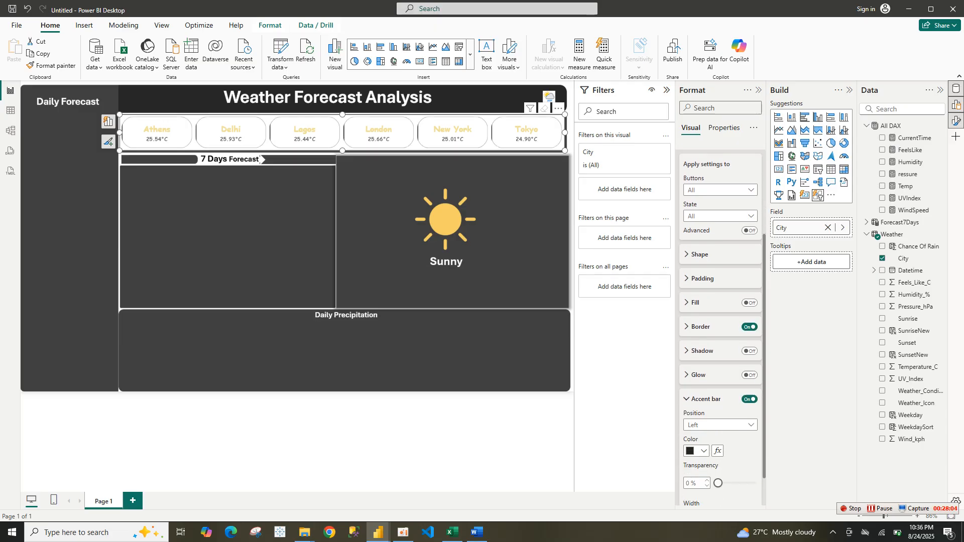
Set the accent bar position to Top and its width to 3 px
{"action": "key", "text": "Tab"}
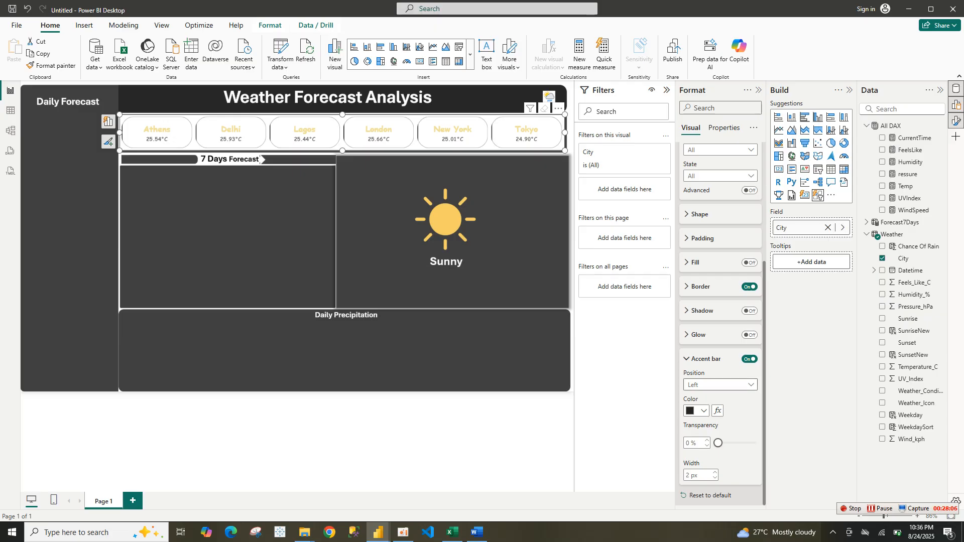
{"action": "key", "text": "Return"}
{"action": "key", "text": "Down"}
{"action": "key", "text": "Down"}
{"action": "key", "text": "Return"}
{"action": "key", "text": "Return"}
{"action": "key", "text": "Down"}
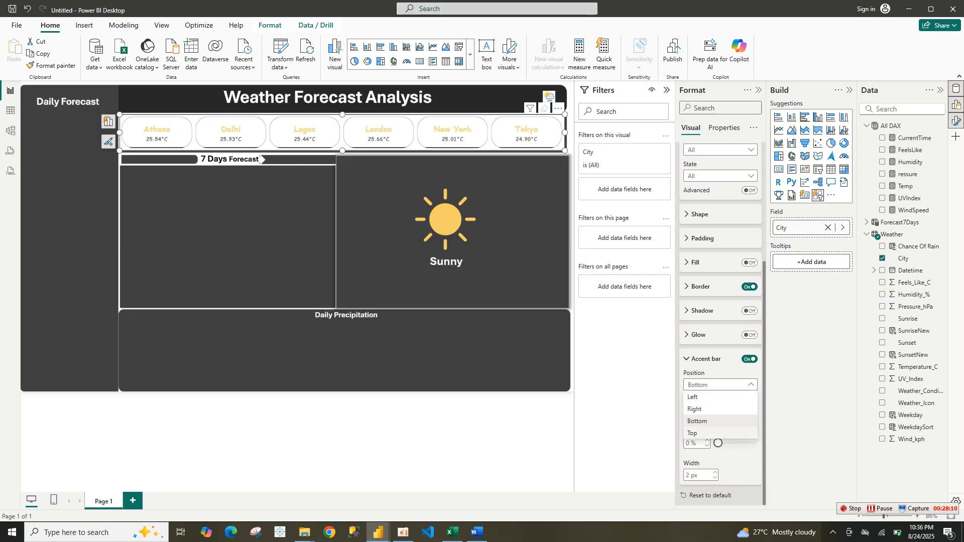
{"action": "key", "text": "Return"}
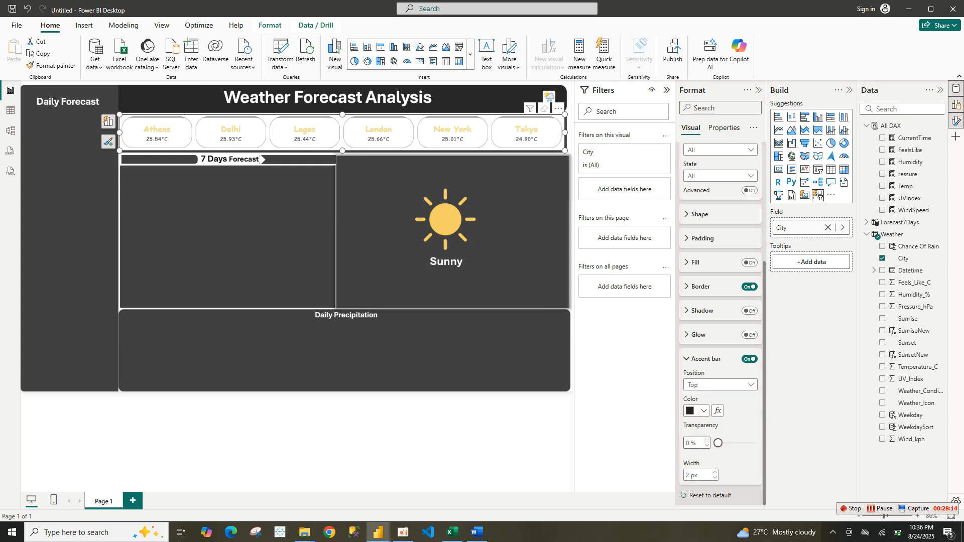
{"action": "left_click", "coordinate": [715, 473]}
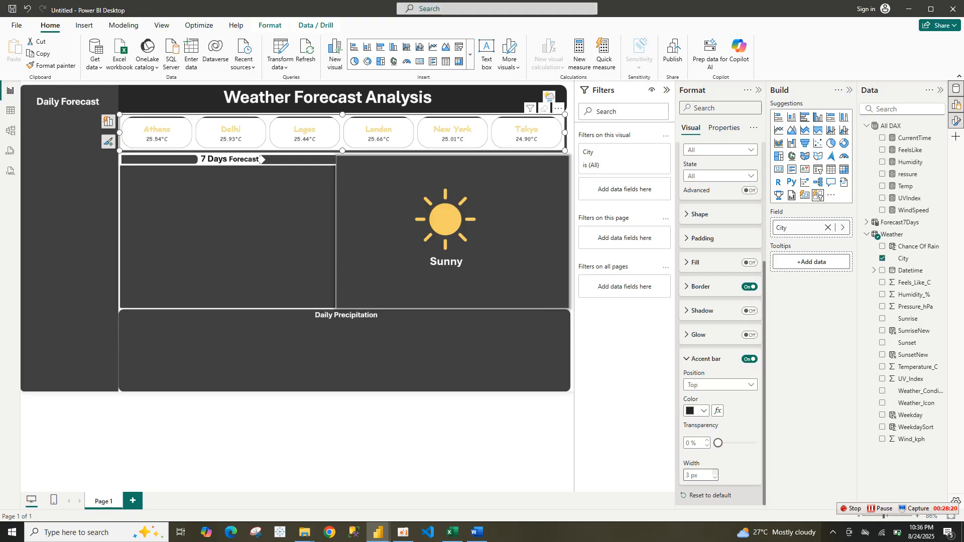
Try to set the accent bar colour to hex D93300
{"action": "left_click", "coordinate": [698, 411]}
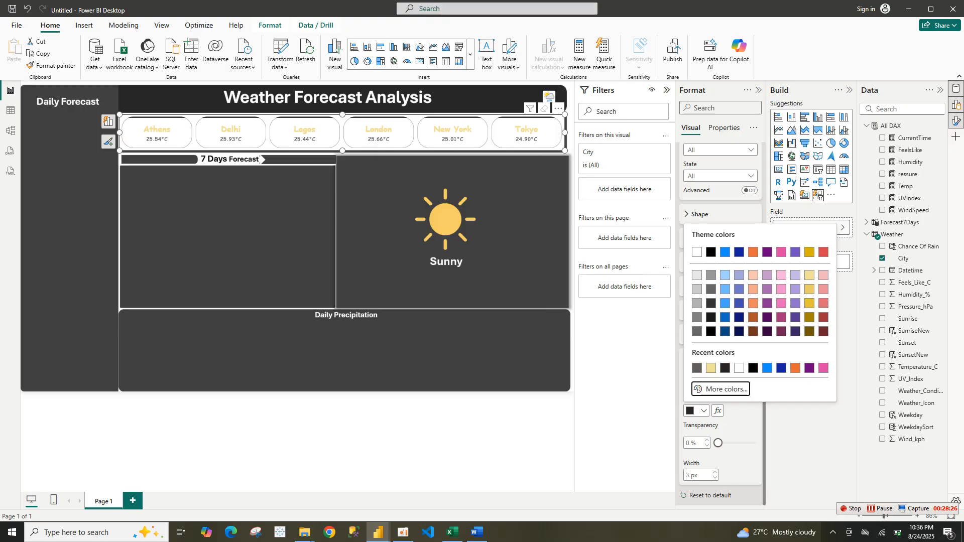
{"action": "left_click", "coordinate": [726, 390]}
{"action": "double_click", "coordinate": [718, 382]}
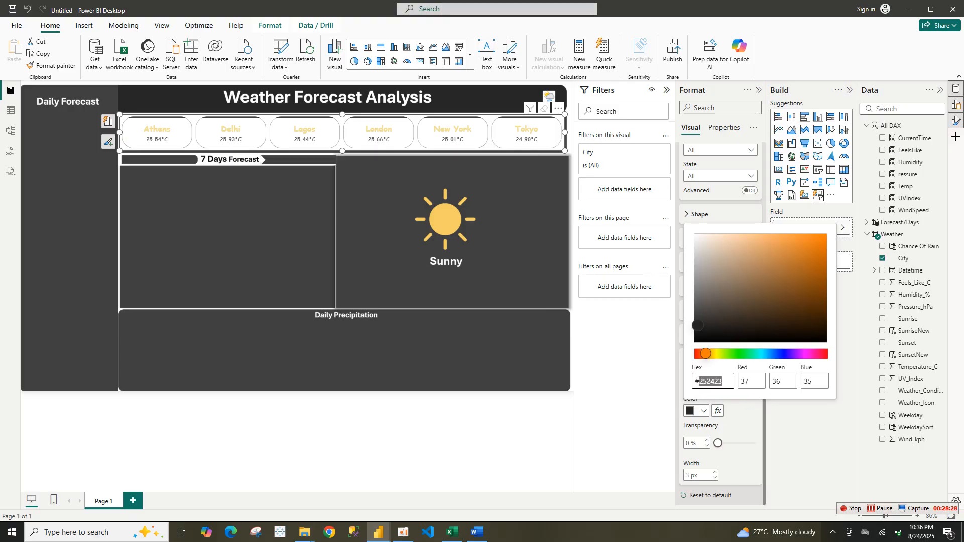
{"action": "type", "text": "D93300"}
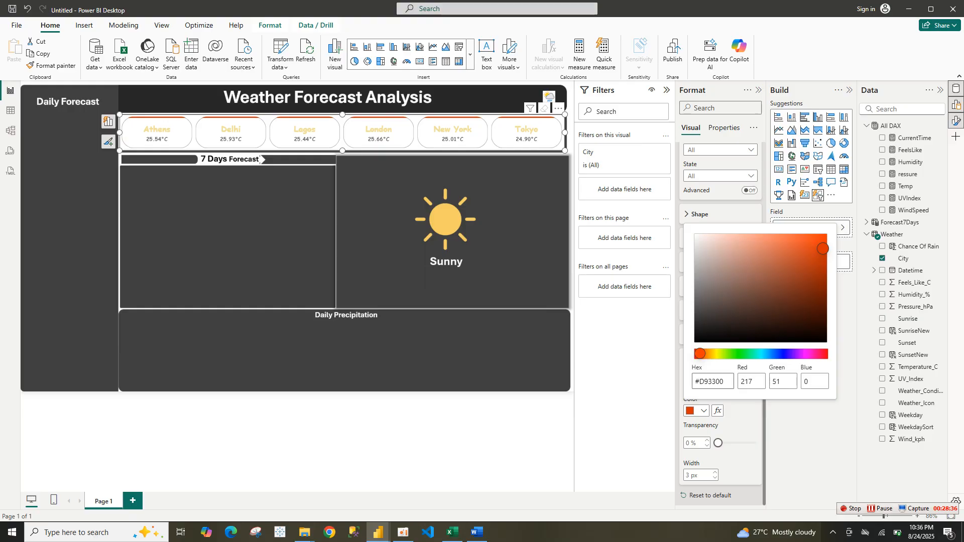
{"action": "left_click", "coordinate": [722, 324]}
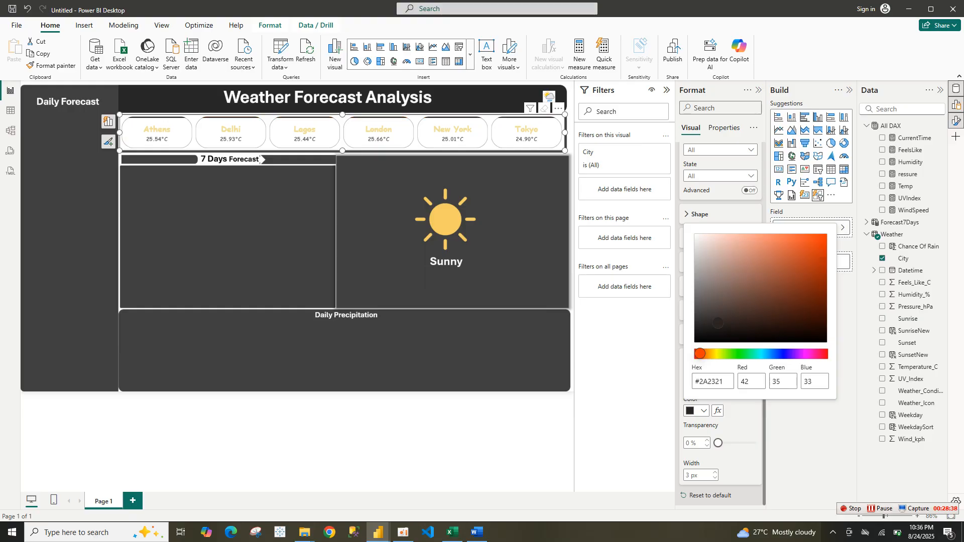
Switch to the reference weather update report and copy its accent bar colour hex code
{"action": "mouse_move", "coordinate": [379, 532]}
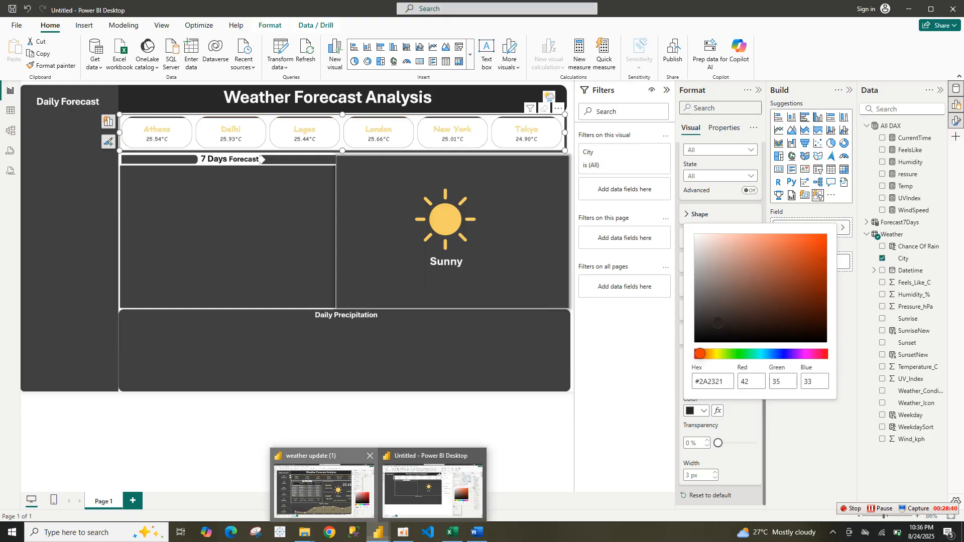
{"action": "left_click", "coordinate": [324, 490]}
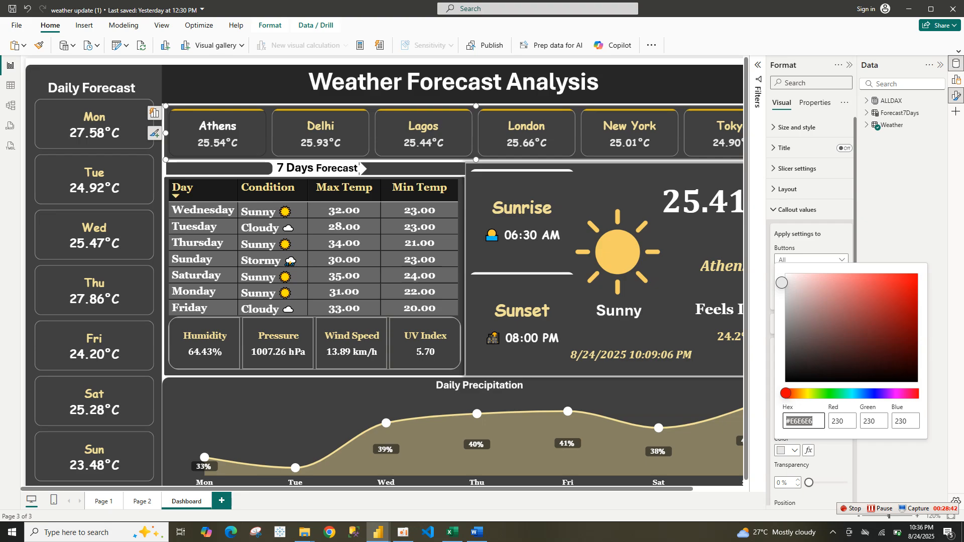
{"action": "key", "text": "Escape"}
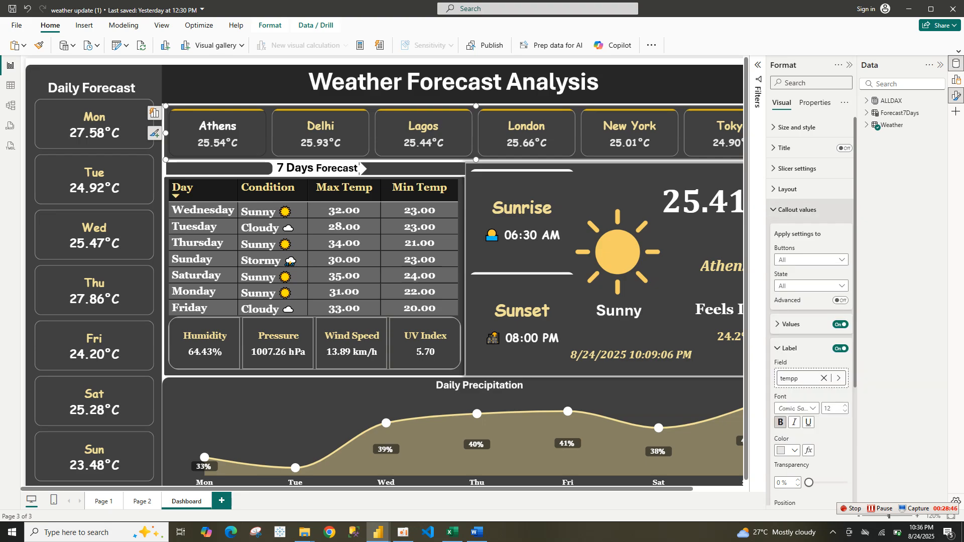
{"action": "left_click", "coordinate": [797, 209]}
{"action": "left_click", "coordinate": [789, 250]}
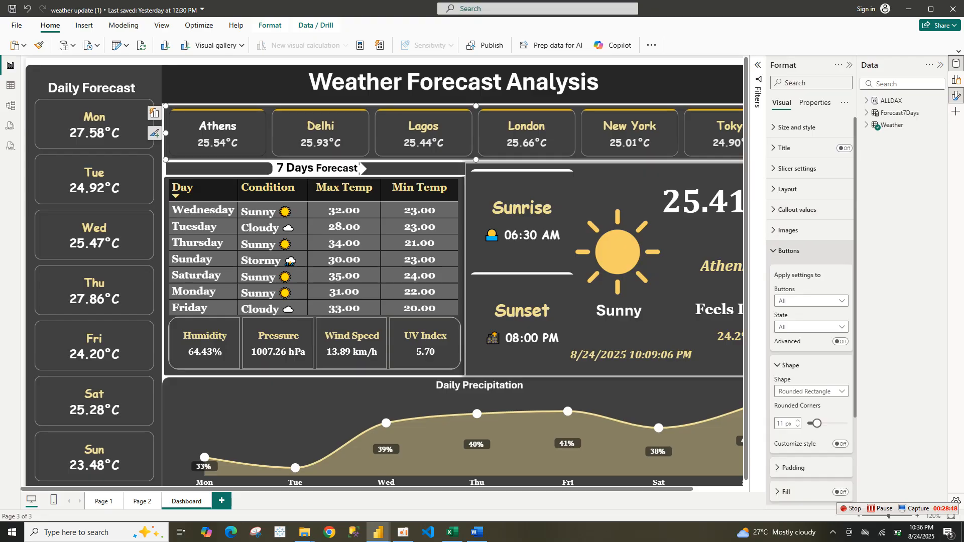
{"action": "scroll", "coordinate": [811, 302], "scroll_direction": "down", "scroll_amount": 3}
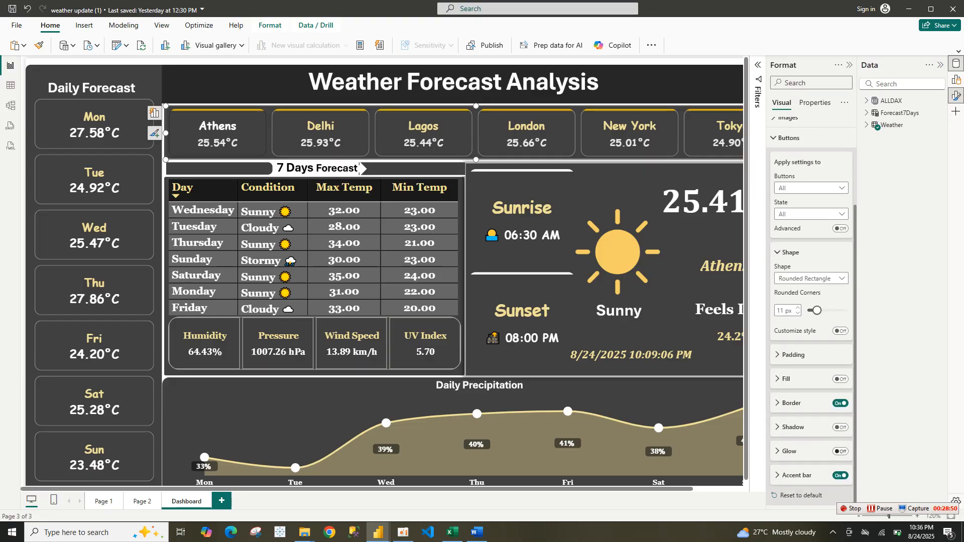
{"action": "scroll", "coordinate": [812, 301], "scroll_direction": "down", "scroll_amount": 3}
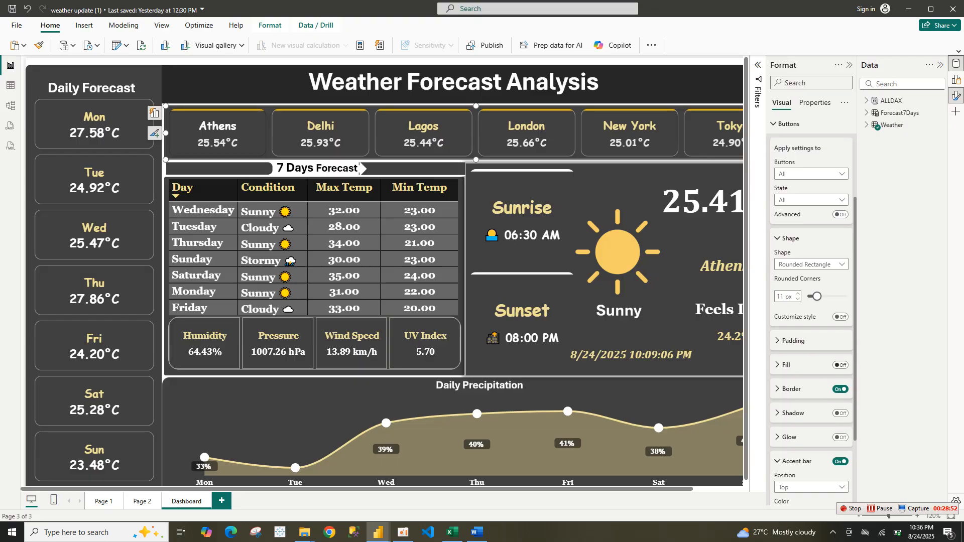
{"action": "left_click", "coordinate": [789, 411]}
{"action": "left_click", "coordinate": [806, 388]}
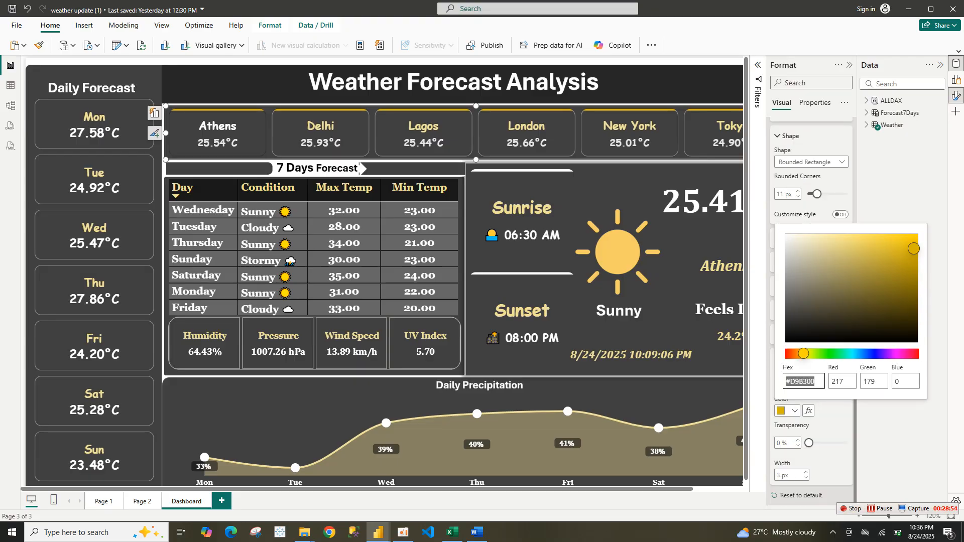
{"action": "double_click", "coordinate": [803, 382]}
{"action": "key", "text": "ctrl+c"}
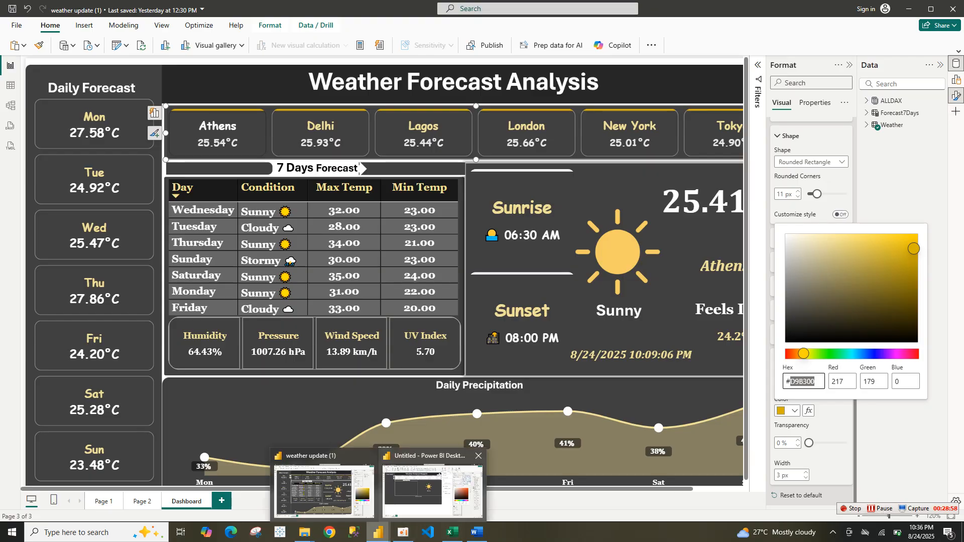
Paste hex D9B300 as the accent bar colour and turn off the slicer's visual background
{"action": "left_click", "coordinate": [437, 482]}
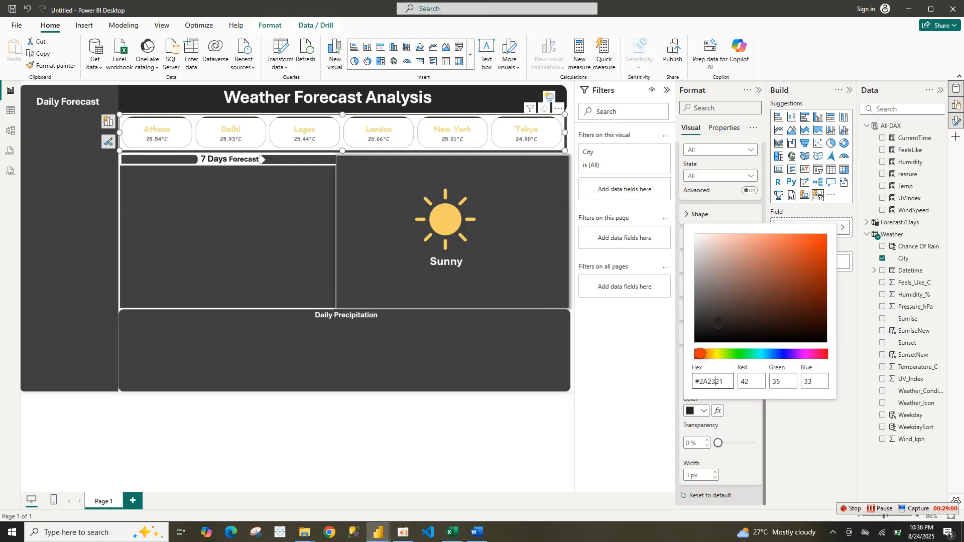
{"action": "key", "text": "ctrl+v"}
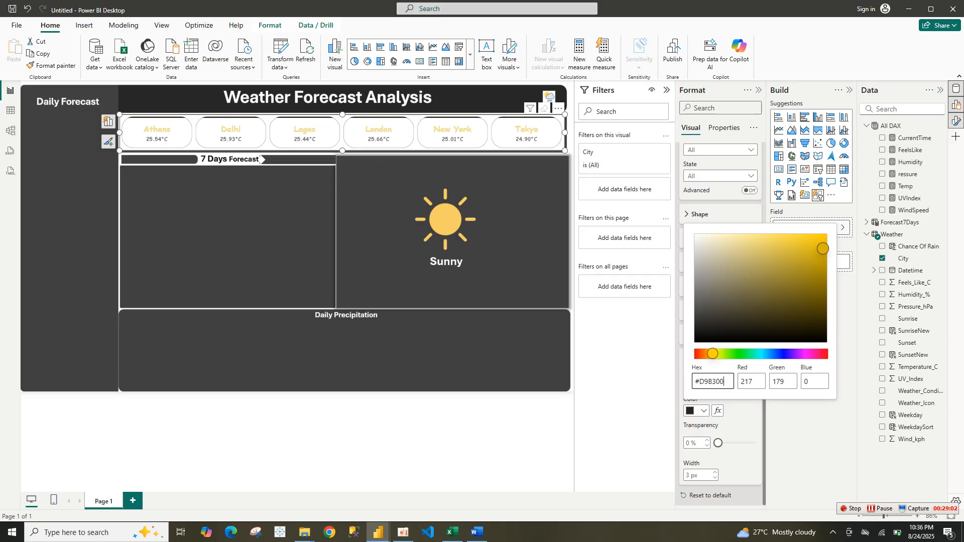
{"action": "key", "text": "Return"}
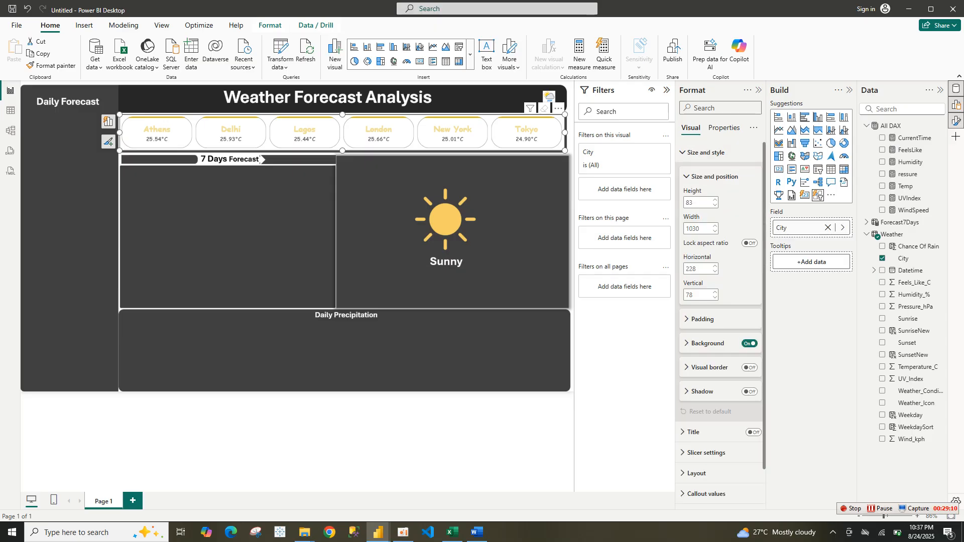
{"action": "key", "text": "space"}
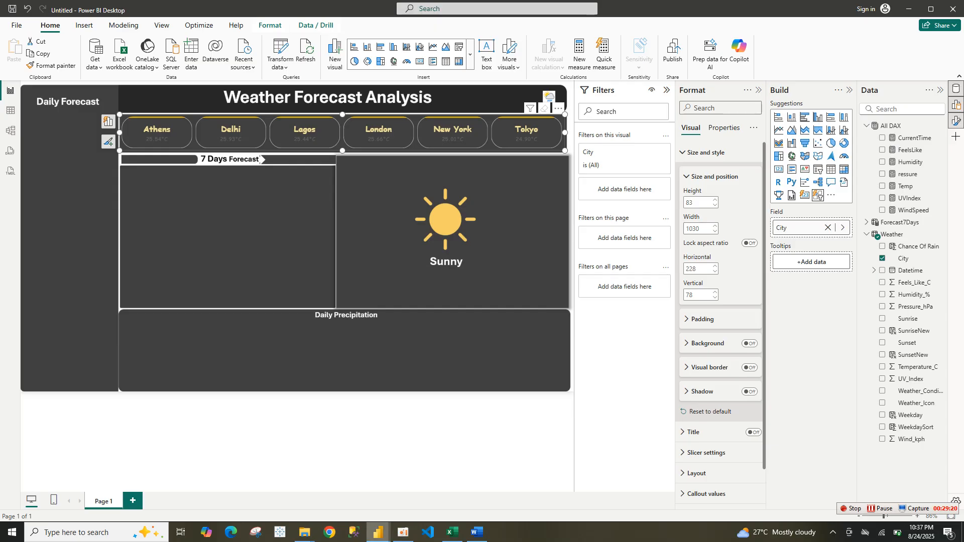
Switch to the reference report and examine its dashboard layout
{"action": "mouse_move", "coordinate": [379, 532]}
{"action": "mouse_move", "coordinate": [324, 490]}
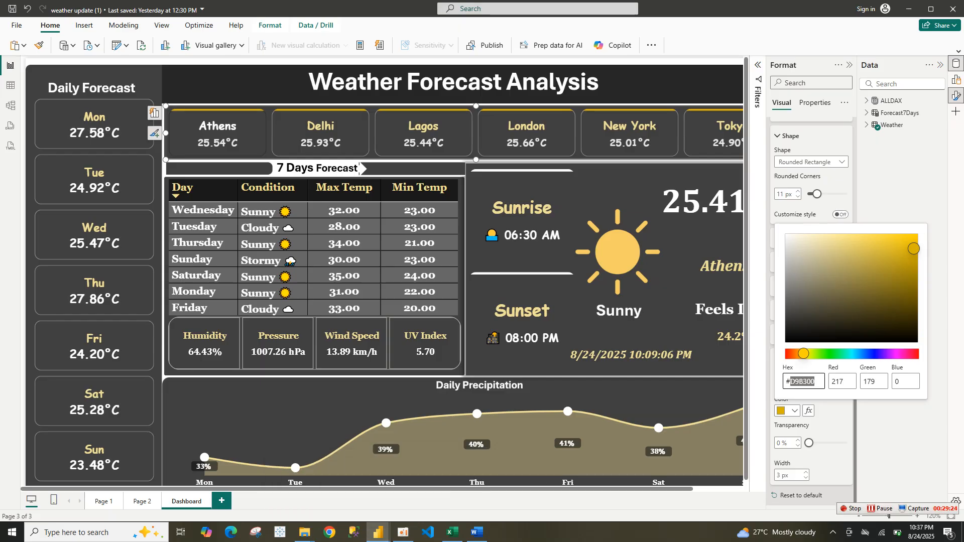
{"action": "left_click", "coordinate": [758, 65]}
{"action": "left_click", "coordinate": [758, 65]}
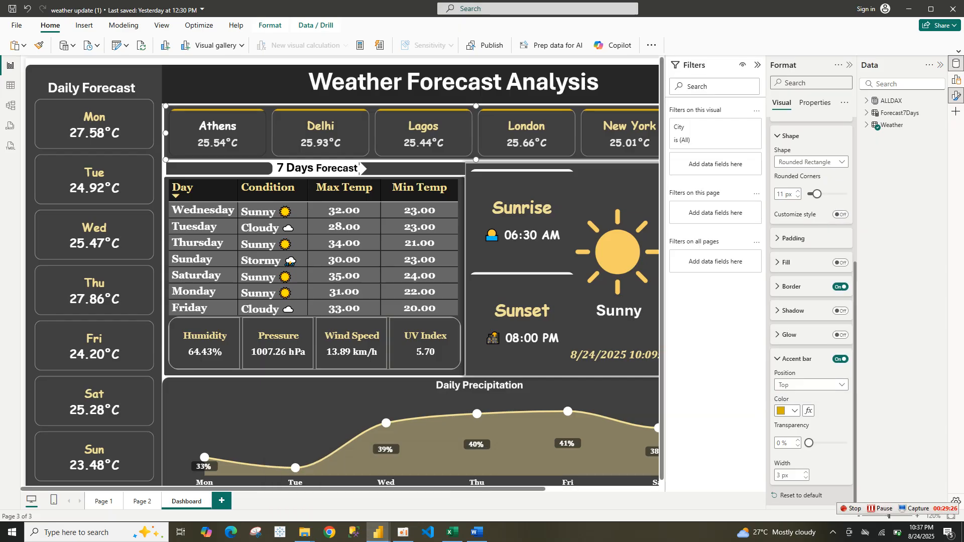
{"action": "left_click", "coordinate": [156, 131]}
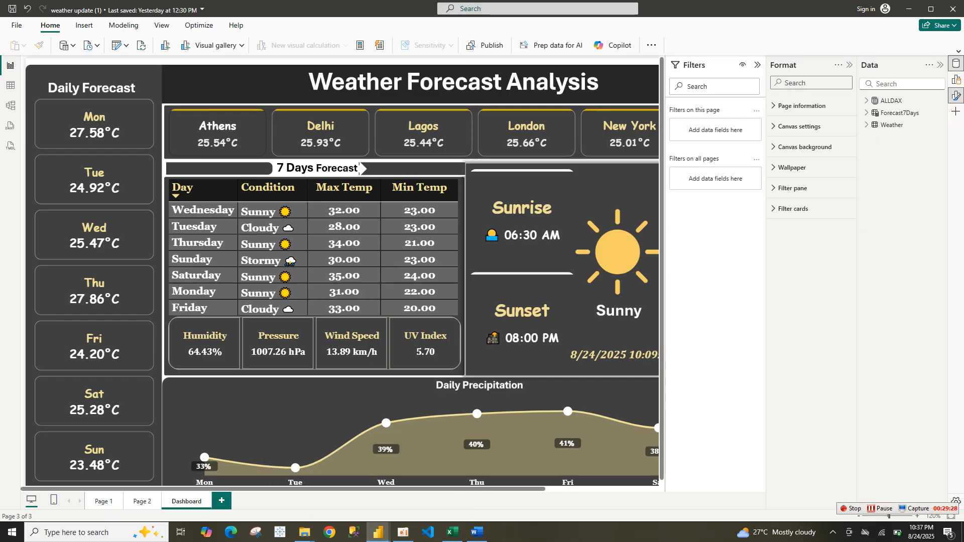
{"action": "left_click", "coordinate": [758, 65]}
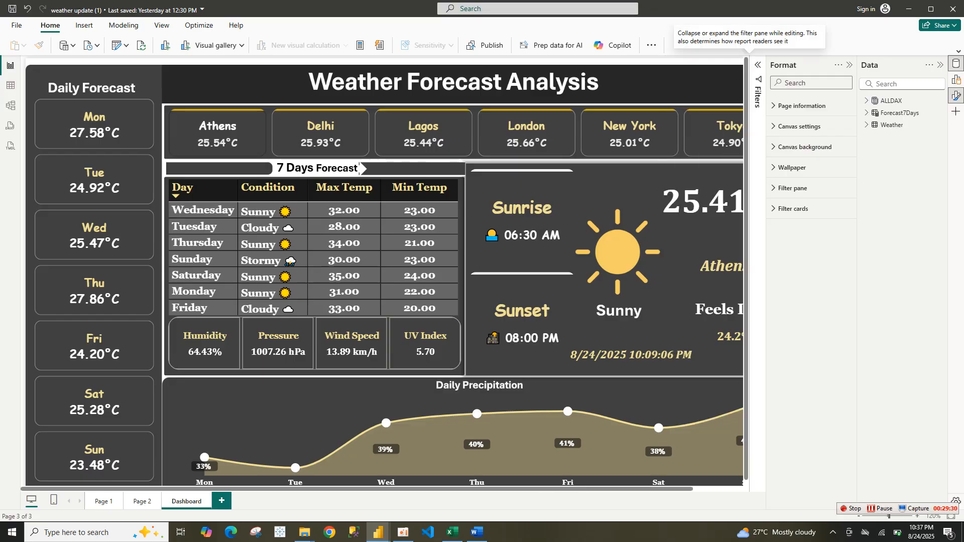
Examine the reference report's city slicer button, shape, border and accent bar format settings
{"action": "left_click", "coordinate": [360, 165]}
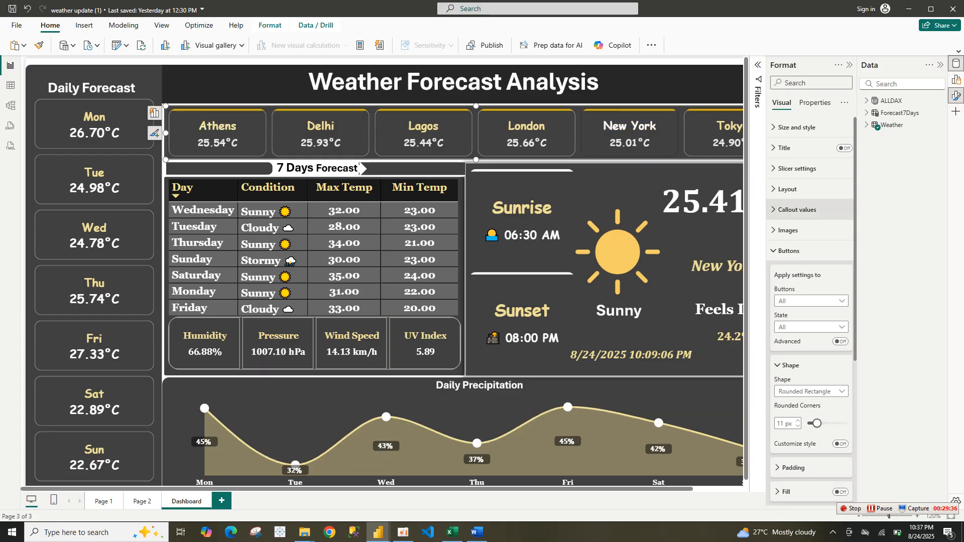
{"action": "left_click", "coordinate": [789, 251]}
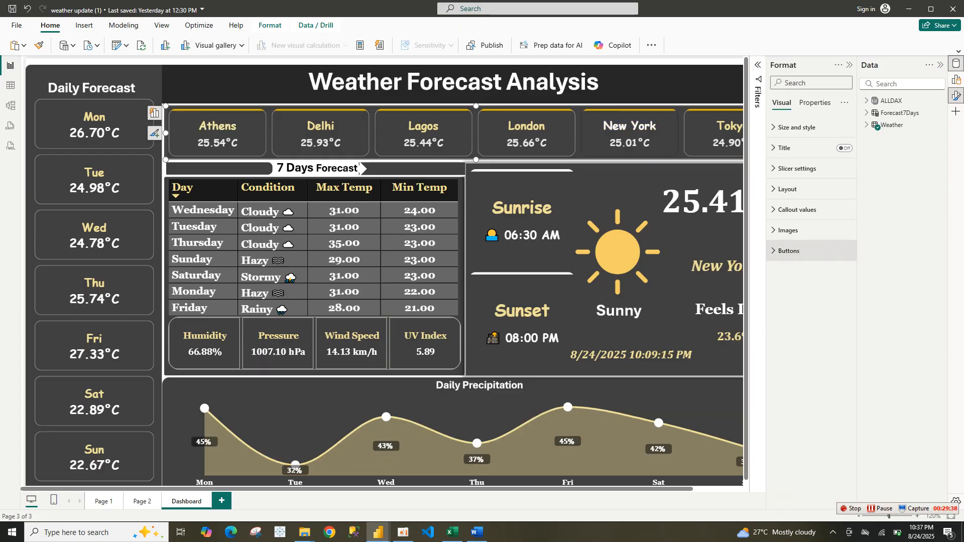
{"action": "left_click", "coordinate": [789, 251]}
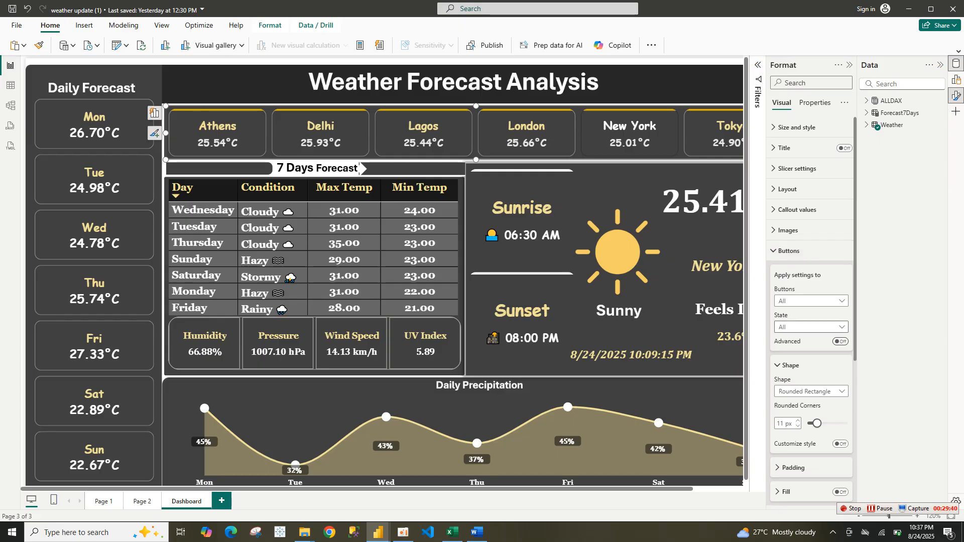
{"action": "scroll", "coordinate": [812, 311], "scroll_direction": "down", "scroll_amount": 5}
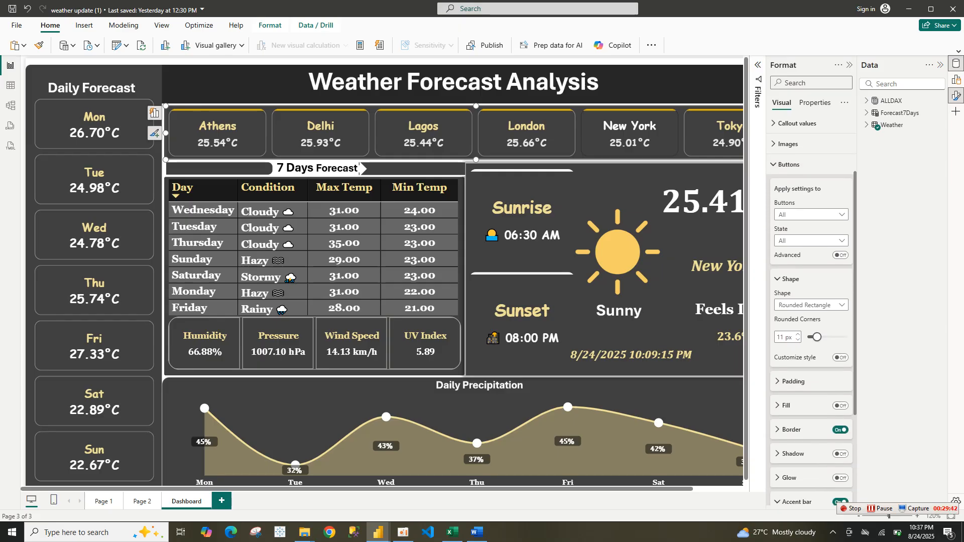
{"action": "scroll", "coordinate": [812, 312], "scroll_direction": "up", "scroll_amount": 4}
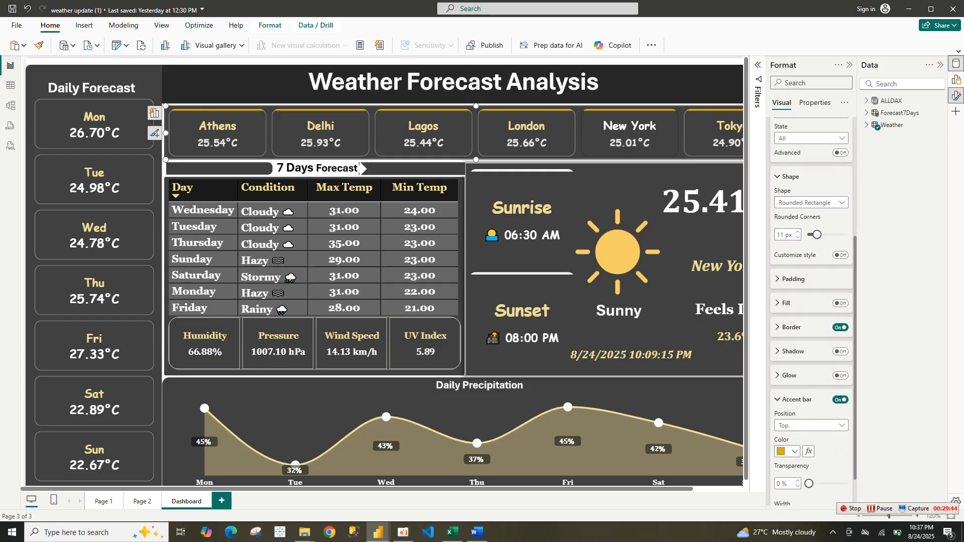
{"action": "scroll", "coordinate": [812, 312], "scroll_direction": "up", "scroll_amount": 1}
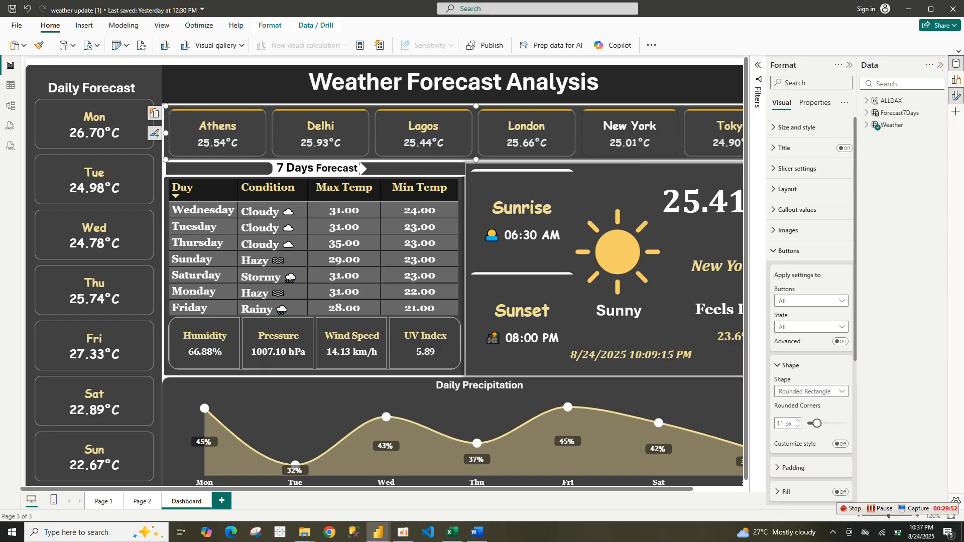
{"action": "mouse_move", "coordinate": [378, 532]}
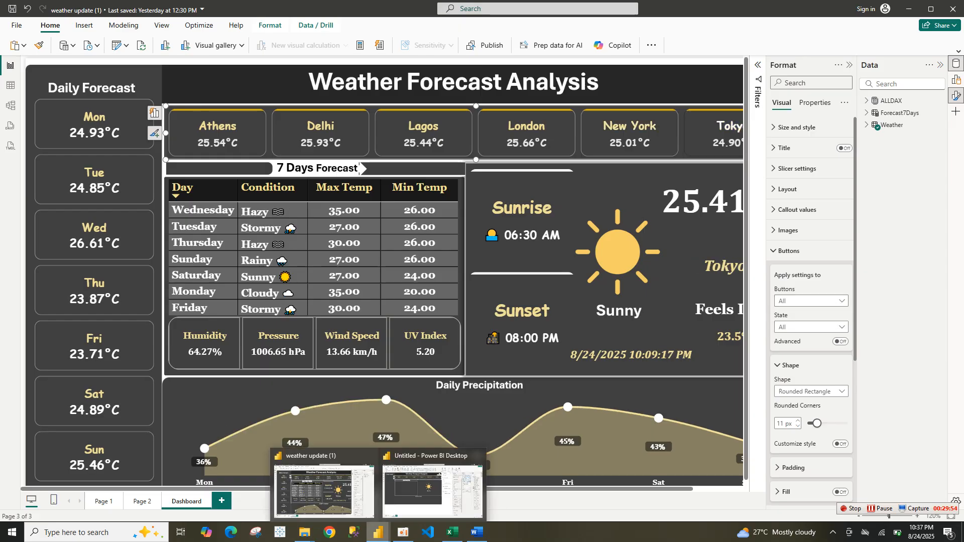
Switch back to the new report and enlarge the city slicer to about 1051 by 89 px
{"action": "left_click", "coordinate": [432, 490]}
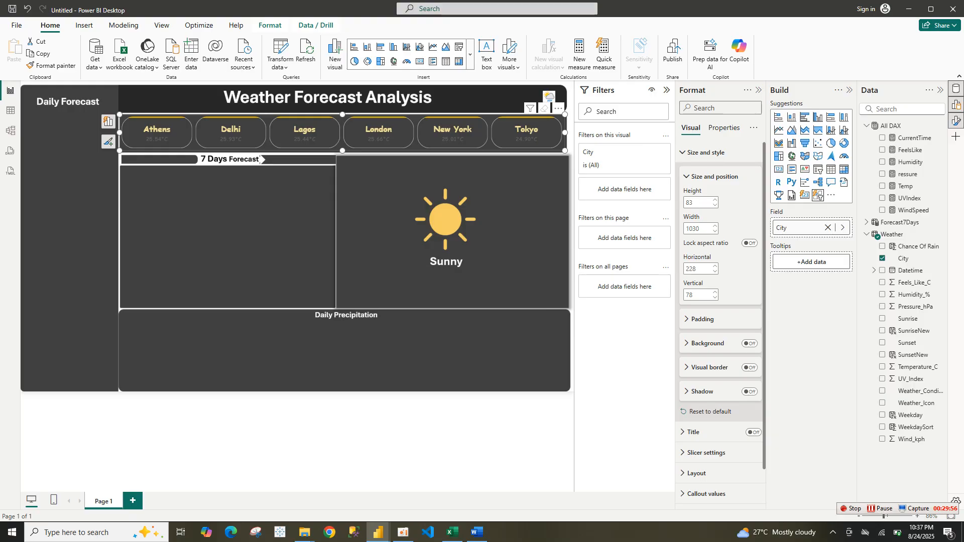
{"action": "mouse_move", "coordinate": [565, 150]}
{"action": "left_mouse_down"}
{"action": "mouse_move", "coordinate": [574, 165]}
{"action": "mouse_move", "coordinate": [569, 152]}
{"action": "left_mouse_up"}
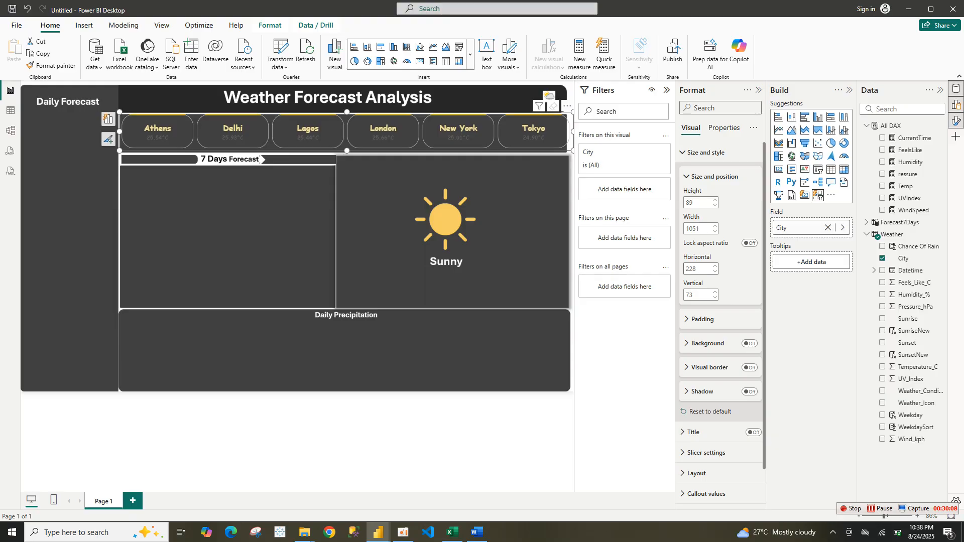
{"action": "left_click", "coordinate": [688, 177]}
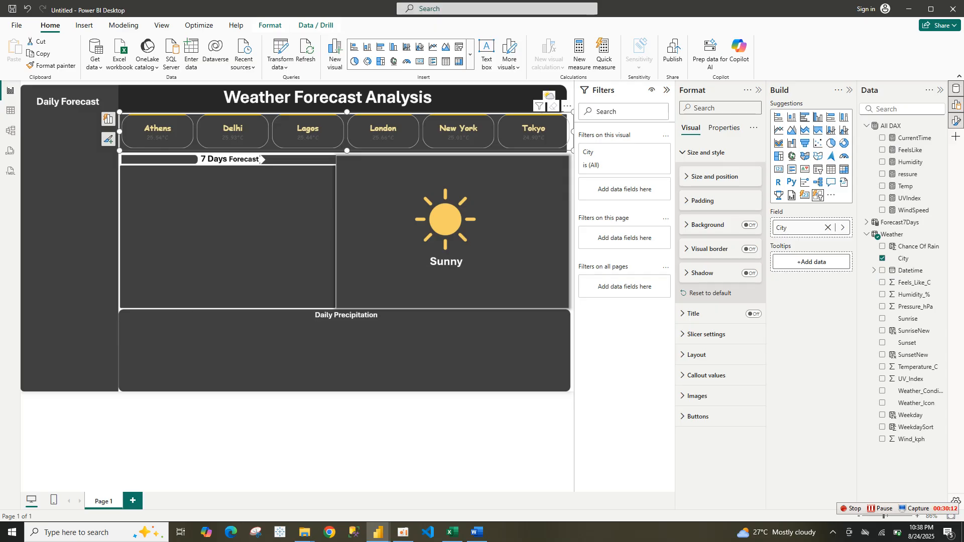
{"action": "left_click", "coordinate": [684, 153]}
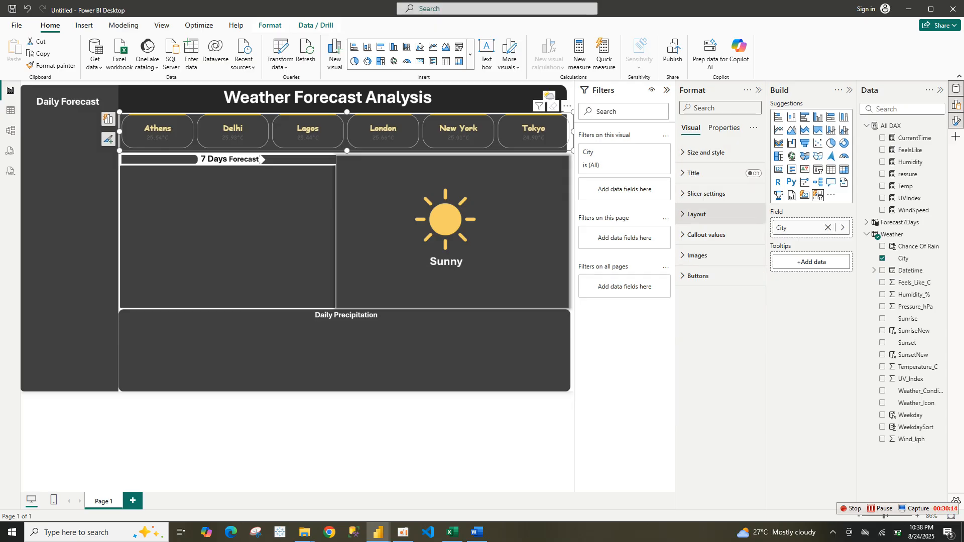
Set the slicer's callout label colour to White and its font size to 13
{"action": "left_click", "coordinate": [706, 234]}
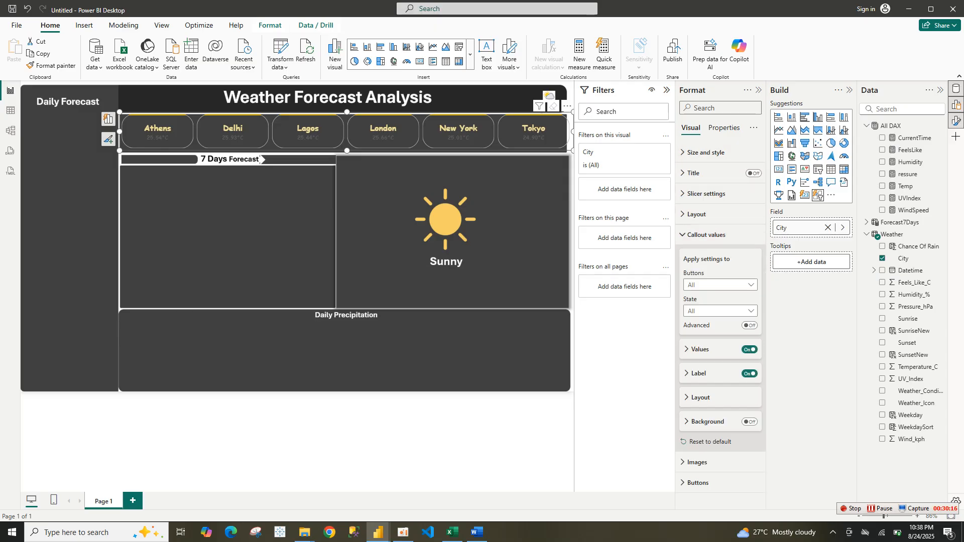
{"action": "left_click", "coordinate": [699, 374]}
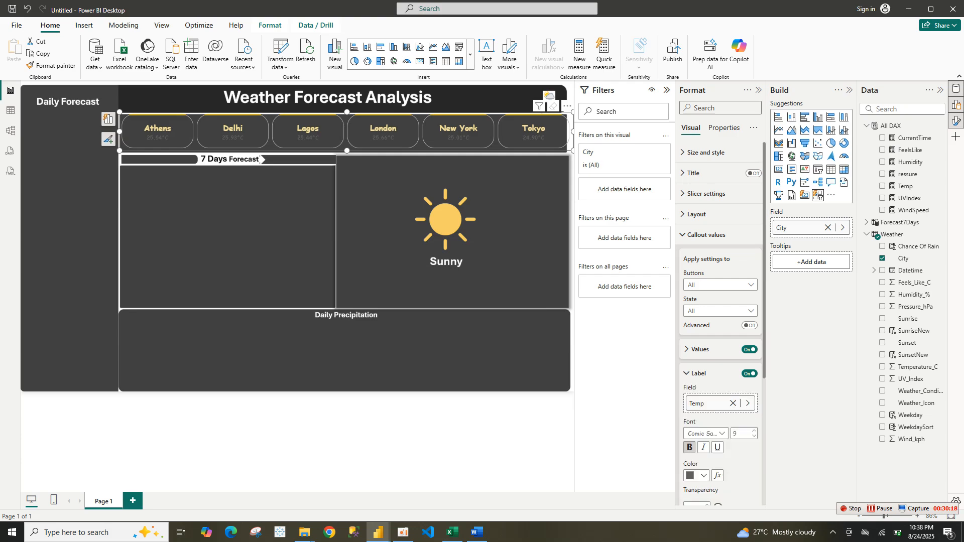
{"action": "scroll", "coordinate": [721, 351], "scroll_direction": "down", "scroll_amount": 2}
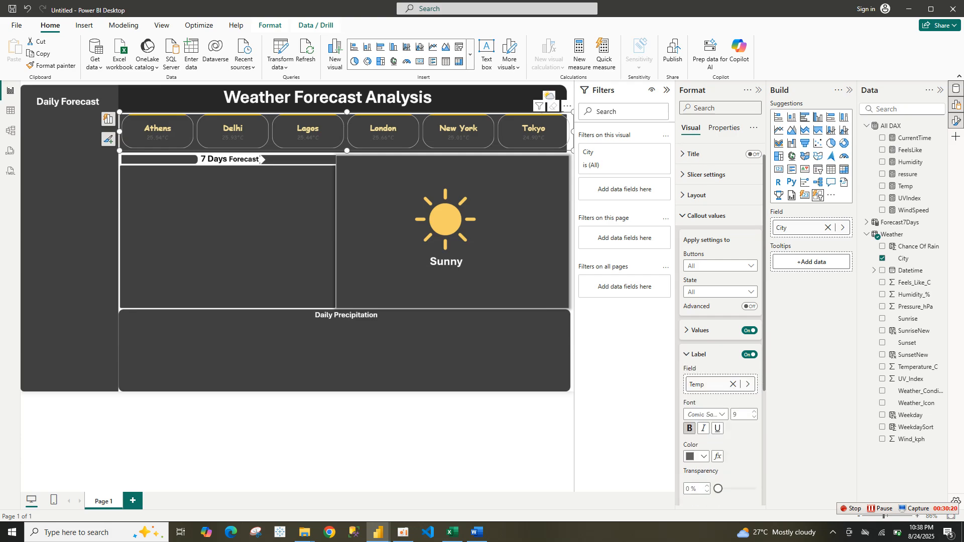
{"action": "left_click", "coordinate": [699, 402]}
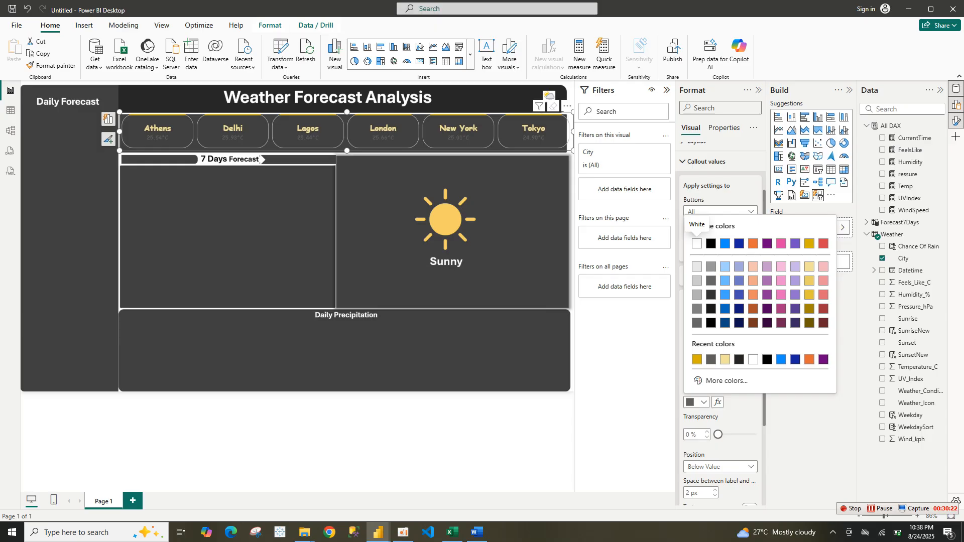
{"action": "left_click", "coordinate": [697, 244]}
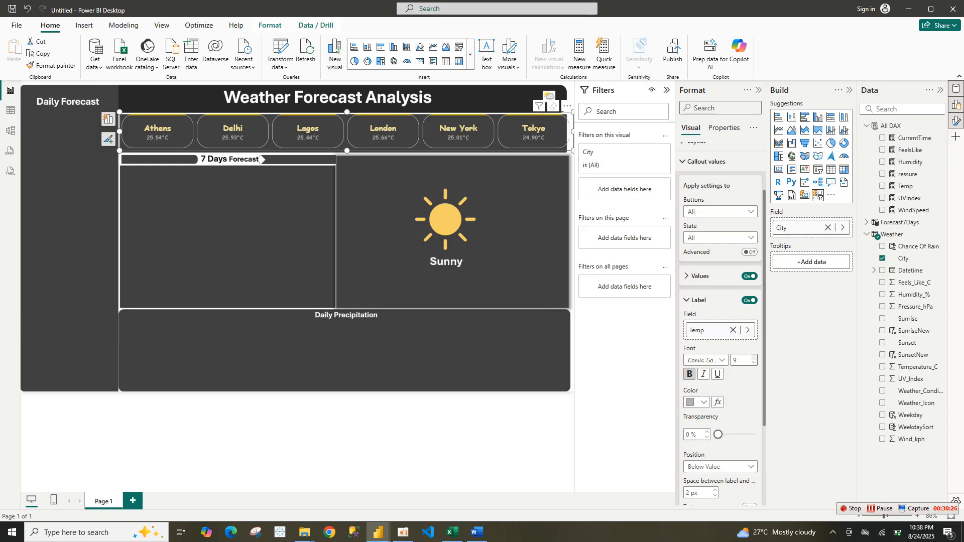
{"action": "key", "text": "Up"}
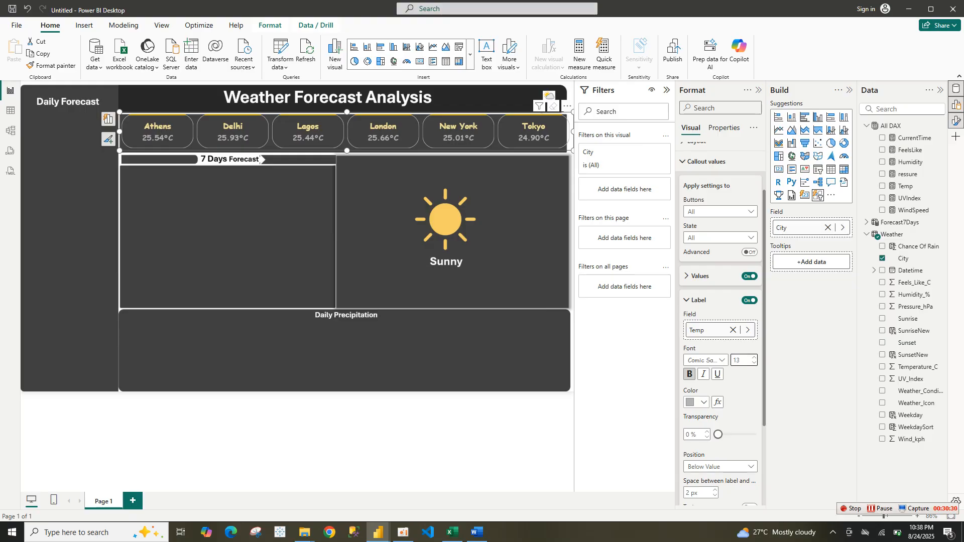
Paste hex B3B3B3 as the slicer's callout label colour
{"action": "left_click", "coordinate": [701, 402]}
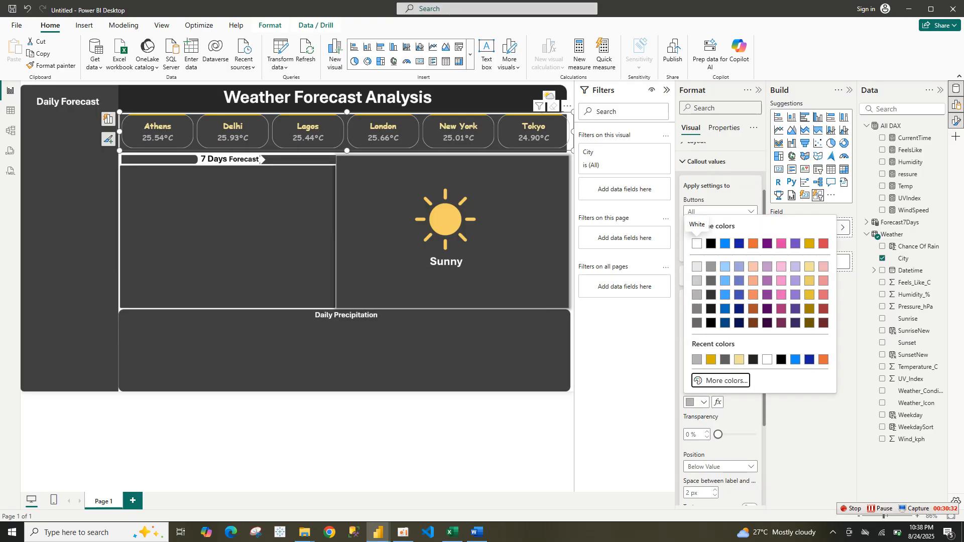
{"action": "left_click", "coordinate": [726, 381]}
{"action": "type", "text": "#B3B3B3"}
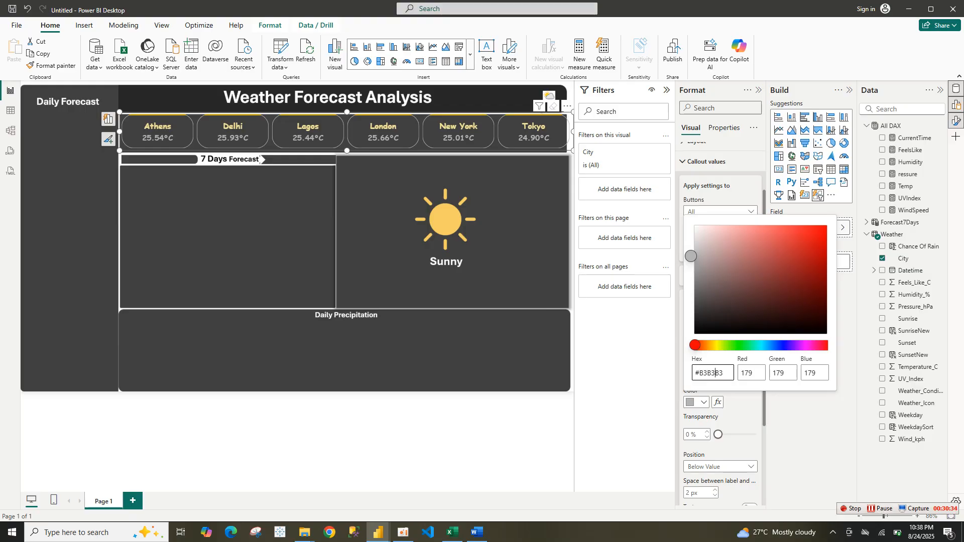
{"action": "key", "text": "Return"}
{"action": "key", "text": "Escape"}
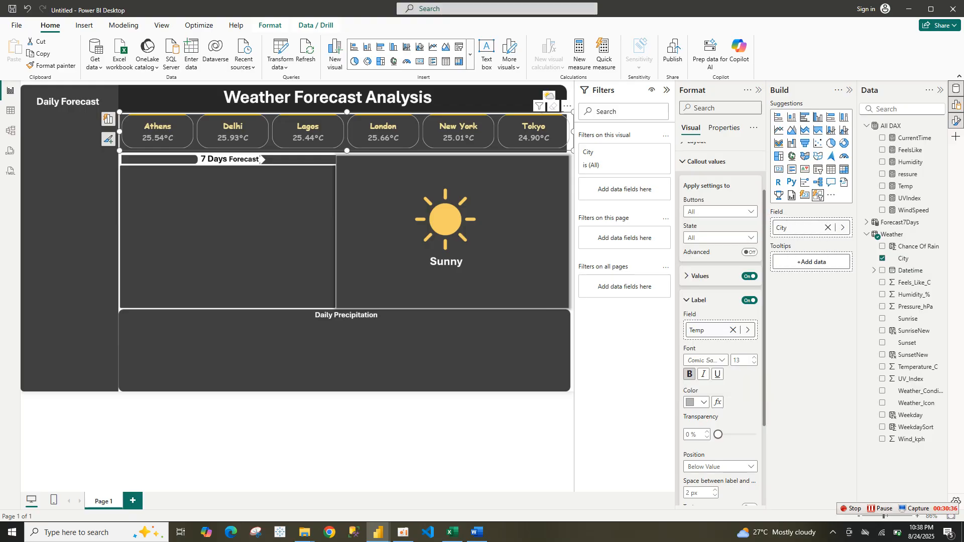
{"action": "left_click", "coordinate": [722, 360]}
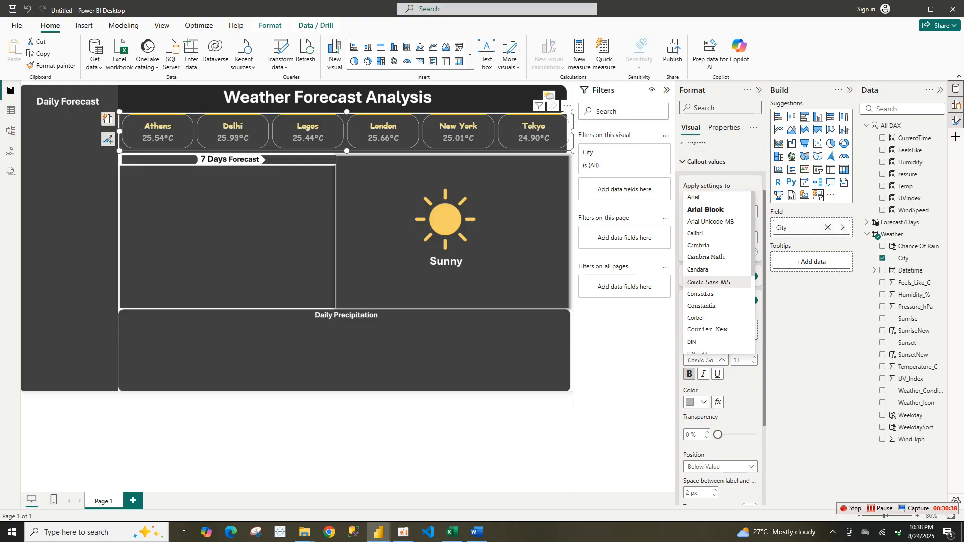
{"action": "left_click", "coordinate": [722, 360]}
{"action": "left_click", "coordinate": [703, 403]}
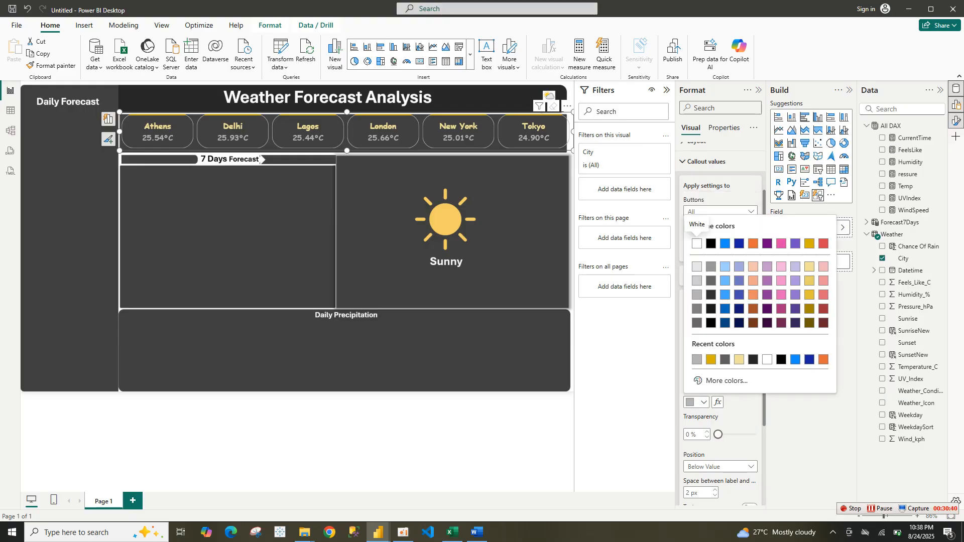
{"action": "key", "text": "Escape"}
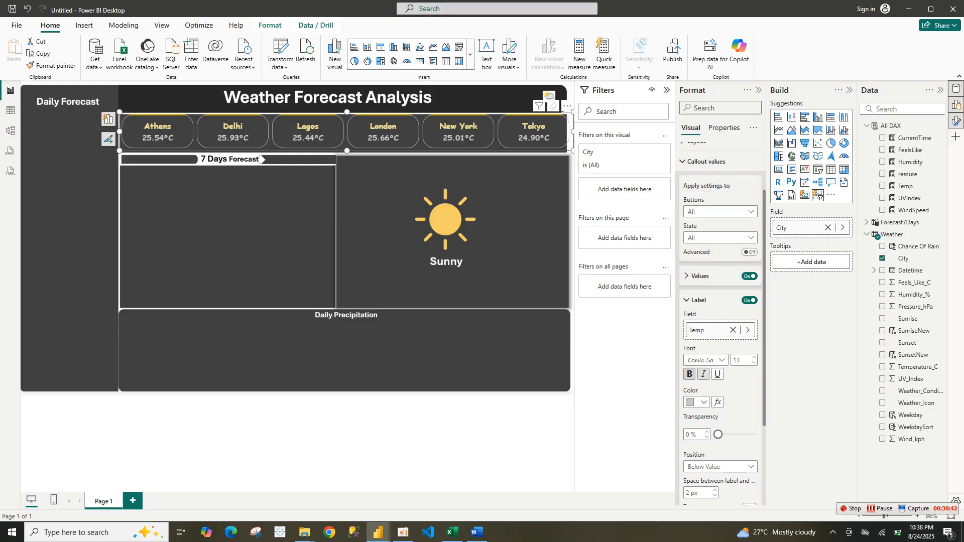
{"action": "left_click", "coordinate": [703, 402]}
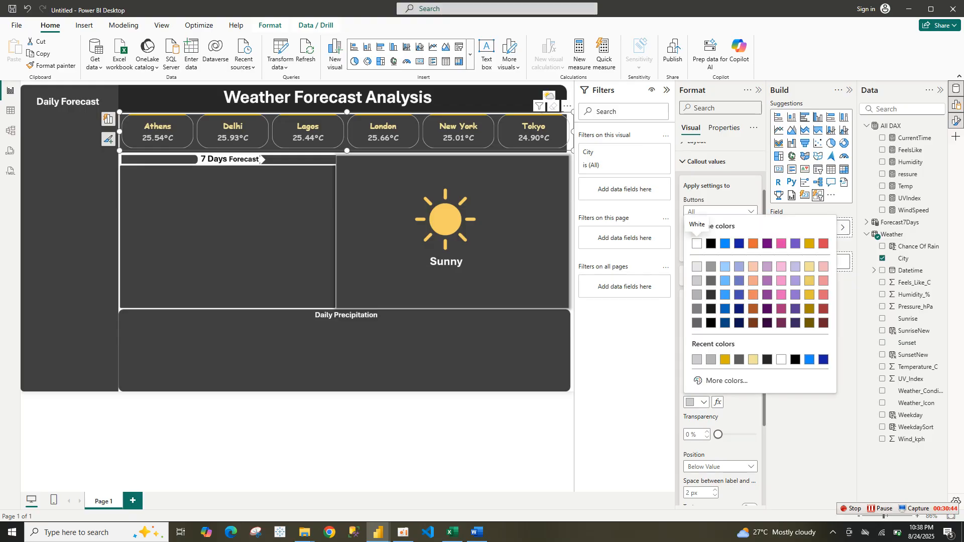
{"action": "key", "text": "Escape"}
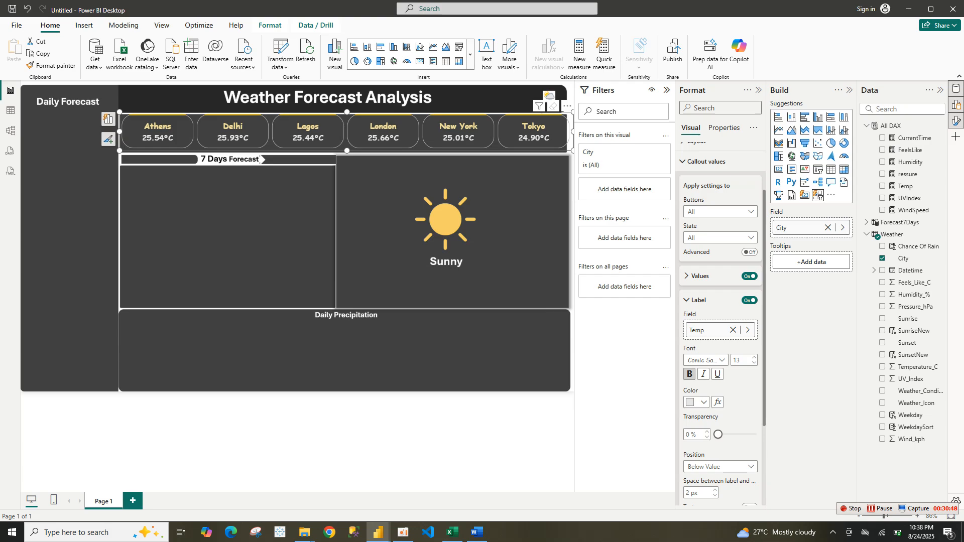
{"action": "key", "text": "Escape"}
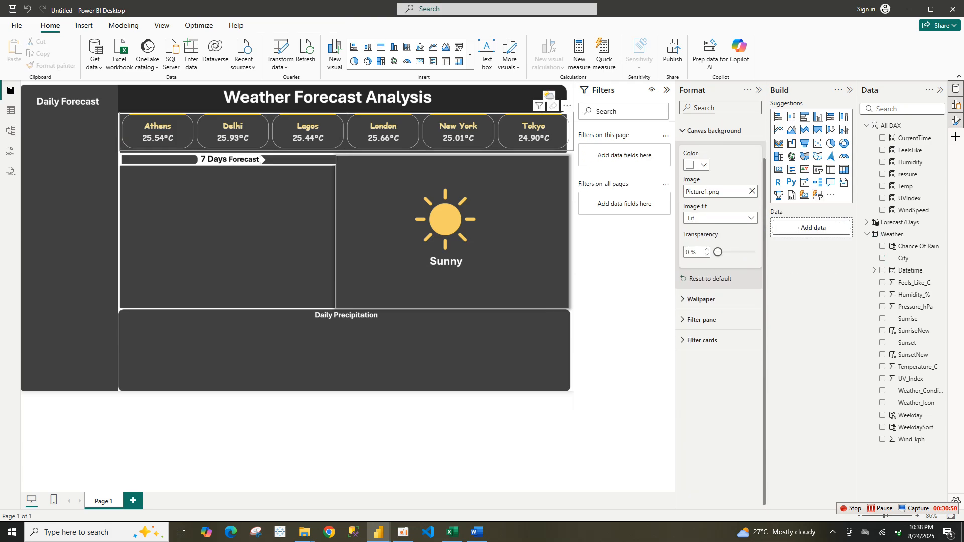
Try to duplicate the city slicer and reposition the copy, then undo the changes
{"action": "left_click", "coordinate": [260, 159]}
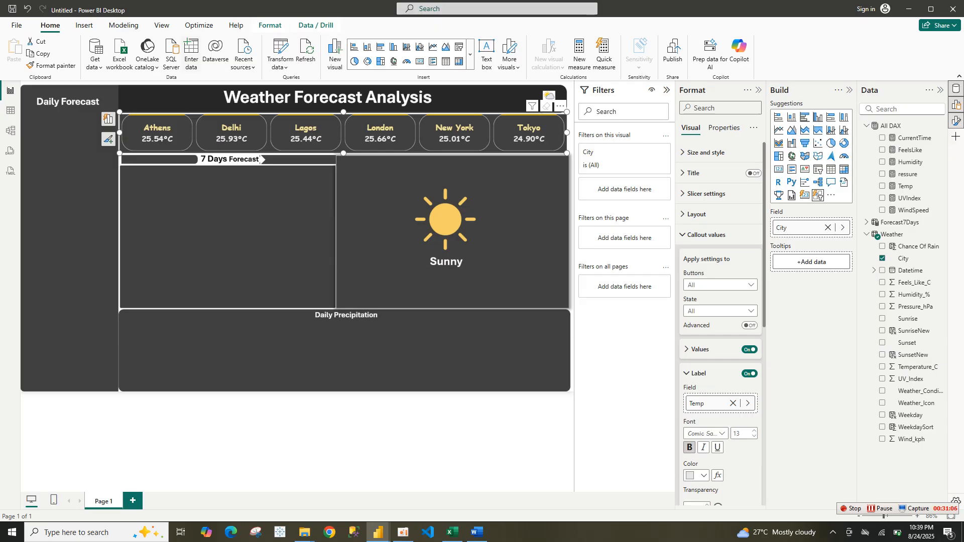
{"action": "key", "text": "ctrl+c"}
{"action": "key", "text": "ctrl+v"}
{"action": "left_click_drag", "start_coordinate": [347, 136], "coordinate": [245, 132]}
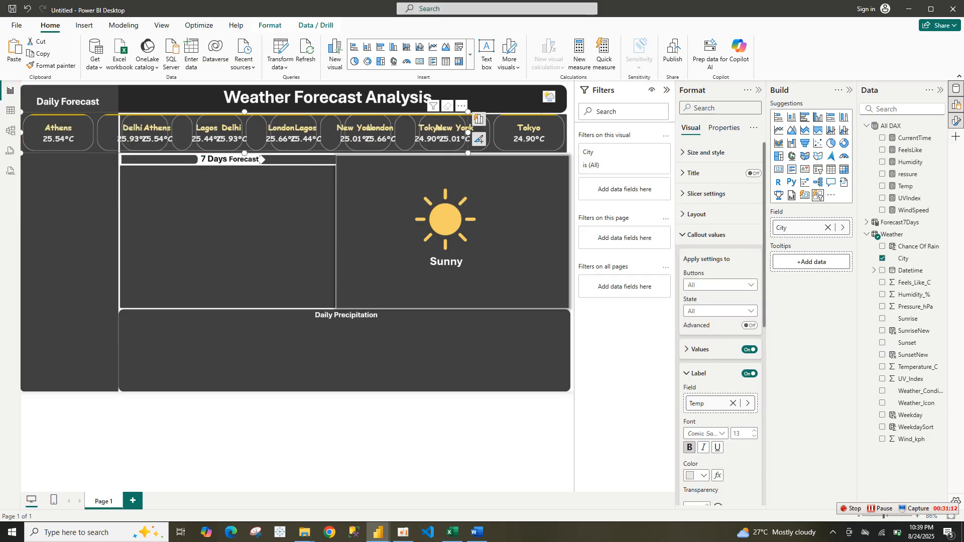
{"action": "key", "text": "Tab"}
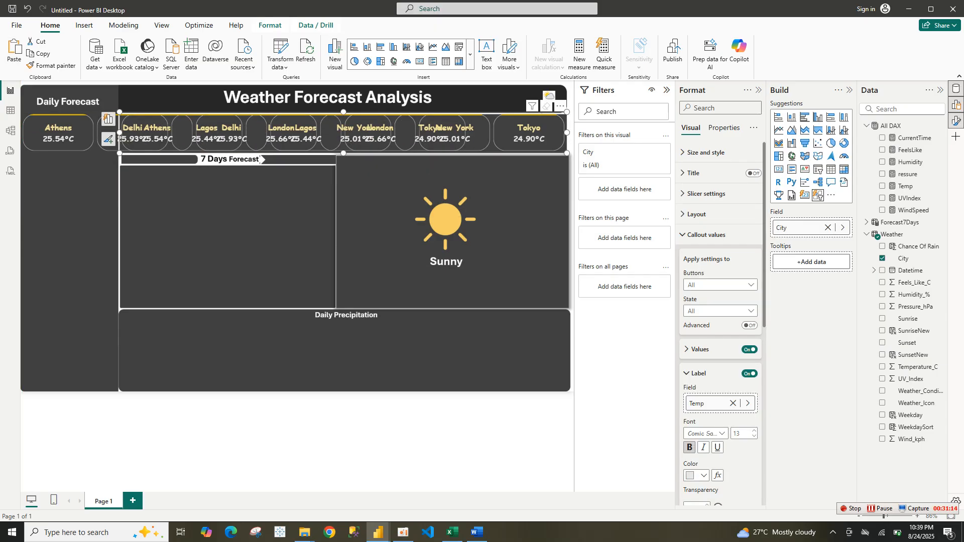
{"action": "key", "text": "Delete"}
{"action": "key", "text": "Tab"}
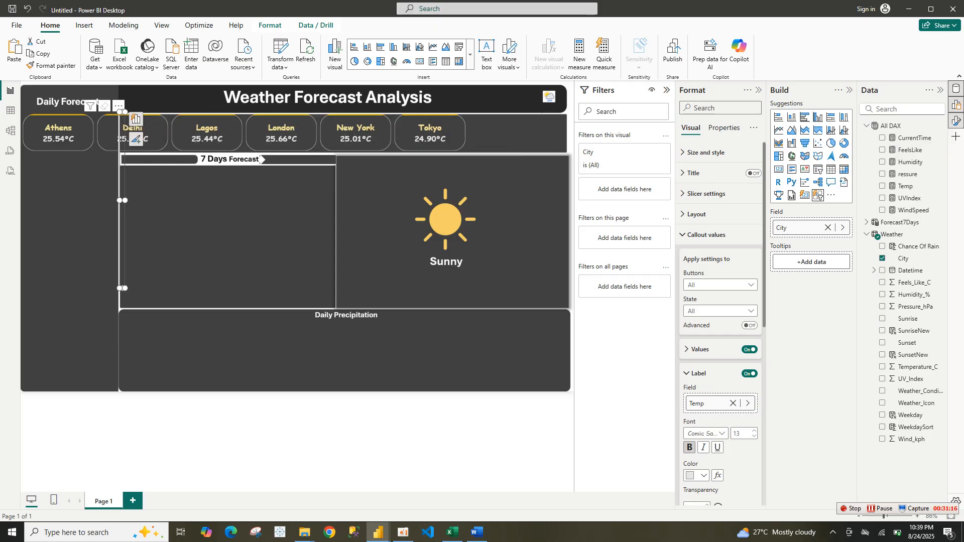
{"action": "key", "text": "Tab"}
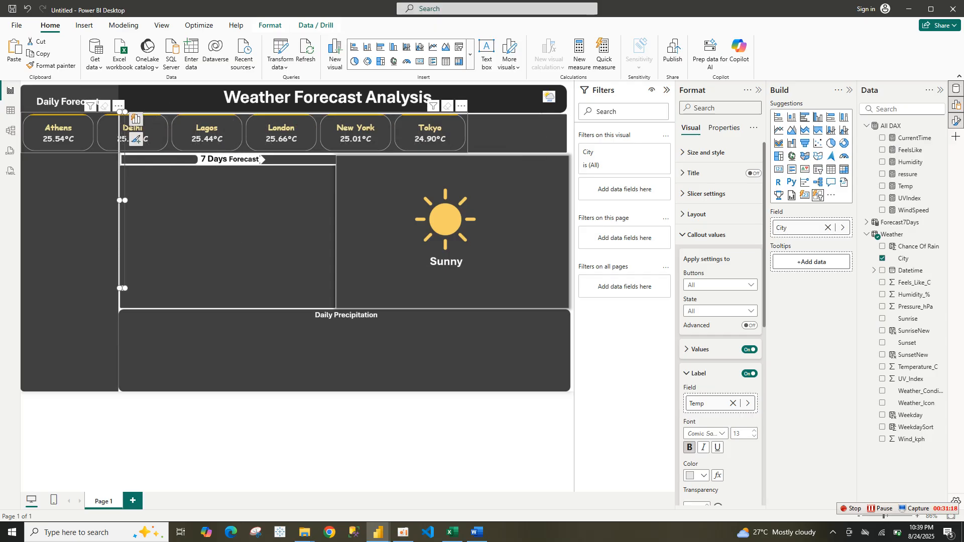
{"action": "key", "text": "ctrl+z"}
{"action": "key", "text": "ctrl+z"}
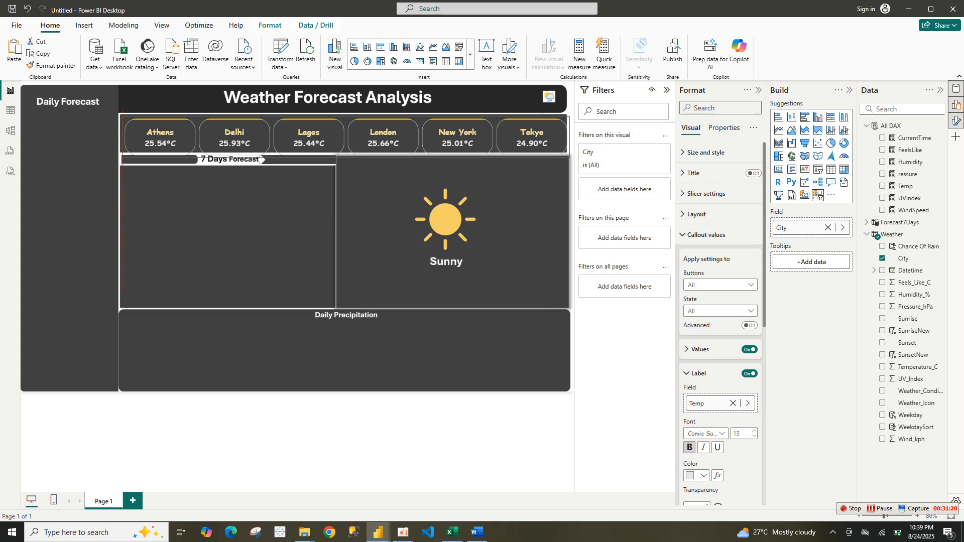
{"action": "key", "text": "Tab"}
{"action": "key", "text": "Escape"}
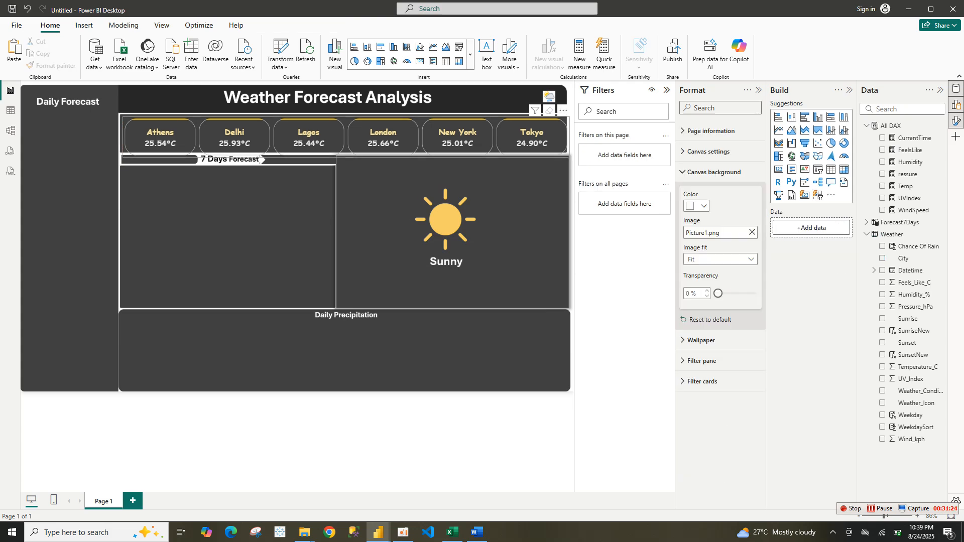
Copy and paste the city slicer to duplicate it
{"action": "left_click", "coordinate": [259, 160]}
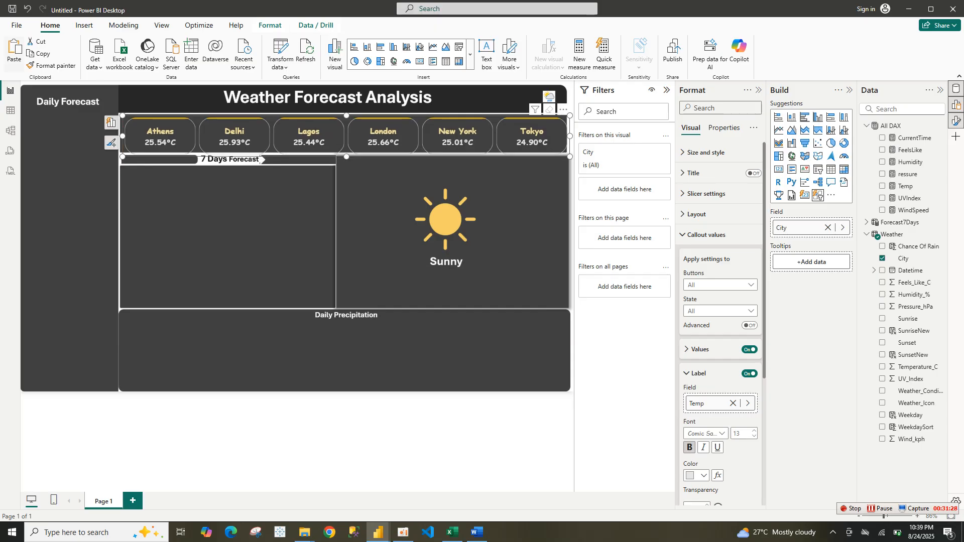
{"action": "key", "text": "ctrl+c"}
{"action": "key", "text": "ctrl+v"}
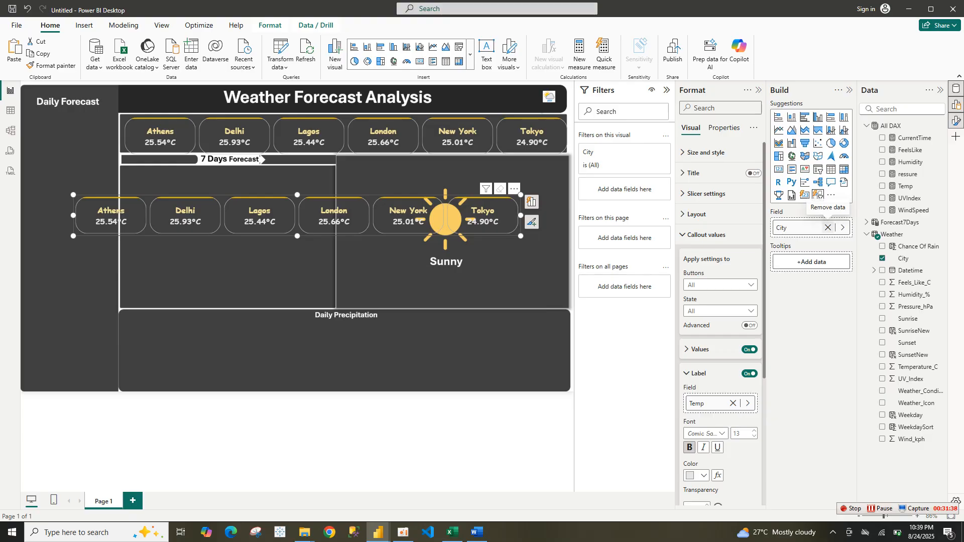
Replace the copied slicer's City field with Weekday
{"action": "left_click", "coordinate": [828, 227]}
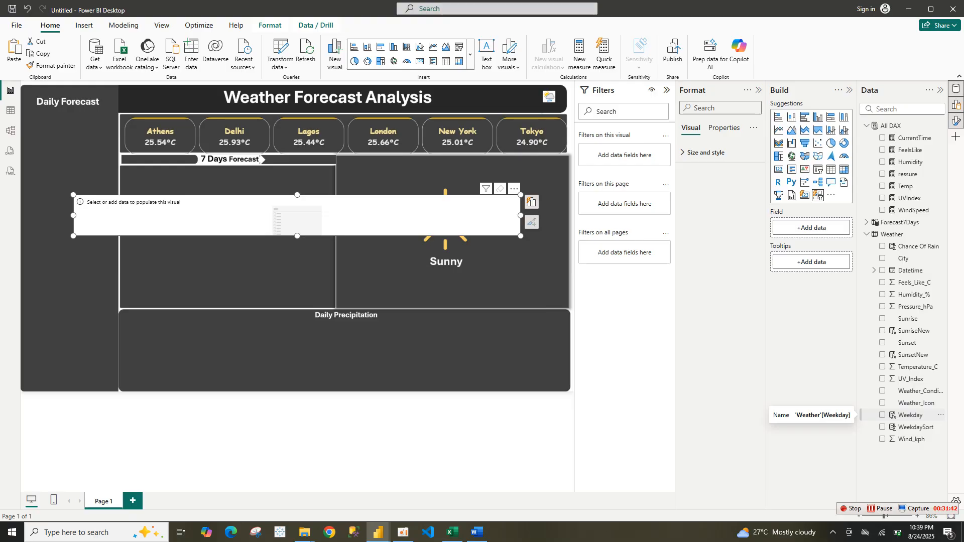
{"action": "left_click", "coordinate": [904, 415]}
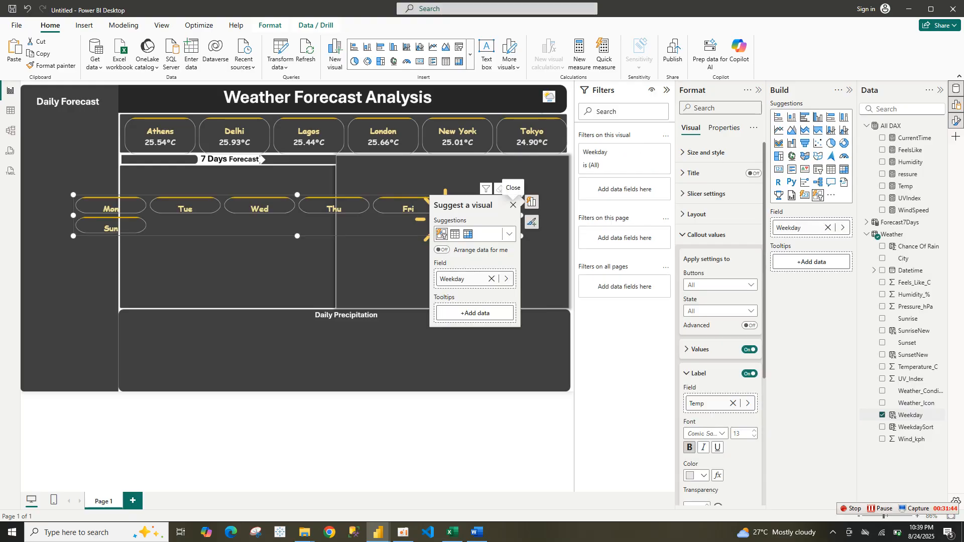
{"action": "left_click", "coordinate": [512, 205]}
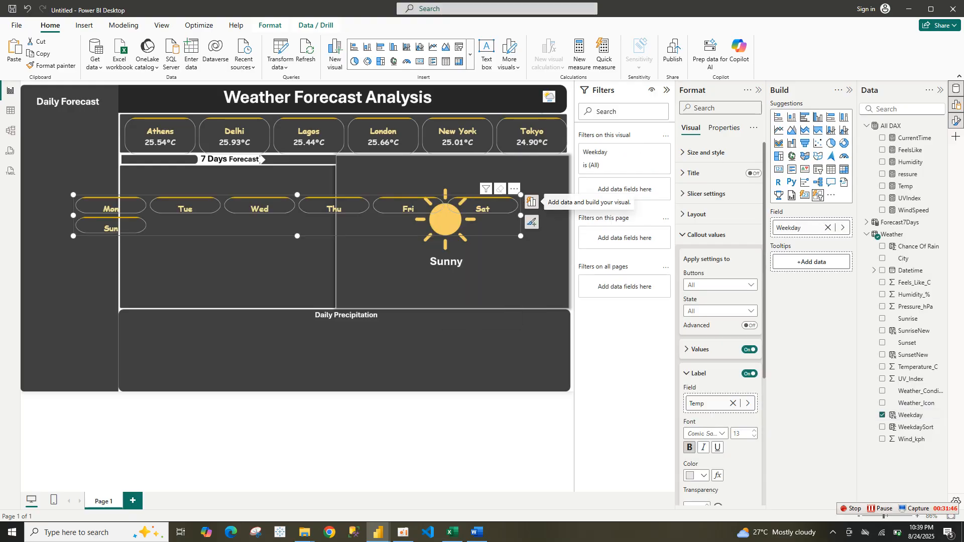
Set the weekday slicer's layout to one column and 7 rows so it fills the Daily Forecast panel
{"action": "left_click", "coordinate": [706, 235]}
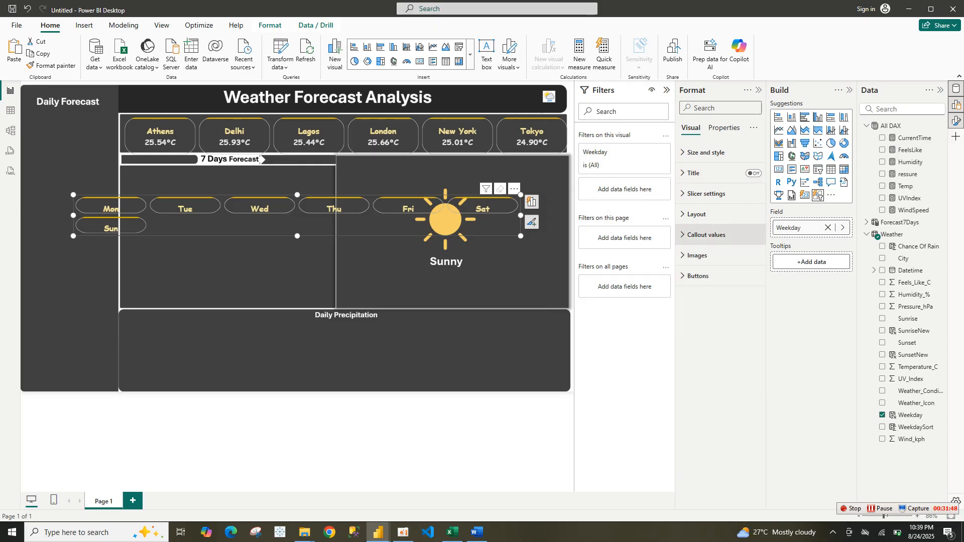
{"action": "left_click", "coordinate": [697, 214]}
{"action": "left_click", "coordinate": [701, 239]}
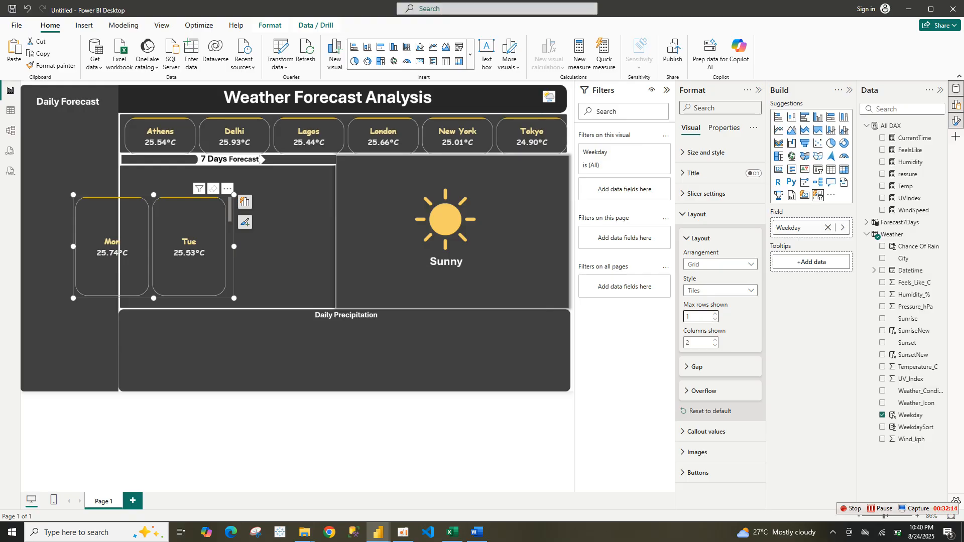
{"action": "key", "text": "Tab"}
{"action": "type", "text": "1"}
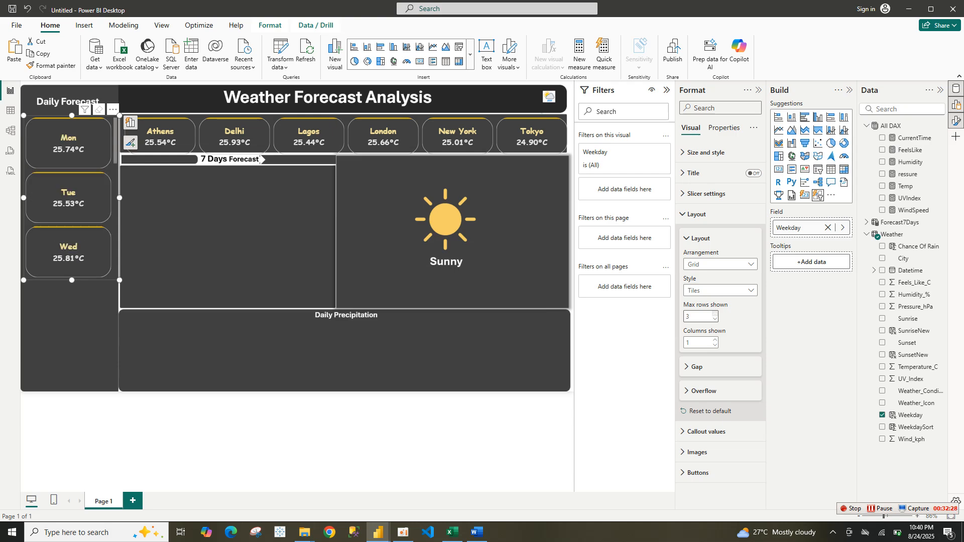
{"action": "key", "text": "Up"}
{"action": "key", "text": "Up"}
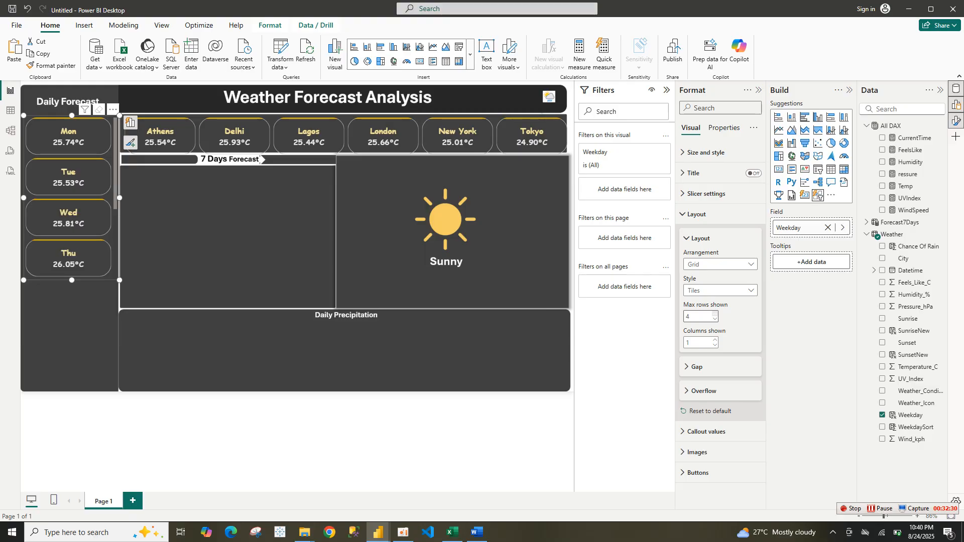
{"action": "key", "text": "Up"}
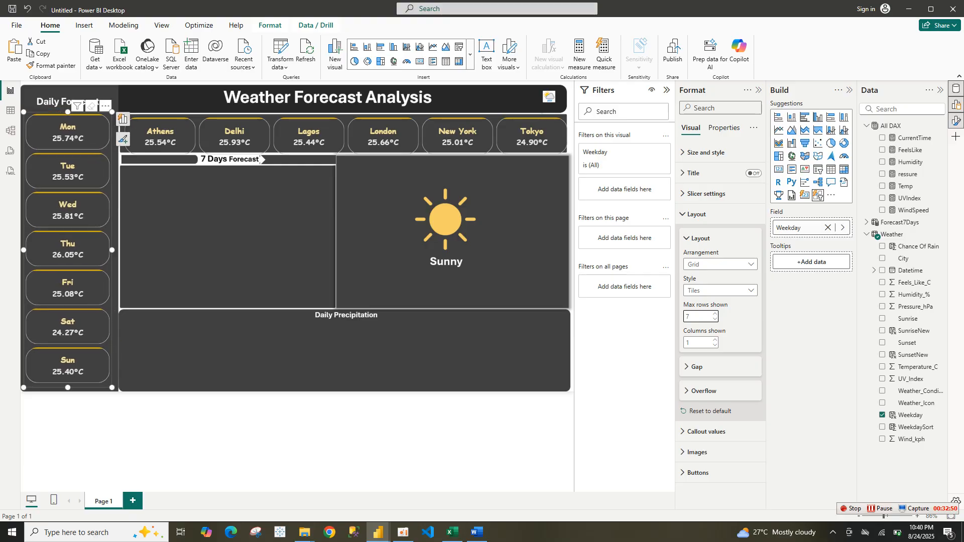
Undo the last two changes and set the weekday slicer's button rounded corners to 11 px
{"action": "key", "text": "ctrl+z"}
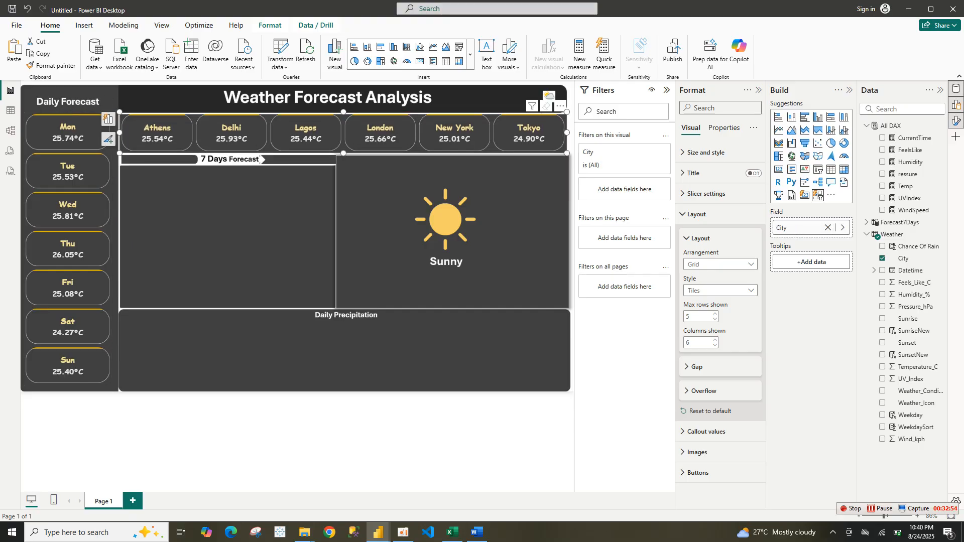
{"action": "key", "text": "ctrl+z"}
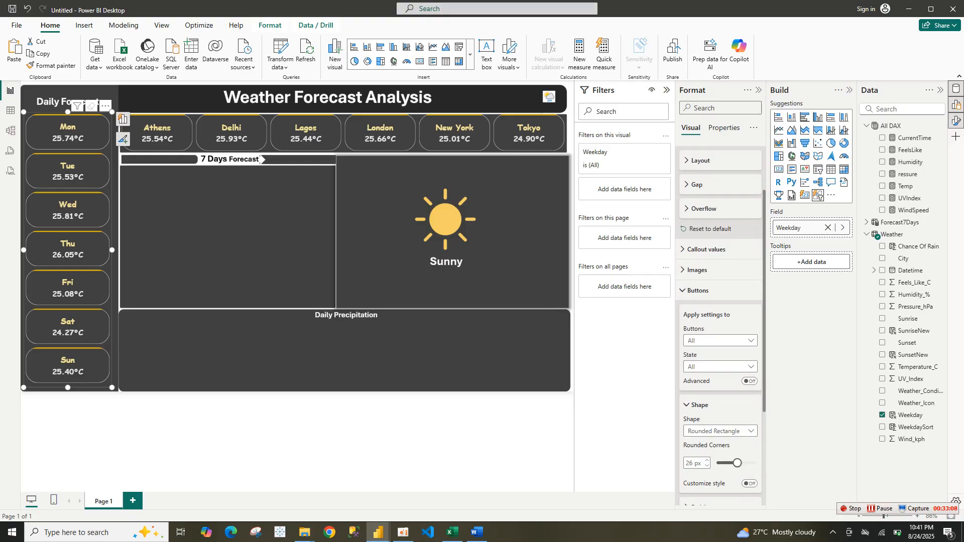
{"action": "key", "text": "Left"}
{"action": "key", "text": "Left"}
{"action": "key", "text": "Left"}
{"action": "key", "text": "Left"}
{"action": "key", "text": "Left"}
{"action": "key", "text": "Left"}
{"action": "key", "text": "Left"}
{"action": "key", "text": "Left"}
{"action": "key", "text": "Left"}
{"action": "key", "text": "Left"}
{"action": "key", "text": "Left"}
{"action": "key", "text": "Left"}
{"action": "key", "text": "Left"}
{"action": "key", "text": "Left"}
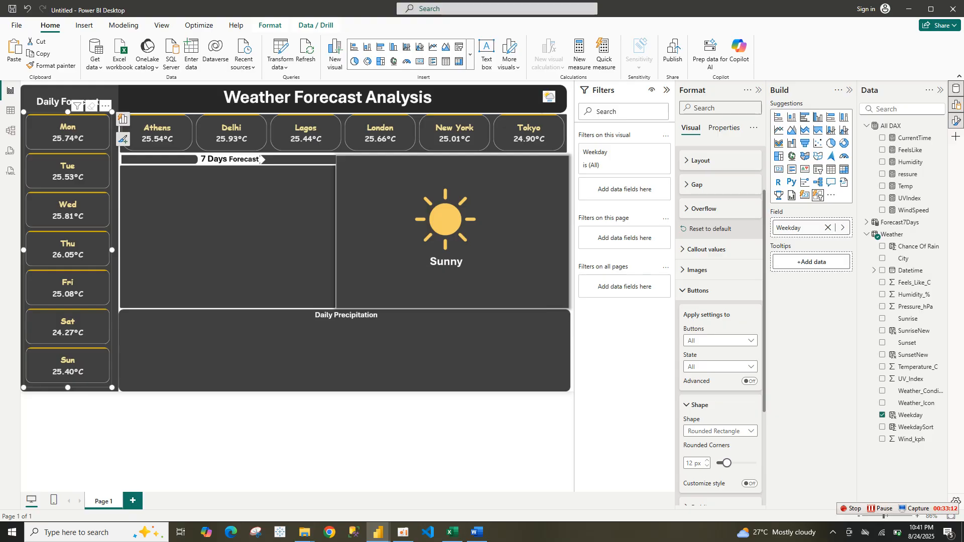
{"action": "key", "text": "Left"}
{"action": "key", "text": "shift+Left"}
{"action": "key", "text": "shift+Left"}
{"action": "key", "text": "shift+Left"}
{"action": "key", "text": "shift+Left"}
{"action": "key", "text": "shift+Left"}
{"action": "key", "text": "shift+Left"}
{"action": "key", "text": "shift+Left"}
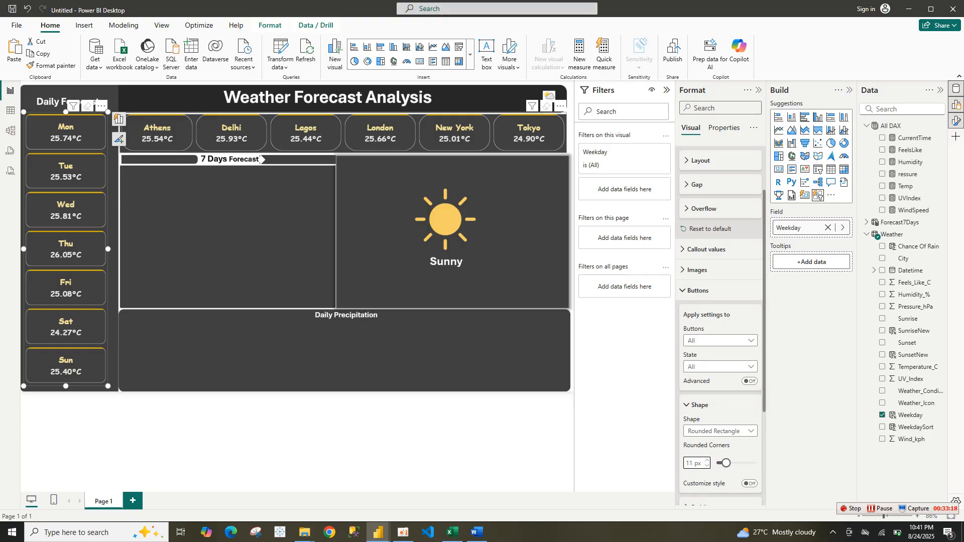
Set the city slicer's button rounded corners to 11 px
{"action": "key", "text": "Tab"}
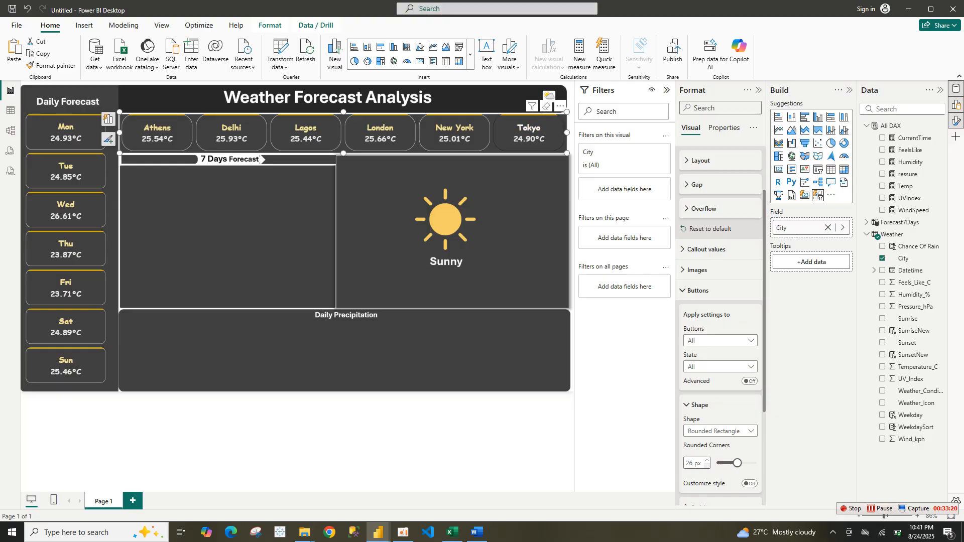
{"action": "key", "text": "Left"}
{"action": "key", "text": "Left"}
{"action": "key", "text": "Left"}
{"action": "key", "text": "BackSpace"}
{"action": "key", "text": "BackSpace"}
{"action": "type", "text": "11"}
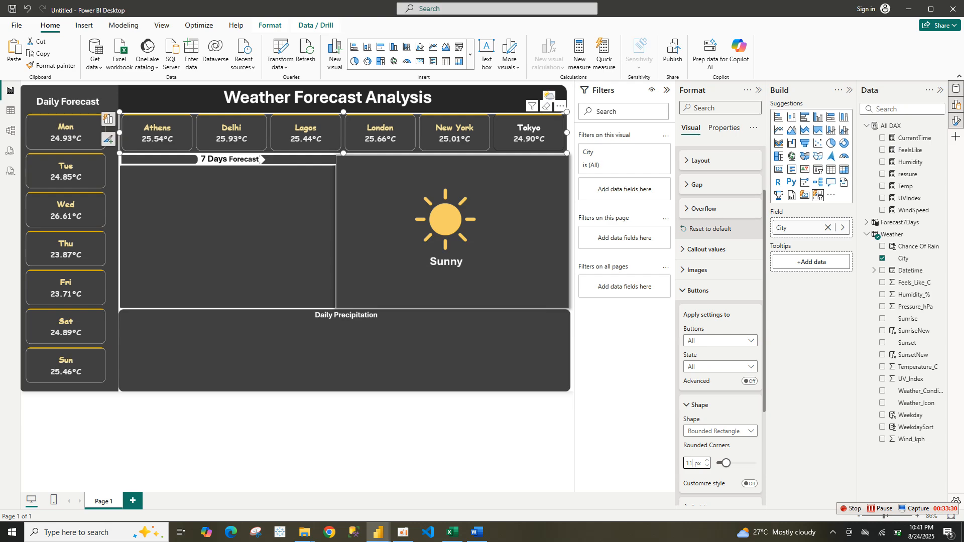
{"action": "key", "text": "Escape"}
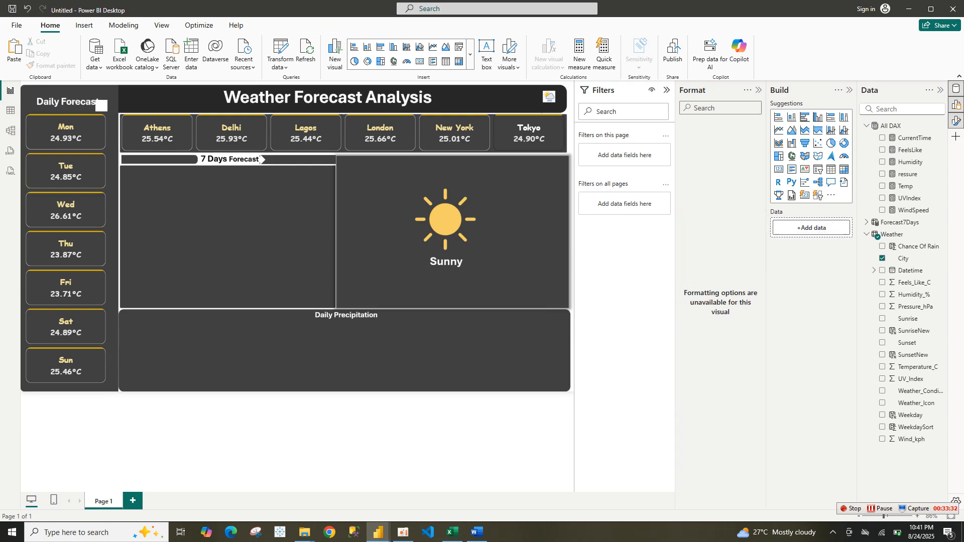
Widen the weekday slicer to fill the Daily Forecast panel
{"action": "left_click", "coordinate": [107, 249]}
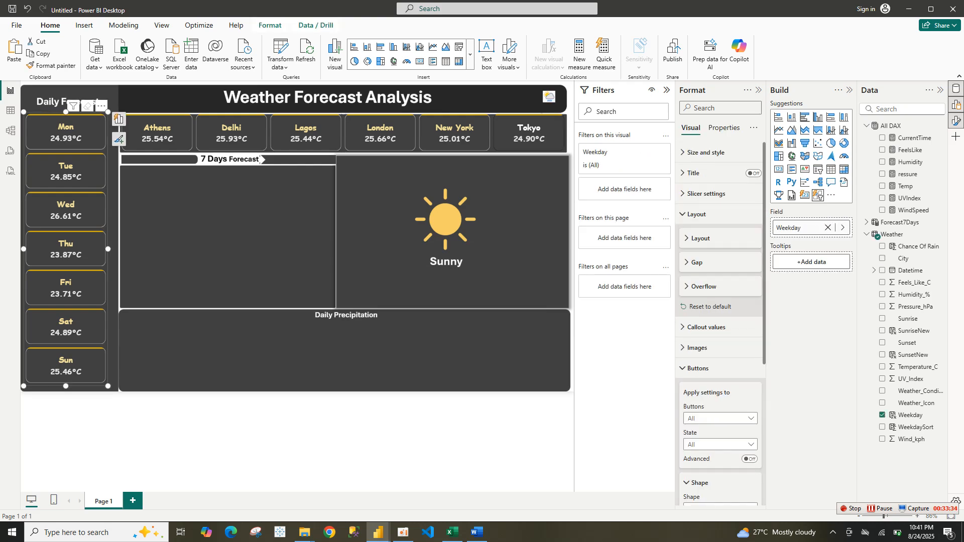
{"action": "left_click_drag", "start_coordinate": [107, 249], "coordinate": [119, 249]}
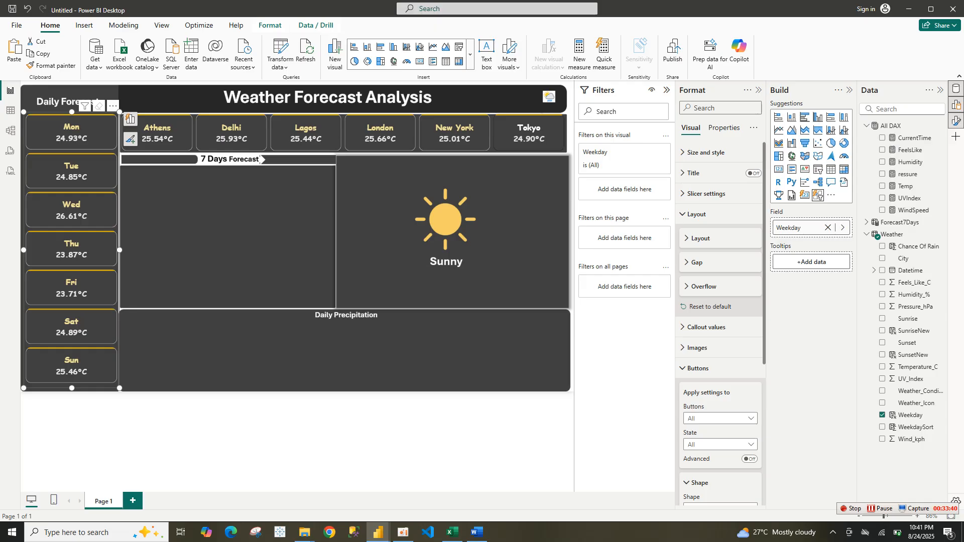
{"action": "key", "text": "Escape"}
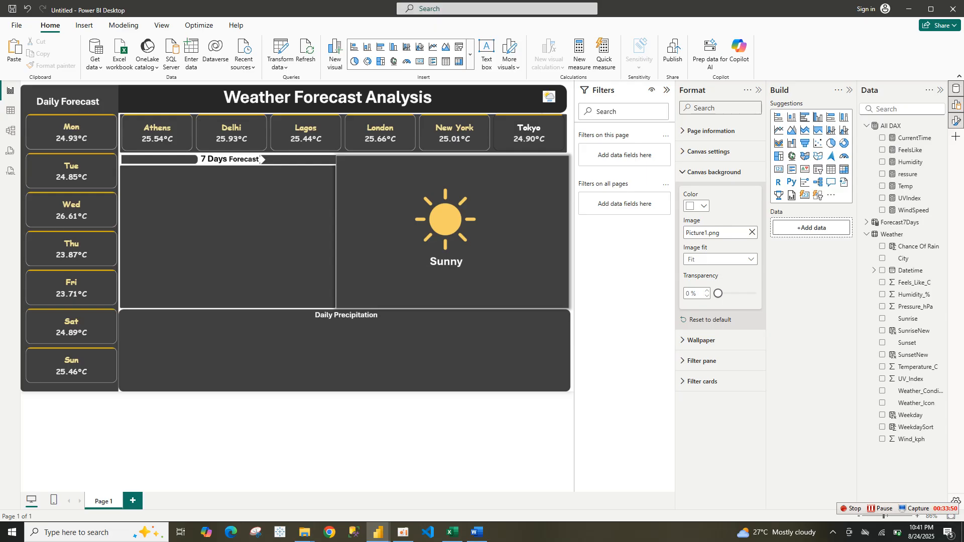
Insert a table visual and place it inside the 7 Days Forecast panel
{"action": "left_click", "coordinate": [713, 171]}
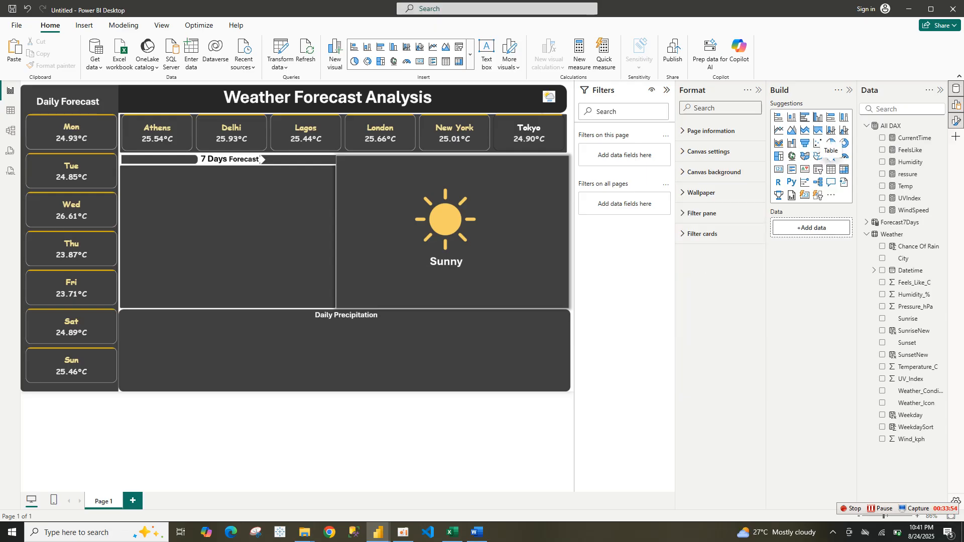
{"action": "left_click", "coordinate": [831, 169]}
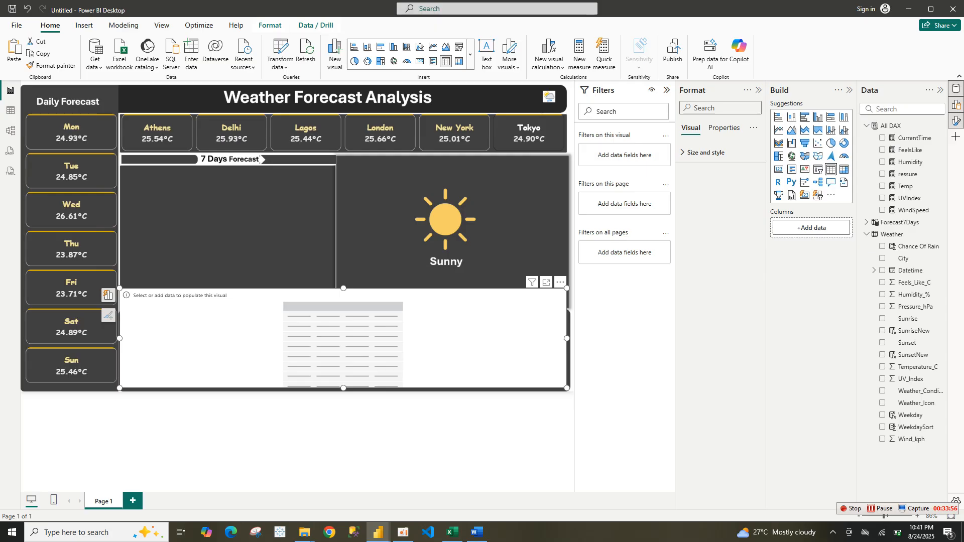
{"action": "left_click_drag", "start_coordinate": [567, 339], "coordinate": [254, 212]}
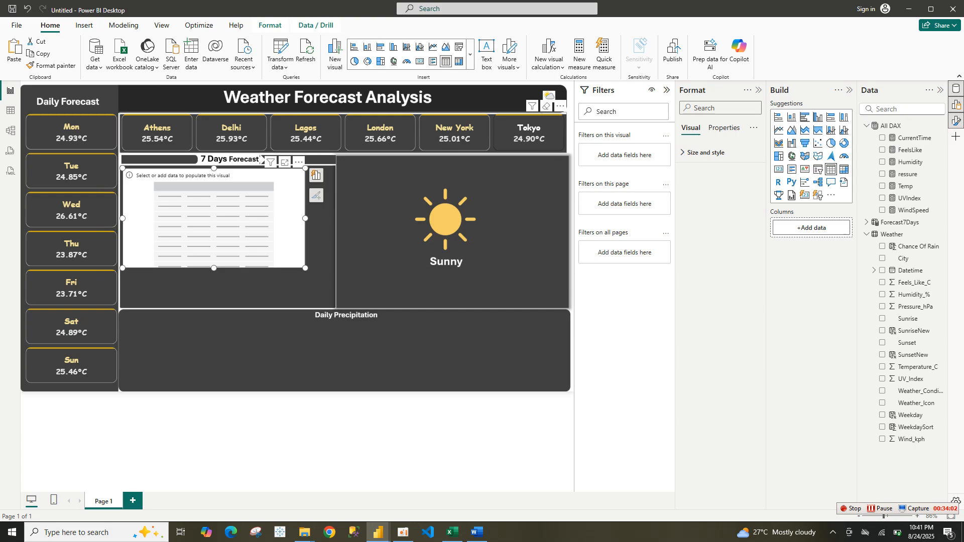
{"action": "left_click", "coordinate": [260, 157]}
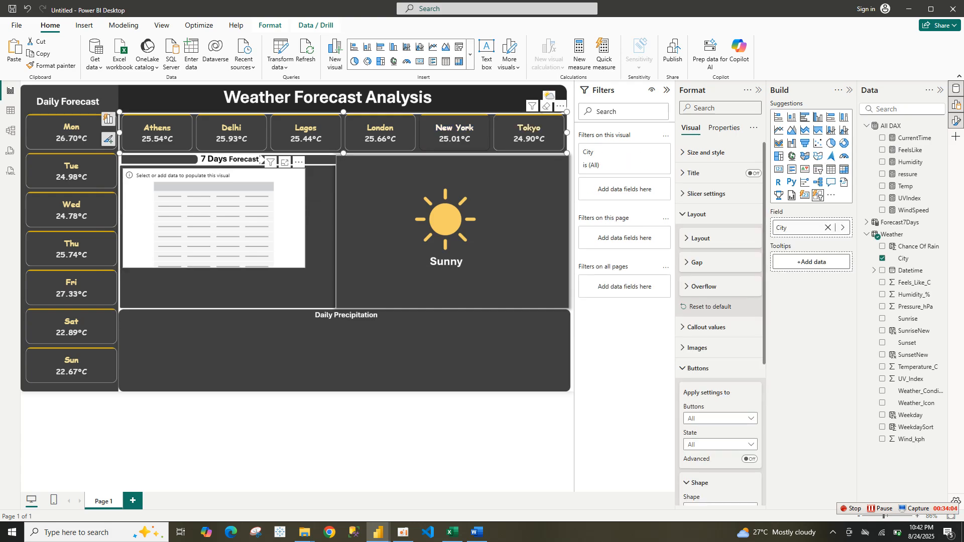
{"action": "left_click", "coordinate": [260, 160]}
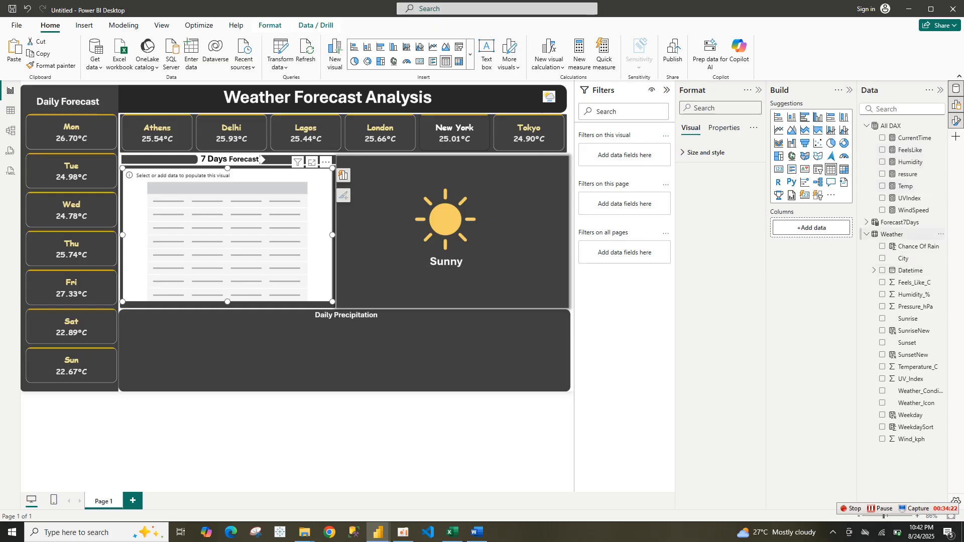
Add the Forecast7Days Date field to the new table
{"action": "left_click", "coordinate": [893, 234]}
{"action": "left_click", "coordinate": [899, 222]}
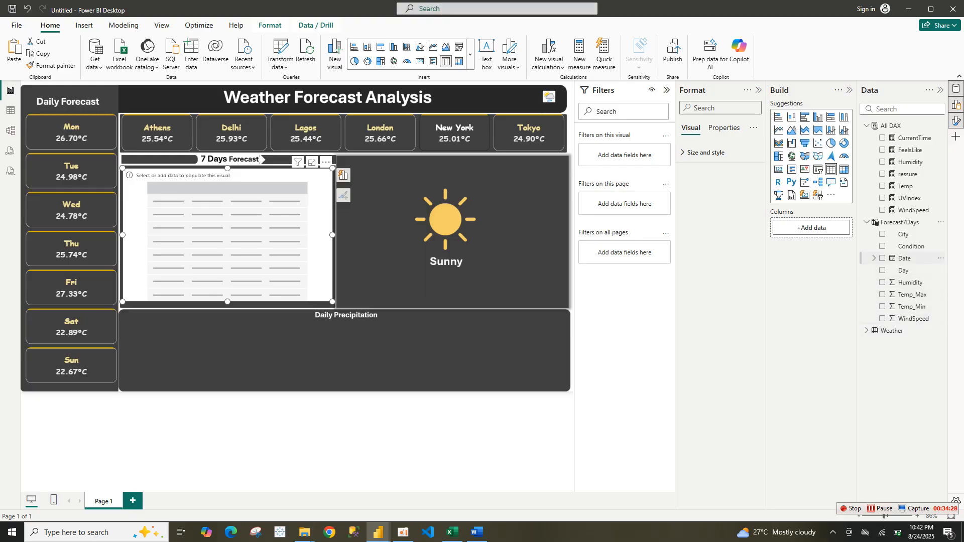
{"action": "left_click", "coordinate": [883, 259]}
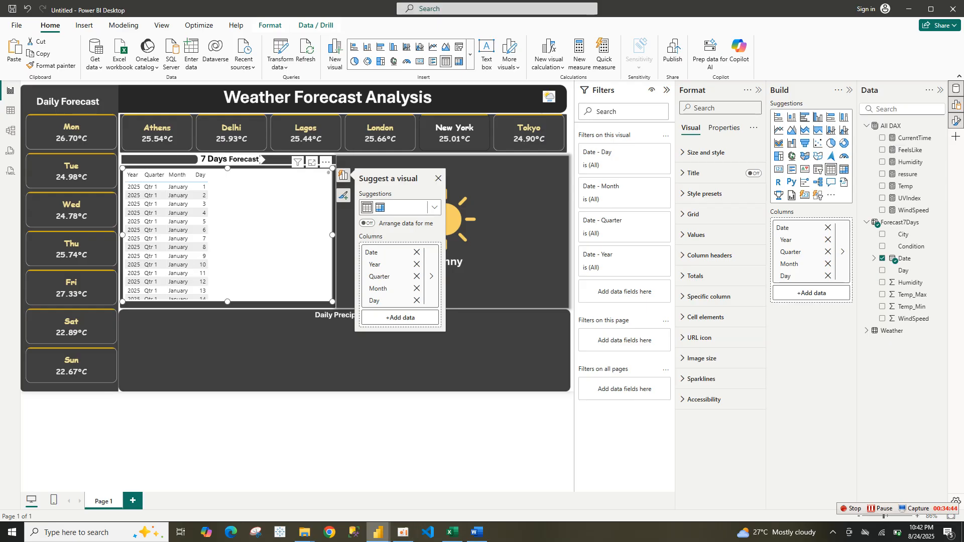
Switch to the finished reference report and examine its 7-day forecast table sorting, data fields and table view
{"action": "mouse_move", "coordinate": [379, 532]}
{"action": "left_click", "coordinate": [324, 497]}
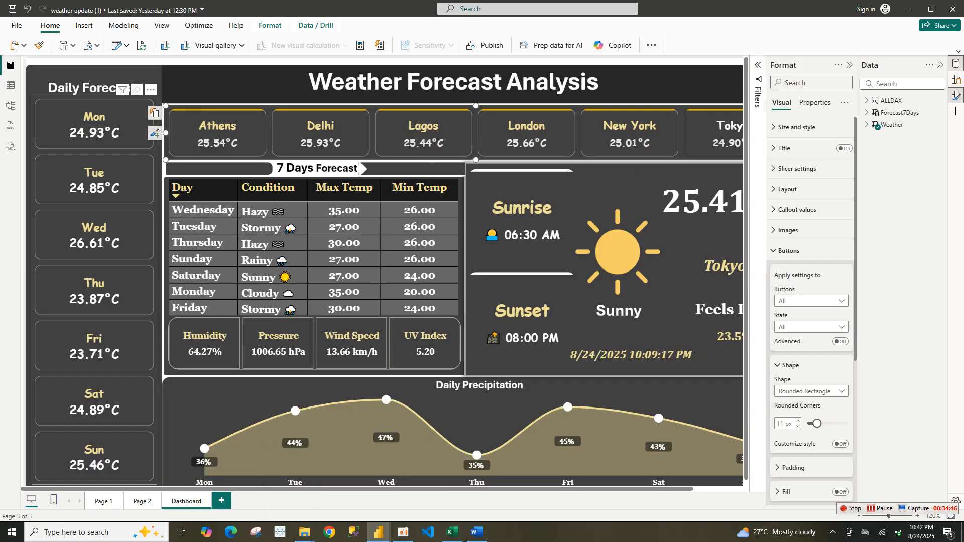
{"action": "left_click", "coordinate": [182, 188]}
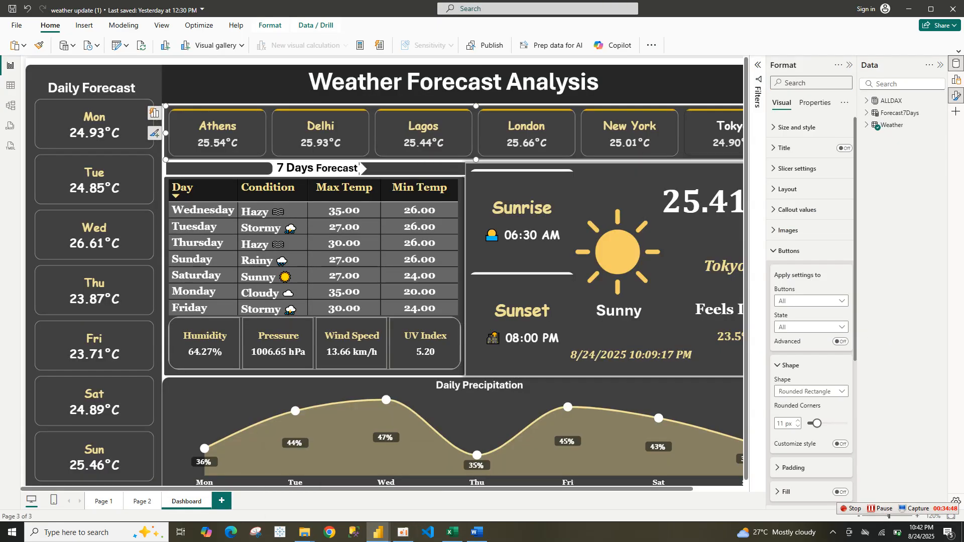
{"action": "left_click", "coordinate": [867, 125]}
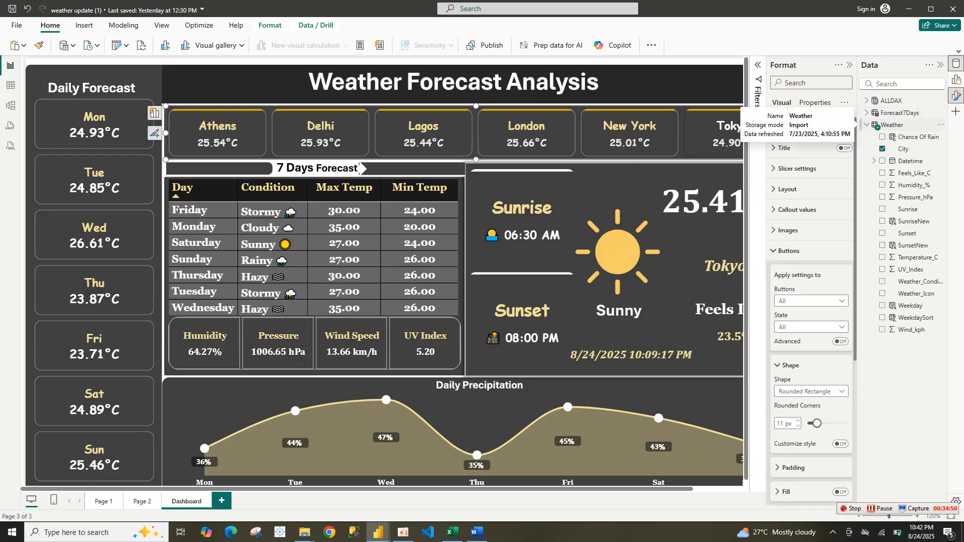
{"action": "left_click", "coordinate": [419, 187]}
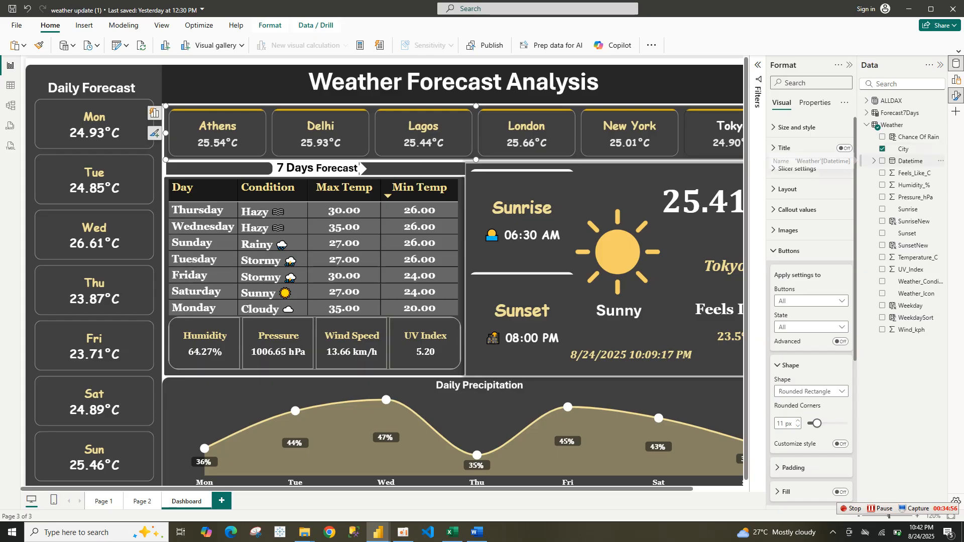
{"action": "left_click", "coordinate": [875, 160]}
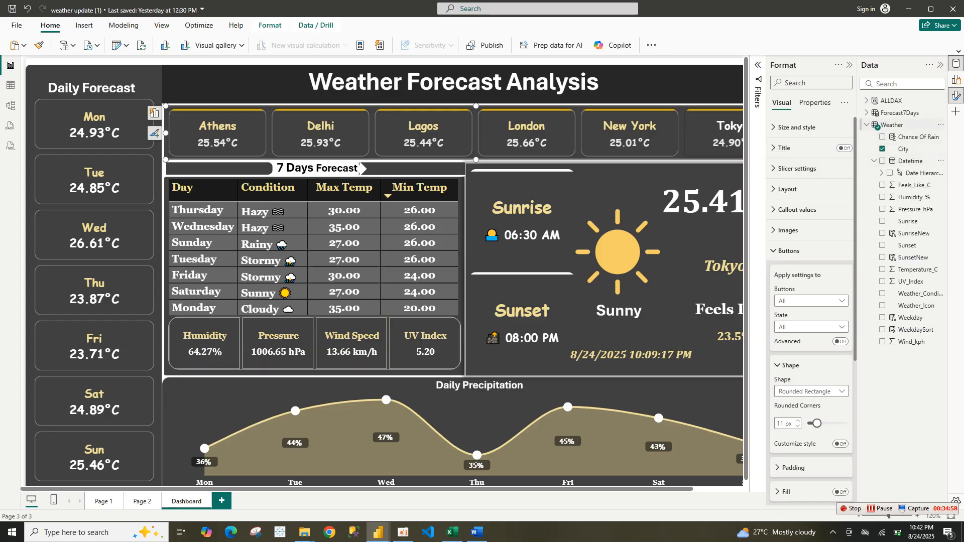
{"action": "left_click", "coordinate": [892, 124]}
{"action": "left_click", "coordinate": [867, 113]}
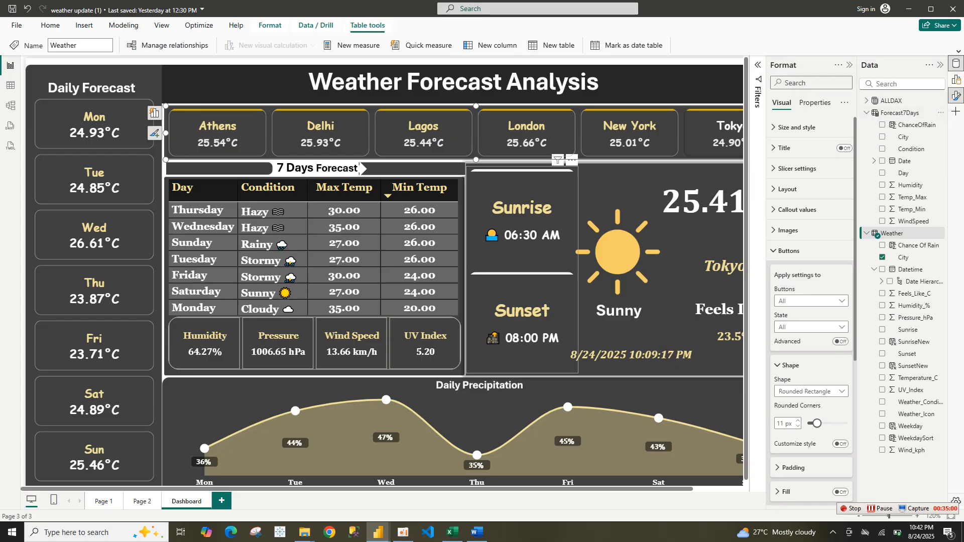
{"action": "left_click", "coordinate": [344, 188]}
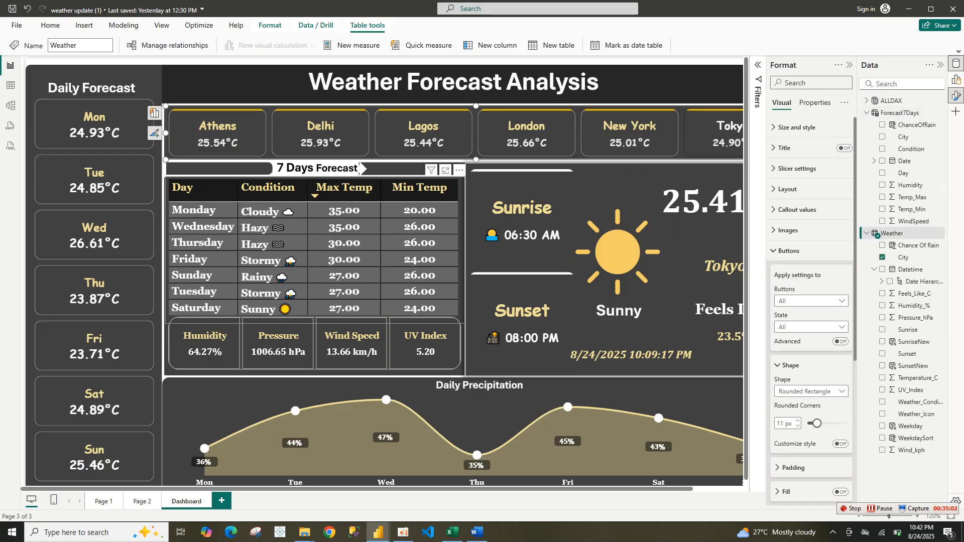
{"action": "left_click", "coordinate": [171, 210]}
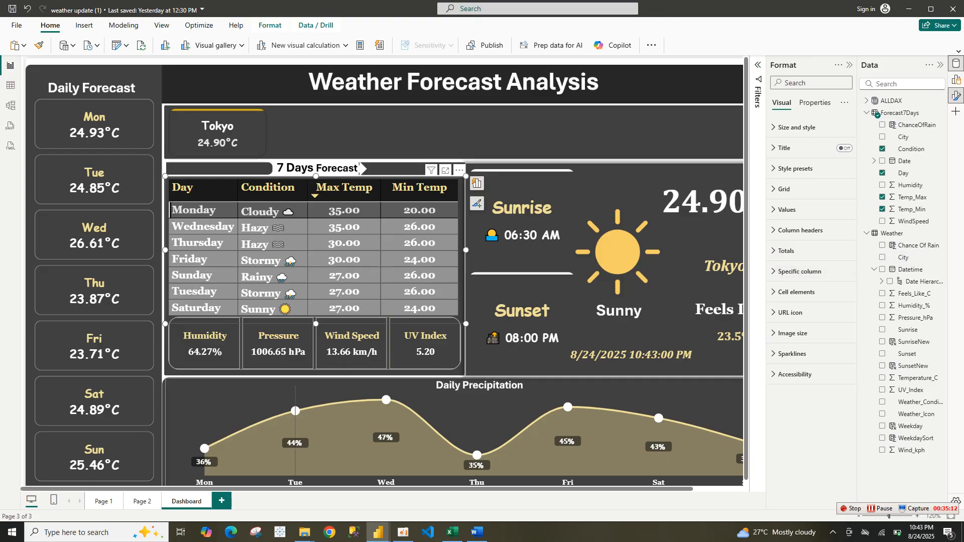
{"action": "mouse_move", "coordinate": [296, 401]}
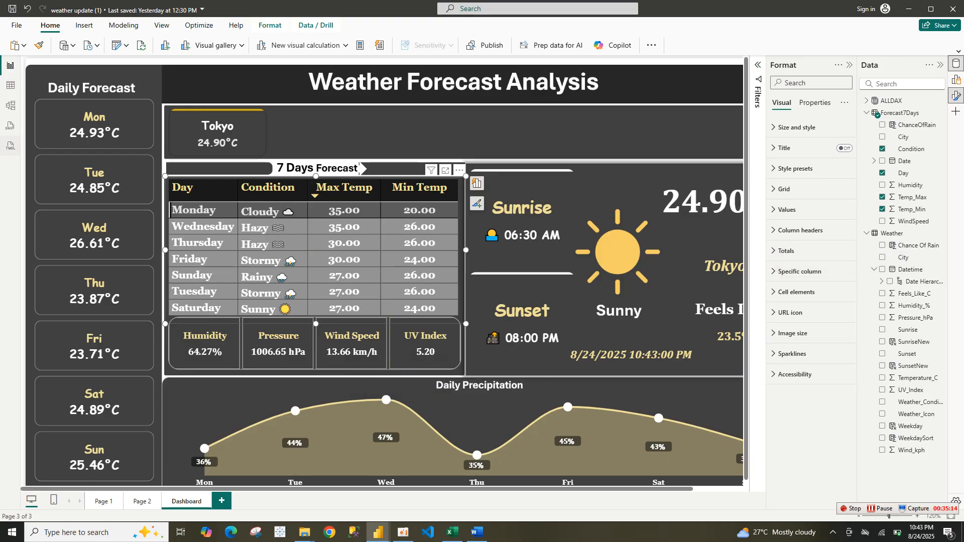
{"action": "left_click", "coordinate": [10, 86]}
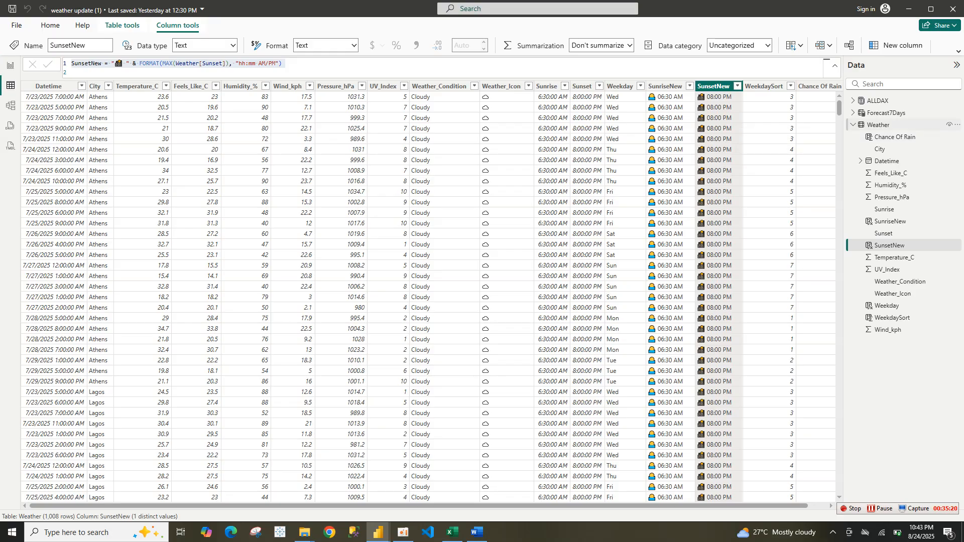
Return to the new report and strip Year, Quarter and Month from the table's Date field, leaving only Day
{"action": "left_click", "coordinate": [886, 112]}
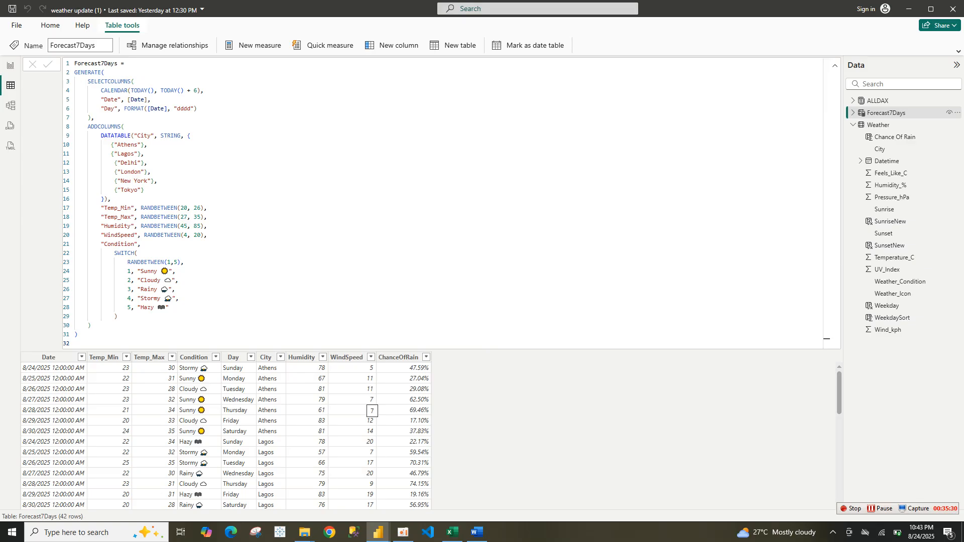
{"action": "left_click", "coordinate": [10, 65]}
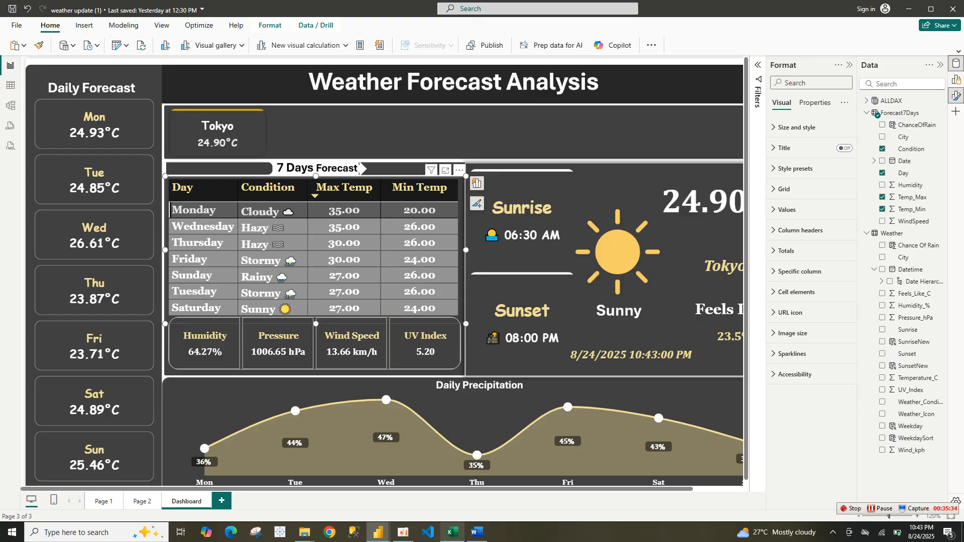
{"action": "mouse_move", "coordinate": [378, 533]}
{"action": "left_click", "coordinate": [420, 494]}
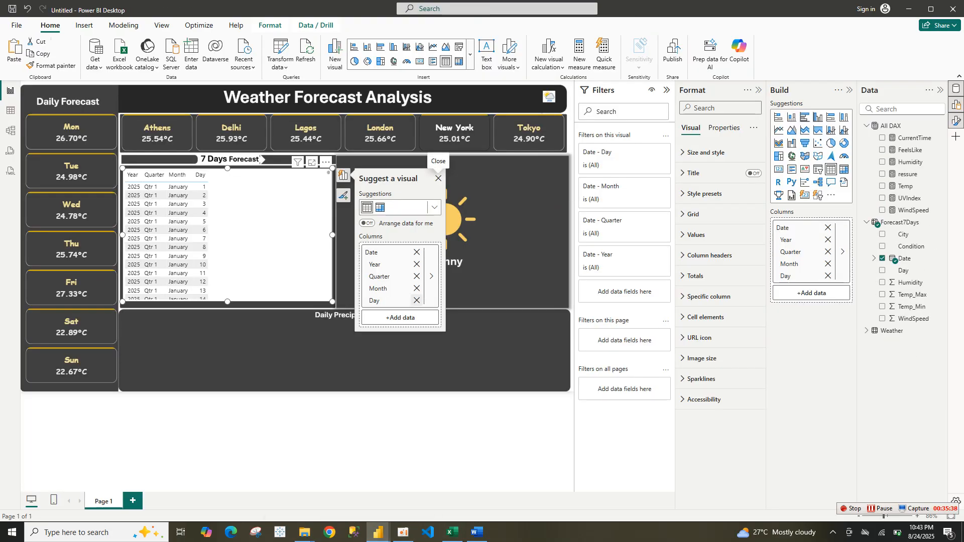
{"action": "left_click", "coordinate": [417, 289]}
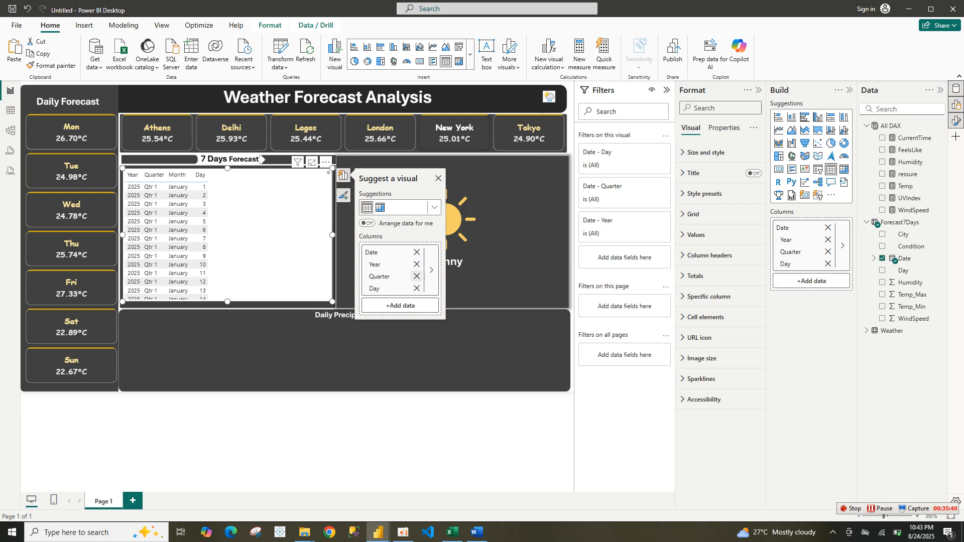
{"action": "left_click", "coordinate": [417, 276]}
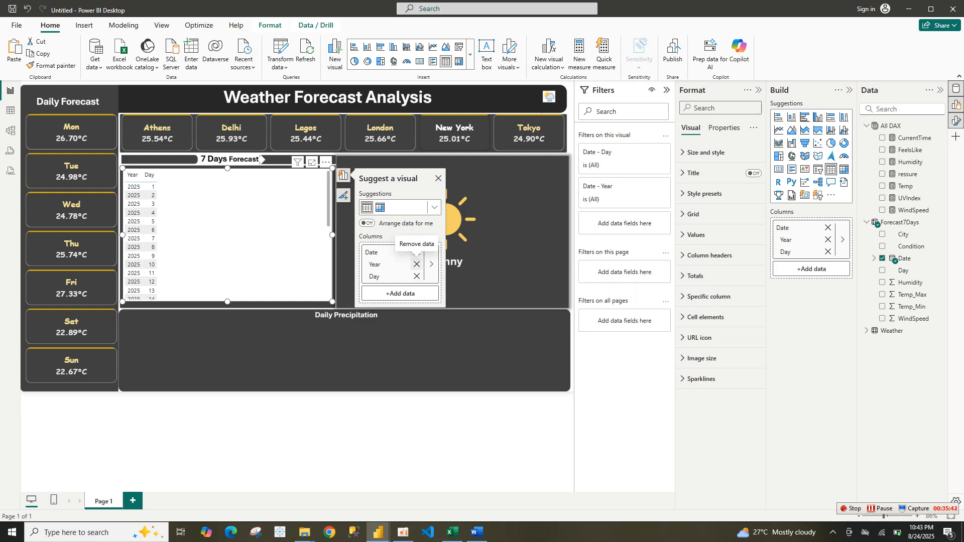
{"action": "left_click", "coordinate": [417, 264]}
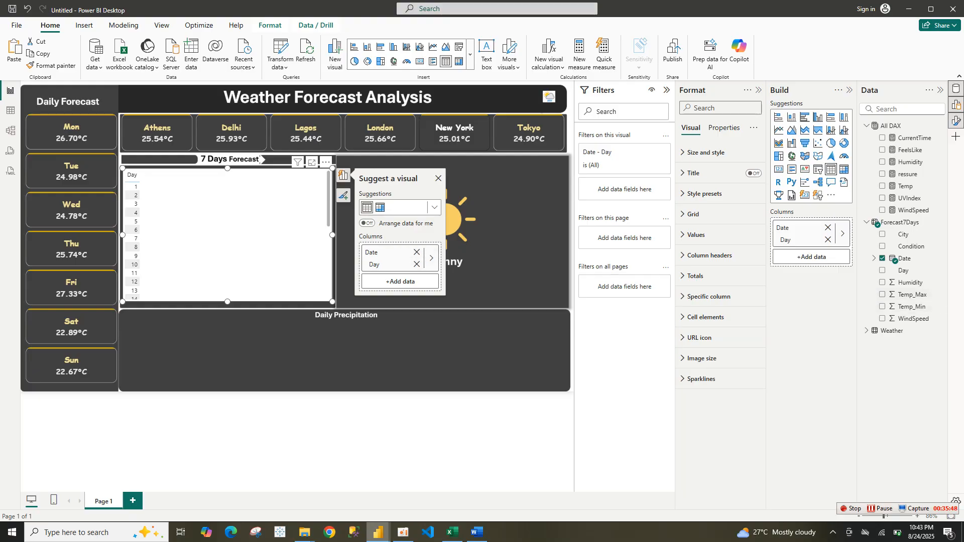
Compare the reference report's Day column formula with the Forecast7Days table formula in the new report
{"action": "mouse_move", "coordinate": [378, 533]}
{"action": "left_click", "coordinate": [324, 490]}
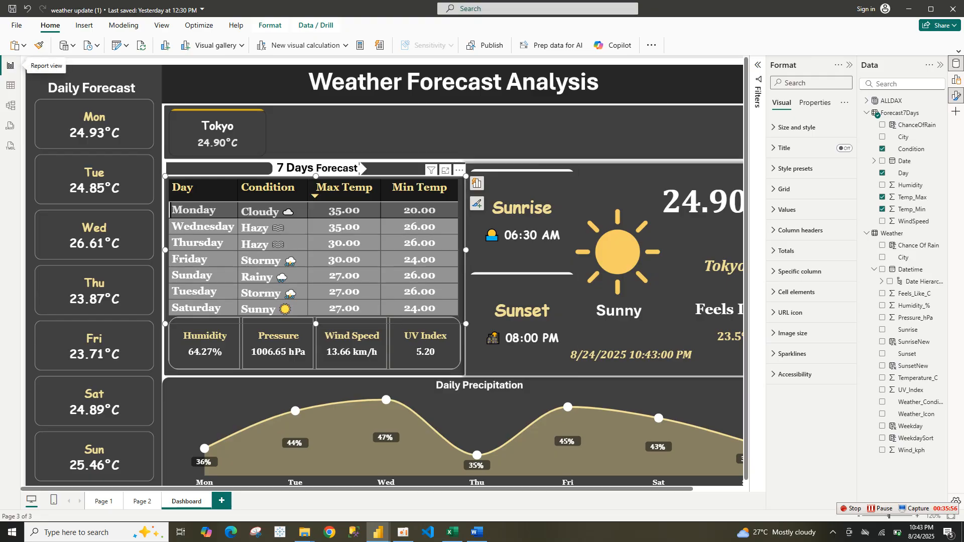
{"action": "left_click", "coordinate": [904, 173]}
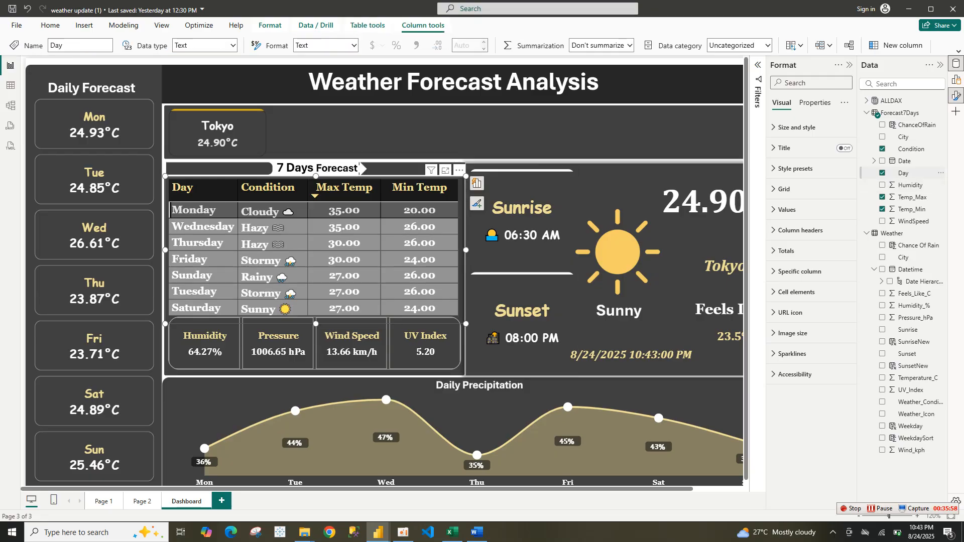
{"action": "left_click", "coordinate": [904, 173]}
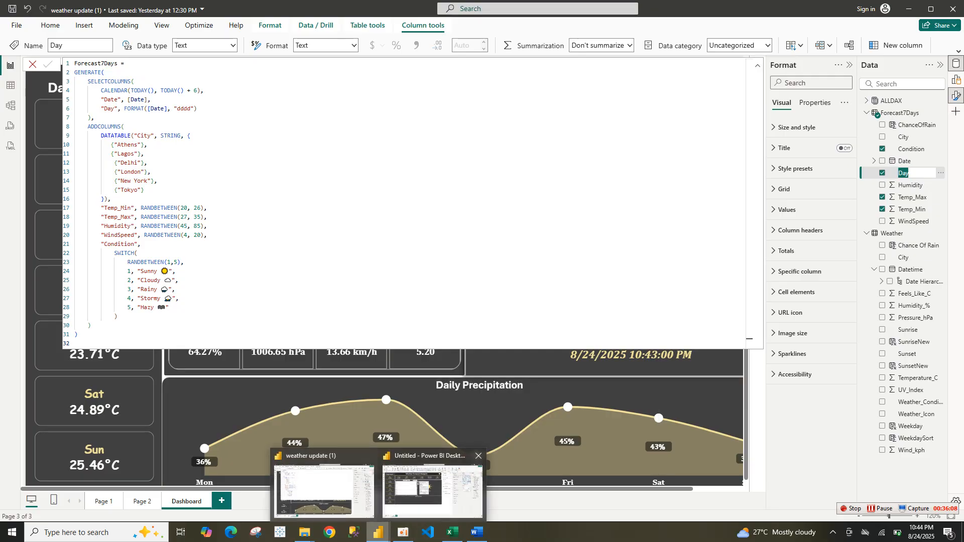
{"action": "left_click", "coordinate": [434, 482]}
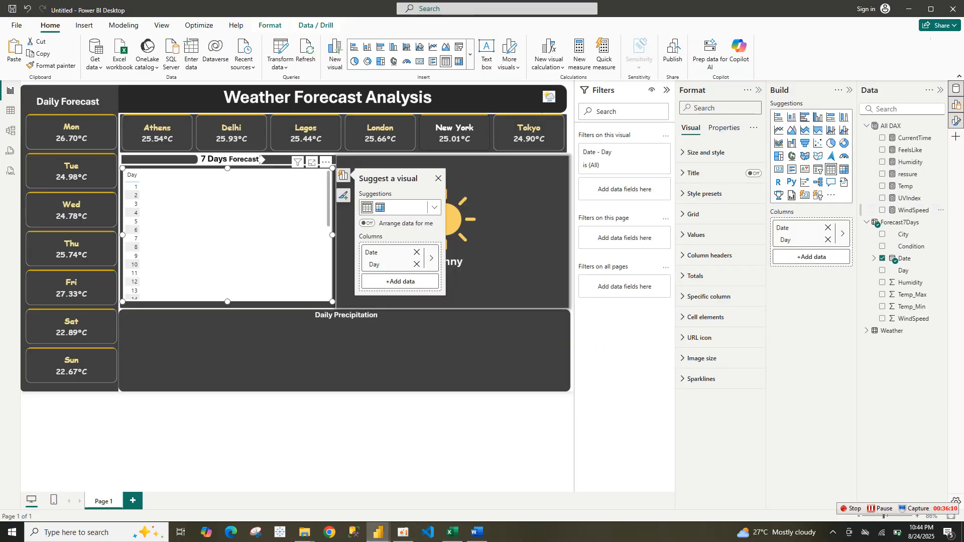
{"action": "left_click", "coordinate": [900, 222]}
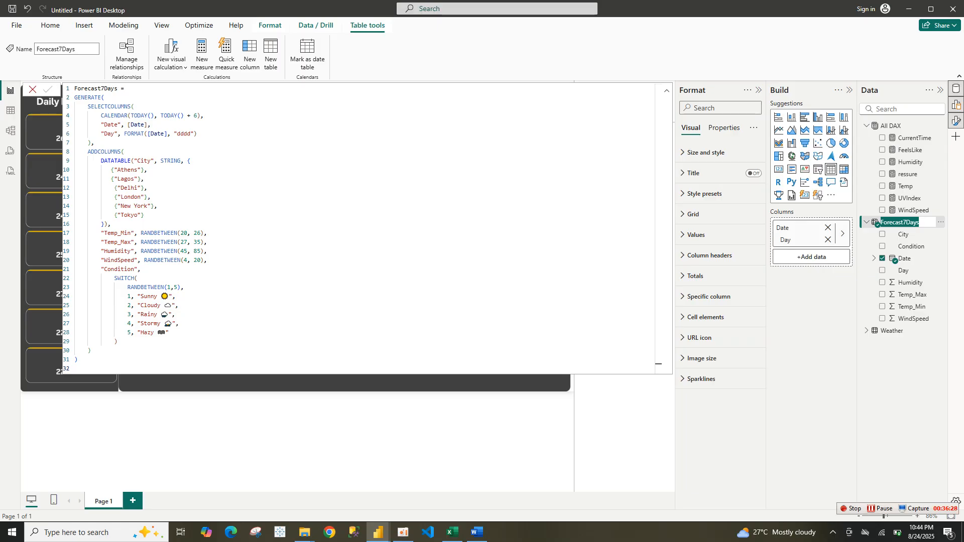
{"action": "key", "text": "Return"}
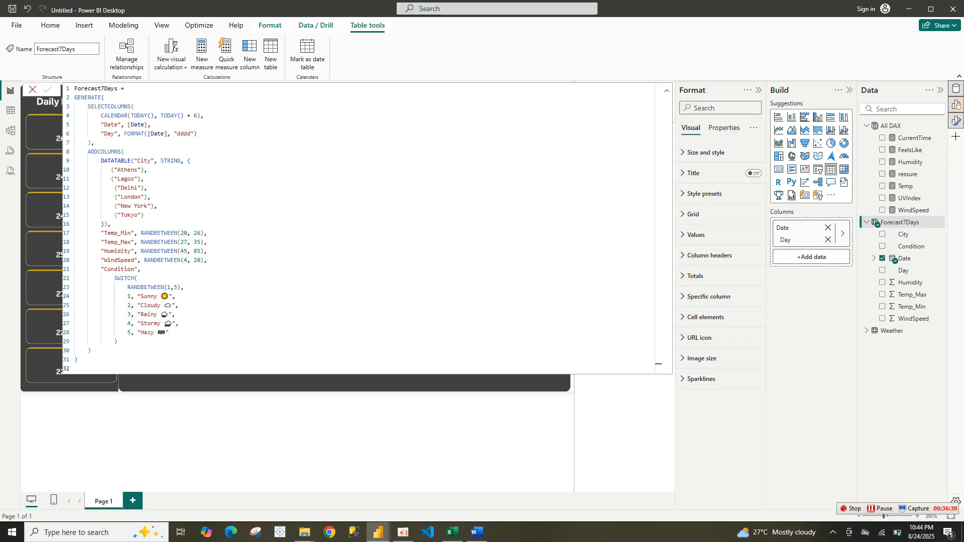
{"action": "key", "text": "Escape"}
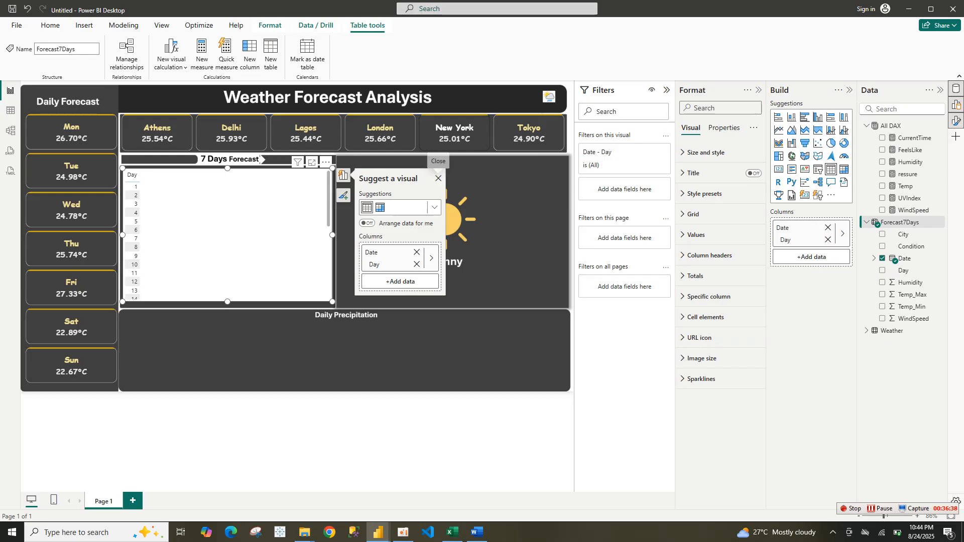
Remove the Date field from the 7 Days Forecast table
{"action": "left_click", "coordinate": [438, 178]}
{"action": "left_click", "coordinate": [326, 162]}
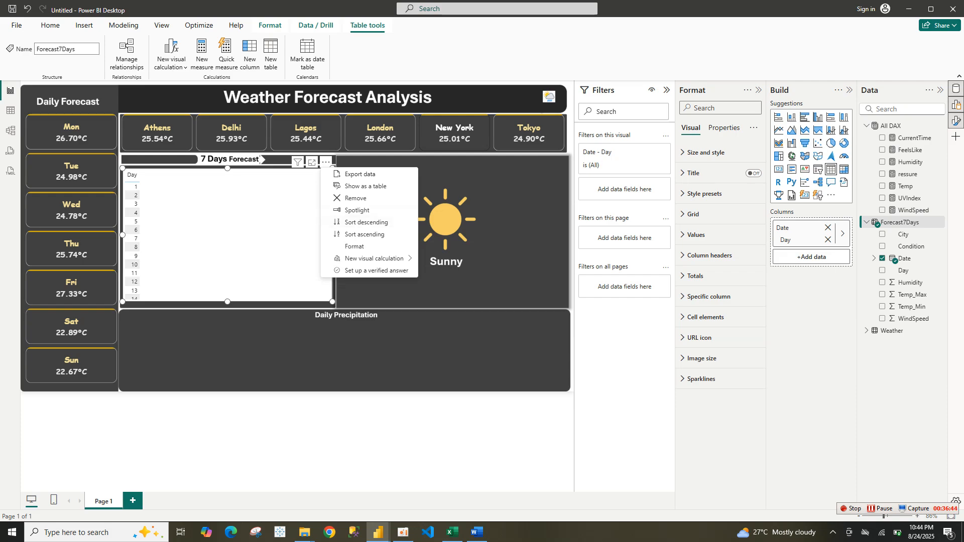
{"action": "left_click", "coordinate": [828, 228]}
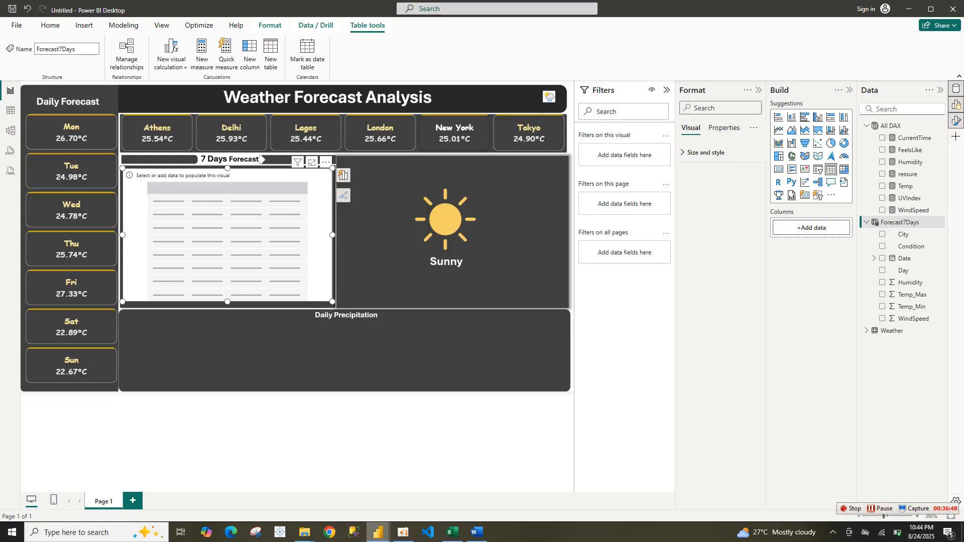
Review the full Forecast7Days table formula in the reference report before returning to the new report
{"action": "mouse_move", "coordinate": [378, 532]}
{"action": "left_click", "coordinate": [324, 490]}
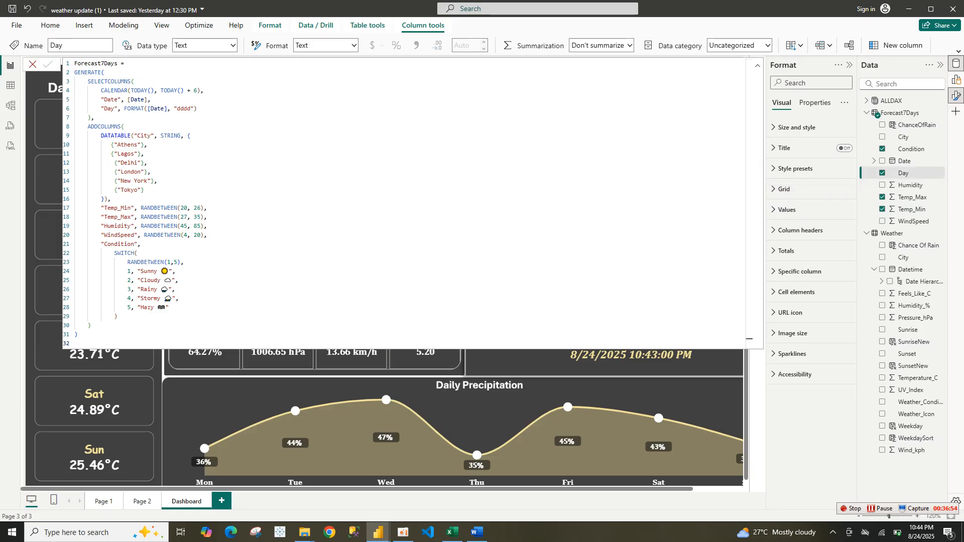
{"action": "left_click_drag", "start_coordinate": [92, 326], "coordinate": [75, 64]}
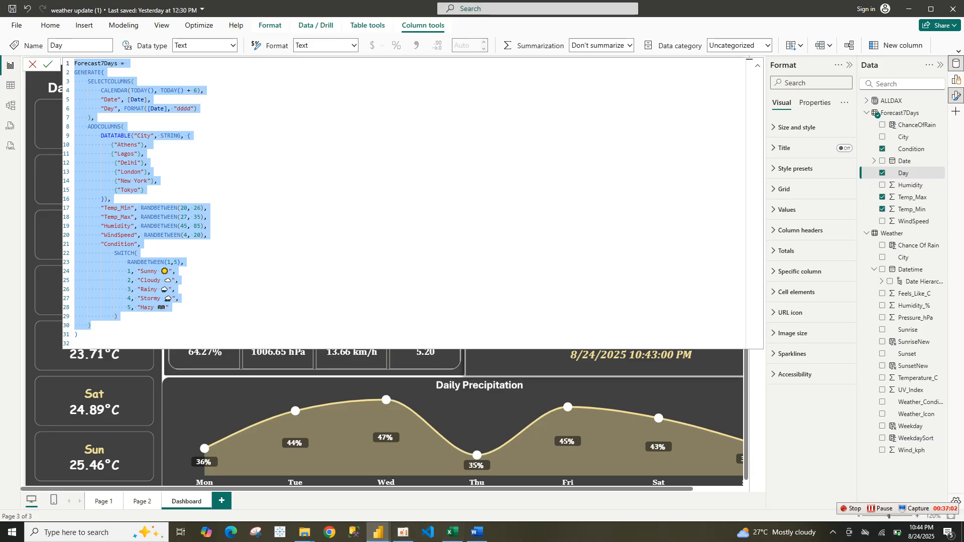
{"action": "mouse_move", "coordinate": [378, 532]}
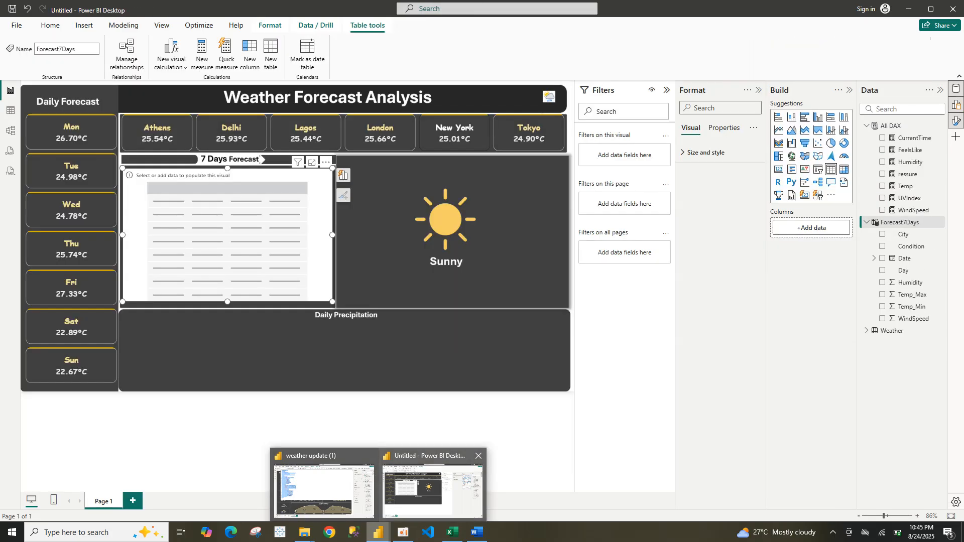
{"action": "left_click", "coordinate": [432, 490]}
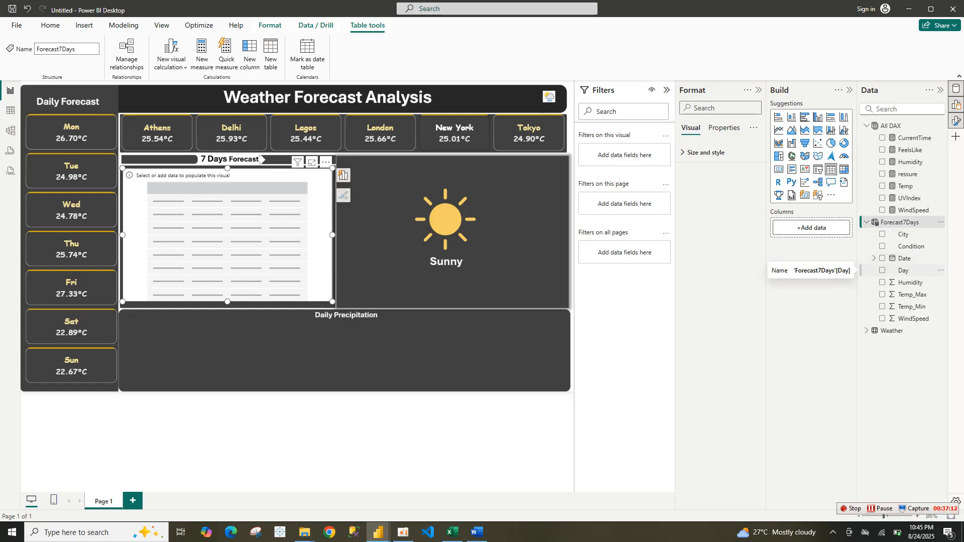
Add the Forecast7Days Day, Condition, Temp_Max and Temp_Min fields to the table
{"action": "left_click_drag", "start_coordinate": [904, 270], "coordinate": [822, 229]}
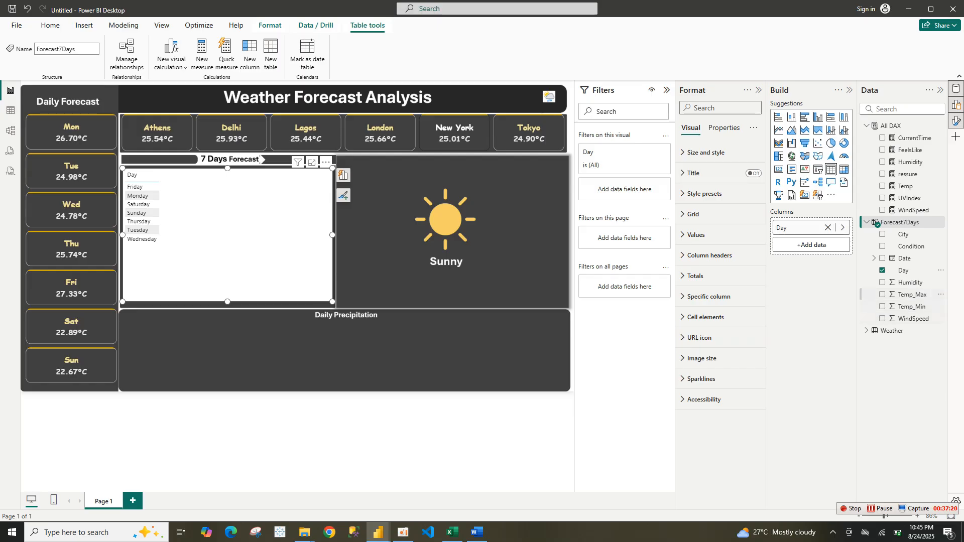
{"action": "left_click", "coordinate": [882, 246]}
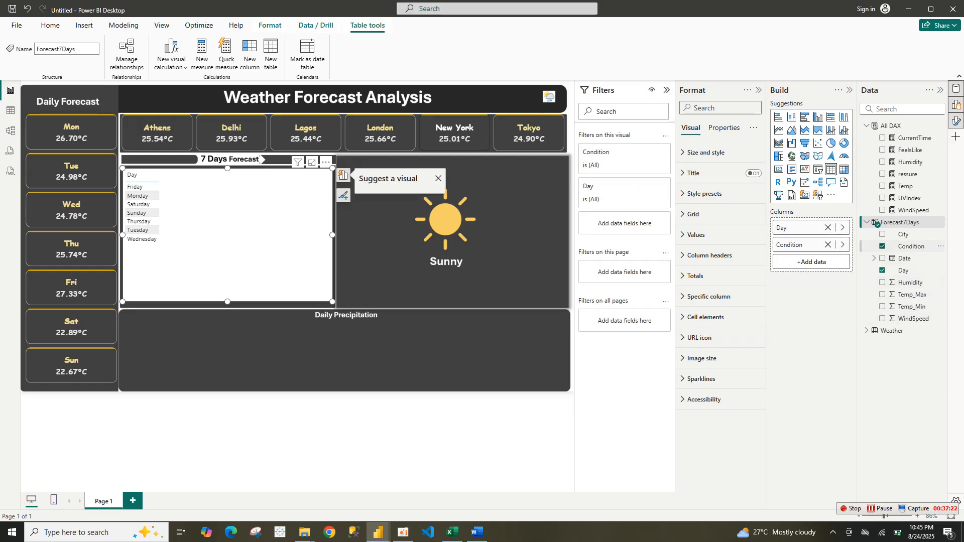
{"action": "left_click", "coordinate": [883, 295]}
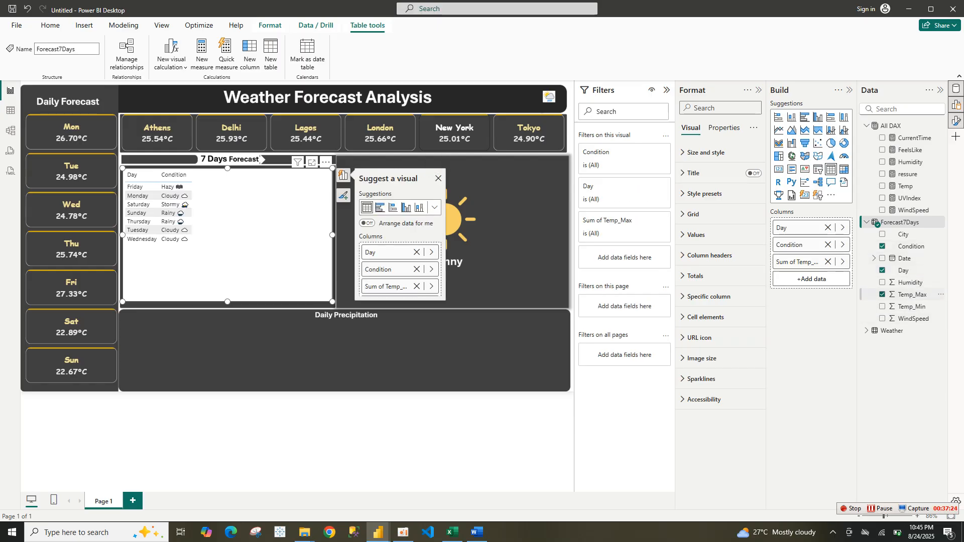
{"action": "left_click", "coordinate": [882, 307]}
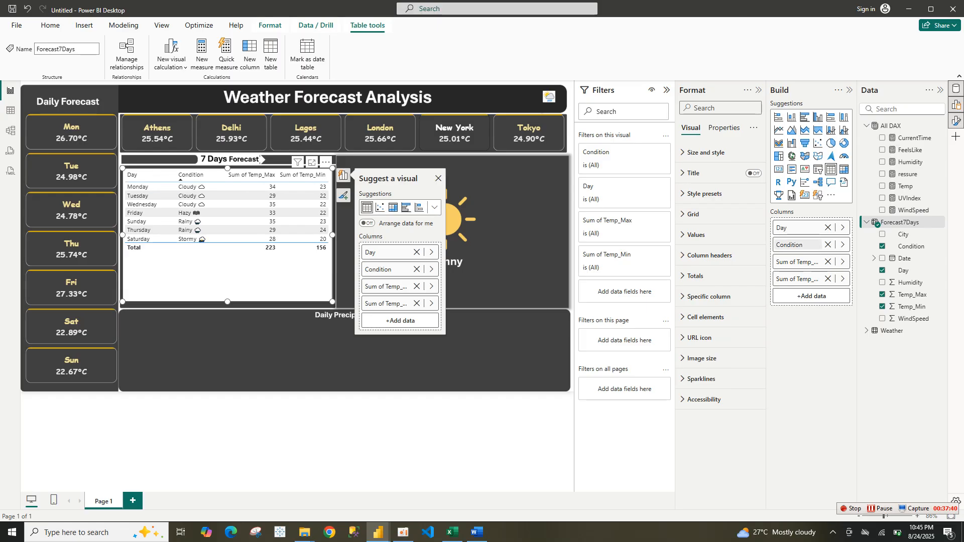
Rename the table's Sum of Temp_Max column to Max Temp
{"action": "double_click", "coordinate": [807, 262]}
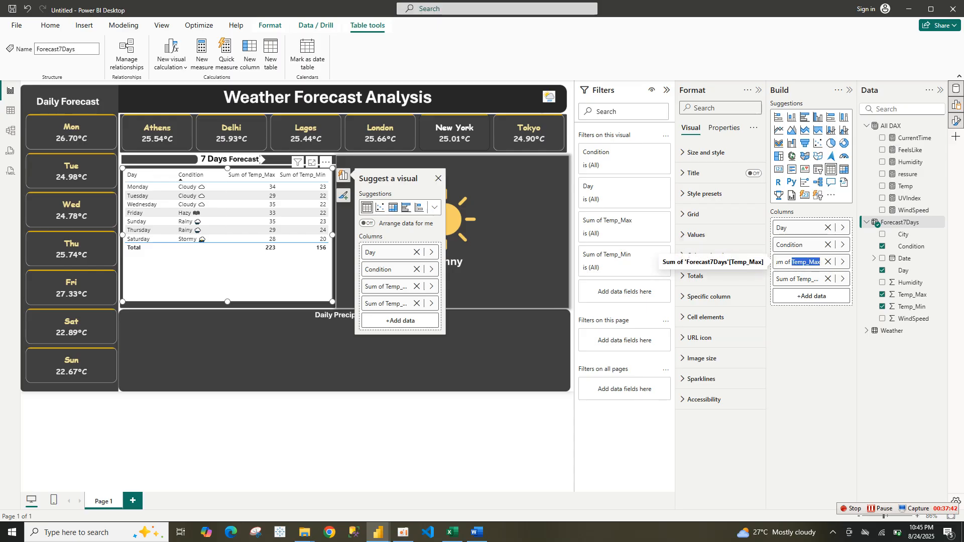
{"action": "key", "text": "ctrl+a"}
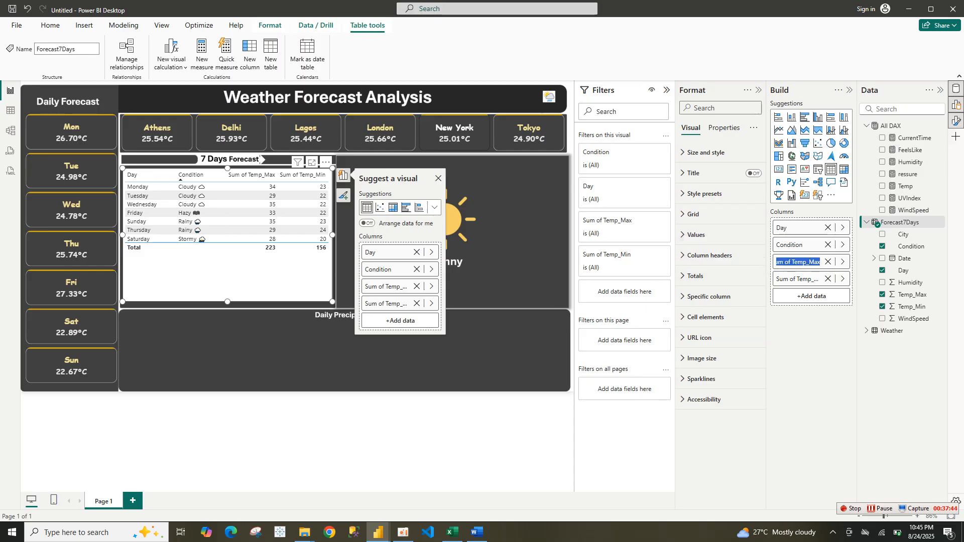
{"action": "type", "text": "mA"}
{"action": "key", "text": "BackSpace"}
{"action": "type", "text": "Max Temp"}
Rename the table's Sum of Temp_Min column to Min Temp
{"action": "double_click", "coordinate": [806, 279]}
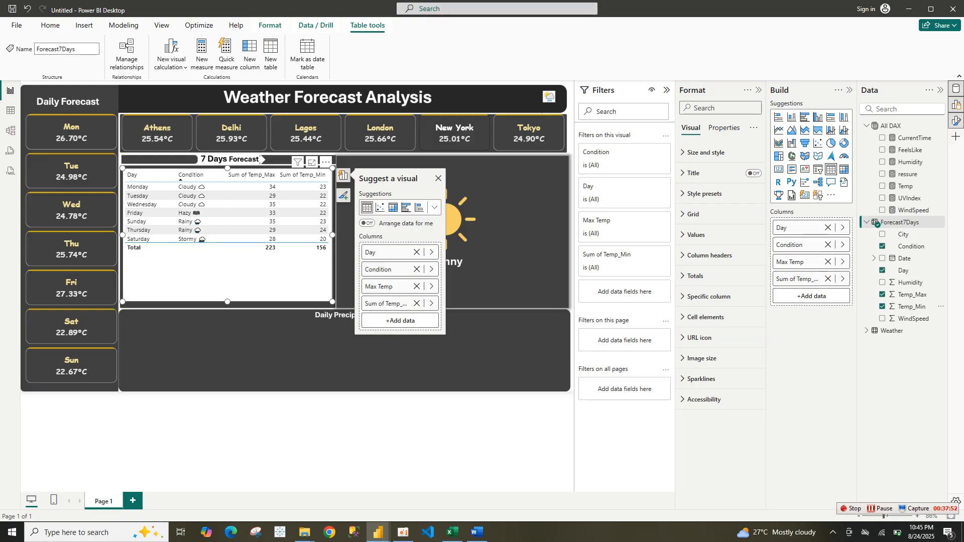
{"action": "double_click", "coordinate": [806, 279]}
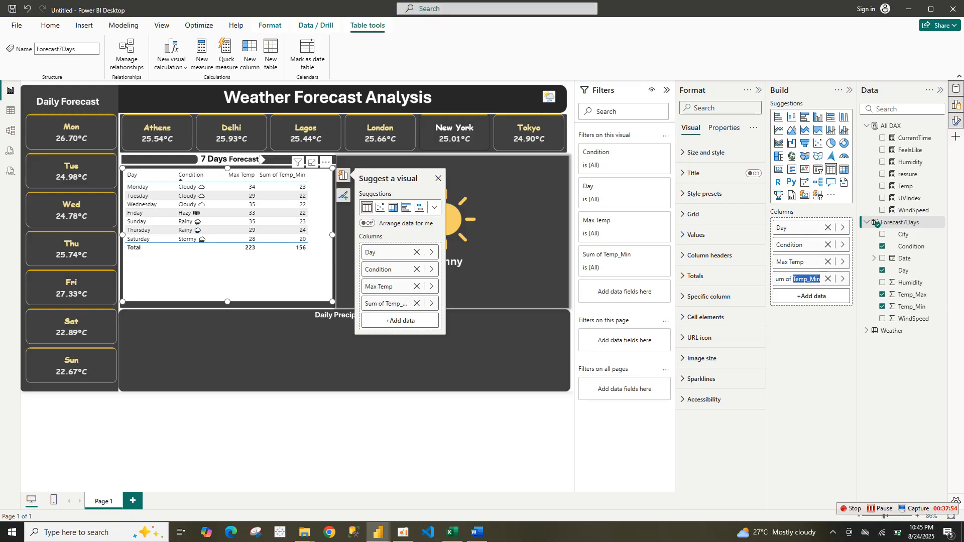
{"action": "type", "text": "A"}
{"action": "key", "text": "ctrl+a"}
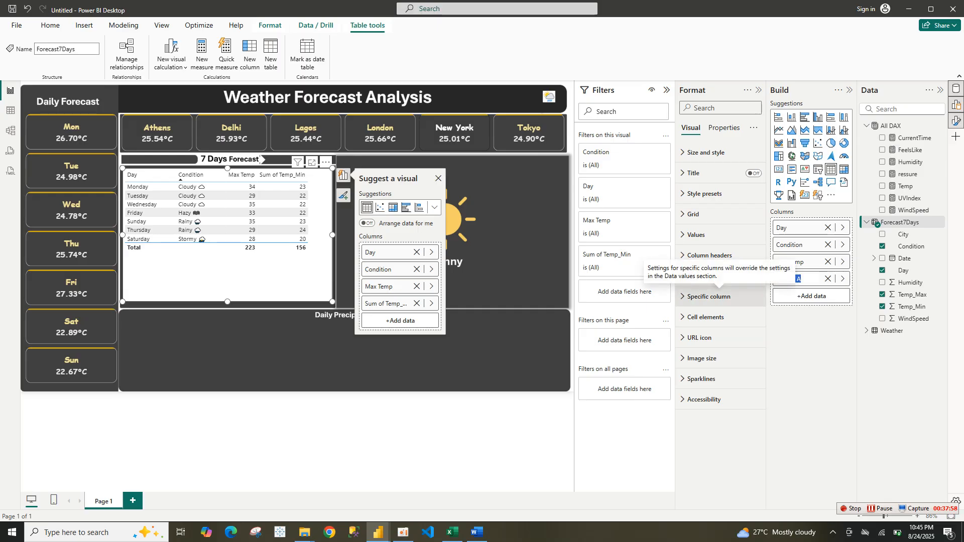
{"action": "key", "text": "BackSpace"}
{"action": "type", "text": "Min Temp"}
{"action": "key", "text": "Return"}
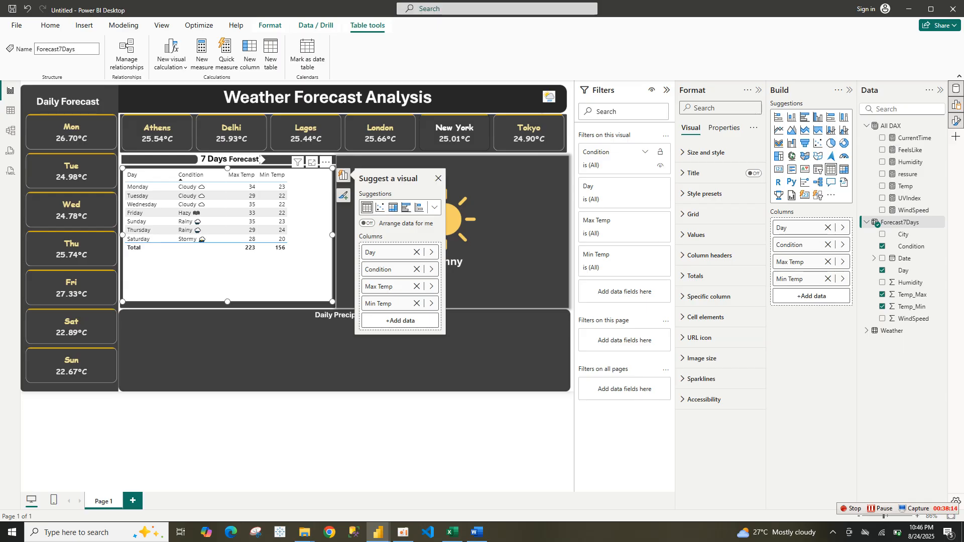
Turn off the table visual's background
{"action": "left_click", "coordinate": [724, 128]}
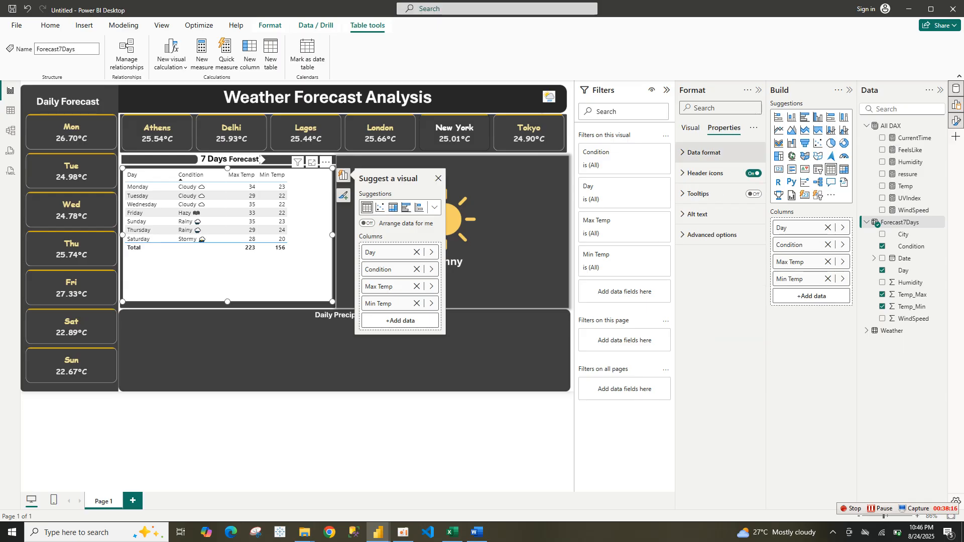
{"action": "left_click", "coordinate": [691, 128]}
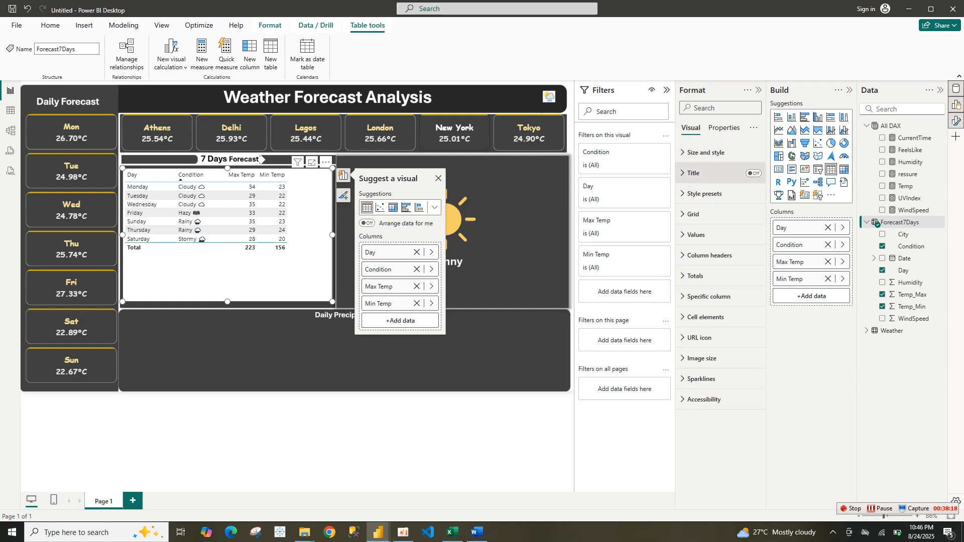
{"action": "left_click", "coordinate": [706, 153]}
{"action": "left_click", "coordinate": [750, 225]}
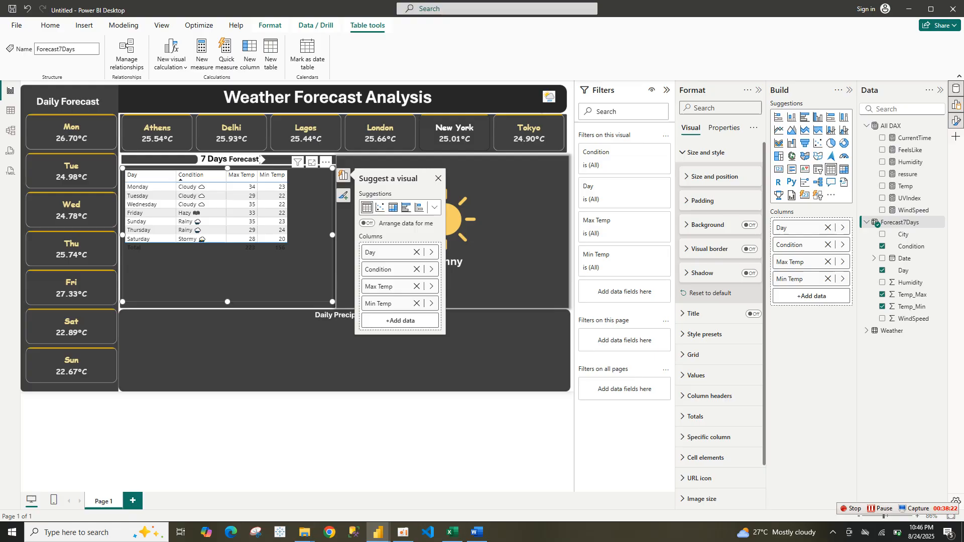
Turn off the totals row values in the table
{"action": "left_click", "coordinate": [706, 153]}
{"action": "left_click", "coordinate": [703, 276]}
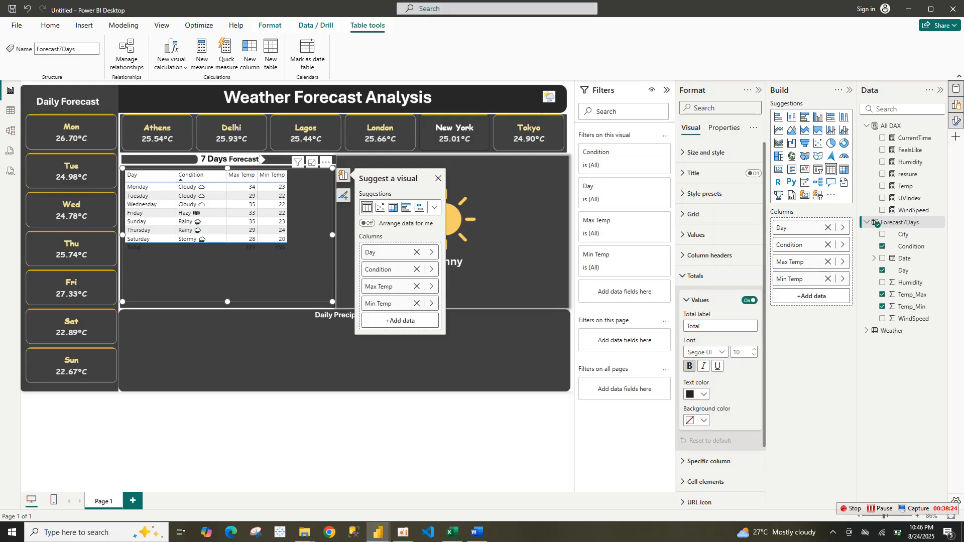
{"action": "left_click", "coordinate": [750, 301]}
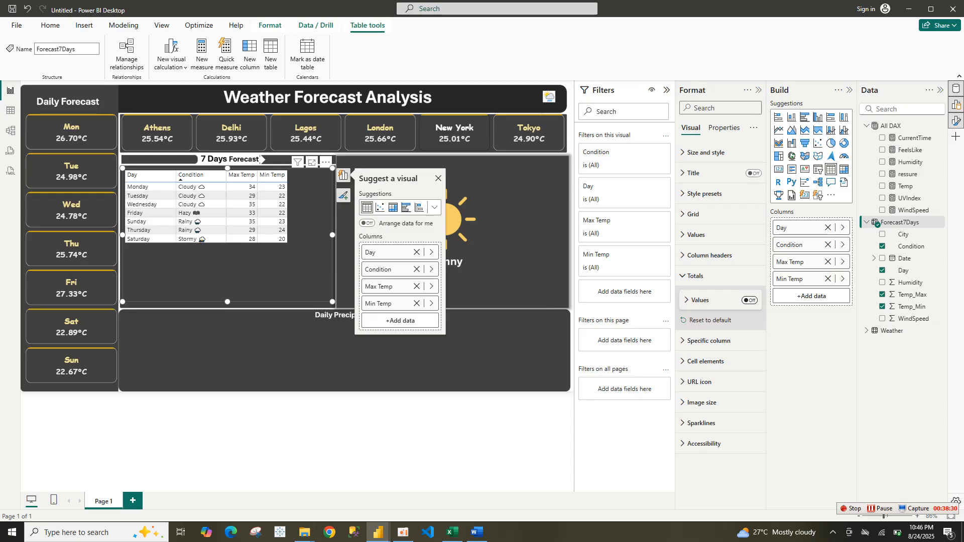
Apply the Bold header flashy rows style preset to the forecast table
{"action": "left_click", "coordinate": [705, 194]}
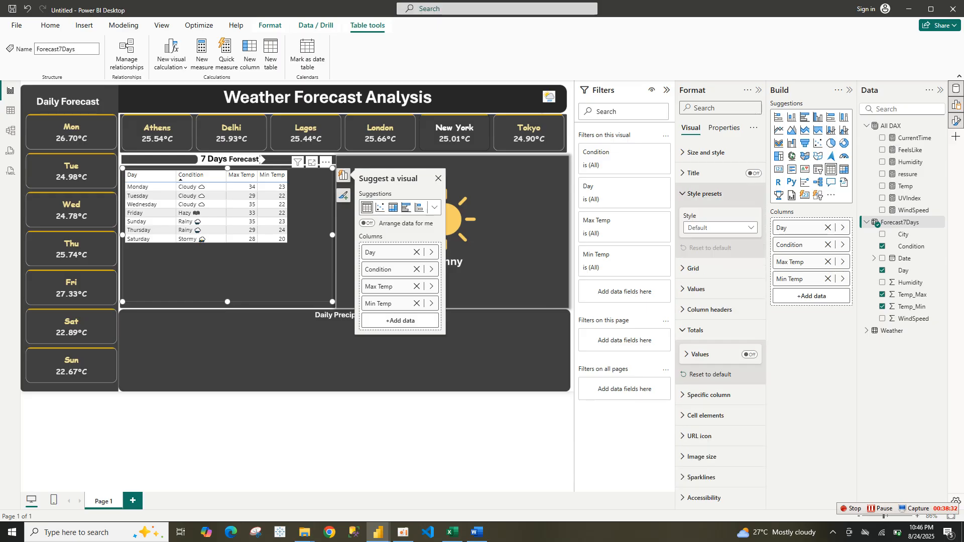
{"action": "left_click", "coordinate": [719, 228]}
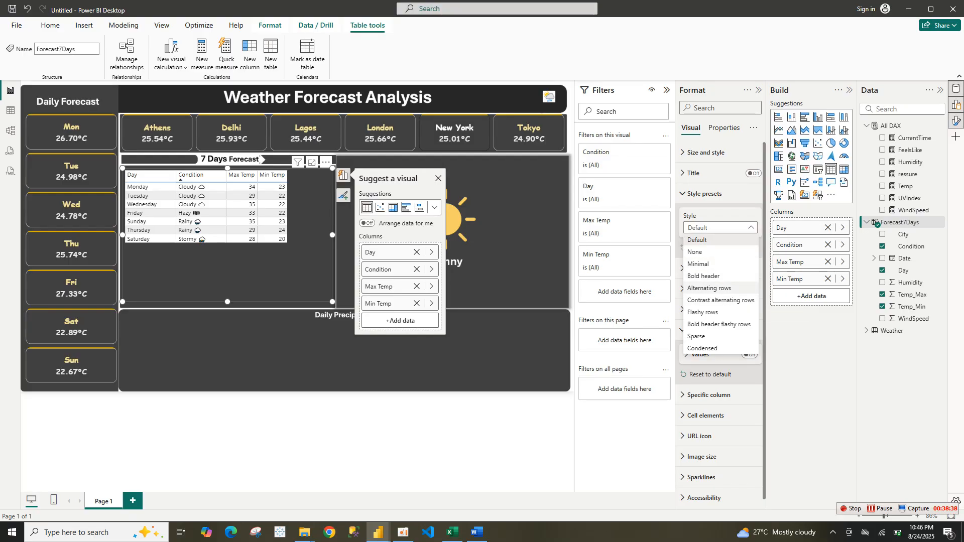
{"action": "left_click", "coordinate": [719, 324]}
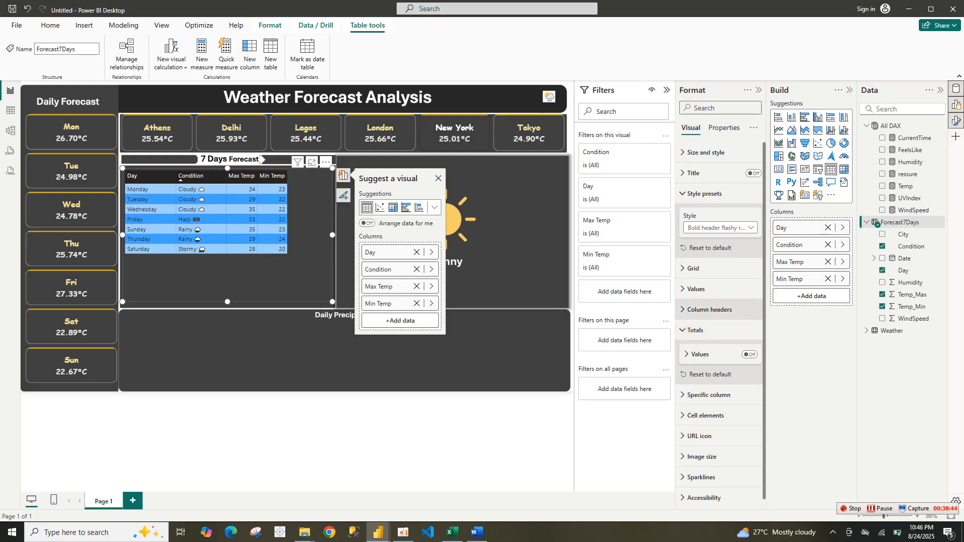
Turn on the table's horizontal gridlines and color them black
{"action": "left_click", "coordinate": [710, 310]}
{"action": "left_click", "coordinate": [694, 268]}
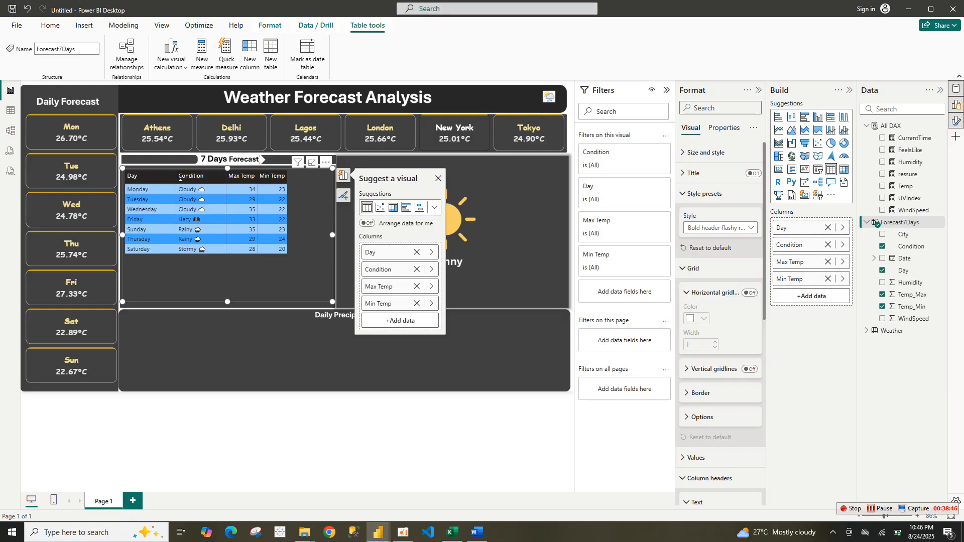
{"action": "left_click", "coordinate": [750, 293]}
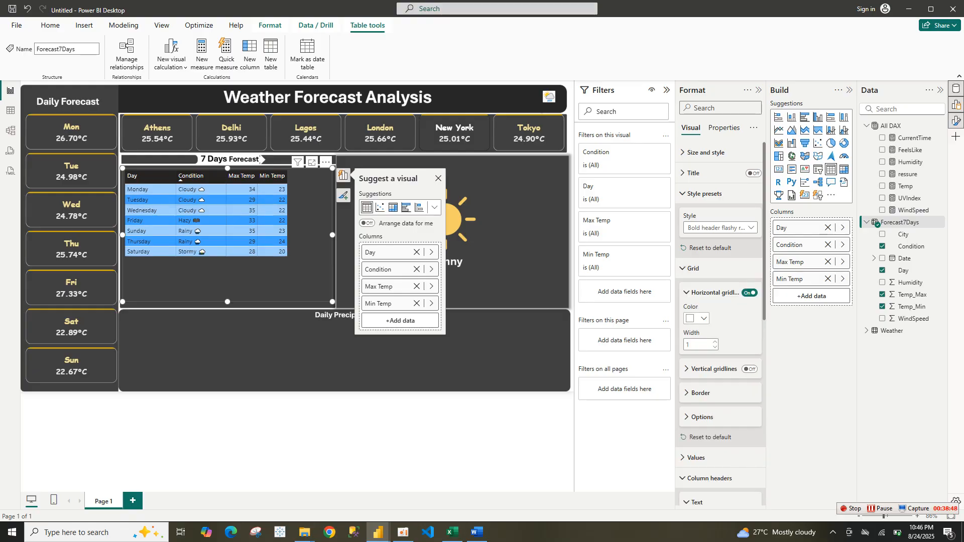
{"action": "left_click", "coordinate": [697, 318]}
{"action": "left_click", "coordinate": [711, 354]}
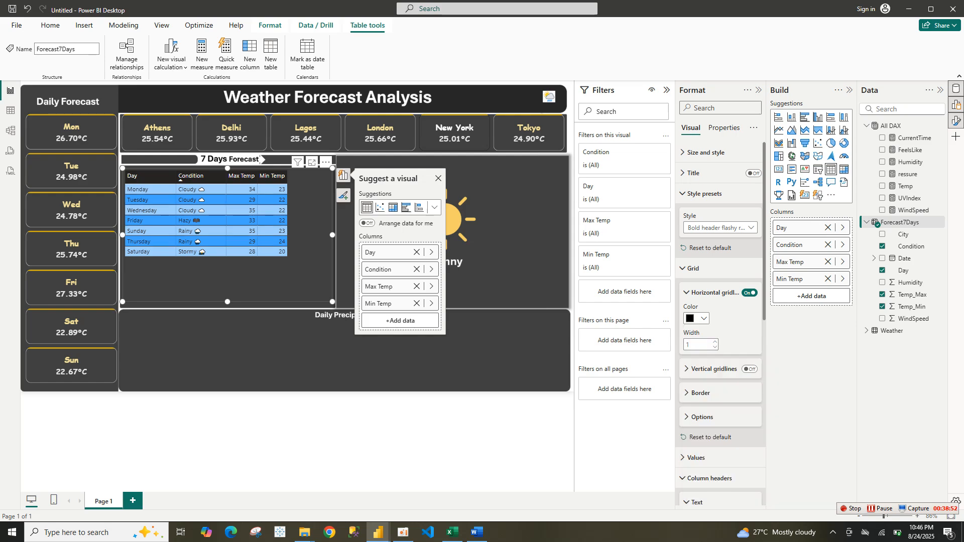
Turn on the table's vertical gridlines and color them black
{"action": "left_click", "coordinate": [750, 370]}
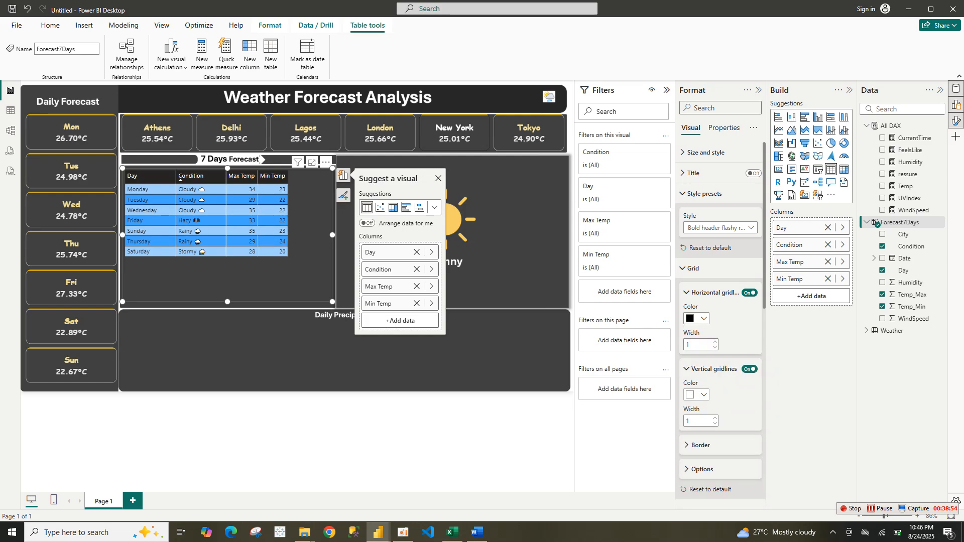
{"action": "left_click", "coordinate": [698, 395]}
{"action": "left_click", "coordinate": [711, 236]}
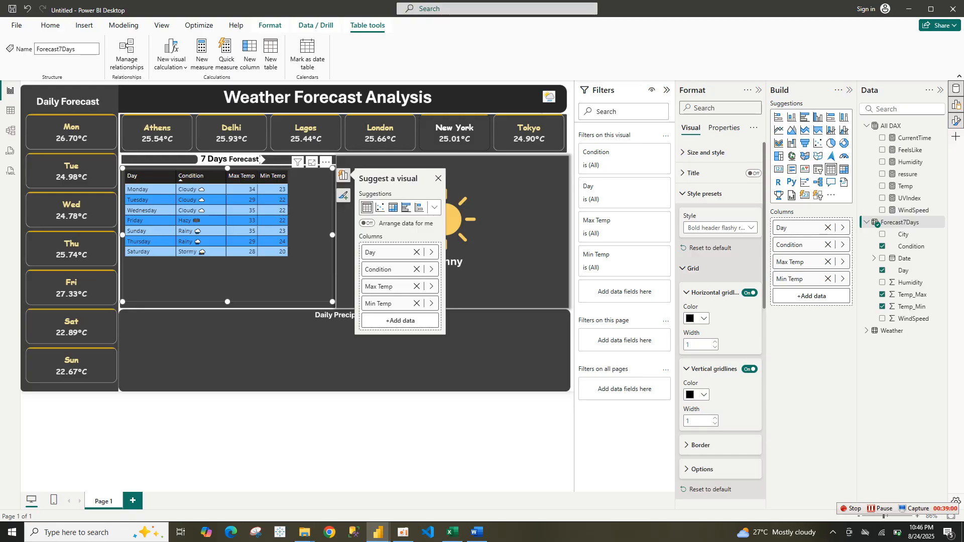
Set the table values font to Georgia, size 12
{"action": "left_click", "coordinate": [694, 269]}
{"action": "left_click", "coordinate": [704, 194]}
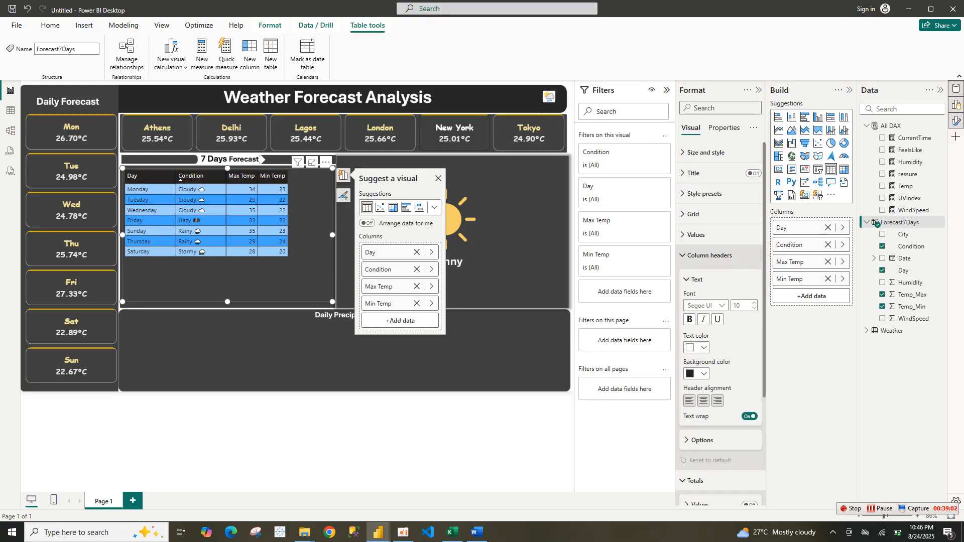
{"action": "left_click", "coordinate": [709, 255]}
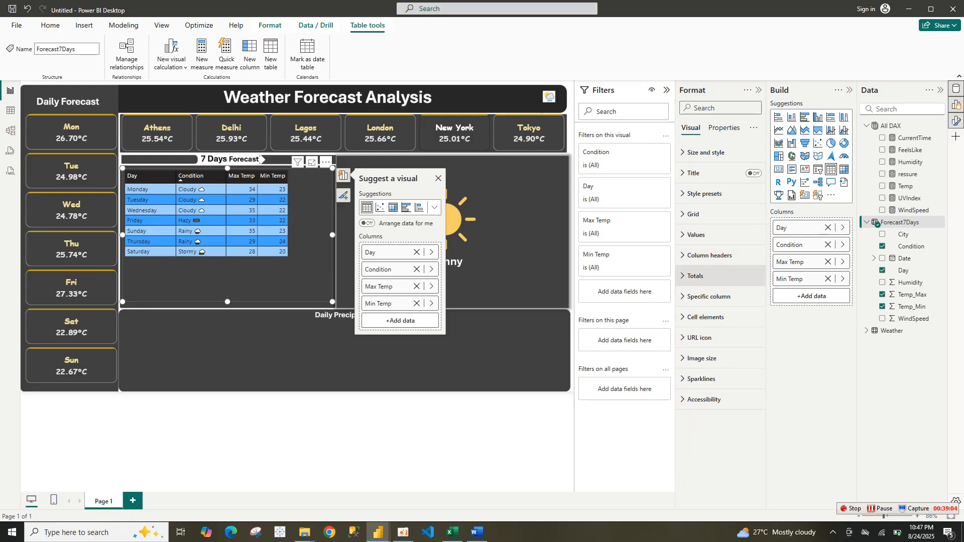
{"action": "left_click", "coordinate": [695, 275]}
{"action": "left_click", "coordinate": [695, 276]}
{"action": "left_click", "coordinate": [696, 235]}
{"action": "left_click", "coordinate": [703, 285]}
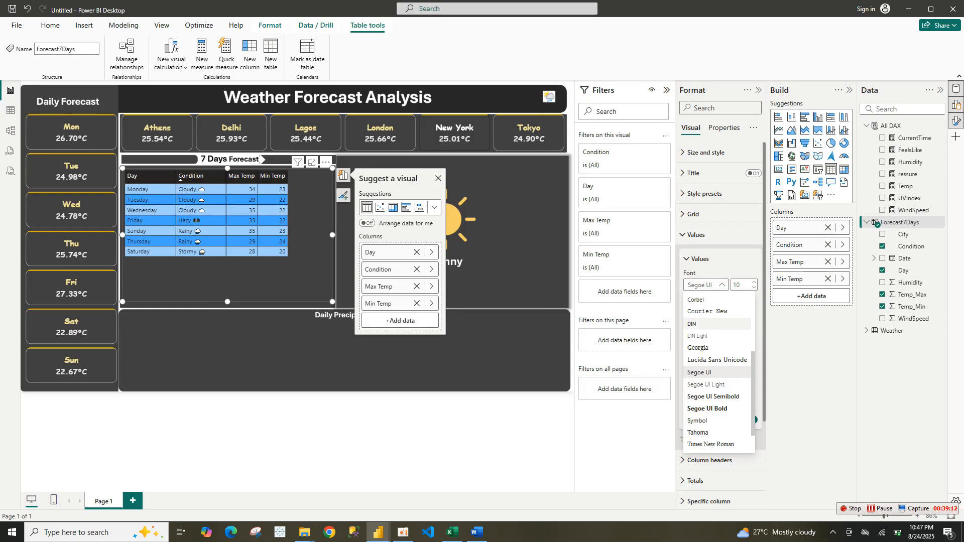
{"action": "left_click", "coordinate": [698, 348]}
{"action": "left_click", "coordinate": [754, 282]}
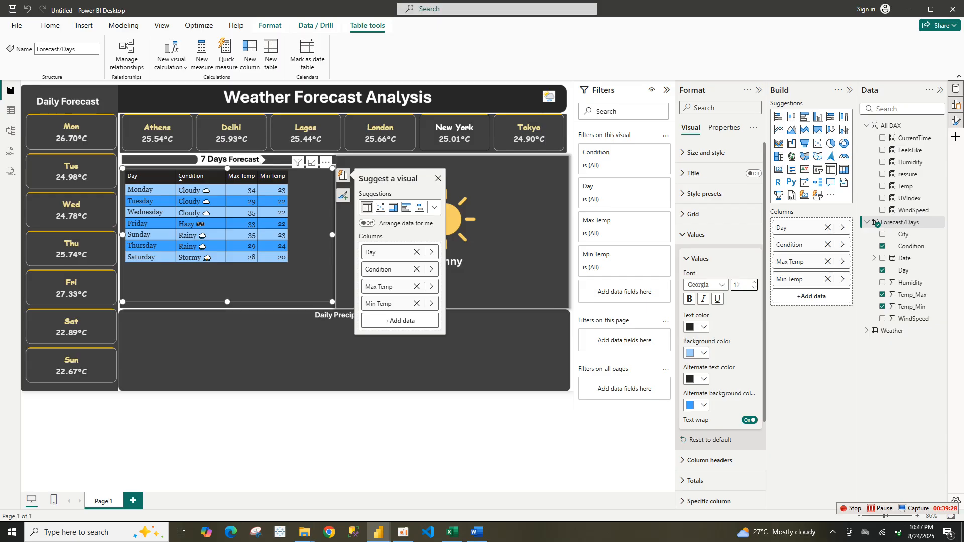
Set the values text color and alternate text color to white
{"action": "left_click", "coordinate": [697, 327]}
{"action": "left_click", "coordinate": [697, 362]}
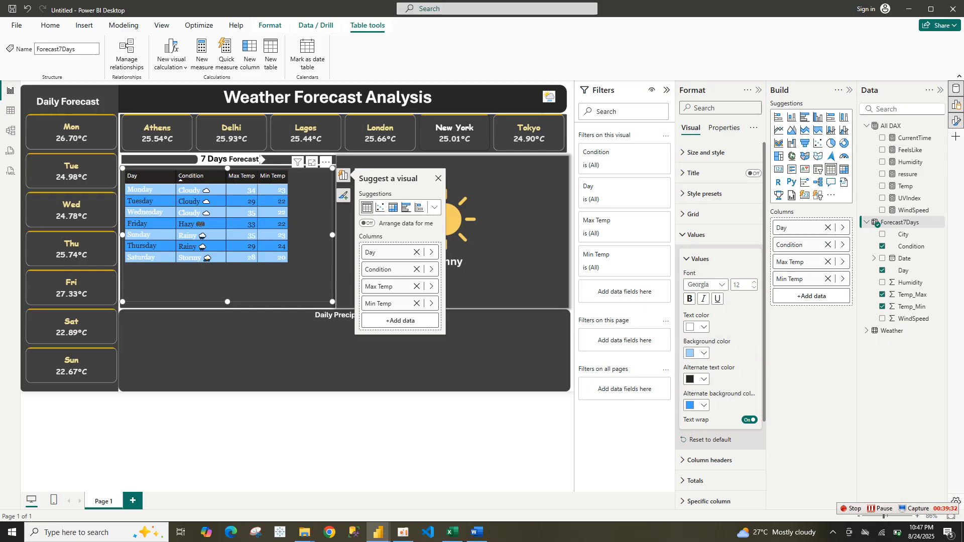
{"action": "left_click", "coordinate": [697, 379]}
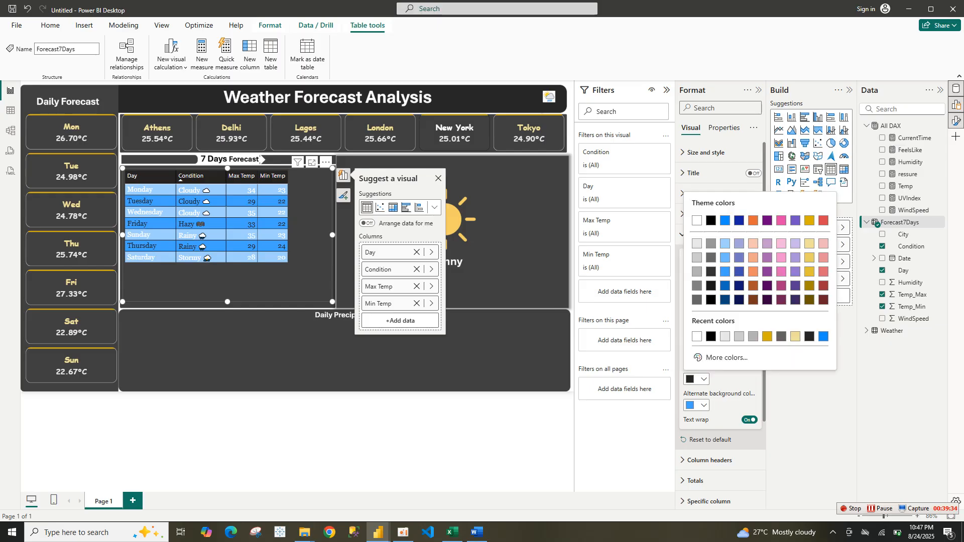
{"action": "left_click", "coordinate": [692, 219]}
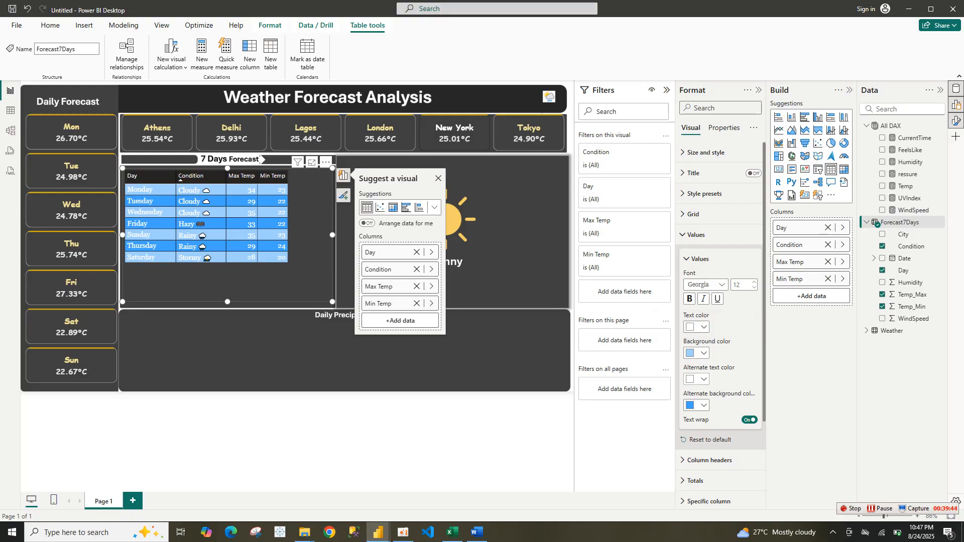
Set the values background color to #666666 and apply the same grey as the alternate background color
{"action": "left_click", "coordinate": [698, 327]}
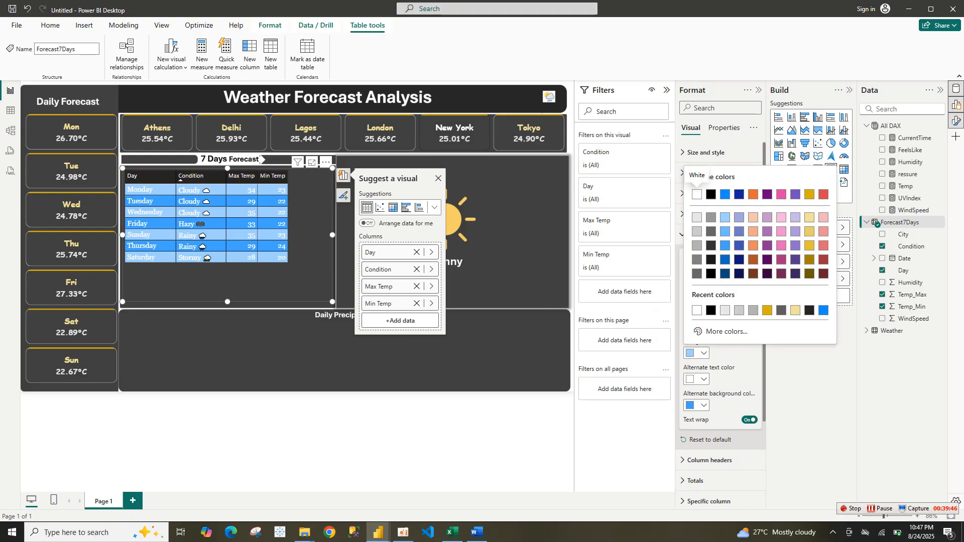
{"action": "left_click", "coordinate": [727, 331]}
{"action": "double_click", "coordinate": [712, 324]}
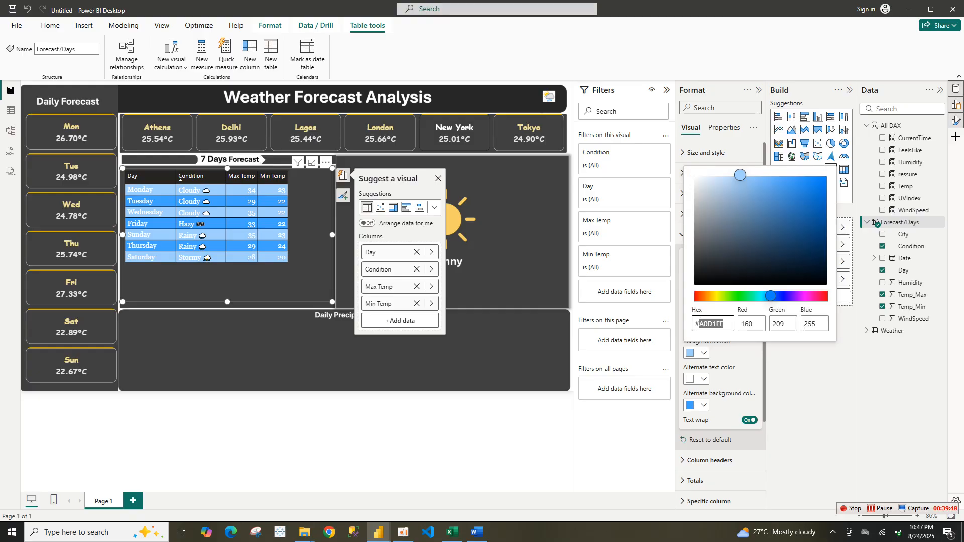
{"action": "type", "text": "666666"}
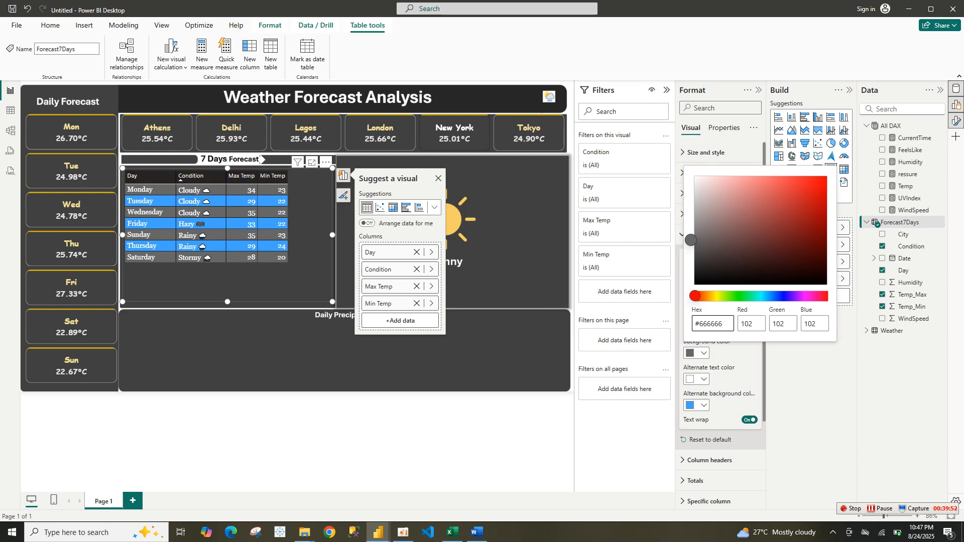
{"action": "key", "text": "Escape"}
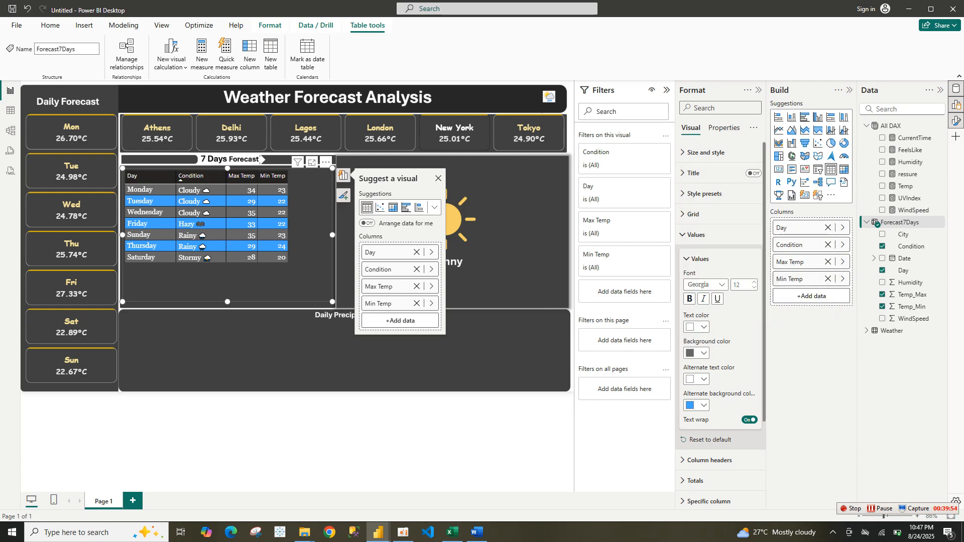
{"action": "left_click", "coordinate": [702, 405]}
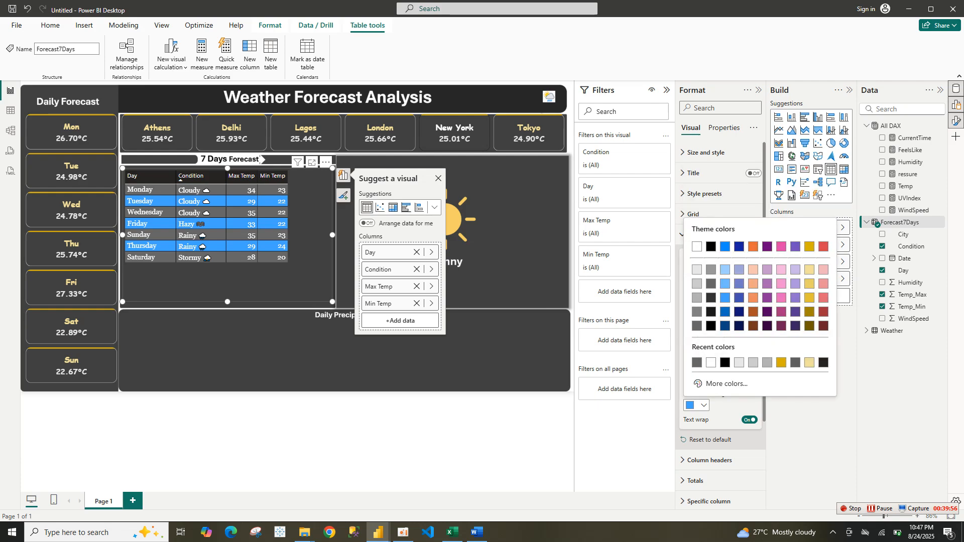
{"action": "left_click", "coordinate": [697, 363]}
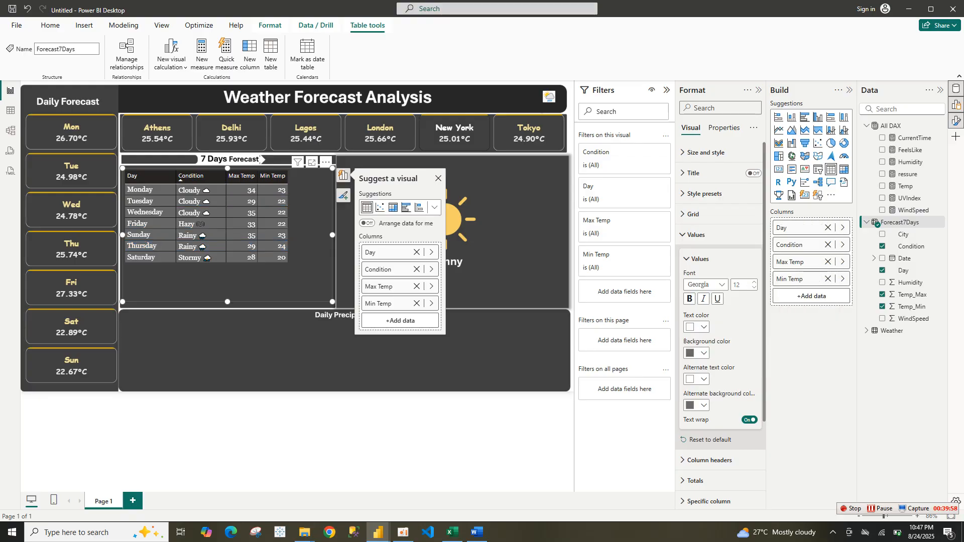
Check the values background color hex code in the original weather dashboard report
{"action": "mouse_move", "coordinate": [378, 532]}
{"action": "left_click", "coordinate": [323, 483]}
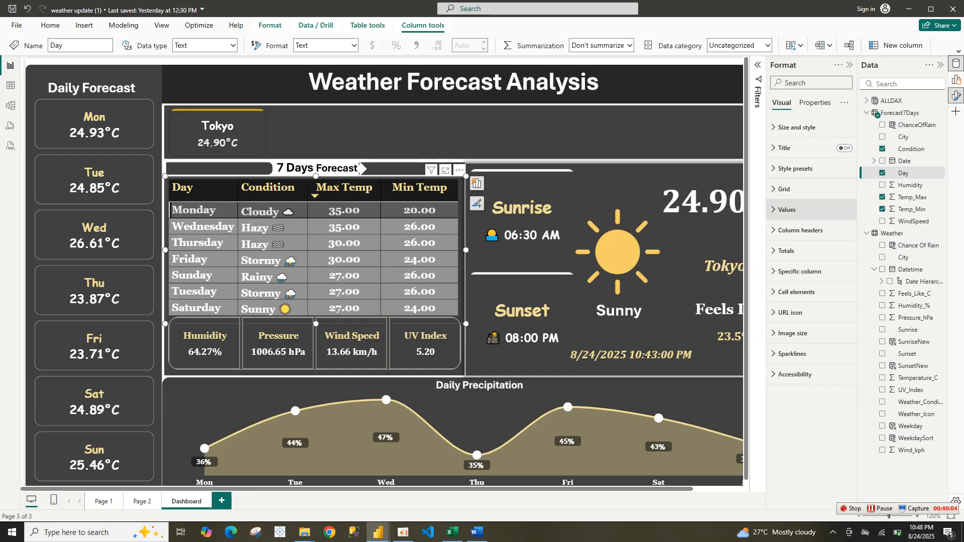
{"action": "left_click", "coordinate": [787, 210]}
{"action": "left_click", "coordinate": [788, 328]}
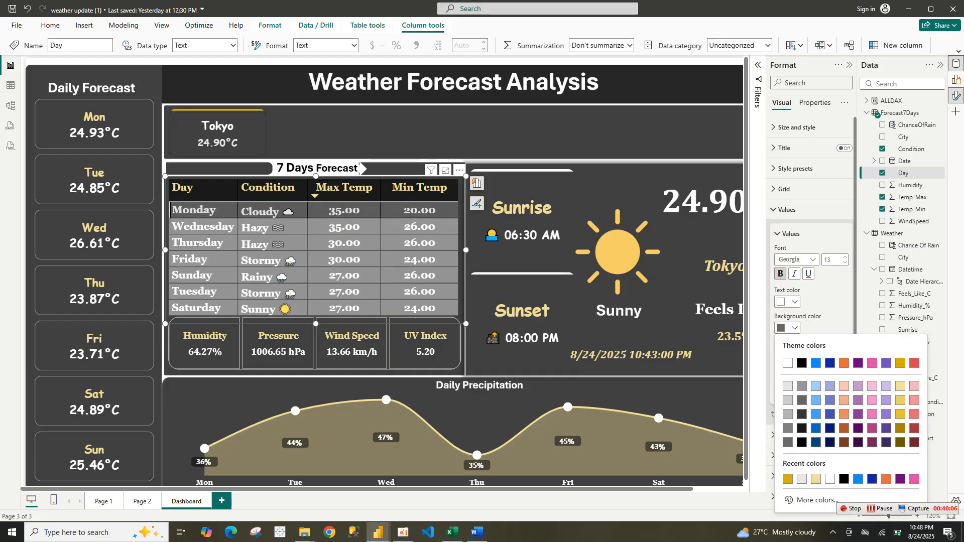
{"action": "left_click", "coordinate": [810, 501]}
{"action": "key", "text": "ctrl+c"}
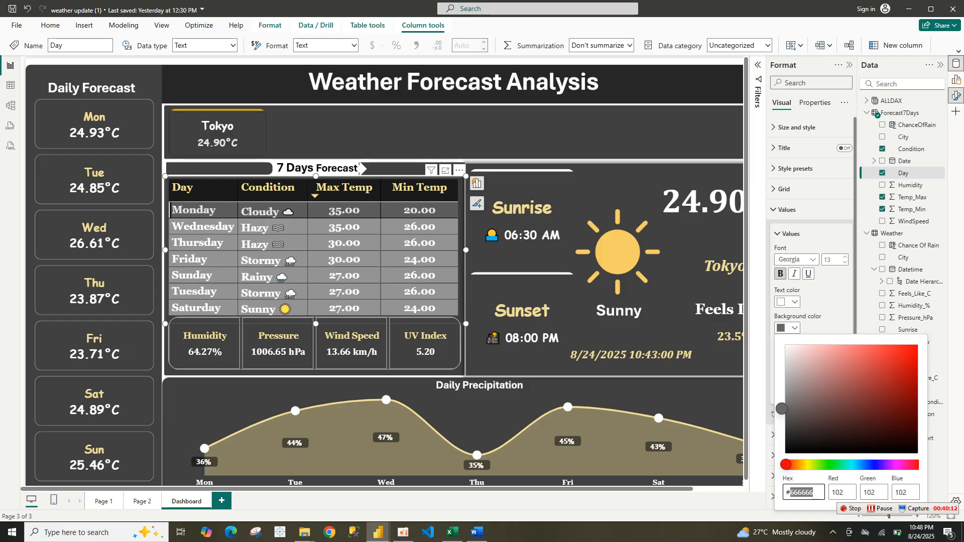
{"action": "mouse_move", "coordinate": [378, 532]}
{"action": "left_click", "coordinate": [437, 477]}
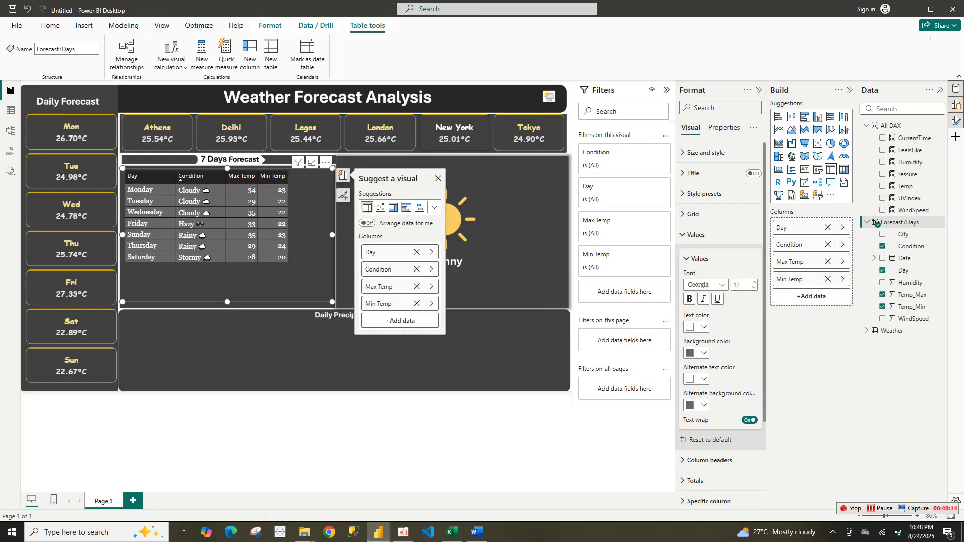
Paste the copied hex code into the values background and alternate background colors
{"action": "left_click", "coordinate": [699, 353]}
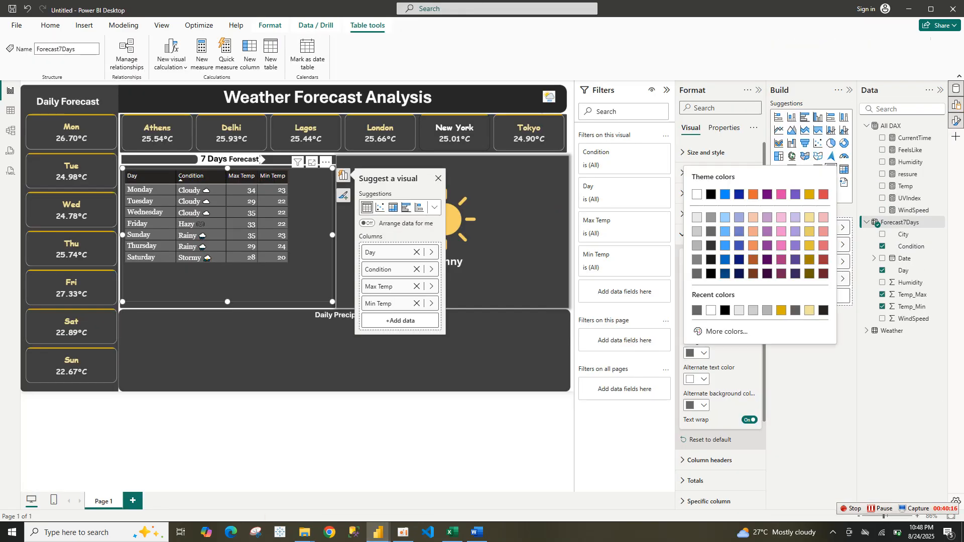
{"action": "left_click", "coordinate": [726, 331]}
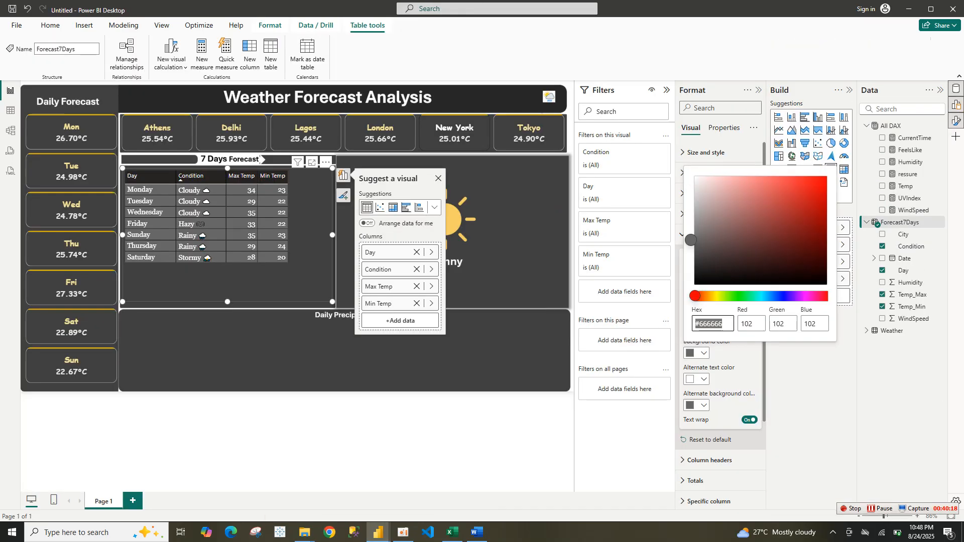
{"action": "key", "text": "ctrl+v"}
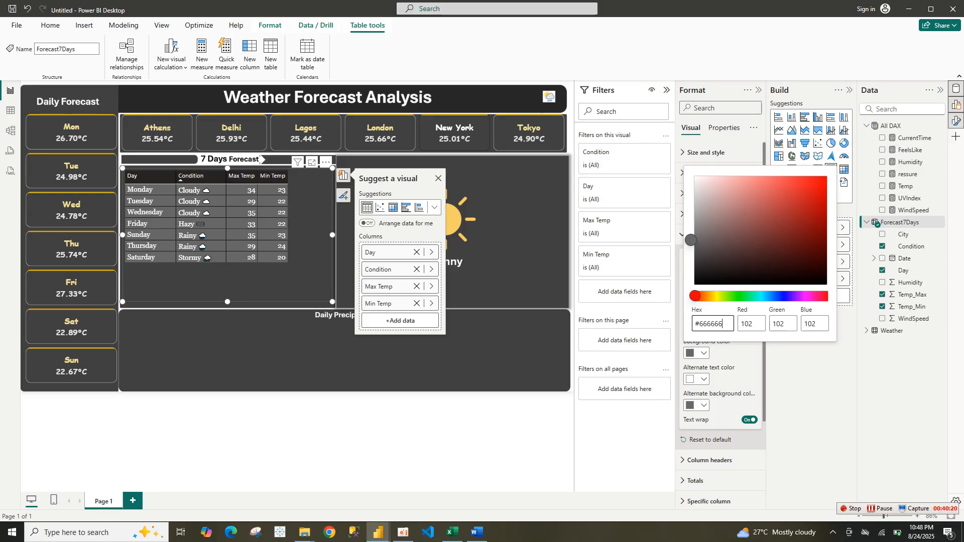
{"action": "left_click", "coordinate": [699, 405]}
{"action": "left_click", "coordinate": [699, 406]}
{"action": "left_click", "coordinate": [699, 405]}
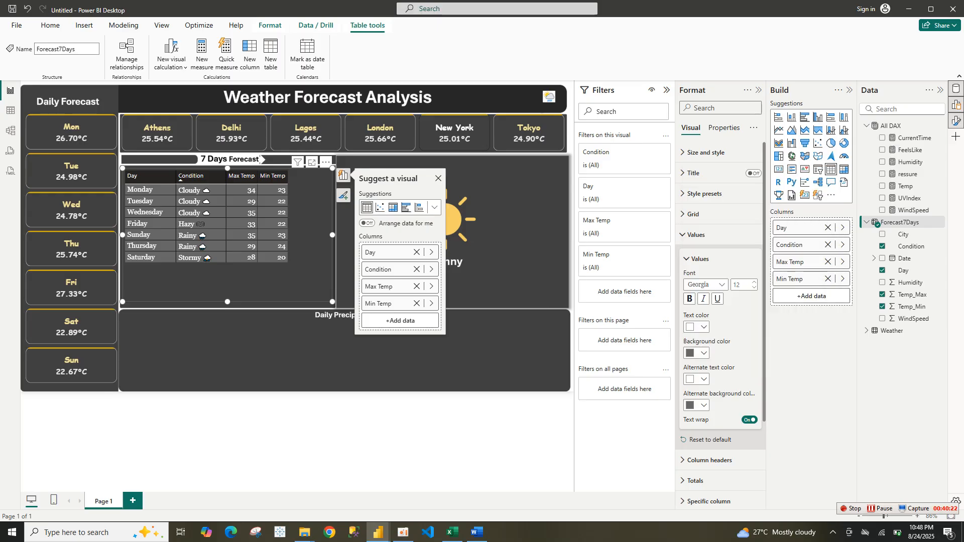
{"action": "left_click", "coordinate": [699, 405]}
{"action": "left_click", "coordinate": [727, 384]}
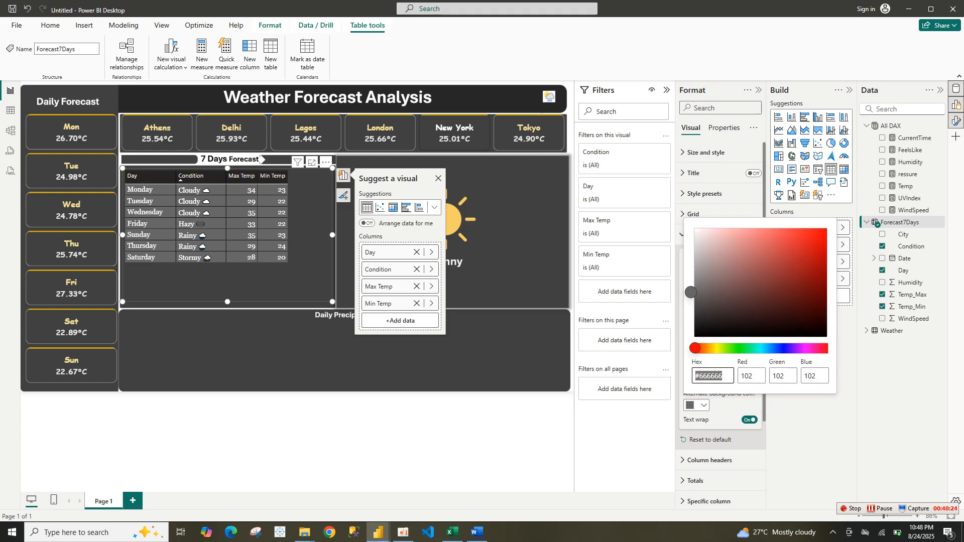
{"action": "double_click", "coordinate": [712, 376]}
{"action": "key", "text": "ctrl+v"}
{"action": "key", "text": "Return"}
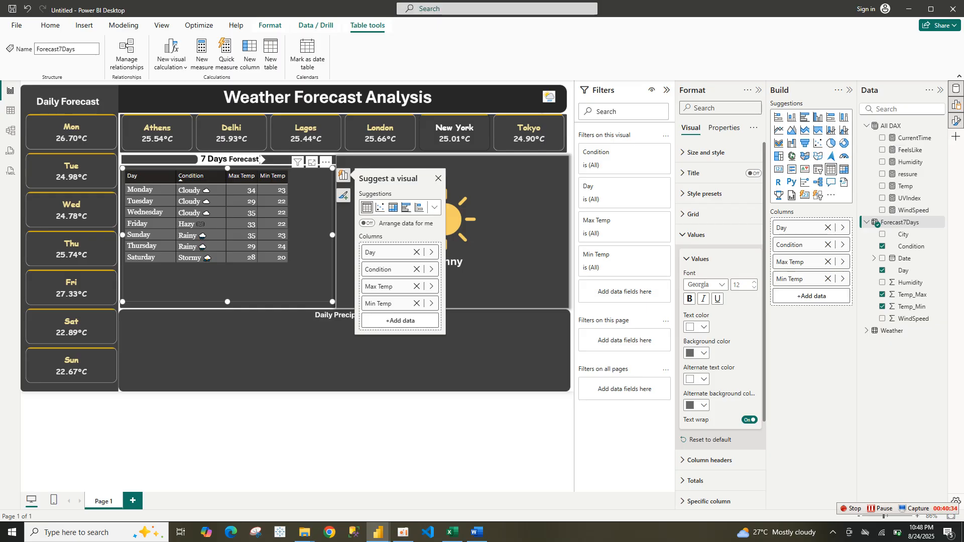
Center the column headers and set their font to Georgia, size 13
{"action": "left_click", "coordinate": [701, 259]}
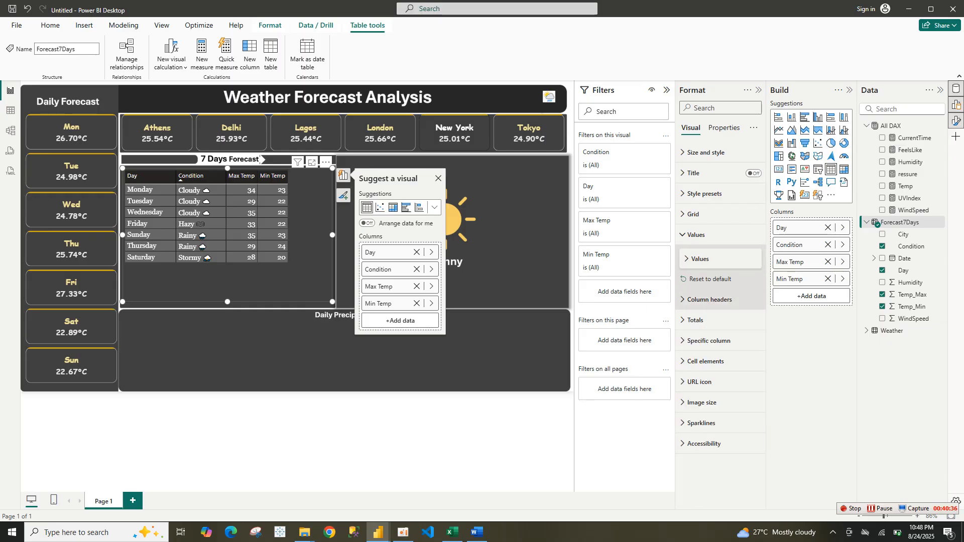
{"action": "left_click", "coordinate": [708, 300]}
{"action": "left_click", "coordinate": [703, 445]}
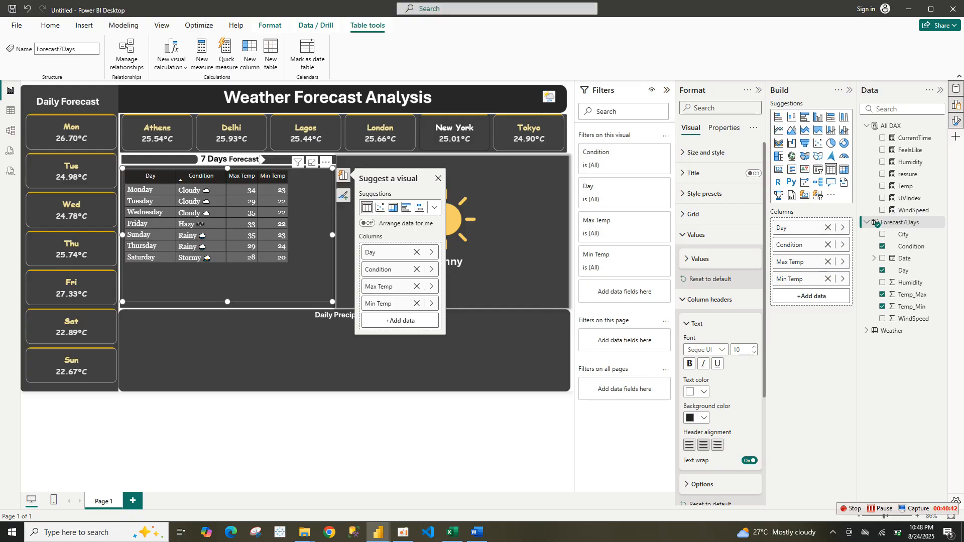
{"action": "left_click", "coordinate": [704, 391]}
{"action": "left_click", "coordinate": [705, 391]}
{"action": "left_click", "coordinate": [703, 349]}
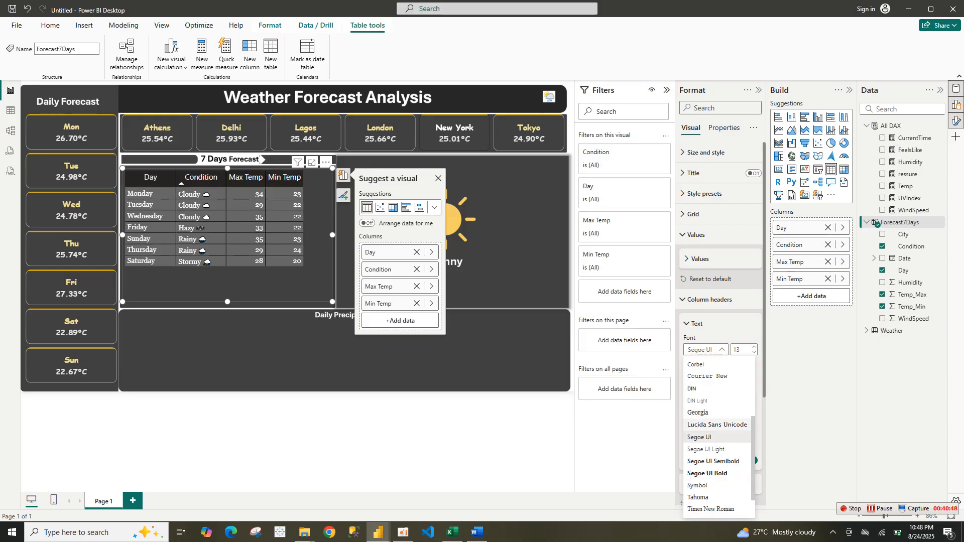
{"action": "left_click", "coordinate": [704, 412]}
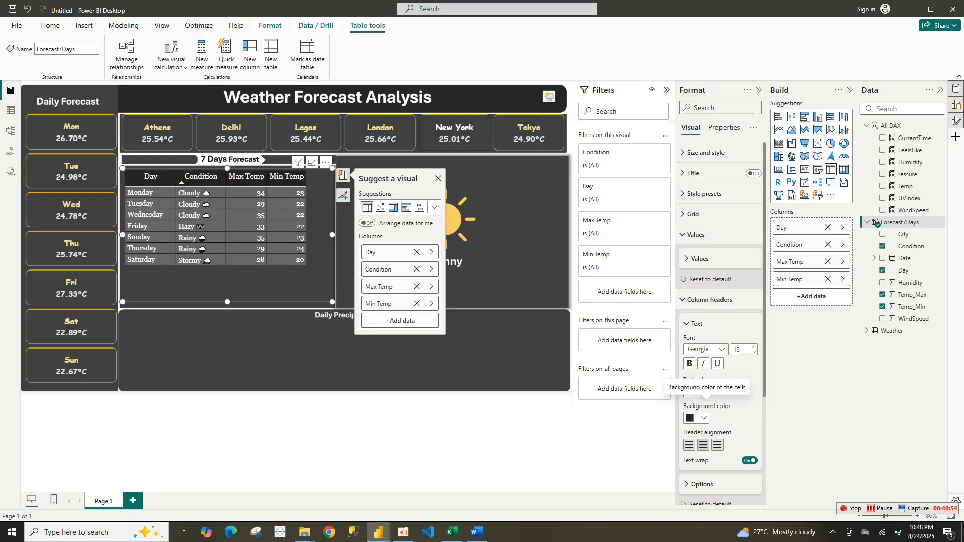
Set the column header text color to #F0E199 and make the header text bold
{"action": "left_click", "coordinate": [704, 418]}
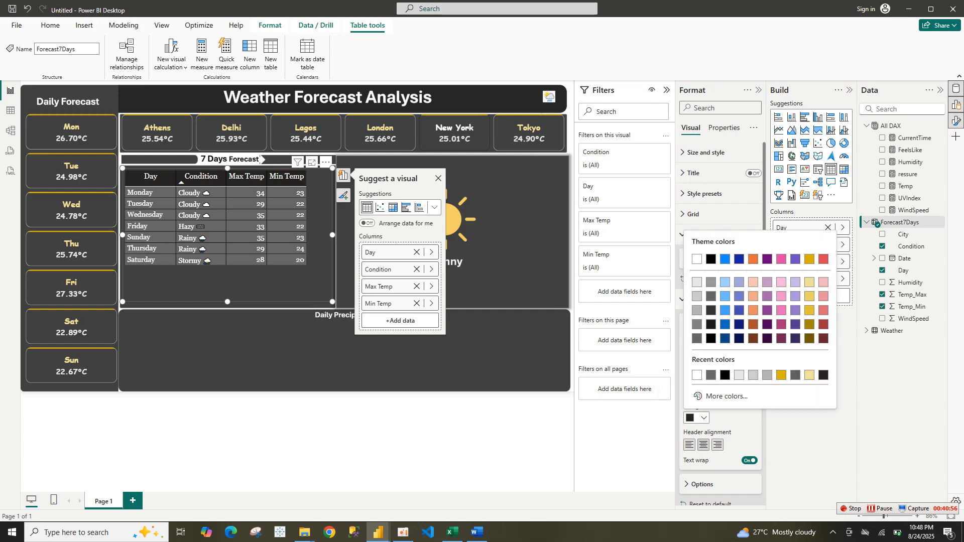
{"action": "key", "text": "Escape"}
{"action": "left_click", "coordinate": [703, 392]}
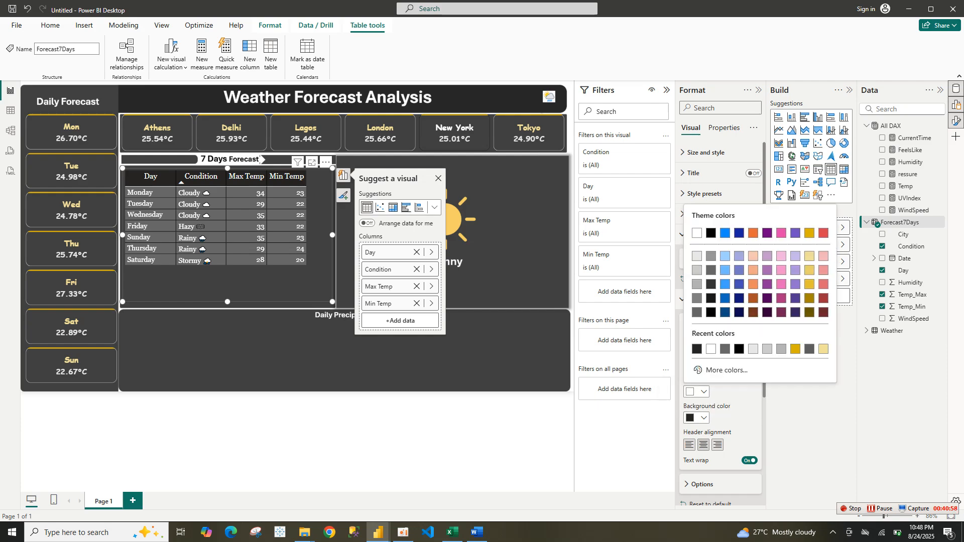
{"action": "left_click", "coordinate": [728, 369]}
{"action": "left_click", "coordinate": [710, 362]}
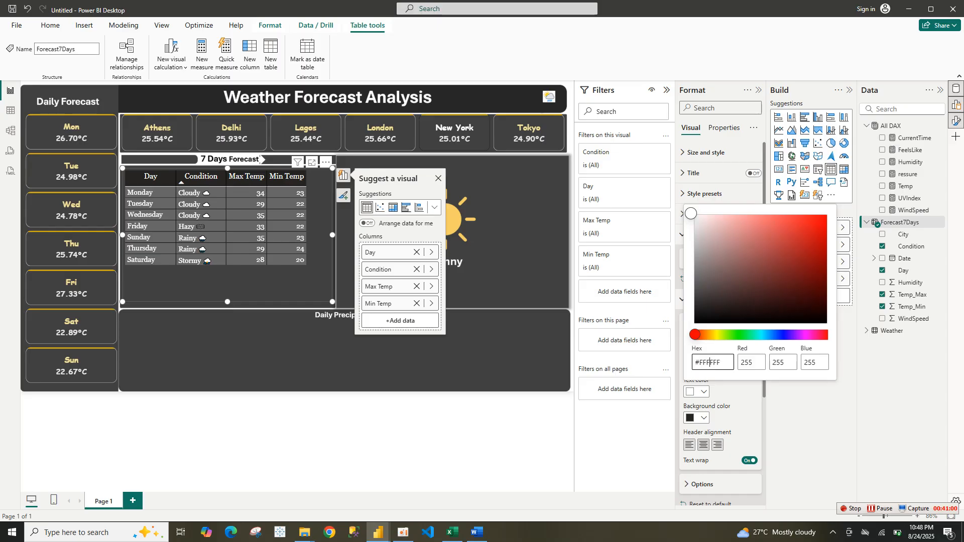
{"action": "double_click", "coordinate": [710, 362]}
{"action": "type", "text": "foe199"}
{"action": "key", "text": "Return"}
{"action": "left_click", "coordinate": [697, 392]}
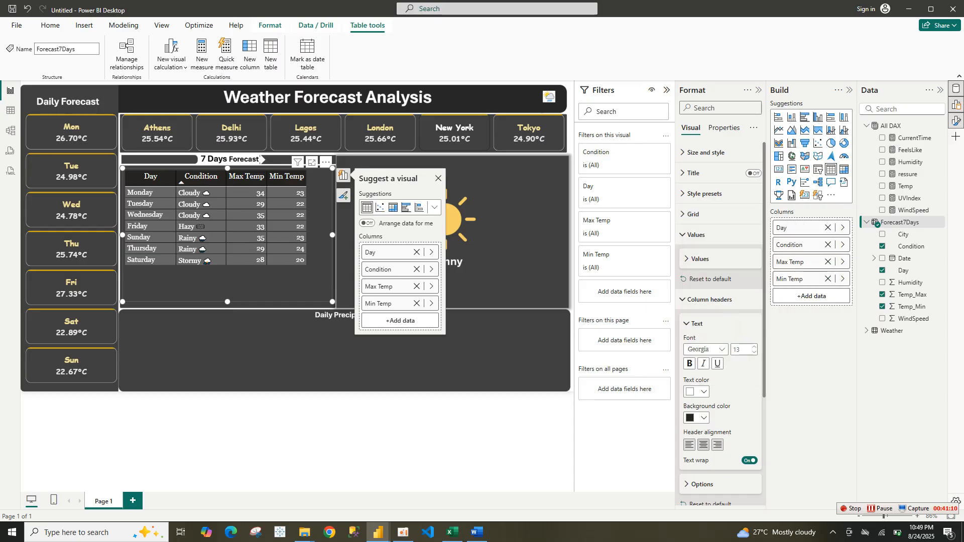
{"action": "left_click", "coordinate": [697, 392]}
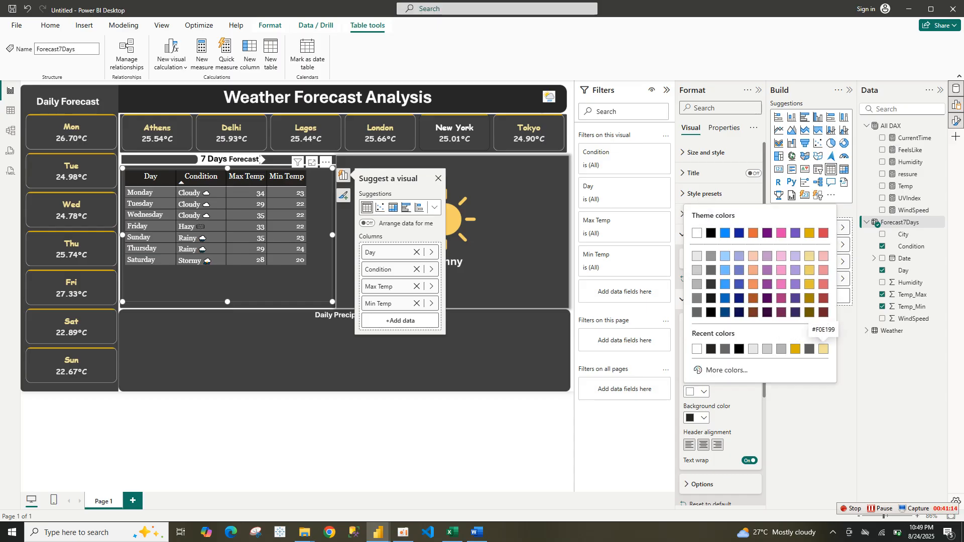
{"action": "left_click", "coordinate": [823, 349]}
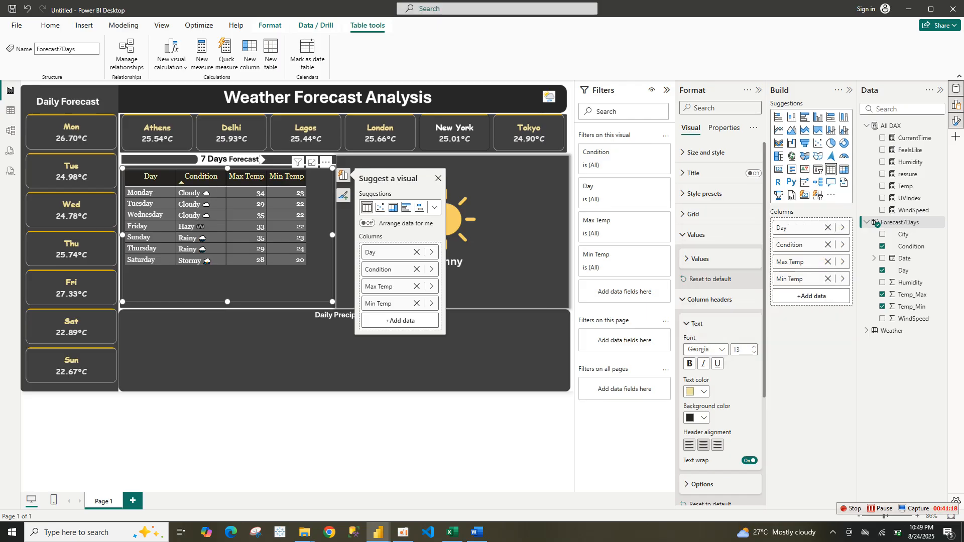
{"action": "left_click", "coordinate": [689, 364]}
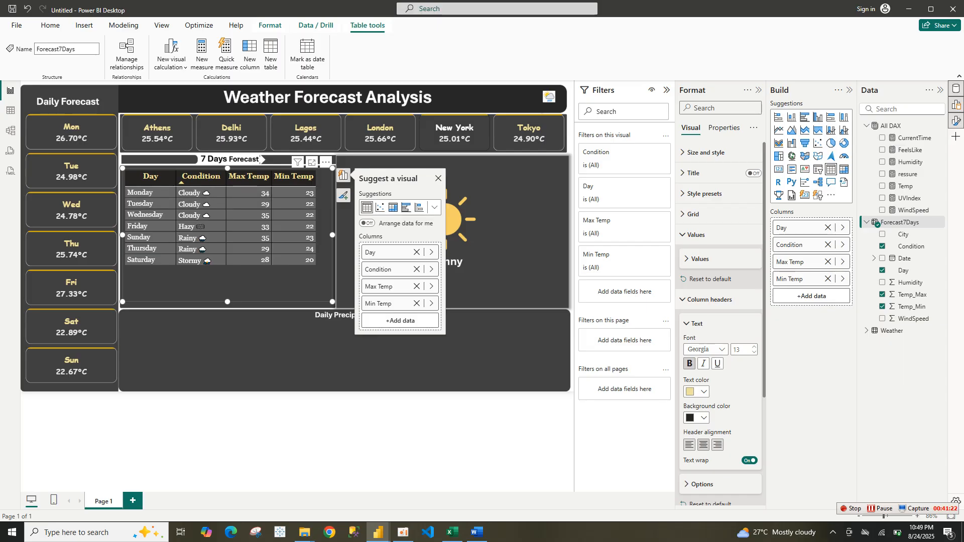
{"action": "left_click", "coordinate": [710, 299]}
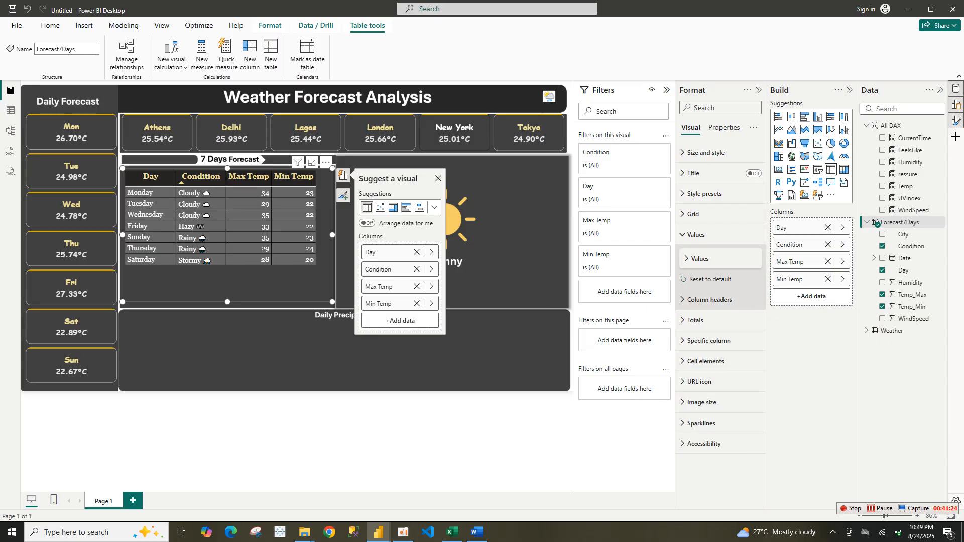
Center the values of the Condition column using the specific column settings
{"action": "left_click", "coordinate": [709, 341]}
{"action": "left_click", "coordinate": [719, 391]}
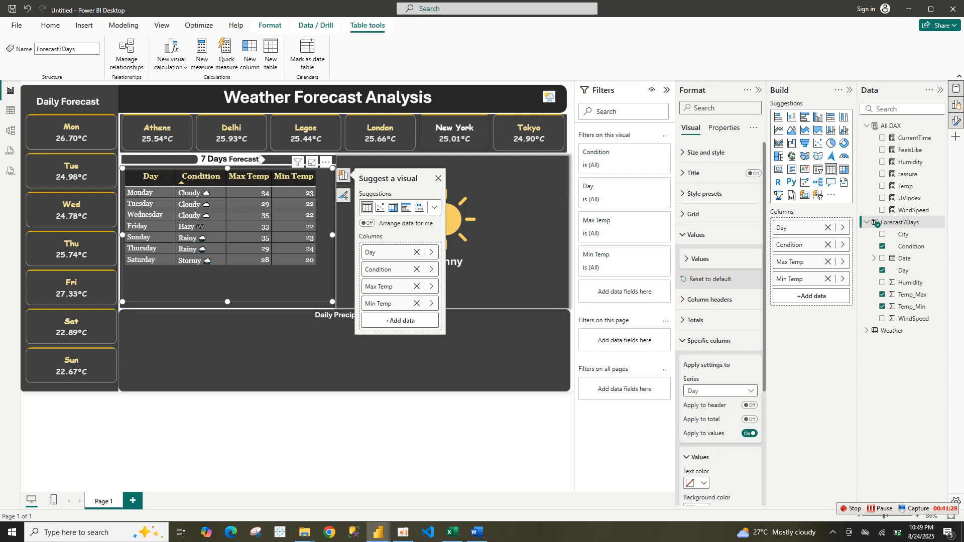
{"action": "key", "text": "Down"}
{"action": "key", "text": "Return"}
{"action": "scroll", "coordinate": [720, 347], "scroll_direction": "down", "scroll_amount": 3}
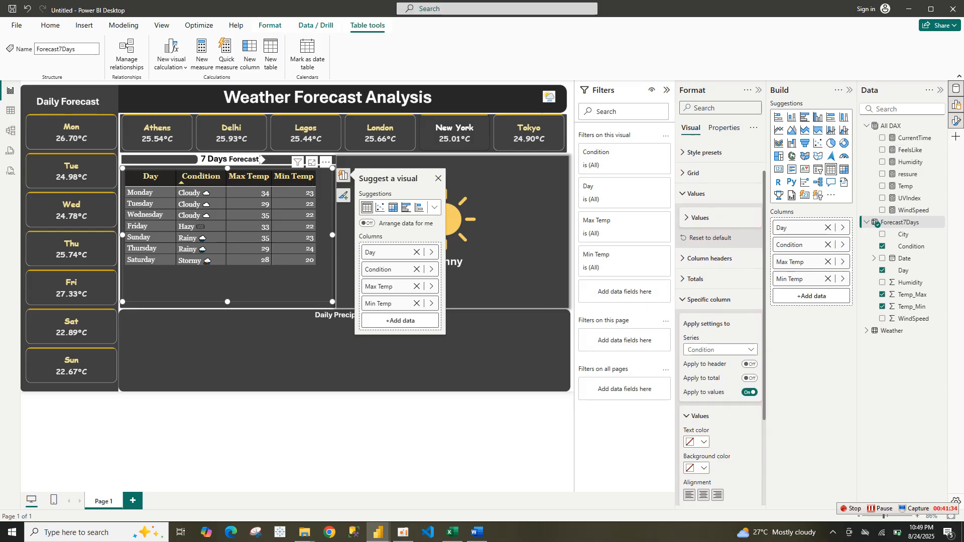
{"action": "left_click", "coordinate": [703, 404]}
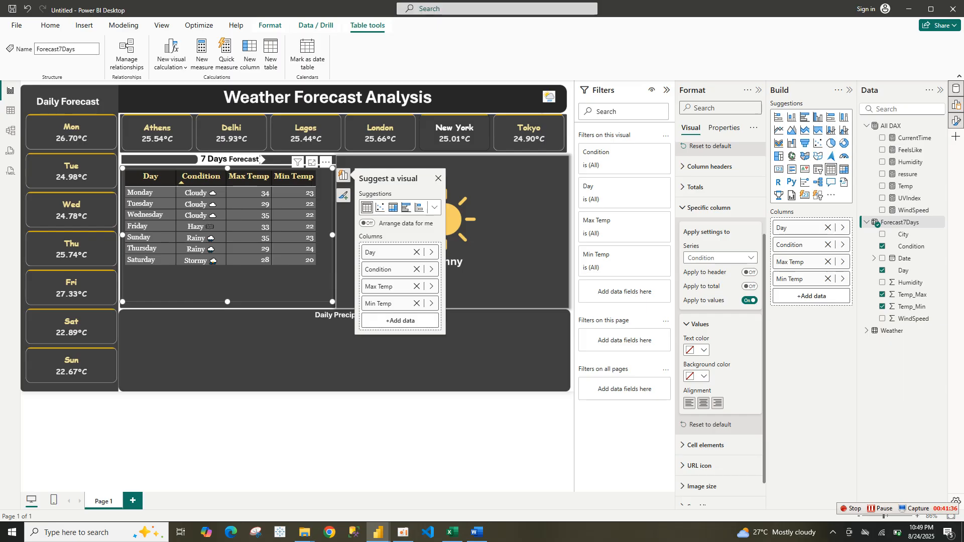
Center the values of the Max Temp and Min Temp columns as well
{"action": "left_click", "coordinate": [721, 258]}
{"action": "left_click", "coordinate": [714, 294]}
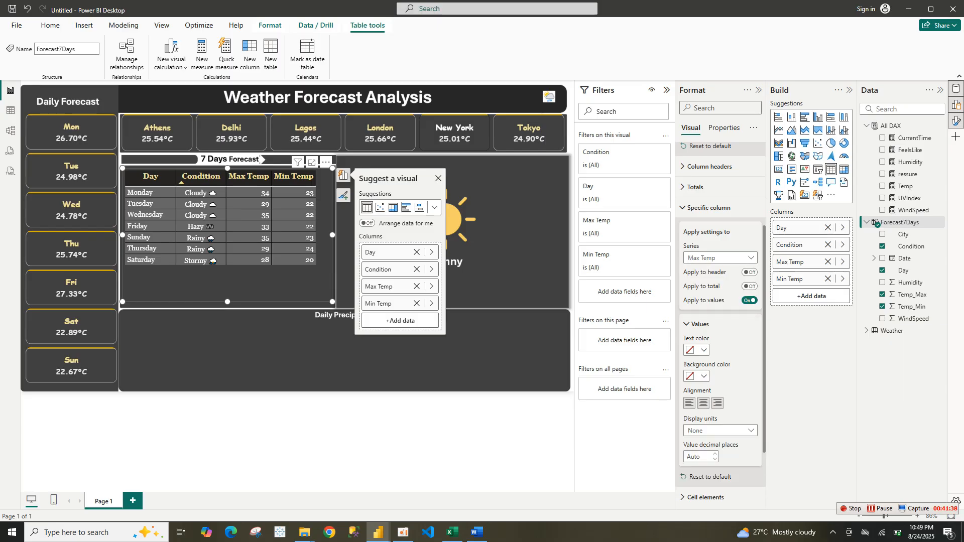
{"action": "left_click", "coordinate": [721, 258]}
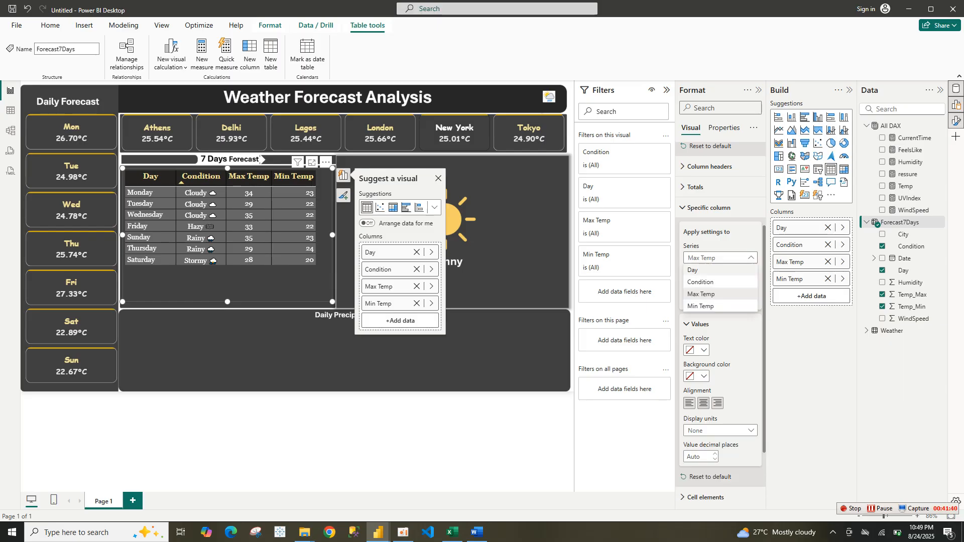
{"action": "left_click", "coordinate": [701, 306]}
{"action": "left_click", "coordinate": [704, 404]}
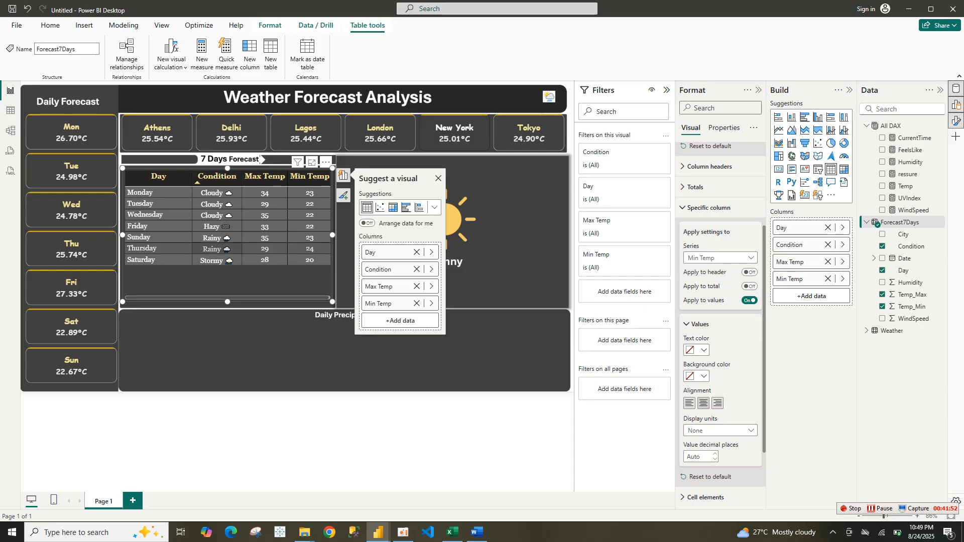
{"action": "key", "text": "Escape"}
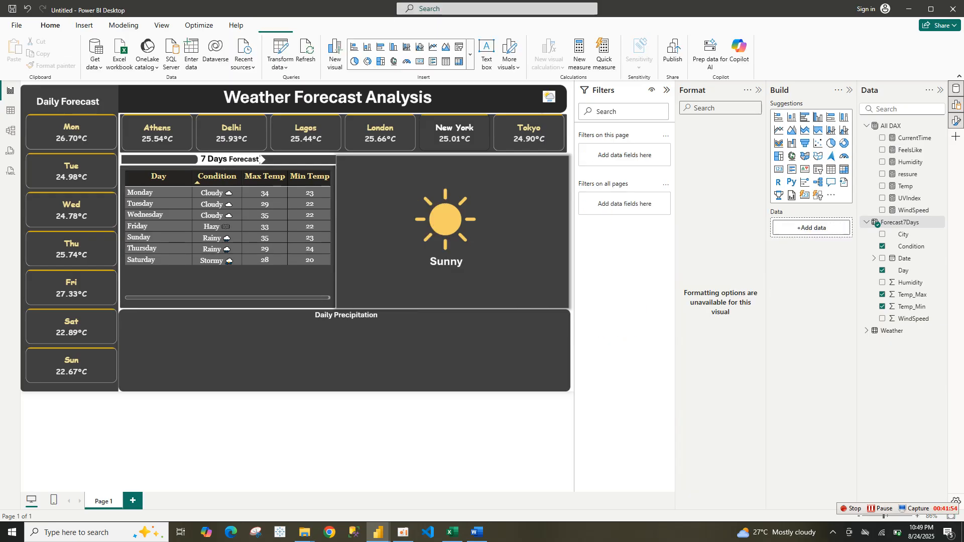
{"action": "left_click", "coordinate": [260, 160]}
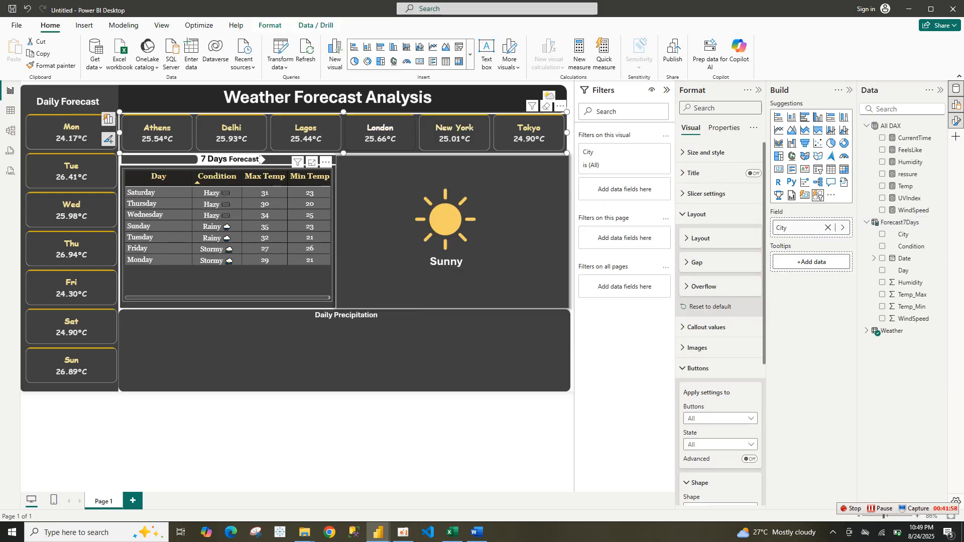
{"action": "left_click", "coordinate": [259, 160]}
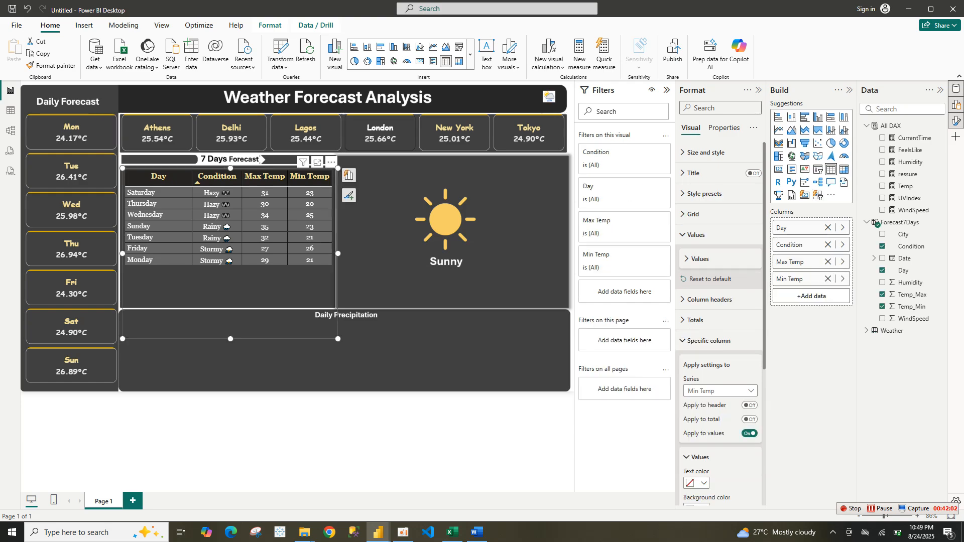
{"action": "key", "text": "Escape"}
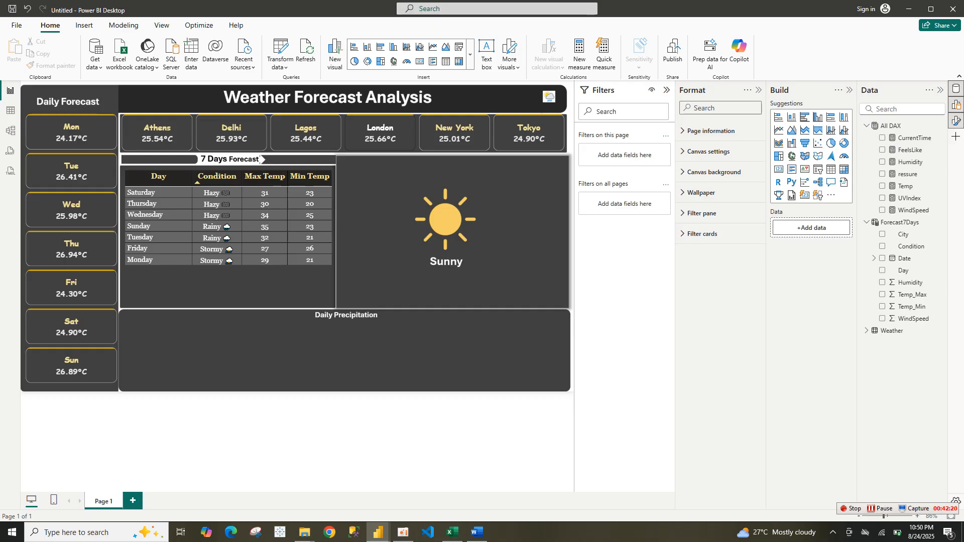
Add a new card visual and position it below the 7 Days Forecast table, resizing it to fit the panel width
{"action": "mouse_move", "coordinate": [378, 532]}
{"action": "left_click", "coordinate": [324, 490]}
{"action": "left_click", "coordinate": [805, 195]}
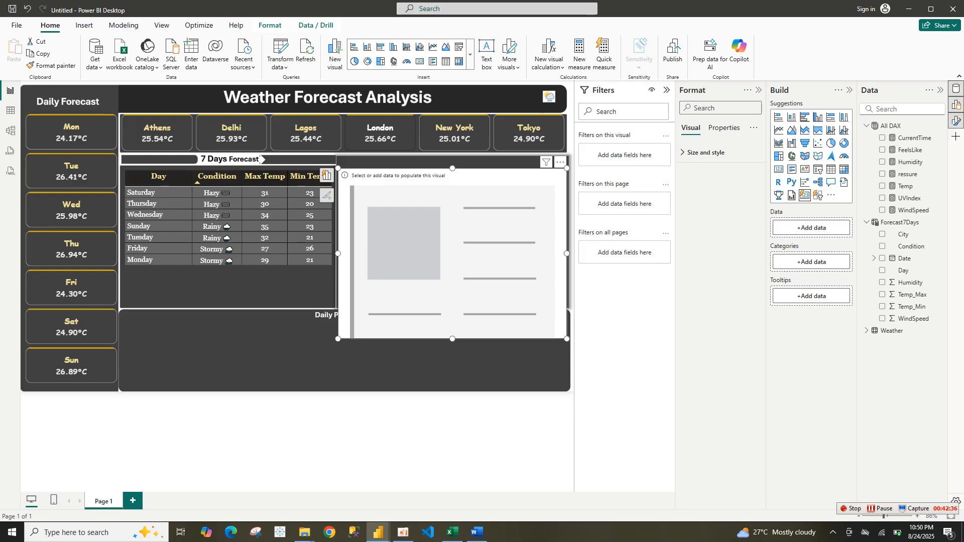
{"action": "left_click_drag", "start_coordinate": [452, 201], "coordinate": [234, 297]}
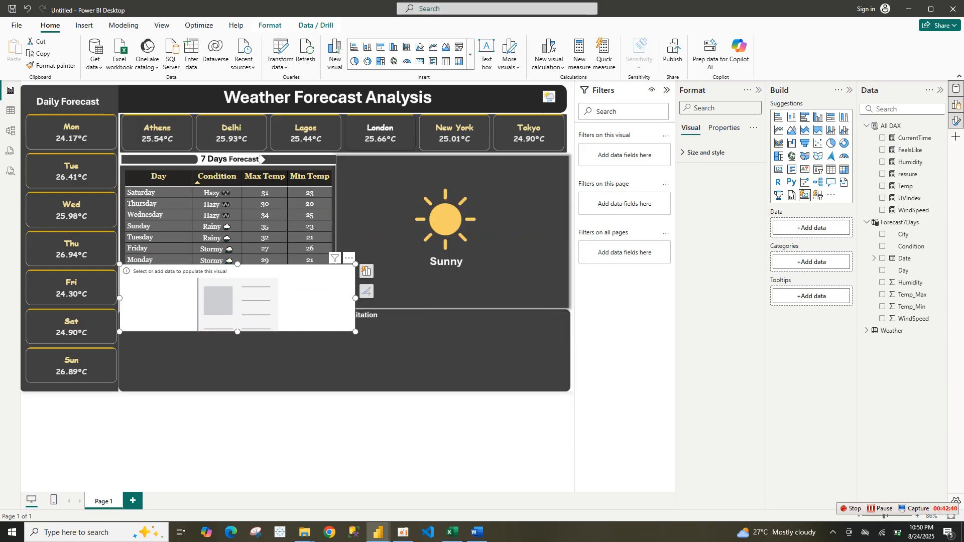
{"action": "left_click_drag", "start_coordinate": [355, 332], "coordinate": [332, 307]}
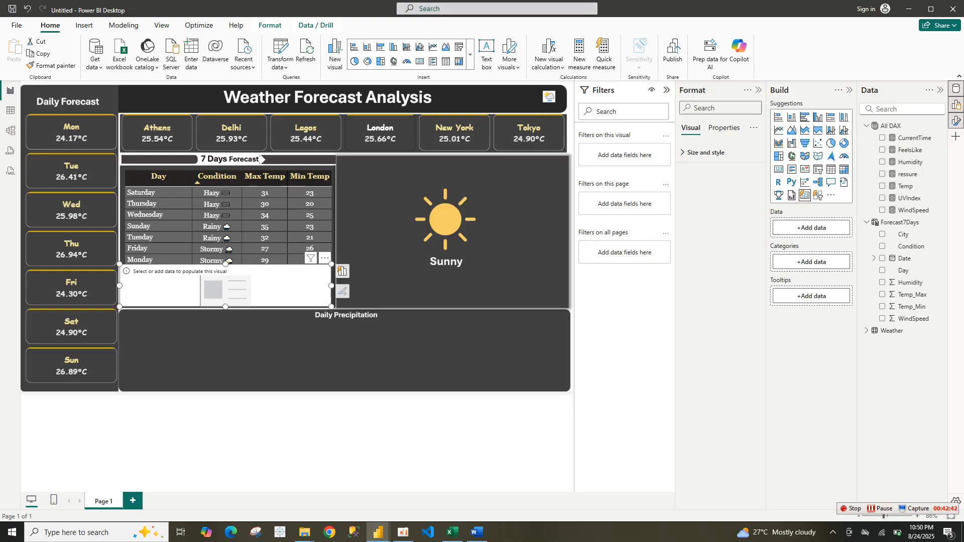
{"action": "left_click", "coordinate": [260, 159]}
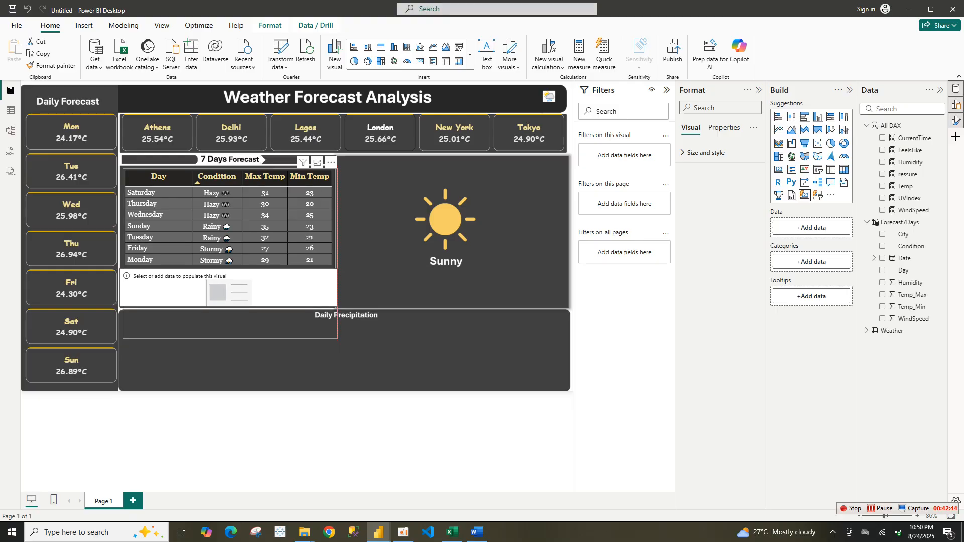
{"action": "key", "text": "Tab"}
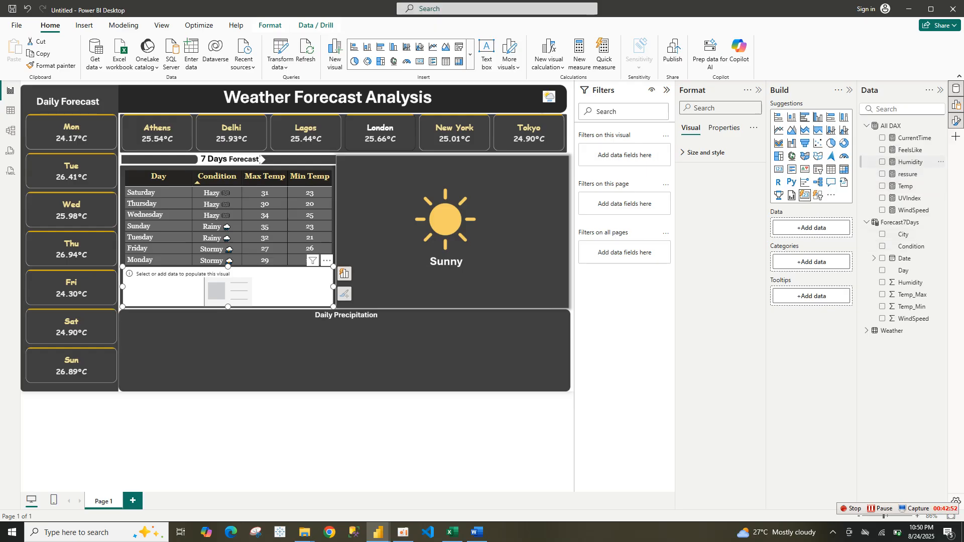
Add the Humidity, ressure, WindSpeed and UVIndex measures from All DAX to the card visual's data
{"action": "left_click", "coordinate": [904, 161]}
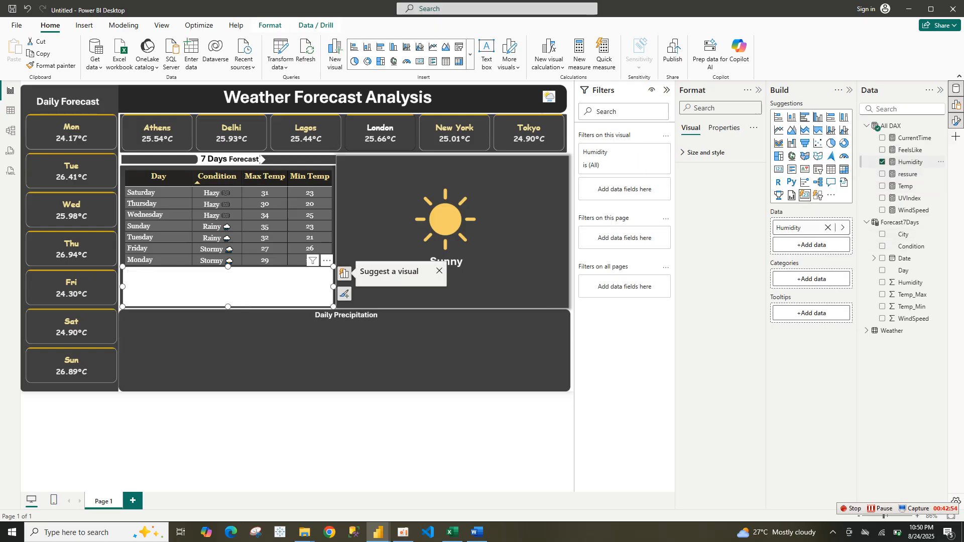
{"action": "left_click", "coordinate": [344, 273]}
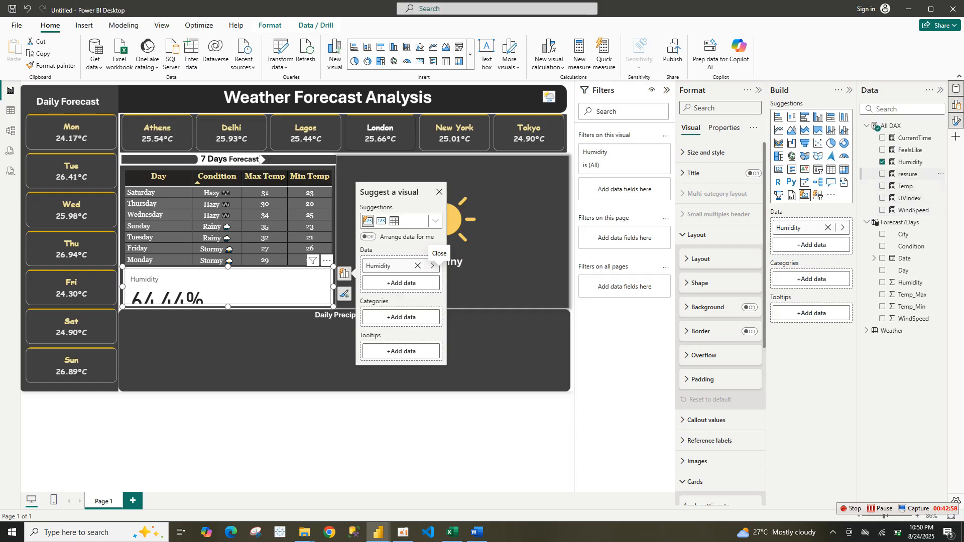
{"action": "left_click", "coordinate": [899, 174]}
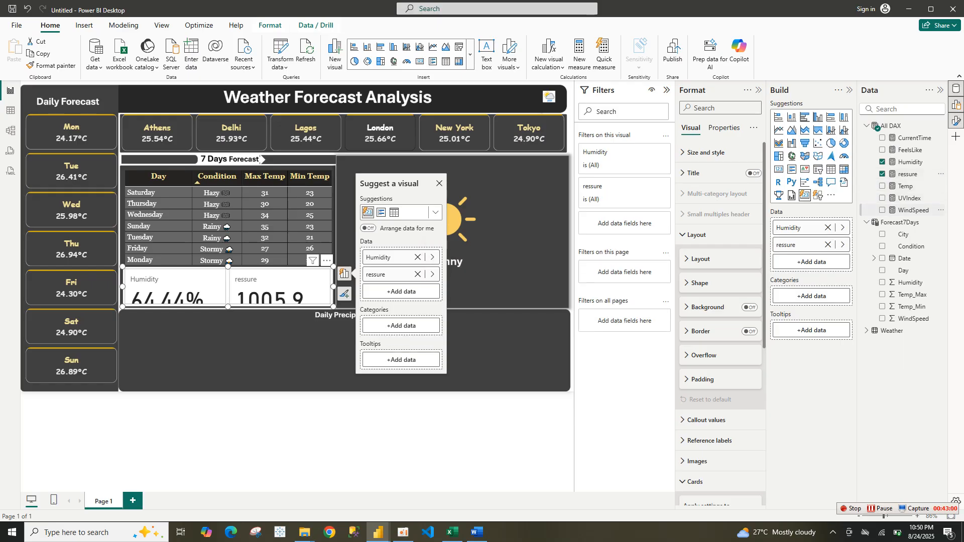
{"action": "left_click", "coordinate": [899, 198]}
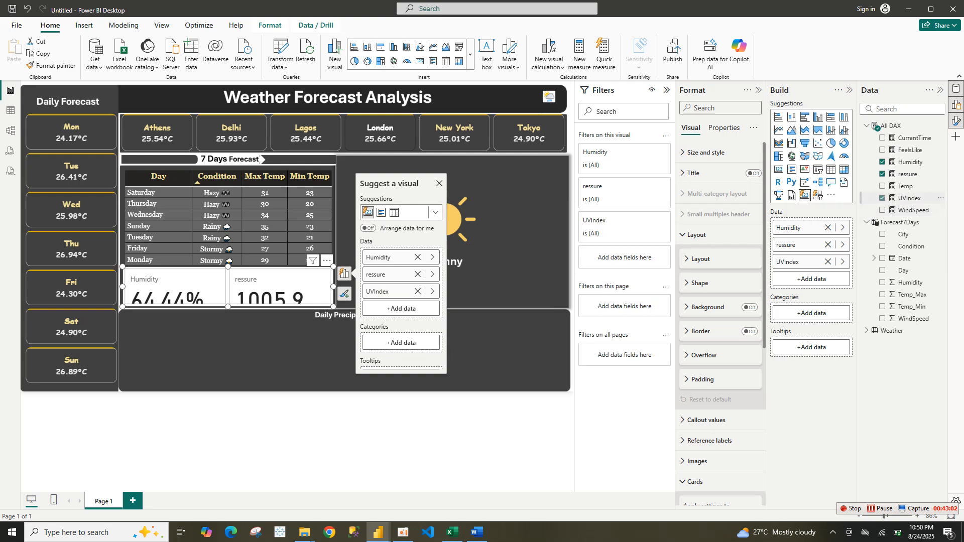
{"action": "left_click", "coordinate": [899, 198]}
{"action": "left_click", "coordinate": [910, 210]}
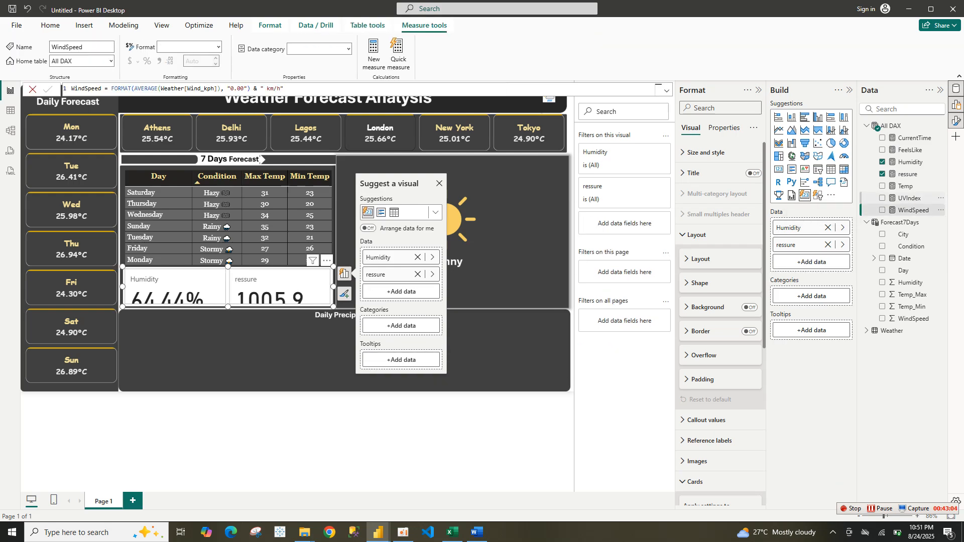
{"action": "left_click", "coordinate": [882, 210]}
{"action": "left_click", "coordinate": [883, 198]}
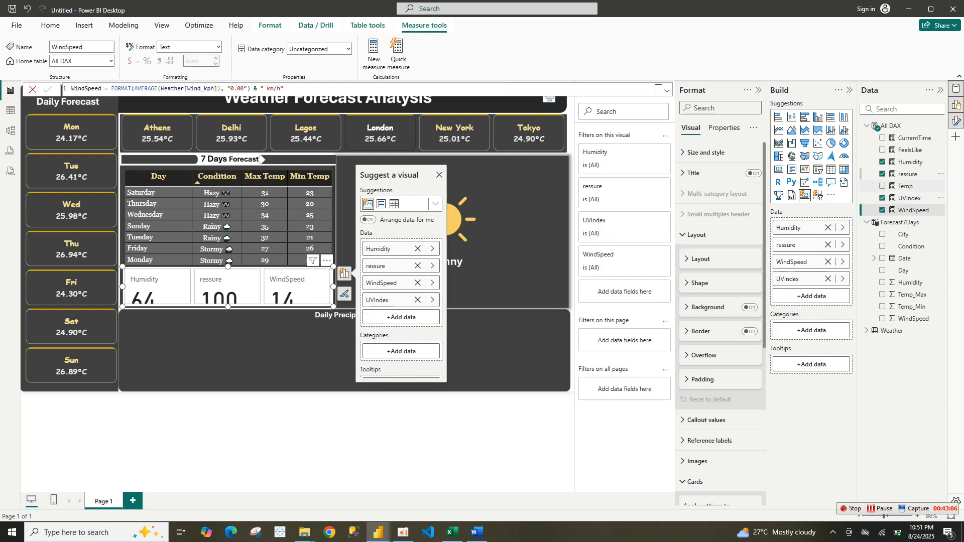
Rename the ressure measure to Pressure in its DAX formula
{"action": "double_click", "coordinate": [908, 173]}
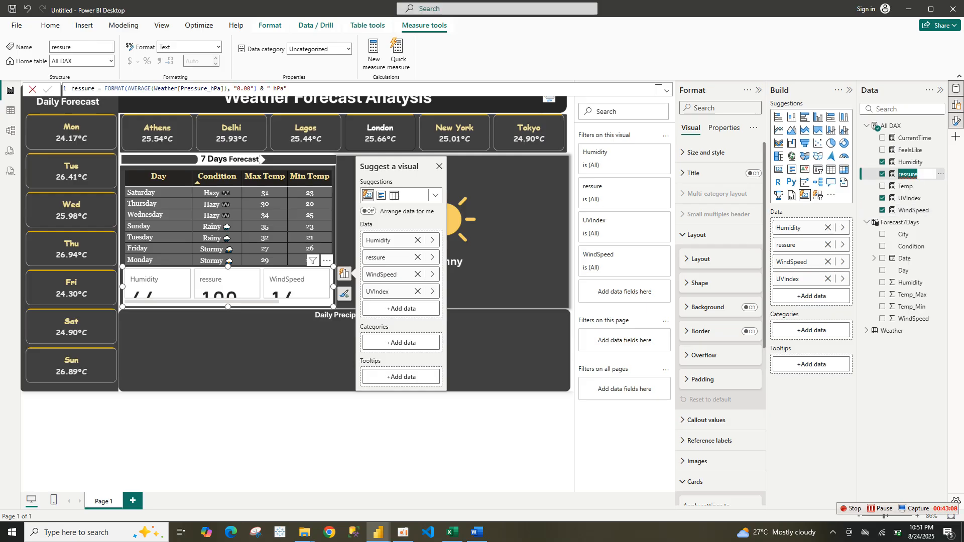
{"action": "key", "text": "Escape"}
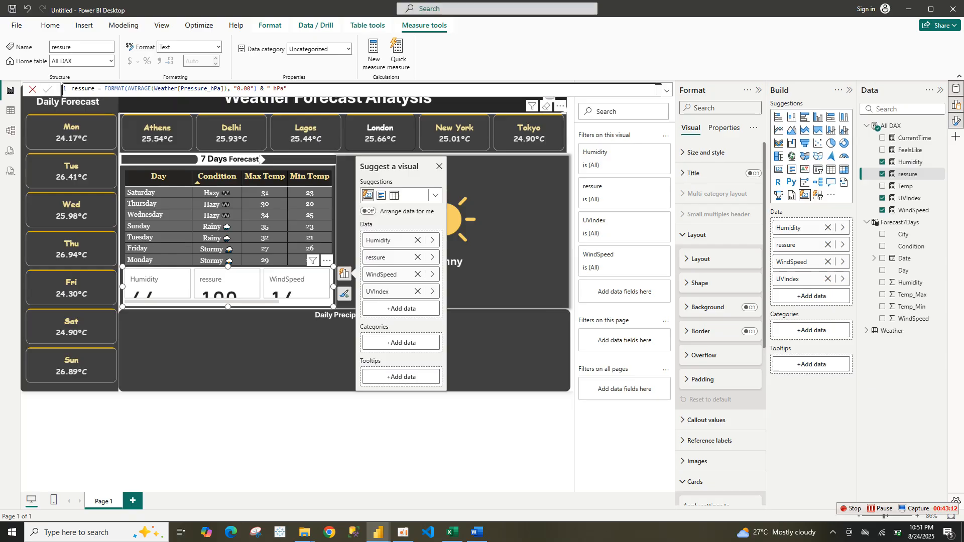
{"action": "double_click", "coordinate": [72, 89]}
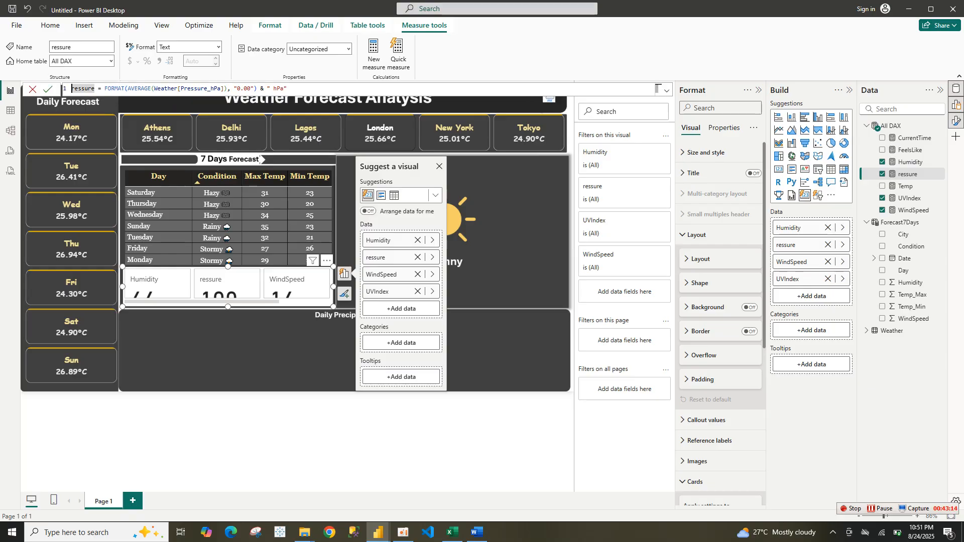
{"action": "type", "text": "P"}
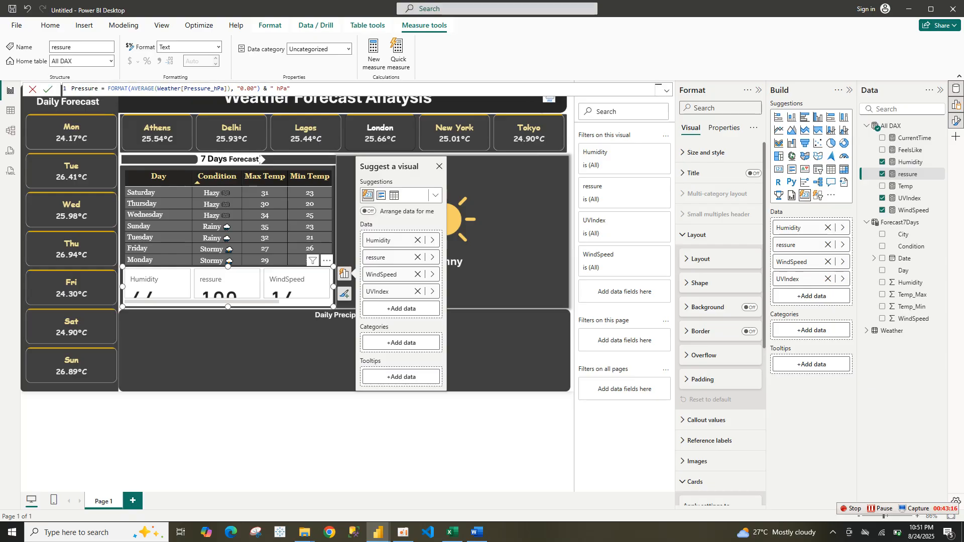
{"action": "key", "text": "Return"}
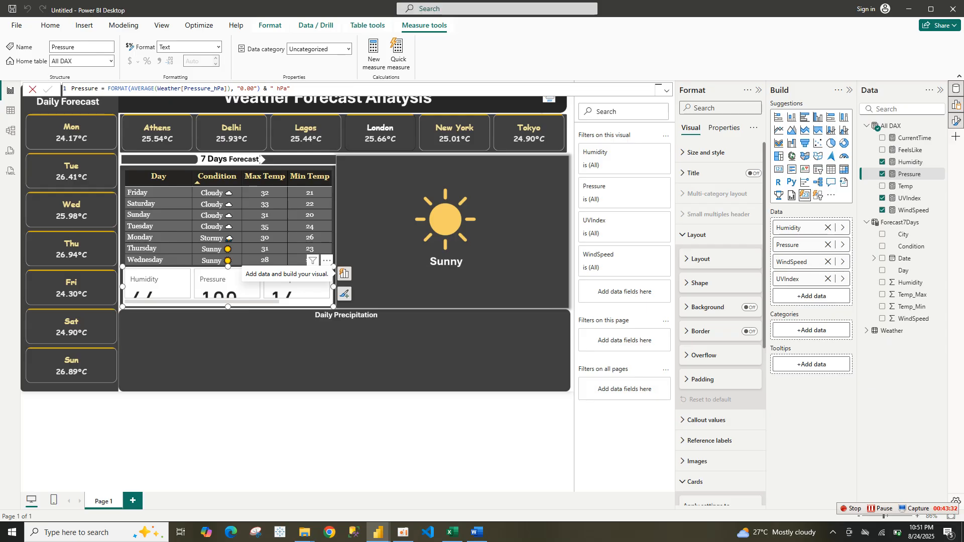
Examine the card visual's Title, Layout, Cards, Shape and Alignment format options
{"action": "left_click", "coordinate": [694, 173]}
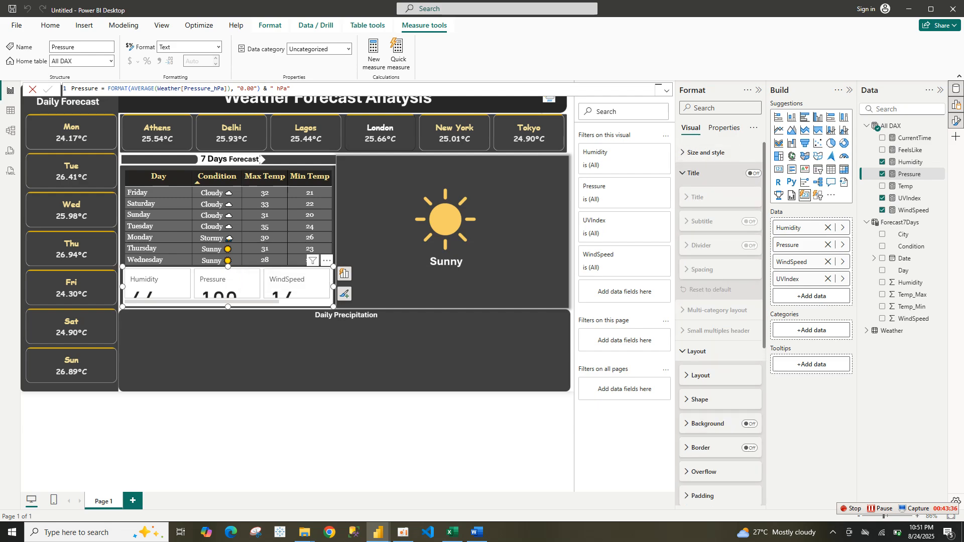
{"action": "left_click", "coordinate": [694, 172]}
{"action": "left_click", "coordinate": [697, 234]}
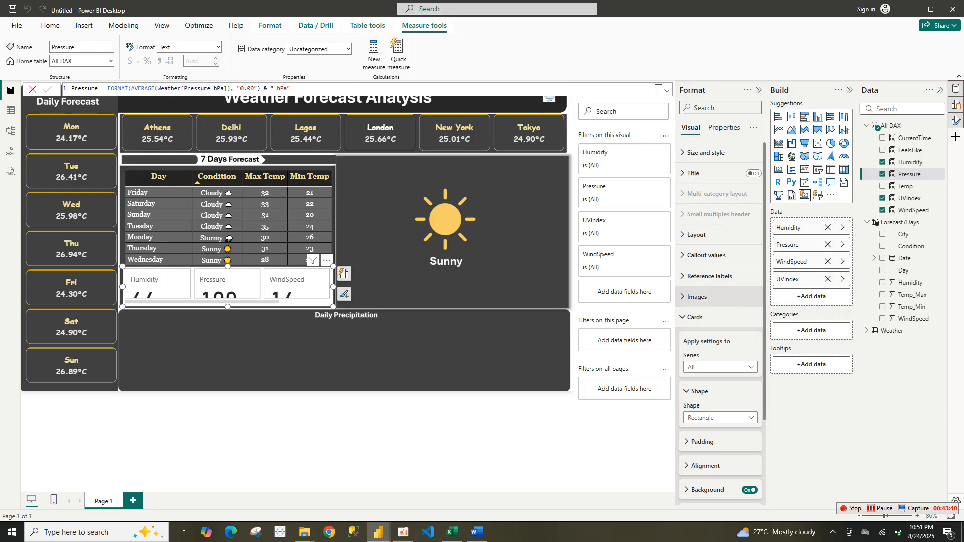
{"action": "left_click", "coordinate": [695, 317]}
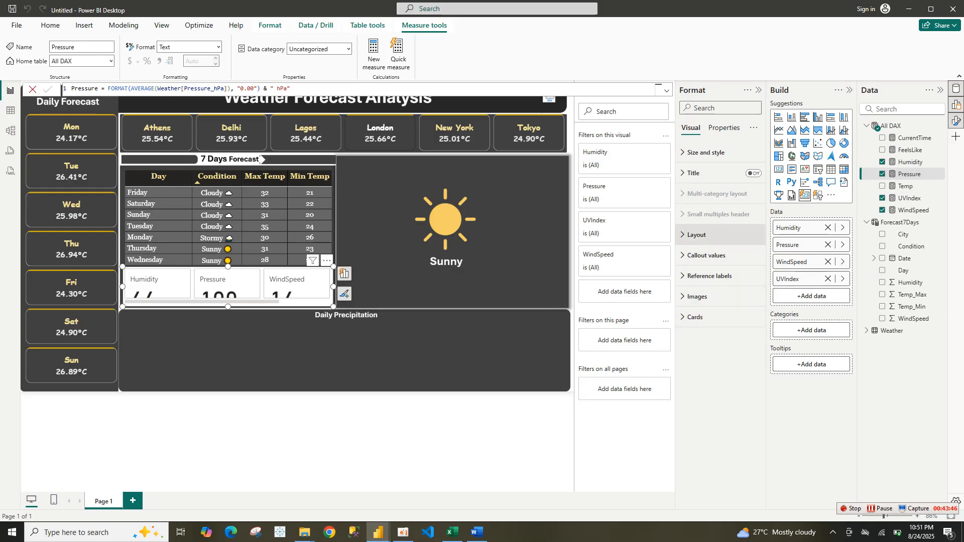
{"action": "left_click", "coordinate": [698, 235]}
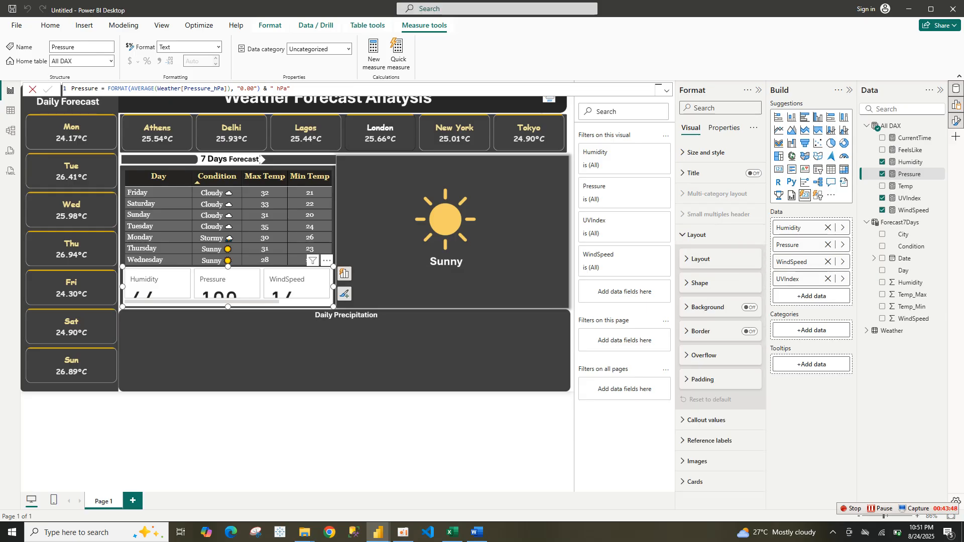
{"action": "left_click", "coordinate": [701, 260]}
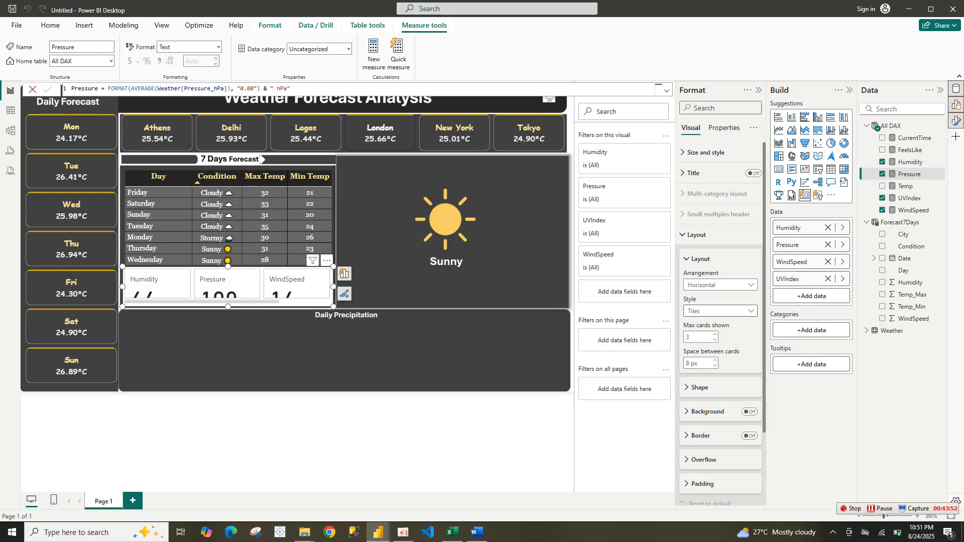
{"action": "left_click", "coordinate": [721, 311]}
{"action": "left_click", "coordinate": [721, 284]}
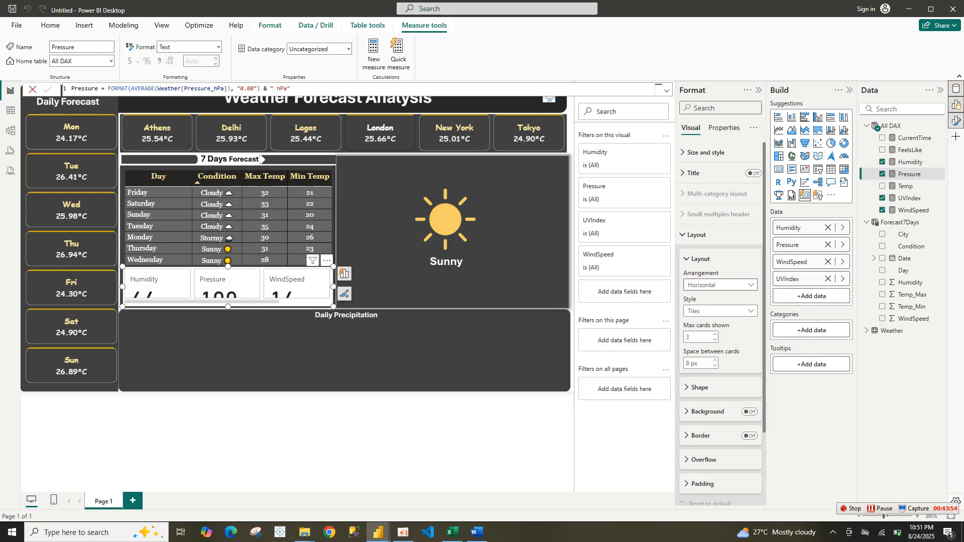
{"action": "left_click", "coordinate": [721, 284]}
{"action": "left_click", "coordinate": [702, 337]}
{"action": "left_click", "coordinate": [700, 387]}
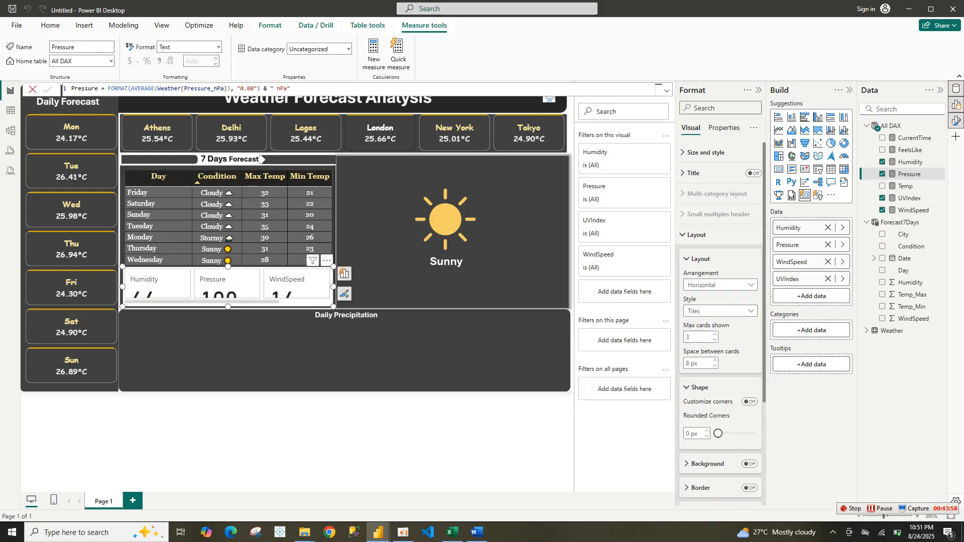
{"action": "left_click", "coordinate": [699, 387]}
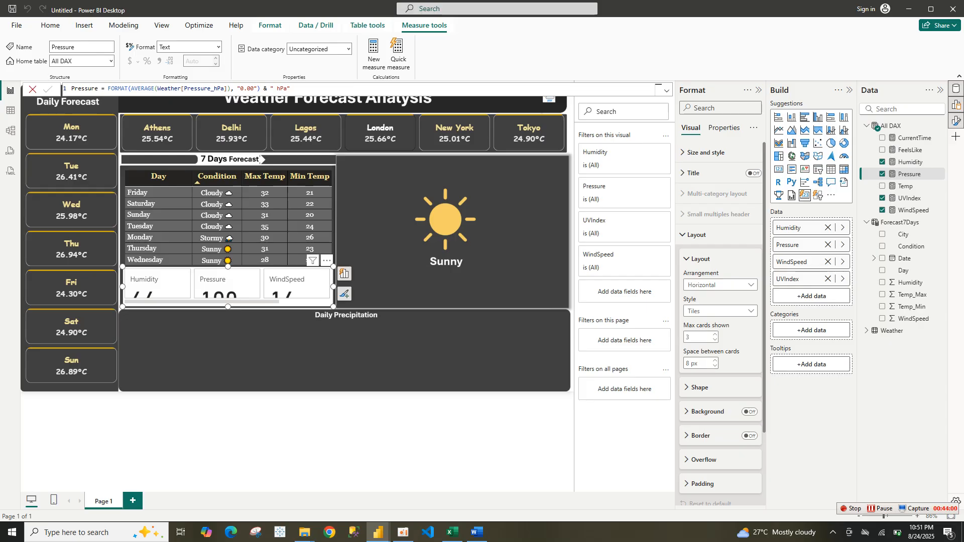
{"action": "left_click", "coordinate": [697, 235]}
{"action": "left_click", "coordinate": [695, 317]}
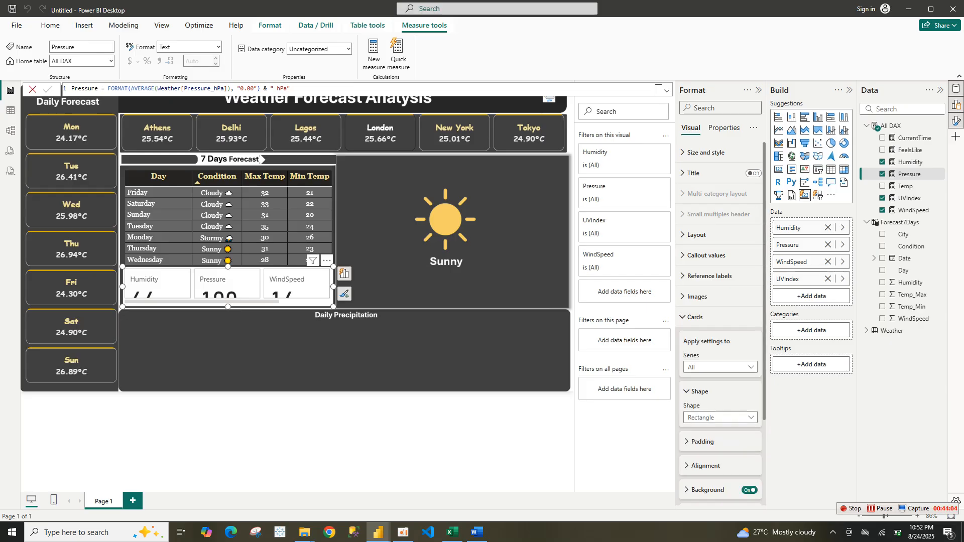
{"action": "scroll", "coordinate": [721, 321], "scroll_direction": "down", "scroll_amount": 2}
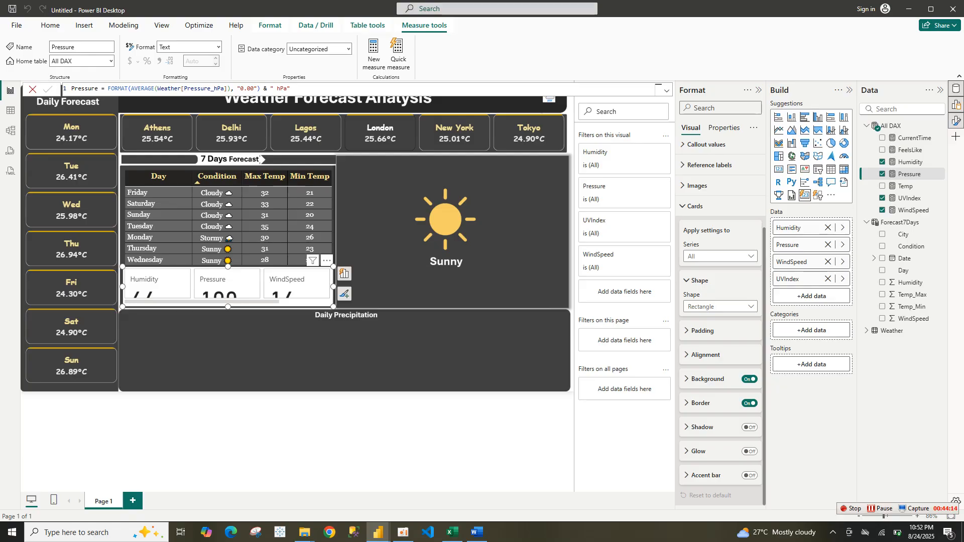
{"action": "left_click", "coordinate": [706, 355]}
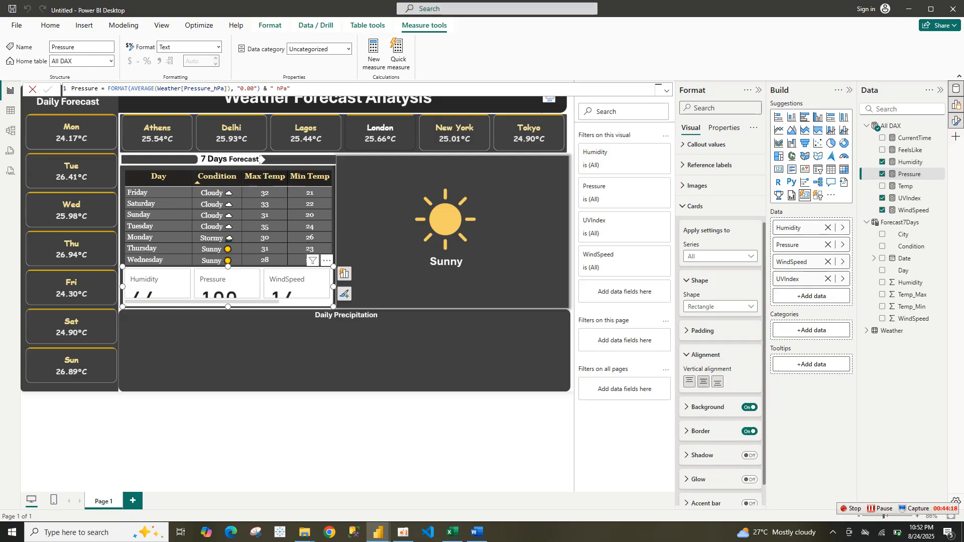
{"action": "left_click", "coordinate": [706, 356]}
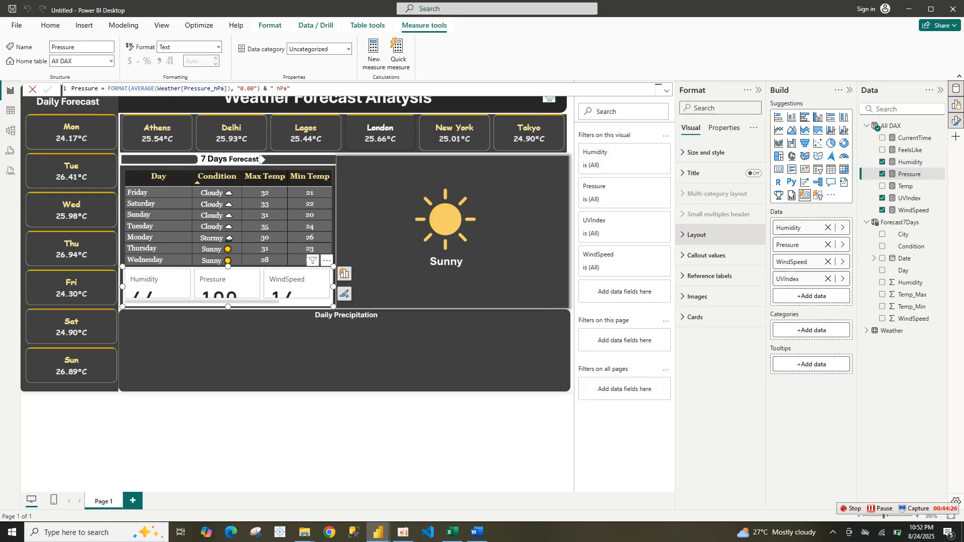
Set the card visual's layout arrangement to Grid with 4 columns shown
{"action": "key", "text": "Return"}
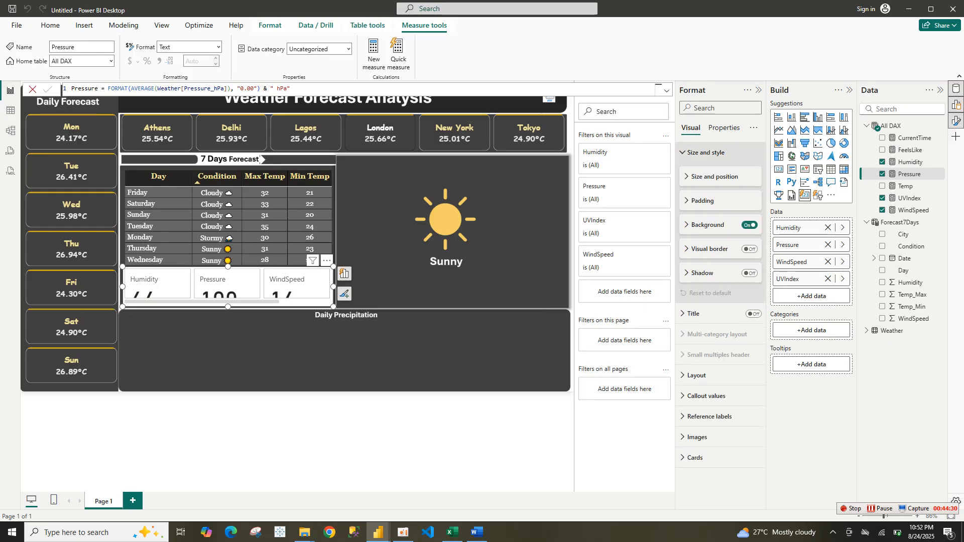
{"action": "key", "text": "Return"}
{"action": "key", "text": "Down"}
{"action": "key", "text": "Down"}
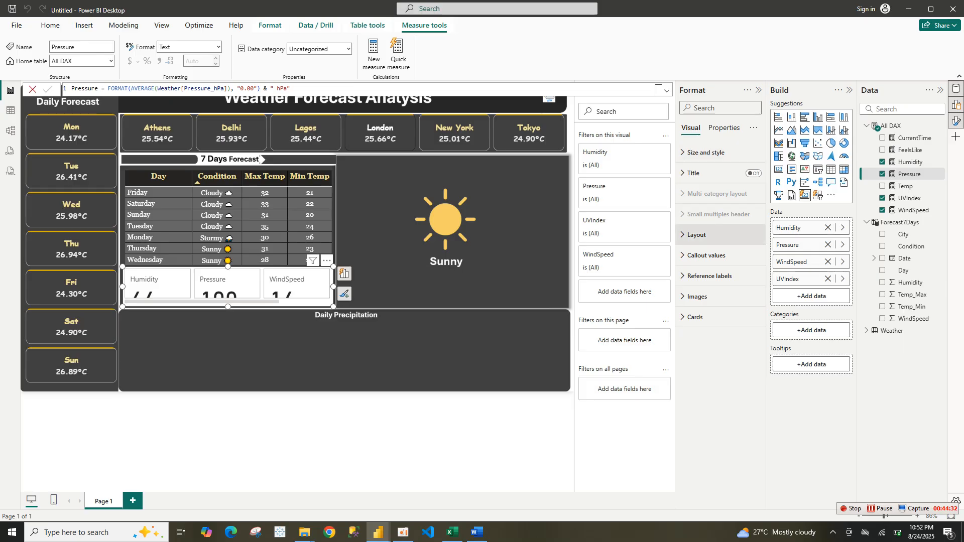
{"action": "key", "text": "Return"}
{"action": "key", "text": "Tab"}
{"action": "key", "text": "Return"}
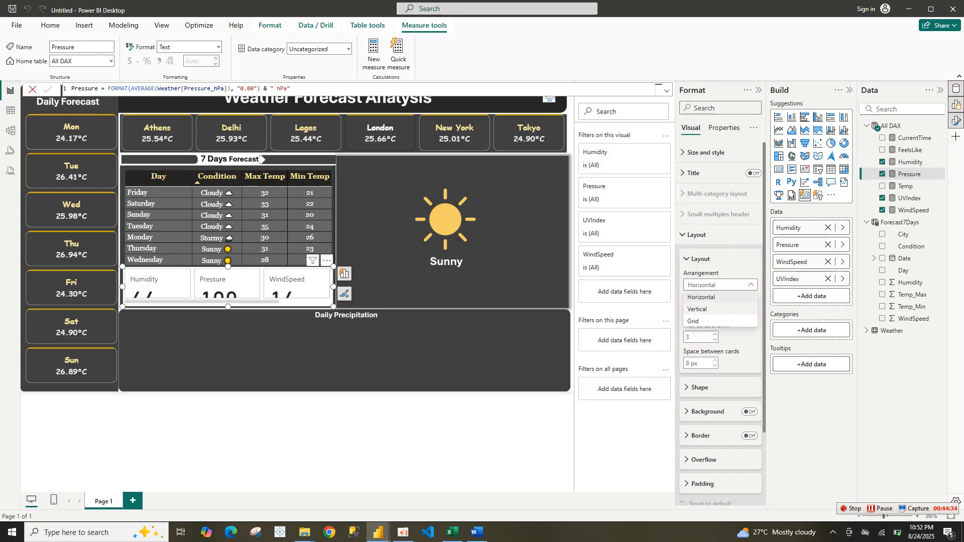
{"action": "key", "text": "Down"}
{"action": "key", "text": "Return"}
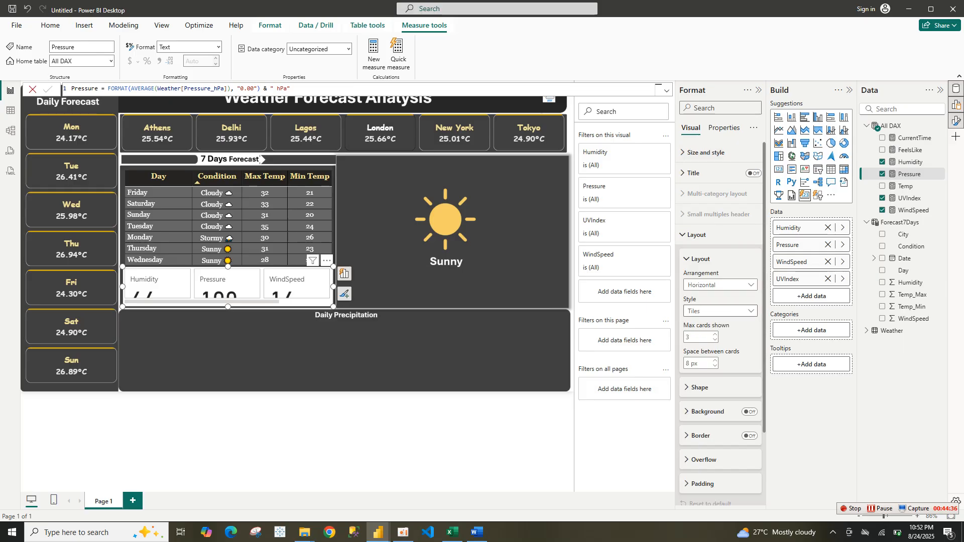
{"action": "key", "text": "Return"}
{"action": "key", "text": "Up"}
{"action": "key", "text": "Down"}
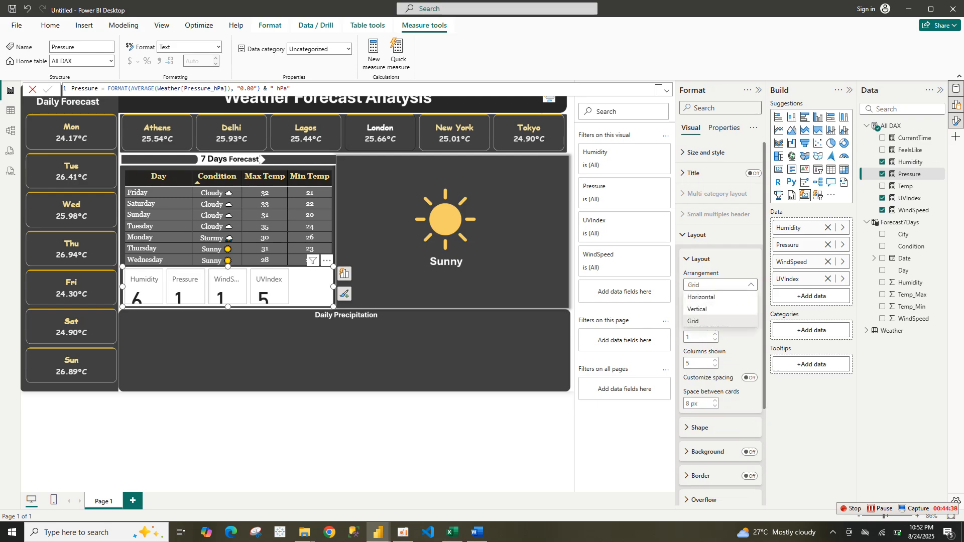
{"action": "key", "text": "Return"}
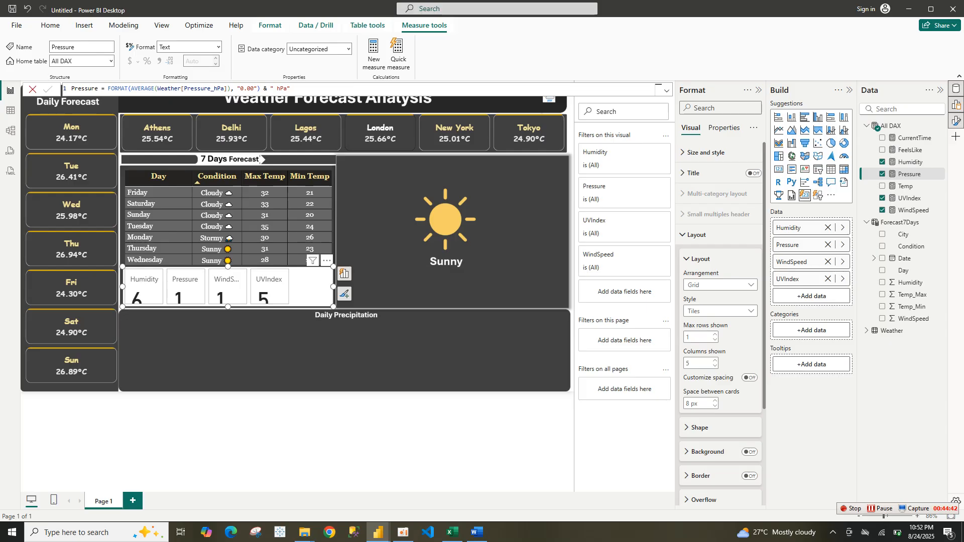
{"action": "key", "text": "Tab"}
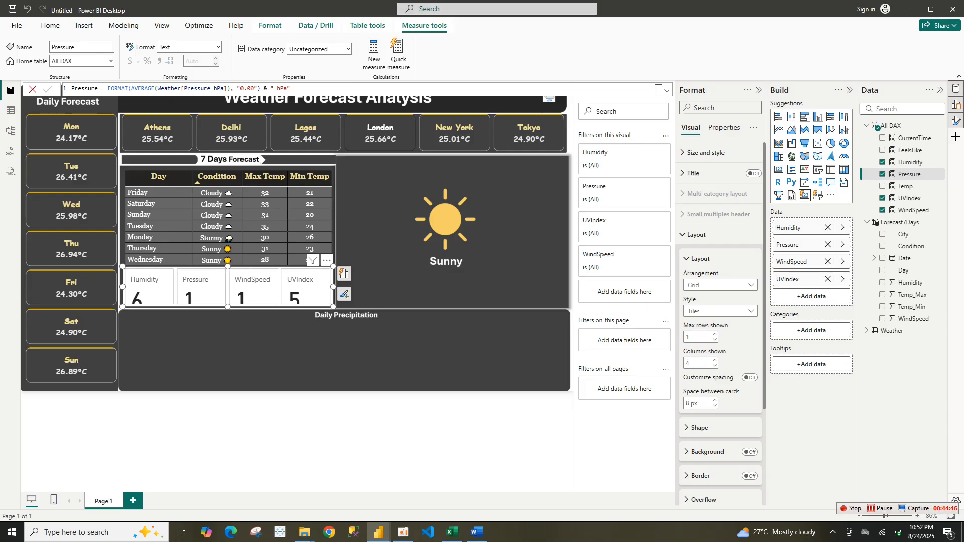
Format the card callout values with centered alignment and Cambria font at size 12
{"action": "left_click", "coordinate": [700, 259]}
{"action": "left_click", "coordinate": [697, 234]}
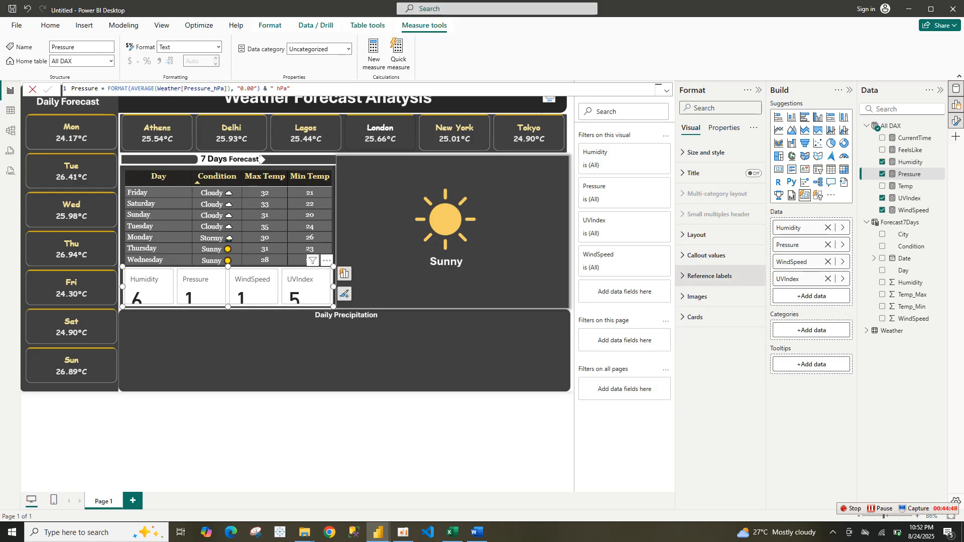
{"action": "left_click", "coordinate": [705, 255]}
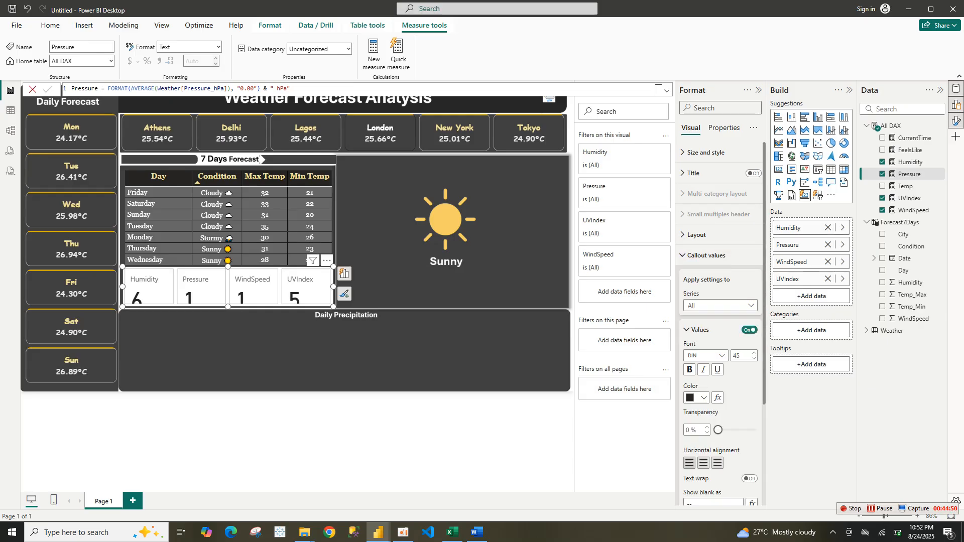
{"action": "left_click", "coordinate": [704, 462]}
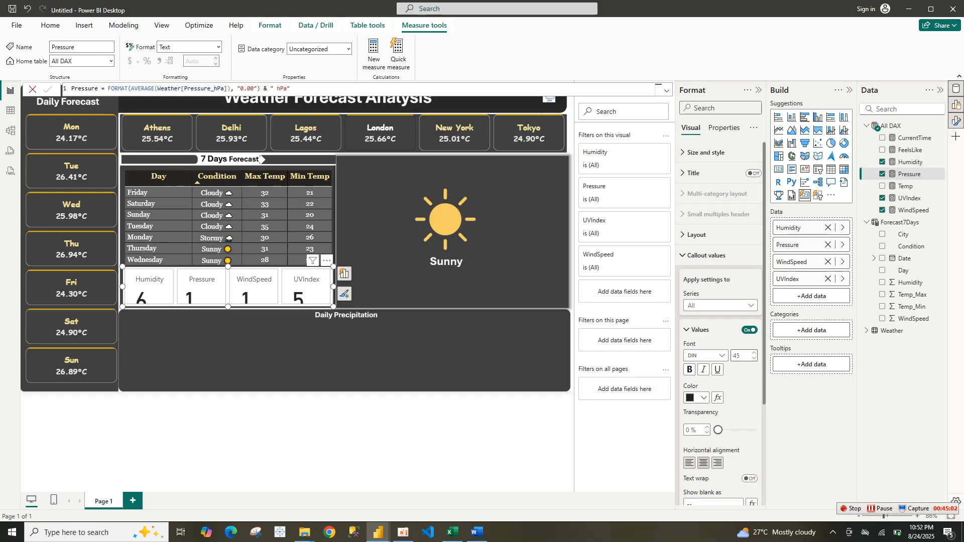
{"action": "double_click", "coordinate": [737, 356]}
{"action": "type", "text": "12"}
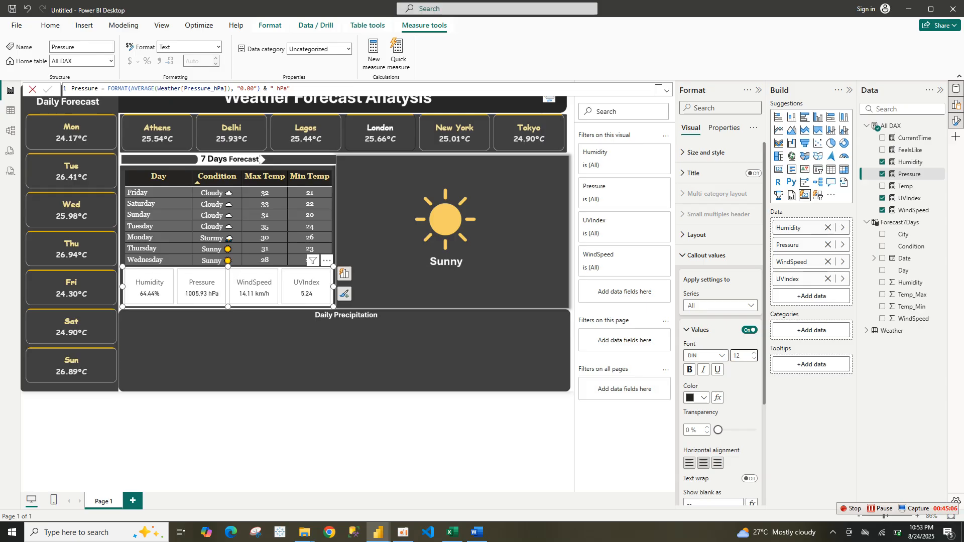
{"action": "left_click", "coordinate": [721, 356]}
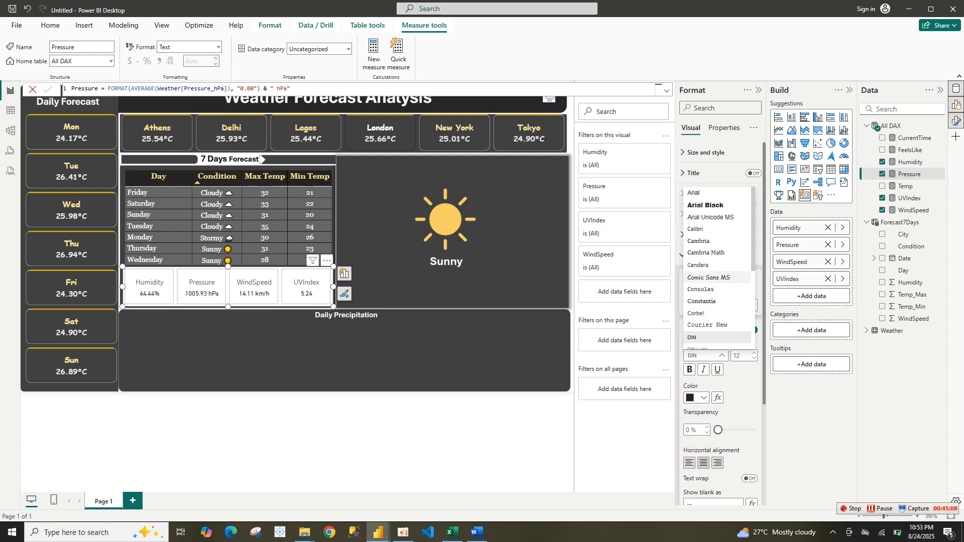
{"action": "left_click", "coordinate": [711, 242]}
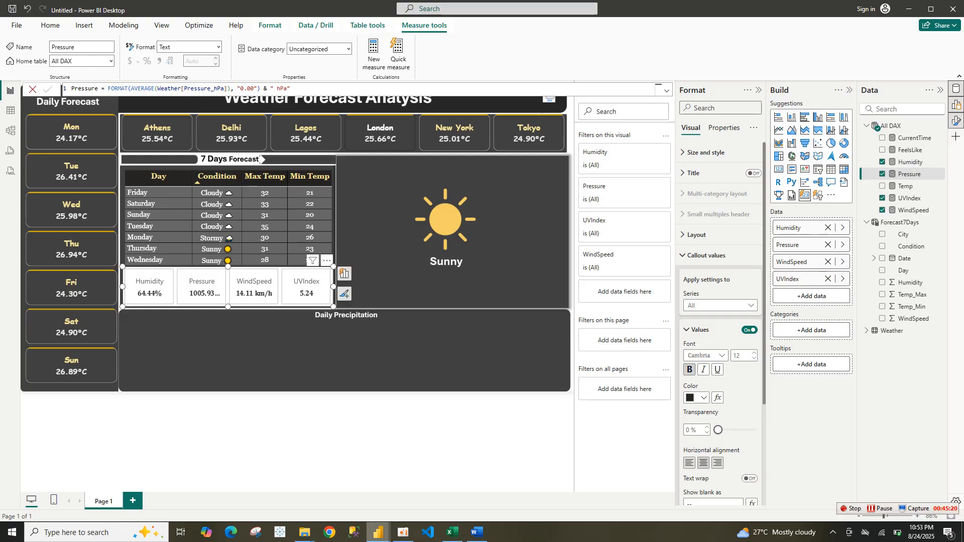
Color the callout values light gold
{"action": "mouse_move", "coordinate": [324, 487]}
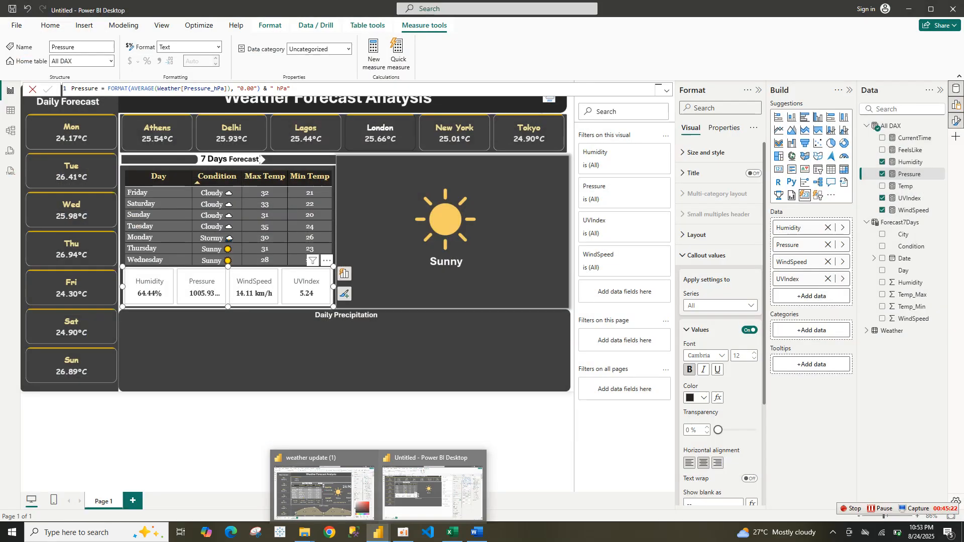
{"action": "left_click", "coordinate": [695, 398]}
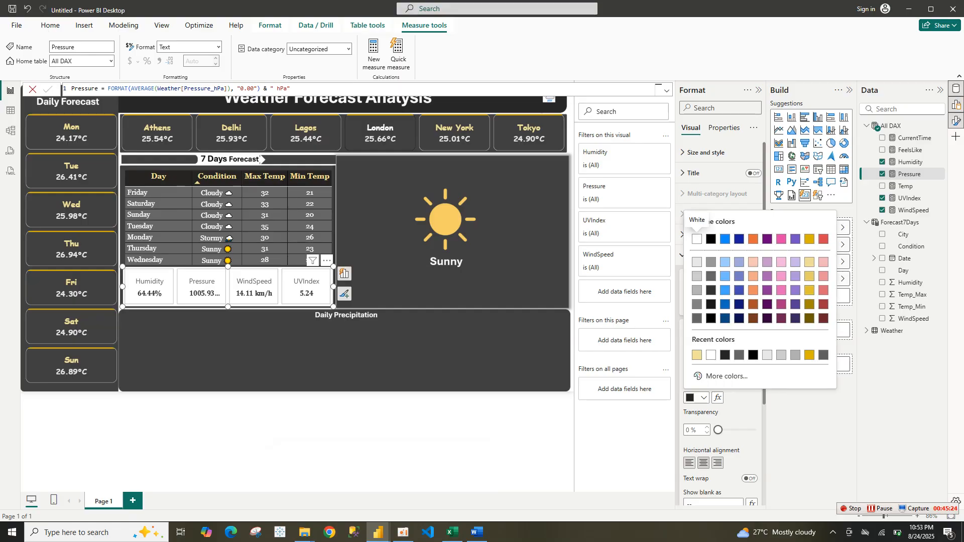
{"action": "left_click", "coordinate": [698, 355]}
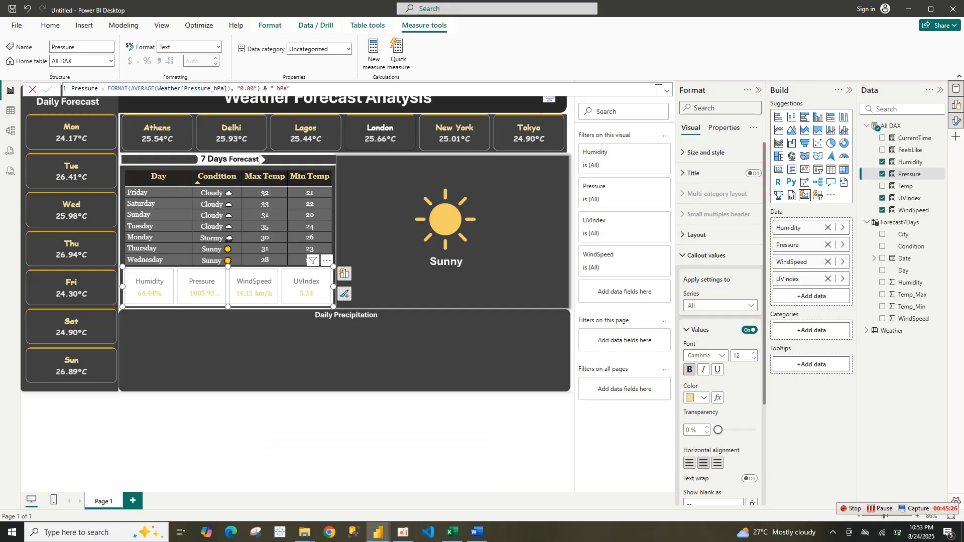
Change the callout value color to White
{"action": "left_click", "coordinate": [695, 398]}
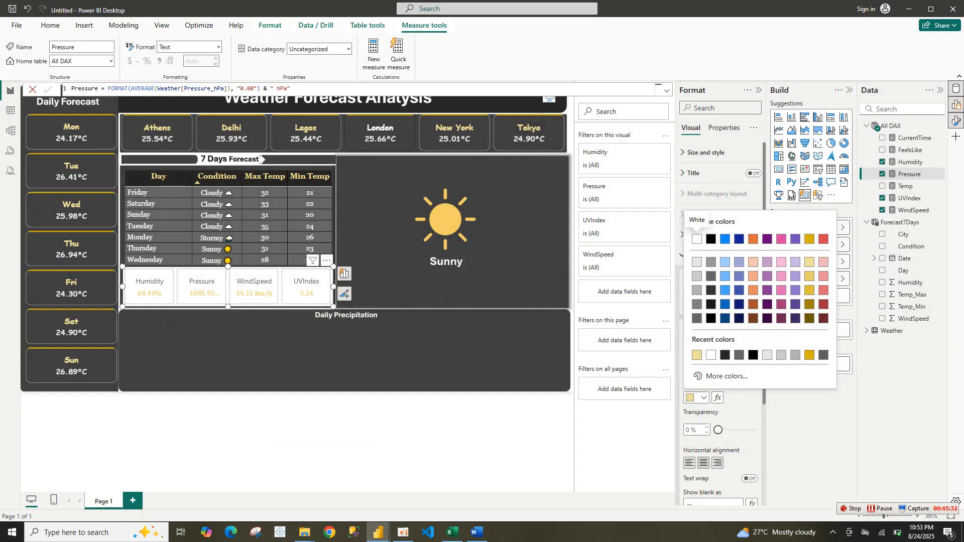
{"action": "left_click", "coordinate": [697, 240]}
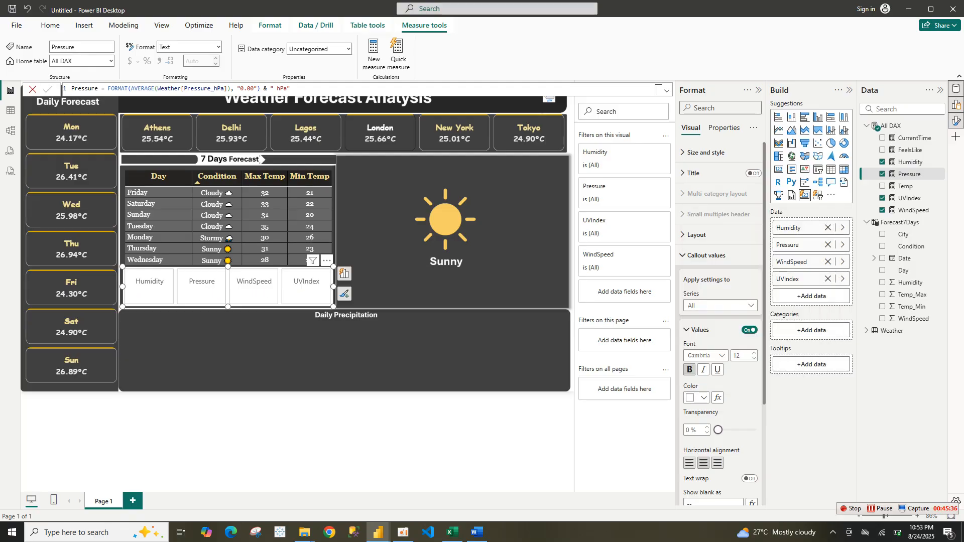
Open the card label settings and set the label font to Georgia
{"action": "key", "text": "Return"}
{"action": "key", "text": "Tab"}
{"action": "key", "text": "Tab"}
{"action": "key", "text": "Return"}
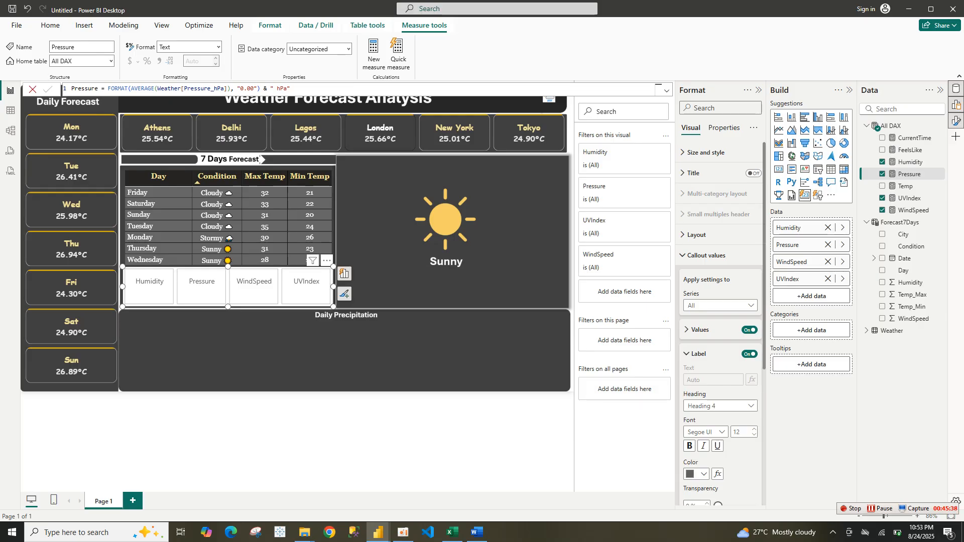
{"action": "key", "text": "Tab"}
{"action": "key", "text": "Tab"}
{"action": "key", "text": "Tab"}
{"action": "key", "text": "Tab"}
{"action": "key", "text": "Tab"}
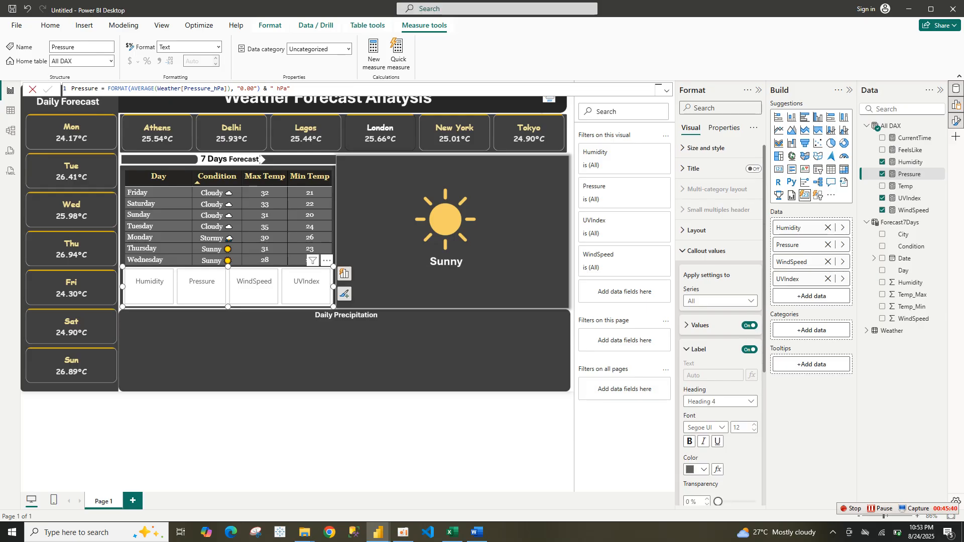
{"action": "key", "text": "Return"}
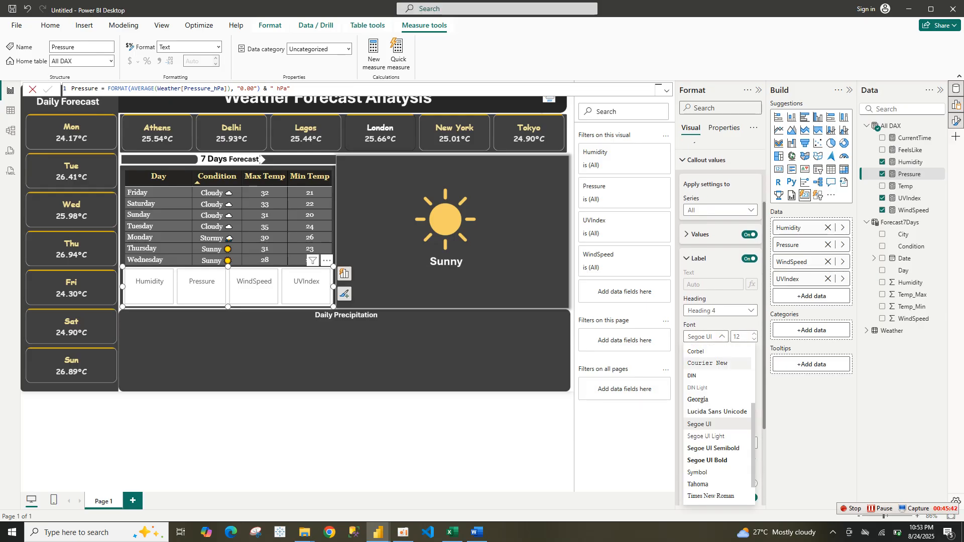
{"action": "key", "text": "Up"}
{"action": "key", "text": "Up"}
{"action": "key", "text": "Return"}
Color the card labels light gold and make them bold
{"action": "key", "text": "Tab"}
{"action": "key", "text": "Tab"}
{"action": "key", "text": "Tab"}
{"action": "key", "text": "Tab"}
{"action": "key", "text": "Return"}
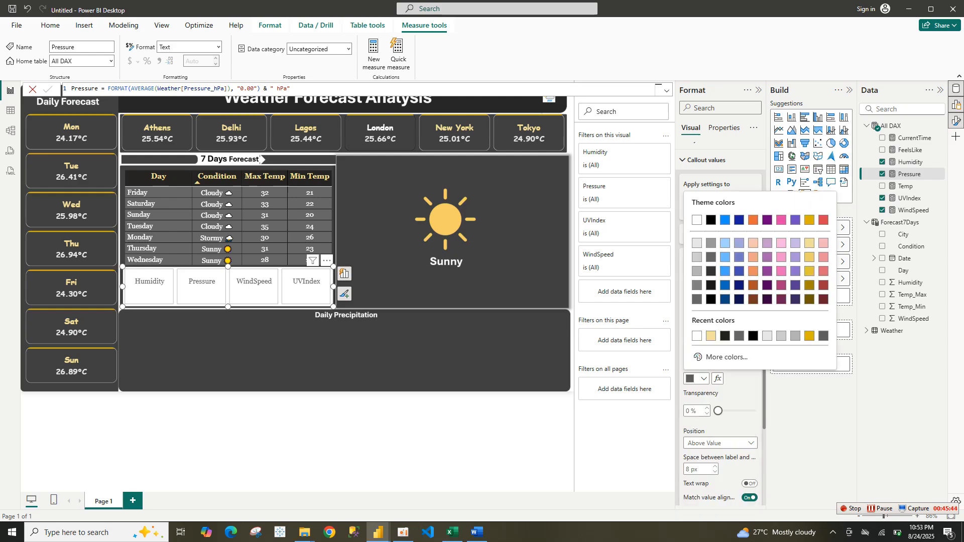
{"action": "key", "text": "Right"}
{"action": "key", "text": "Return"}
{"action": "key", "text": "shift+Tab"}
{"action": "key", "text": "shift+Tab"}
{"action": "key", "text": "shift+Tab"}
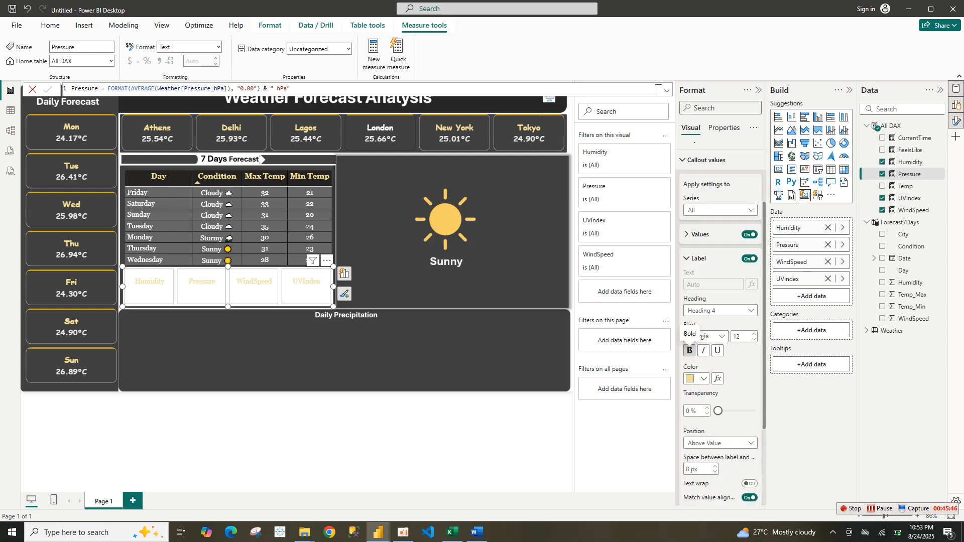
{"action": "key", "text": "Return"}
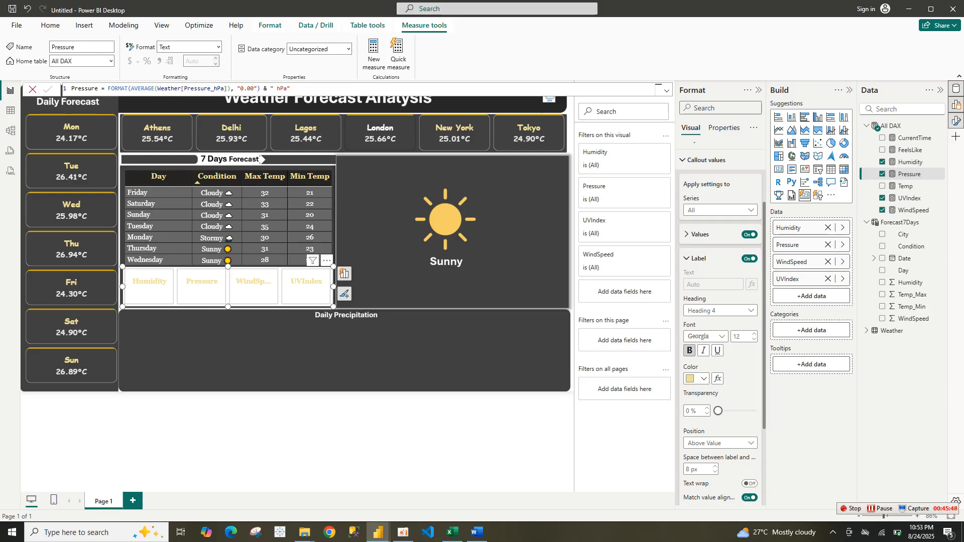
Turn off the background of the individual cards in the card visual
{"action": "key", "text": "shift+Tab"}
{"action": "key", "text": "shift+Tab"}
{"action": "key", "text": "shift+Tab"}
{"action": "key", "text": "shift+Tab"}
{"action": "key", "text": "shift+Tab"}
{"action": "key", "text": "shift+Tab"}
{"action": "key", "text": "shift+Tab"}
{"action": "key", "text": "shift+Tab"}
{"action": "key", "text": "shift+Tab"}
{"action": "key", "text": "shift+Tab"}
{"action": "key", "text": "Return"}
{"action": "key", "text": "Tab"}
{"action": "key", "text": "Tab"}
{"action": "key", "text": "Tab"}
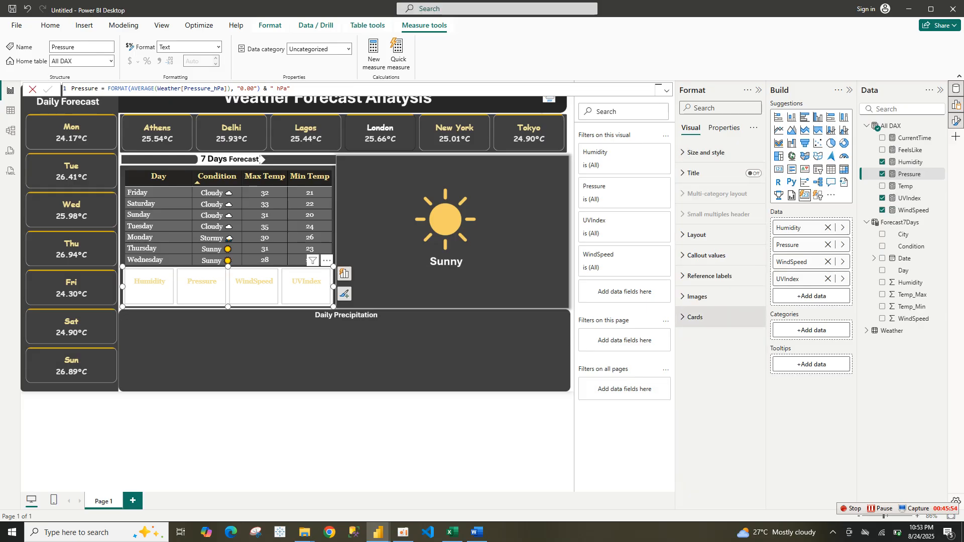
{"action": "key", "text": "Return"}
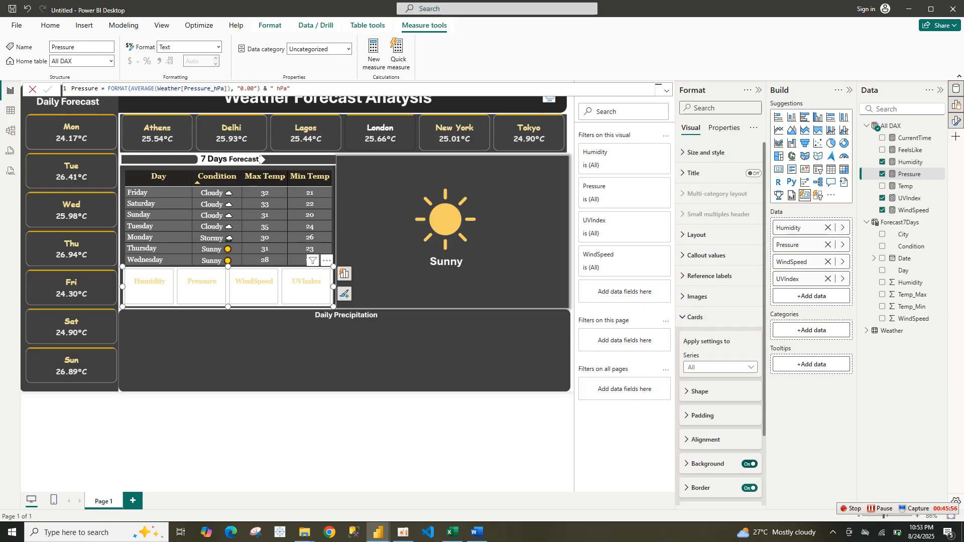
{"action": "key", "text": "Tab"}
{"action": "key", "text": "Tab"}
{"action": "key", "text": "Tab"}
{"action": "key", "text": "Tab"}
{"action": "key", "text": "Tab"}
{"action": "key", "text": "Tab"}
{"action": "key", "text": "space"}
Turn off the card visual's overall background
{"action": "key", "text": "shift+Tab"}
{"action": "key", "text": "shift+Tab"}
{"action": "key", "text": "shift+Tab"}
{"action": "key", "text": "shift+Tab"}
{"action": "key", "text": "shift+Tab"}
{"action": "key", "text": "shift+Tab"}
{"action": "key", "text": "shift+Tab"}
{"action": "key", "text": "shift+Tab"}
{"action": "key", "text": "shift+Tab"}
{"action": "key", "text": "shift+Tab"}
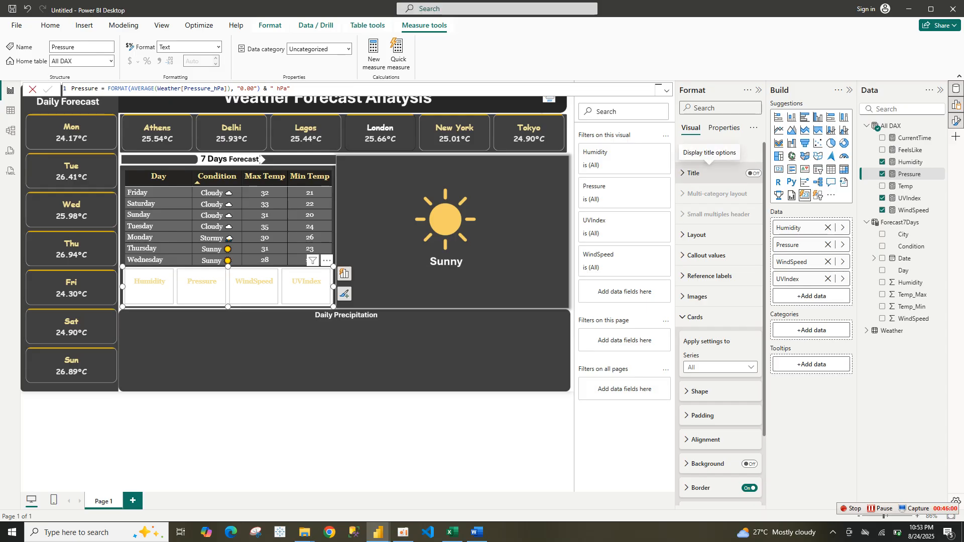
{"action": "key", "text": "shift+Tab"}
{"action": "key", "text": "shift+Tab"}
{"action": "key", "text": "shift+Tab"}
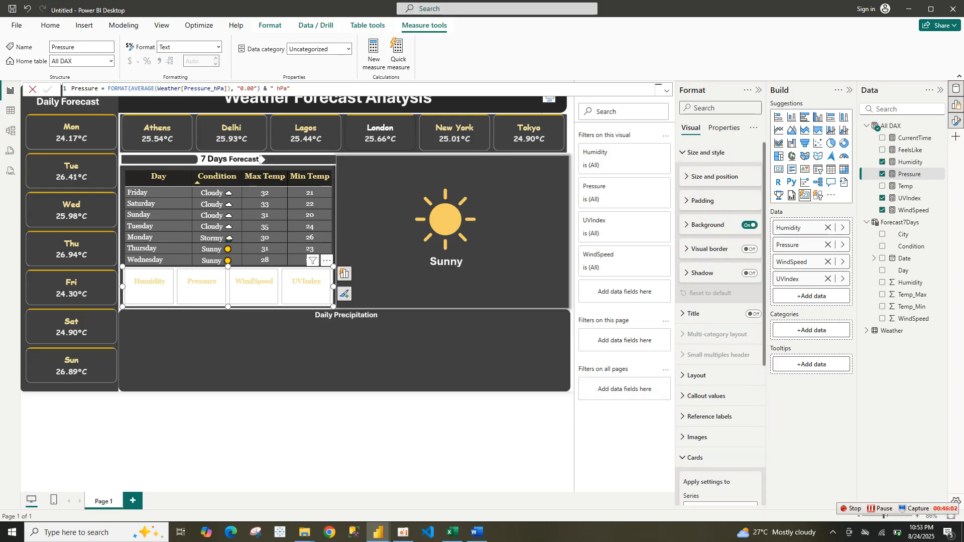
{"action": "key", "text": "Return"}
{"action": "key", "text": "Tab"}
{"action": "key", "text": "space"}
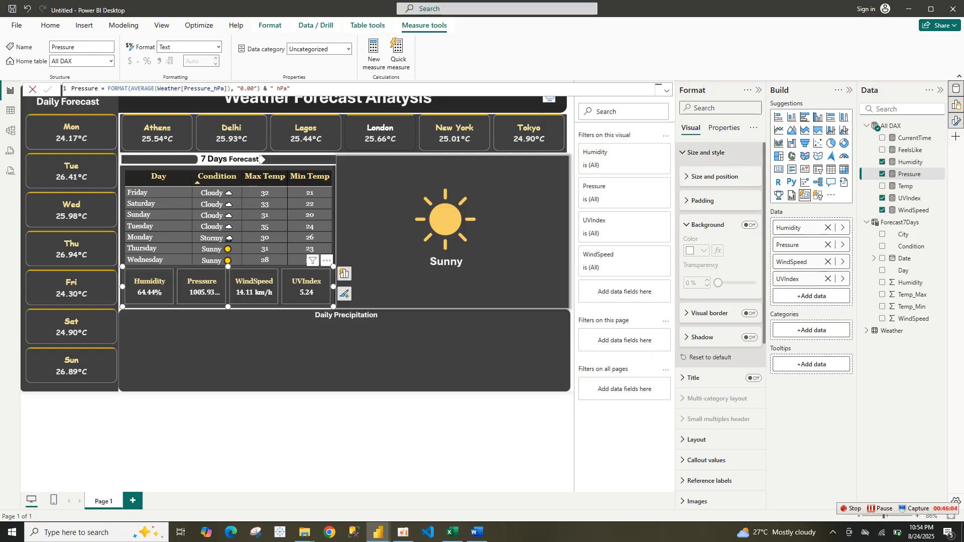
{"action": "key", "text": "shift+Tab"}
{"action": "key", "text": "shift+Tab"}
{"action": "key", "text": "shift+Tab"}
{"action": "key", "text": "shift+Tab"}
{"action": "key", "text": "Return"}
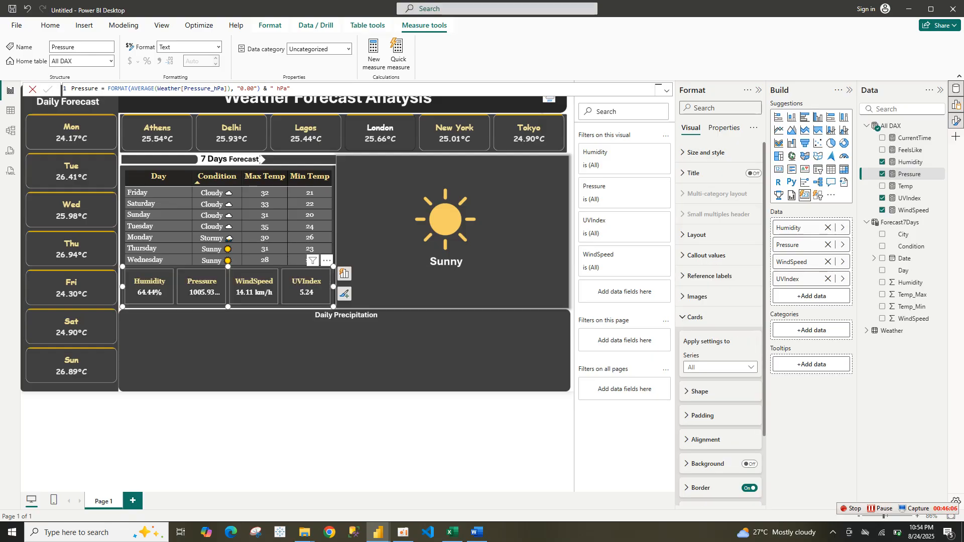
{"action": "key", "text": "Escape"}
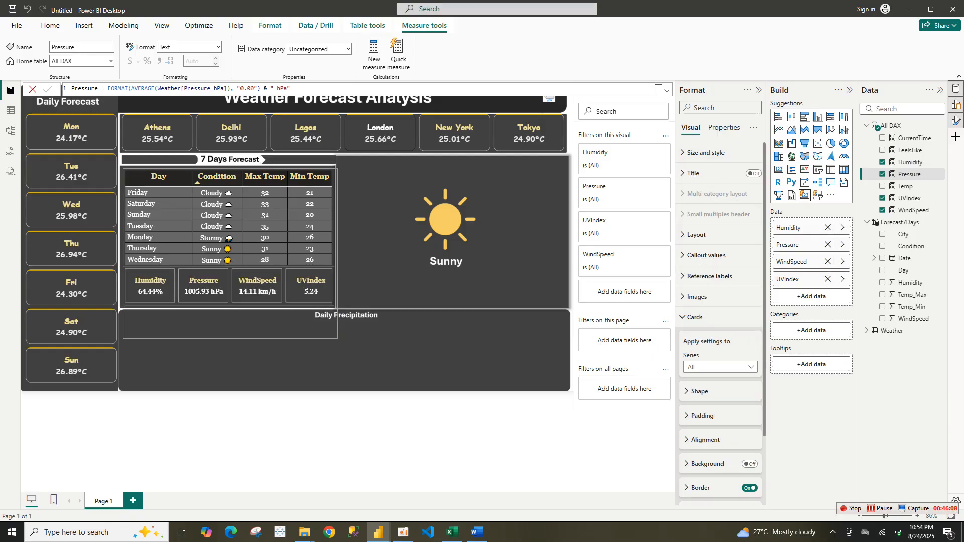
{"action": "key", "text": "Tab"}
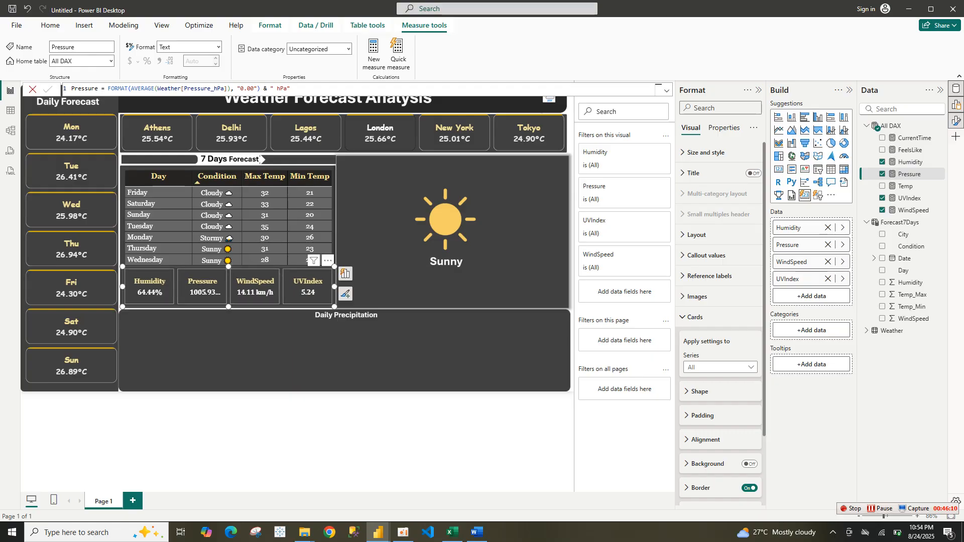
{"action": "key", "text": "Tab"}
{"action": "key", "text": "Tab"}
{"action": "key", "text": "Tab"}
{"action": "key", "text": "Tab"}
{"action": "key", "text": "Return"}
{"action": "key", "text": "shift+Tab"}
{"action": "key", "text": "Tab"}
{"action": "key", "text": "Return"}
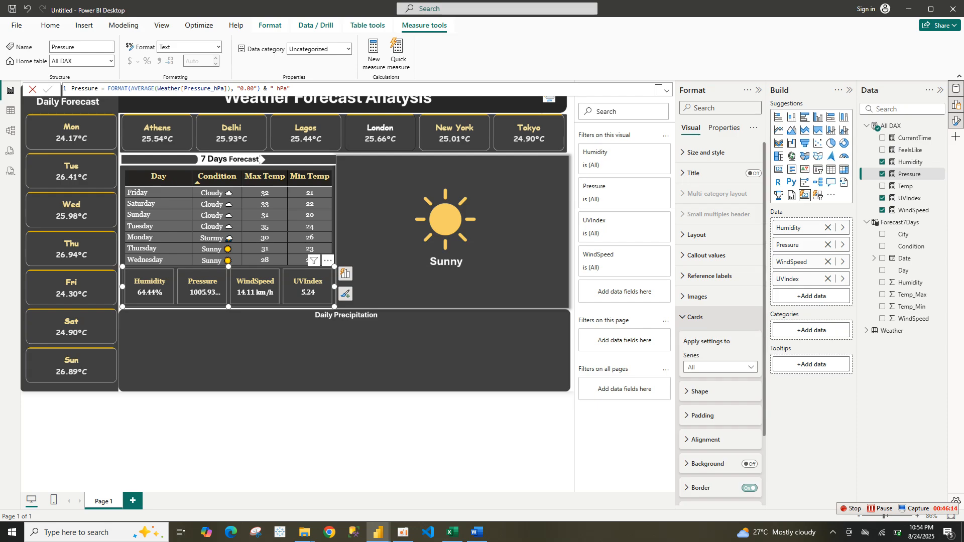
Set the card shape to Rounded Rectangle with 18 px corners and widen the visual slightly
{"action": "key", "text": "Tab"}
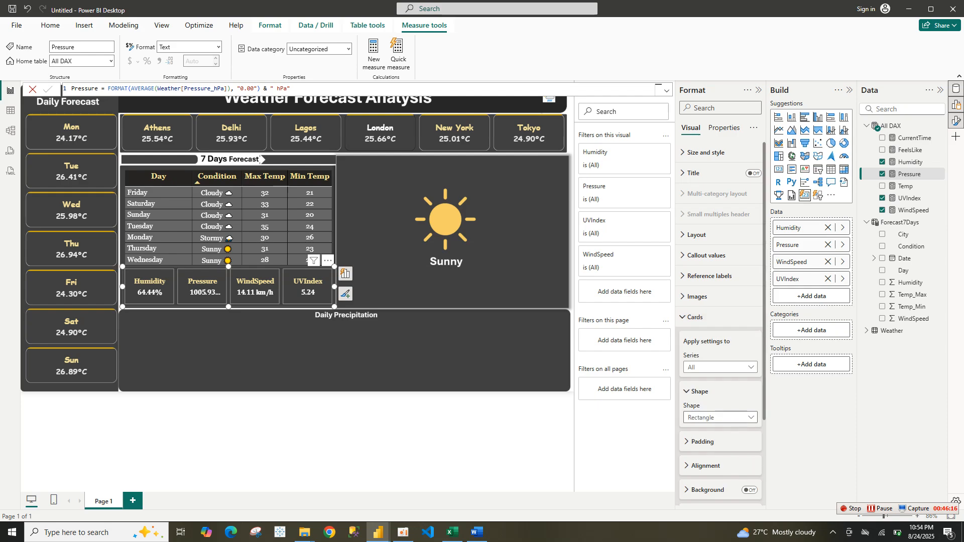
{"action": "key", "text": "Return"}
{"action": "key", "text": "Escape"}
{"action": "key", "text": "Return"}
{"action": "key", "text": "Escape"}
{"action": "key", "text": "Down"}
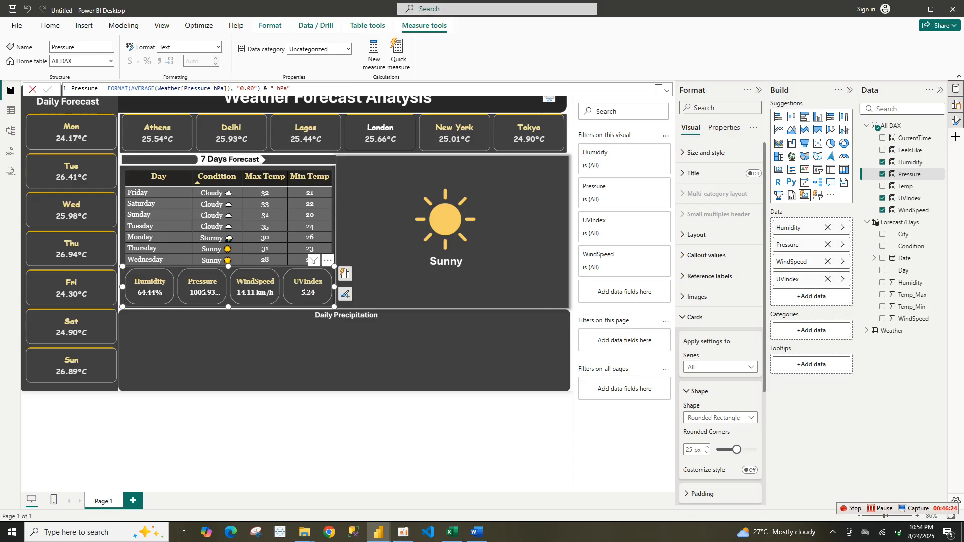
{"action": "key", "text": "Left"}
{"action": "key", "text": "Left"}
{"action": "key", "text": "Left"}
{"action": "key", "text": "Left"}
{"action": "key", "text": "Left"}
{"action": "key", "text": "Left"}
{"action": "key", "text": "Left"}
{"action": "key", "text": "shift+Right"}
{"action": "left_click_drag", "start_coordinate": [338, 287], "coordinate": [334, 287]}
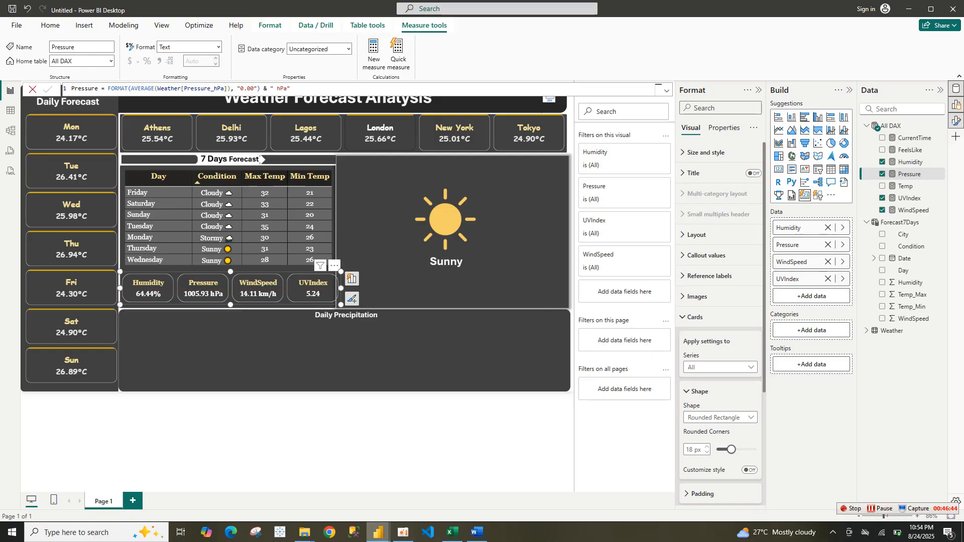
Compare the card styling with the reference weather update dashboard
{"action": "mouse_move", "coordinate": [378, 532]}
{"action": "left_click", "coordinate": [324, 489]}
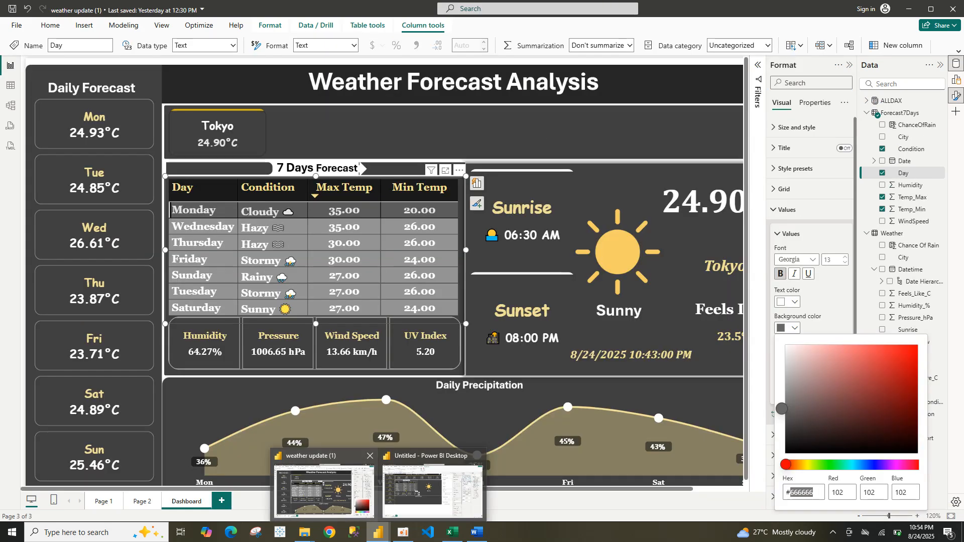
{"action": "left_click", "coordinate": [416, 494]}
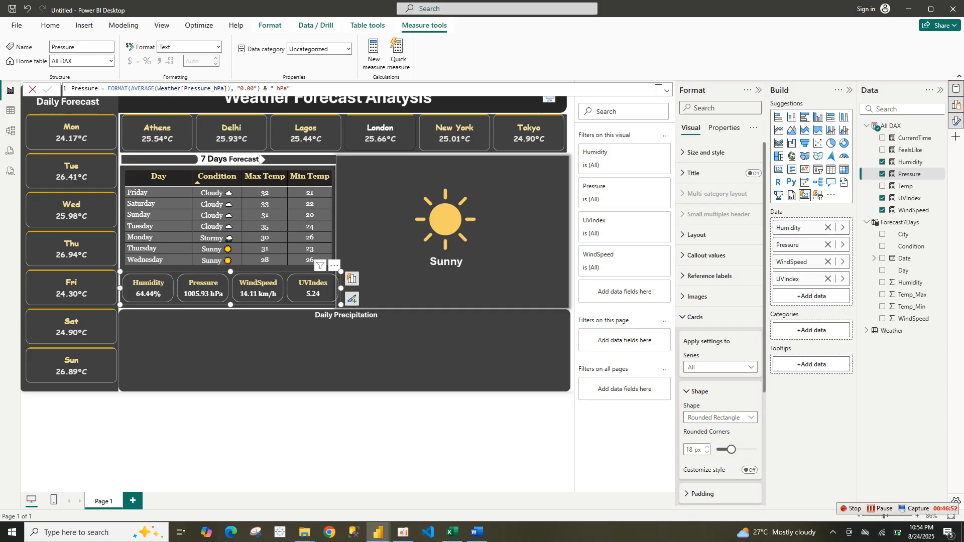
Set the card shape to Rectangle and open the visual's size and style options
{"action": "left_click", "coordinate": [721, 418]}
{"action": "left_click", "coordinate": [701, 430]}
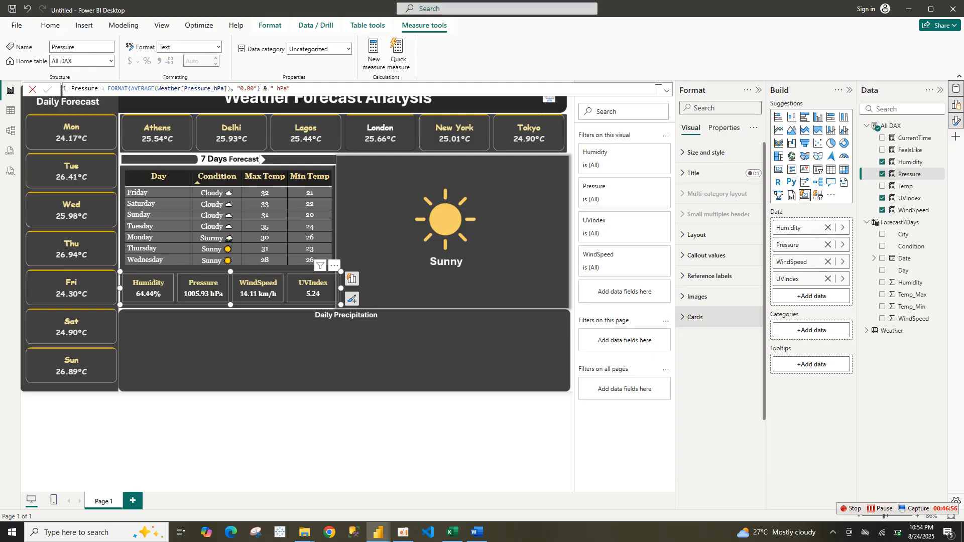
{"action": "left_click", "coordinate": [695, 317]}
{"action": "left_click", "coordinate": [695, 317]}
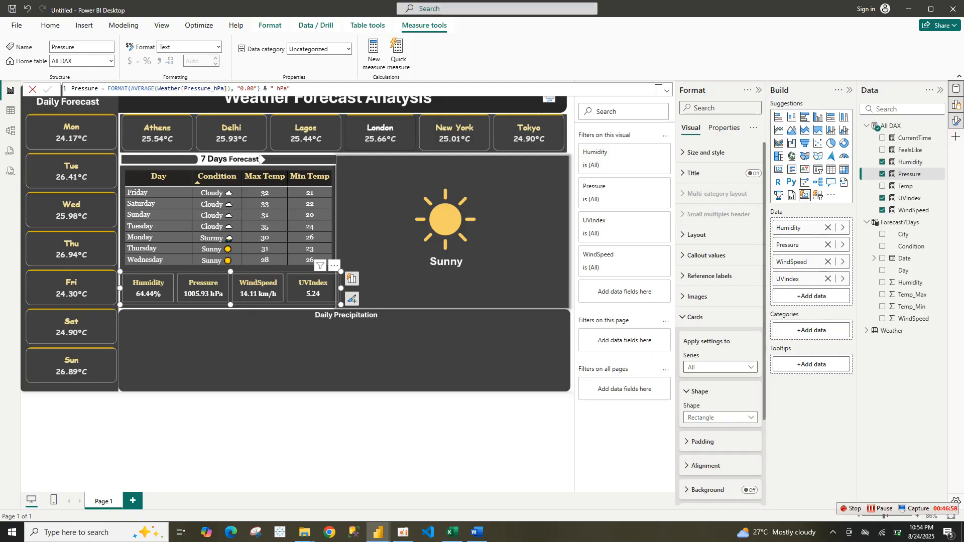
{"action": "left_click", "coordinate": [695, 317]}
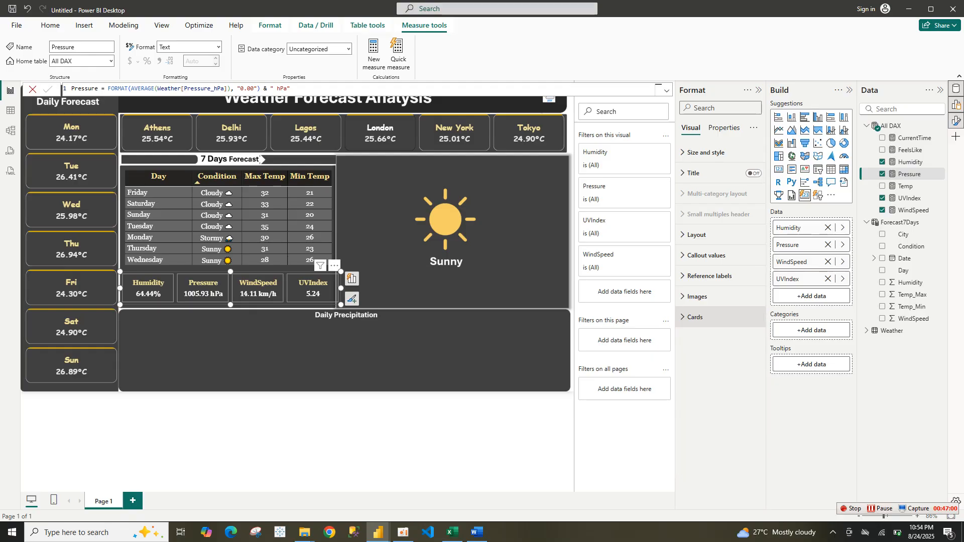
{"action": "left_click", "coordinate": [705, 153]}
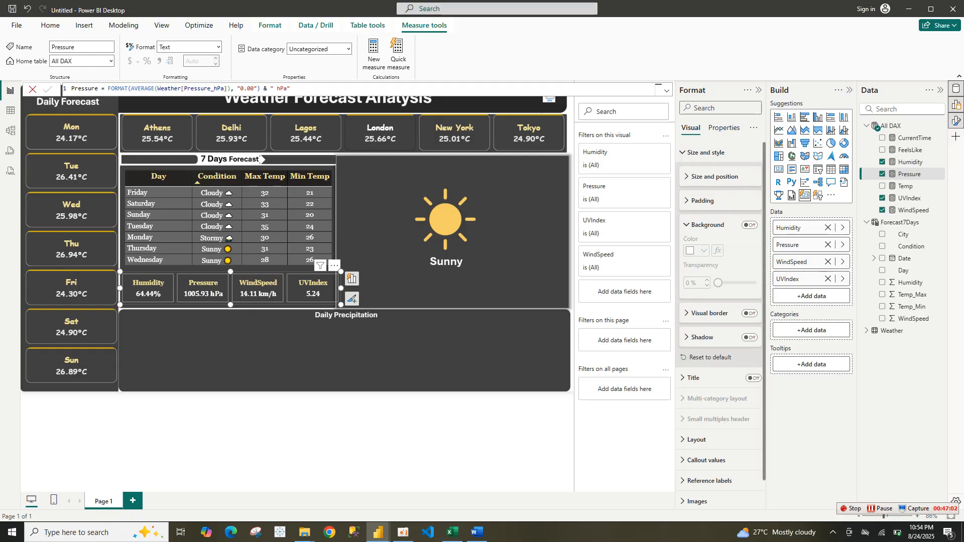
Turn on the card visual's border and set its rounded corners to 18 px
{"action": "left_click", "coordinate": [750, 313]}
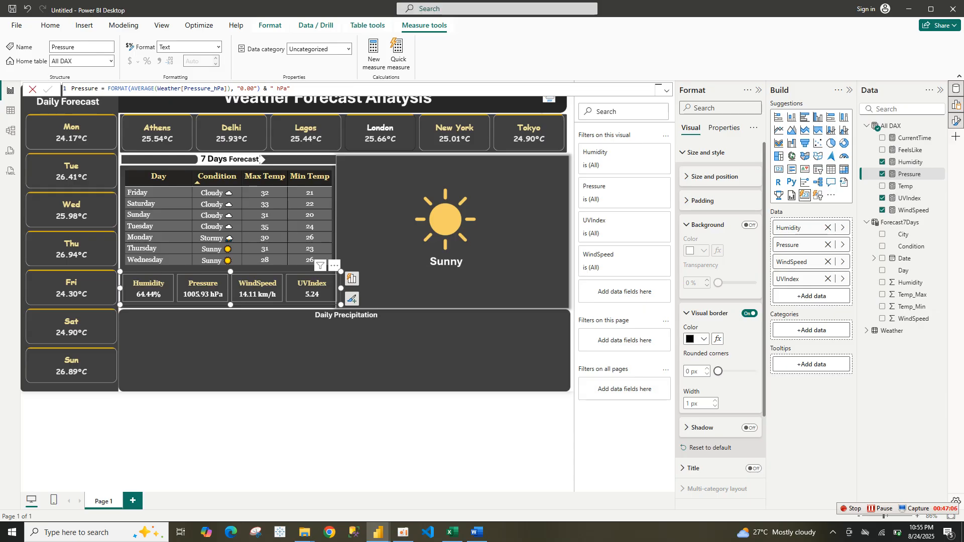
{"action": "left_click_drag", "start_coordinate": [719, 372], "coordinate": [741, 371]}
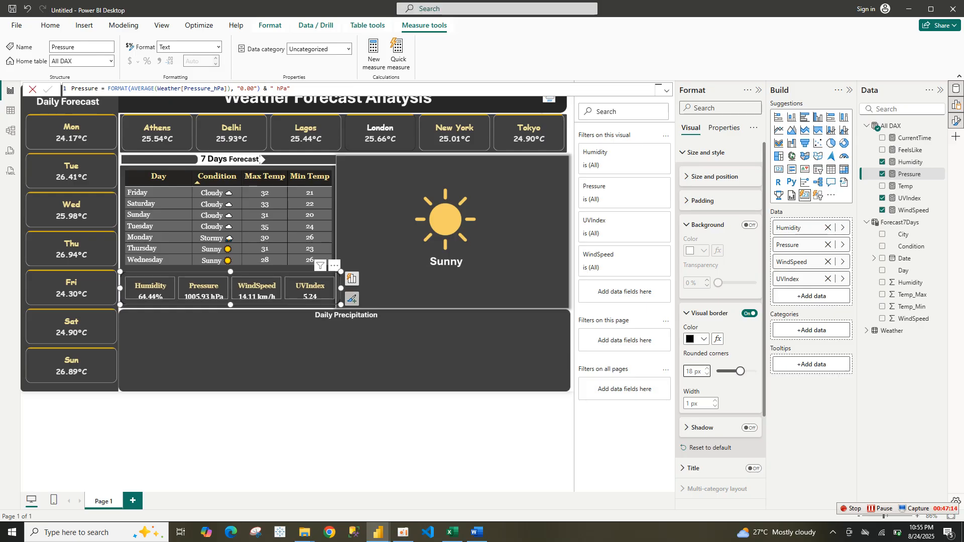
Try resizing the card visual, then undo the recent resize changes
{"action": "mouse_move", "coordinate": [341, 305]}
{"action": "left_mouse_down"}
{"action": "mouse_move", "coordinate": [330, 303]}
{"action": "mouse_move", "coordinate": [330, 317]}
{"action": "mouse_move", "coordinate": [356, 315]}
{"action": "mouse_move", "coordinate": [328, 301]}
{"action": "mouse_move", "coordinate": [334, 316]}
{"action": "left_mouse_up"}
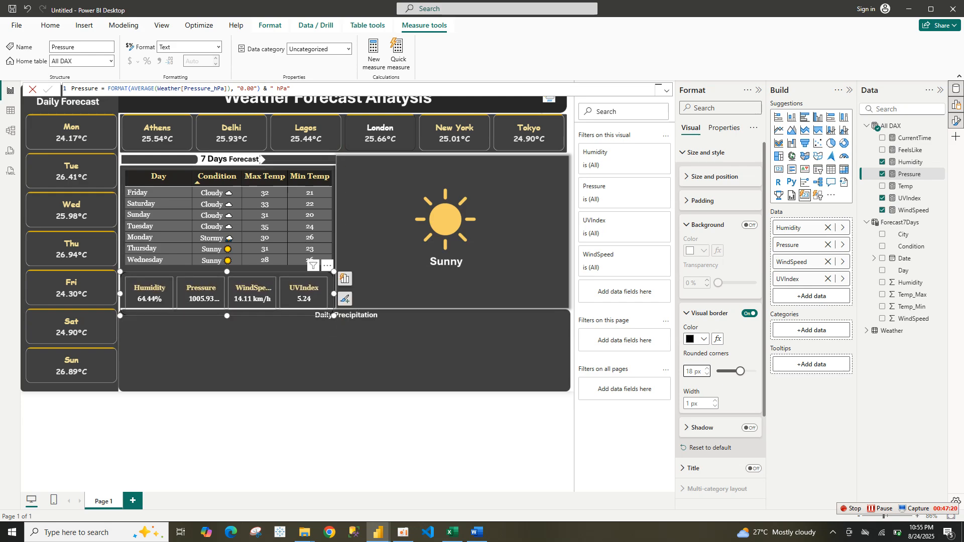
{"action": "key", "text": "Escape"}
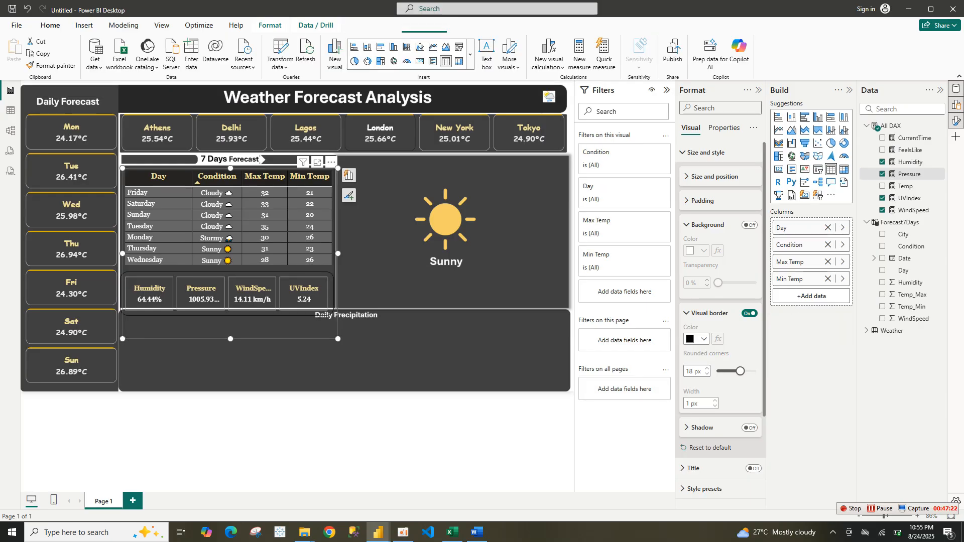
{"action": "key", "text": "ctrl+z"}
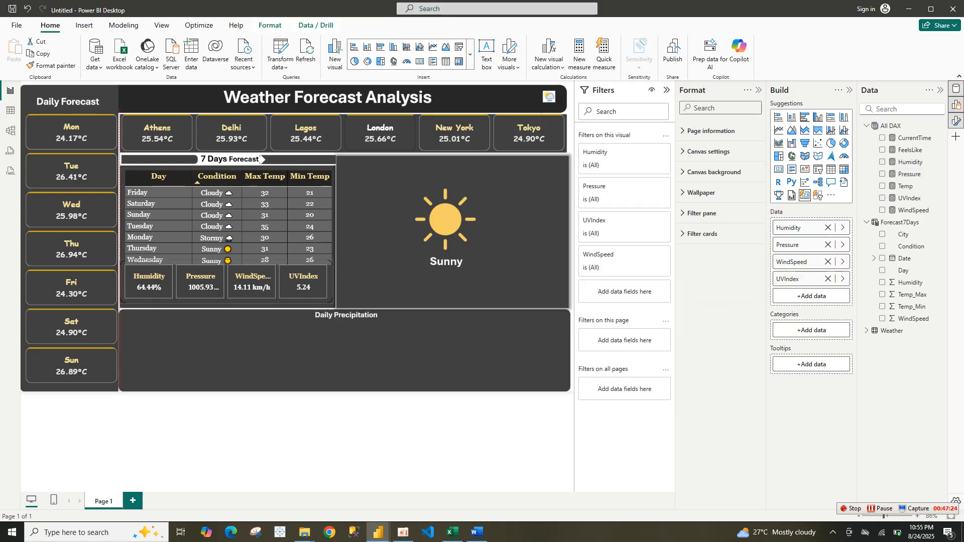
{"action": "key", "text": "ctrl+z"}
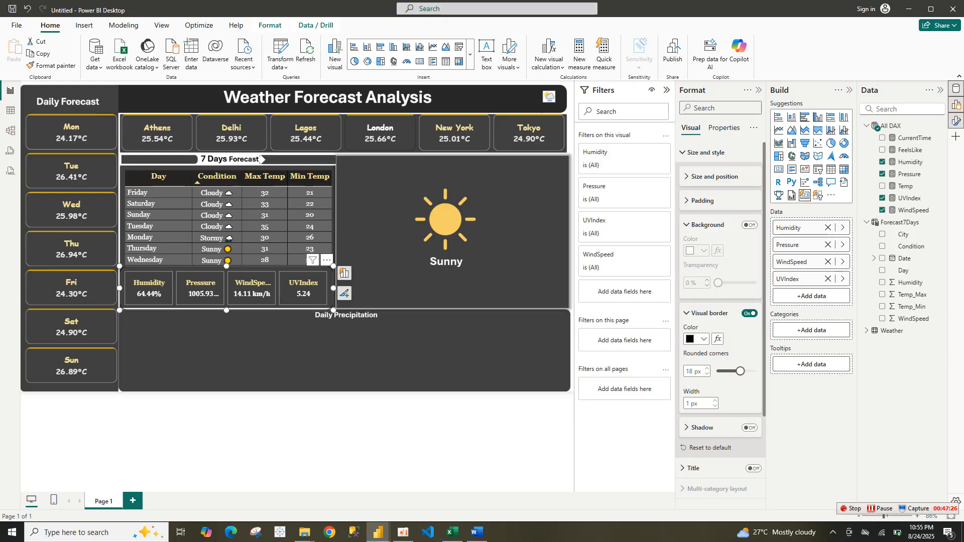
{"action": "key", "text": "ctrl+z"}
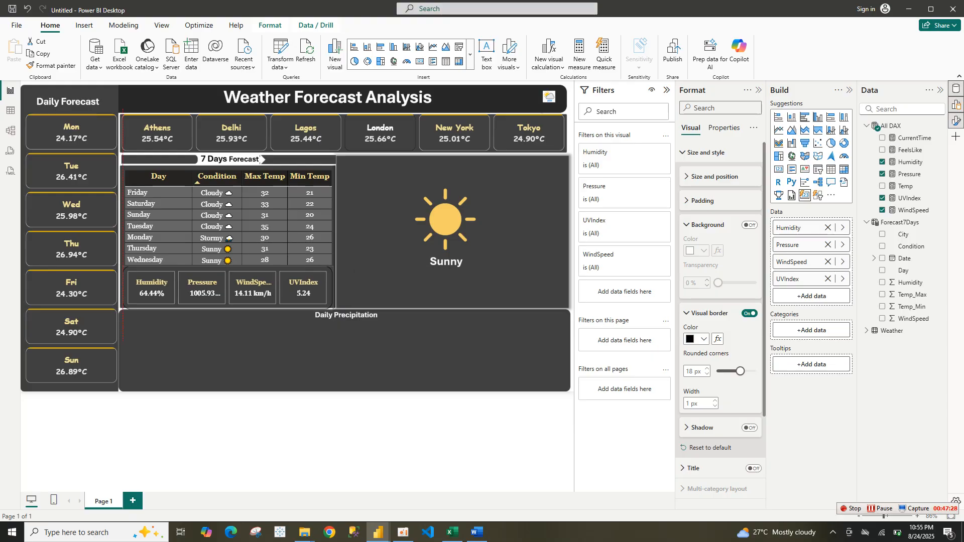
{"action": "key", "text": "Escape"}
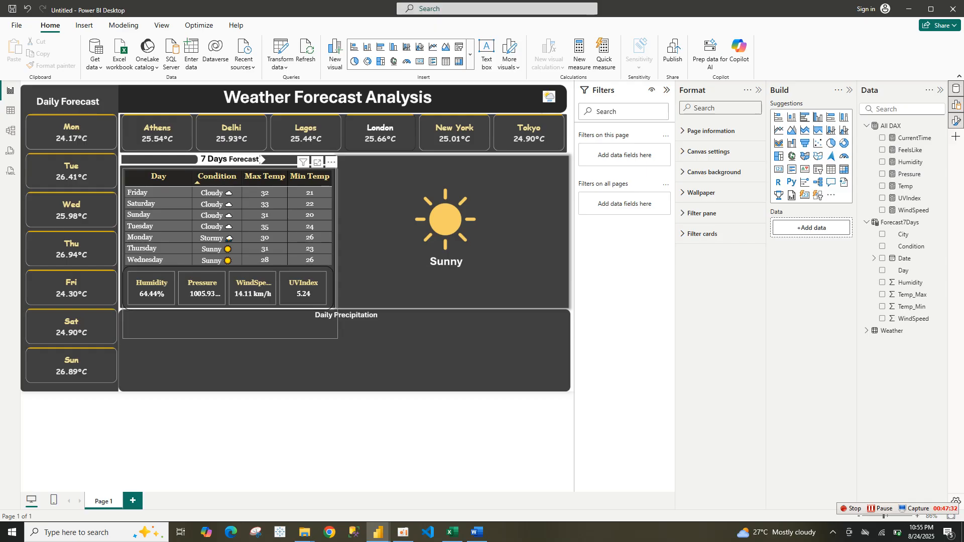
Set the 7 Days Forecast table's border color to white, try corner radii, then turn its border off
{"action": "left_click", "coordinate": [260, 159]}
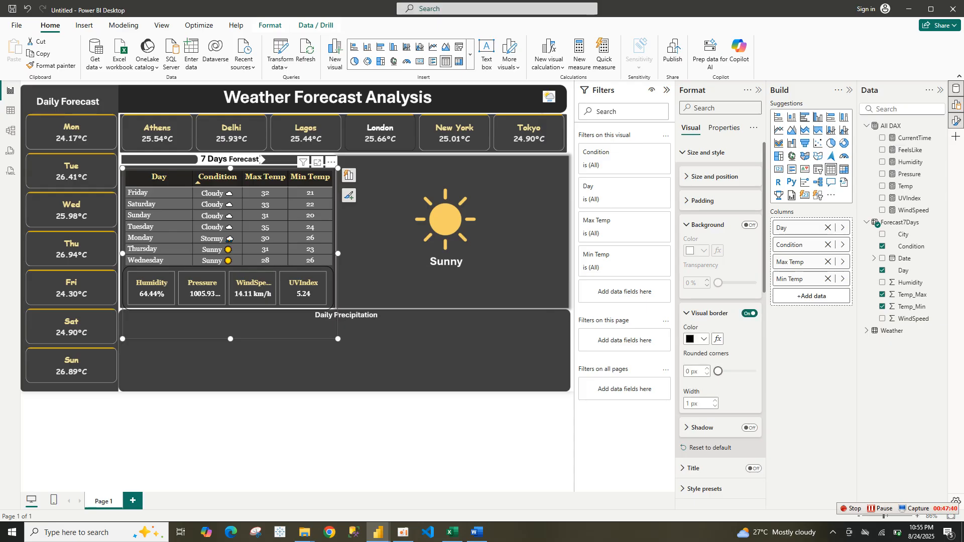
{"action": "left_click", "coordinate": [698, 339]}
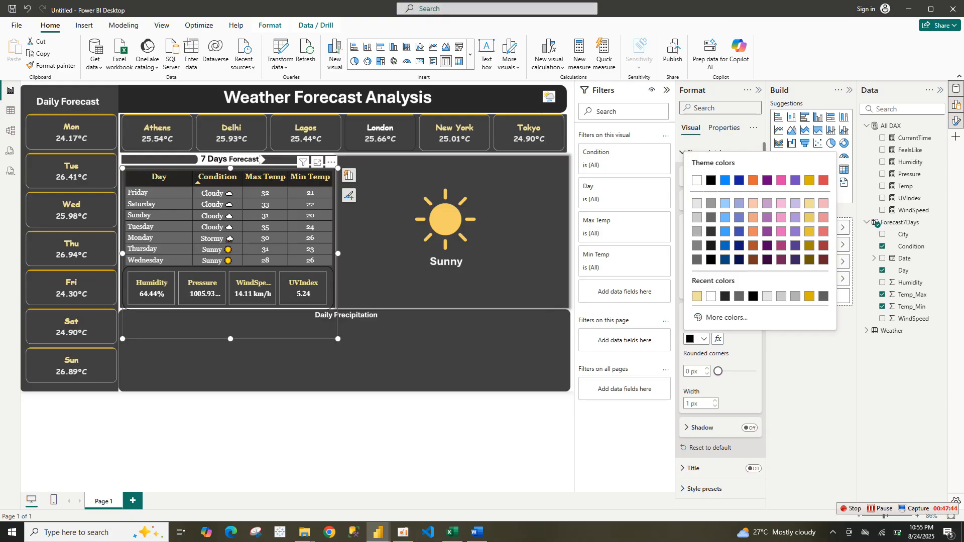
{"action": "left_click", "coordinate": [711, 297]}
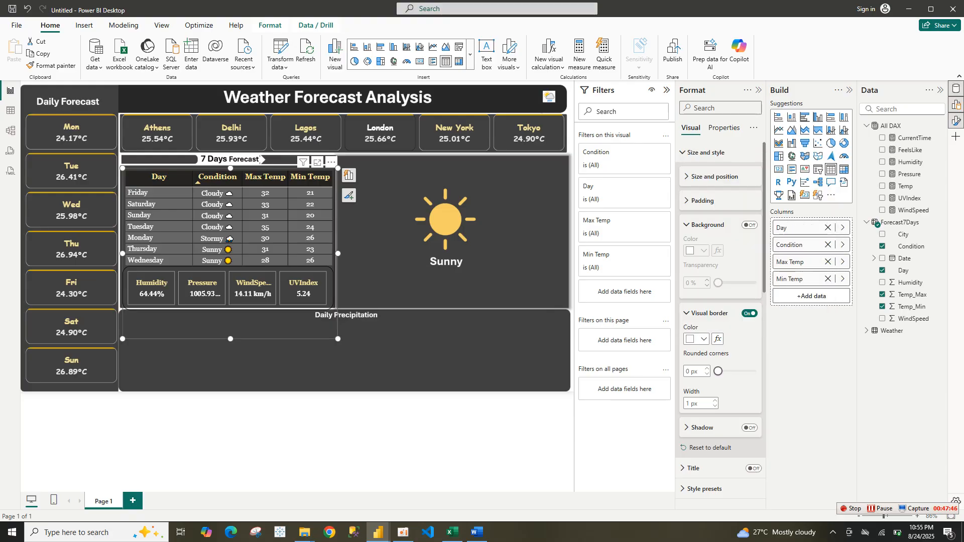
{"action": "left_click", "coordinate": [710, 313]}
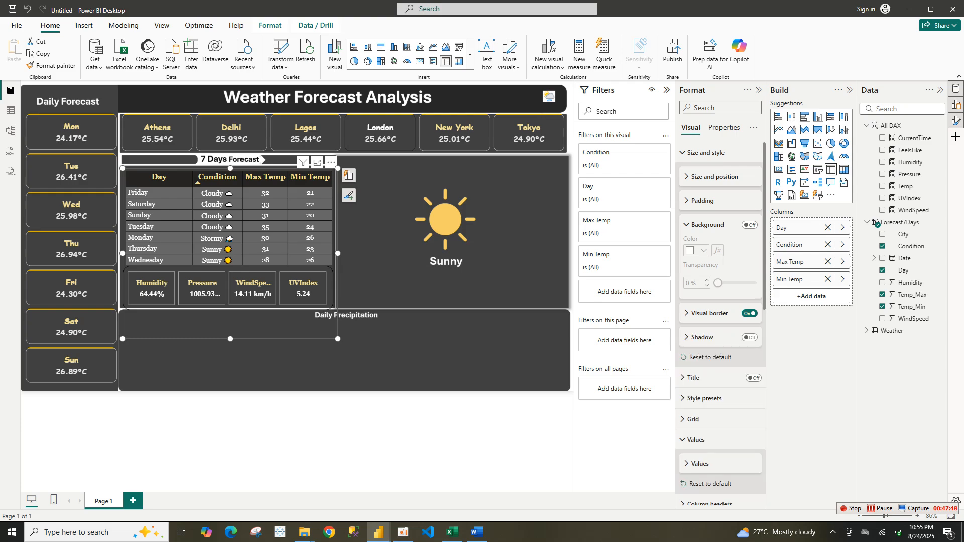
{"action": "left_click", "coordinate": [708, 225]}
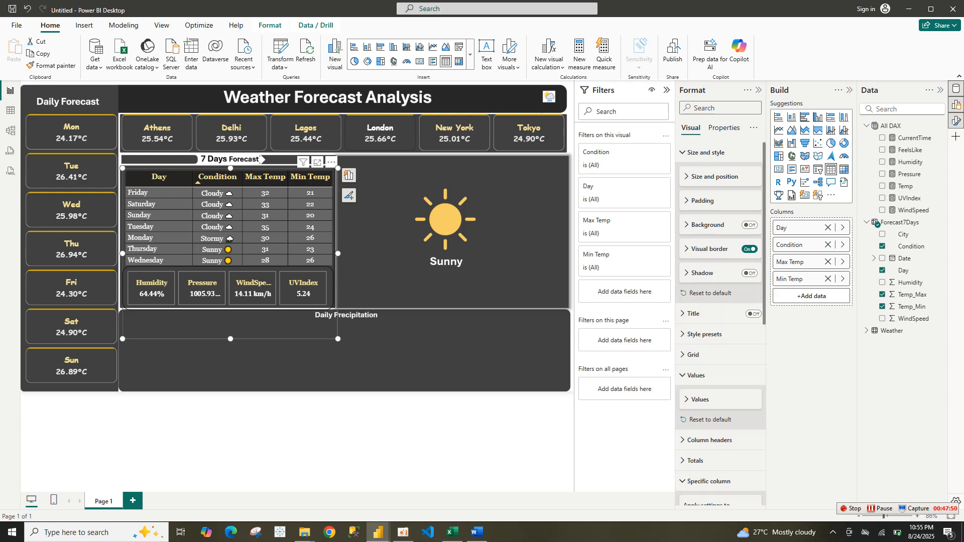
{"action": "left_click", "coordinate": [709, 249]}
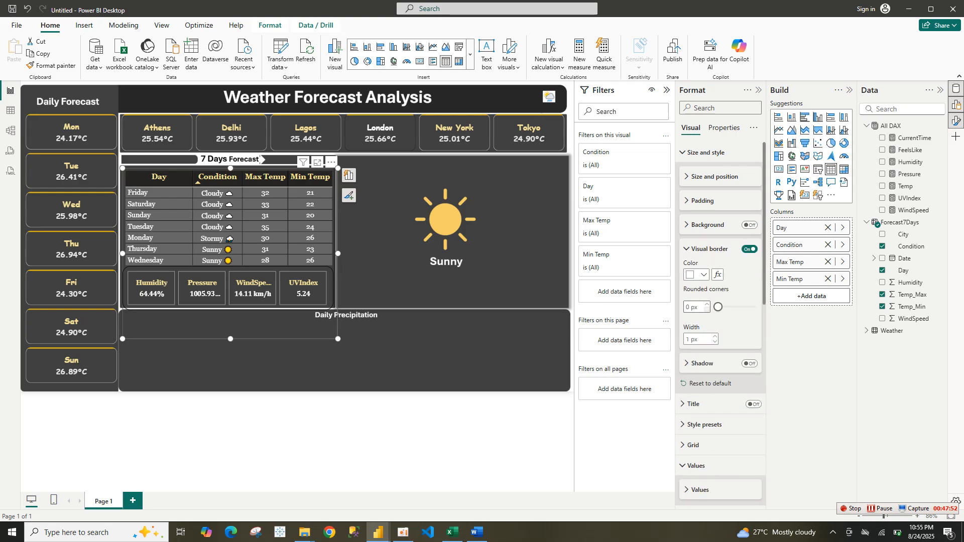
{"action": "left_click_drag", "start_coordinate": [719, 307], "coordinate": [723, 307]}
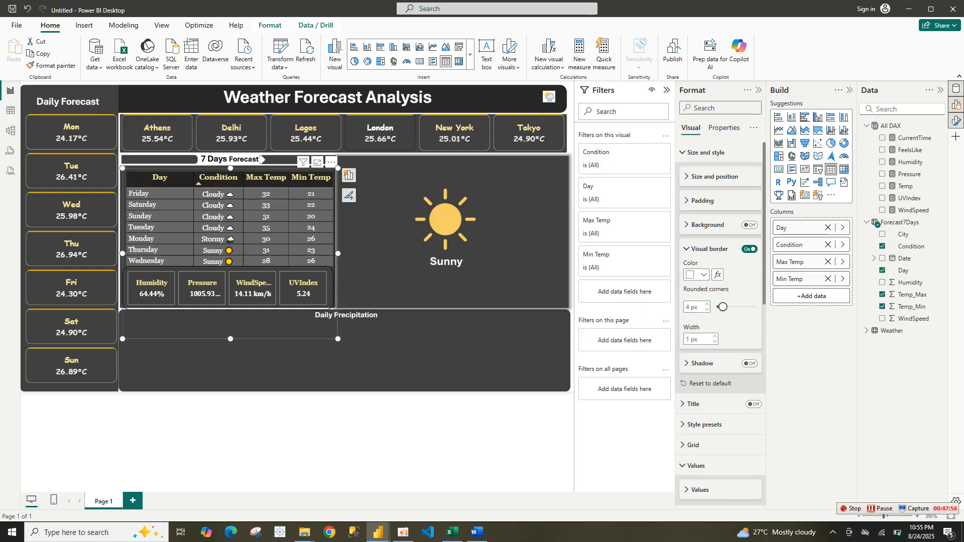
{"action": "left_click_drag", "start_coordinate": [723, 307], "coordinate": [718, 307]}
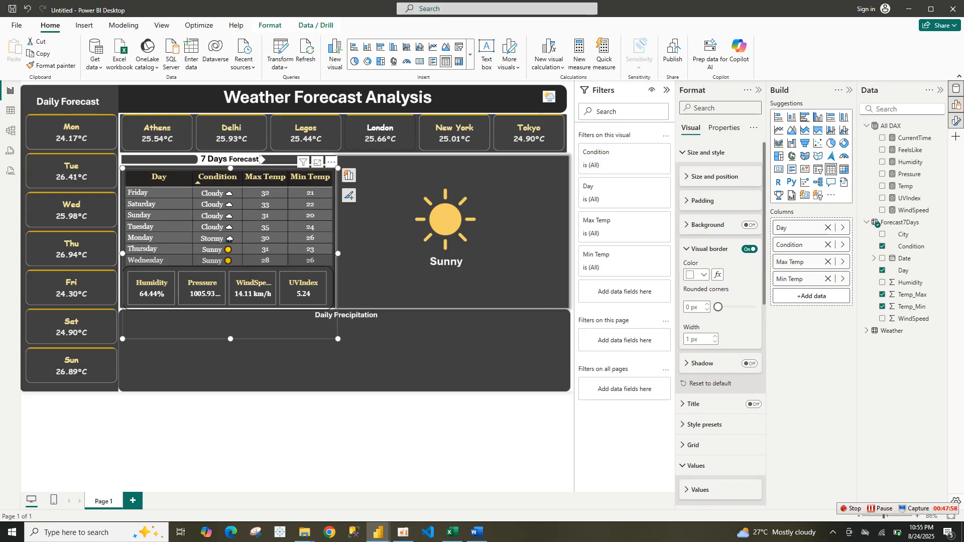
{"action": "left_click", "coordinate": [750, 249]}
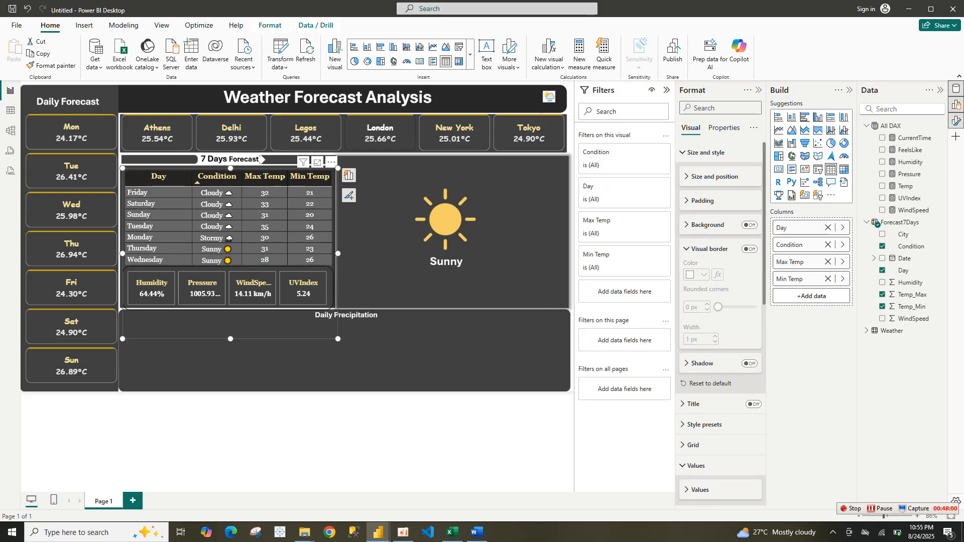
Move the card visual into the Daily Precipitation area, widen it, and set its border color to white
{"action": "left_click_drag", "start_coordinate": [260, 160], "coordinate": [278, 109]}
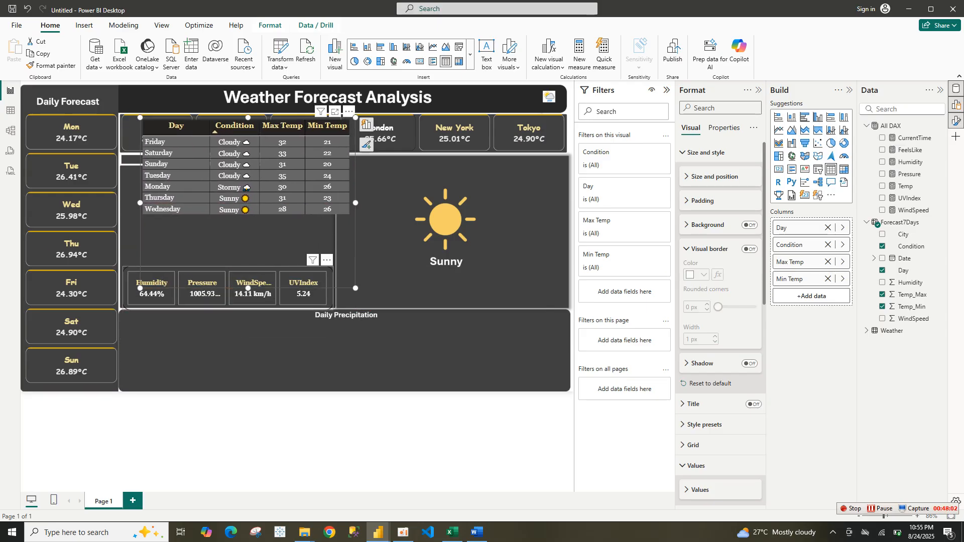
{"action": "left_click_drag", "start_coordinate": [228, 287], "coordinate": [290, 353]}
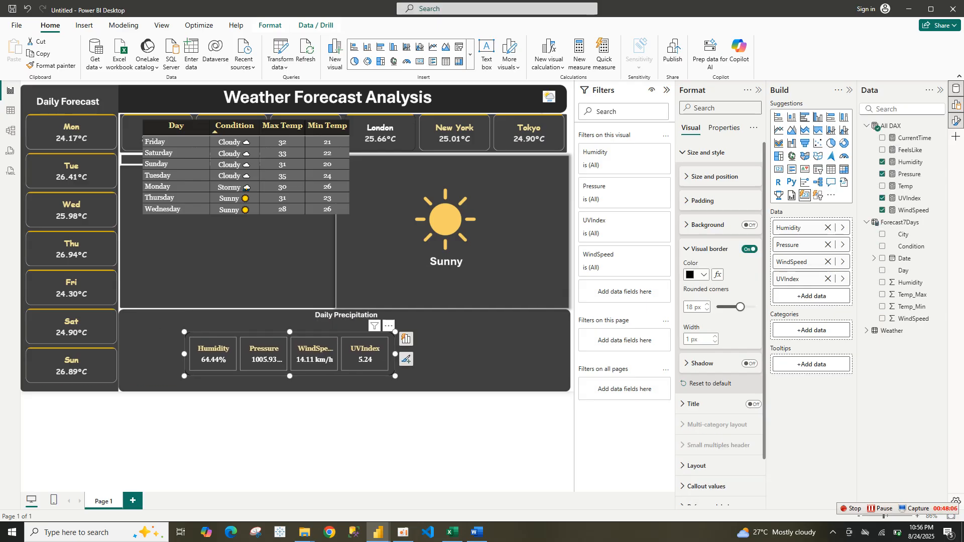
{"action": "left_click_drag", "start_coordinate": [396, 354], "coordinate": [501, 380]}
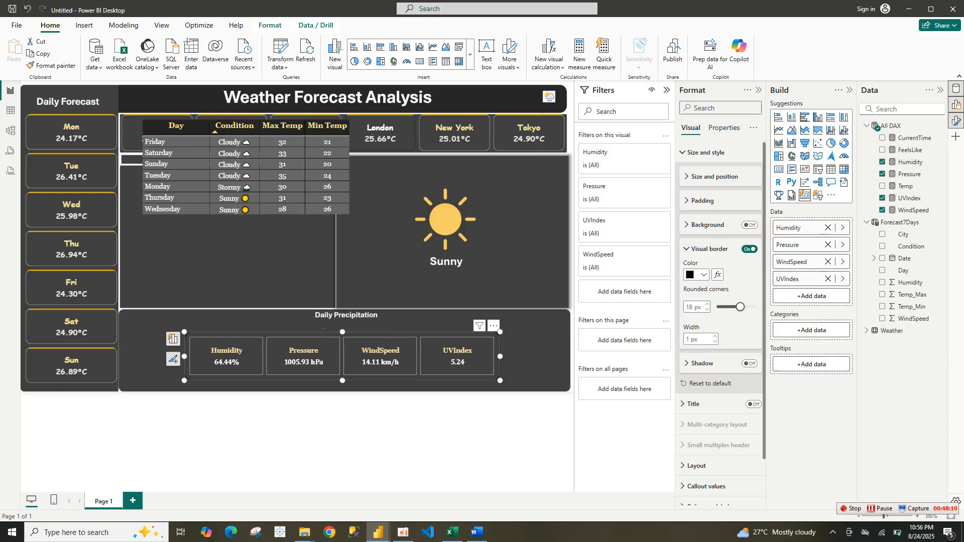
{"action": "left_click", "coordinate": [704, 274]}
{"action": "left_click", "coordinate": [692, 300]}
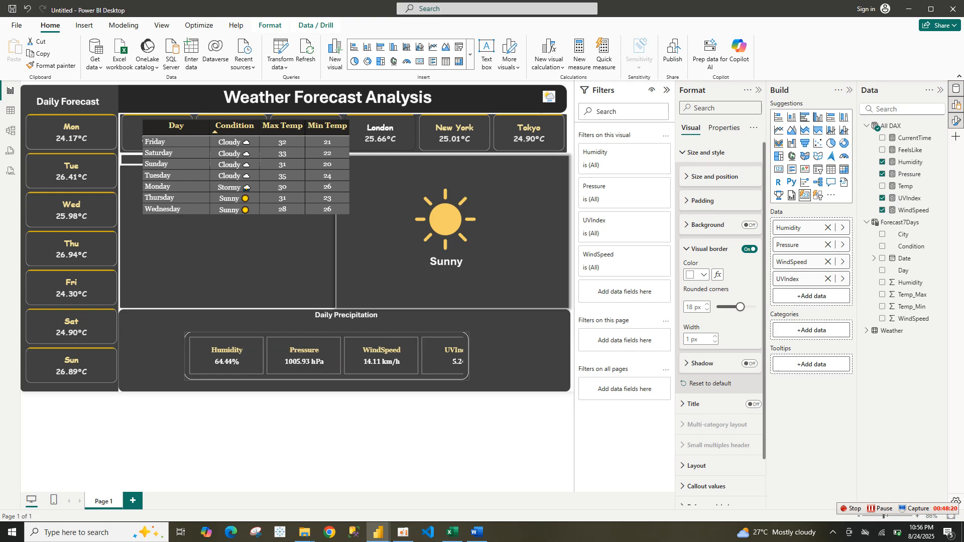
Move the card visual back under the forecast table and return the table to its place
{"action": "left_click_drag", "start_coordinate": [432, 356], "coordinate": [431, 356]}
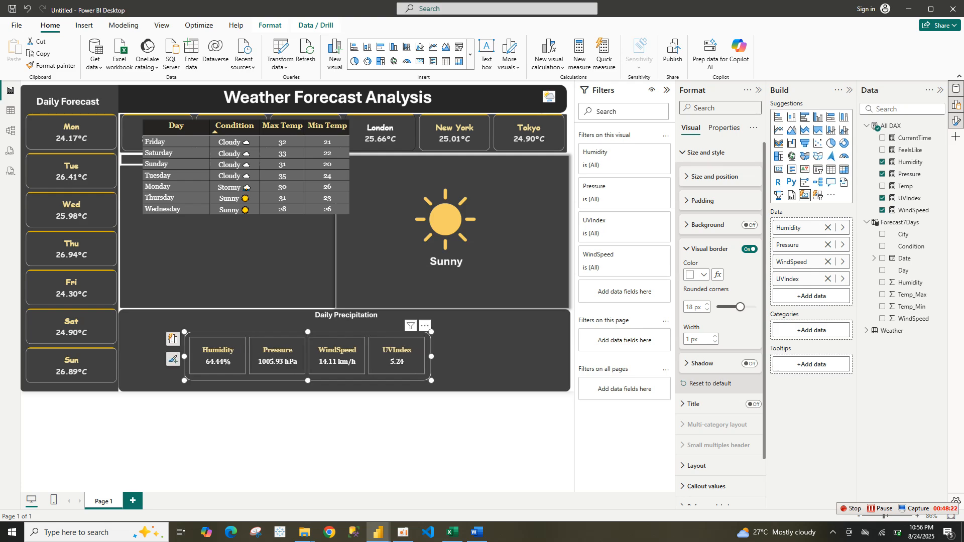
{"action": "left_click_drag", "start_coordinate": [367, 357], "coordinate": [298, 289]}
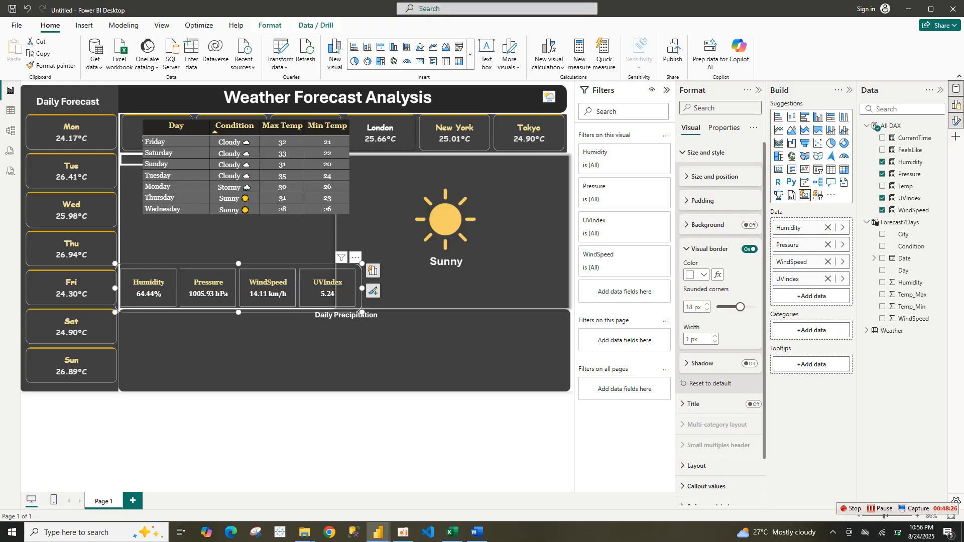
{"action": "left_click_drag", "start_coordinate": [362, 288], "coordinate": [342, 288]}
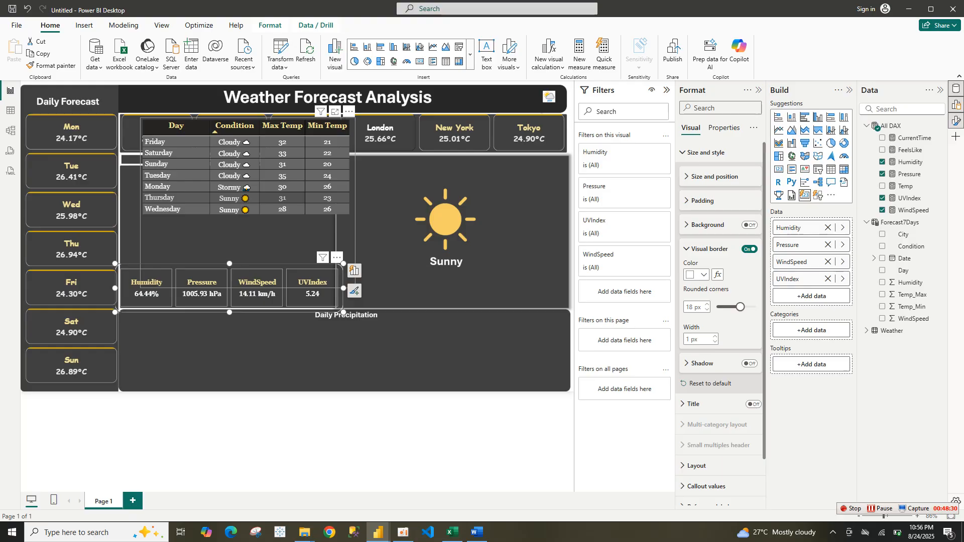
{"action": "left_click_drag", "start_coordinate": [241, 198], "coordinate": [225, 235]}
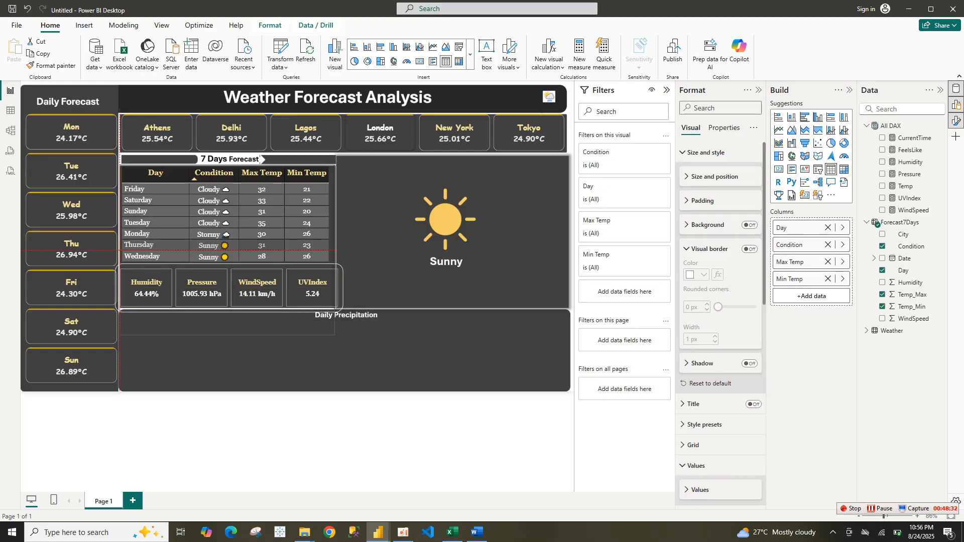
{"action": "left_click_drag", "start_coordinate": [260, 159], "coordinate": [259, 160]}
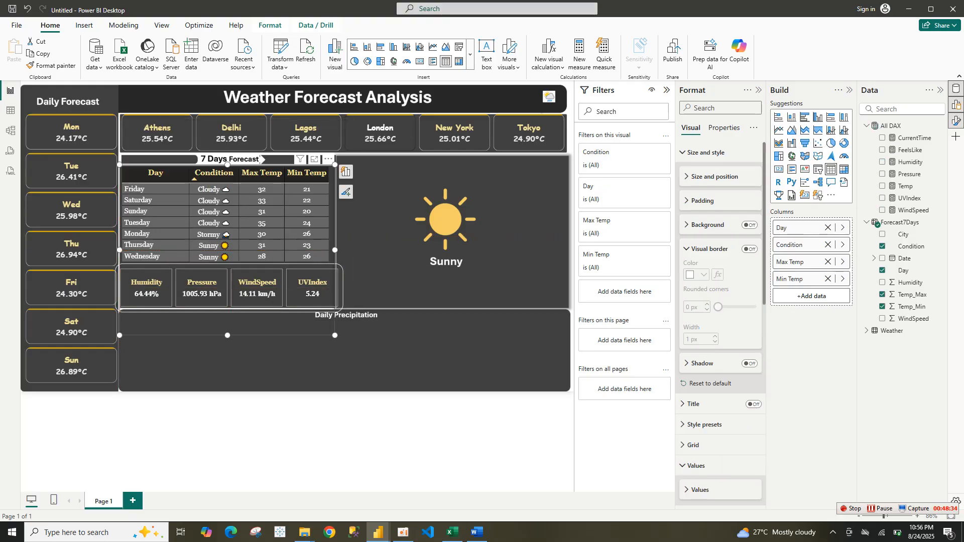
{"action": "left_click", "coordinate": [260, 160]}
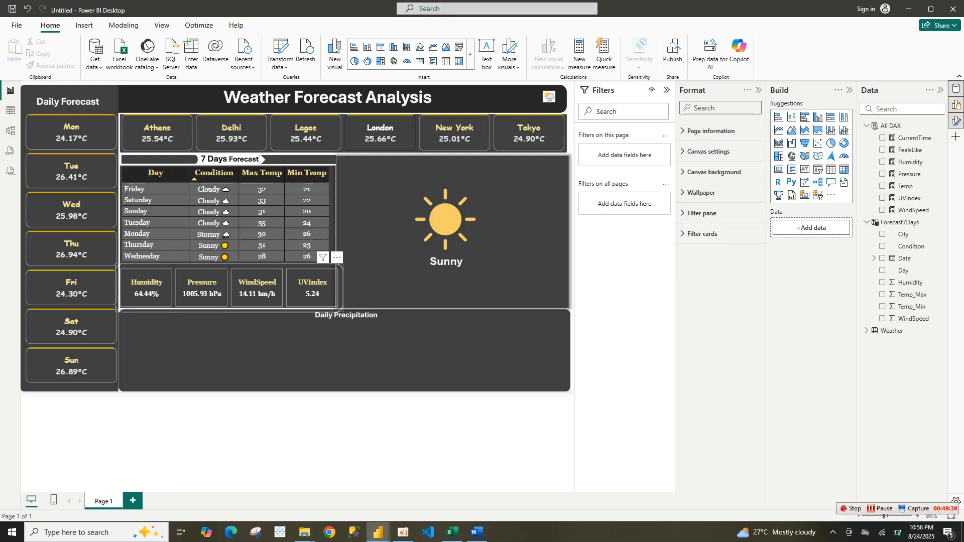
{"action": "left_click", "coordinate": [259, 159]}
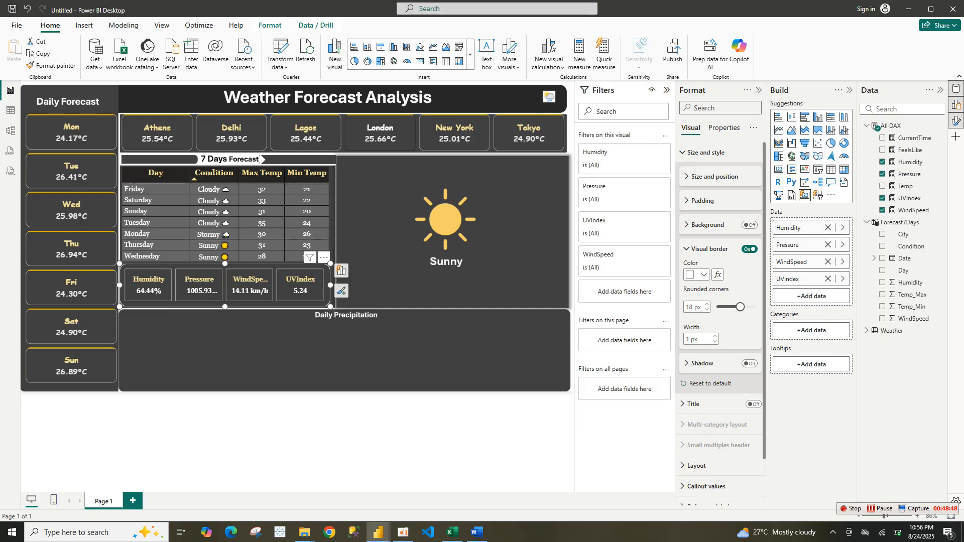
{"action": "key", "text": "Escape"}
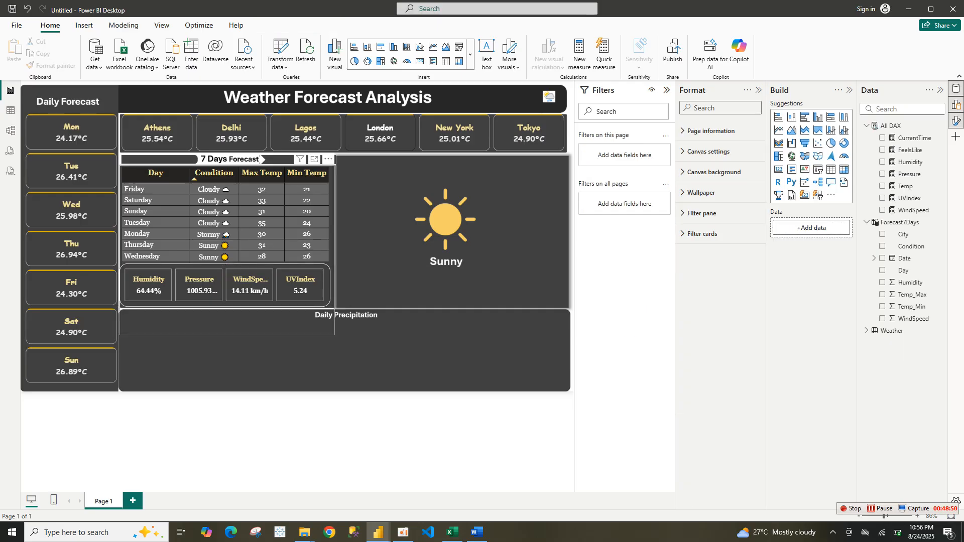
Duplicate the Humidity, Pressure, WindSpeed and UVIndex card visual
{"action": "key", "text": "Tab"}
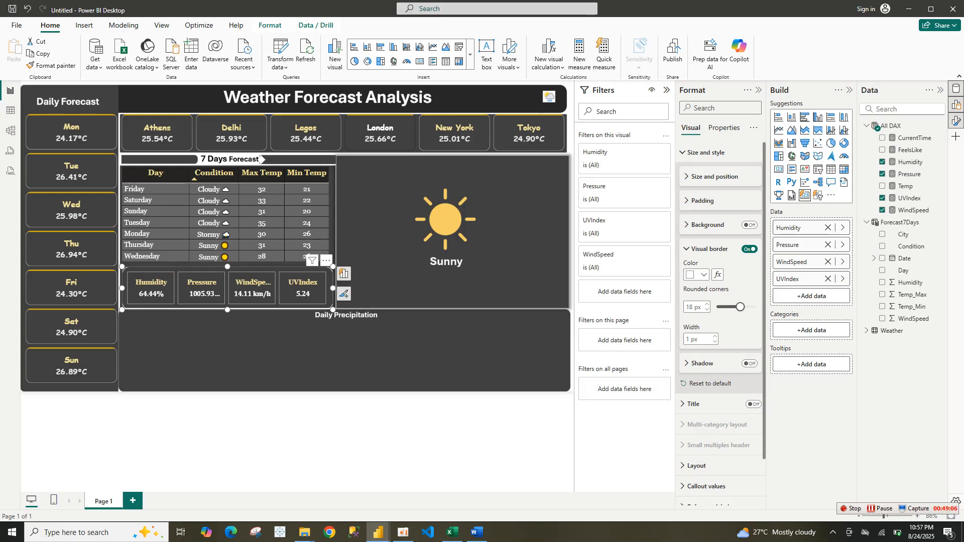
{"action": "key", "text": "ctrl+c"}
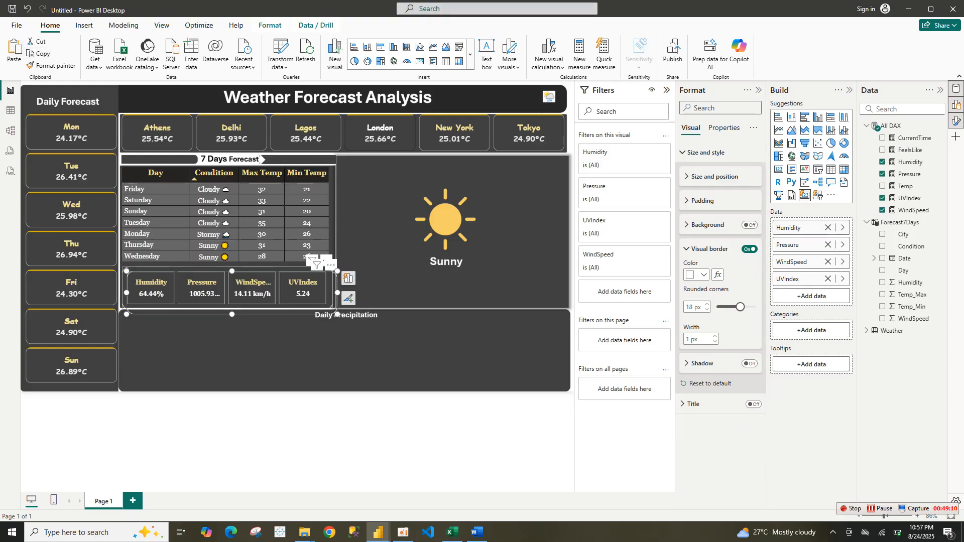
{"action": "key", "text": "ctrl+v"}
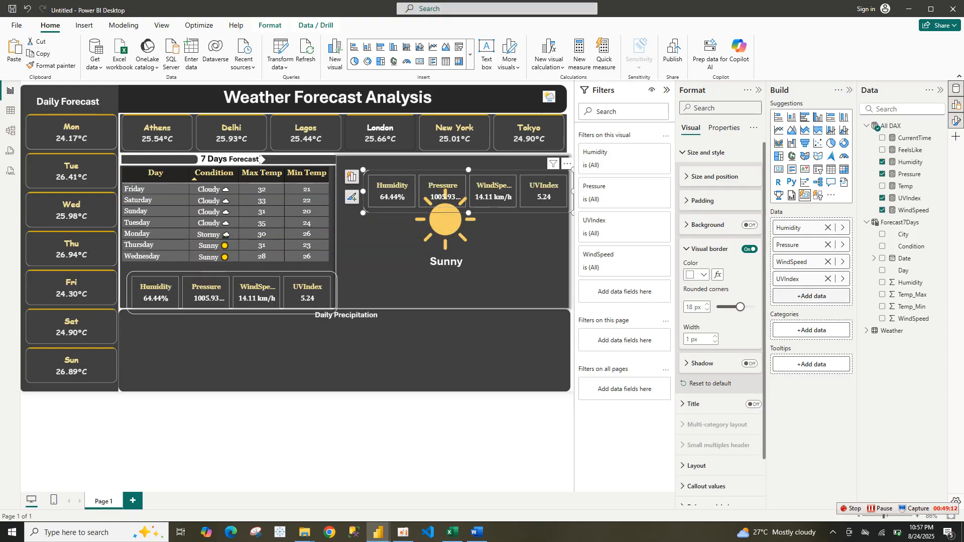
Remove all four measures from the duplicated card visual's data fields
{"action": "left_click", "coordinate": [828, 279]}
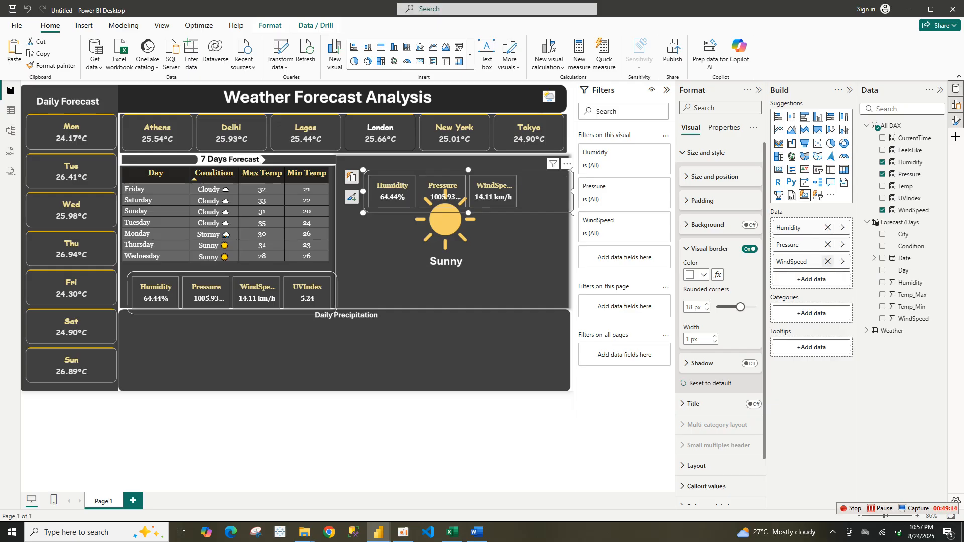
{"action": "left_click", "coordinate": [828, 262]}
{"action": "left_click", "coordinate": [828, 244]}
{"action": "left_click", "coordinate": [828, 227]}
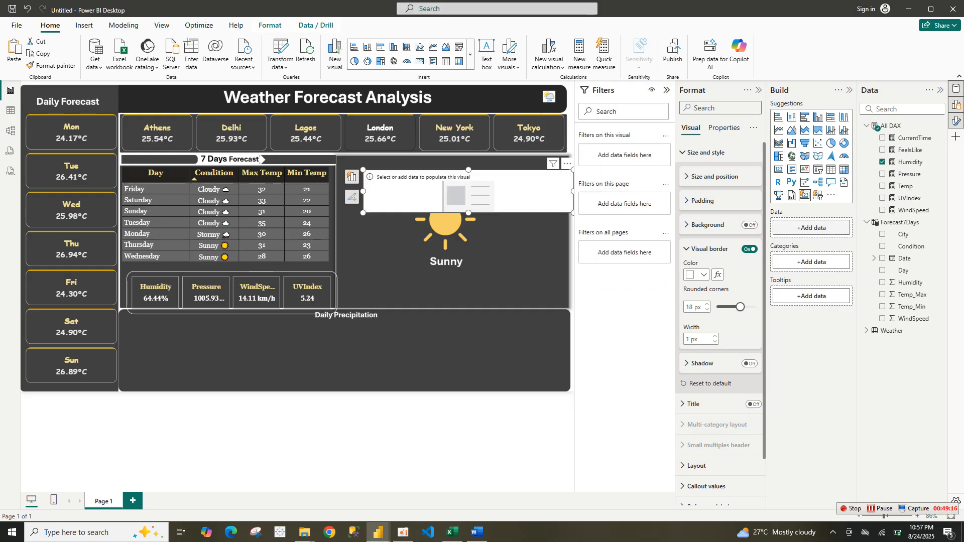
{"action": "left_click", "coordinate": [867, 222]}
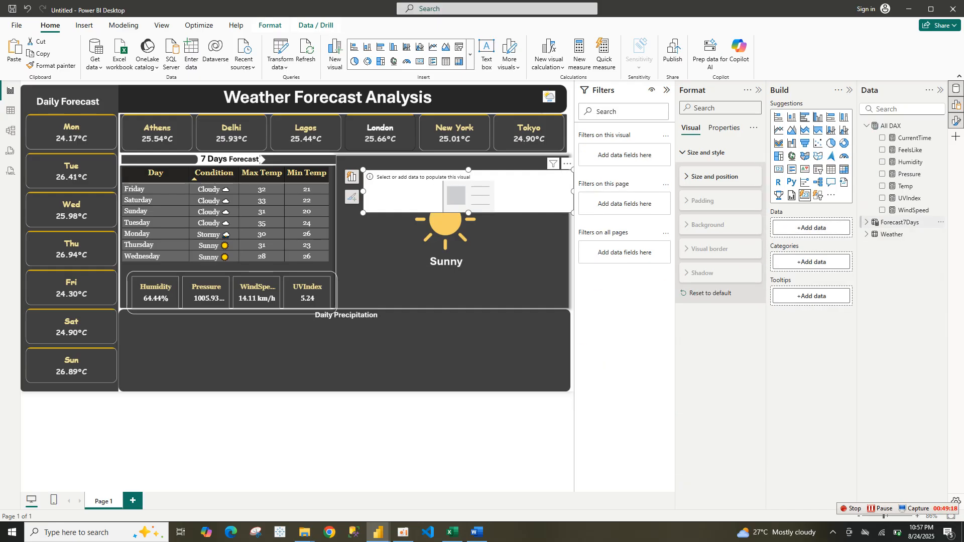
Add the Weather table's SunriseNew and SunsetNew fields to the duplicated card visual's data
{"action": "left_click", "coordinate": [867, 234]}
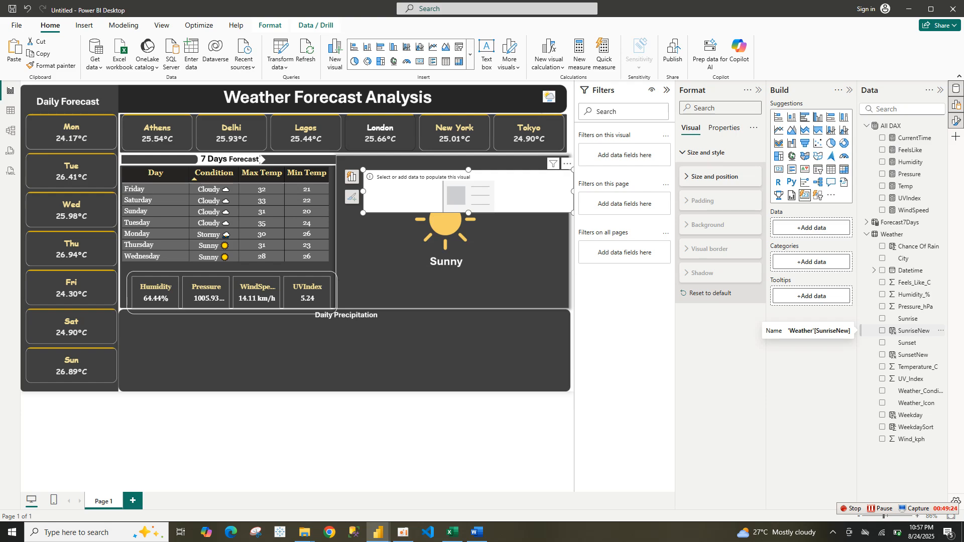
{"action": "left_click", "coordinate": [882, 330]}
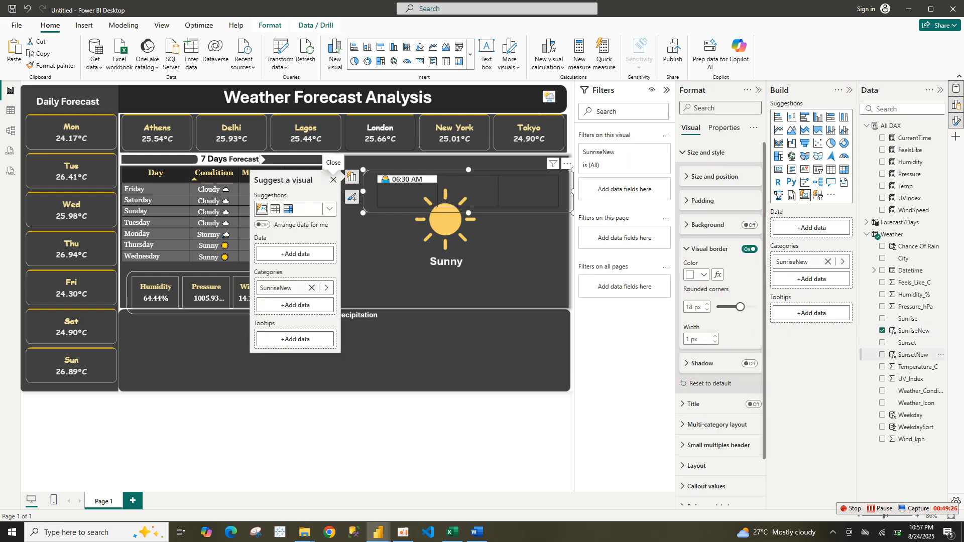
{"action": "left_click", "coordinate": [882, 354]}
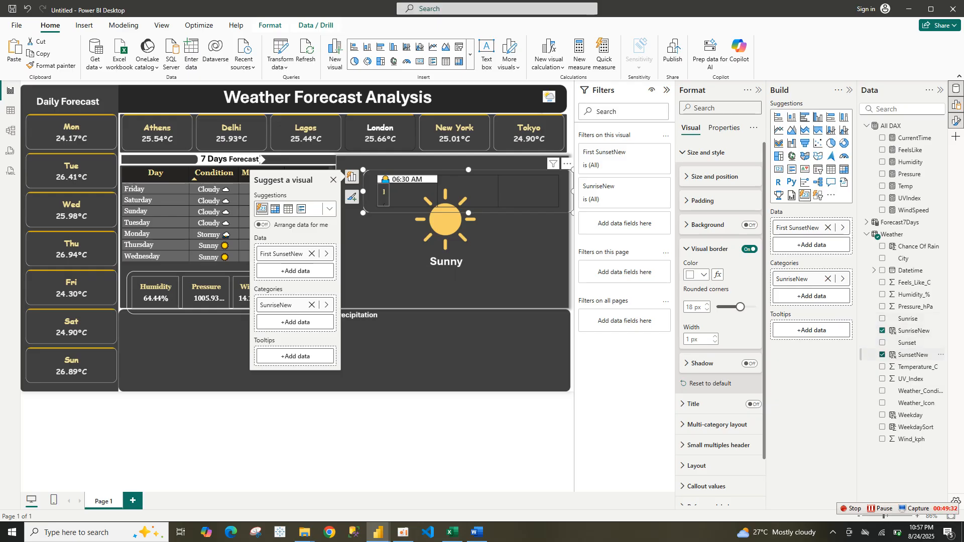
{"action": "left_click_drag", "start_coordinate": [799, 279], "coordinate": [804, 244]}
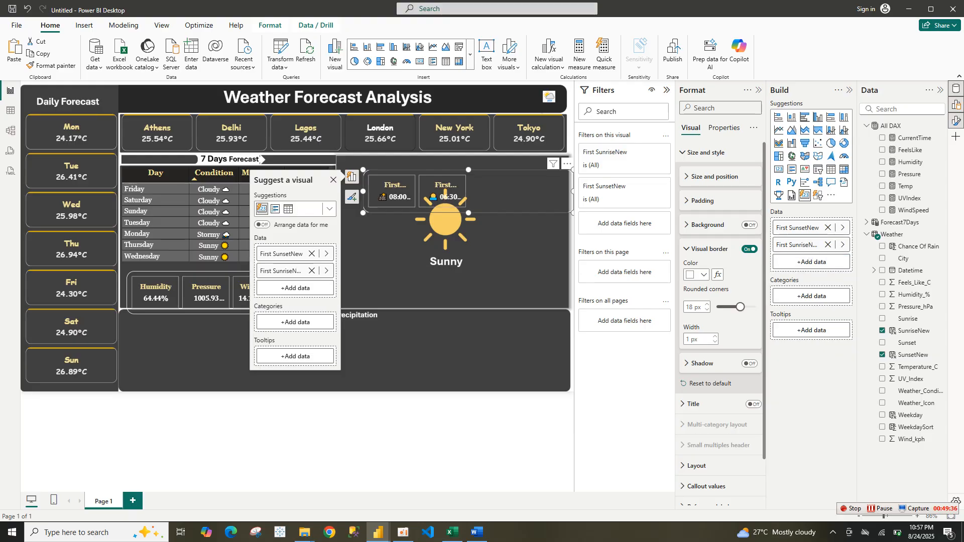
Turn off the card visual's border
{"action": "left_click", "coordinate": [352, 176]}
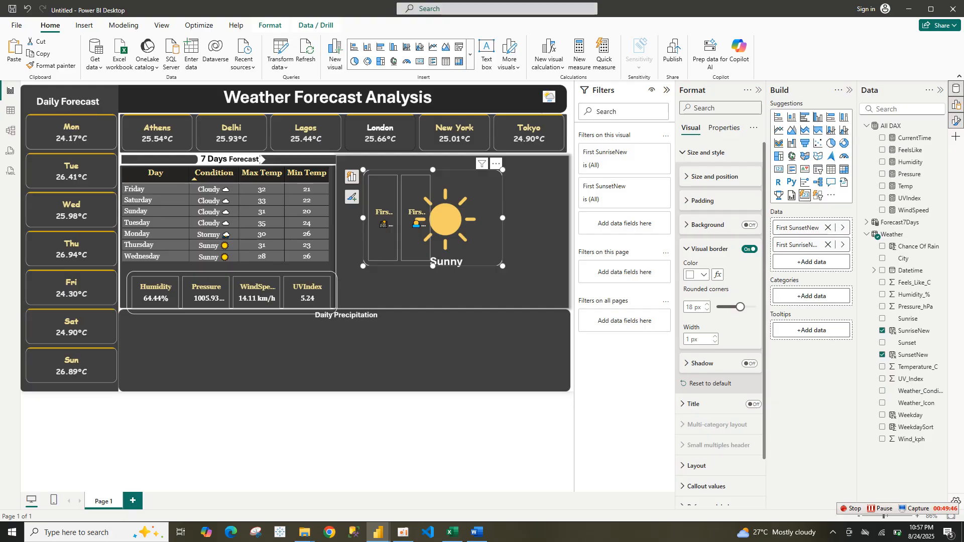
{"action": "left_click", "coordinate": [750, 249]}
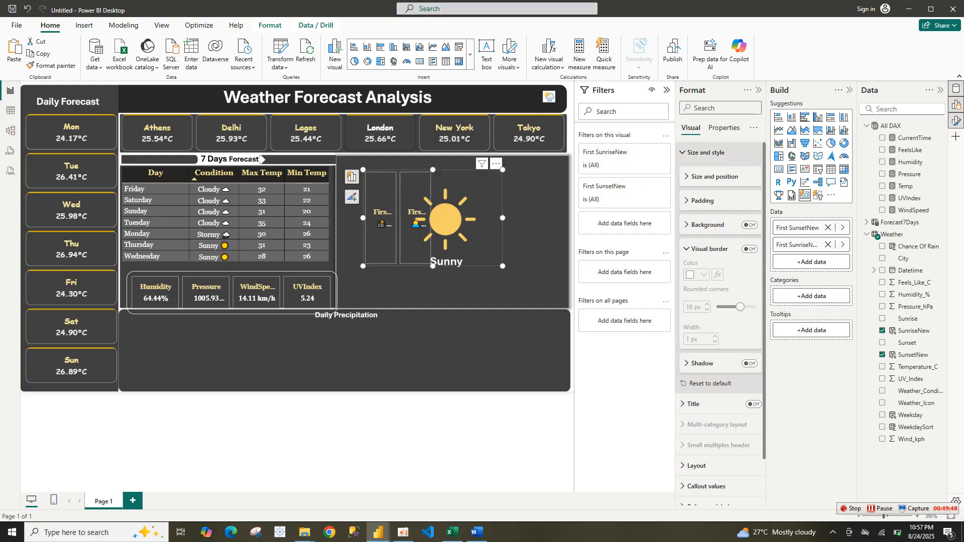
{"action": "left_click", "coordinate": [706, 153]}
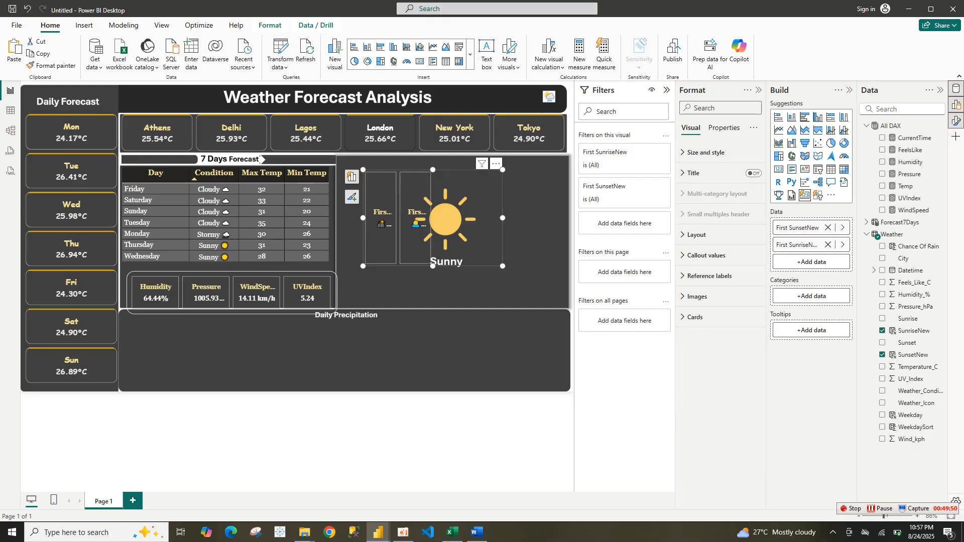
Set the card layout to 2 rows and 1 column, and move and resize the visual beside the forecast table
{"action": "left_click", "coordinate": [698, 234]}
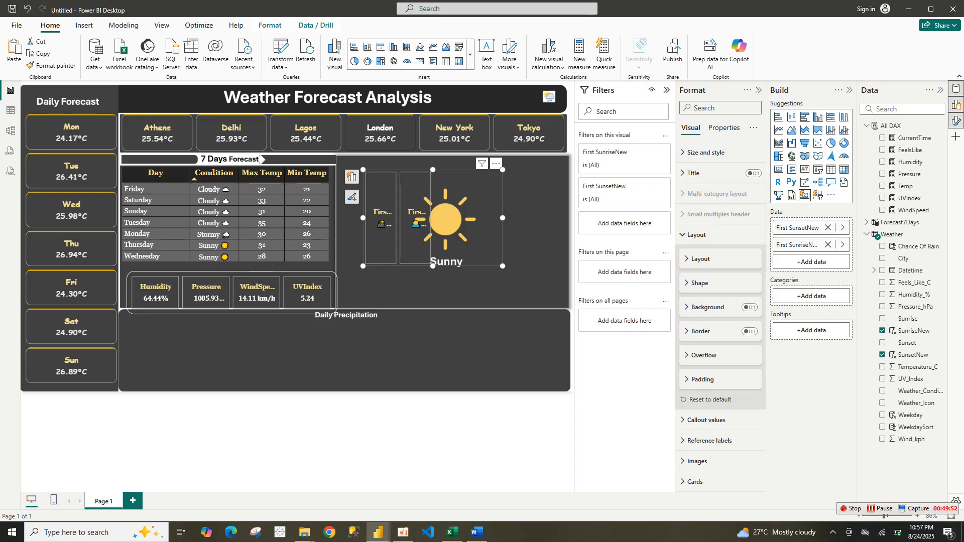
{"action": "left_click", "coordinate": [700, 258]}
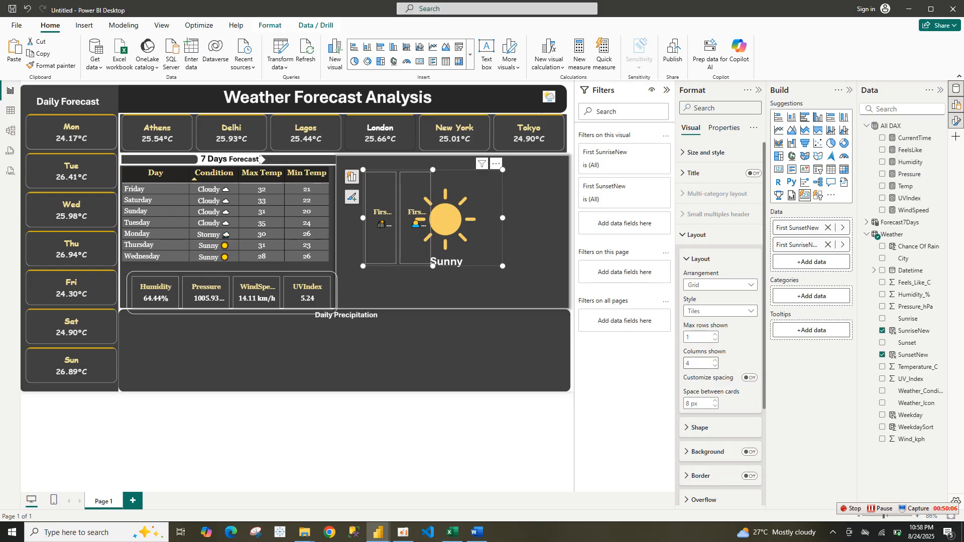
{"action": "left_click", "coordinate": [716, 335]}
{"action": "left_click", "coordinate": [715, 367]}
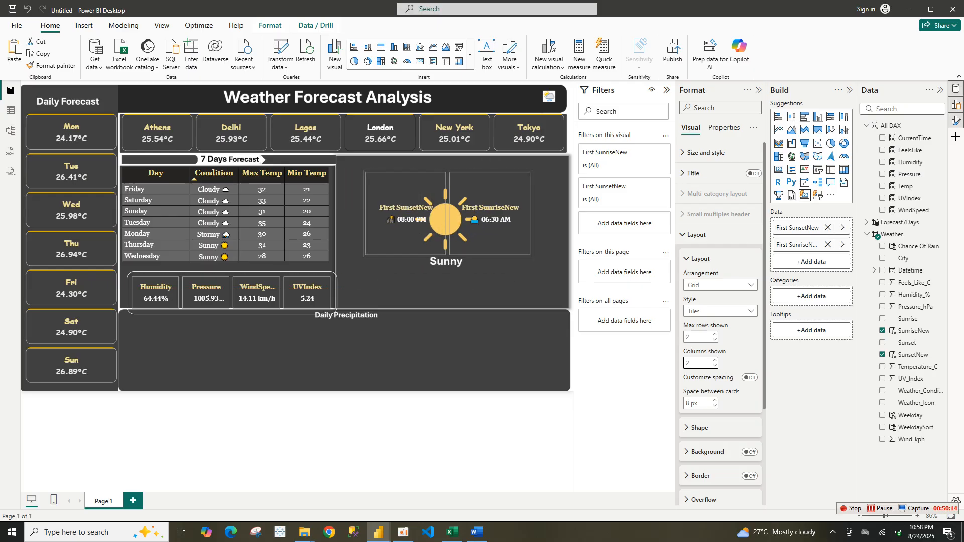
{"action": "left_click_drag", "start_coordinate": [448, 214], "coordinate": [420, 197]}
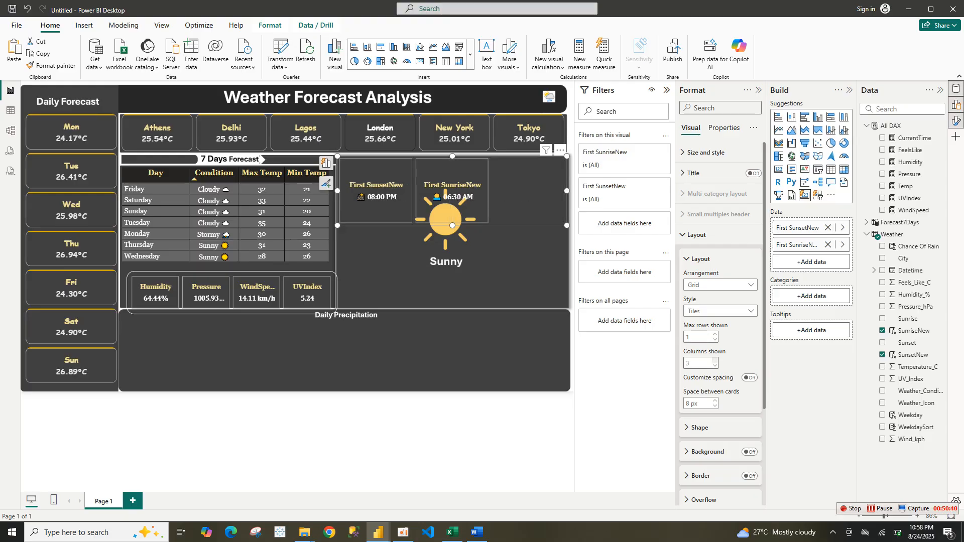
{"action": "left_click", "coordinate": [715, 366]}
{"action": "left_click", "coordinate": [716, 366]}
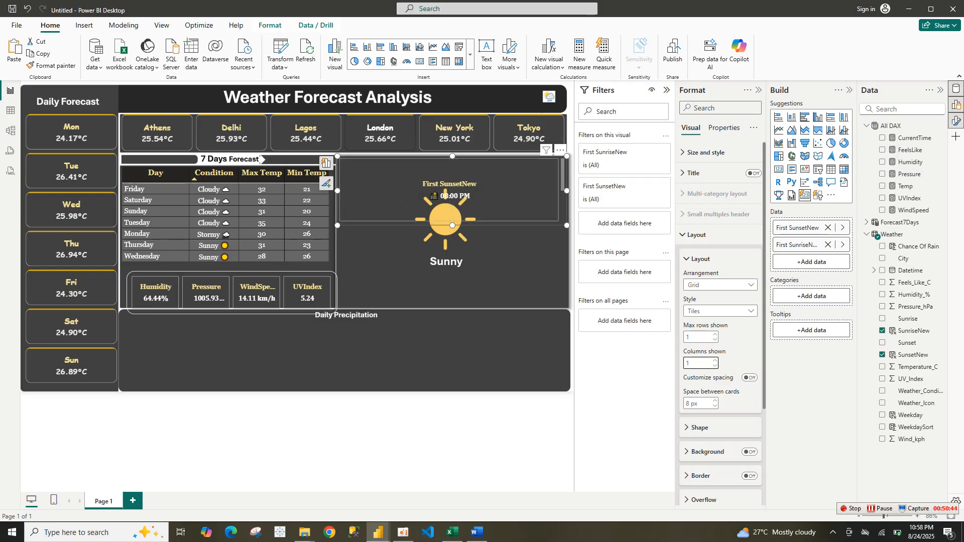
{"action": "left_click_drag", "start_coordinate": [567, 225], "coordinate": [500, 298]}
{"action": "left_click", "coordinate": [715, 334]}
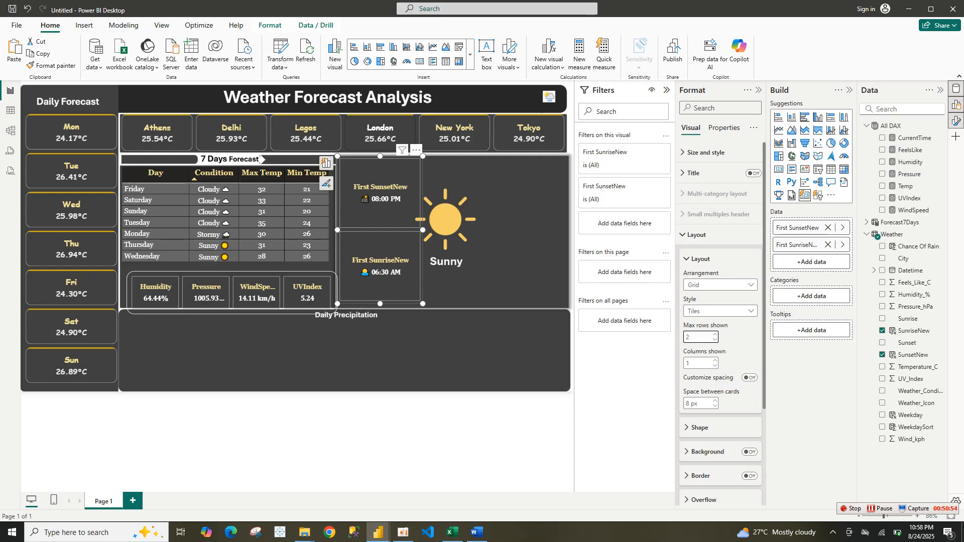
Rename the first data field in the card visual to Sunrise
{"action": "double_click", "coordinate": [802, 229]}
{"action": "left_click", "coordinate": [802, 228]}
{"action": "double_click", "coordinate": [802, 228]}
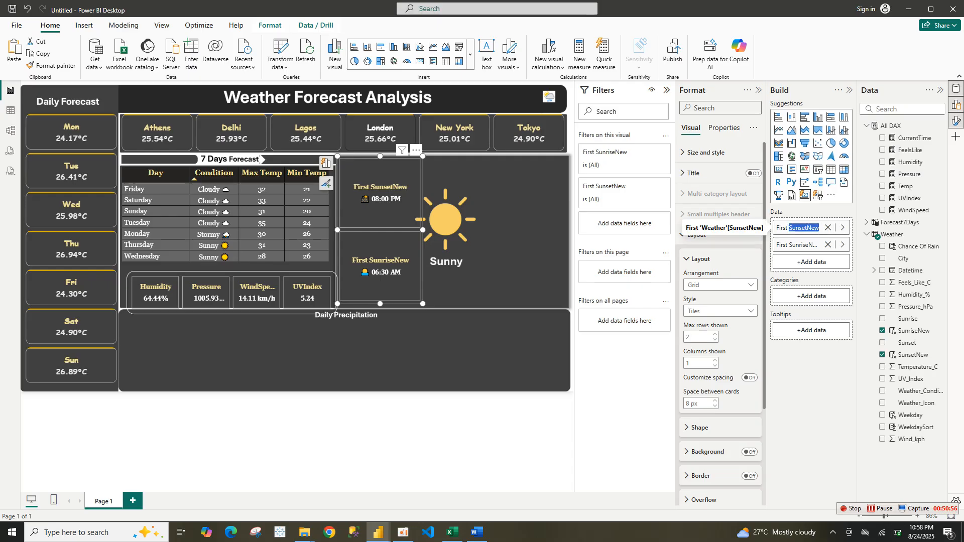
{"action": "key", "text": "ctrl+a"}
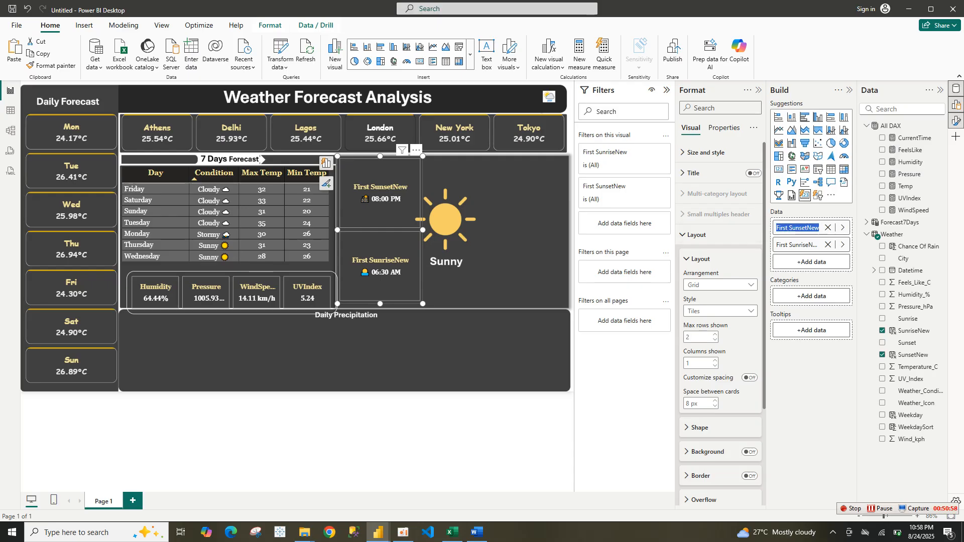
{"action": "type", "text": "Sunset"}
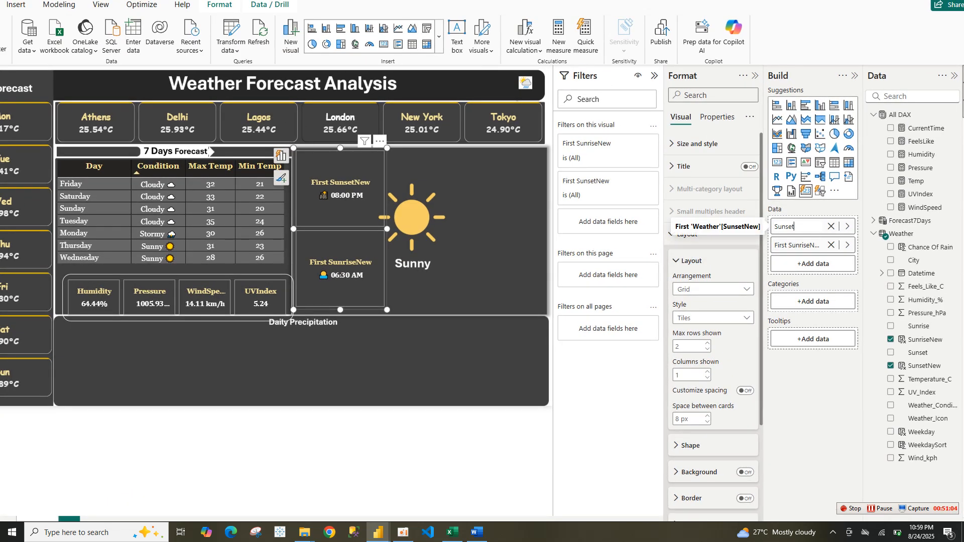
{"action": "key", "text": "ctrl+a"}
{"action": "type", "text": "Sunrise"}
{"action": "key", "text": "Return"}
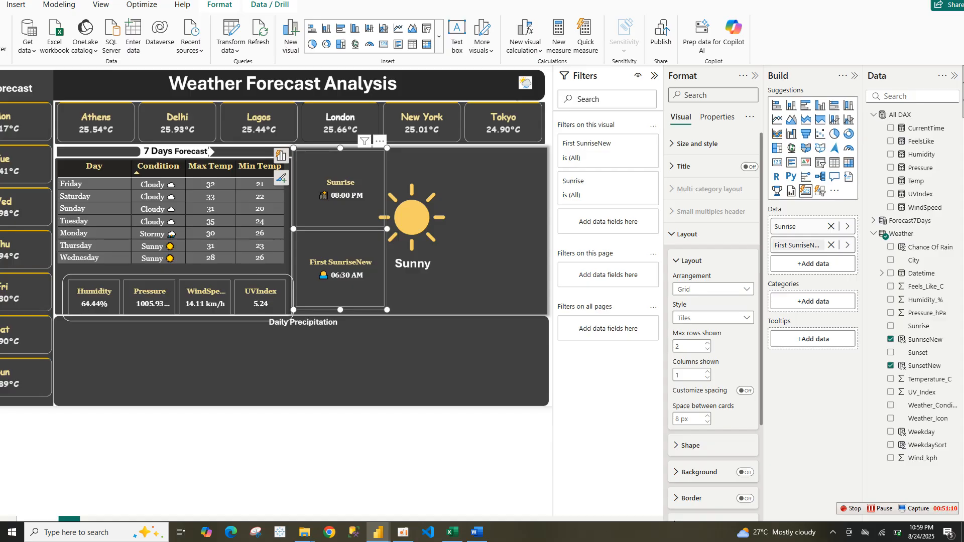
Rename the second data field in the card visual to Sunset
{"action": "double_click", "coordinate": [799, 245]}
{"action": "key", "text": "ctrl+a"}
{"action": "type", "text": "Sunset"}
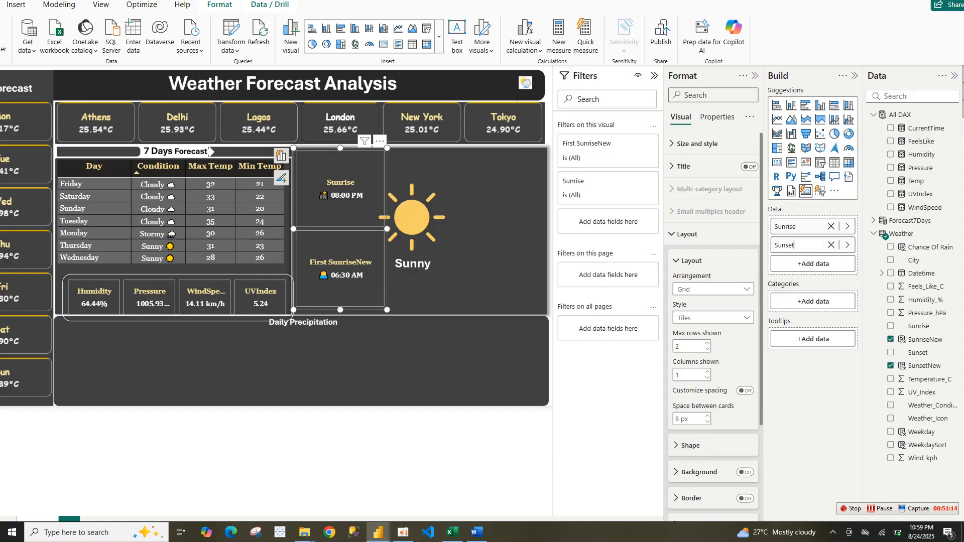
{"action": "key", "text": "Return"}
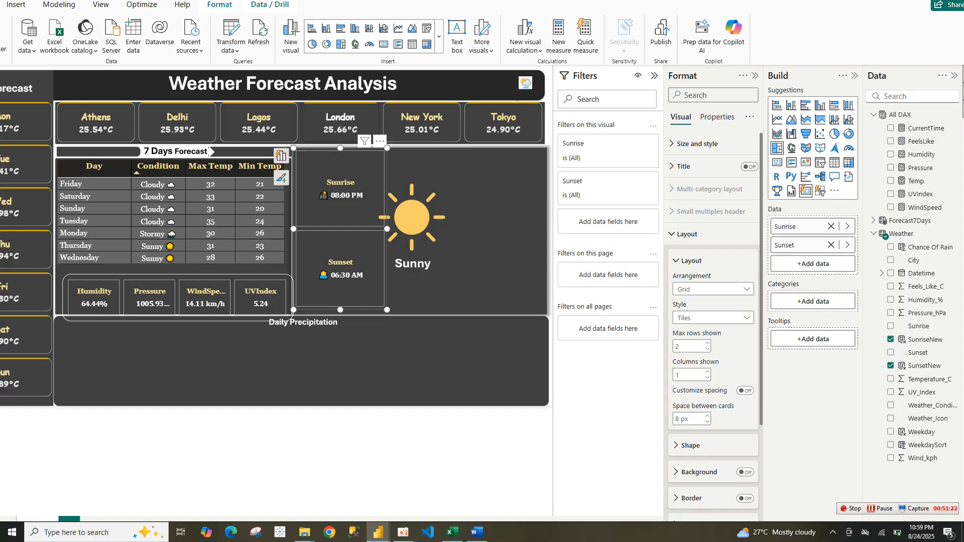
Set the card's callout values font to Comic Sans MS at size 15
{"action": "left_click", "coordinate": [697, 144]}
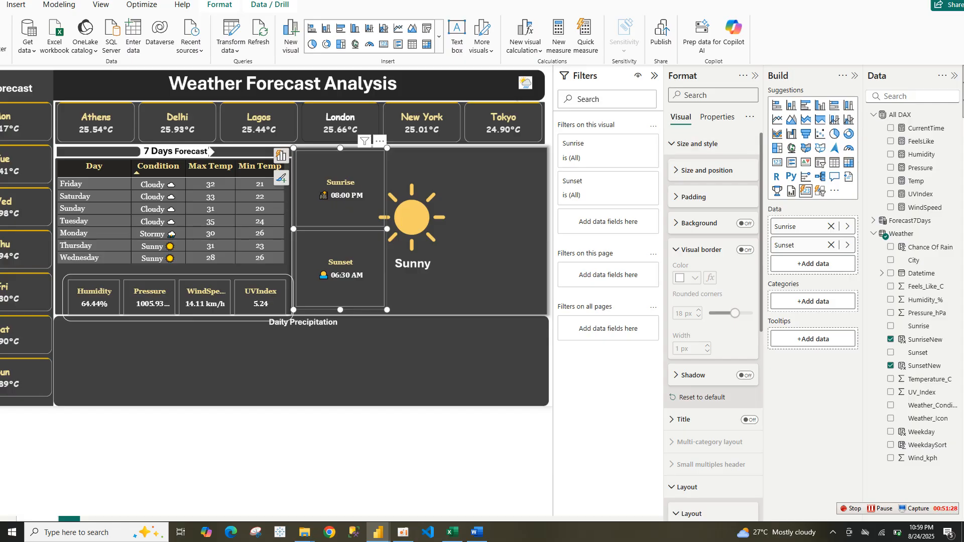
{"action": "left_click", "coordinate": [698, 144]}
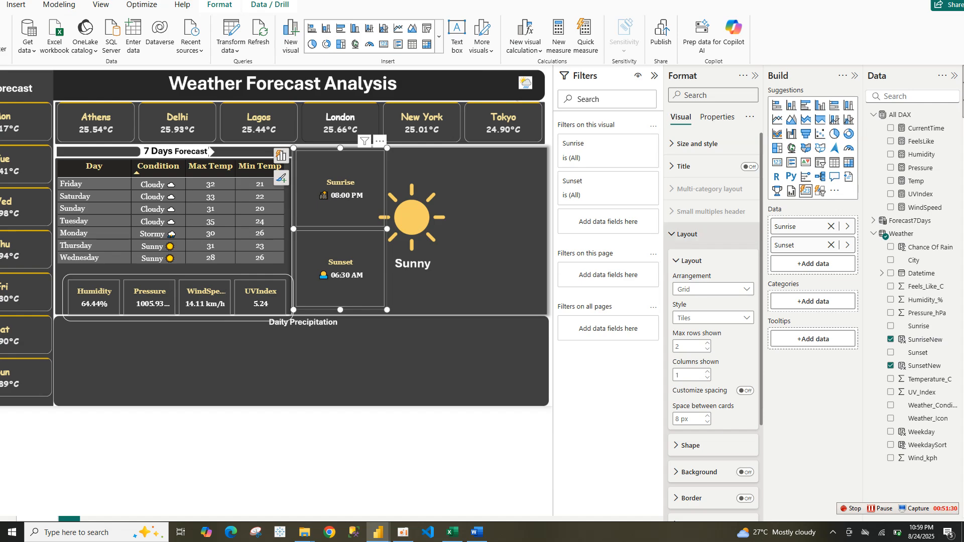
{"action": "left_click", "coordinate": [687, 234]}
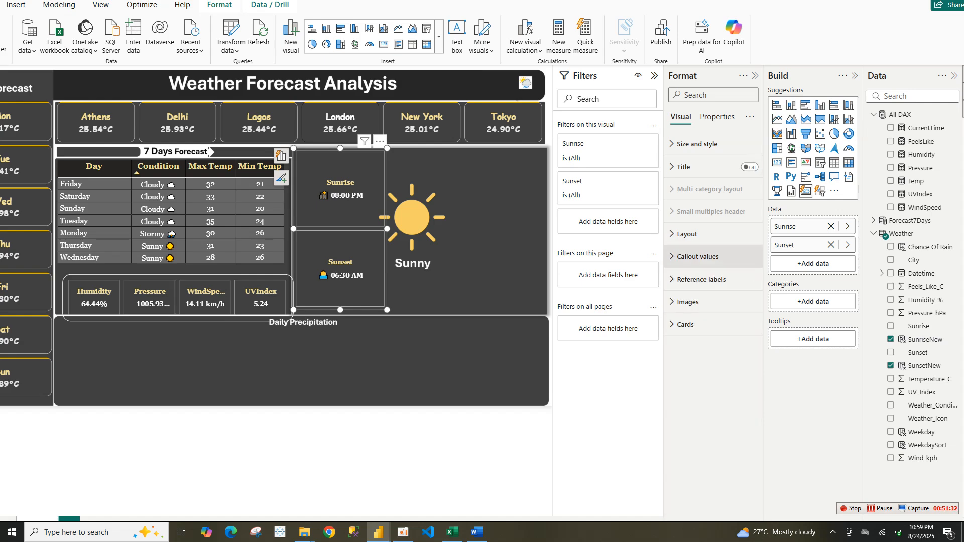
{"action": "left_click", "coordinate": [698, 257]}
{"action": "left_click", "coordinate": [697, 366]}
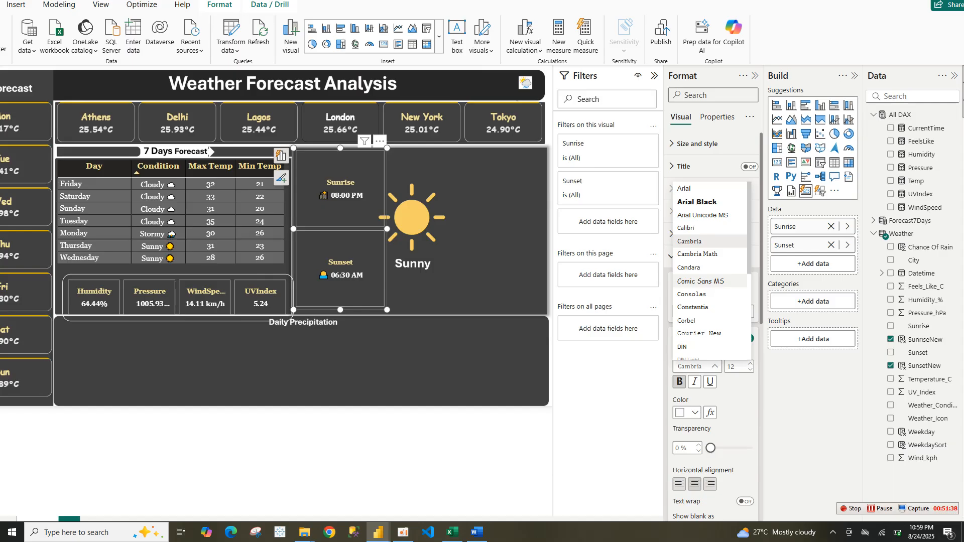
{"action": "left_click", "coordinate": [701, 281]}
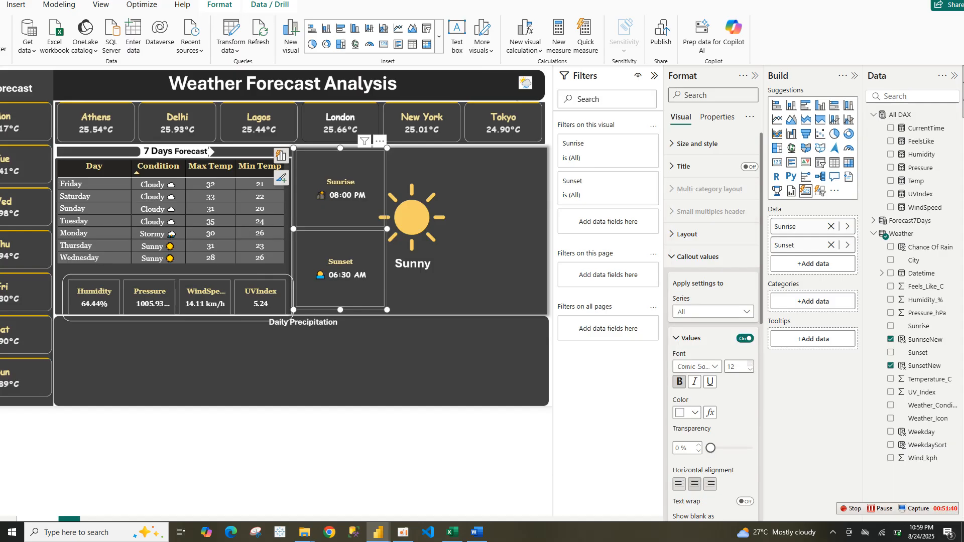
{"action": "left_click", "coordinate": [751, 364]}
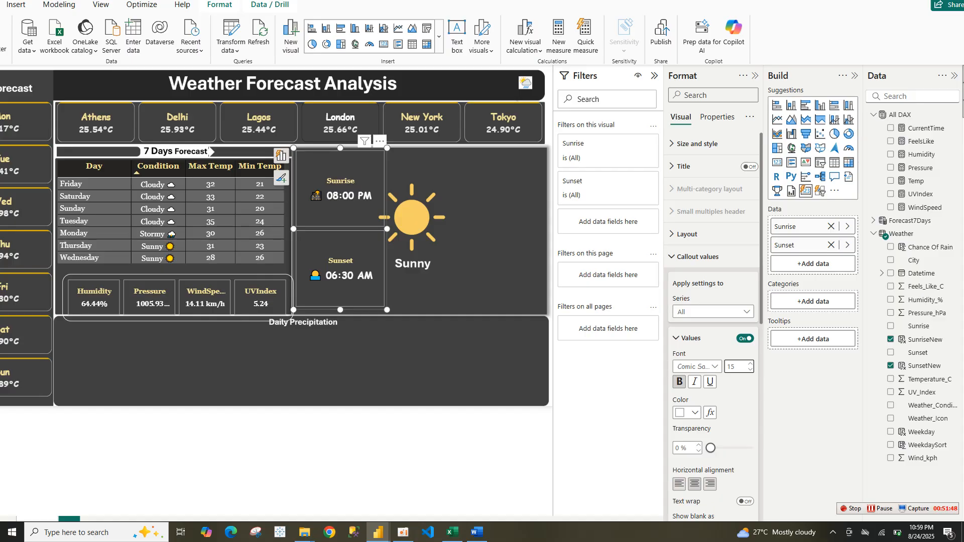
Set the card's label font to Comic Sans MS at size 23
{"action": "left_click", "coordinate": [690, 339]}
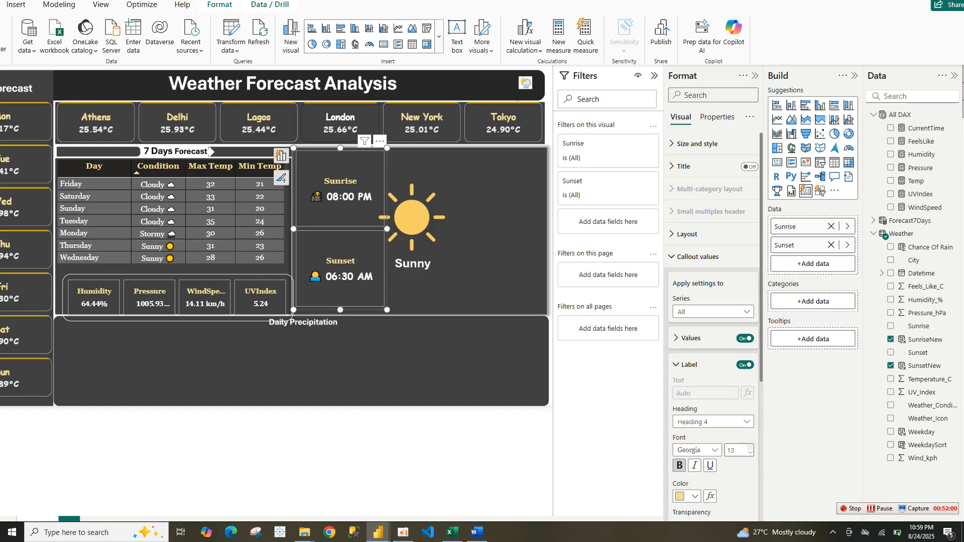
{"action": "left_click", "coordinate": [750, 447]}
{"action": "left_click", "coordinate": [751, 447]}
{"action": "left_click", "coordinate": [750, 447]}
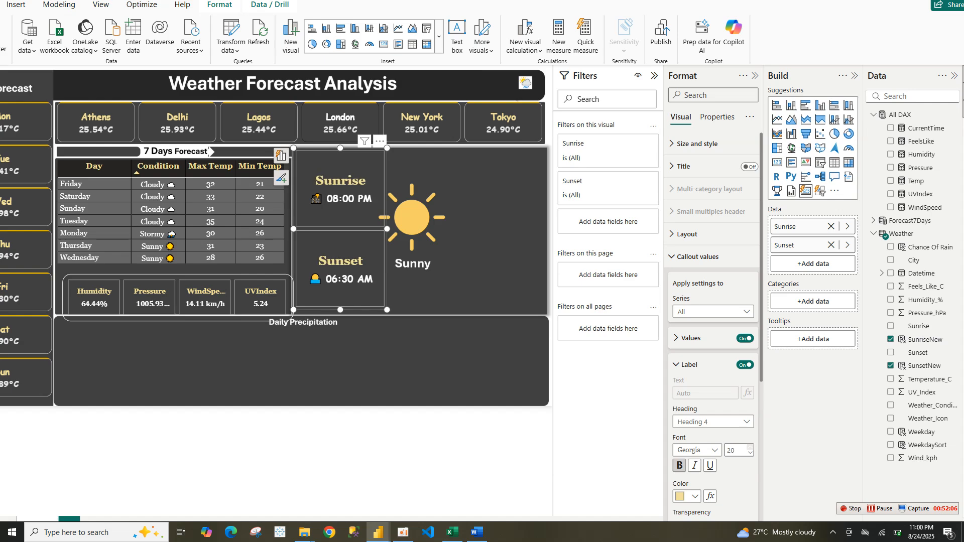
{"action": "left_click", "coordinate": [750, 447]}
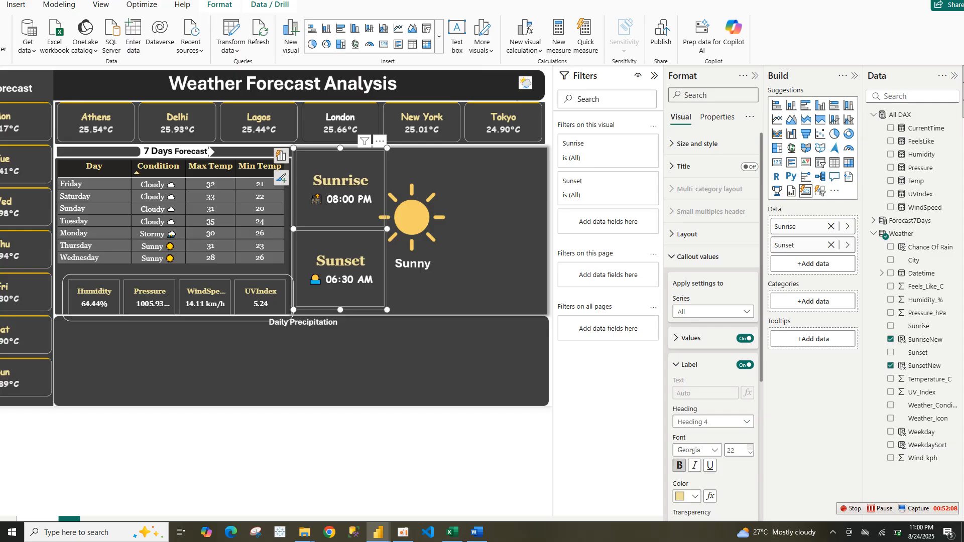
{"action": "left_click", "coordinate": [697, 451]}
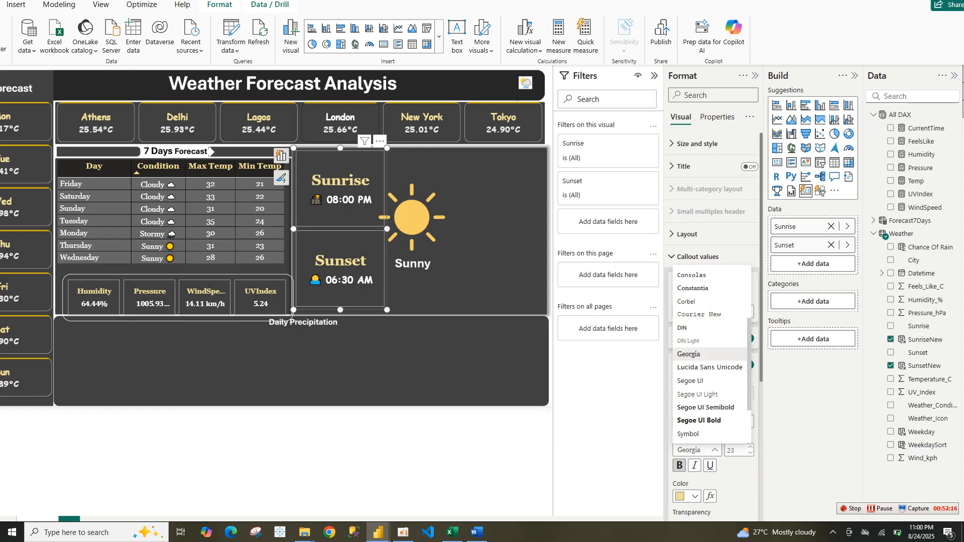
{"action": "scroll", "coordinate": [710, 358], "scroll_direction": "up", "scroll_amount": 3}
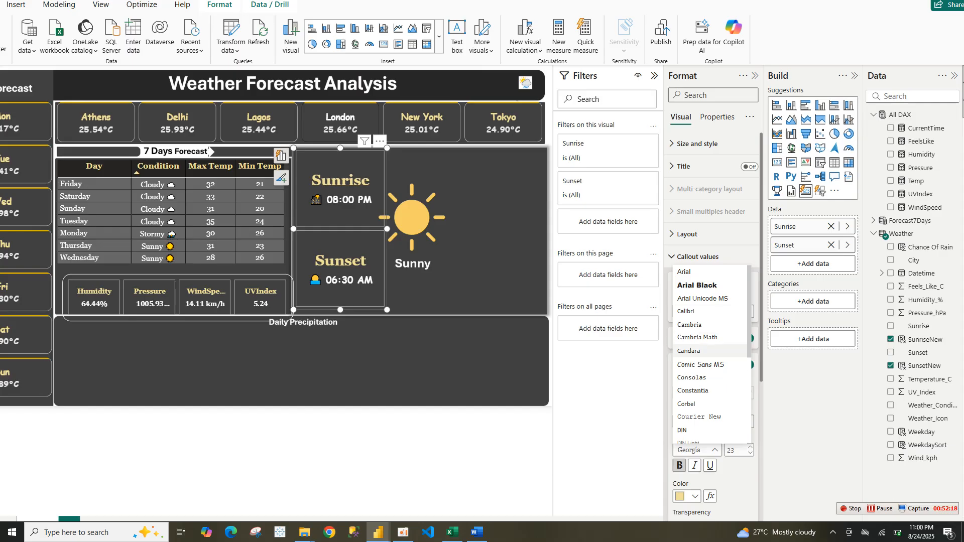
{"action": "left_click", "coordinate": [701, 364]}
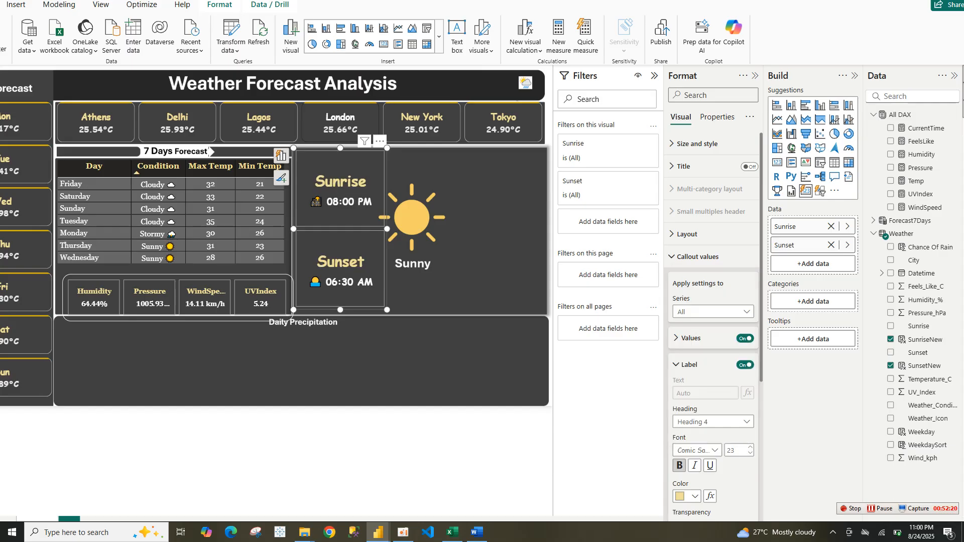
Turn on a white accent bar for the Sunrise and Sunset card tiles
{"action": "left_click", "coordinate": [690, 365]}
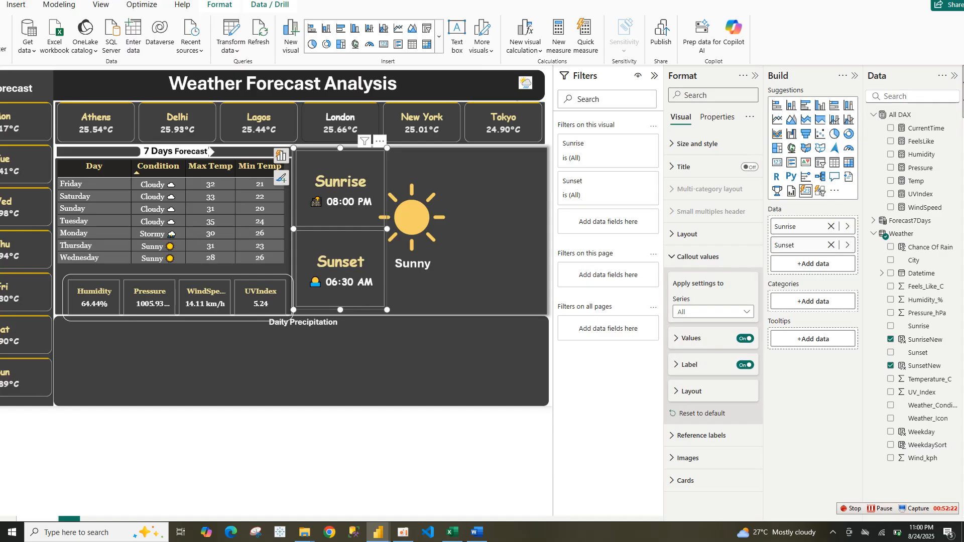
{"action": "left_click", "coordinate": [688, 234]}
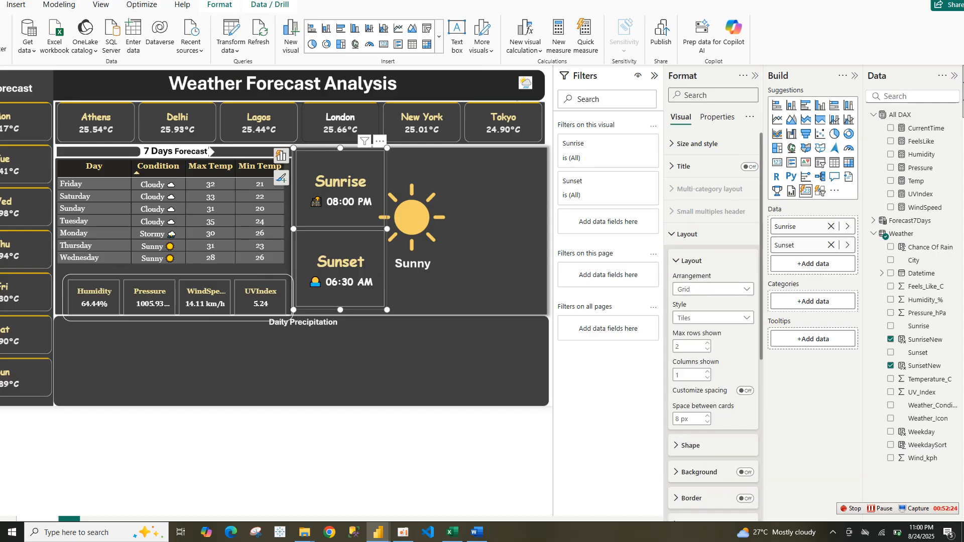
{"action": "left_click", "coordinate": [688, 234]}
{"action": "left_click", "coordinate": [698, 257]}
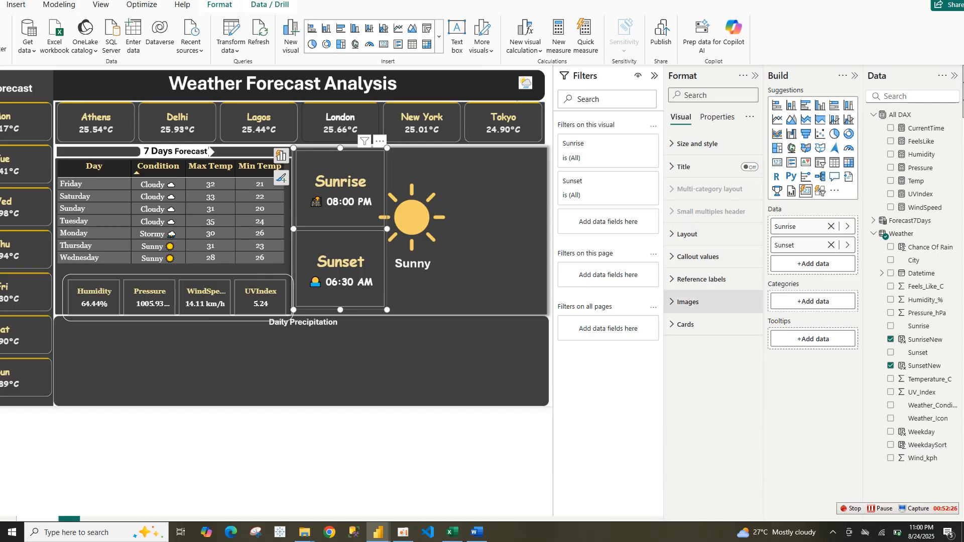
{"action": "left_click", "coordinate": [686, 324]}
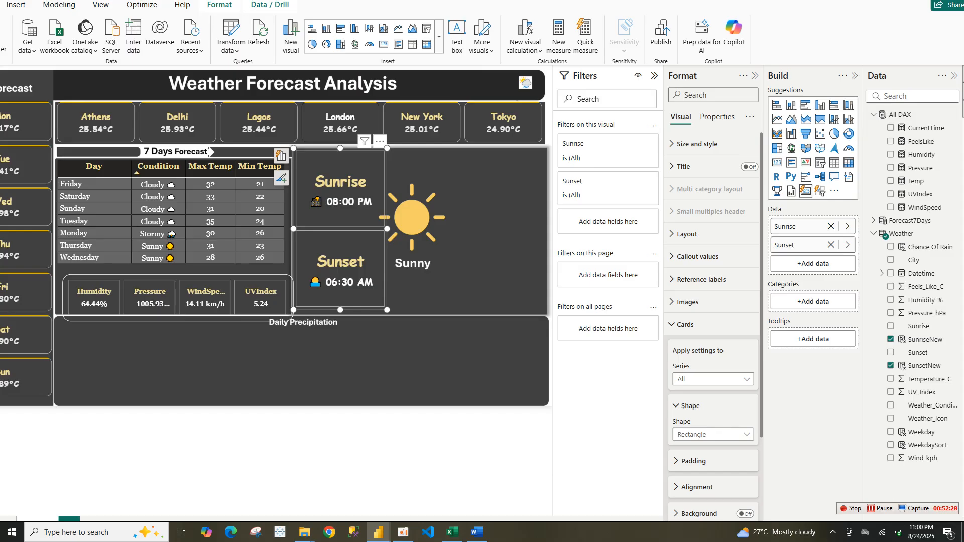
{"action": "scroll", "coordinate": [714, 352], "scroll_direction": "down", "scroll_amount": 3}
{"action": "left_click", "coordinate": [746, 418]}
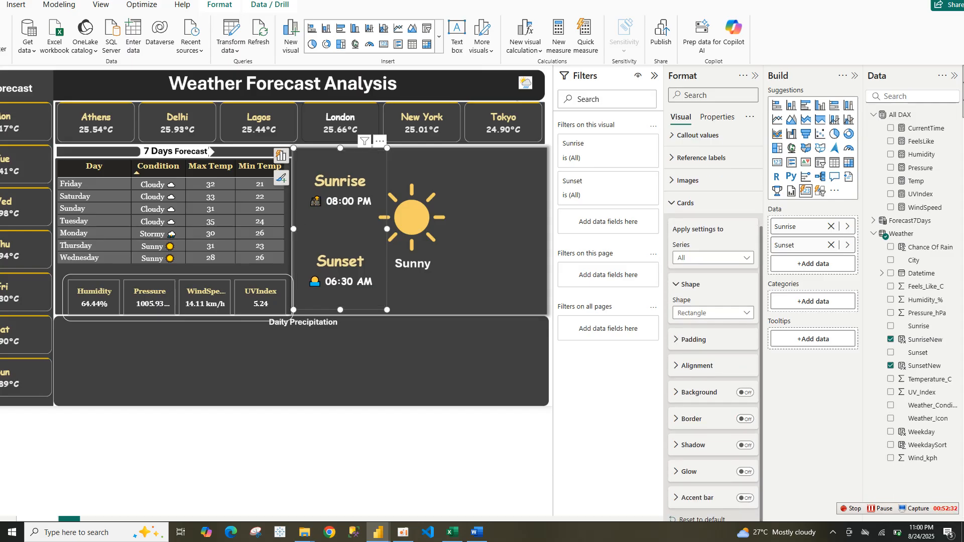
{"action": "left_click", "coordinate": [745, 499]}
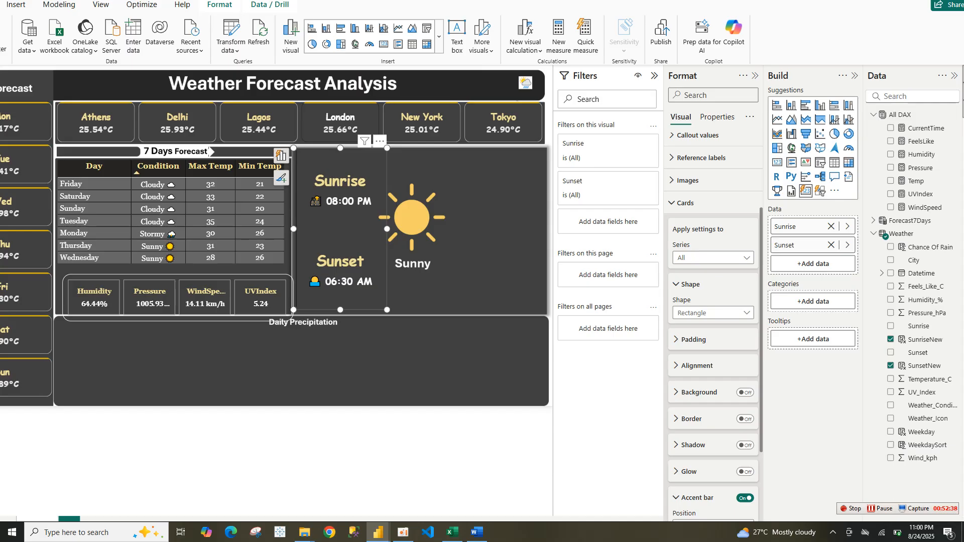
{"action": "scroll", "coordinate": [713, 326], "scroll_direction": "down", "scroll_amount": 3}
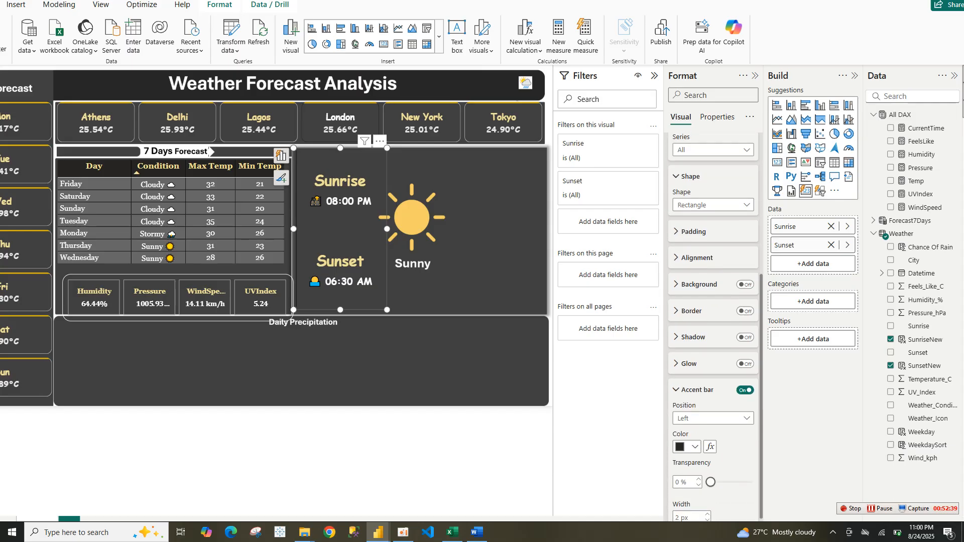
{"action": "left_click", "coordinate": [689, 447]}
{"action": "left_click", "coordinate": [688, 253]}
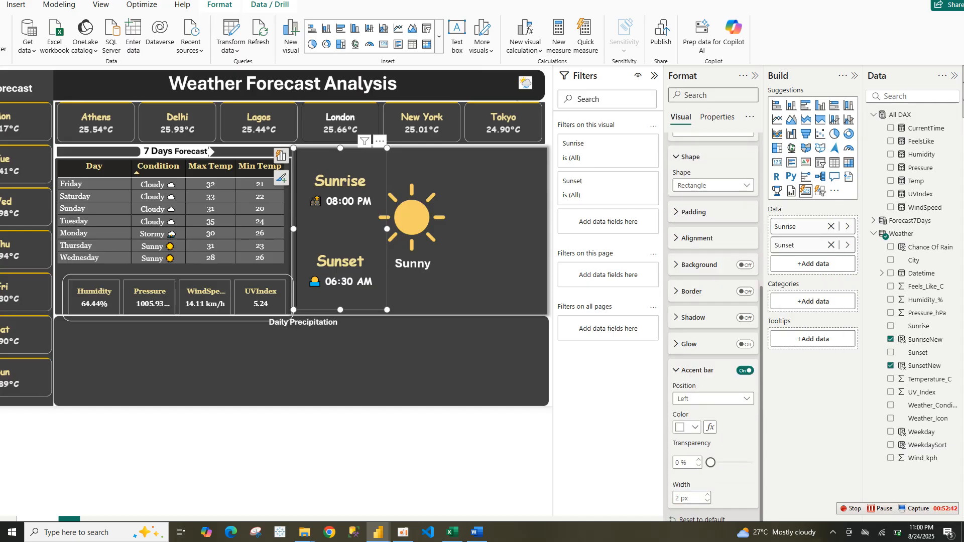
Place the accent bar at the top of the tiles and set its width to 4 px
{"action": "left_click", "coordinate": [713, 399]}
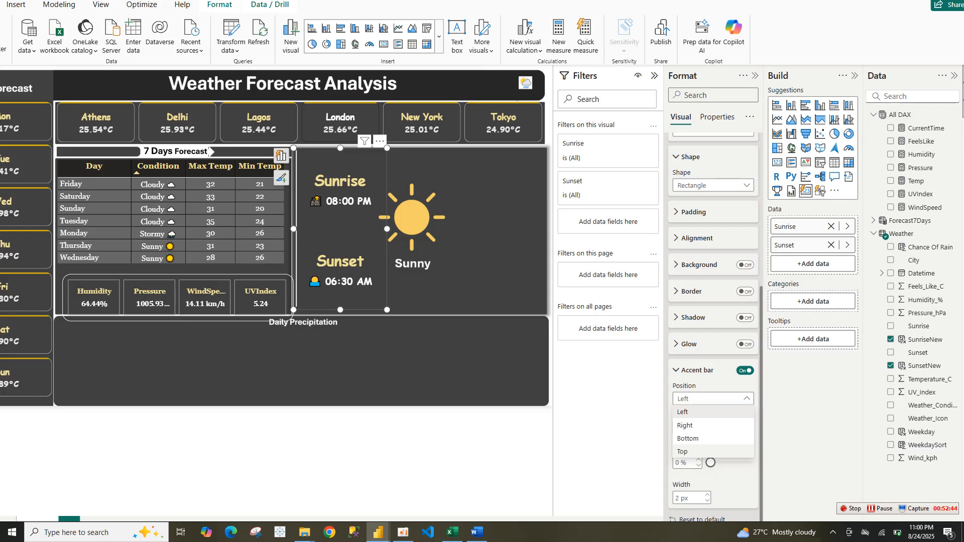
{"action": "left_click", "coordinate": [684, 452]}
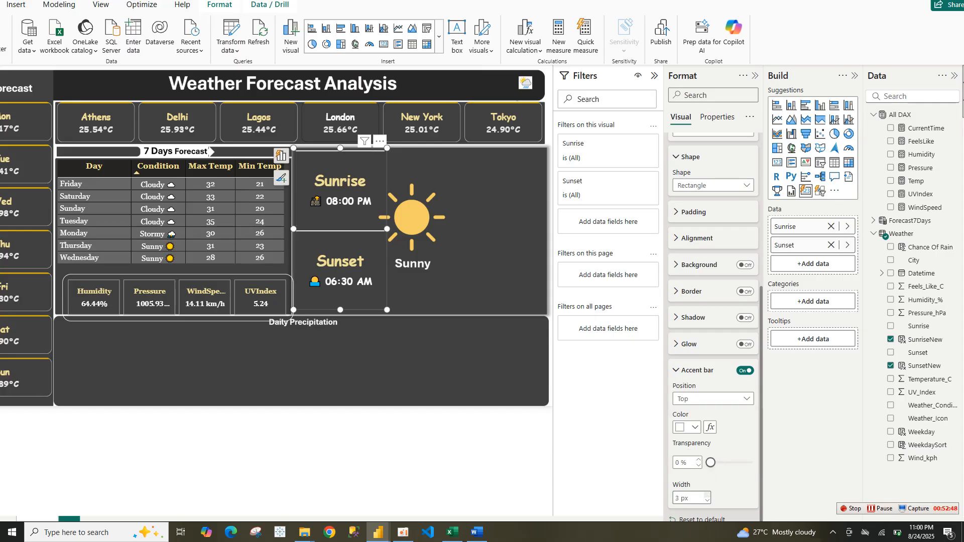
{"action": "left_click", "coordinate": [707, 495]}
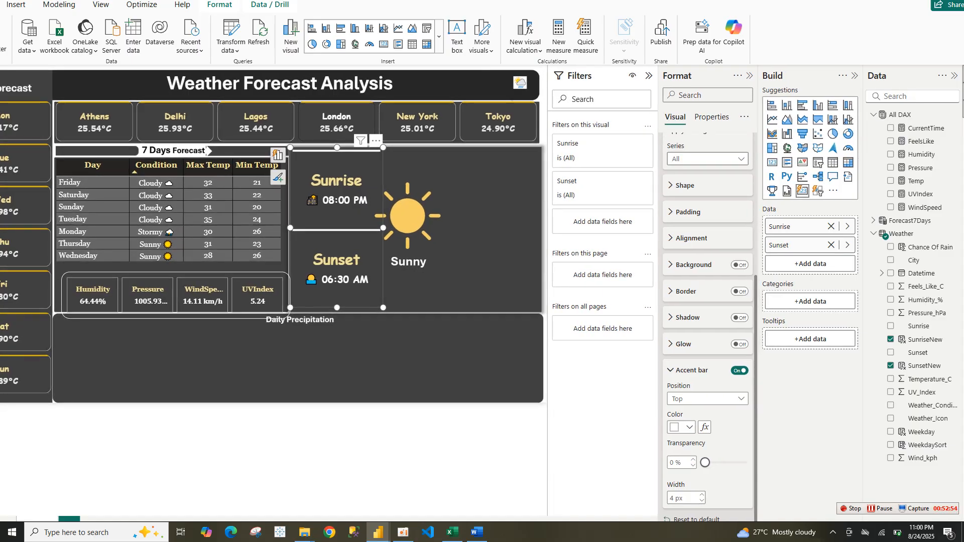
Change the Sunrise and Sunset tiles' shape to Rounded Rectangle
{"action": "left_click", "coordinate": [686, 186]}
{"action": "left_click", "coordinate": [707, 214]}
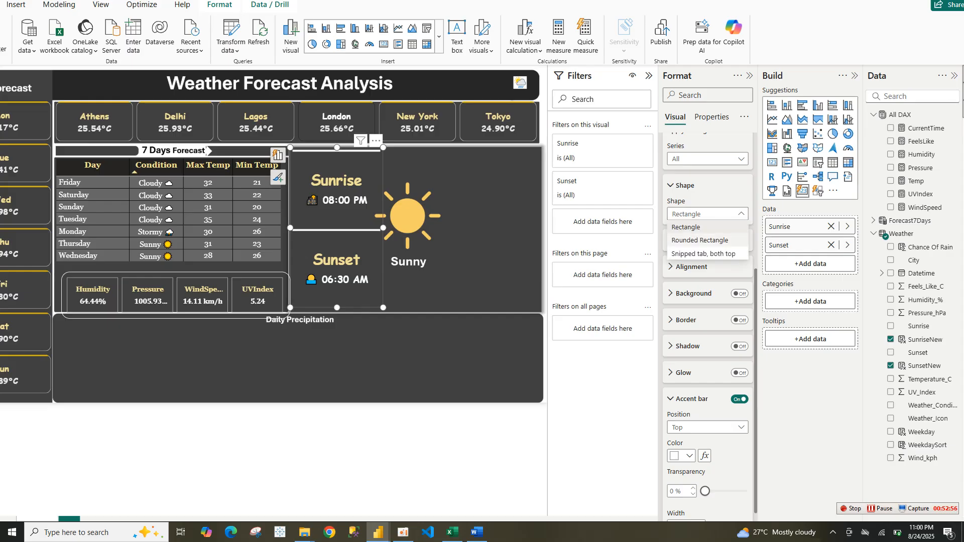
{"action": "left_click", "coordinate": [700, 240]}
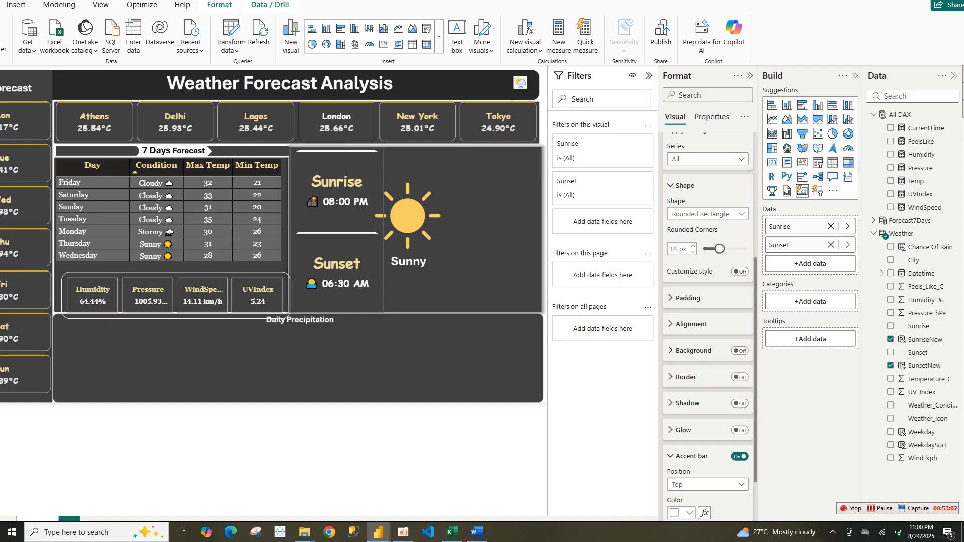
{"action": "key", "text": "Escape"}
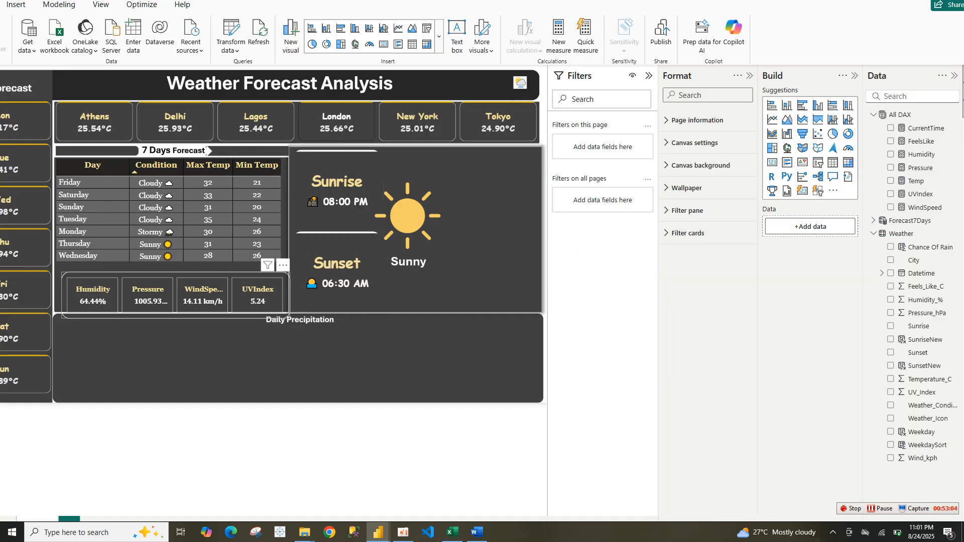
Nudge the Humidity, Pressure, WindSpeed and UVIndex card group slightly to realign it
{"action": "left_click", "coordinate": [171, 297]}
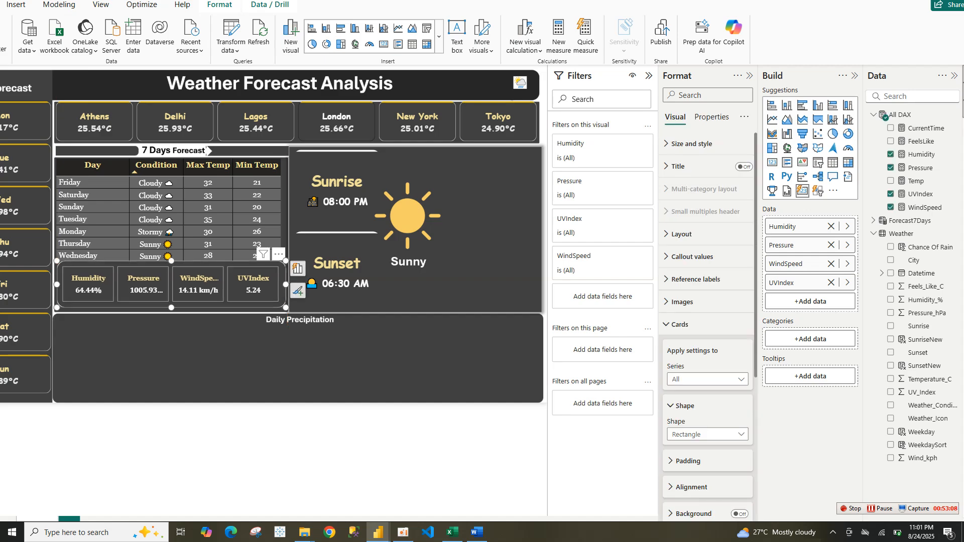
{"action": "key", "text": "Escape"}
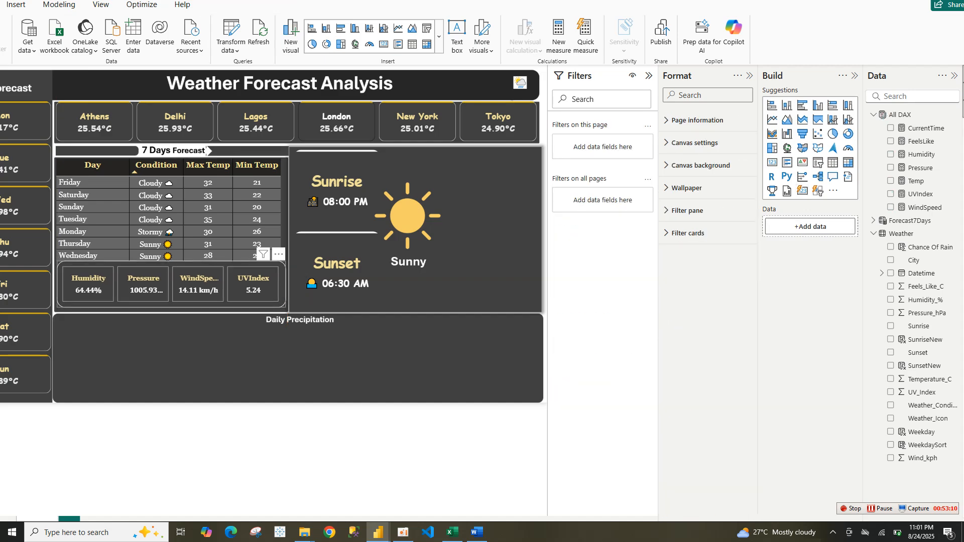
{"action": "left_click", "coordinate": [171, 289]}
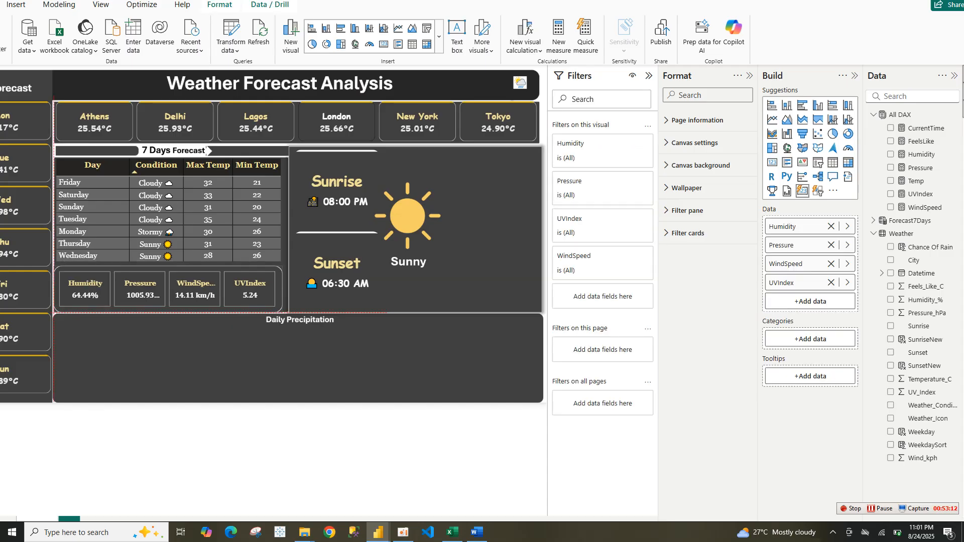
{"action": "left_click_drag", "start_coordinate": [171, 289], "coordinate": [171, 289]}
{"action": "key", "text": "Escape"}
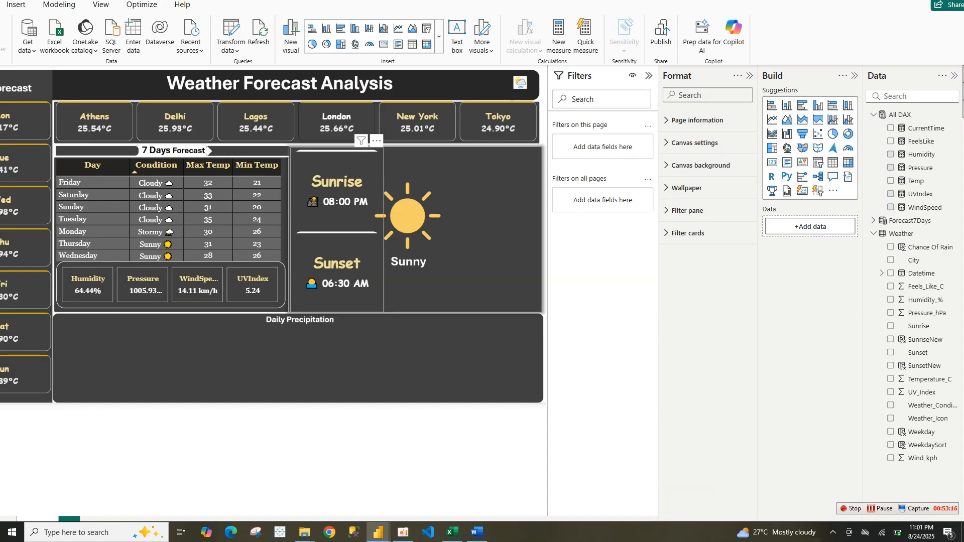
Nudge the Sunrise and Sunset card slightly up and left within the panel
{"action": "left_click_drag", "start_coordinate": [337, 231], "coordinate": [332, 228]}
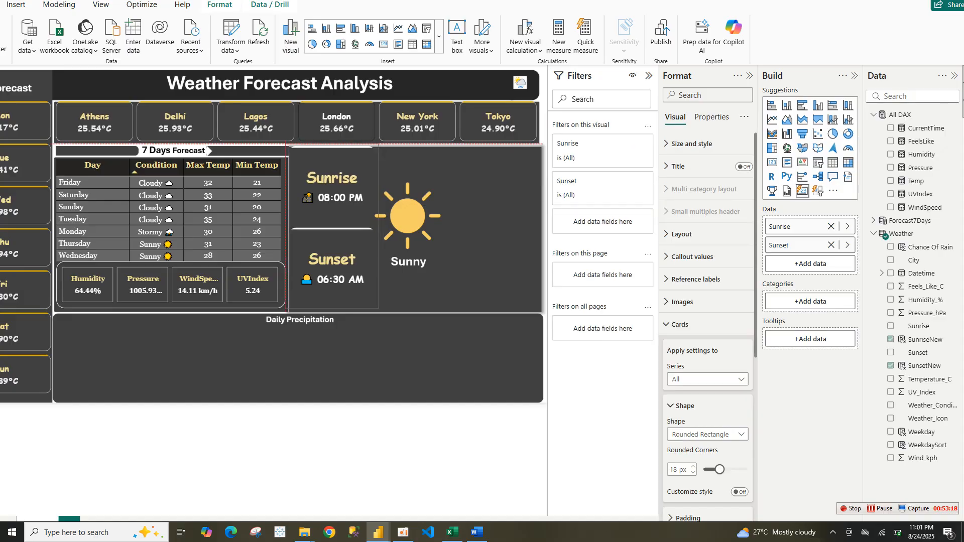
{"action": "key", "text": "Escape"}
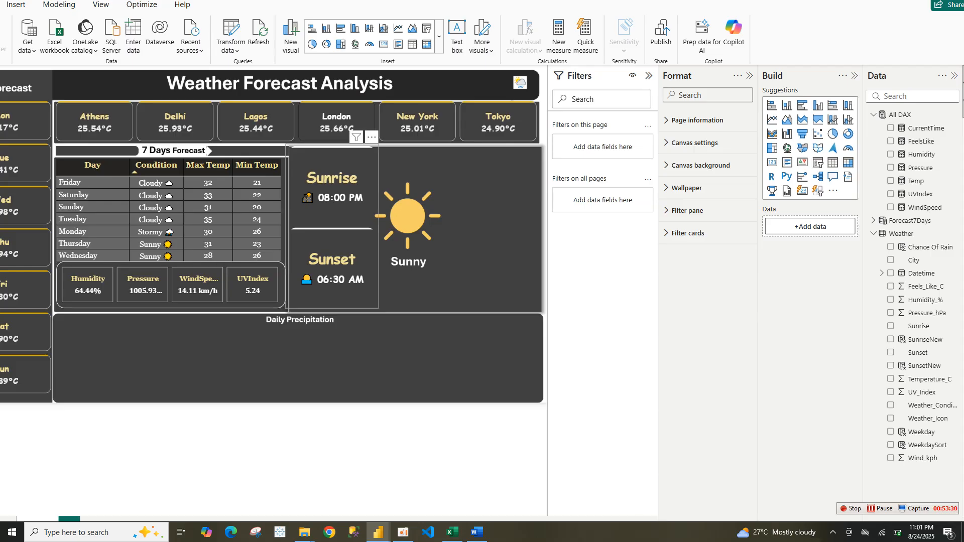
{"action": "left_click", "coordinate": [332, 226]}
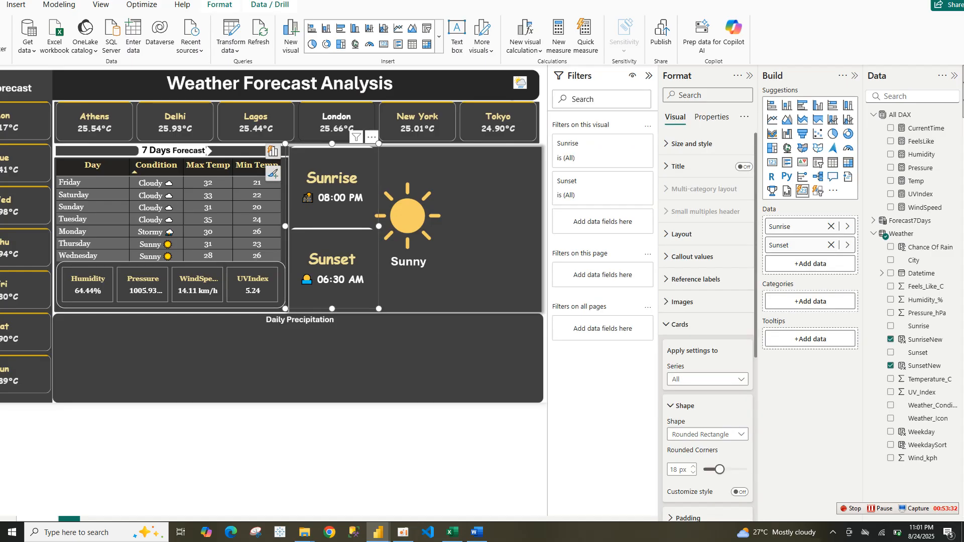
{"action": "left_click", "coordinate": [649, 76]}
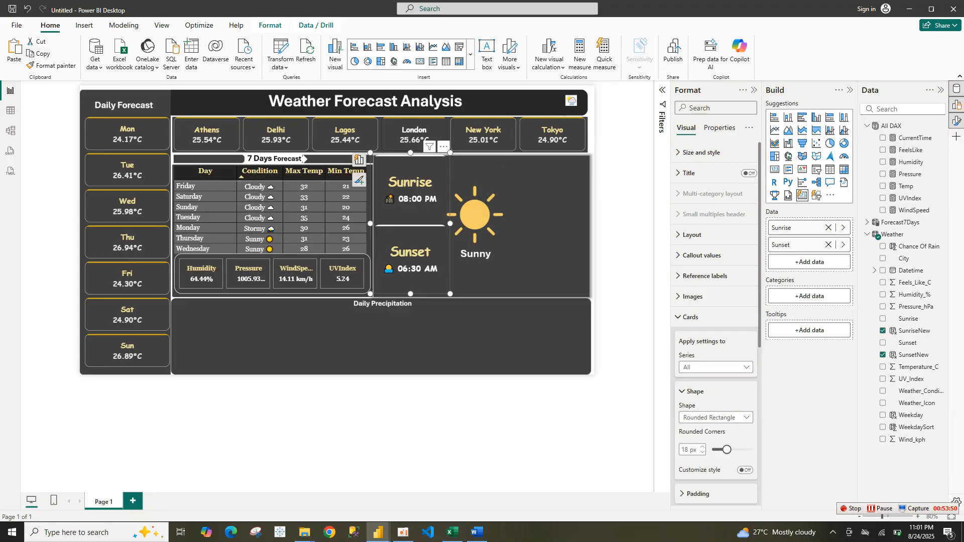
Duplicate the Sunrise and Sunset card into the empty space right of the sun icon
{"action": "left_click_drag", "start_coordinate": [411, 227], "coordinate": [550, 234]}
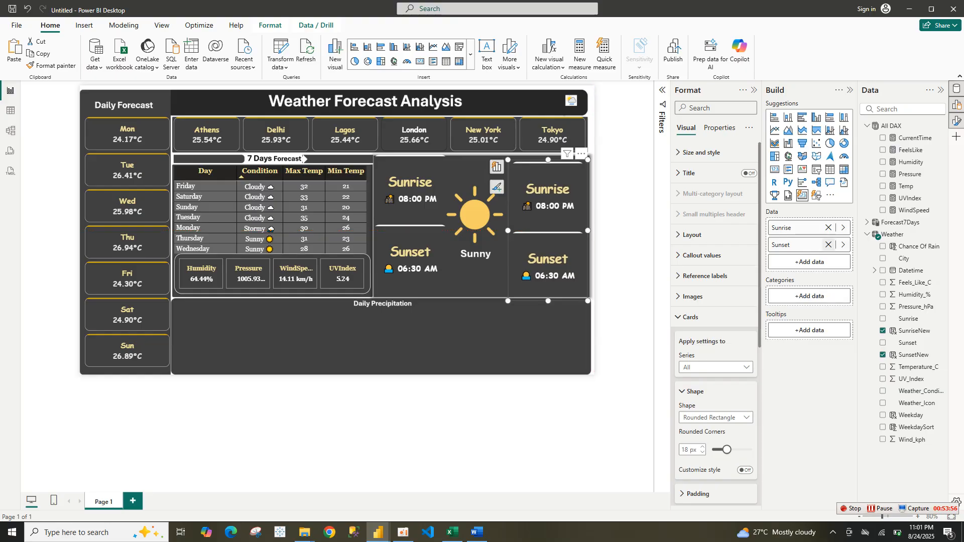
Replace the copy's fields with the Temp measure and shrink it to a small tile at the panel's top right
{"action": "left_click", "coordinate": [828, 245]}
{"action": "left_click", "coordinate": [829, 228]}
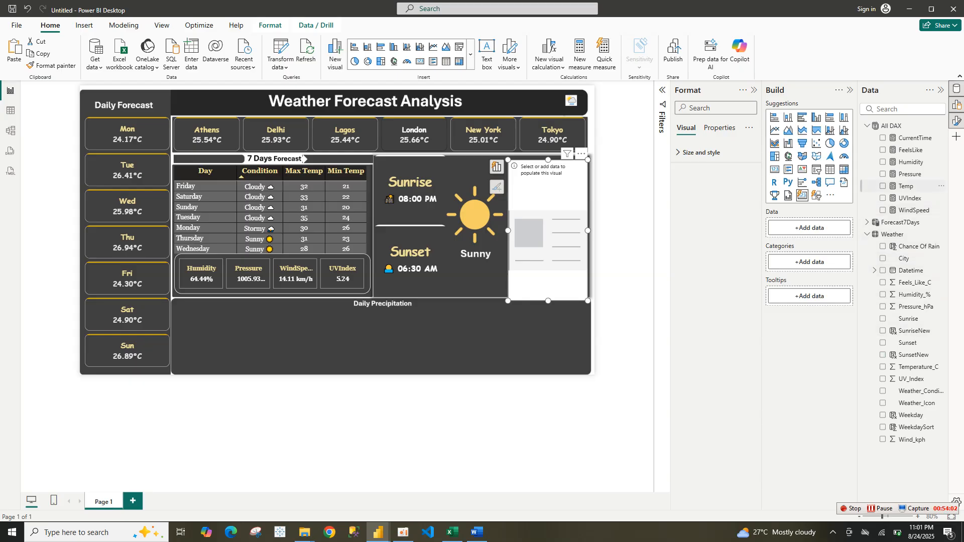
{"action": "left_click", "coordinate": [883, 186]}
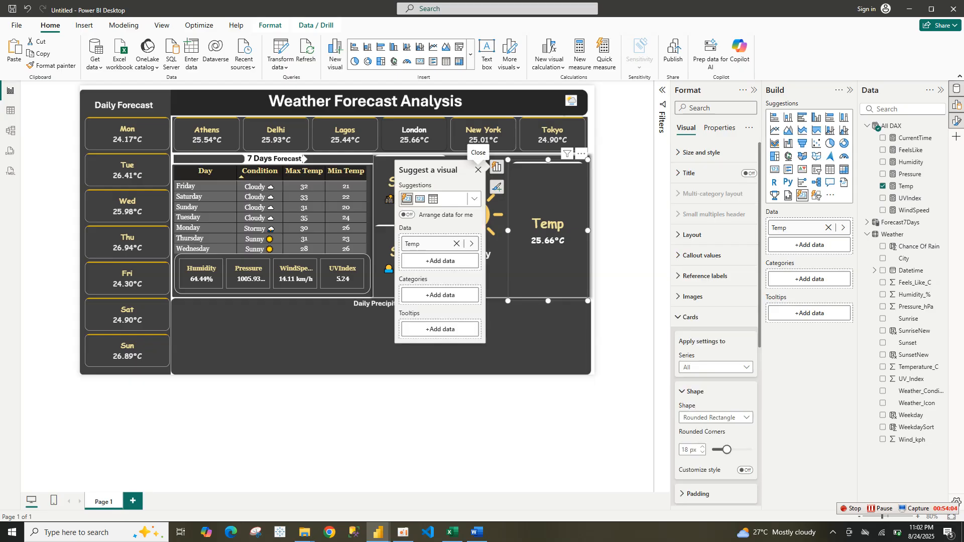
{"action": "left_click_drag", "start_coordinate": [588, 301], "coordinate": [582, 211]}
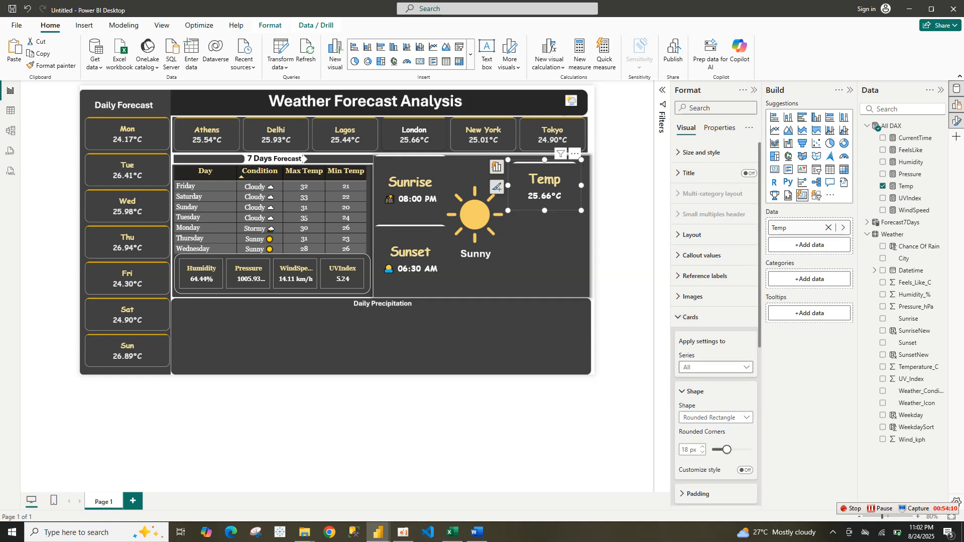
Turn off the category label on the Temp card
{"action": "left_click", "coordinate": [690, 317]}
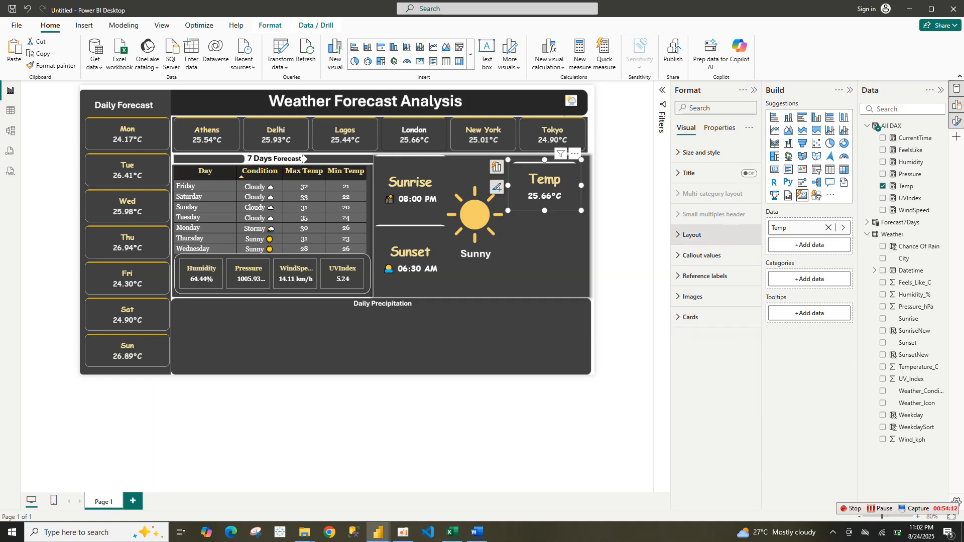
{"action": "left_click", "coordinate": [702, 255]}
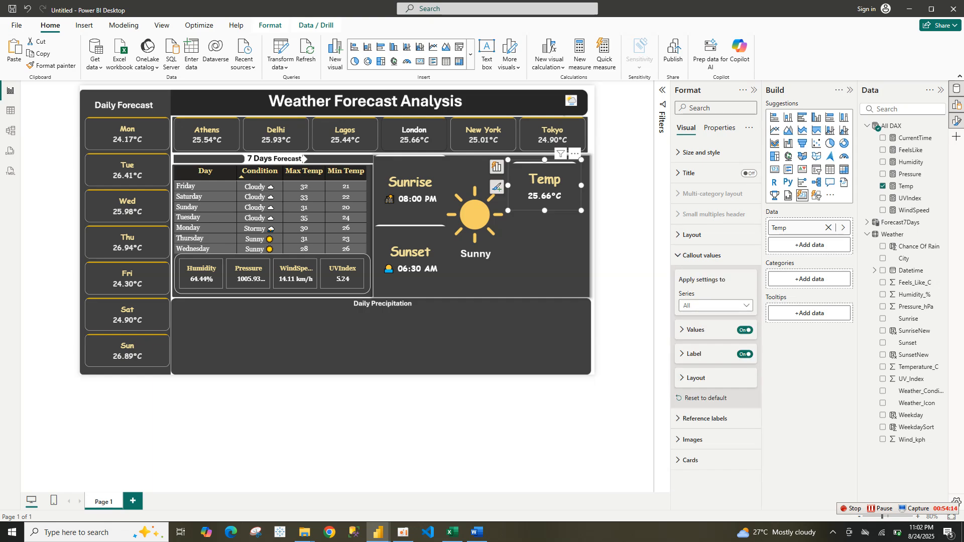
{"action": "left_click", "coordinate": [746, 354]}
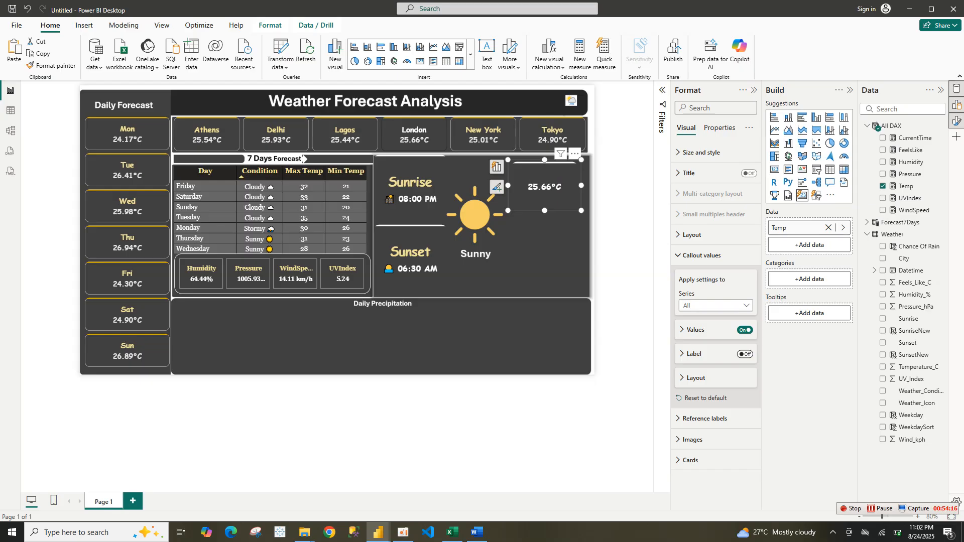
Set the Temp card's value font size to 41 and widen the card leftward to fit it
{"action": "left_click", "coordinate": [696, 330]}
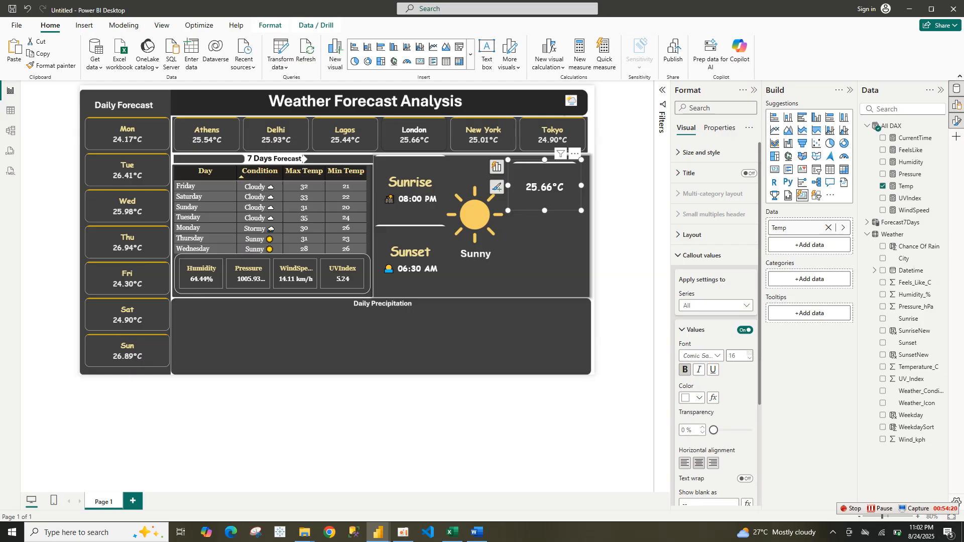
{"action": "key", "text": "Up"}
{"action": "type", "text": "41"}
{"action": "key", "text": "Return"}
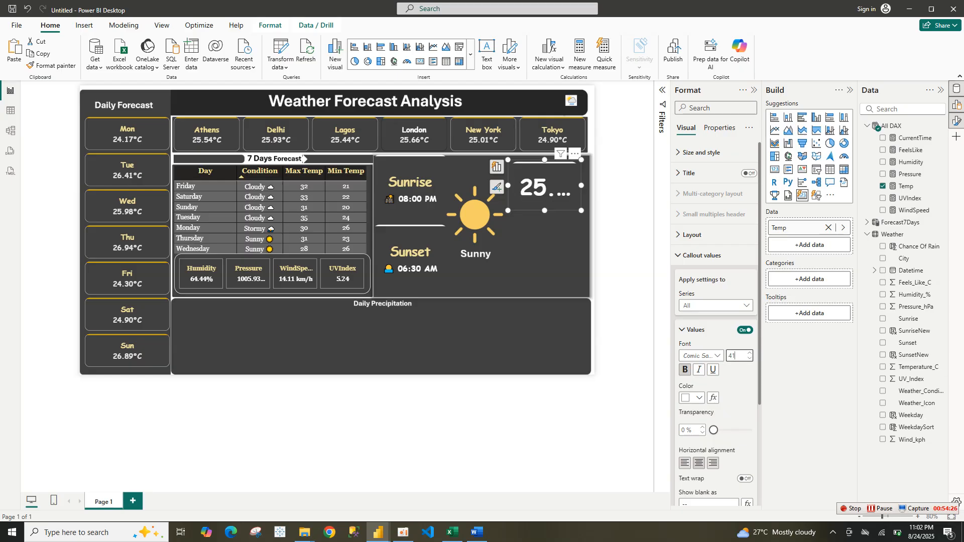
{"action": "left_click_drag", "start_coordinate": [508, 160], "coordinate": [457, 153]}
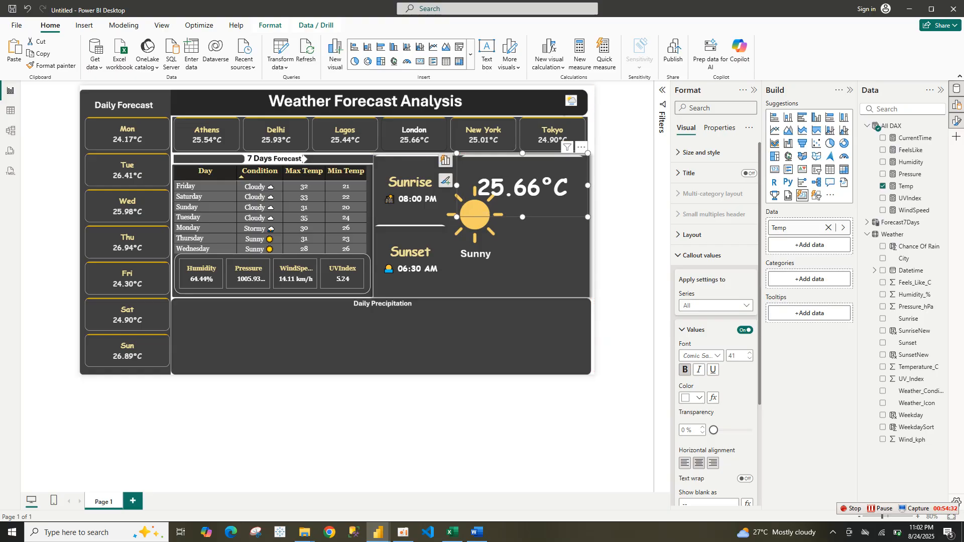
Turn off the accent bar on the Temp card
{"action": "scroll", "coordinate": [716, 324], "scroll_direction": "down", "scroll_amount": 3}
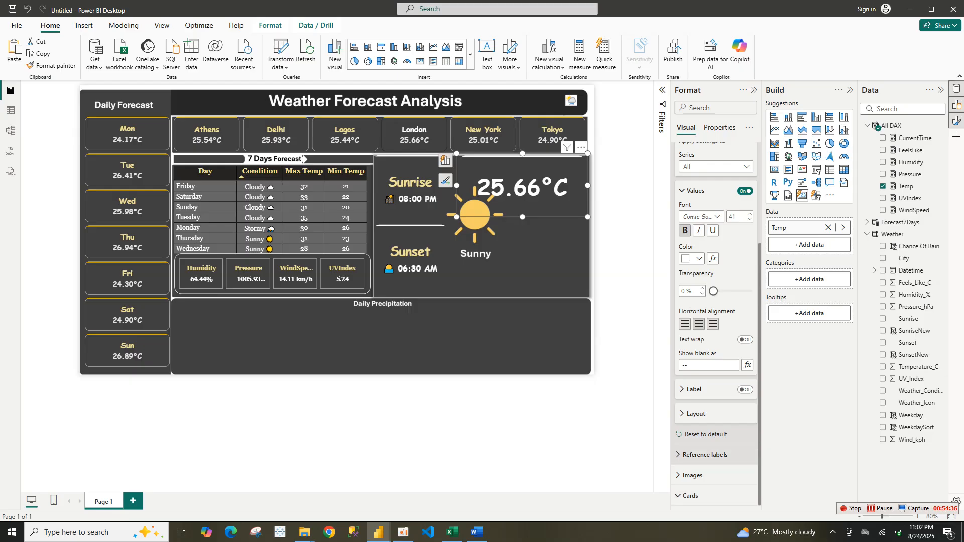
{"action": "left_click", "coordinate": [691, 495]}
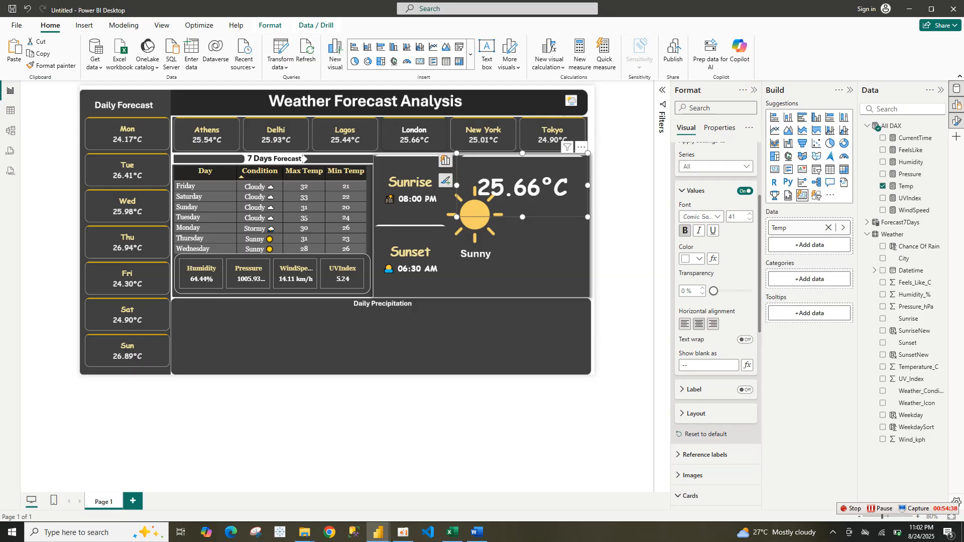
{"action": "scroll", "coordinate": [716, 324], "scroll_direction": "down", "scroll_amount": 8}
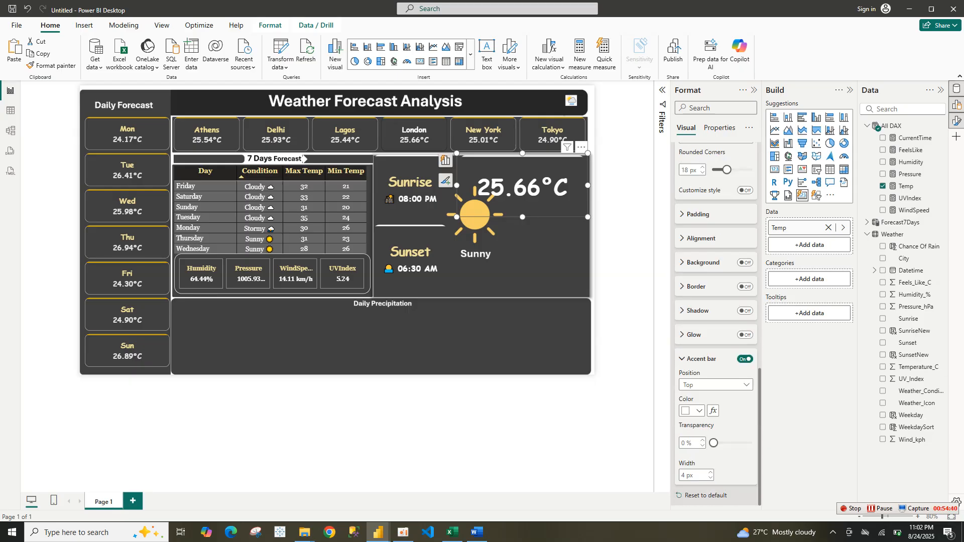
{"action": "left_click", "coordinate": [745, 359]}
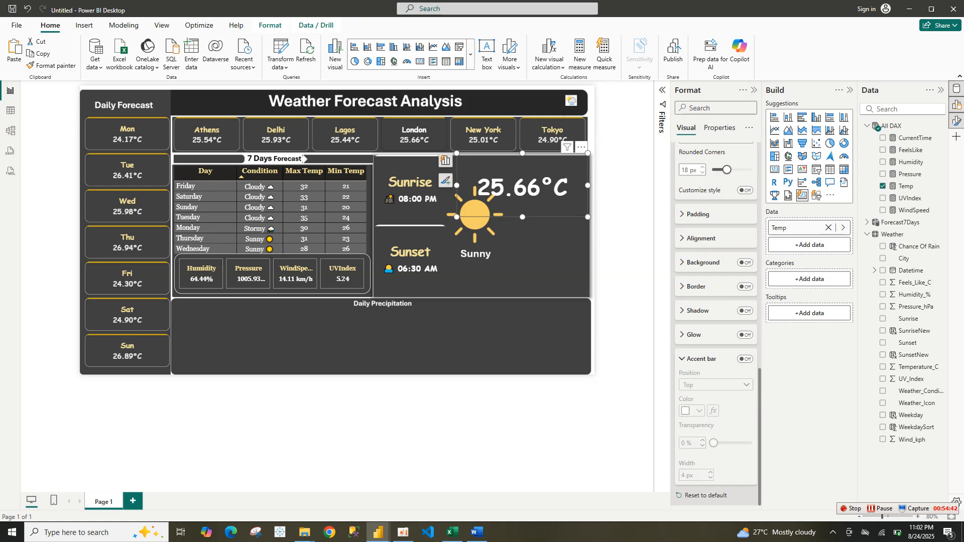
{"action": "scroll", "coordinate": [716, 324], "scroll_direction": "up", "scroll_amount": 10}
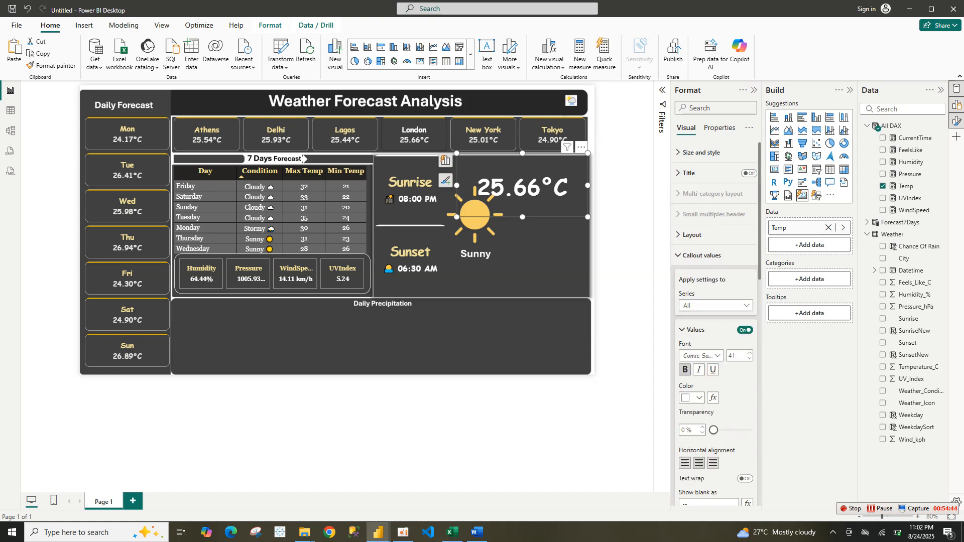
Move the Temp card up into the top-right corner of the sun panel
{"action": "mouse_move", "coordinate": [522, 185]}
{"action": "left_mouse_down"}
{"action": "mouse_move", "coordinate": [522, 177]}
{"action": "mouse_move", "coordinate": [529, 185]}
{"action": "left_mouse_up"}
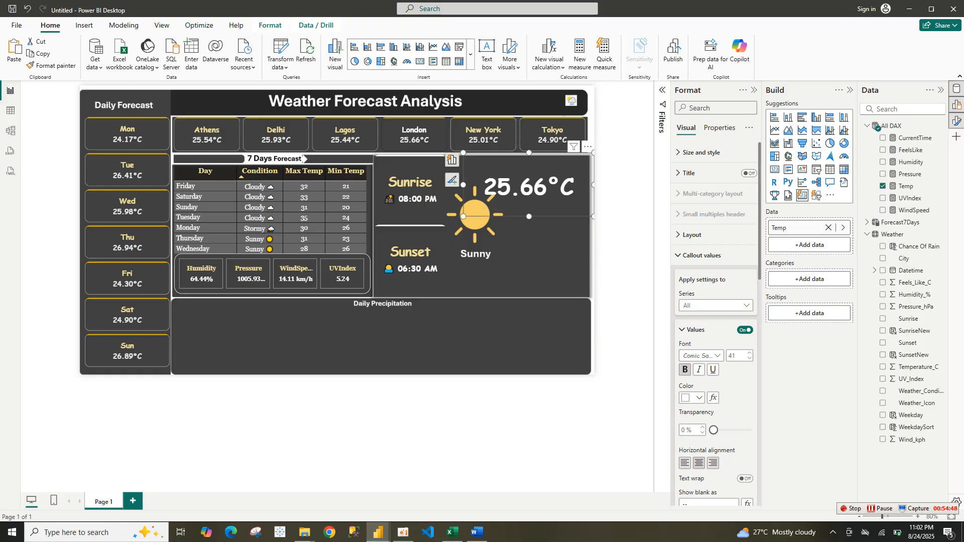
{"action": "left_click_drag", "start_coordinate": [463, 217], "coordinate": [468, 207]}
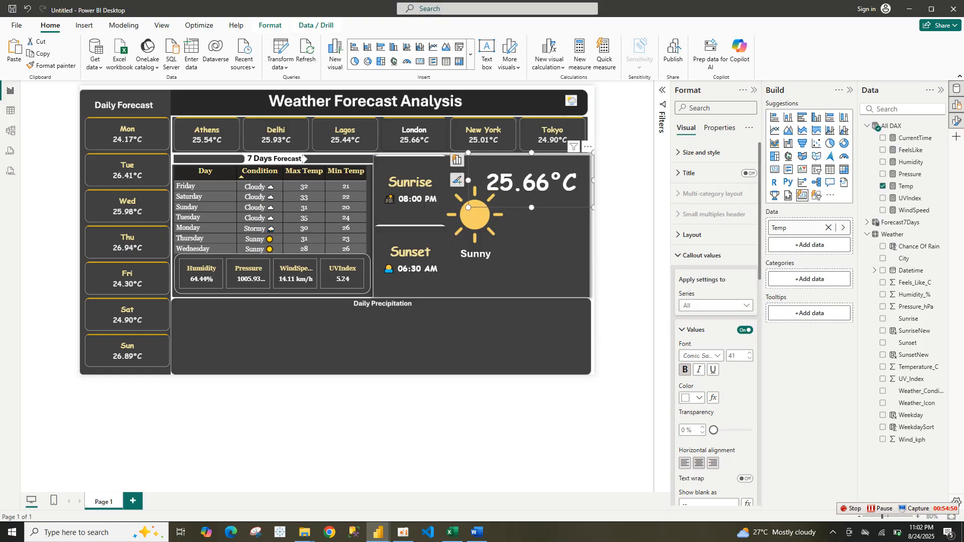
{"action": "left_click", "coordinate": [623, 236]}
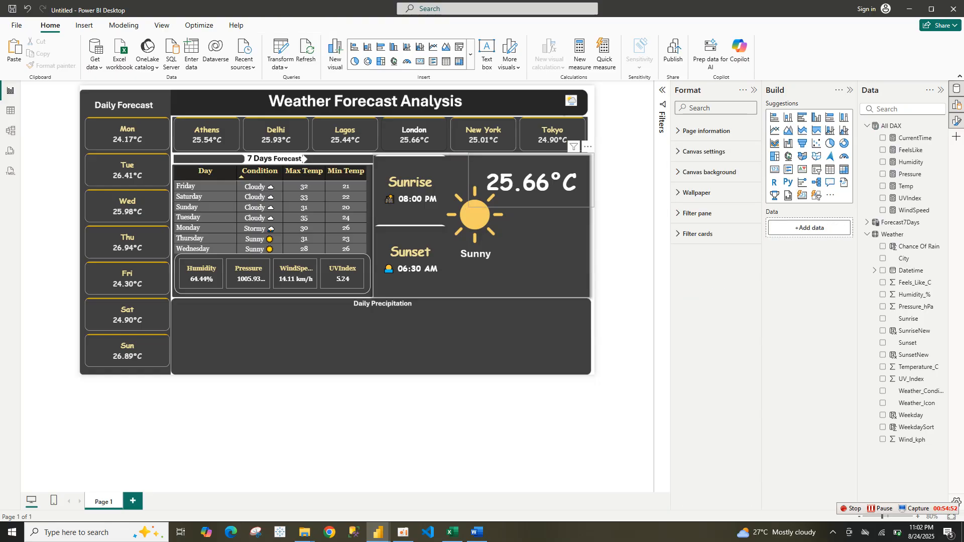
{"action": "mouse_move", "coordinate": [531, 183]}
{"action": "left_mouse_down"}
{"action": "mouse_move", "coordinate": [526, 164]}
{"action": "mouse_move", "coordinate": [538, 154]}
{"action": "mouse_move", "coordinate": [525, 176]}
{"action": "left_mouse_up"}
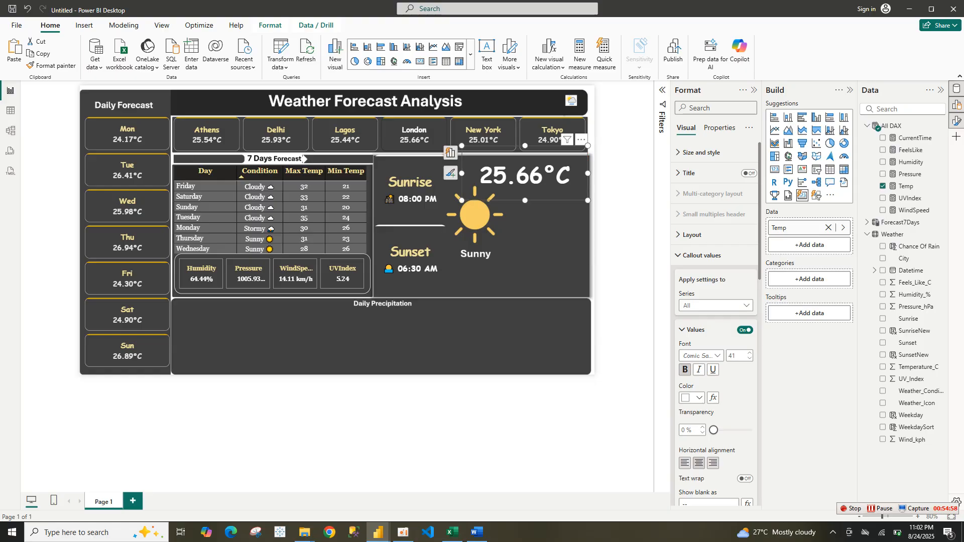
{"action": "left_click", "coordinate": [624, 216]}
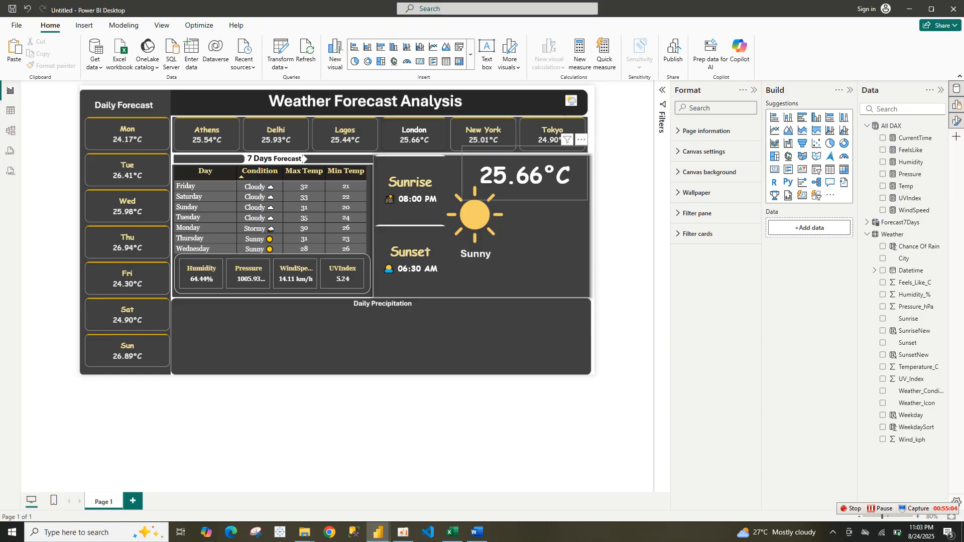
Copy the Temp card and paste a duplicate onto the panel
{"action": "left_click", "coordinate": [524, 176]}
{"action": "left_click", "coordinate": [50, 66]}
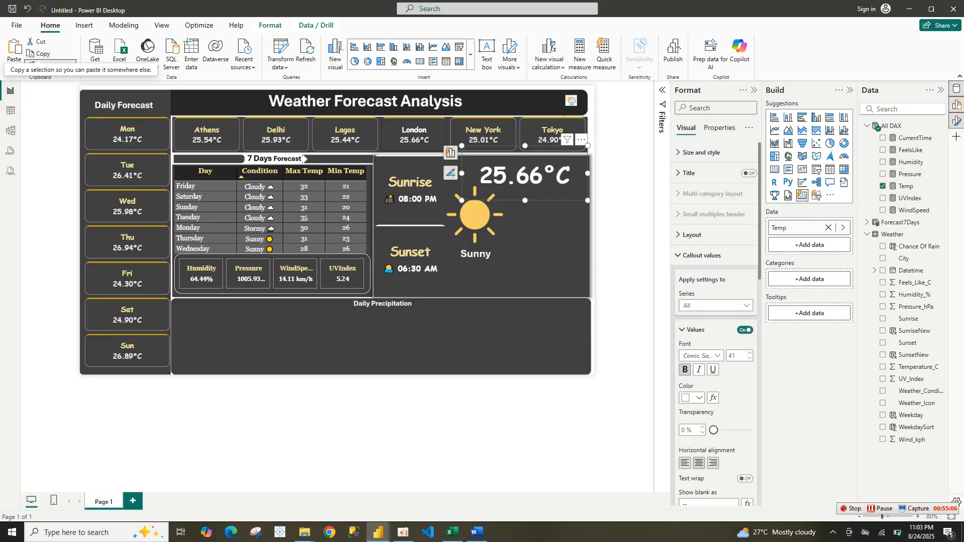
{"action": "key", "text": "ctrl+v"}
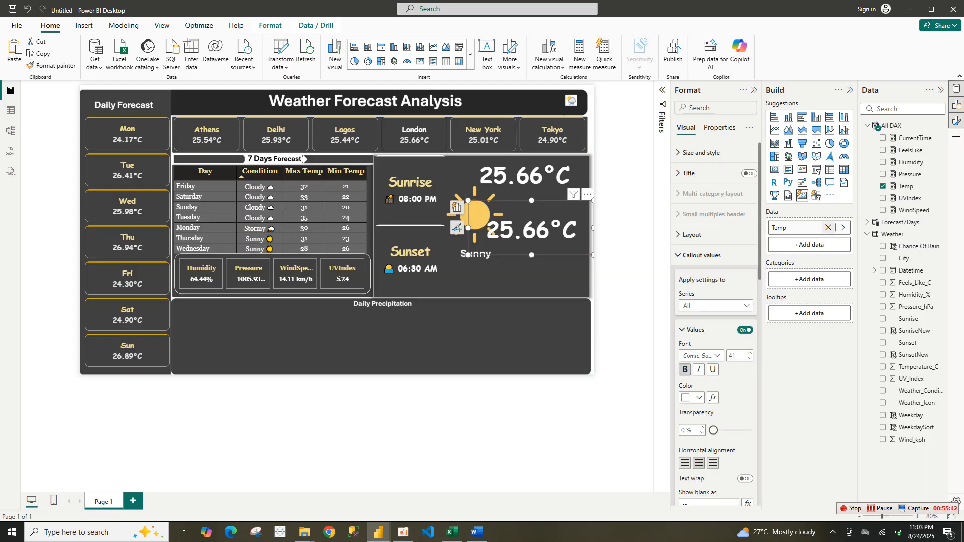
Replace the duplicate card's field with the CurrentTime measure from the All DAX table
{"action": "left_click", "coordinate": [829, 227]}
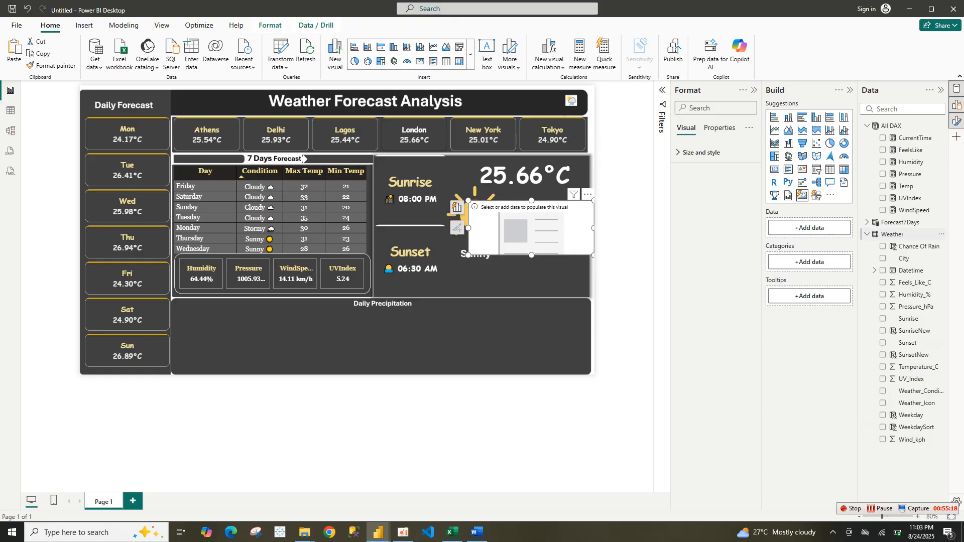
{"action": "left_click", "coordinate": [892, 234]}
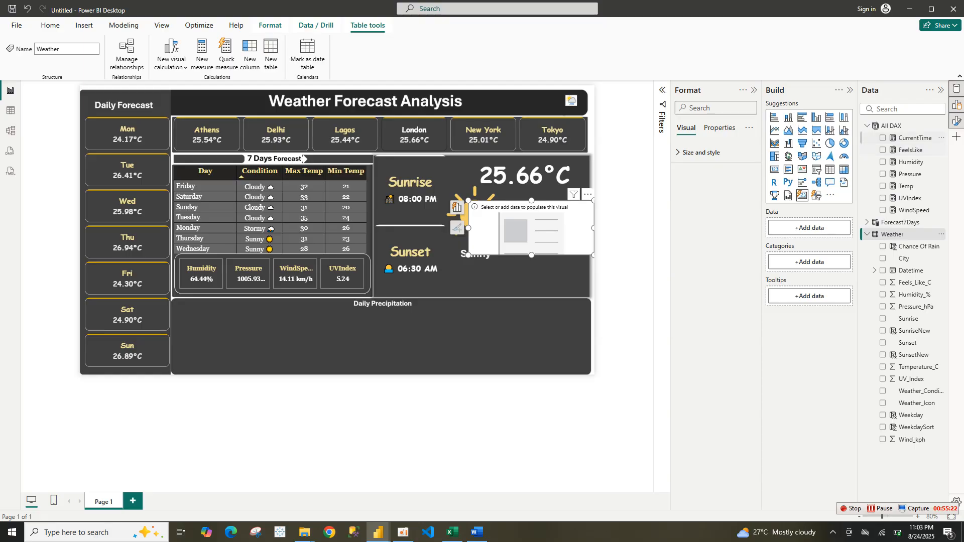
{"action": "left_click_drag", "start_coordinate": [915, 138], "coordinate": [804, 230]}
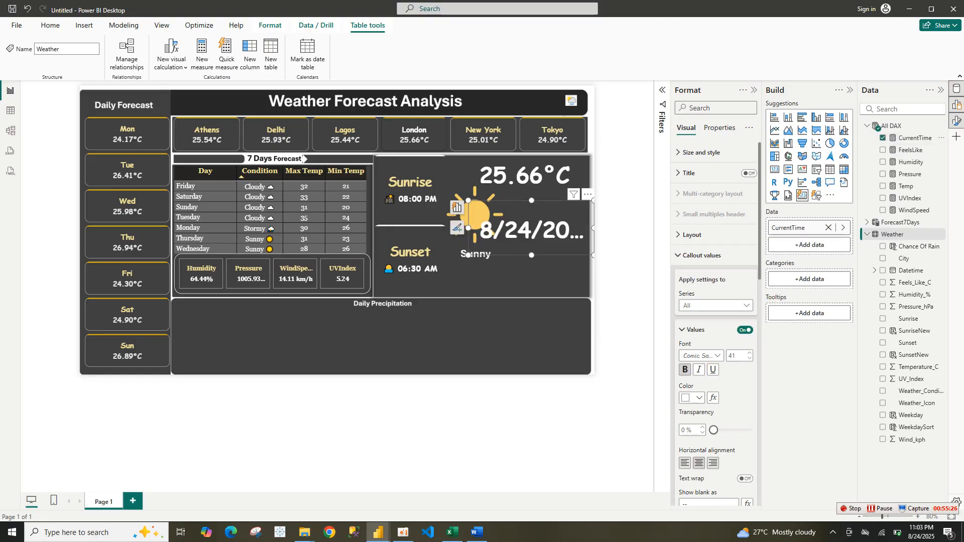
{"action": "left_click_drag", "start_coordinate": [468, 255], "coordinate": [450, 261]}
Set the CurrentTime card's value font size to 14 and its colour to the light yellow recent colour
{"action": "double_click", "coordinate": [733, 355]}
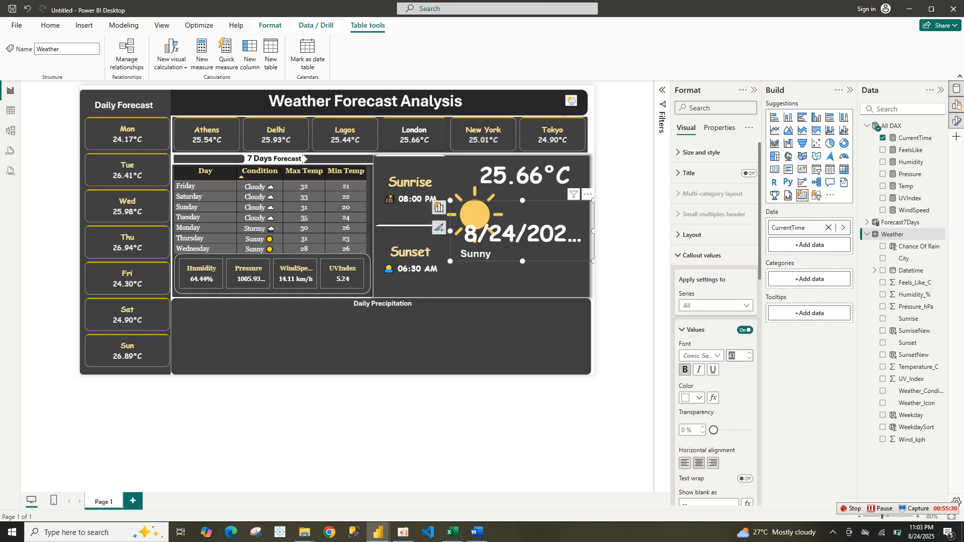
{"action": "type", "text": "14"}
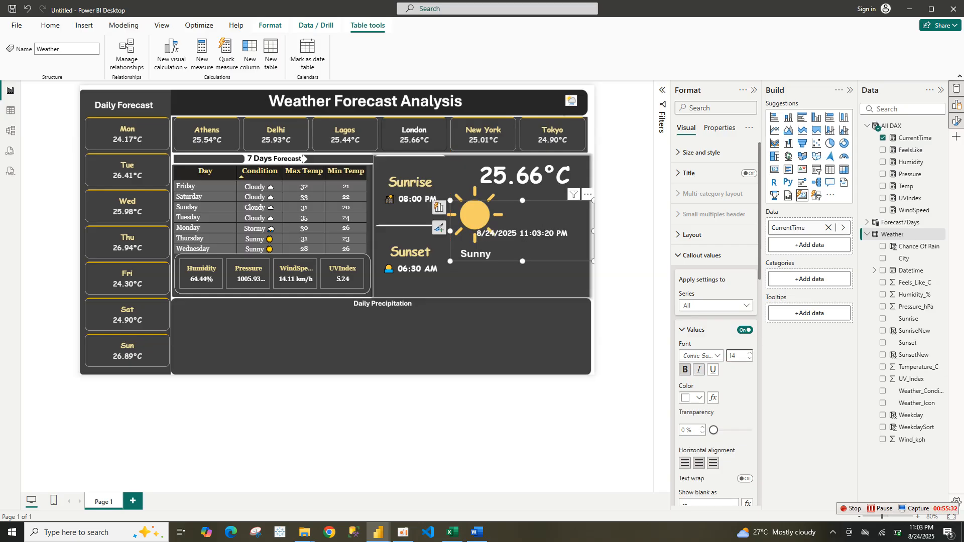
{"action": "left_click", "coordinate": [693, 397]}
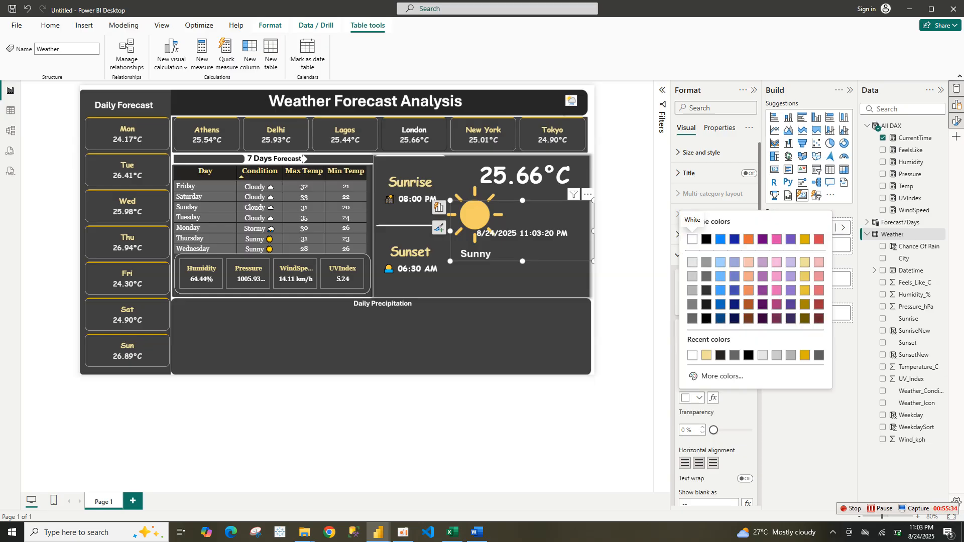
{"action": "left_click", "coordinate": [706, 355]}
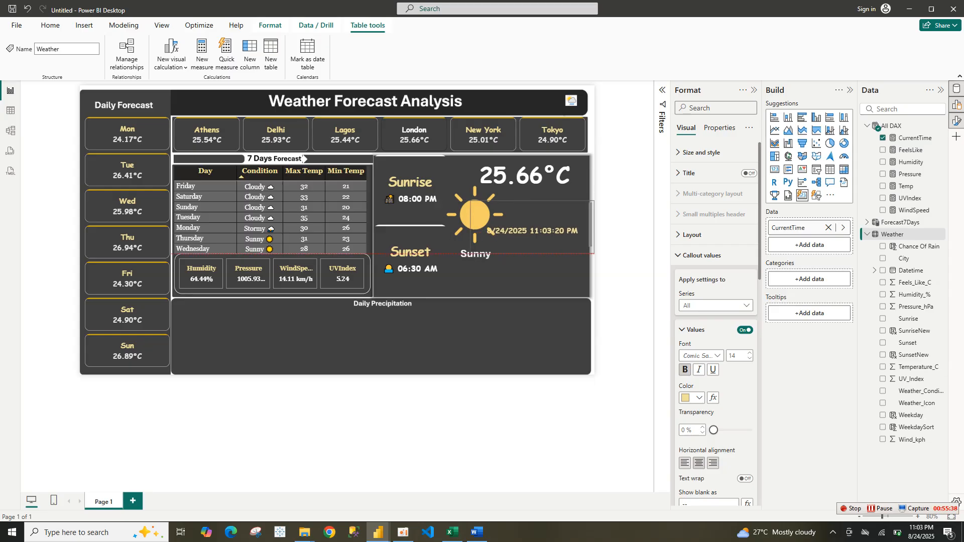
Move the CurrentTime card below the Sunny label at the bottom of the panel
{"action": "left_click_drag", "start_coordinate": [502, 231], "coordinate": [487, 283]}
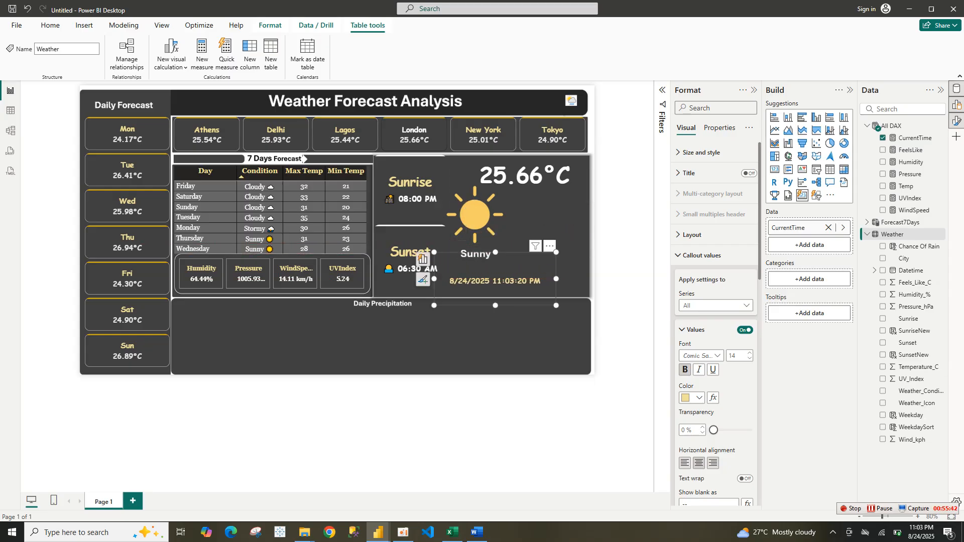
{"action": "key", "text": "Escape"}
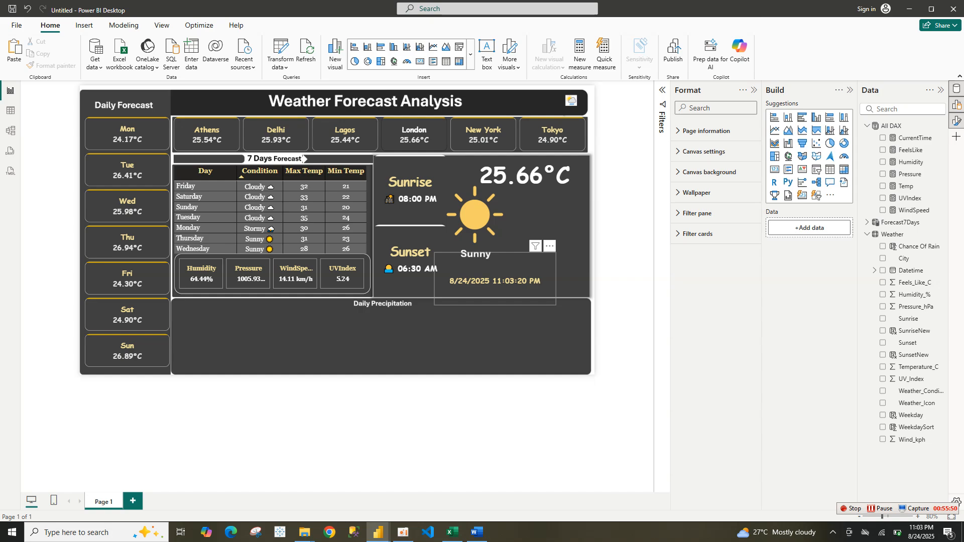
Duplicate the date card, swap its field for City, and shrink it into a small tile right of Sunny
{"action": "left_click", "coordinate": [494, 279]}
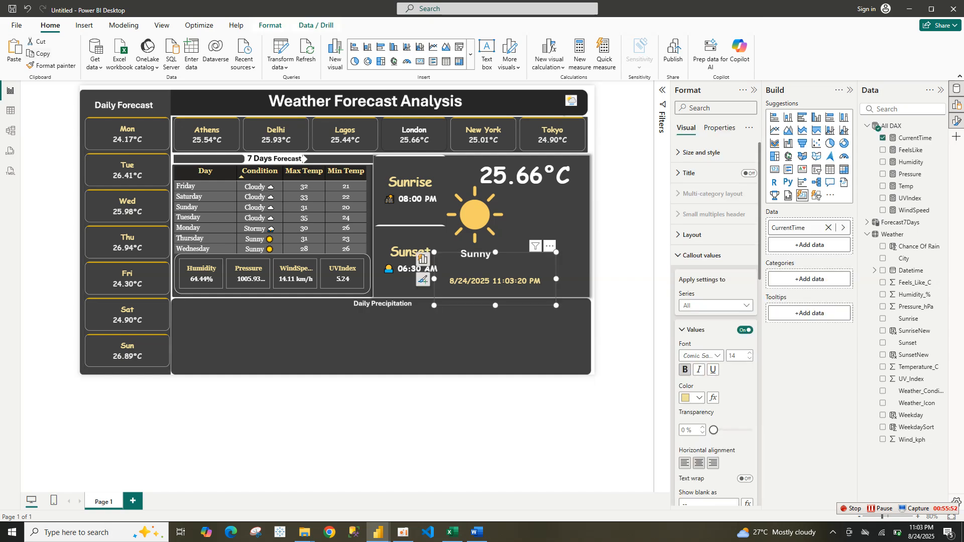
{"action": "key", "text": "ctrl+v"}
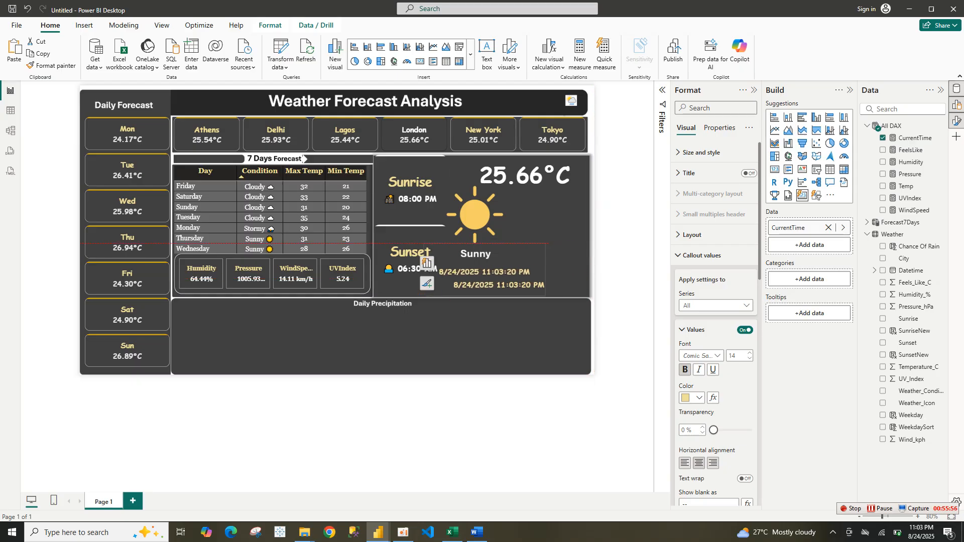
{"action": "left_click_drag", "start_coordinate": [482, 272], "coordinate": [531, 265]}
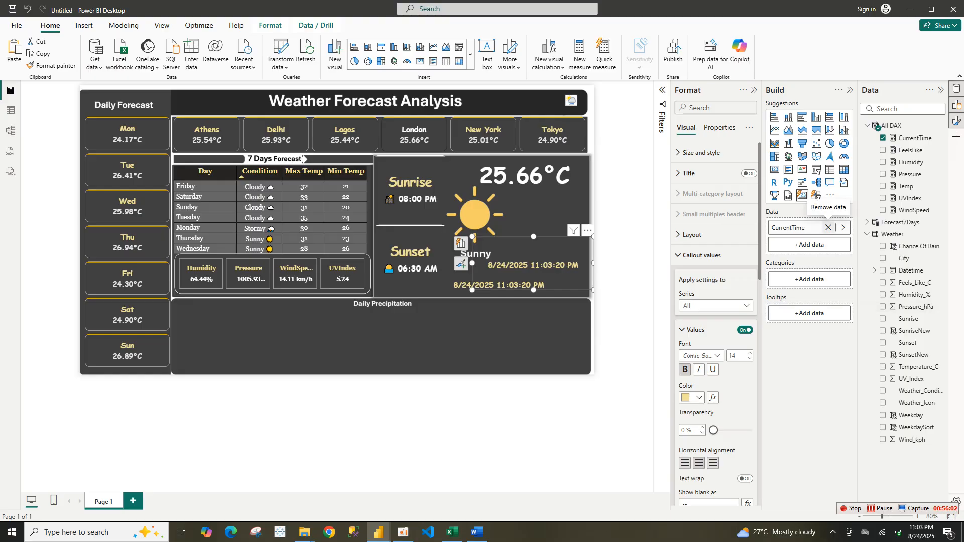
{"action": "left_click", "coordinate": [828, 227]}
{"action": "left_click", "coordinate": [883, 259]}
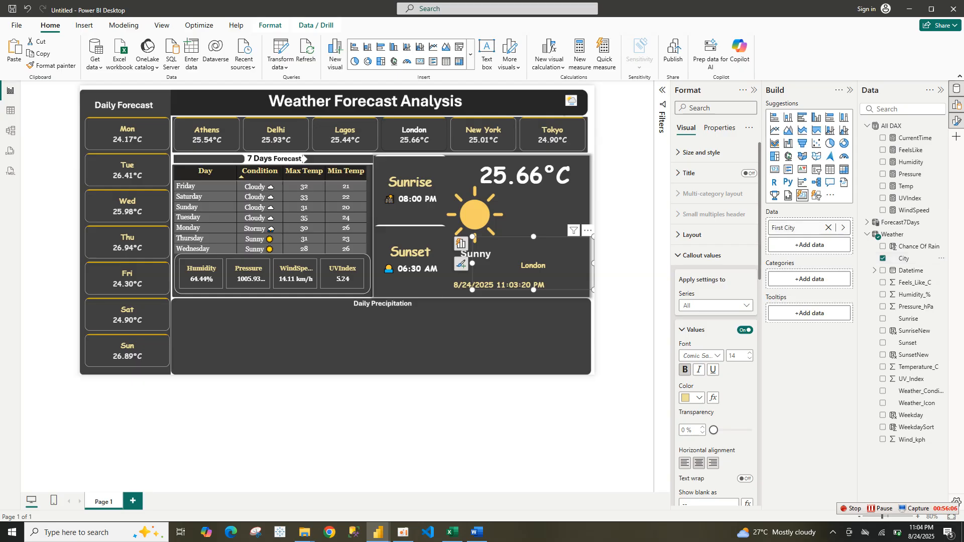
{"action": "left_click_drag", "start_coordinate": [593, 290], "coordinate": [565, 273]}
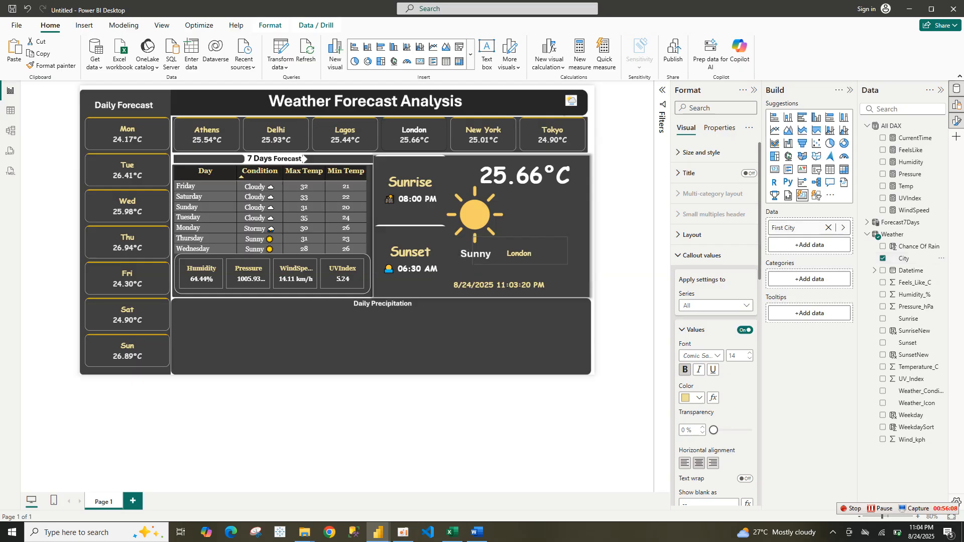
{"action": "left_click_drag", "start_coordinate": [517, 255], "coordinate": [539, 249]}
Nudge the date and city cards into final positions beneath the sun icon
{"action": "left_click", "coordinate": [500, 292]}
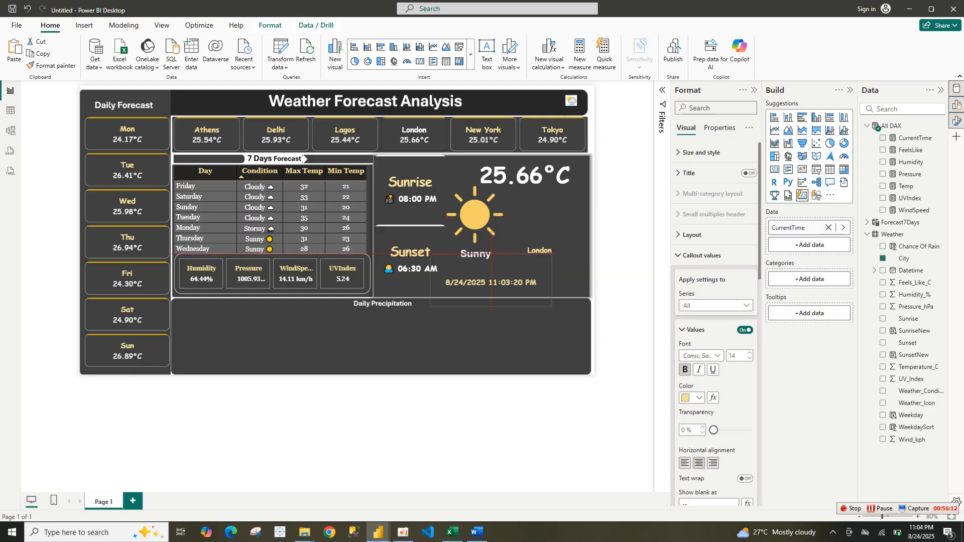
{"action": "left_click_drag", "start_coordinate": [500, 291], "coordinate": [492, 289]}
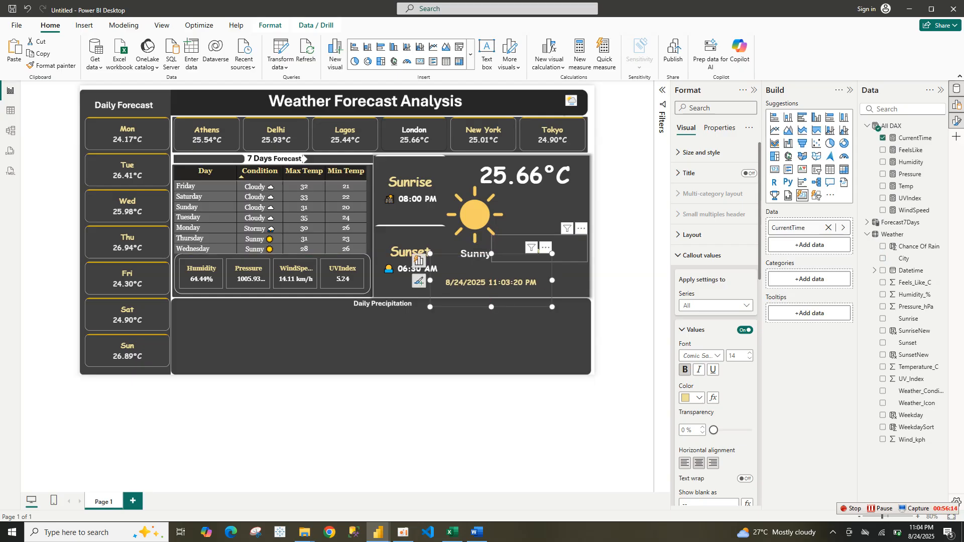
{"action": "left_click_drag", "start_coordinate": [538, 250], "coordinate": [546, 256]}
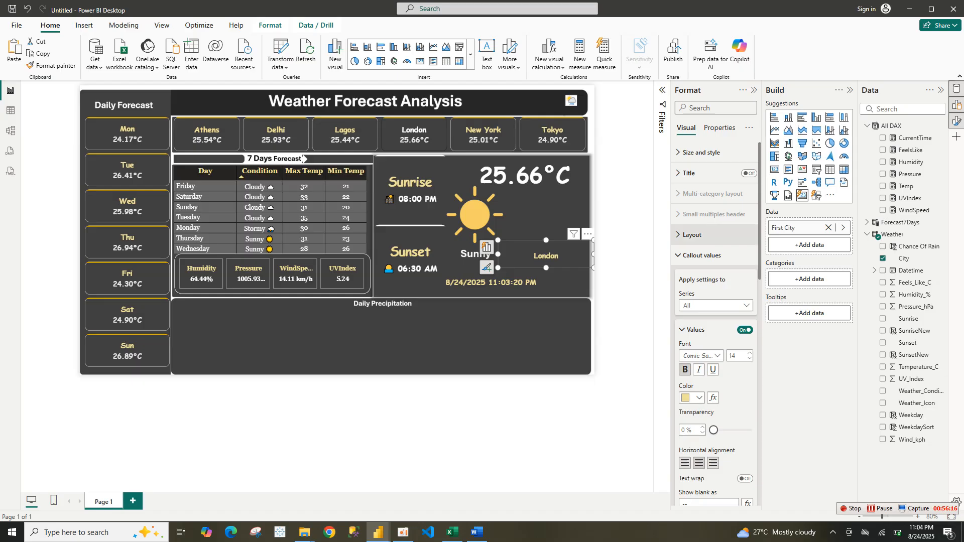
{"action": "left_click", "coordinate": [525, 176]}
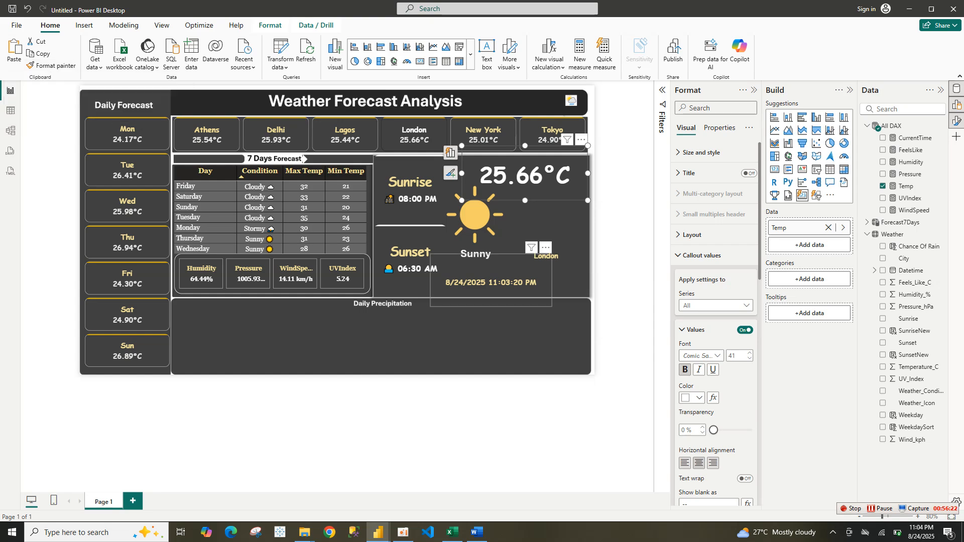
{"action": "left_click", "coordinate": [546, 255]}
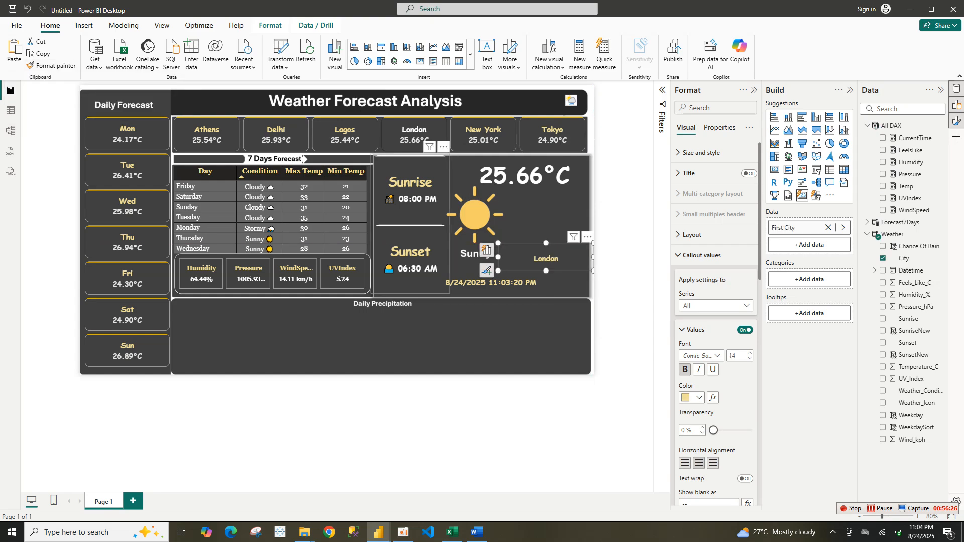
{"action": "left_click", "coordinate": [424, 206]}
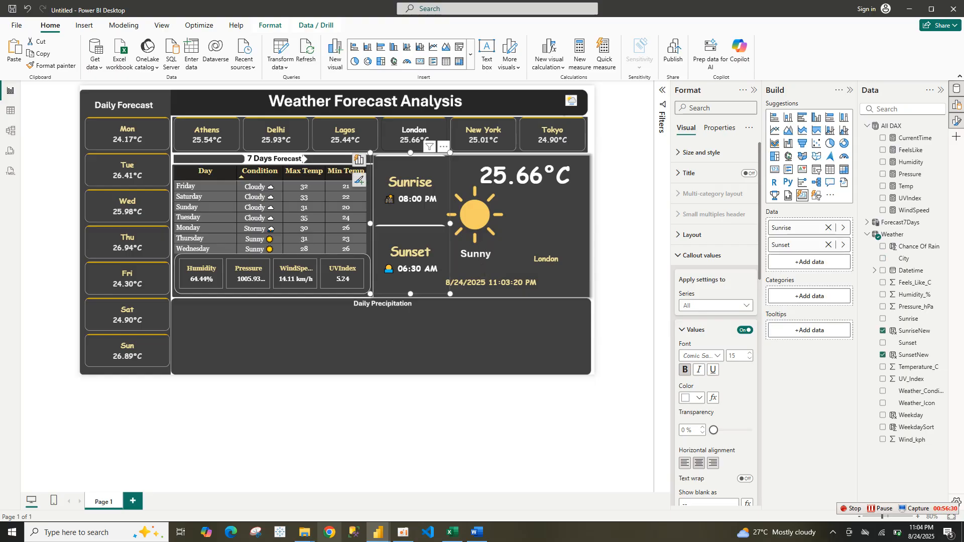
Switch to the finished reference report window and inspect its Feels Like card on the Dashboard page
{"action": "mouse_move", "coordinate": [378, 532]}
{"action": "left_click", "coordinate": [324, 485]}
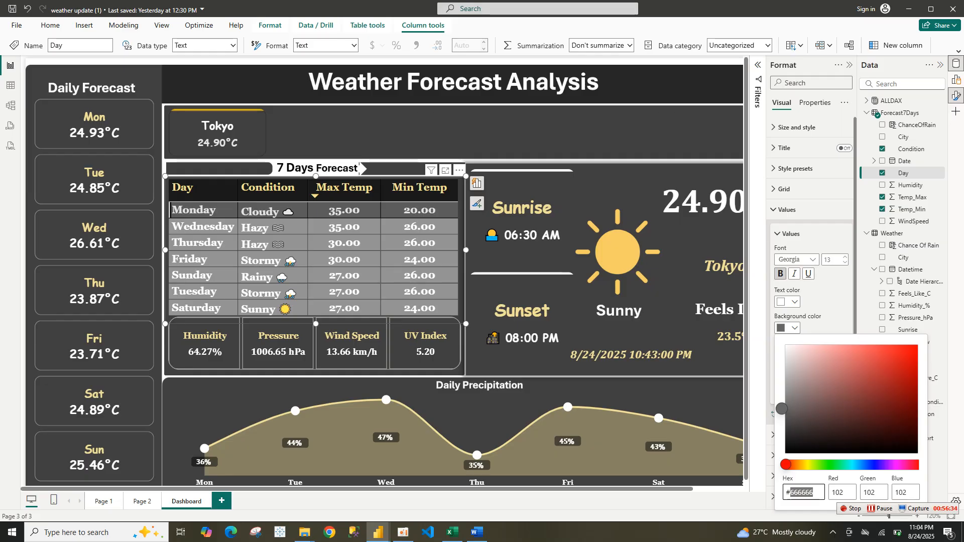
{"action": "key", "text": "Escape"}
{"action": "left_click", "coordinate": [849, 65]}
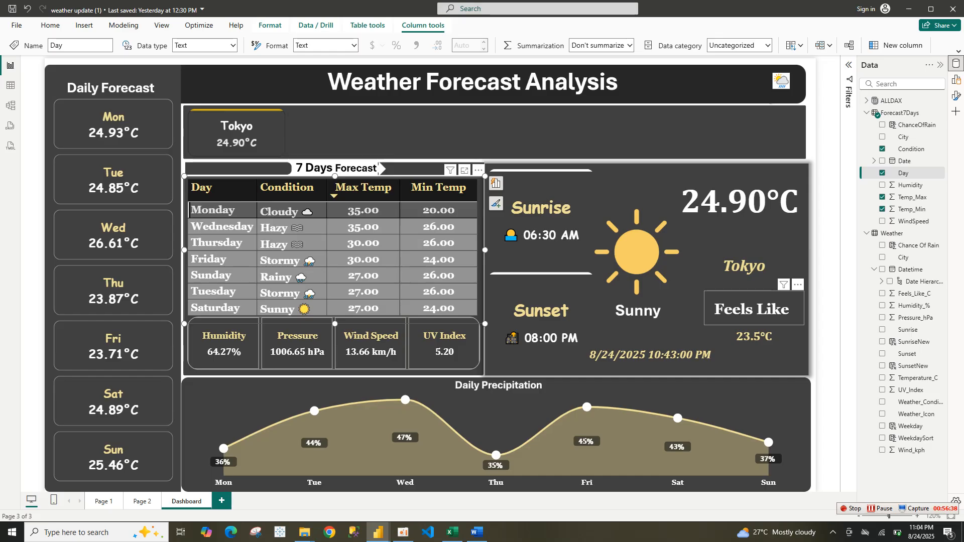
{"action": "left_click", "coordinate": [753, 308]}
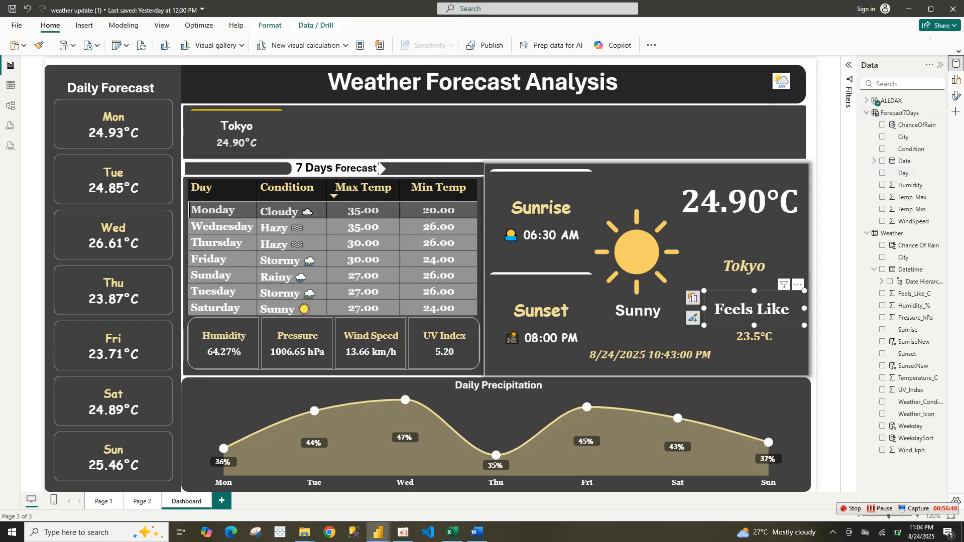
Inspect the data field of the reference report's Feels Like card, then return to the new report
{"action": "left_click", "coordinate": [957, 80]}
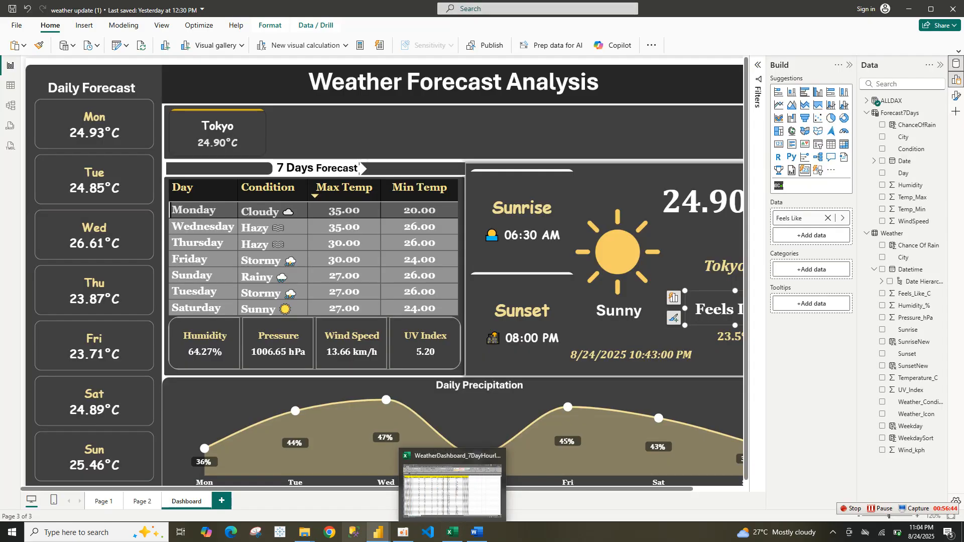
{"action": "mouse_move", "coordinate": [378, 533]}
{"action": "left_click", "coordinate": [432, 482]}
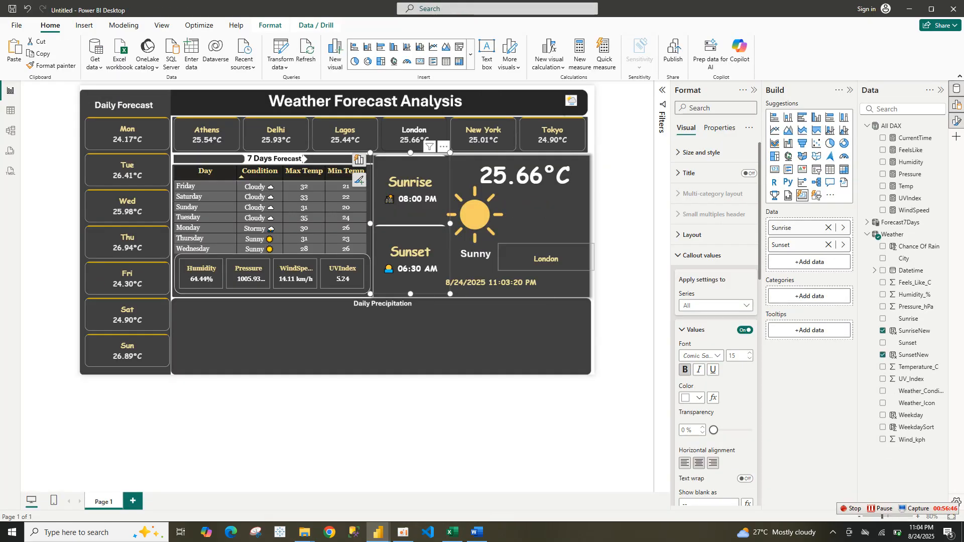
Duplicate the city card, place the copy beside the sun icon, and replace its City field with the FeelsLike measure
{"action": "left_click", "coordinate": [490, 282]}
{"action": "left_click", "coordinate": [562, 259]}
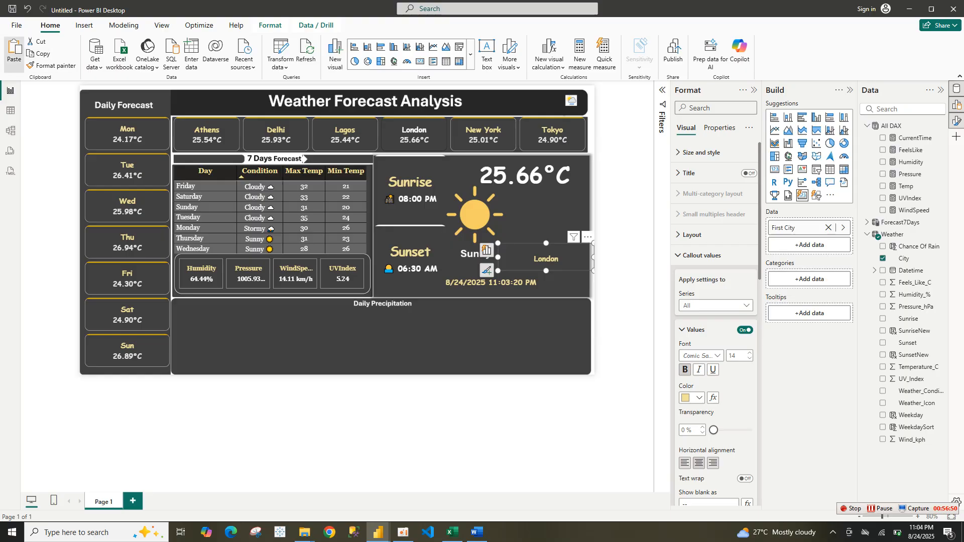
{"action": "key", "text": "Down"}
{"action": "left_click_drag", "start_coordinate": [546, 262], "coordinate": [546, 218]}
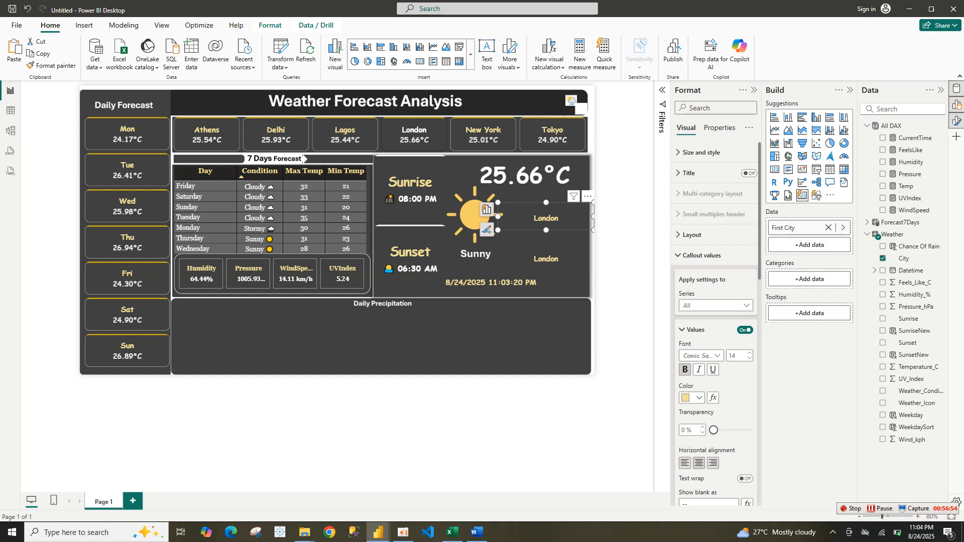
{"action": "left_click", "coordinate": [546, 260]}
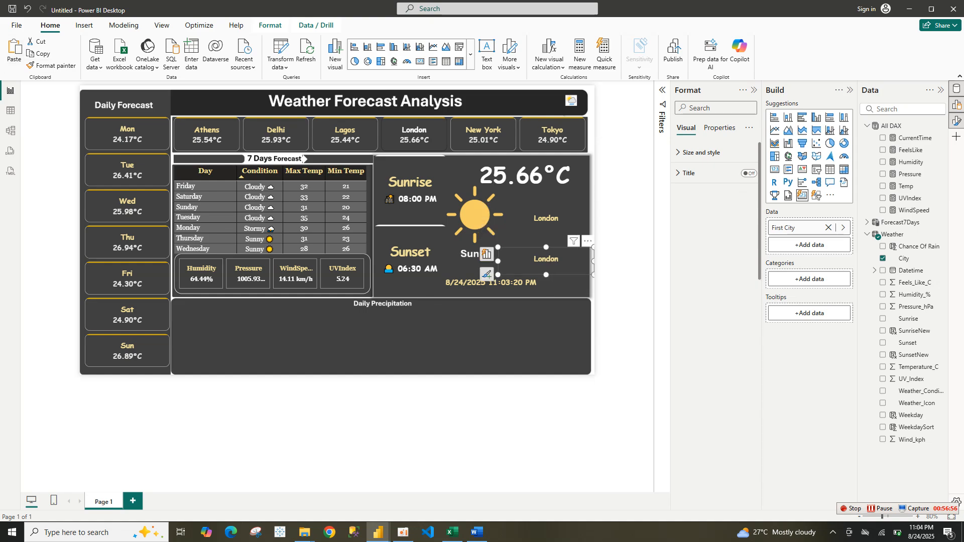
{"action": "left_click_drag", "start_coordinate": [546, 261], "coordinate": [546, 240]}
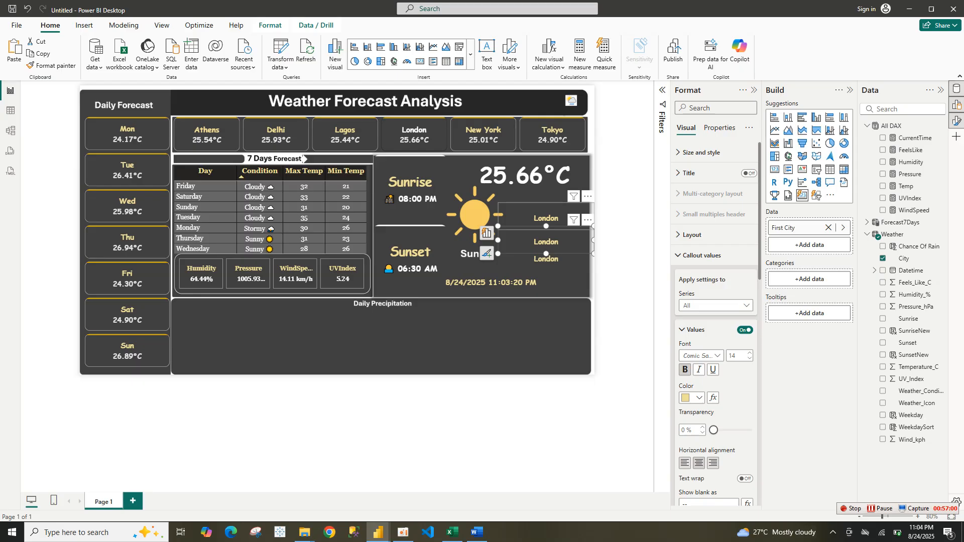
{"action": "left_click", "coordinate": [546, 217]}
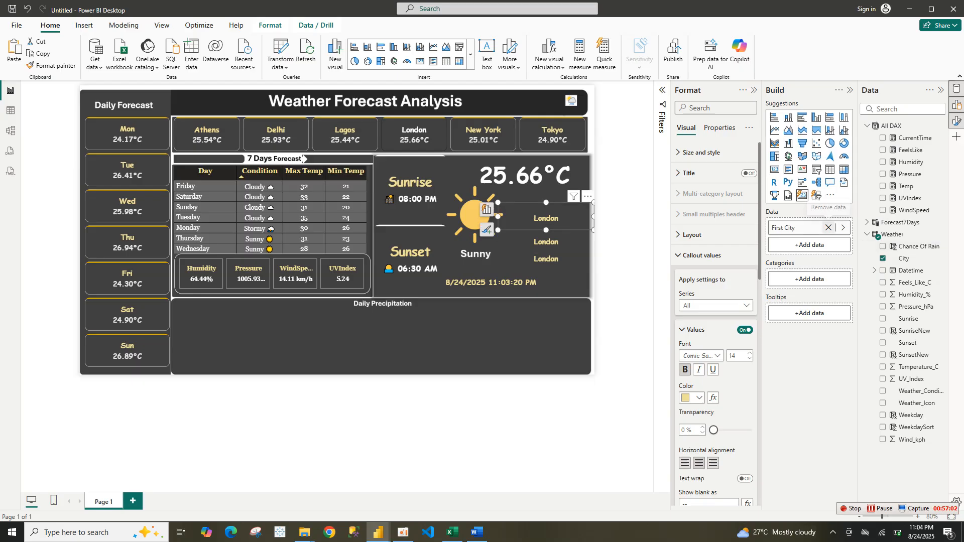
{"action": "left_click", "coordinate": [829, 228]}
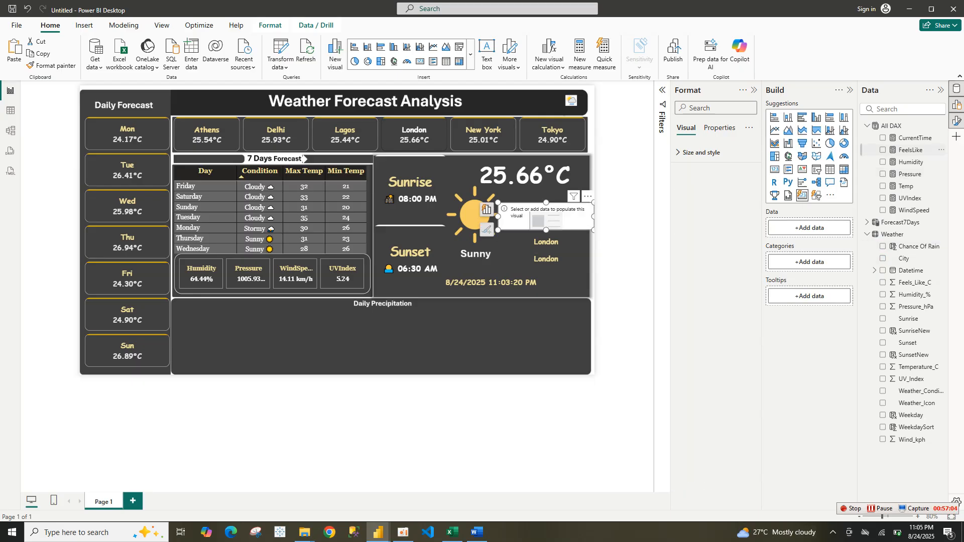
{"action": "left_click", "coordinate": [911, 150]}
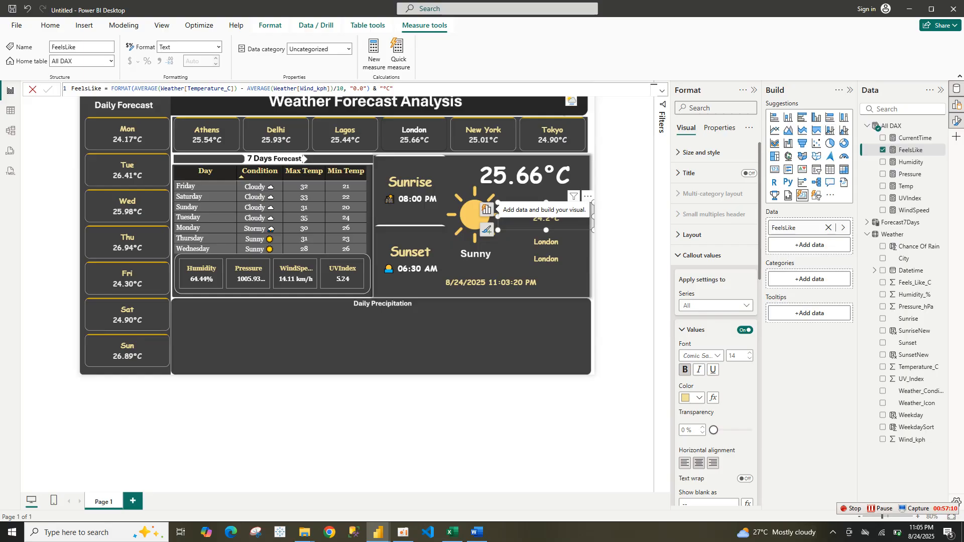
Hide the FeelsLike card's value, show its label instead, and rename the field to Feel Like
{"action": "left_click", "coordinate": [746, 330]}
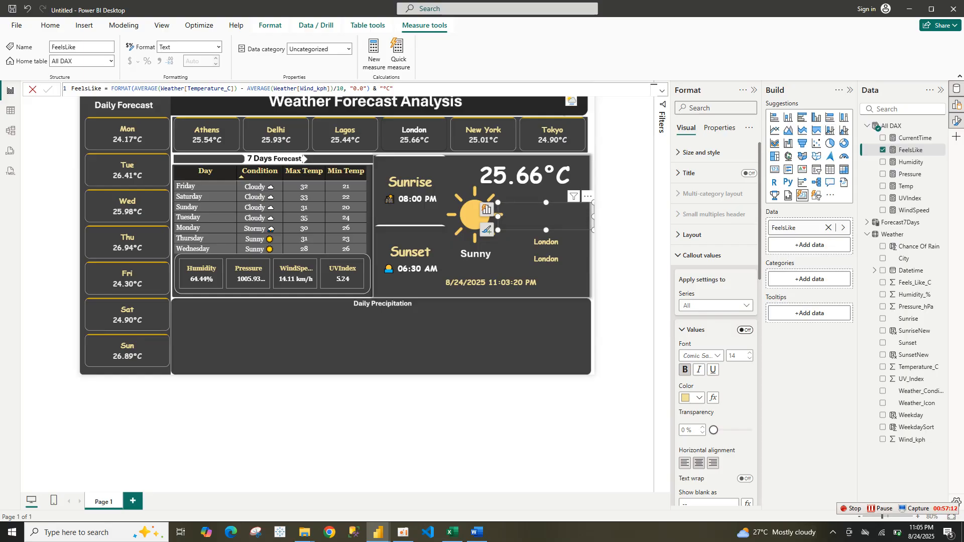
{"action": "left_click", "coordinate": [696, 330]}
{"action": "left_click", "coordinate": [746, 354]}
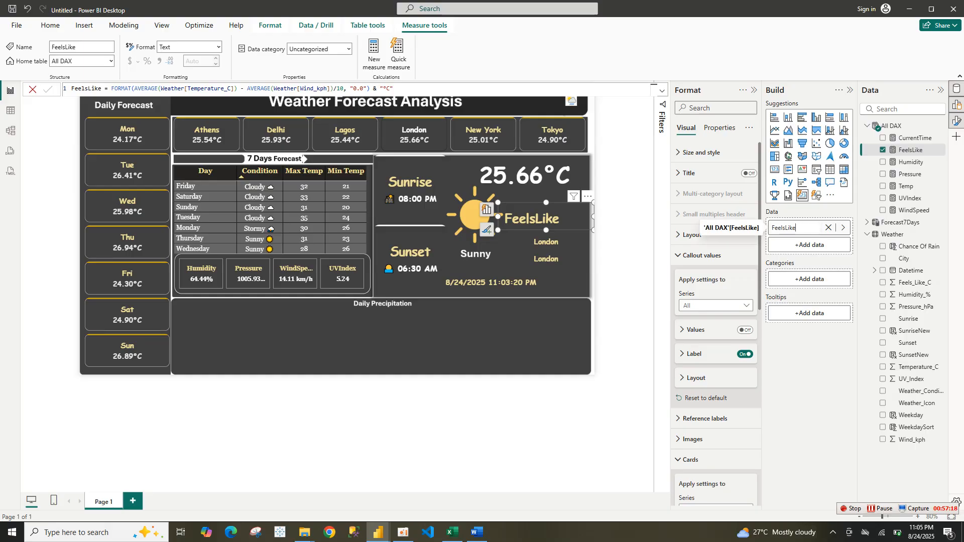
{"action": "key", "text": "BackSpace"}
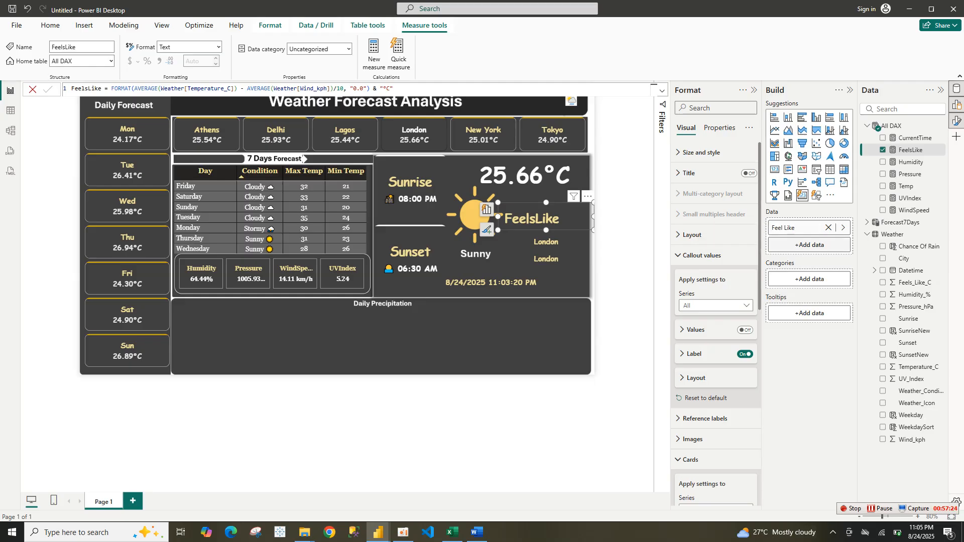
{"action": "key", "text": "Return"}
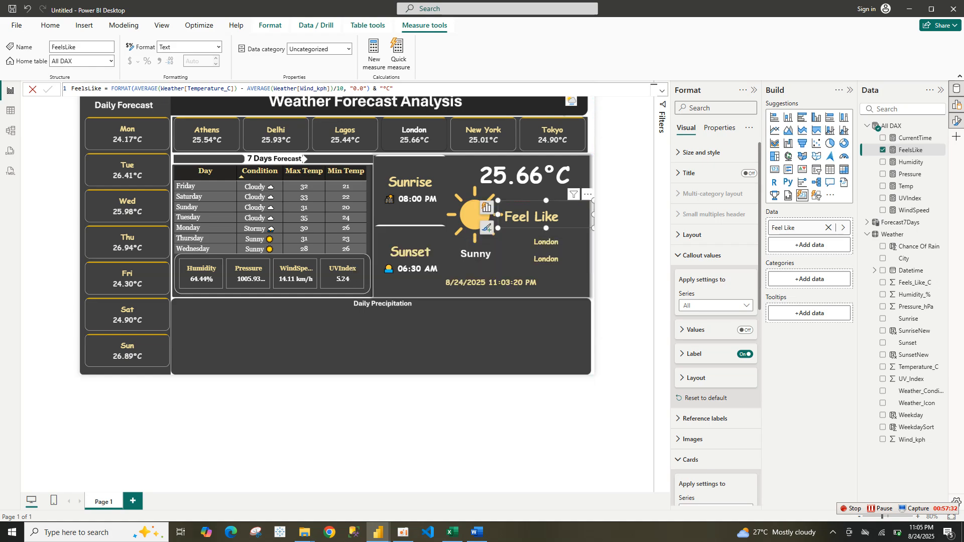
Format the Feel Like label in white at size 20 and set its position to Below Value
{"action": "left_click", "coordinate": [694, 354]}
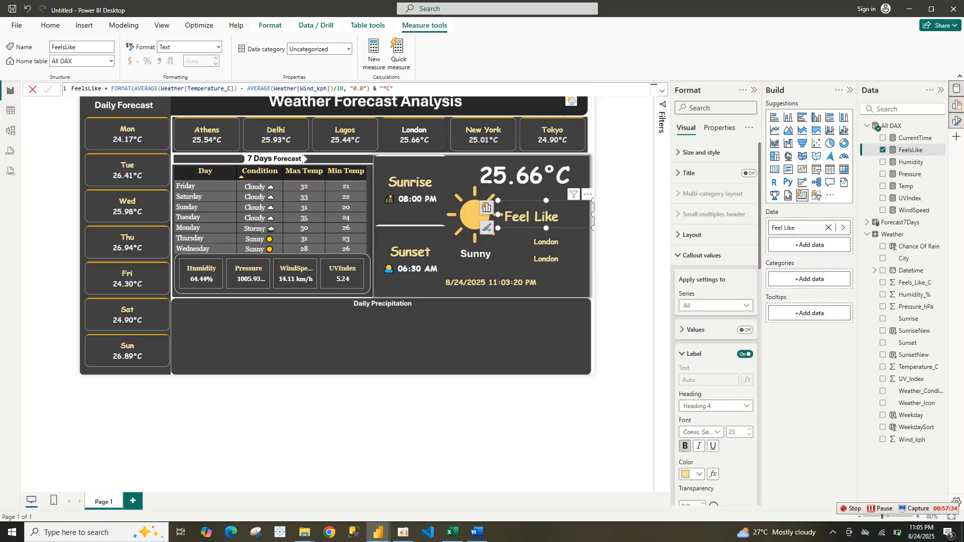
{"action": "left_click", "coordinate": [696, 330]}
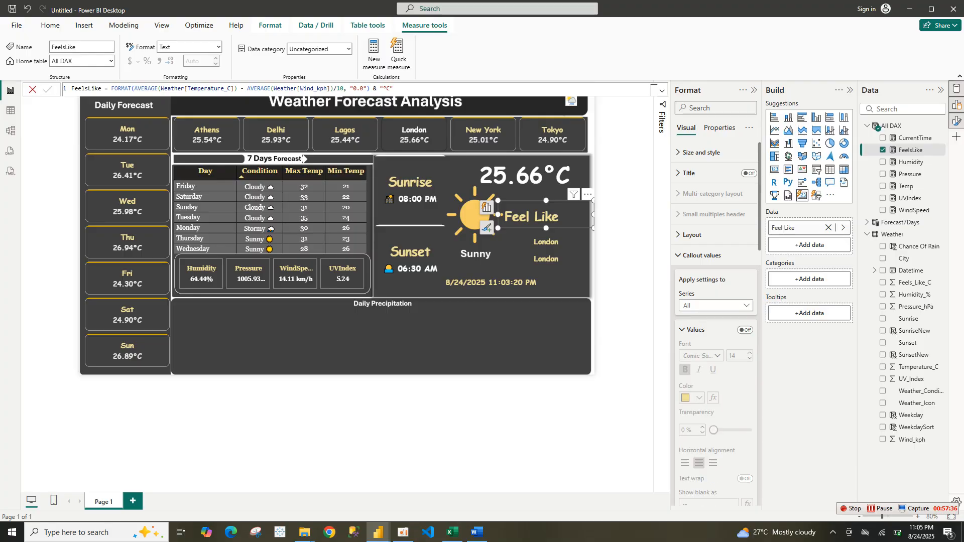
{"action": "left_click", "coordinate": [745, 330]}
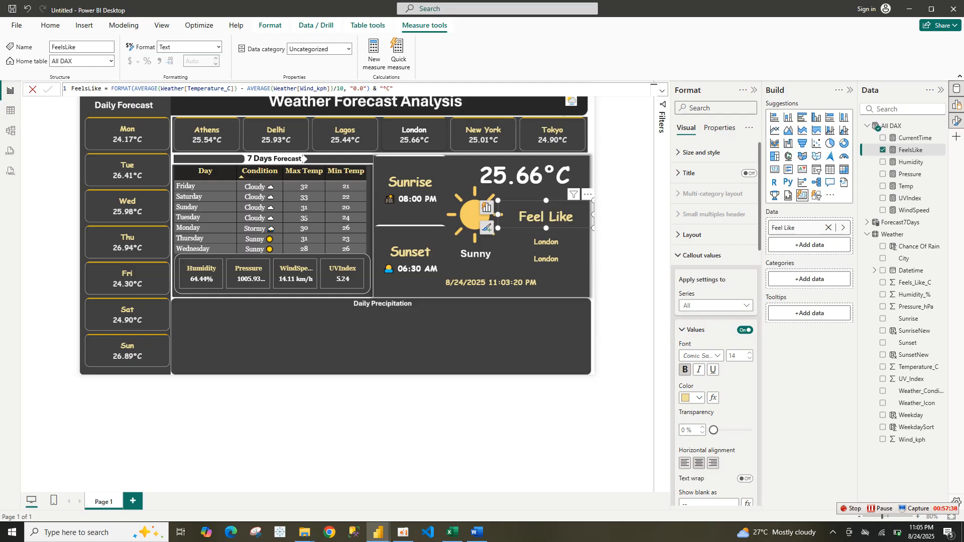
{"action": "left_click", "coordinate": [746, 330]}
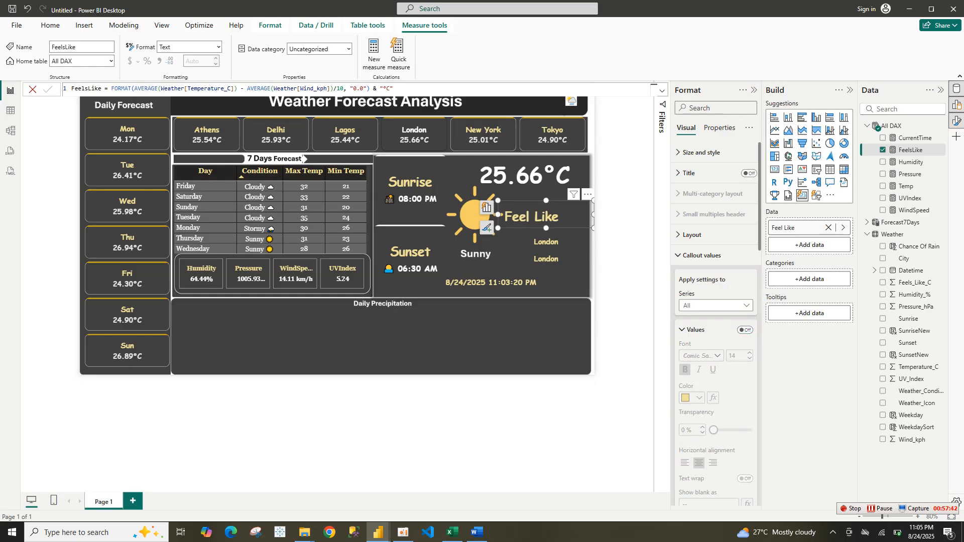
{"action": "left_click", "coordinate": [683, 330]}
{"action": "left_click", "coordinate": [746, 354]}
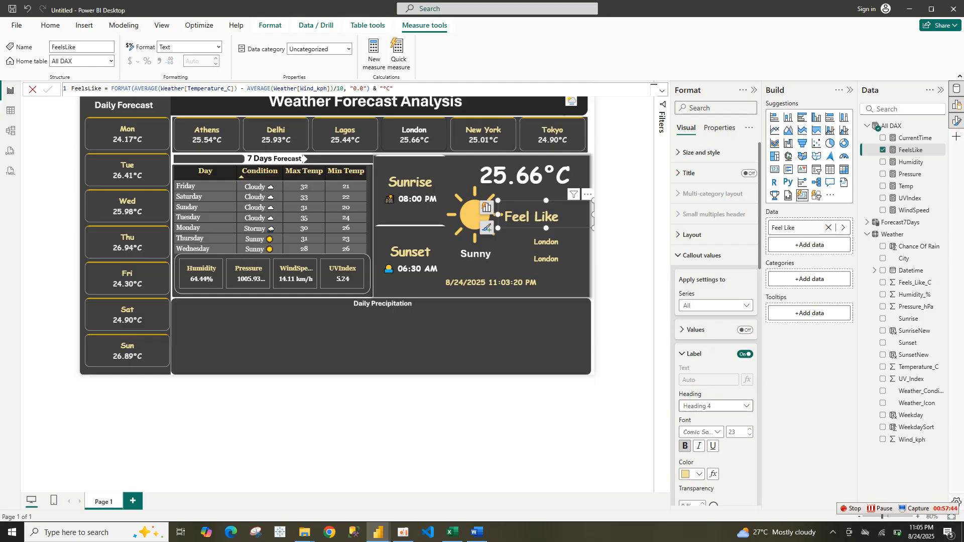
{"action": "left_click", "coordinate": [693, 474]}
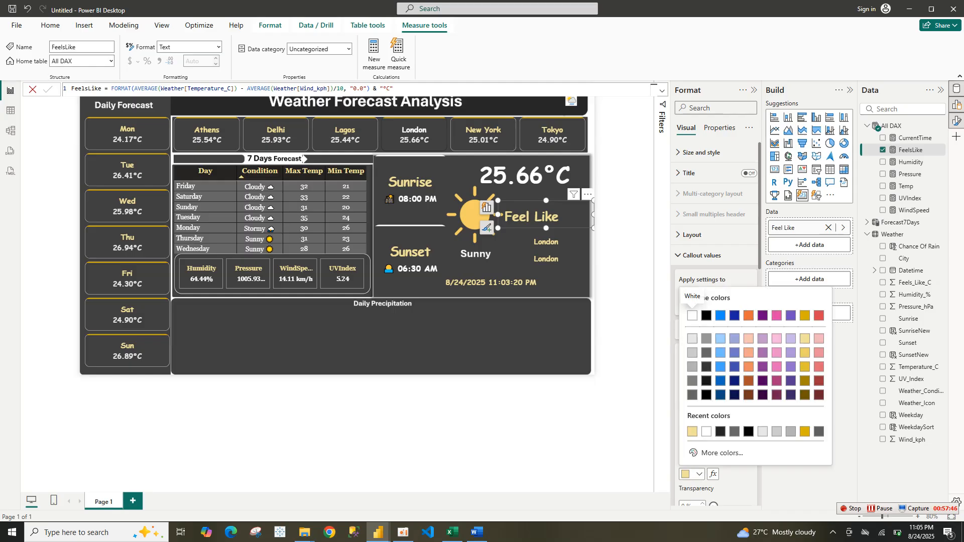
{"action": "left_click", "coordinate": [693, 315]}
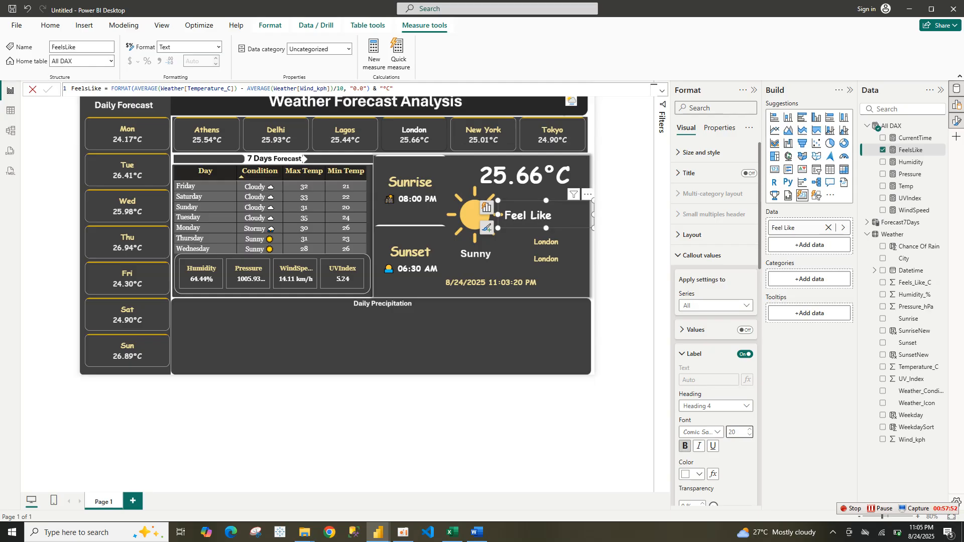
{"action": "scroll", "coordinate": [716, 327], "scroll_direction": "down", "scroll_amount": 5}
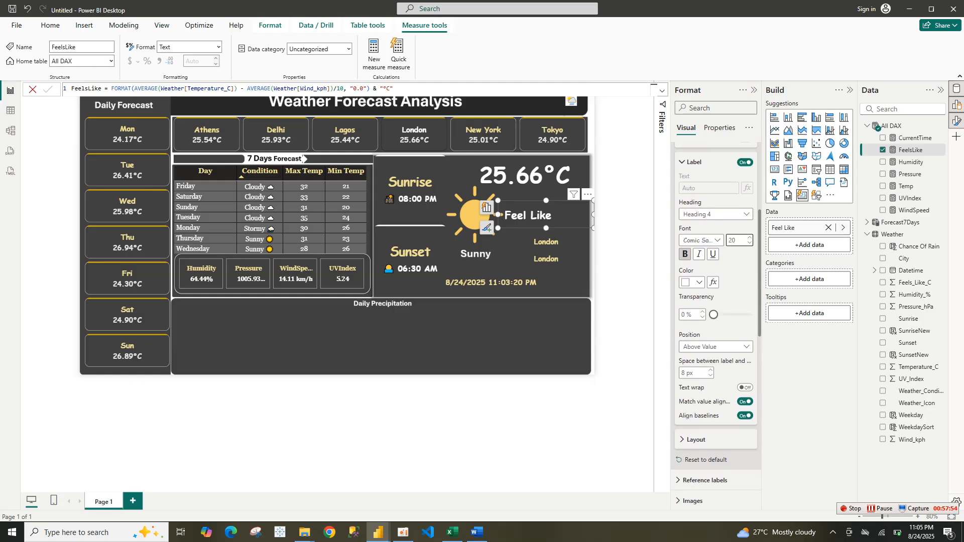
{"action": "scroll", "coordinate": [716, 327], "scroll_direction": "up", "scroll_amount": 1}
{"action": "left_click", "coordinate": [715, 355]}
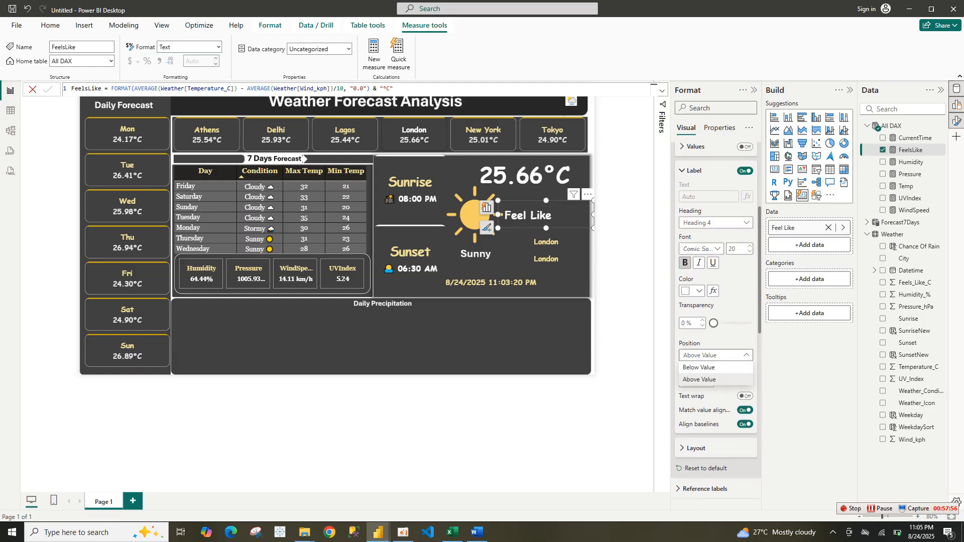
{"action": "left_click", "coordinate": [699, 367]}
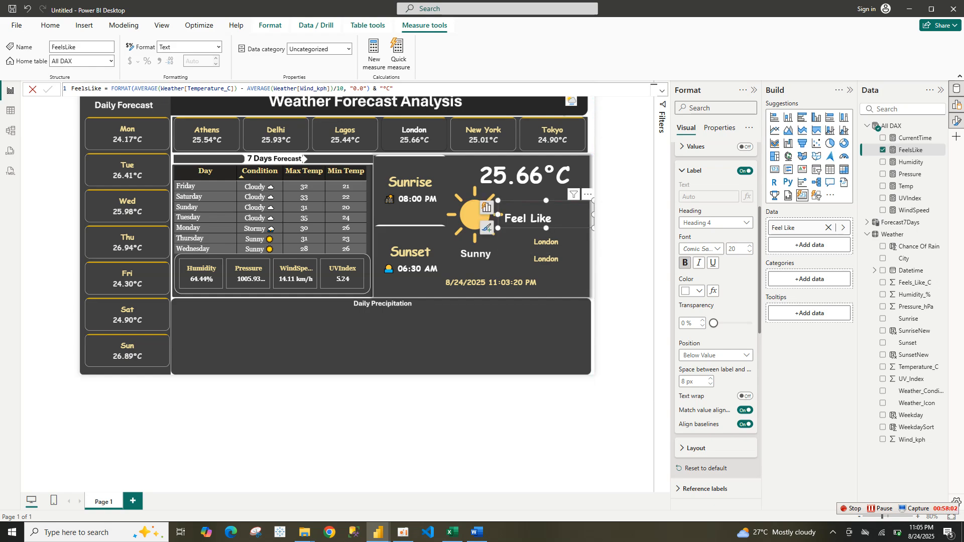
Widen the Feel Like label card and turn the other city card copy beneath it into a FeelsLike value card
{"action": "left_click_drag", "start_coordinate": [497, 214], "coordinate": [516, 214]}
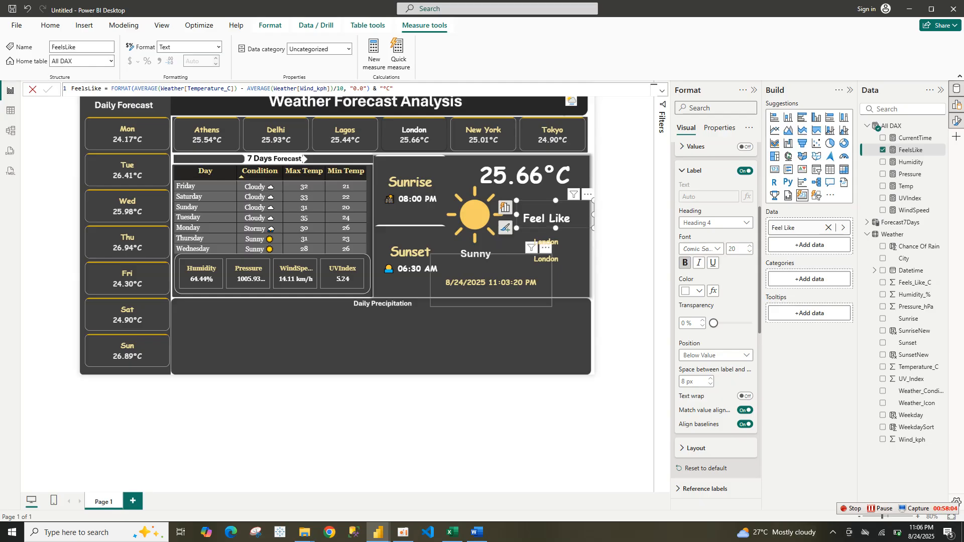
{"action": "left_click_drag", "start_coordinate": [546, 259], "coordinate": [546, 240]}
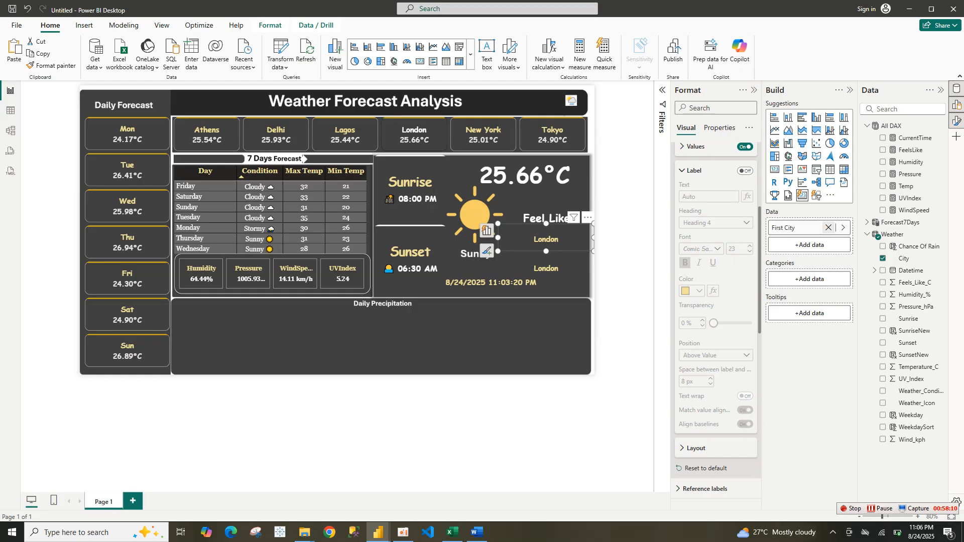
{"action": "left_click", "coordinate": [828, 228]}
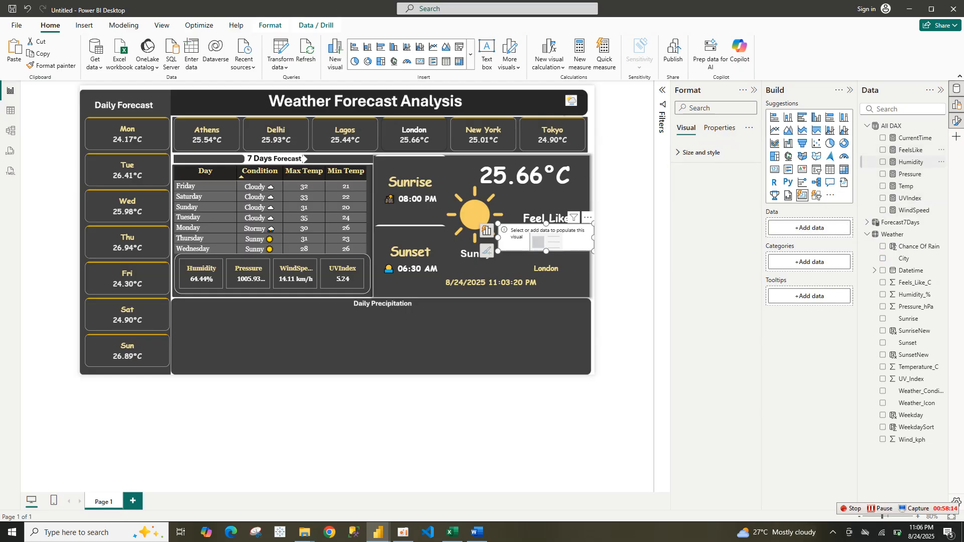
{"action": "left_click", "coordinate": [883, 150]}
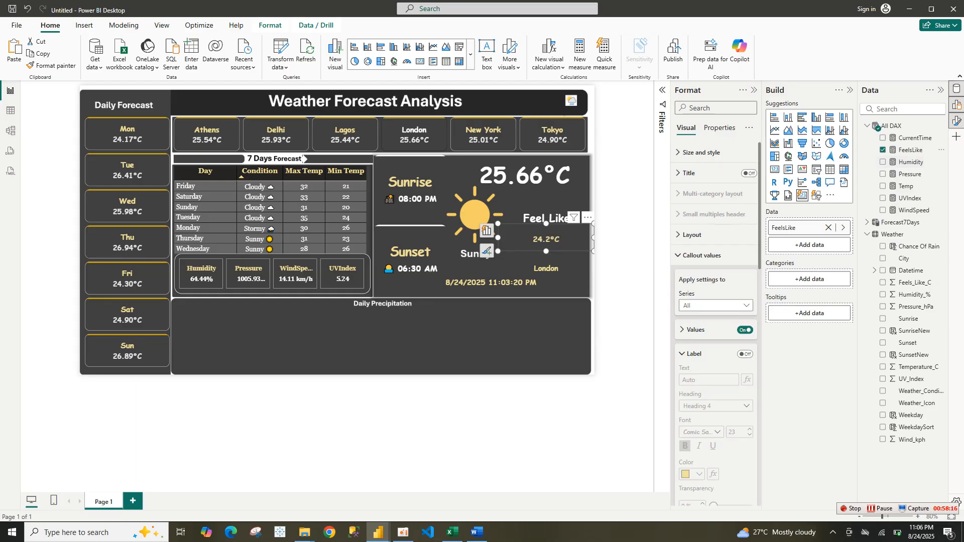
Position the FeelsLike value card directly under the Feel Like label
{"action": "left_click_drag", "start_coordinate": [498, 238], "coordinate": [544, 230]}
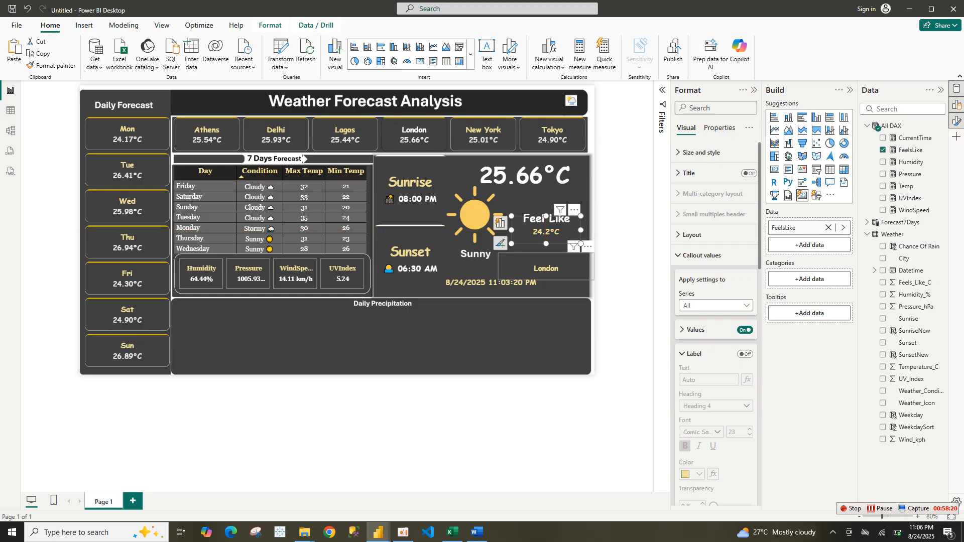
{"action": "left_click", "coordinate": [546, 268]}
{"action": "left_click", "coordinate": [624, 226]}
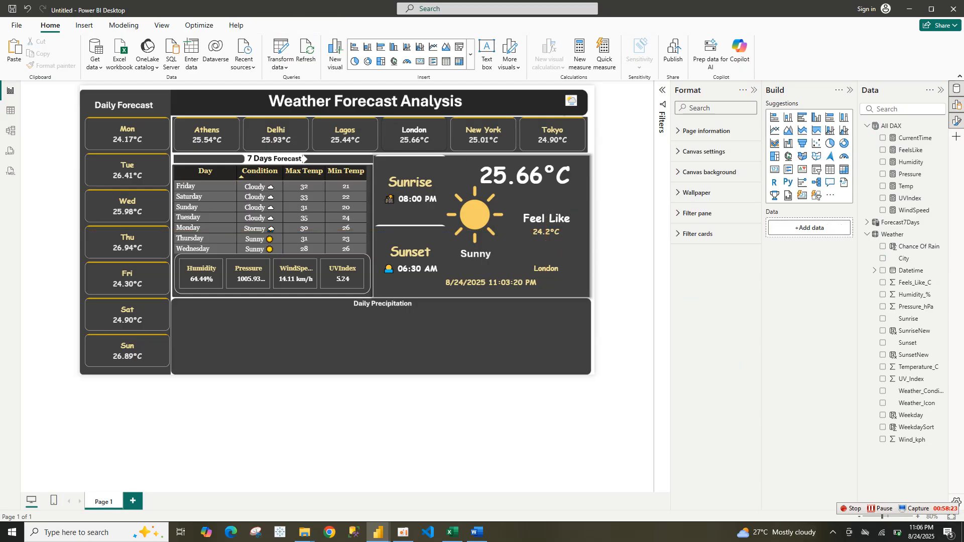
Shift the large temperature card slightly up and to the right in the panel
{"action": "left_click_drag", "start_coordinate": [526, 175], "coordinate": [532, 173]}
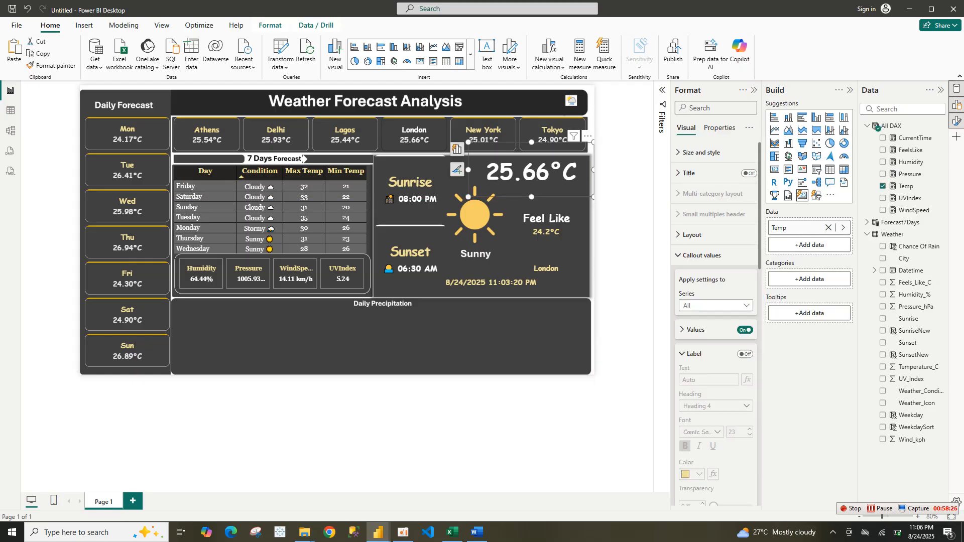
{"action": "left_click_drag", "start_coordinate": [468, 170], "coordinate": [481, 169]}
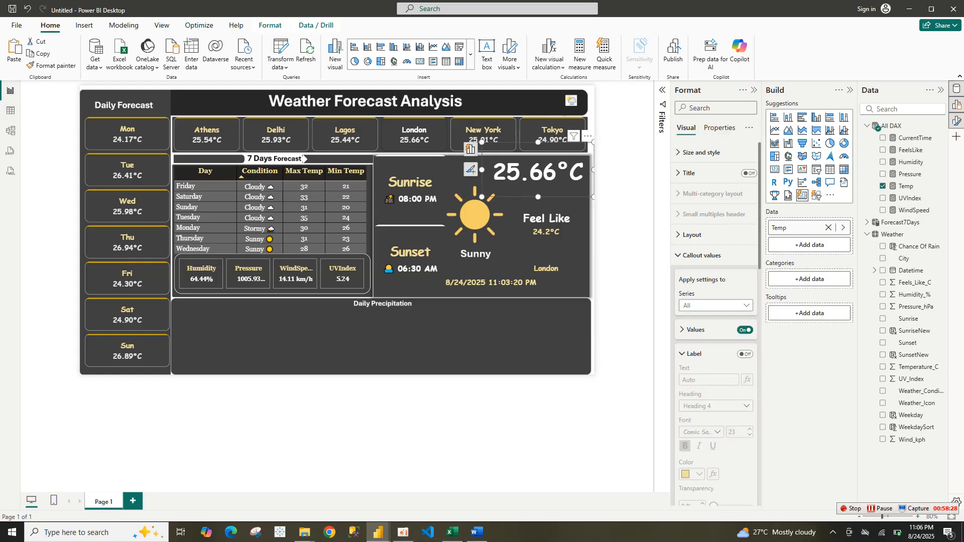
{"action": "left_click", "coordinate": [624, 226]}
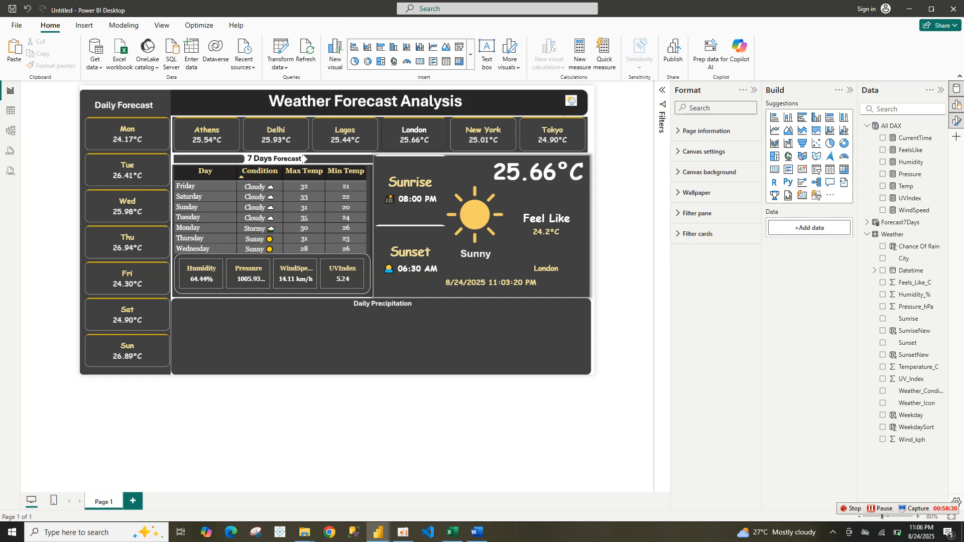
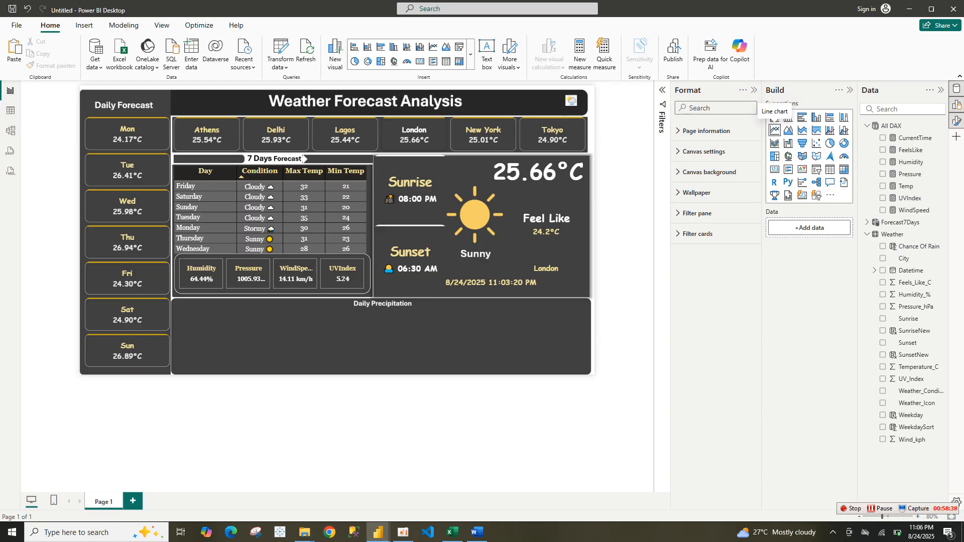
Insert a line chart in the Daily Precipitation panel plotting Chance Of Rain by Weekday
{"action": "left_click", "coordinate": [775, 130]}
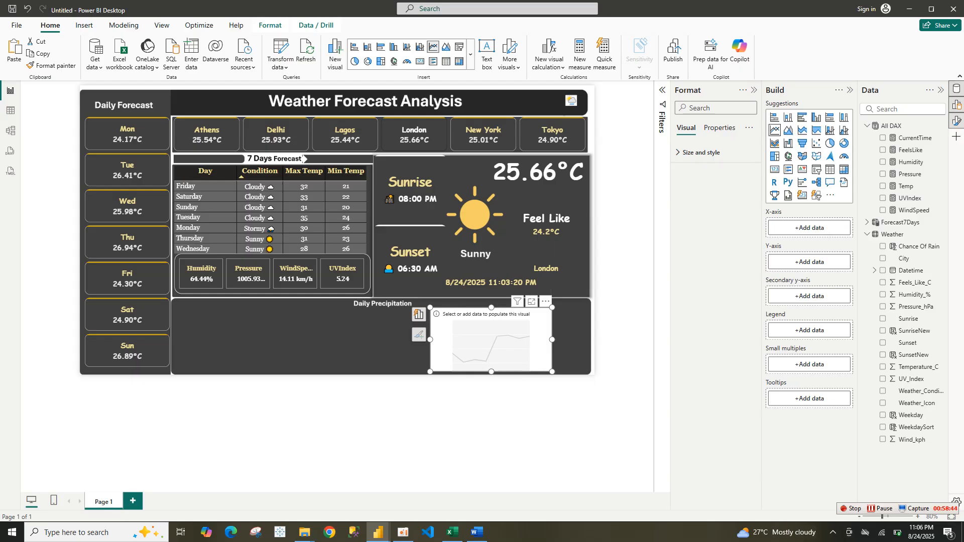
{"action": "left_click_drag", "start_coordinate": [431, 340], "coordinate": [177, 340]}
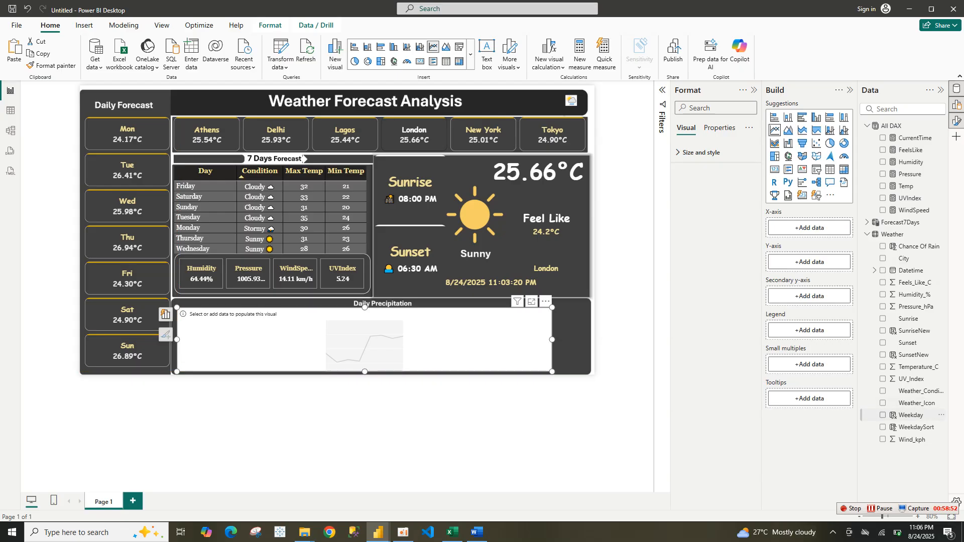
{"action": "left_click_drag", "start_coordinate": [912, 415], "coordinate": [806, 229]}
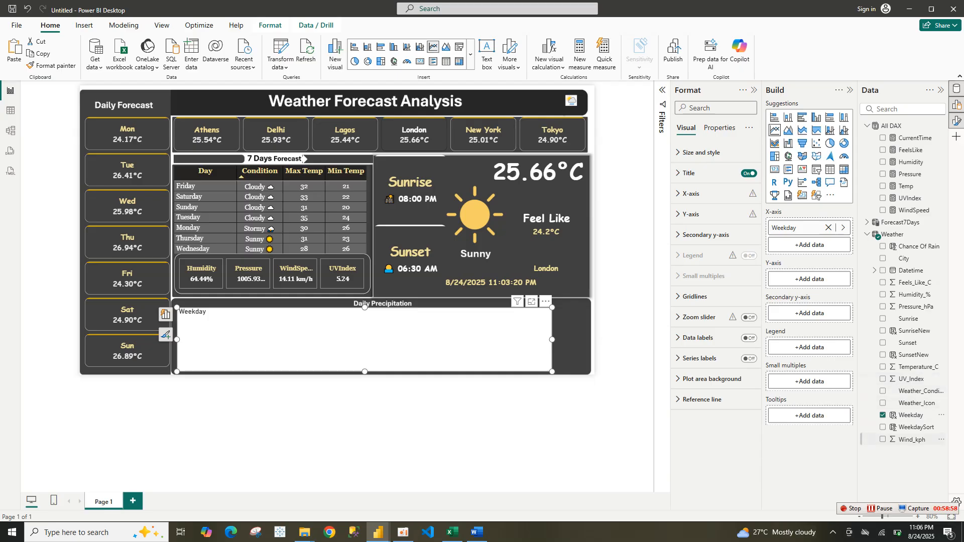
{"action": "mouse_move", "coordinate": [915, 246]}
{"action": "left_mouse_down"}
{"action": "mouse_move", "coordinate": [807, 252]}
{"action": "mouse_move", "coordinate": [809, 279]}
{"action": "left_mouse_up"}
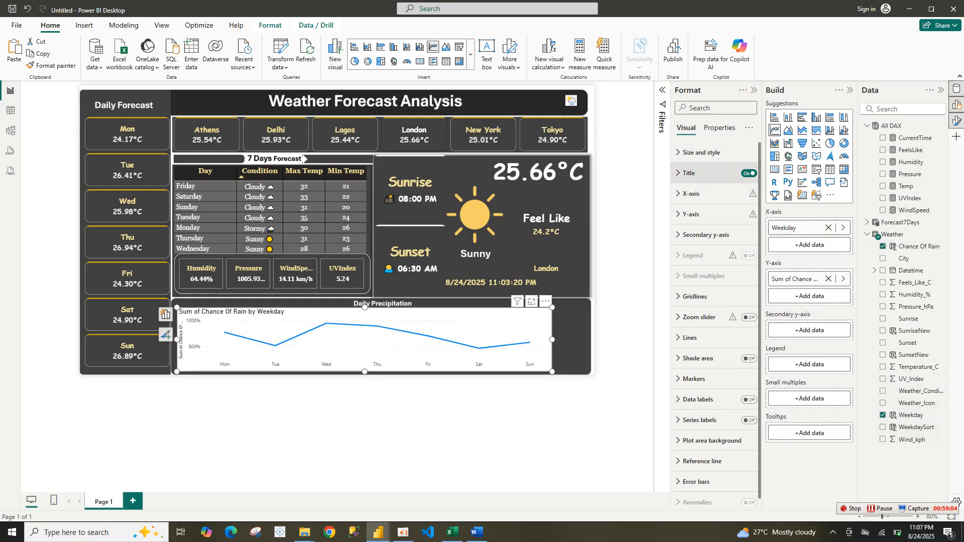
Turn off the line chart's title and its background
{"action": "left_click", "coordinate": [703, 172]}
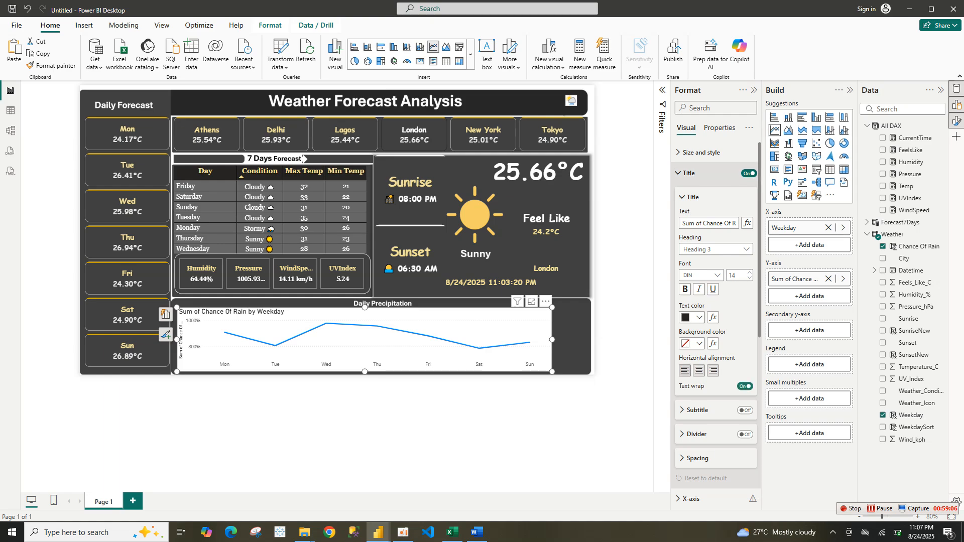
{"action": "left_click", "coordinate": [748, 173]}
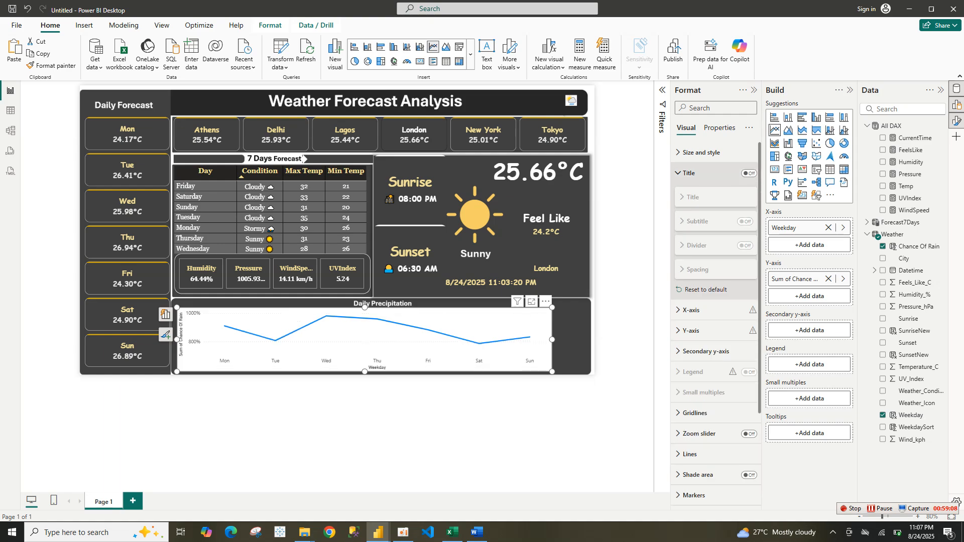
{"action": "left_click", "coordinate": [702, 152]}
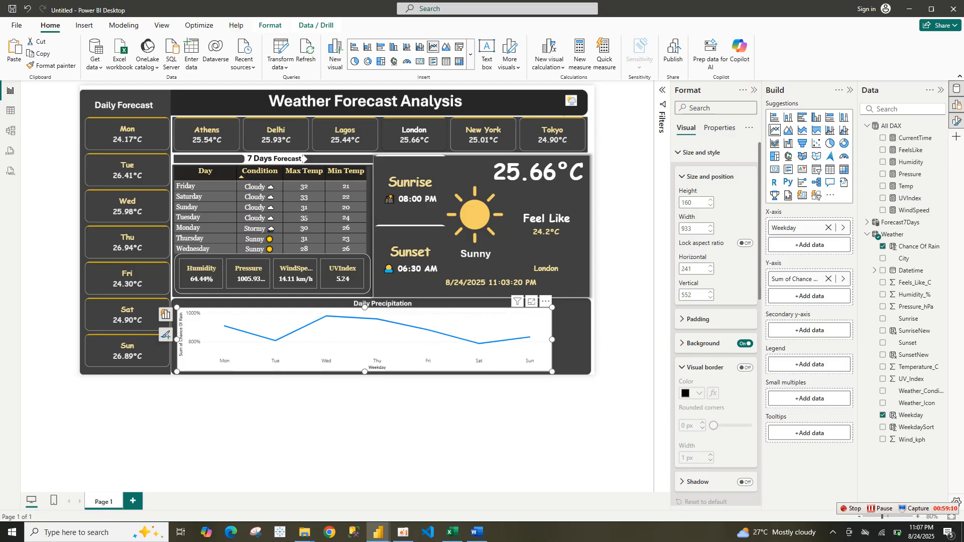
{"action": "left_click", "coordinate": [711, 177]}
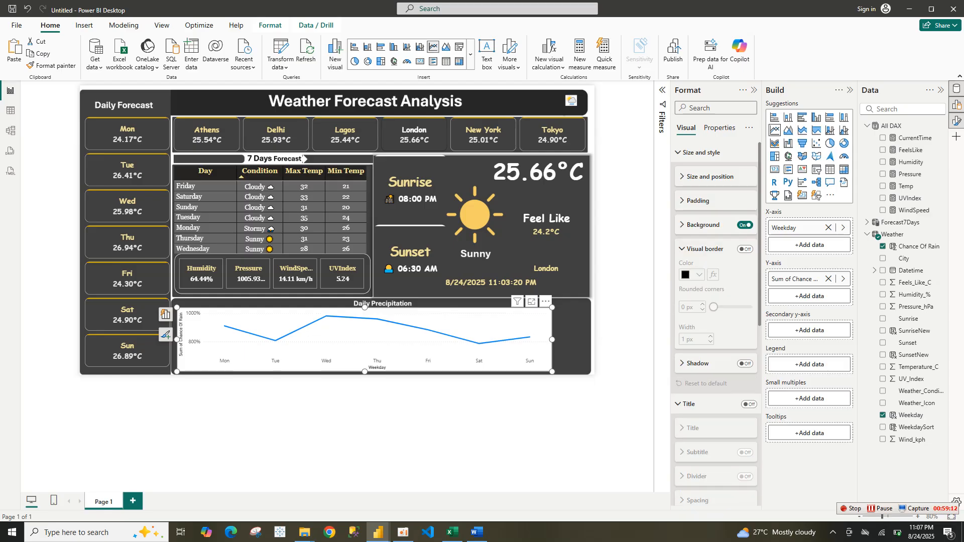
{"action": "left_click", "coordinate": [745, 225]}
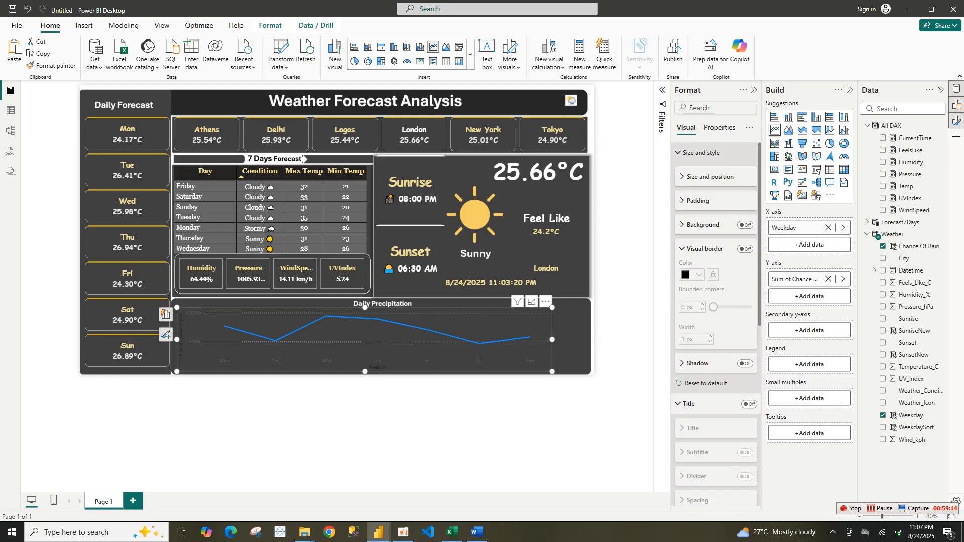
{"action": "left_click", "coordinate": [702, 152]}
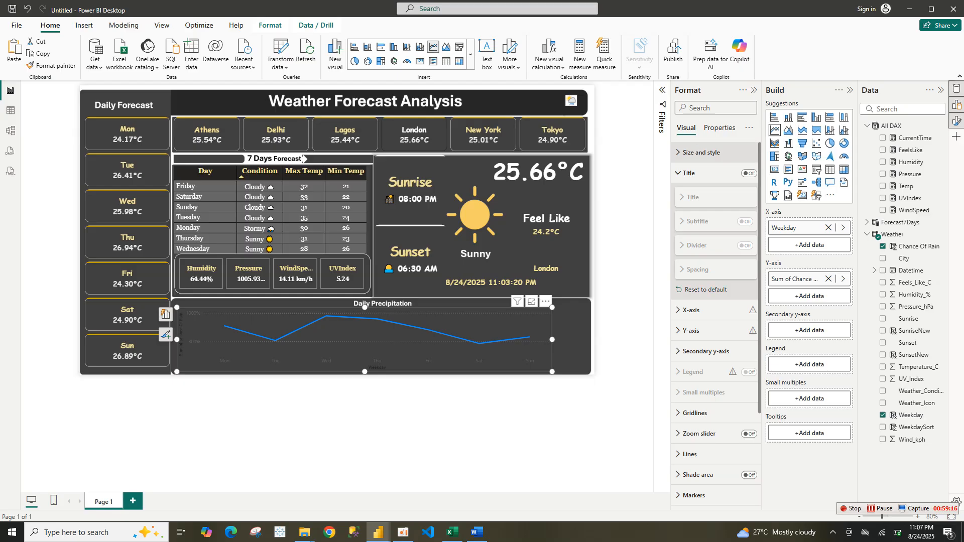
{"action": "left_click", "coordinate": [701, 152]}
{"action": "left_click", "coordinate": [702, 152]}
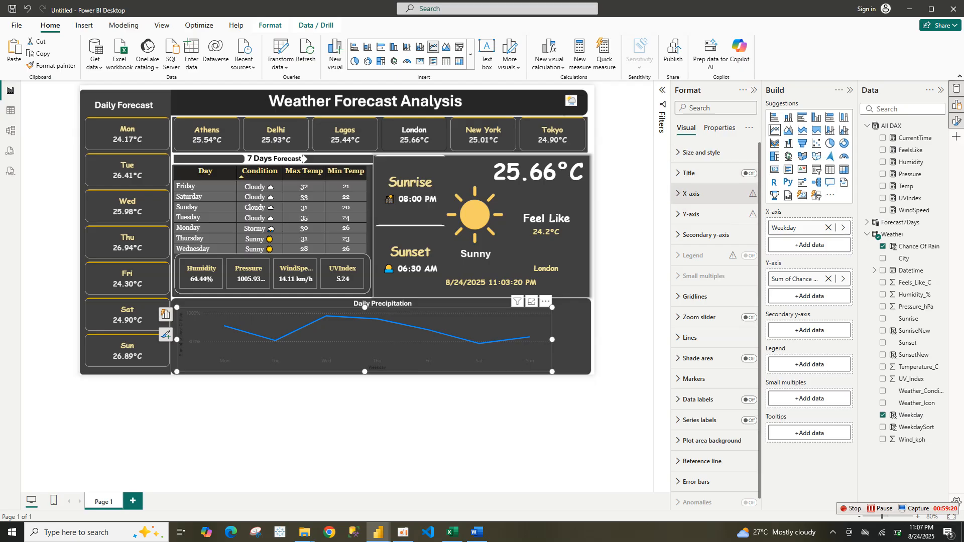
Format the X-axis labels in white Georgia font, size 12, bold
{"action": "left_click", "coordinate": [691, 194]}
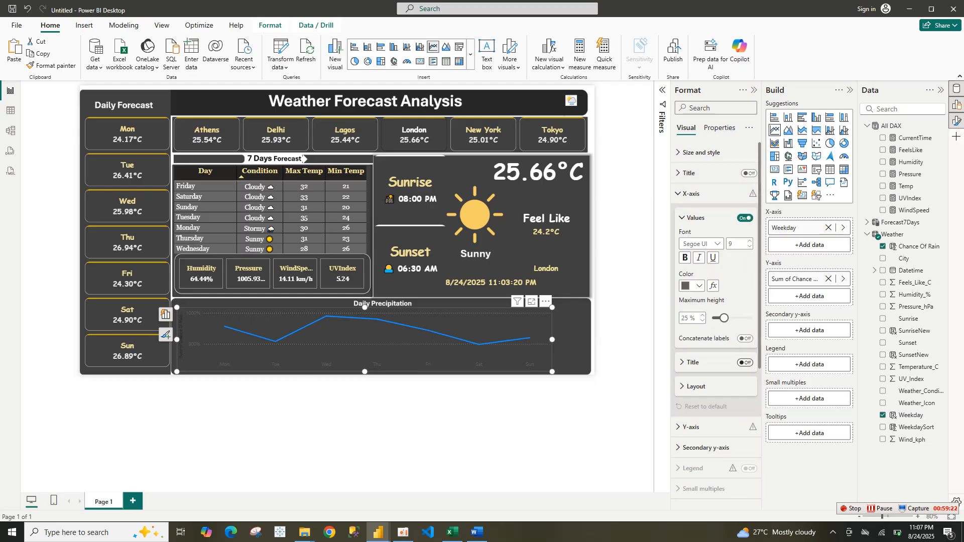
{"action": "left_click", "coordinate": [696, 286]}
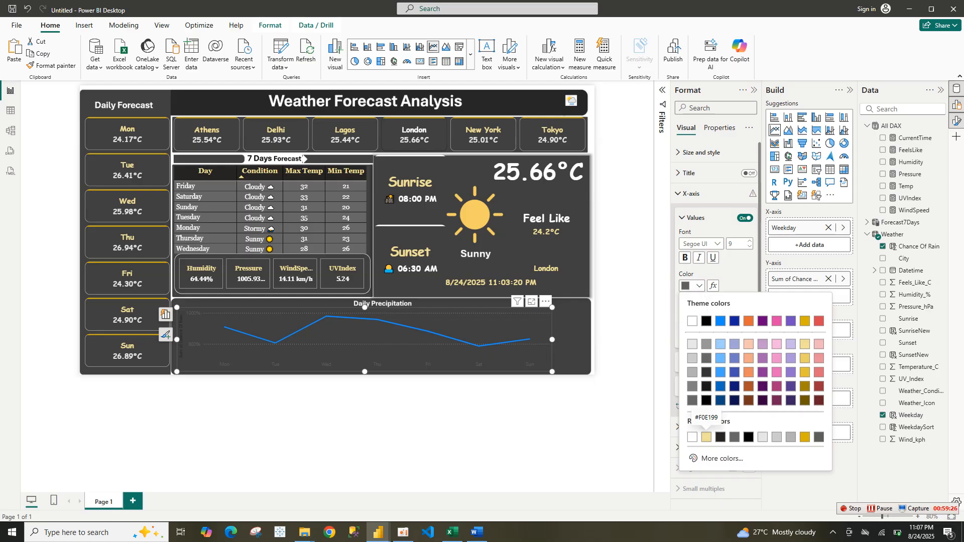
{"action": "left_click", "coordinate": [693, 437]}
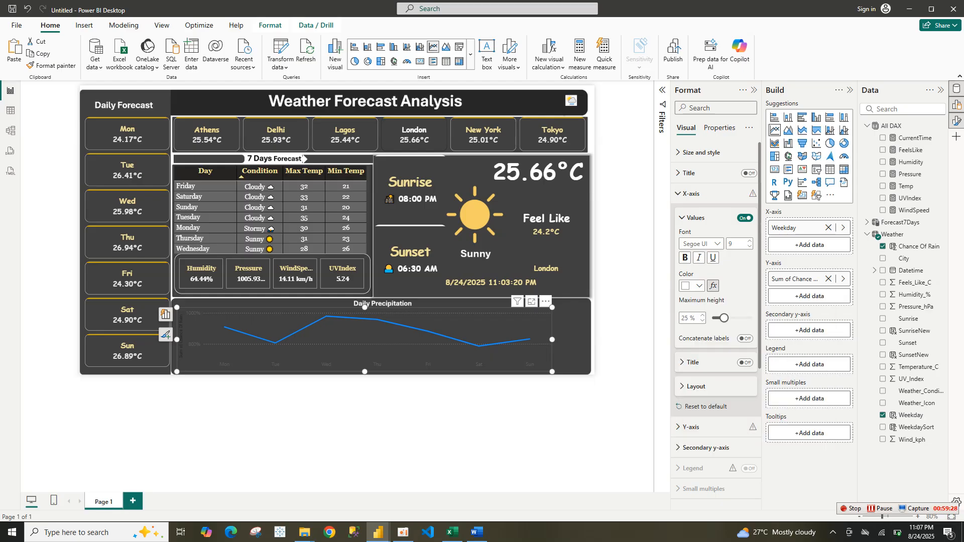
{"action": "left_click", "coordinate": [702, 244]}
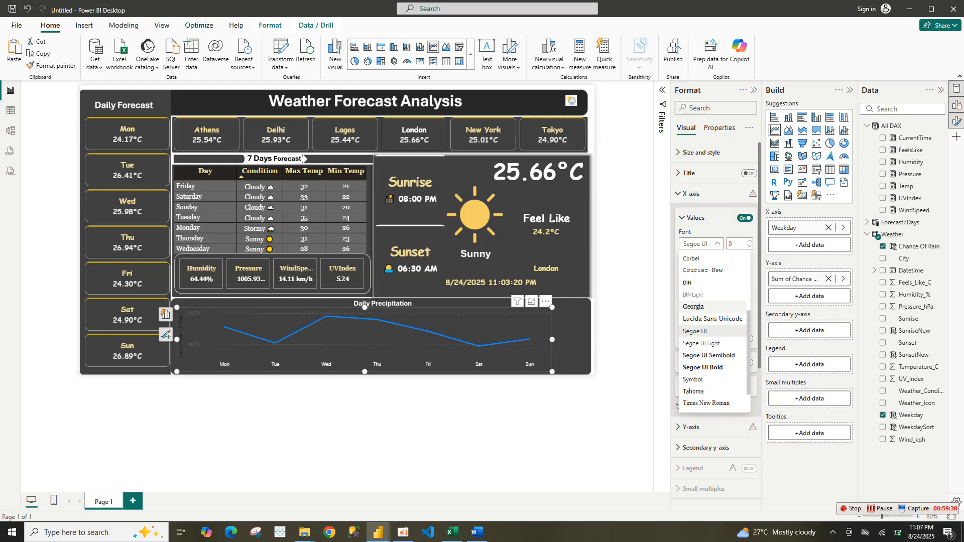
{"action": "left_click", "coordinate": [703, 307]}
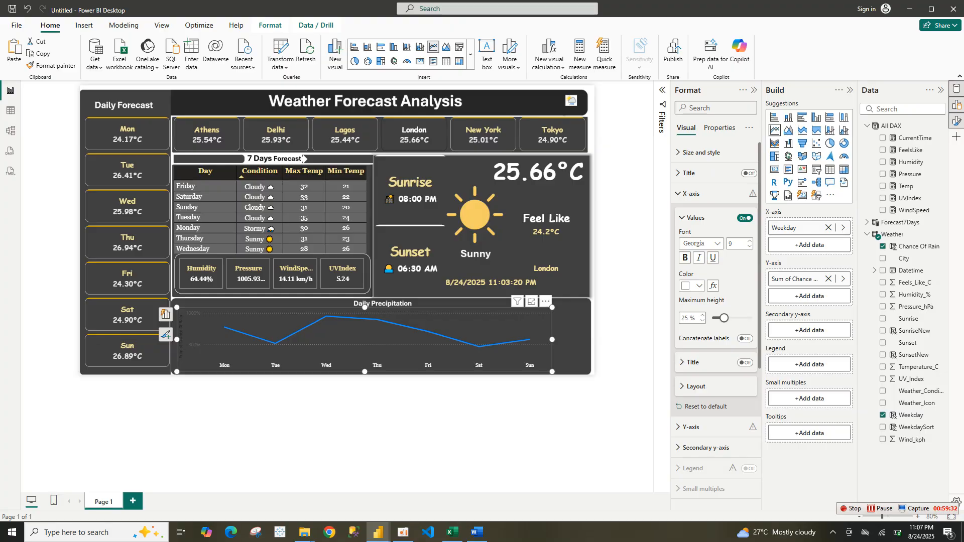
{"action": "left_click", "coordinate": [750, 240]}
{"action": "left_click", "coordinate": [686, 258]}
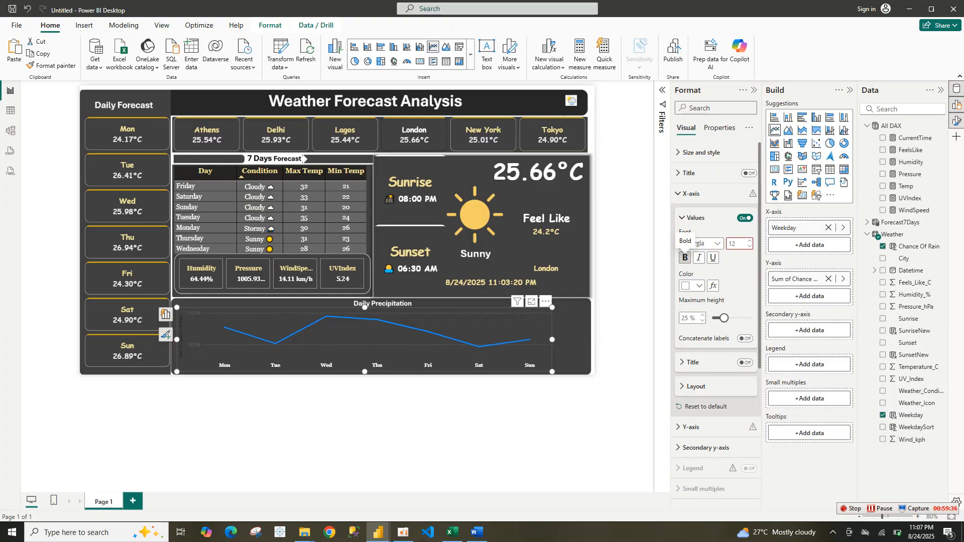
{"action": "left_click", "coordinate": [697, 217]}
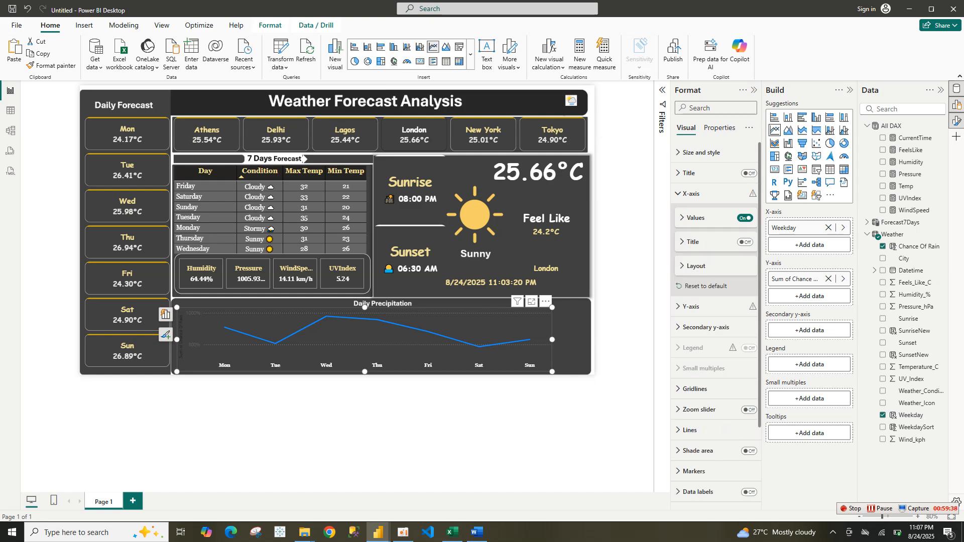
{"action": "left_click", "coordinate": [692, 194]}
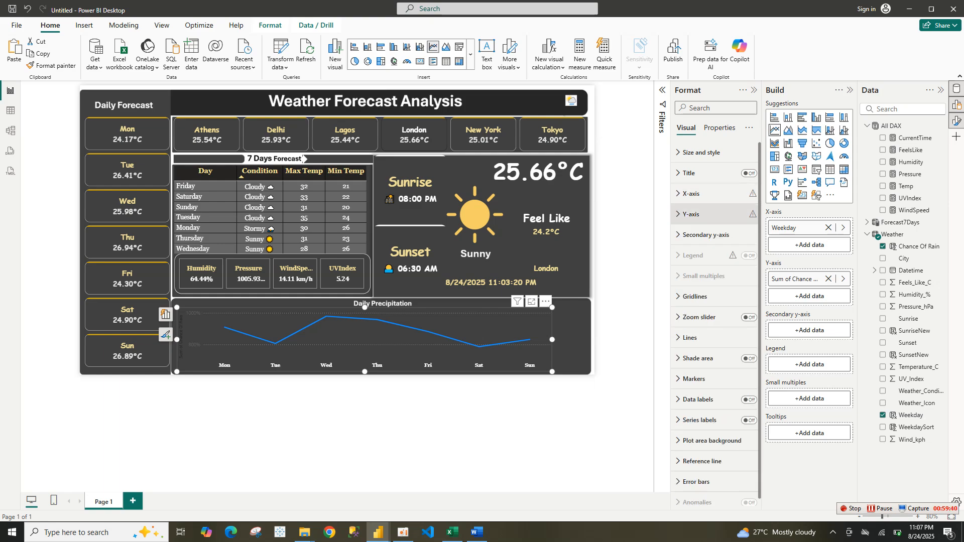
Hide the Y-axis values and the Y-axis title
{"action": "left_click", "coordinate": [691, 214]}
{"action": "left_click", "coordinate": [745, 344]}
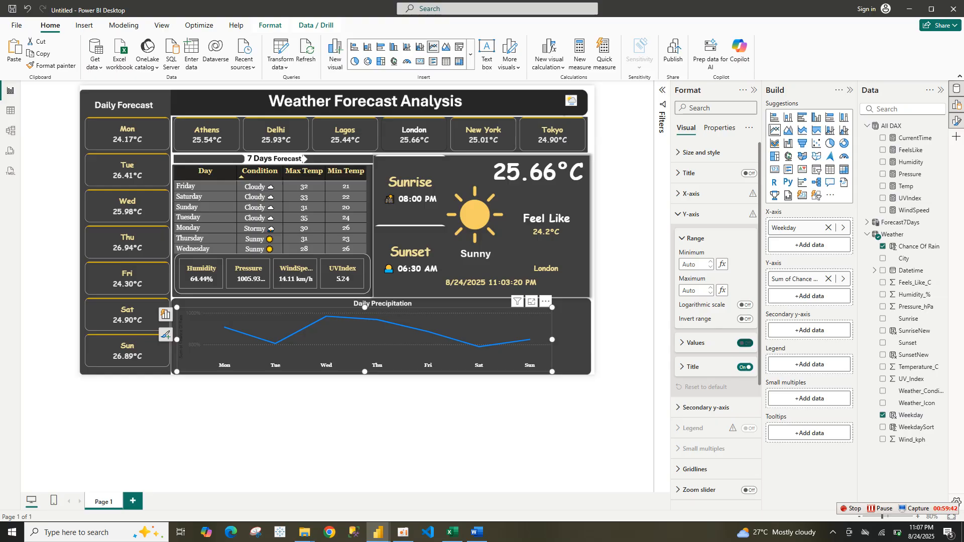
{"action": "left_click", "coordinate": [745, 367]}
{"action": "left_click", "coordinate": [691, 214]}
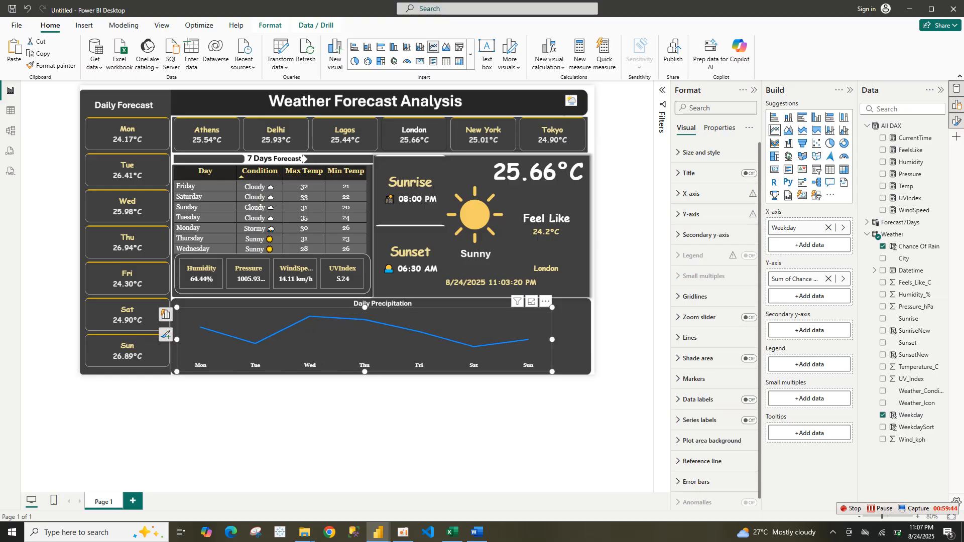
Set the chart line to solid, round join, smooth interpolation and 5 px width
{"action": "left_click", "coordinate": [690, 338]}
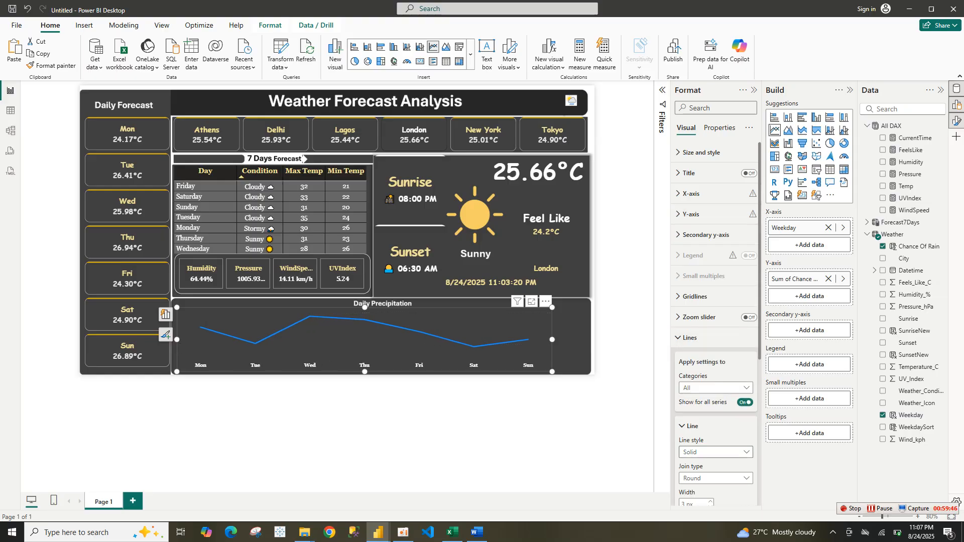
{"action": "left_click", "coordinate": [716, 452]}
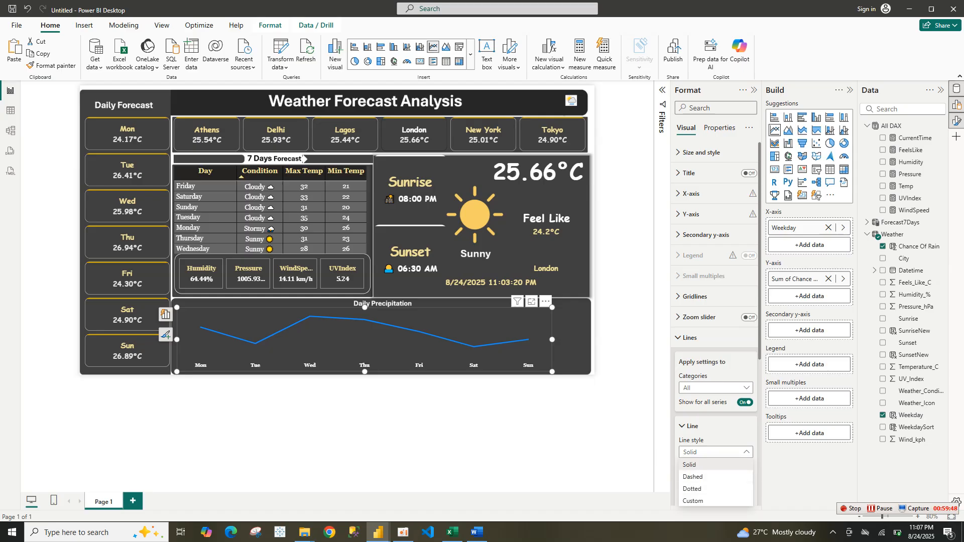
{"action": "left_click", "coordinate": [690, 465]}
{"action": "scroll", "coordinate": [716, 352], "scroll_direction": "down", "scroll_amount": 3}
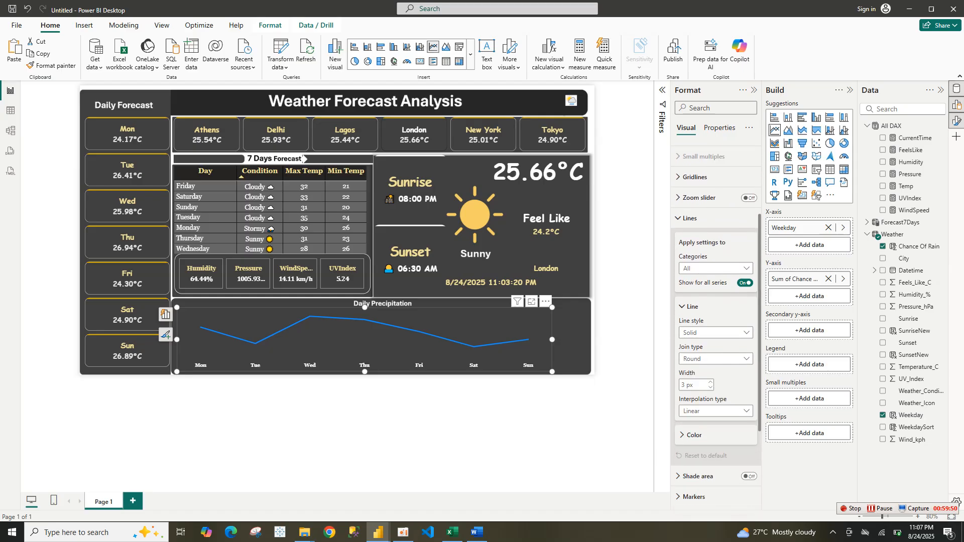
{"action": "left_click", "coordinate": [715, 357]}
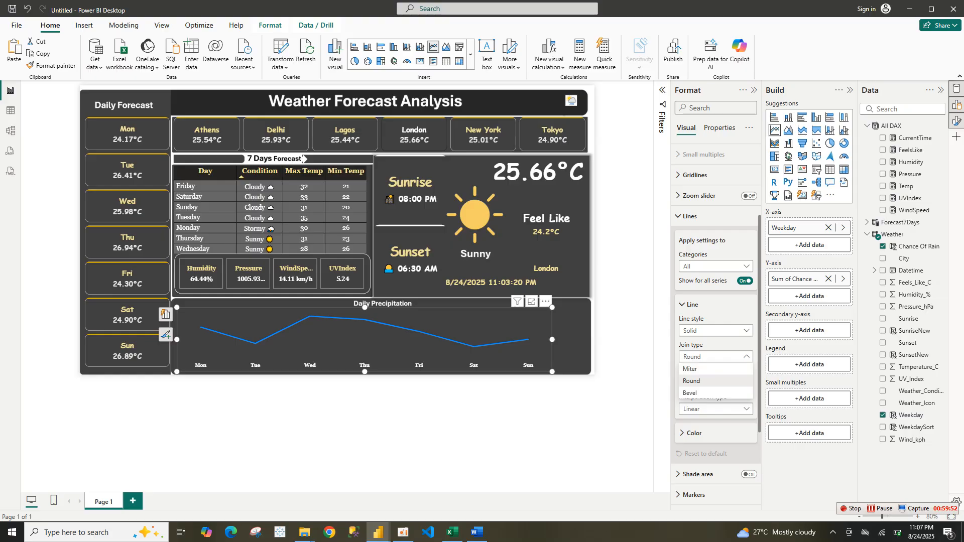
{"action": "left_click", "coordinate": [692, 381]}
{"action": "left_click", "coordinate": [716, 410]}
{"action": "left_click", "coordinate": [693, 434]}
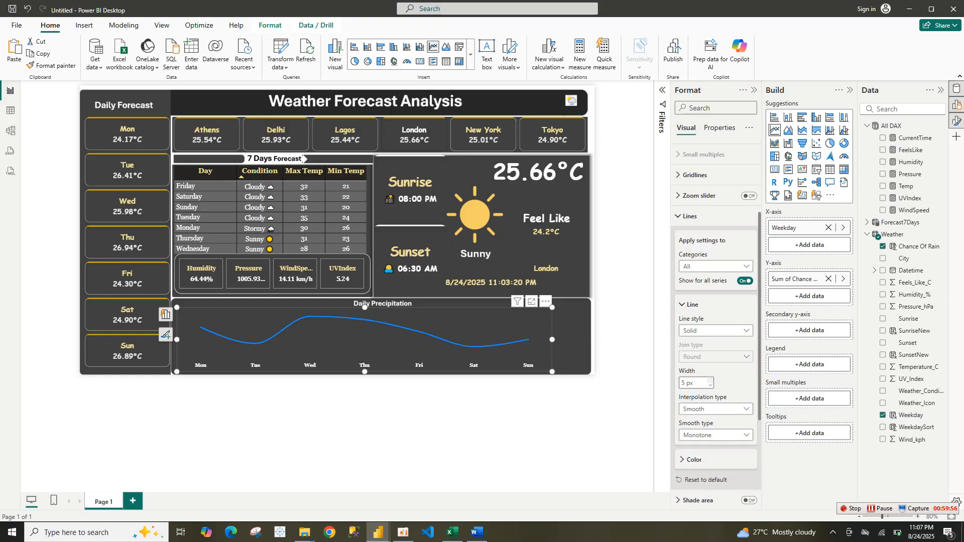
{"action": "left_click", "coordinate": [710, 380]}
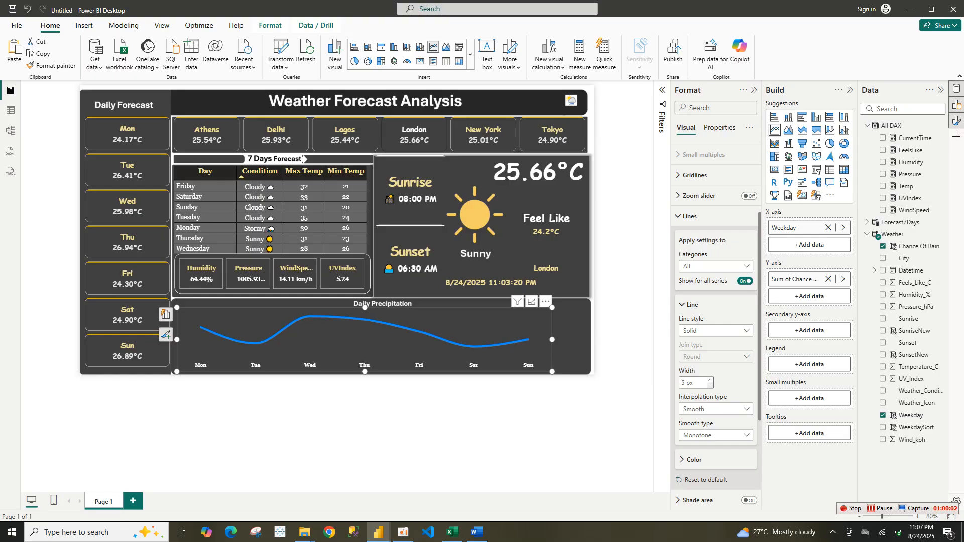
Change the line color to the pale yellow theme color
{"action": "scroll", "coordinate": [702, 394], "scroll_direction": "down", "scroll_amount": 2}
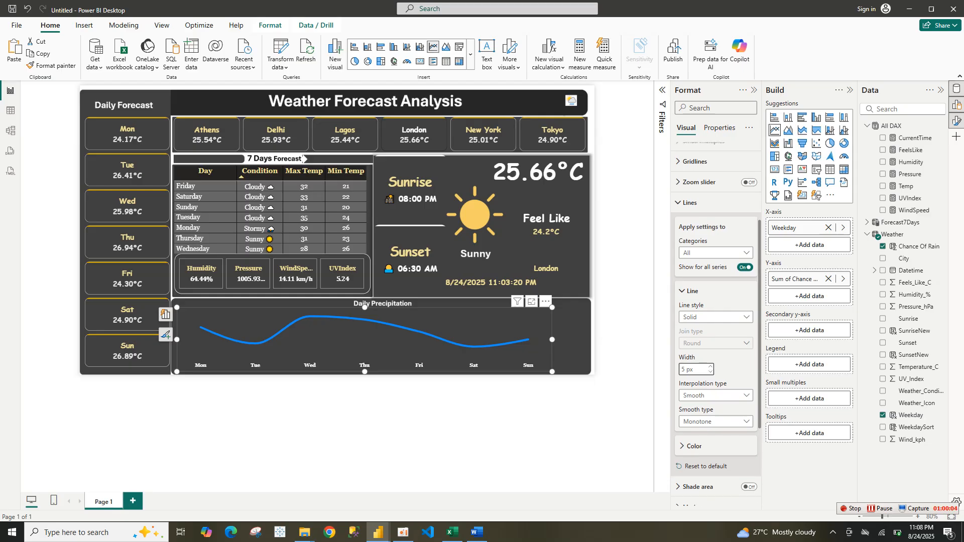
{"action": "left_click", "coordinate": [694, 356]}
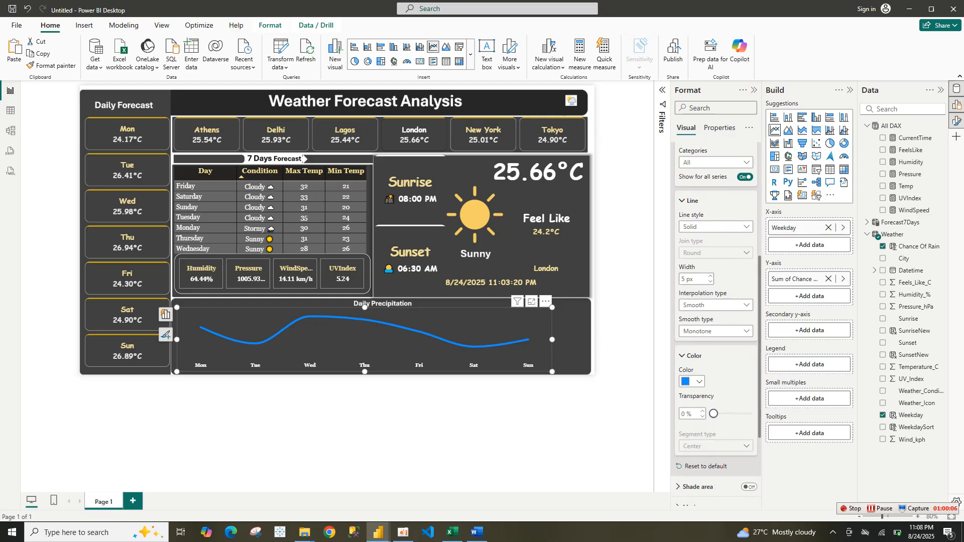
{"action": "left_click", "coordinate": [693, 382]}
{"action": "left_click", "coordinate": [690, 336]}
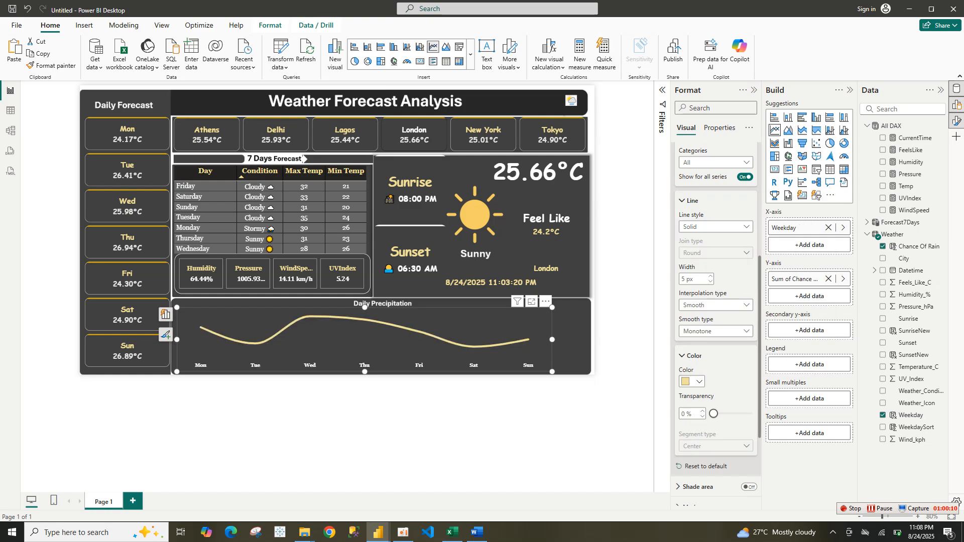
Enlarge the line chart to fill the Daily Precipitation panel
{"action": "left_click_drag", "start_coordinate": [552, 372], "coordinate": [588, 368]}
{"action": "left_click_drag", "start_coordinate": [177, 308], "coordinate": [171, 298]}
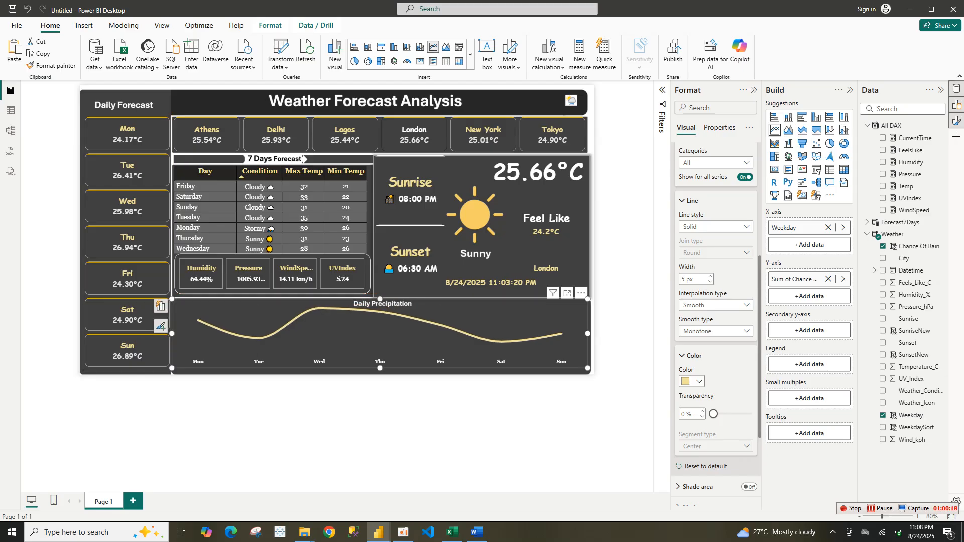
{"action": "left_click_drag", "start_coordinate": [588, 368], "coordinate": [588, 372]}
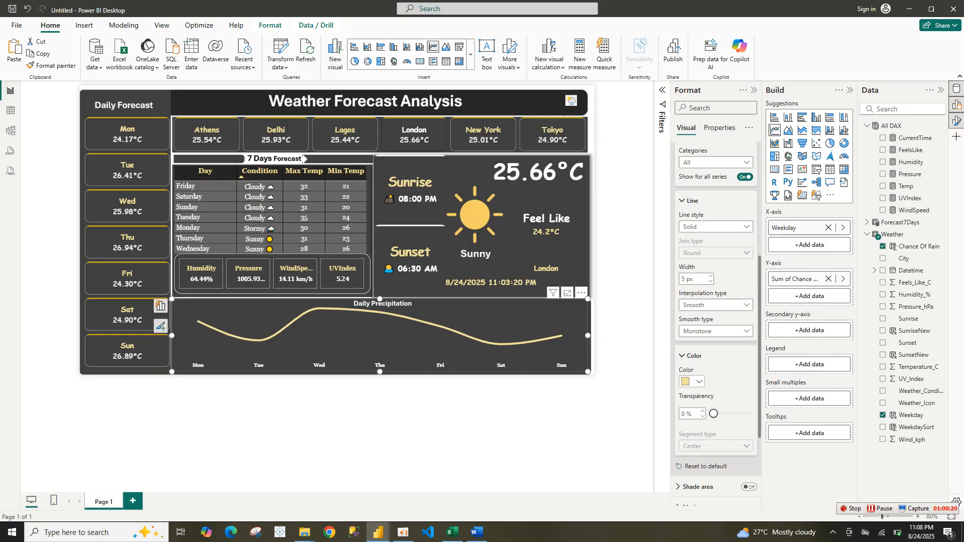
Turn on markers for the line series
{"action": "left_click", "coordinate": [692, 381]}
{"action": "left_click", "coordinate": [693, 382]}
{"action": "scroll", "coordinate": [716, 352], "scroll_direction": "down", "scroll_amount": 3}
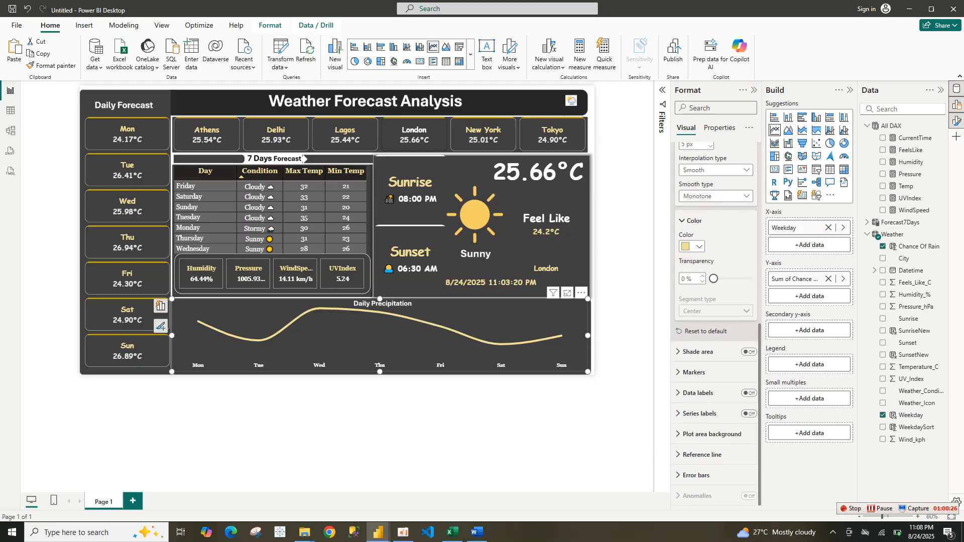
{"action": "left_click", "coordinate": [694, 372]}
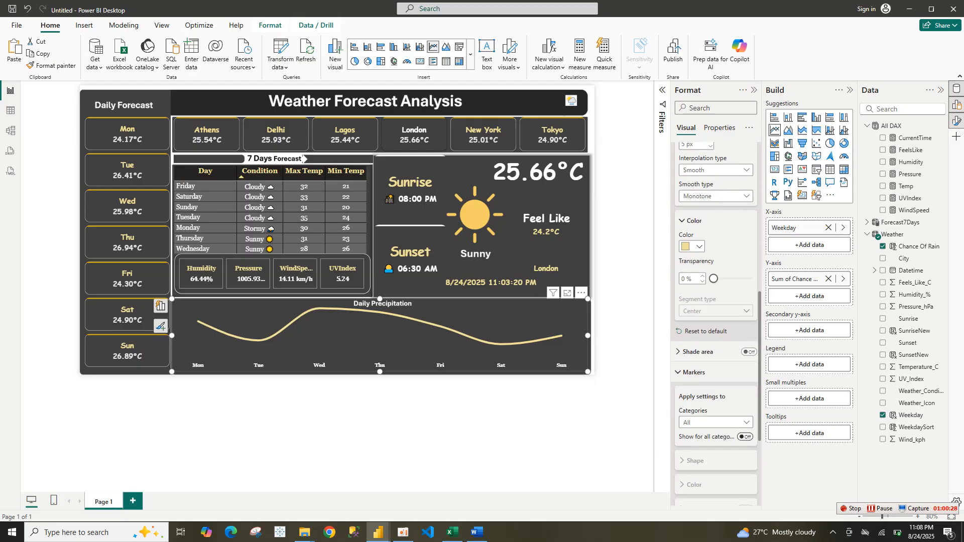
{"action": "left_click", "coordinate": [745, 437]}
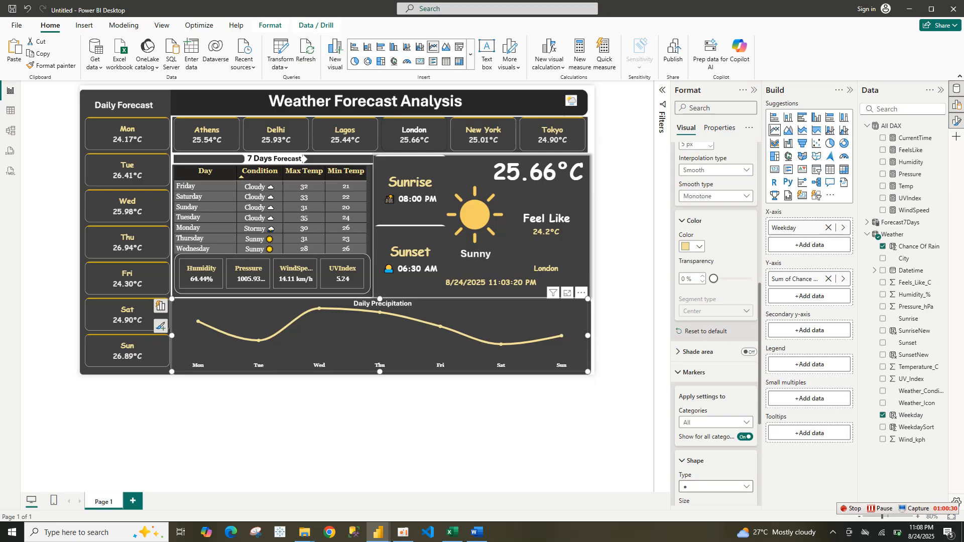
Set the line chart's markers to white and enlarge them to 10 px
{"action": "scroll", "coordinate": [716, 321], "scroll_direction": "down", "scroll_amount": 5}
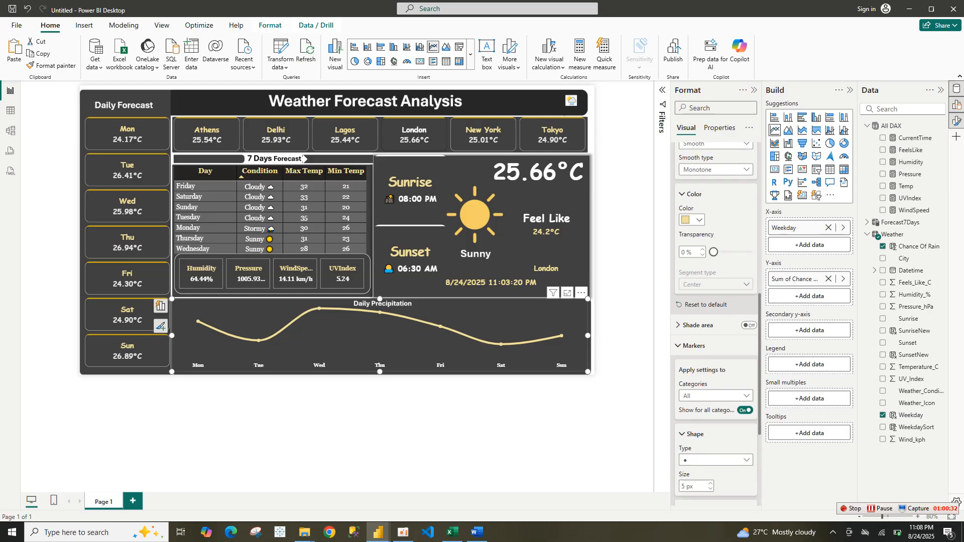
{"action": "left_click", "coordinate": [695, 350]}
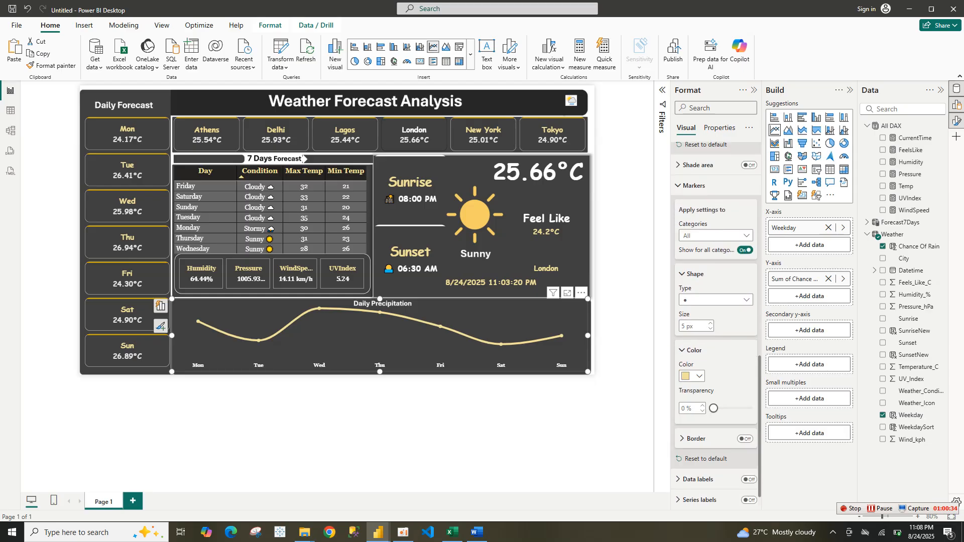
{"action": "left_click", "coordinate": [692, 376]}
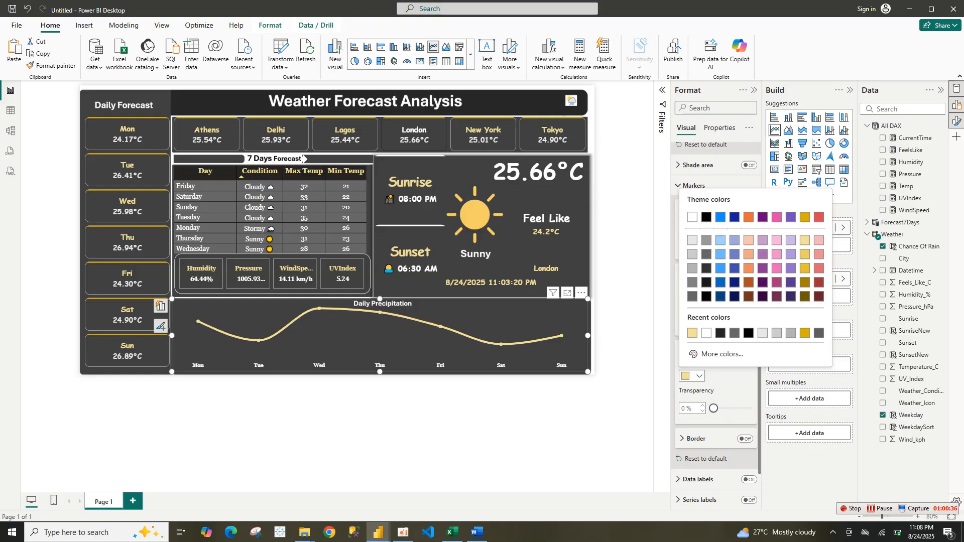
{"action": "left_click", "coordinate": [707, 333]}
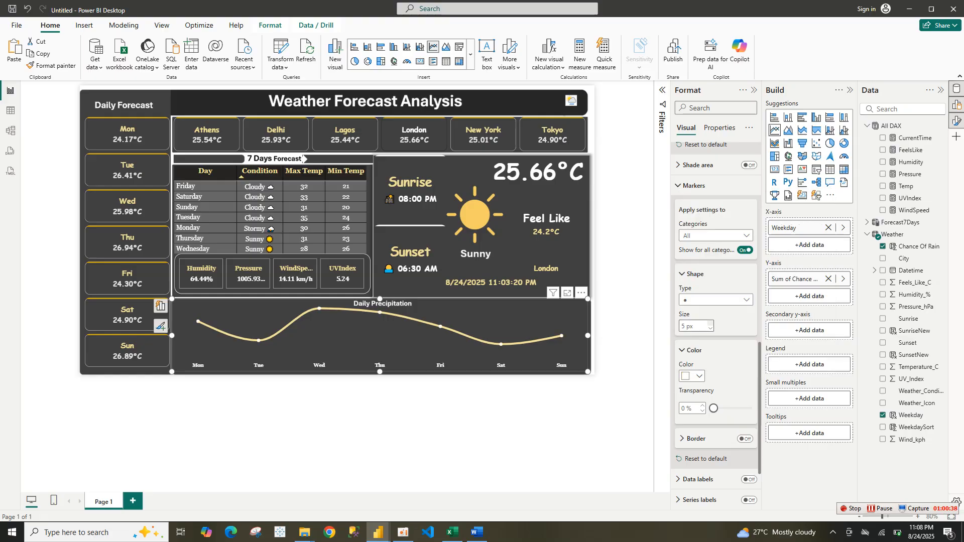
{"action": "left_click", "coordinate": [710, 324]}
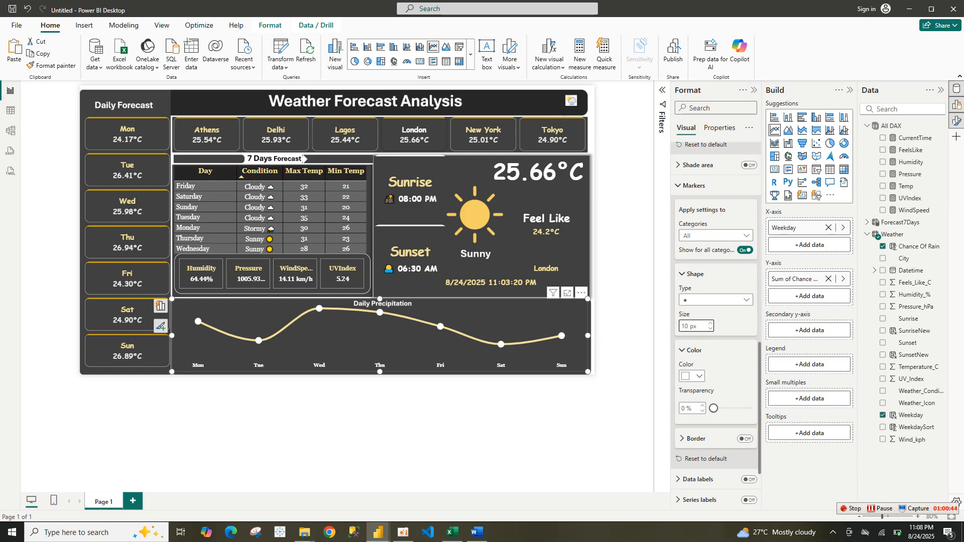
Turn on data labels for the line chart and set their value color to white
{"action": "scroll", "coordinate": [711, 326], "scroll_direction": "down", "scroll_amount": 3}
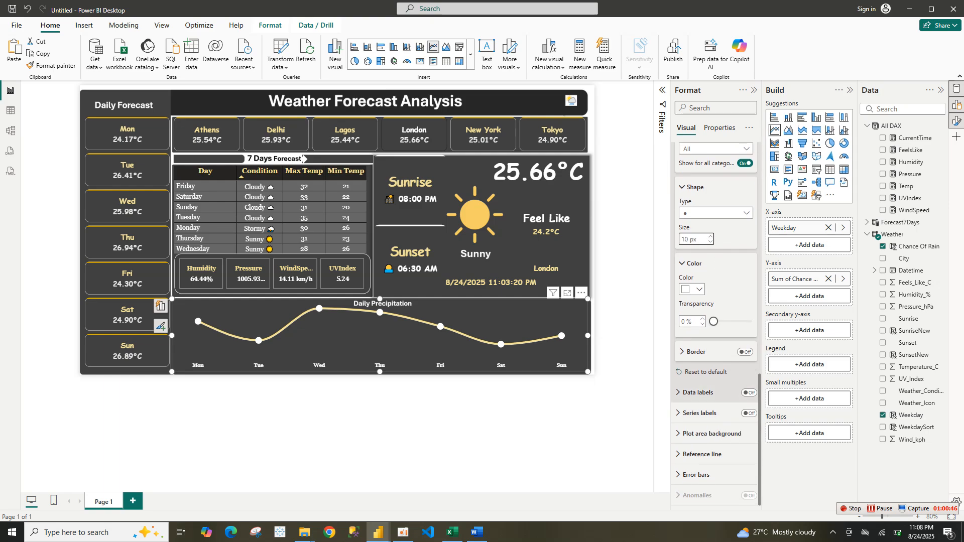
{"action": "left_click", "coordinate": [749, 393]}
{"action": "left_click", "coordinate": [698, 392]}
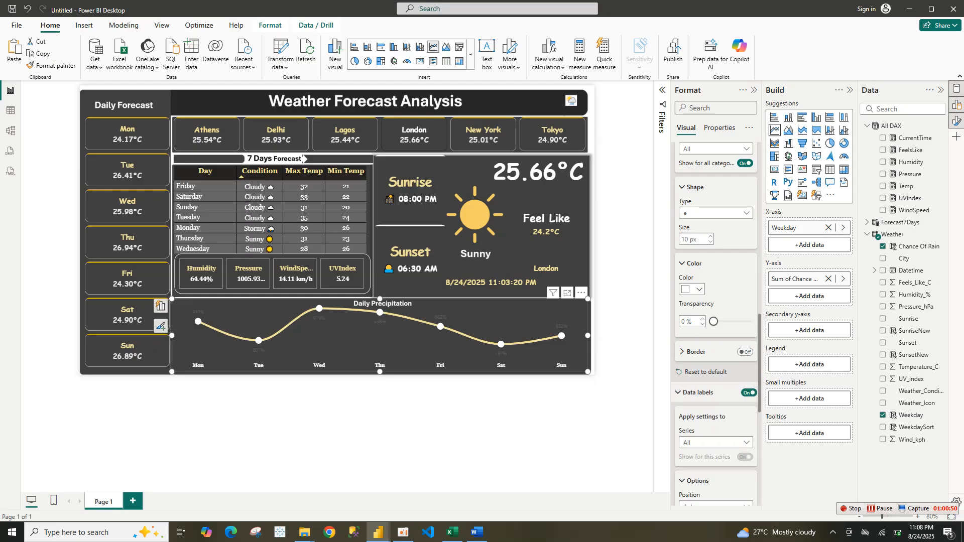
{"action": "scroll", "coordinate": [716, 321], "scroll_direction": "down", "scroll_amount": 10}
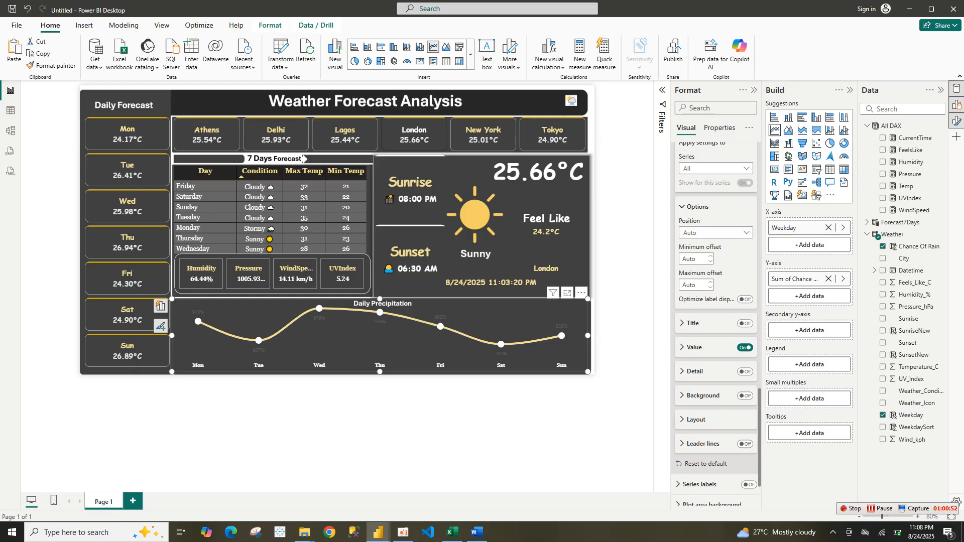
{"action": "left_click", "coordinate": [695, 348]}
{"action": "left_click", "coordinate": [691, 449]}
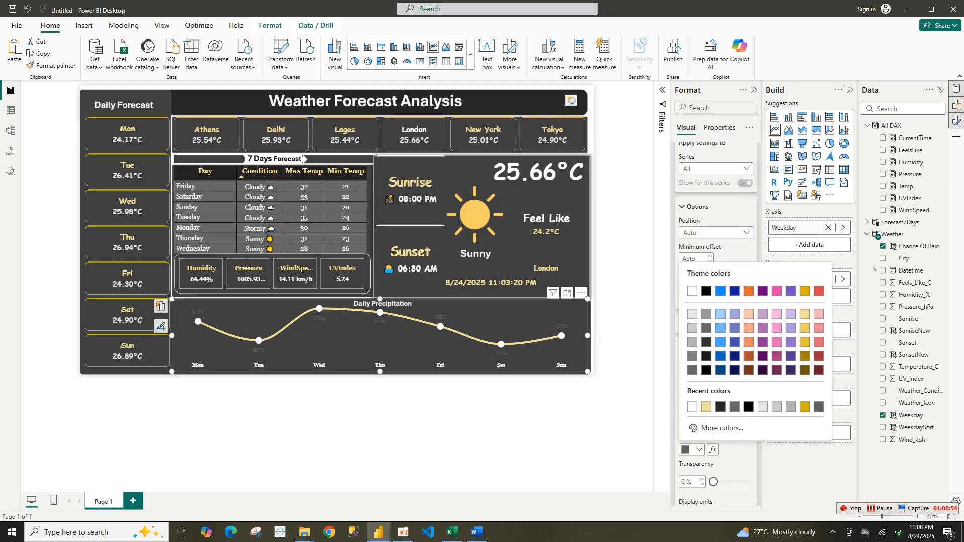
{"action": "left_click", "coordinate": [693, 407]}
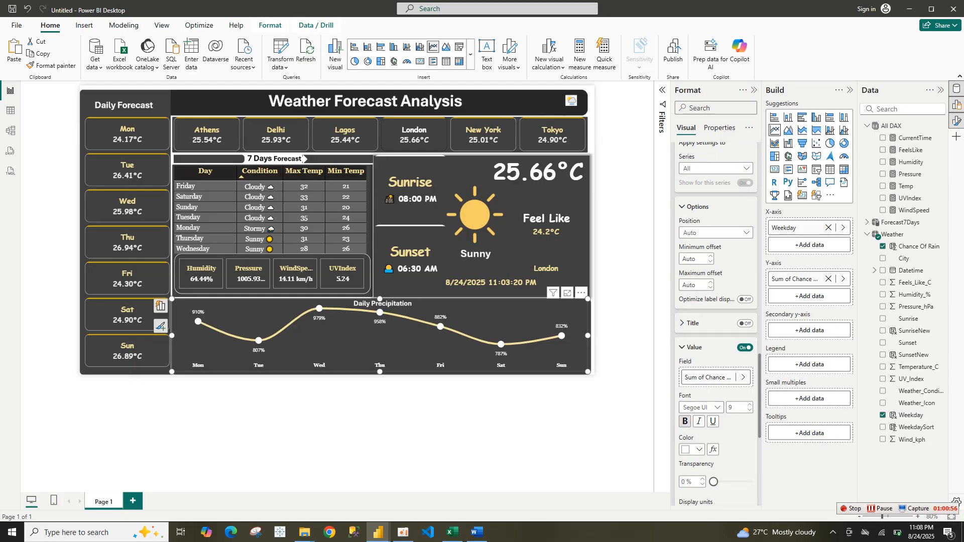
Set the data label font to bold Cambria
{"action": "left_click", "coordinate": [685, 422]}
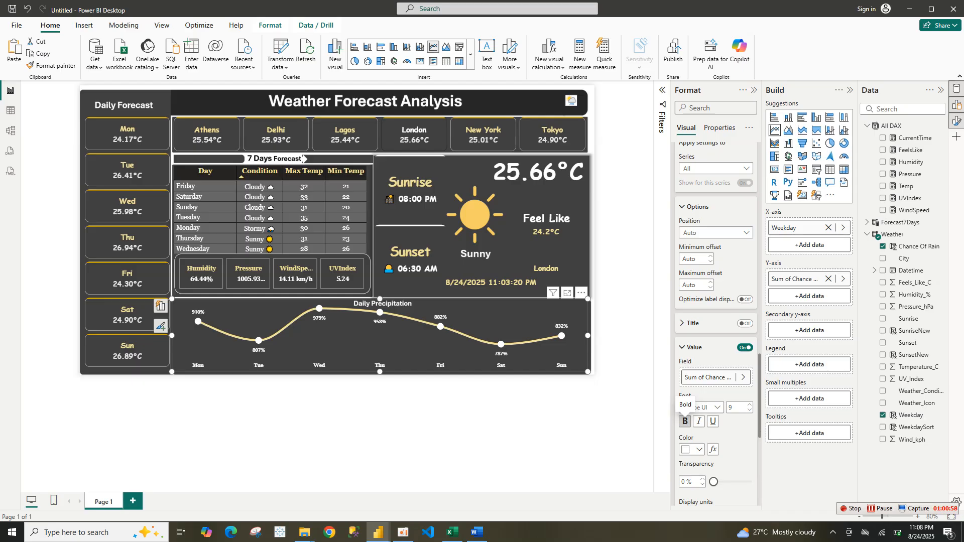
{"action": "left_click", "coordinate": [701, 407]}
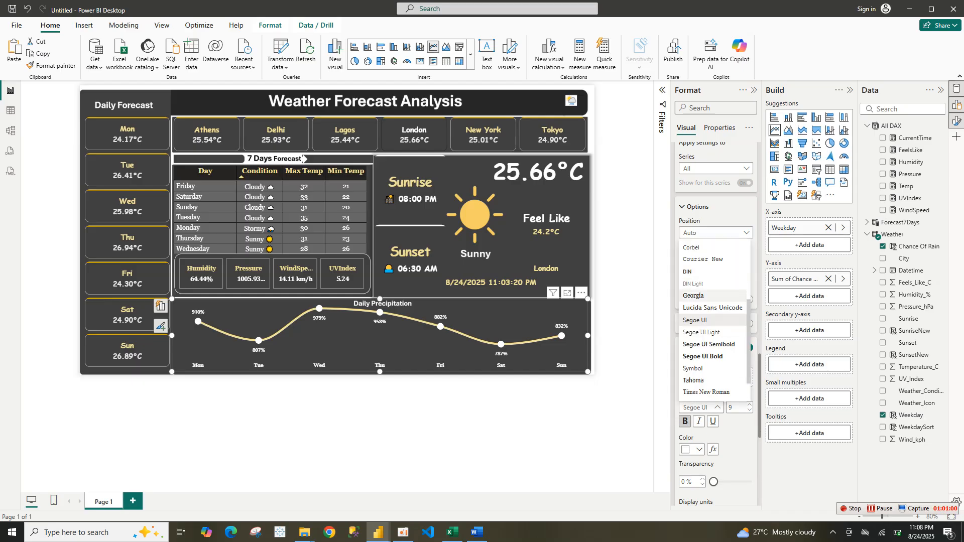
{"action": "left_click", "coordinate": [703, 295]}
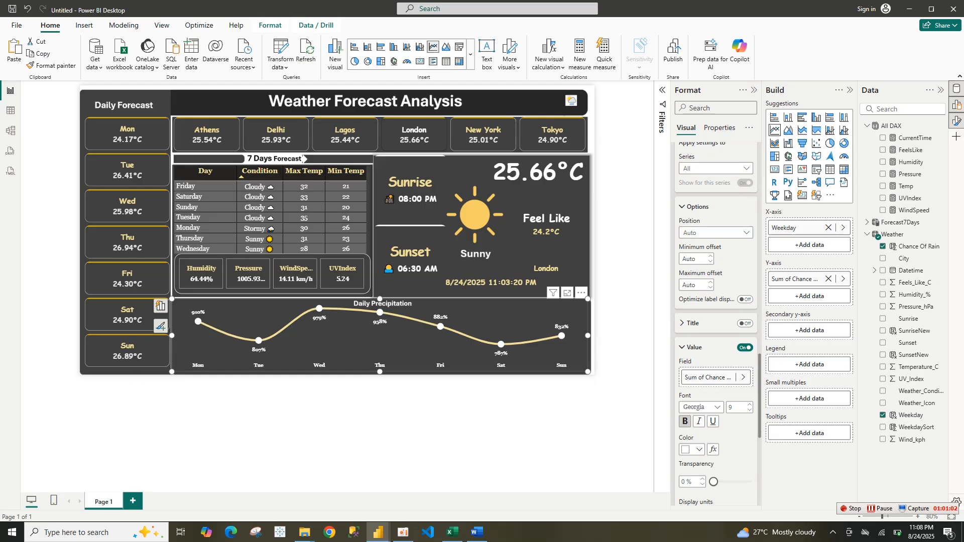
{"action": "left_click", "coordinate": [701, 408]}
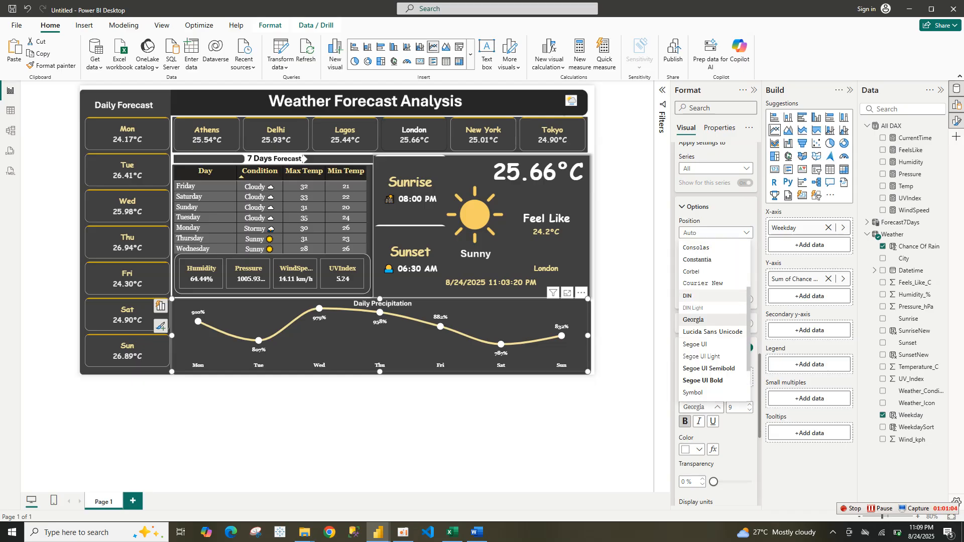
{"action": "scroll", "coordinate": [708, 311], "scroll_direction": "up", "scroll_amount": 3}
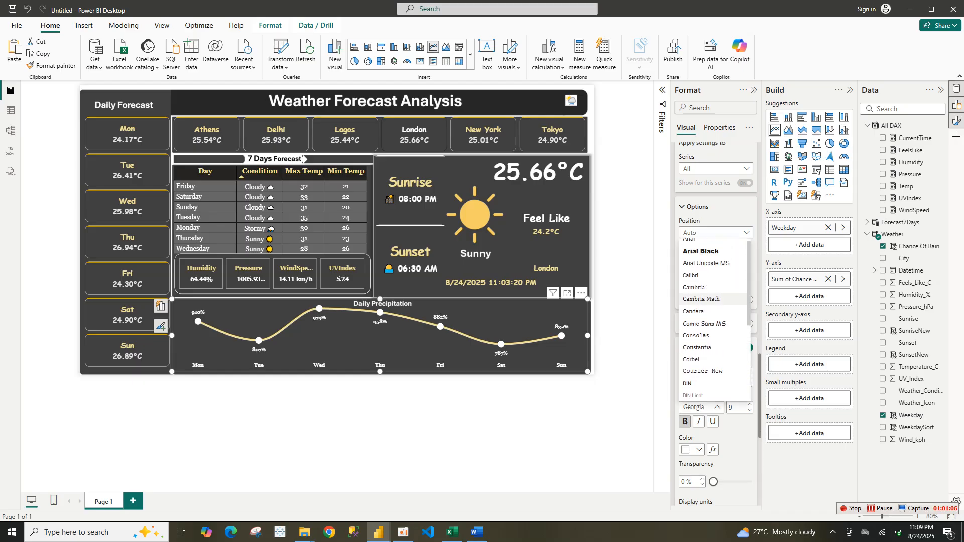
{"action": "left_click", "coordinate": [698, 285]}
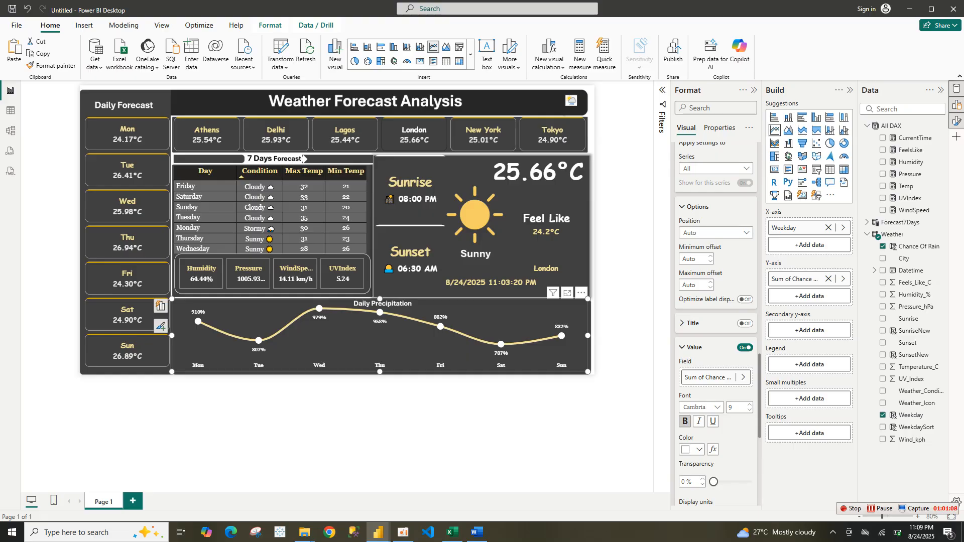
Change the Chance Of Rain summarization on the Y-axis to Average
{"action": "left_click", "coordinate": [843, 279]}
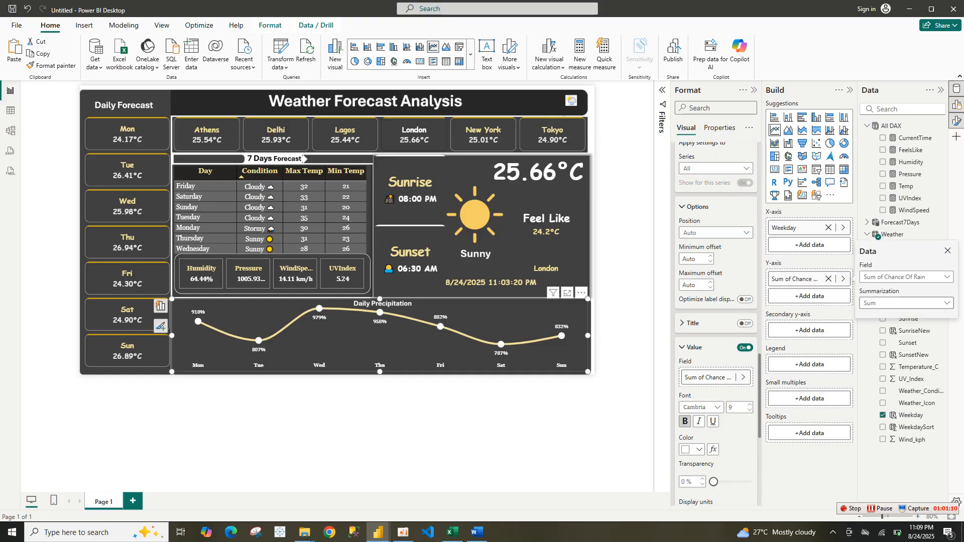
{"action": "left_click", "coordinate": [907, 303]}
{"action": "left_click", "coordinate": [886, 333]}
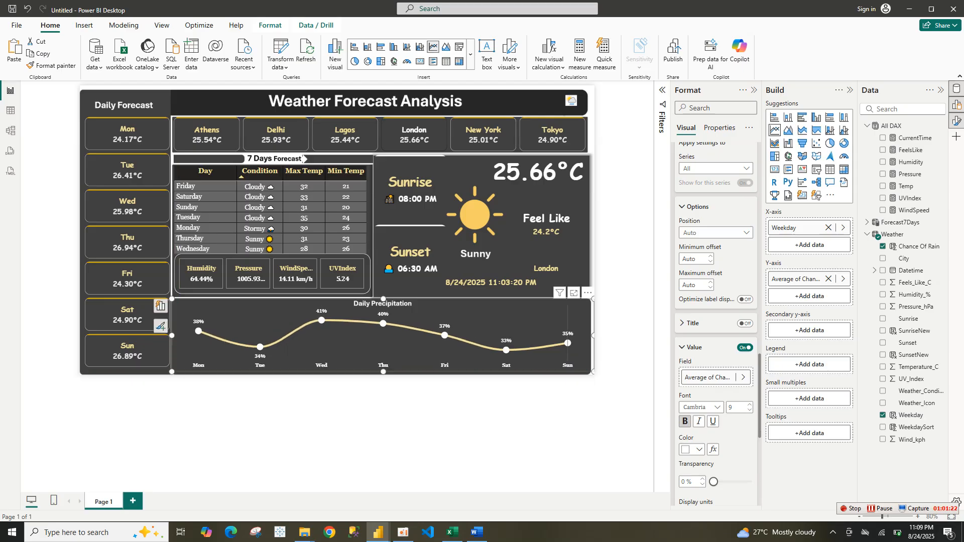
Add FeelsLike to the chart's tooltips and set the tooltip background color to #252423
{"action": "mouse_move", "coordinate": [588, 335]}
{"action": "left_click_drag", "start_coordinate": [911, 150], "coordinate": [808, 433]}
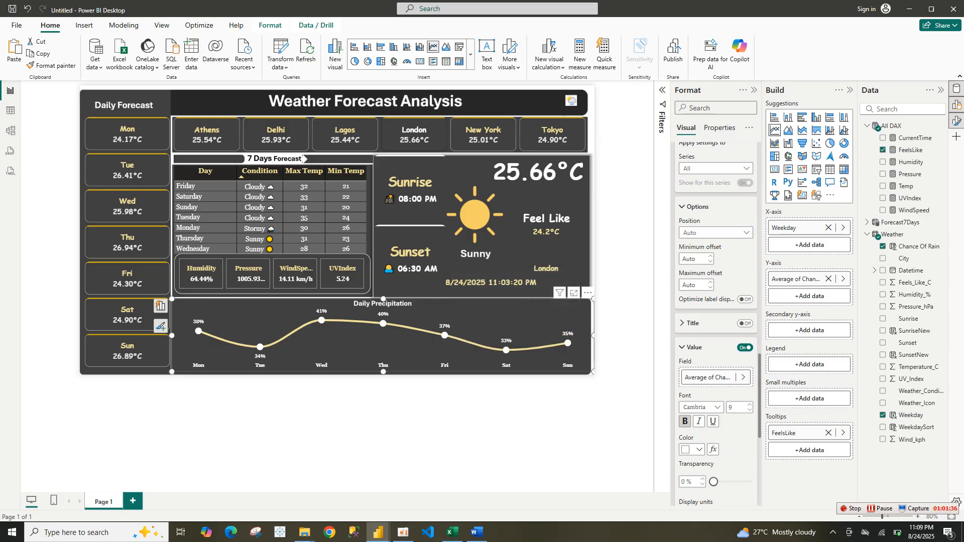
{"action": "left_click", "coordinate": [720, 128]}
{"action": "left_click", "coordinate": [694, 194]}
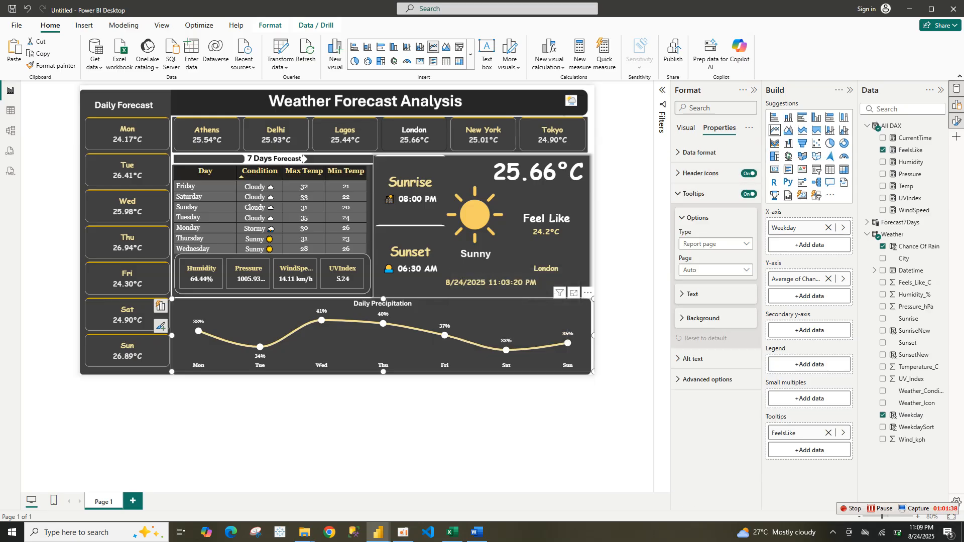
{"action": "left_click", "coordinate": [703, 318]}
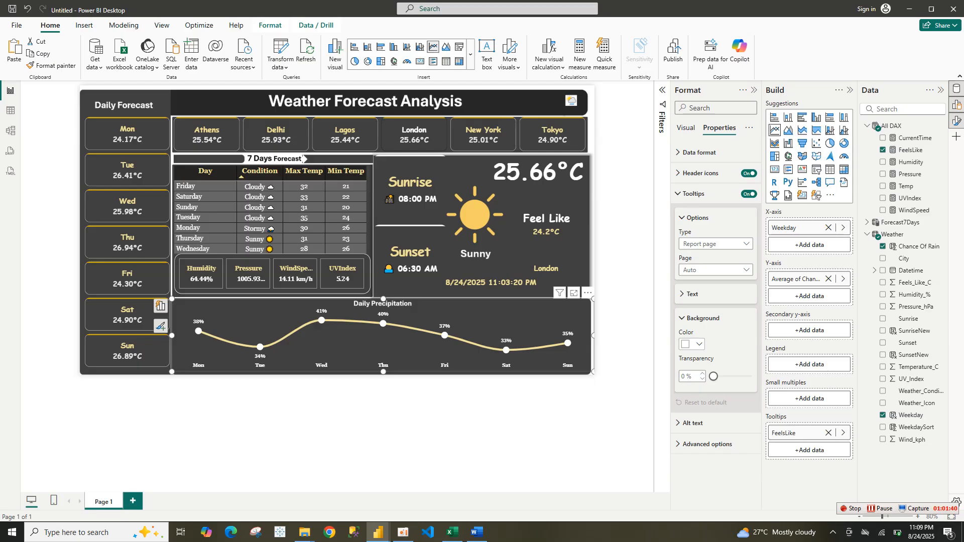
{"action": "left_click", "coordinate": [693, 344]}
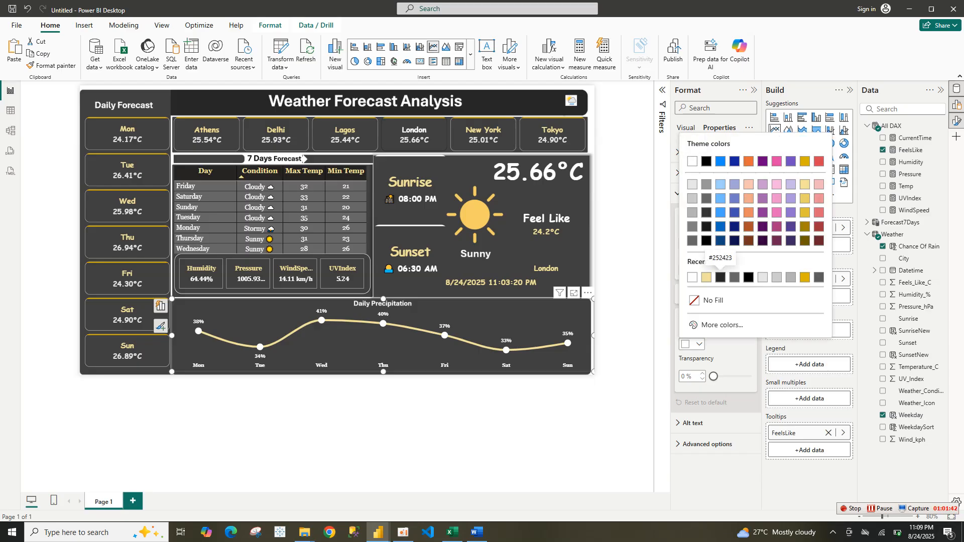
{"action": "left_click", "coordinate": [720, 277]}
Set the tooltip label color to the pale yellow and save the report
{"action": "left_click", "coordinate": [693, 294]}
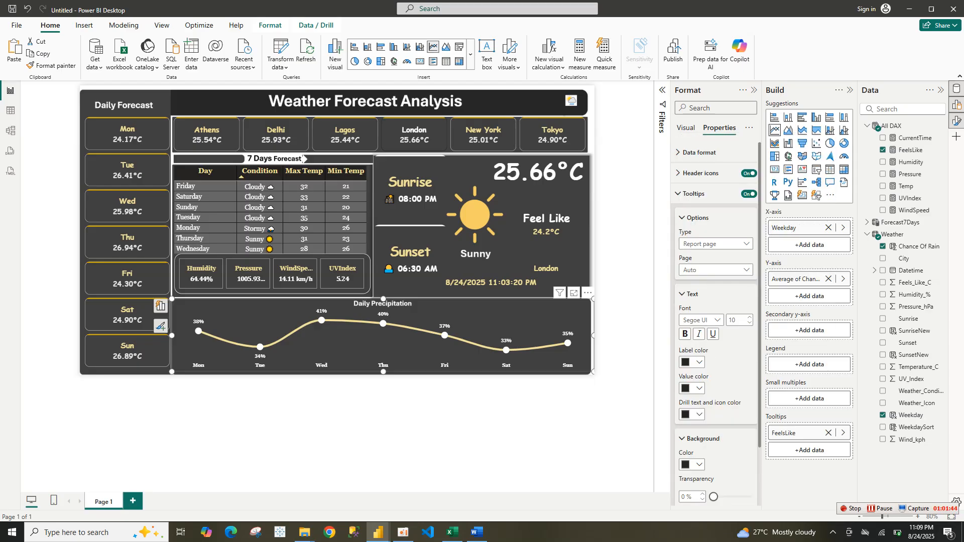
{"action": "left_click", "coordinate": [693, 362]}
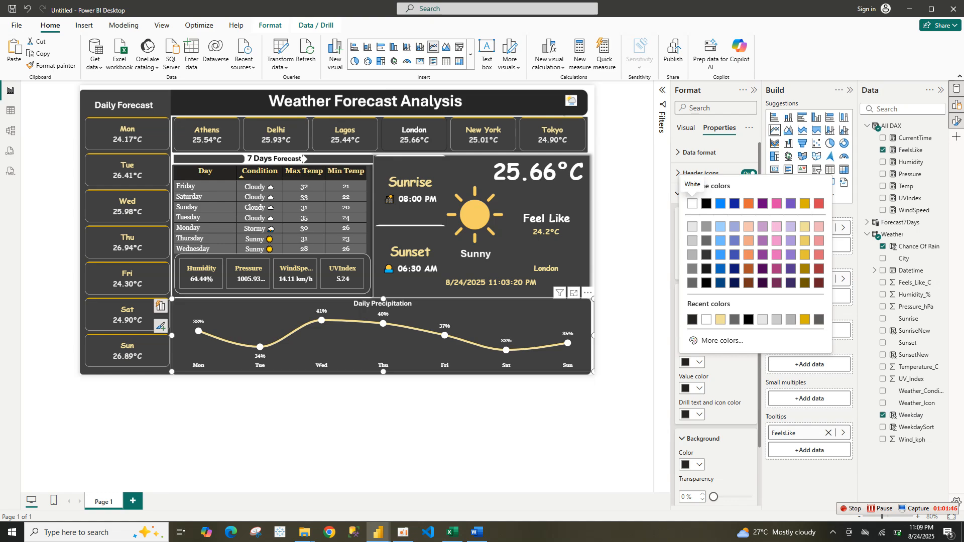
{"action": "left_click", "coordinate": [721, 319]}
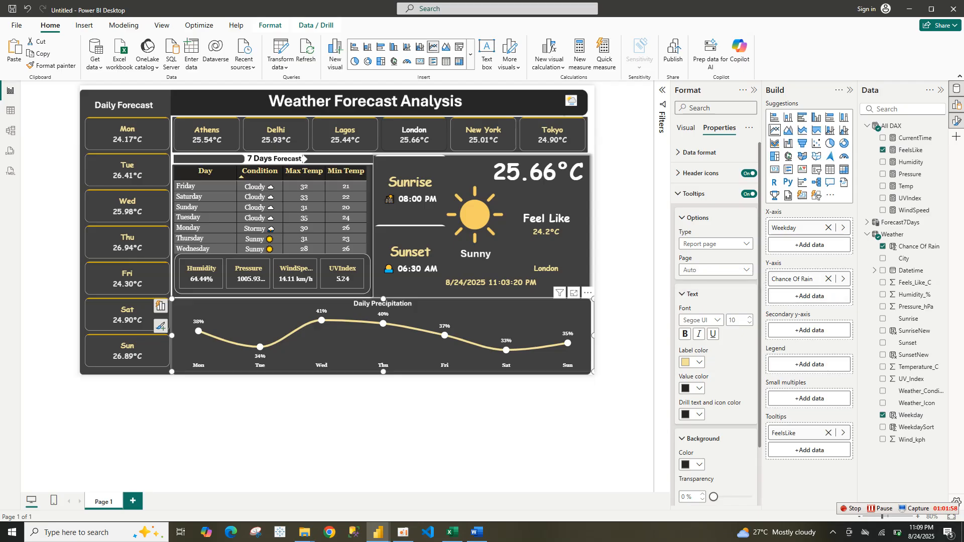
{"action": "key", "text": "ctrl+s"}
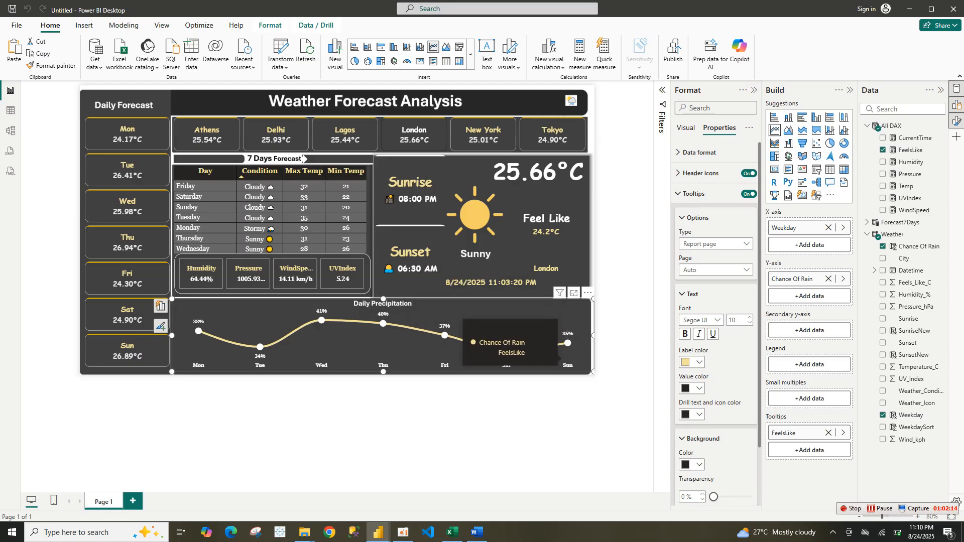
Set the chart's tooltip value color to the pale yellow as well
{"action": "key", "text": "Escape"}
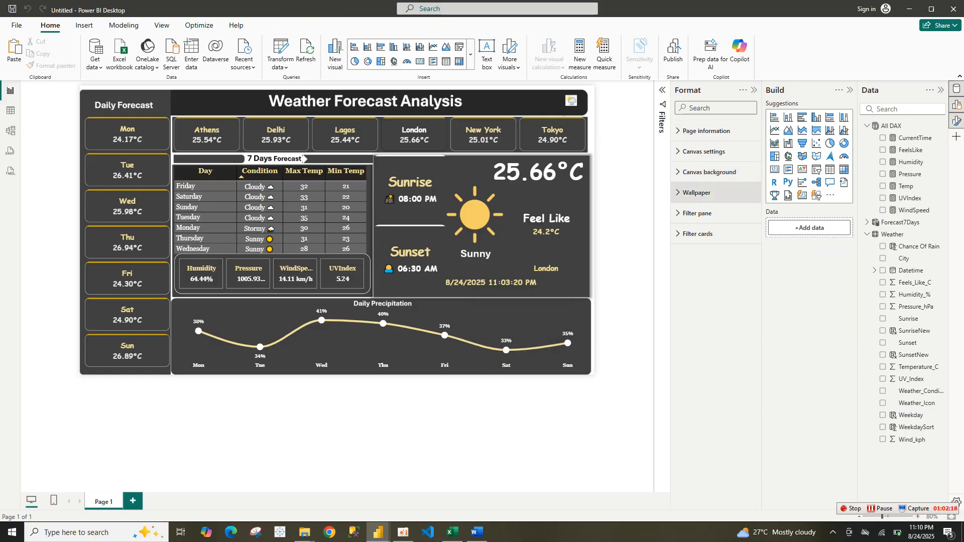
{"action": "left_click", "coordinate": [568, 331]}
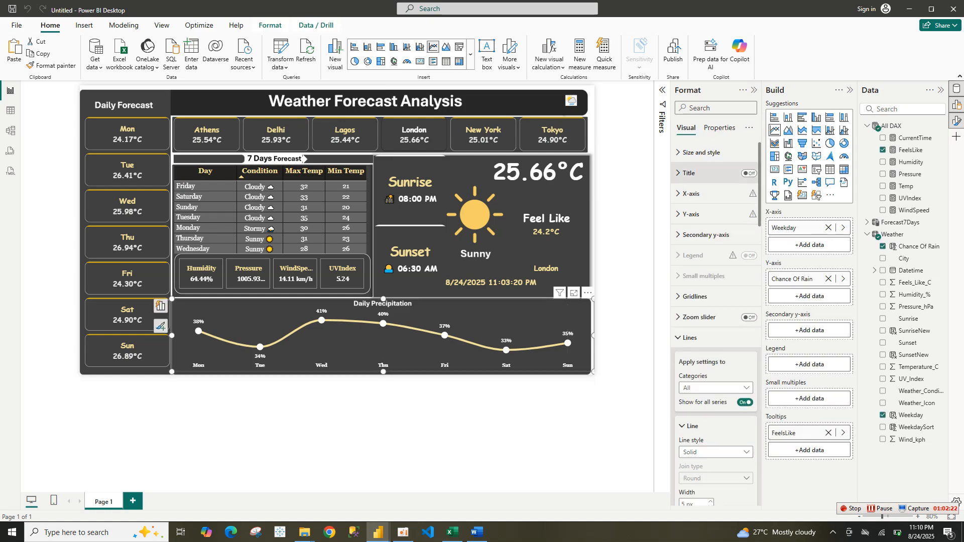
{"action": "left_click", "coordinate": [720, 127]}
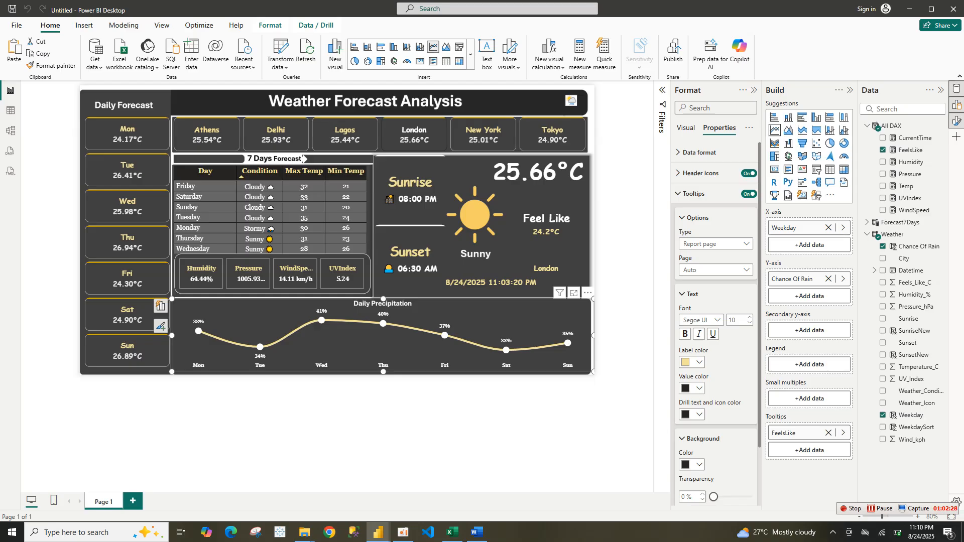
{"action": "left_click", "coordinate": [695, 362]}
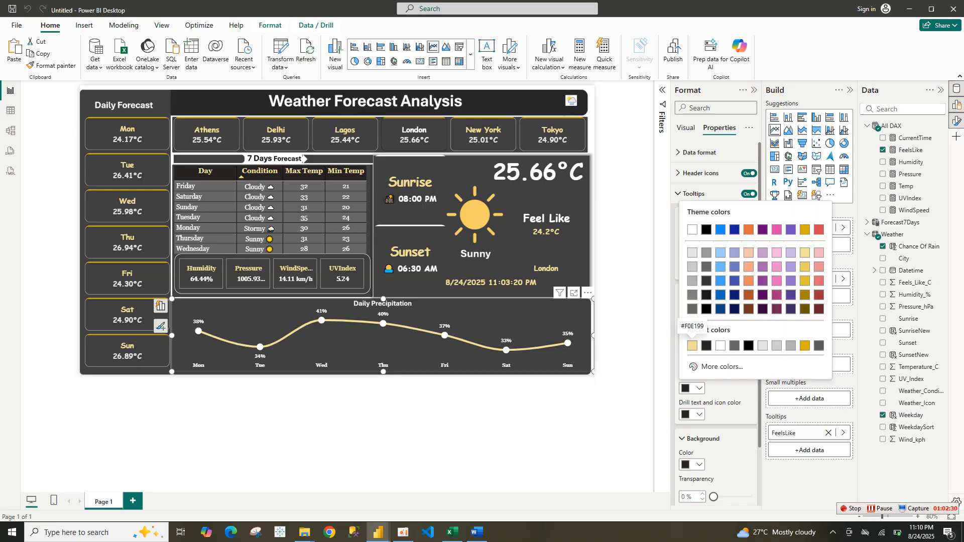
{"action": "left_click", "coordinate": [693, 346]}
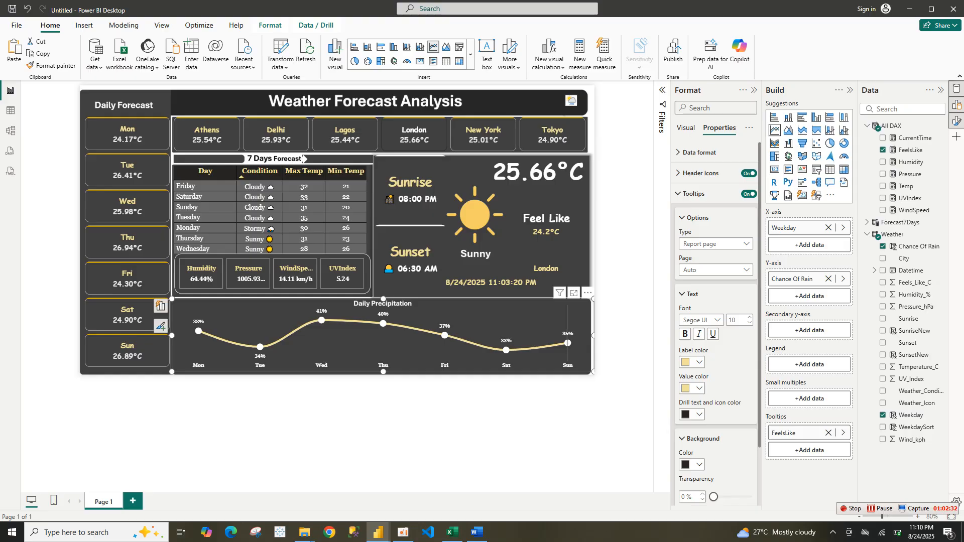
Preview the line chart's tooltips on its data points and select the Athens city card
{"action": "mouse_move", "coordinate": [568, 343]}
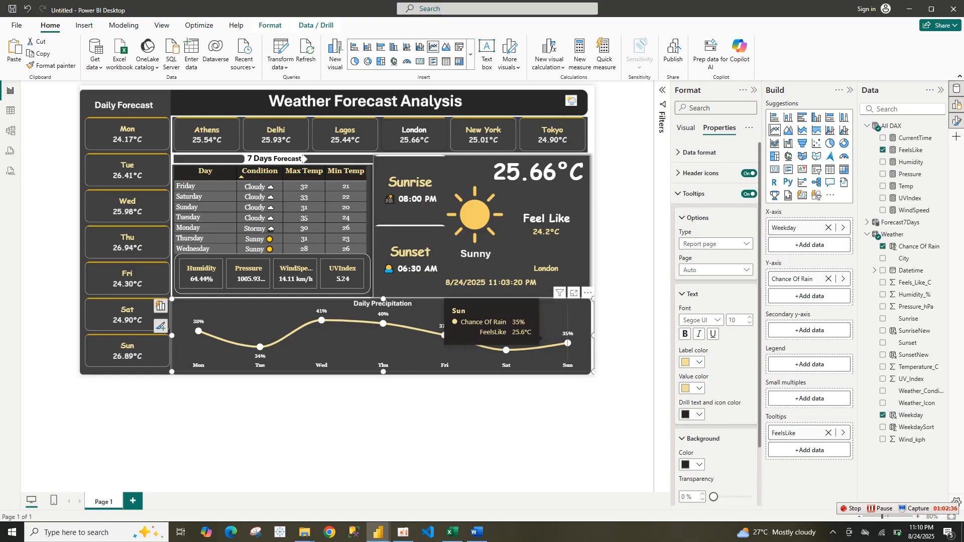
{"action": "mouse_move", "coordinate": [506, 350]}
{"action": "mouse_move", "coordinate": [445, 336]}
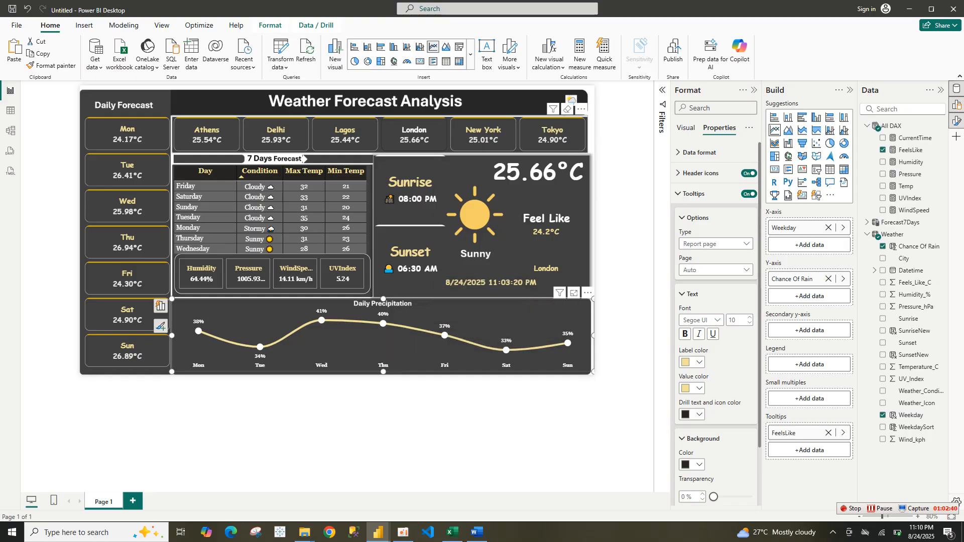
{"action": "left_click", "coordinate": [207, 134]}
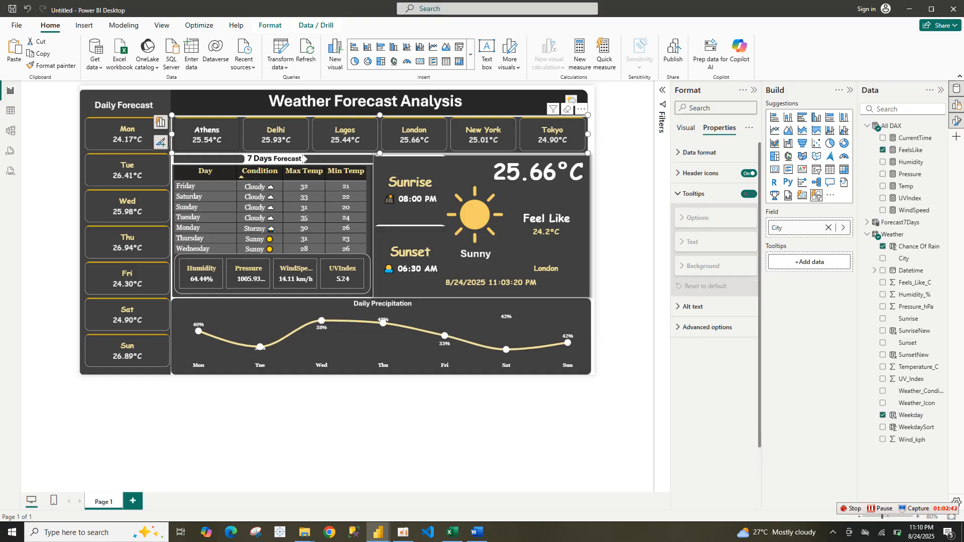